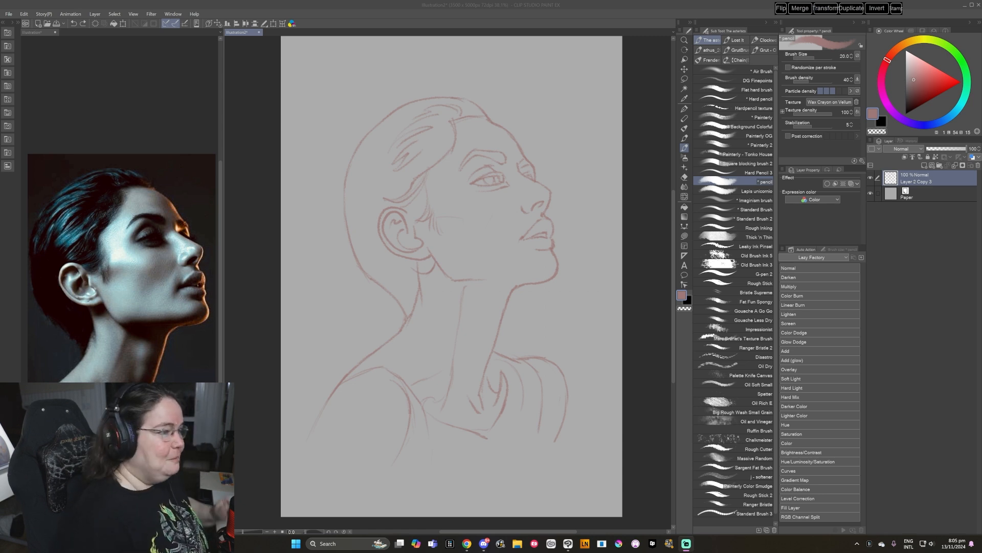
Add an empty layer beneath the line sketch and set the sketch layer's blend mode to Linear burn.
{"action": "left_click", "coordinate": [552, 25]}
{"action": "left_click_drag", "start_coordinate": [510, 332], "coordinate": [518, 327]}
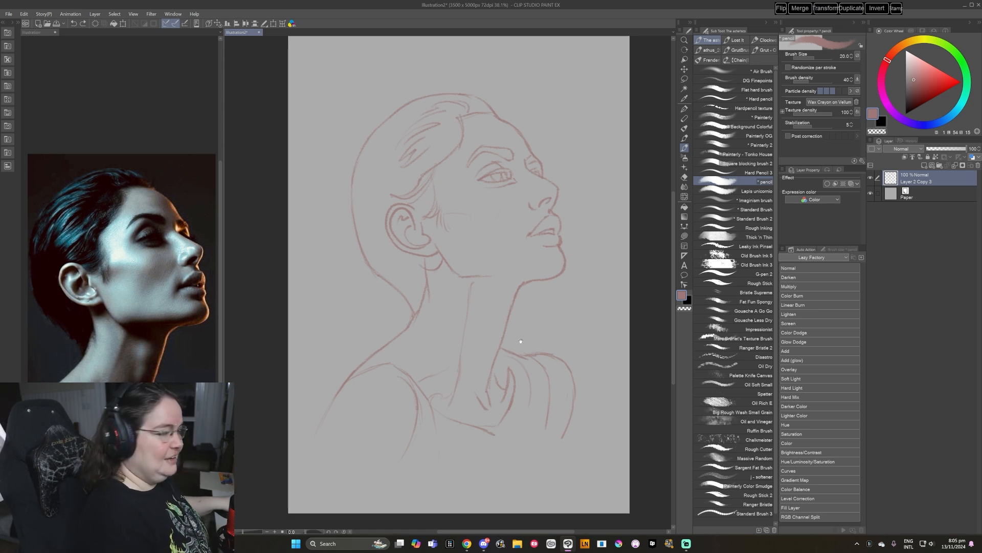
{"action": "left_click", "coordinate": [924, 165]}
{"action": "left_click", "coordinate": [899, 149]}
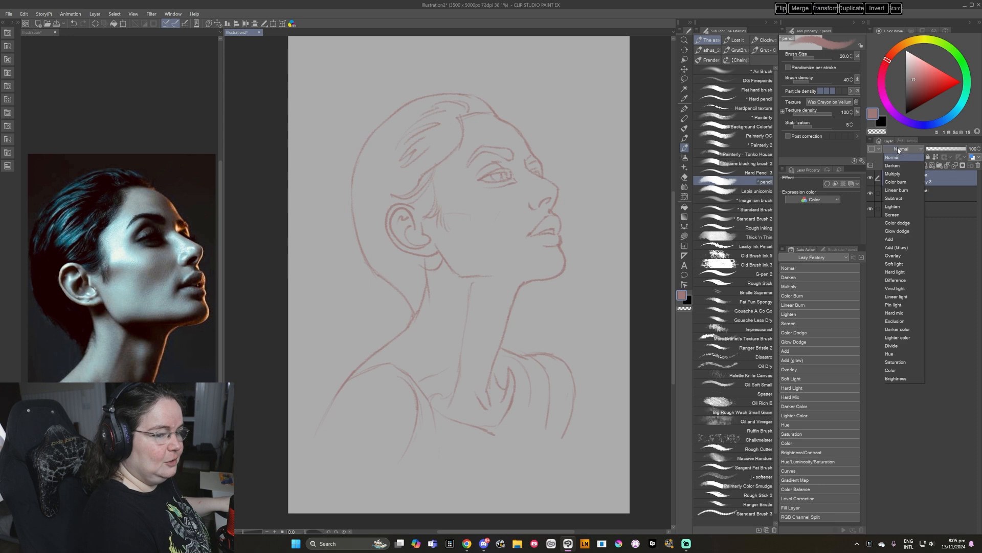
{"action": "left_click", "coordinate": [897, 191]}
{"action": "left_click", "coordinate": [926, 193]}
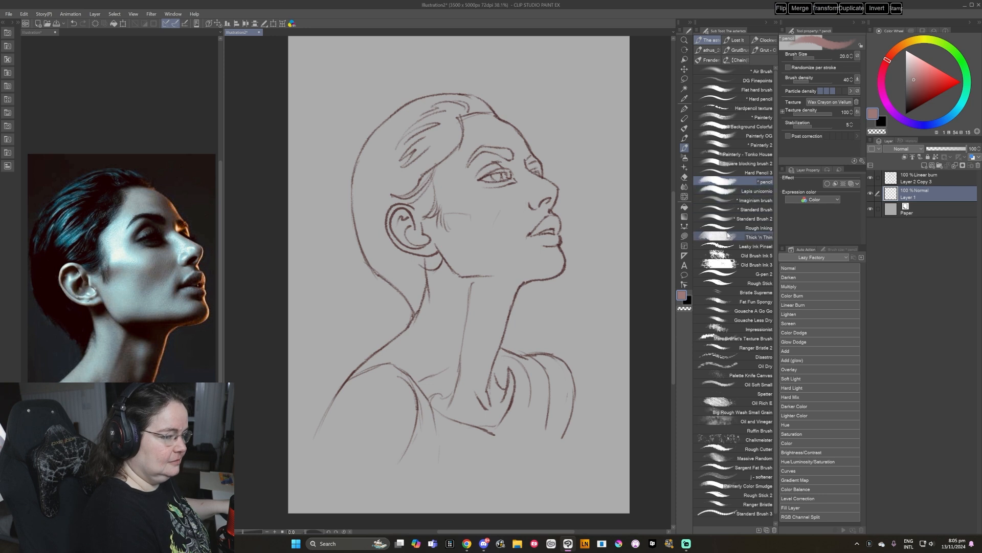
Block in the background, face shadow and back of the head in dark muted violet using Square blocking brush 2 at size 500.
{"action": "left_click", "coordinate": [736, 164]}
{"action": "left_click_drag", "start_coordinate": [537, 382], "coordinate": [535, 379]}
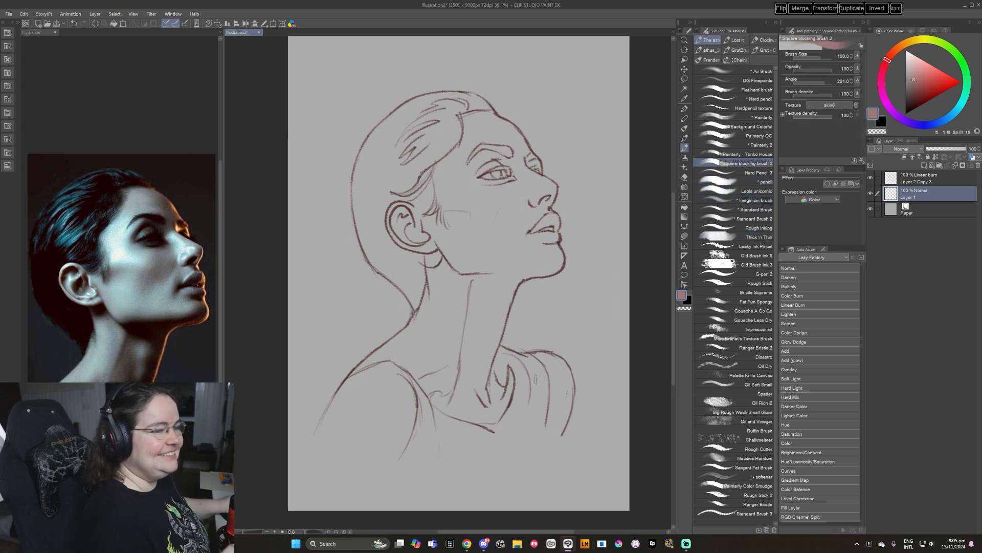
{"action": "left_click", "coordinate": [922, 123]}
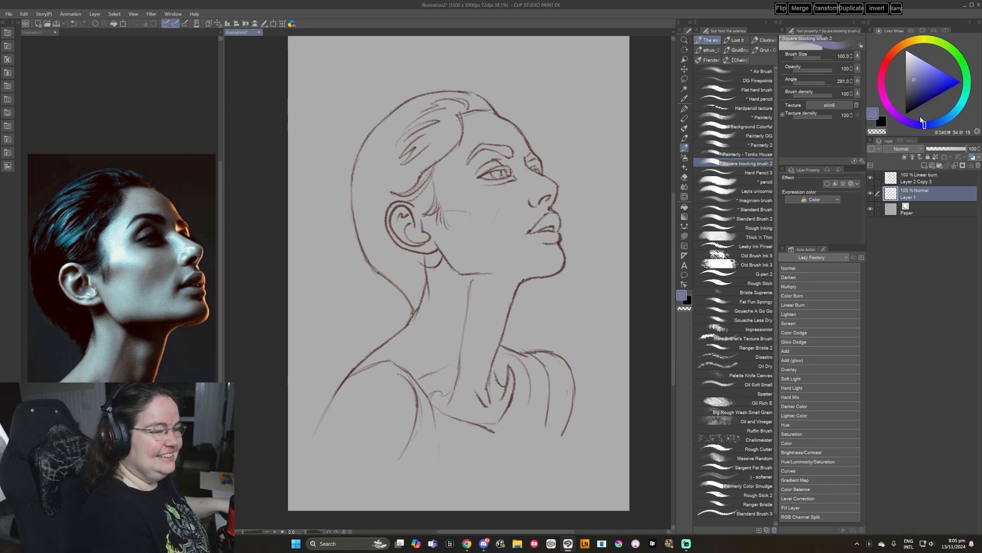
{"action": "left_click", "coordinate": [910, 91]}
{"action": "key", "text": "bracketright"}
{"action": "key", "text": "bracketright"}
{"action": "key", "text": "bracketright"}
{"action": "key", "text": "bracketright"}
{"action": "mouse_move", "coordinate": [363, 258]}
{"action": "left_mouse_down"}
{"action": "mouse_move", "coordinate": [353, 264]}
{"action": "mouse_move", "coordinate": [369, 290]}
{"action": "mouse_move", "coordinate": [403, 312]}
{"action": "mouse_move", "coordinate": [337, 287]}
{"action": "mouse_move", "coordinate": [317, 225]}
{"action": "mouse_move", "coordinate": [353, 138]}
{"action": "mouse_move", "coordinate": [385, 333]}
{"action": "mouse_move", "coordinate": [386, 256]}
{"action": "mouse_move", "coordinate": [343, 225]}
{"action": "mouse_move", "coordinate": [461, 251]}
{"action": "left_mouse_up"}
{"action": "mouse_move", "coordinate": [514, 302]}
{"action": "left_mouse_down"}
{"action": "mouse_move", "coordinate": [538, 292]}
{"action": "mouse_move", "coordinate": [566, 272]}
{"action": "mouse_move", "coordinate": [584, 293]}
{"action": "mouse_move", "coordinate": [586, 420]}
{"action": "mouse_move", "coordinate": [552, 433]}
{"action": "mouse_move", "coordinate": [515, 371]}
{"action": "mouse_move", "coordinate": [521, 235]}
{"action": "mouse_move", "coordinate": [484, 169]}
{"action": "mouse_move", "coordinate": [593, 221]}
{"action": "left_mouse_up"}
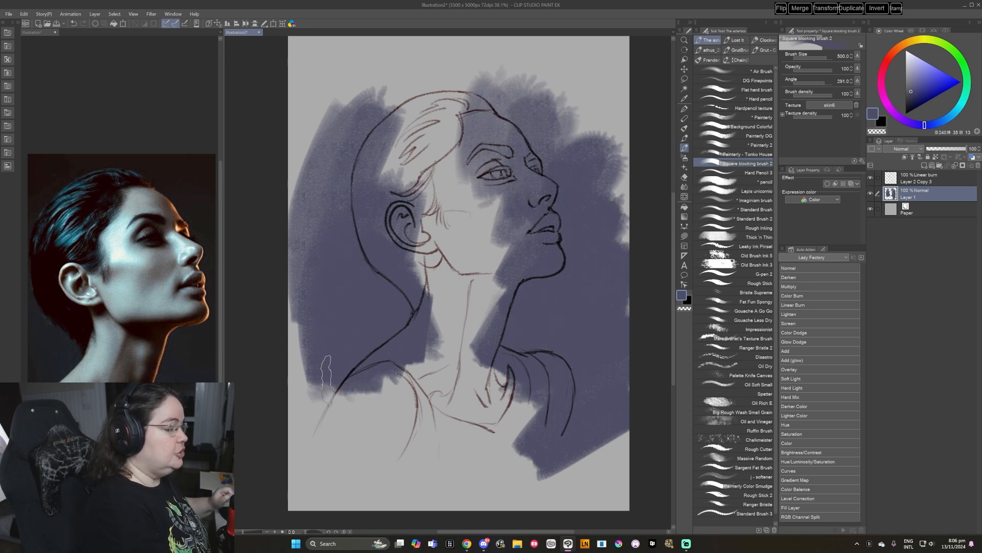
{"action": "left_click_drag", "start_coordinate": [331, 369], "coordinate": [325, 424]}
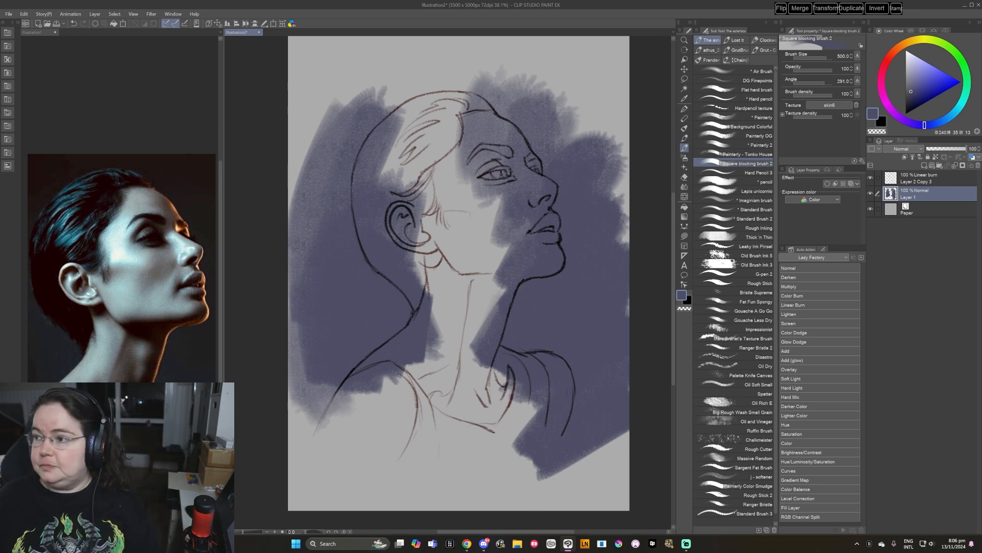
Open the copied picture of the red-haired character as a new canvas.
{"action": "key", "text": "alt+Tab"}
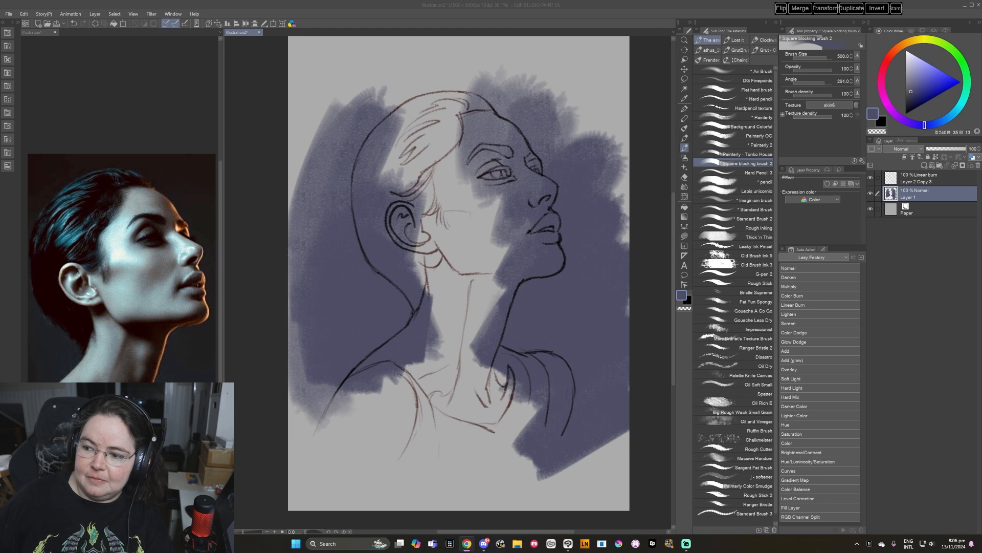
{"action": "left_click", "coordinate": [8, 14]}
{"action": "key", "text": "Escape"}
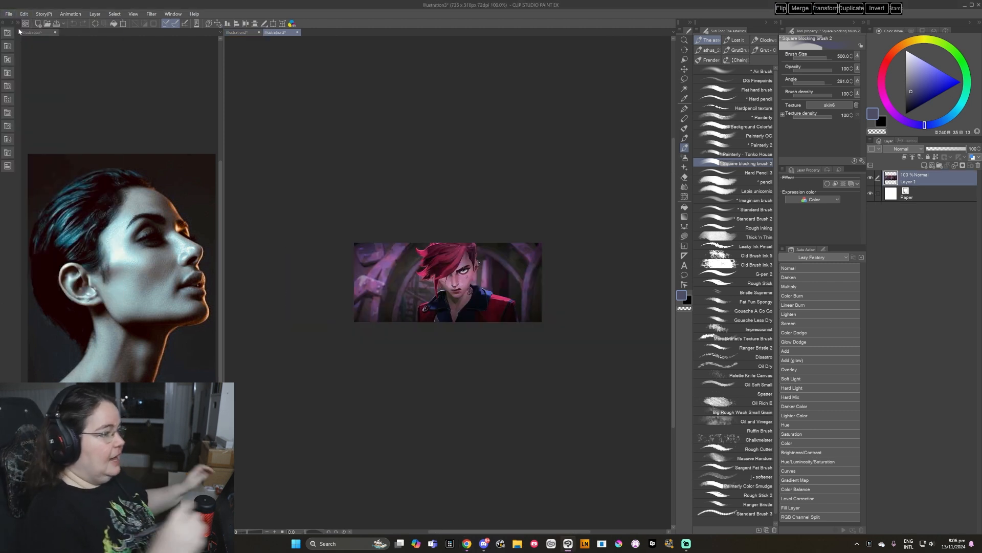
{"action": "key", "text": "ctrl+space"}
{"action": "mouse_move", "coordinate": [470, 317]}
{"action": "left_mouse_down"}
{"action": "mouse_move", "coordinate": [499, 296]}
{"action": "mouse_move", "coordinate": [495, 367]}
{"action": "left_mouse_up"}
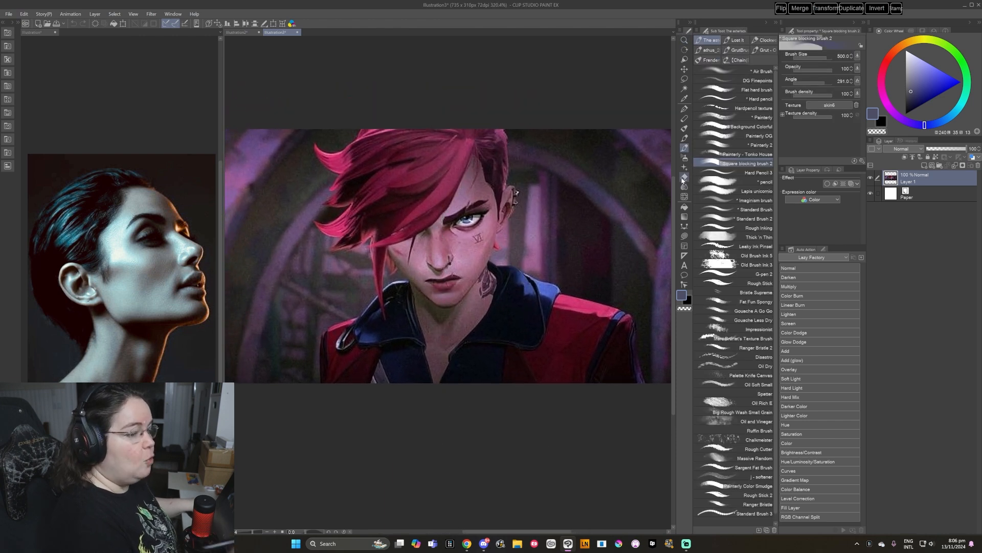
{"action": "left_click_drag", "start_coordinate": [514, 306], "coordinate": [519, 320]}
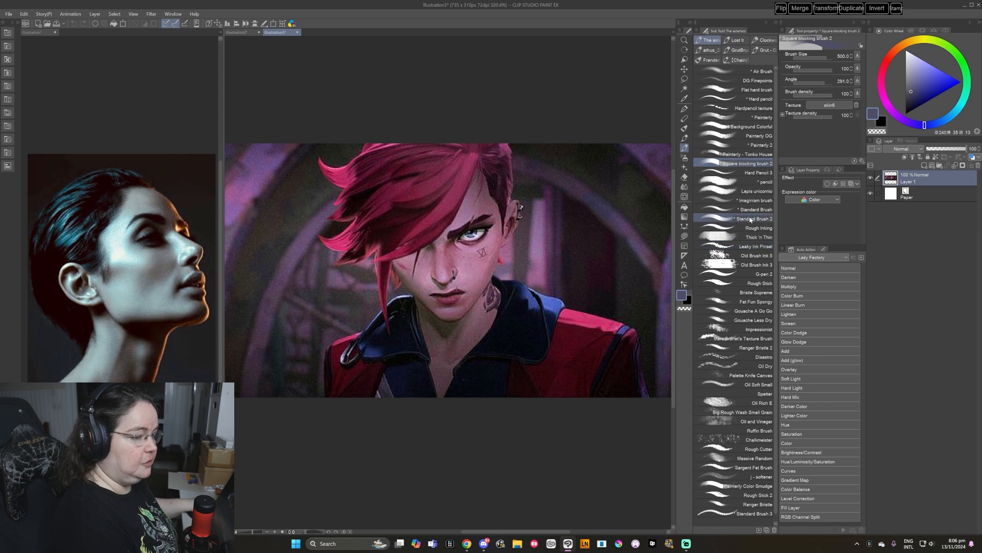
On a new layer, outline the outer edge of the character's swept hair in light violet with the pencil brush at size 5.
{"action": "left_click", "coordinate": [752, 182]}
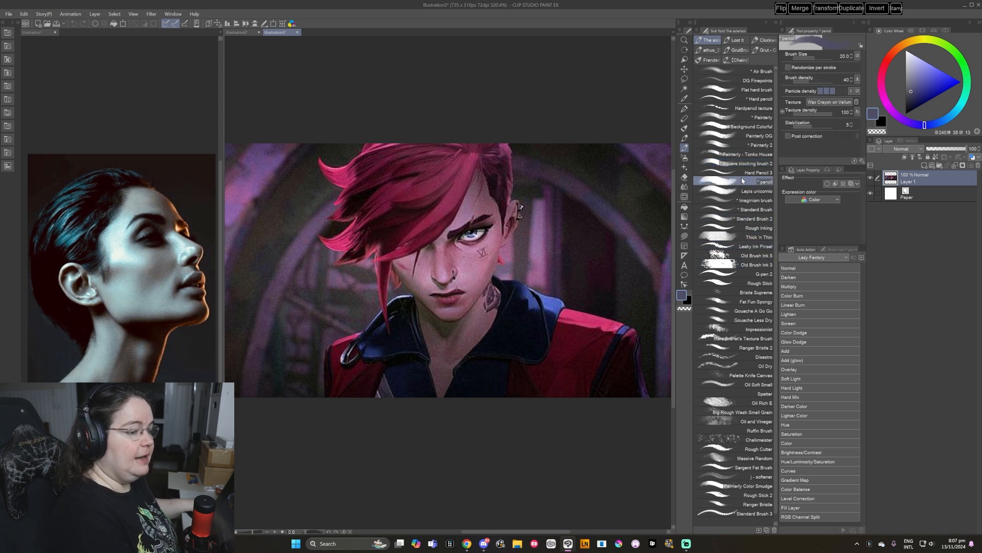
{"action": "left_click", "coordinate": [924, 165]}
{"action": "left_click", "coordinate": [919, 75]}
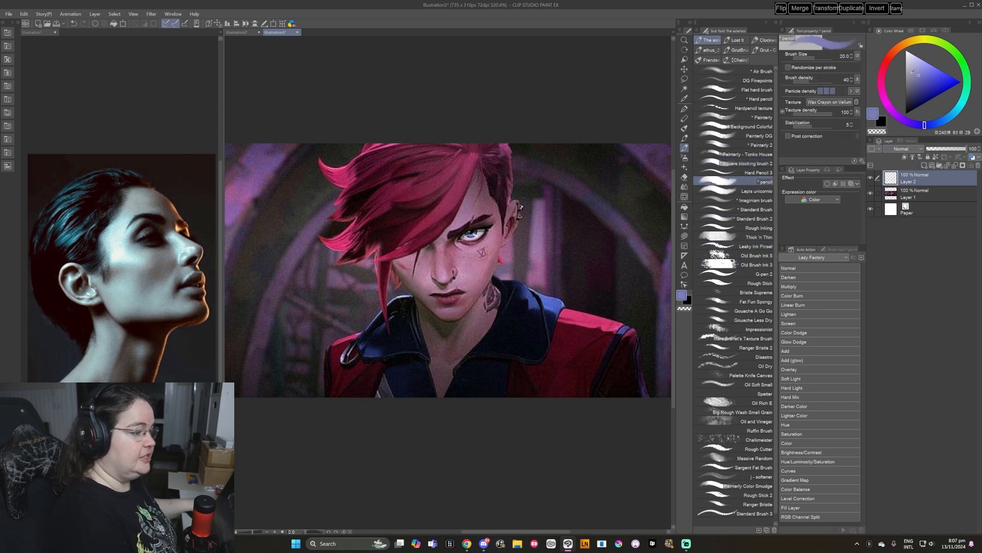
{"action": "left_click_drag", "start_coordinate": [441, 285], "coordinate": [451, 285]}
{"action": "key", "text": "bracketleft"}
{"action": "key", "text": "bracketleft"}
{"action": "key", "text": "bracketleft"}
{"action": "key", "text": "bracketleft"}
{"action": "key", "text": "bracketleft"}
{"action": "key", "text": "bracketleft"}
{"action": "key", "text": "bracketleft"}
{"action": "key", "text": "bracketleft"}
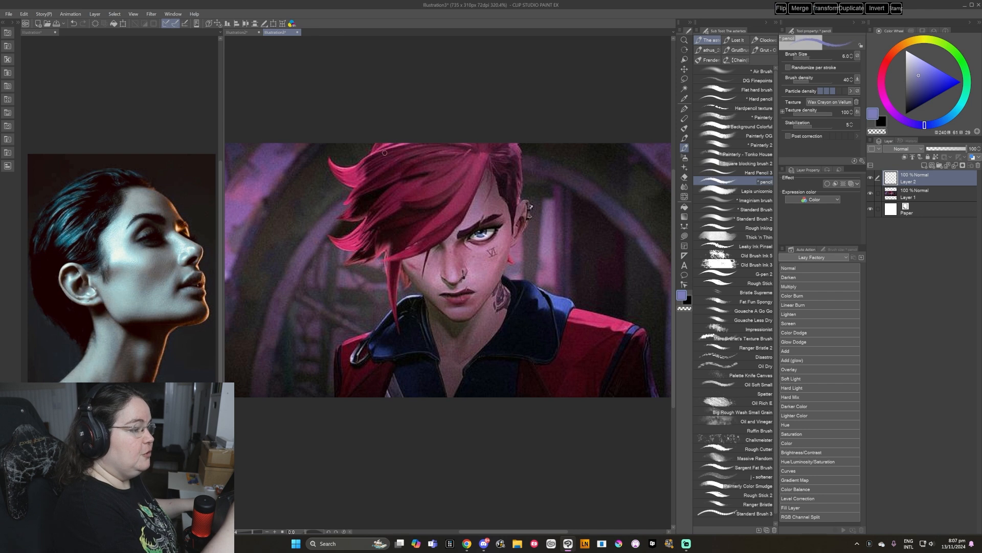
{"action": "mouse_move", "coordinate": [376, 138]}
{"action": "left_mouse_down"}
{"action": "mouse_move", "coordinate": [326, 154]}
{"action": "mouse_move", "coordinate": [332, 182]}
{"action": "mouse_move", "coordinate": [358, 191]}
{"action": "mouse_move", "coordinate": [316, 230]}
{"action": "mouse_move", "coordinate": [353, 254]}
{"action": "mouse_move", "coordinate": [343, 269]}
{"action": "mouse_move", "coordinate": [381, 277]}
{"action": "mouse_move", "coordinate": [401, 335]}
{"action": "left_mouse_up"}
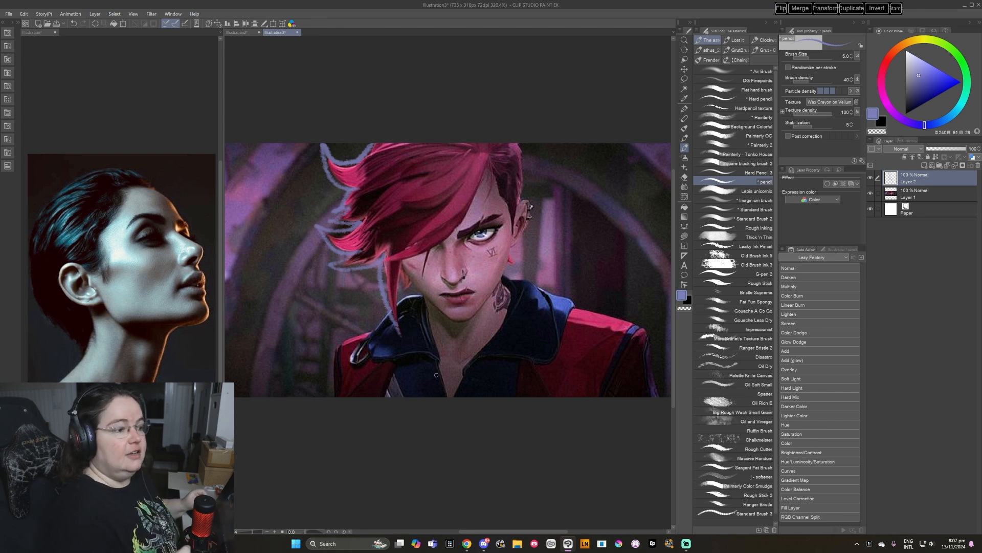
Undo the hair outline strokes.
{"action": "key", "text": "ctrl+z"}
{"action": "key", "text": "ctrl+z"}
{"action": "key", "text": "ctrl+z"}
{"action": "key", "text": "ctrl+z"}
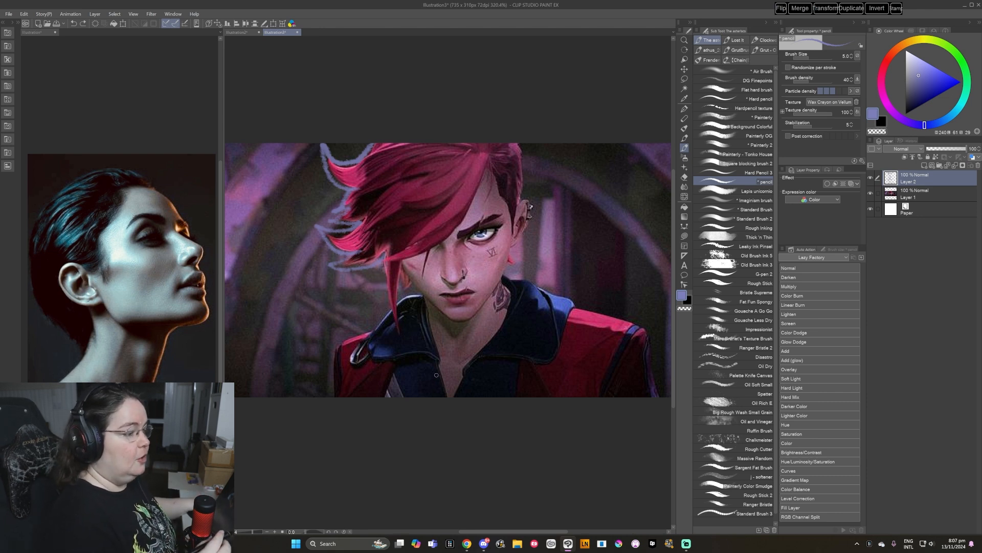
Trace the lit areas of the character's cheek, jaw and chin in light violet with the pencil at size 4.
{"action": "key", "text": "bracketleft"}
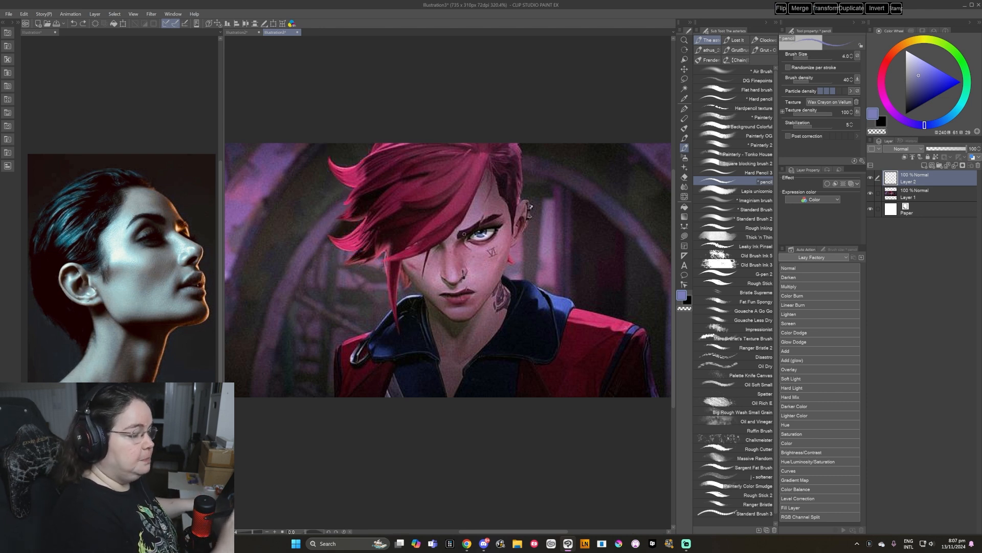
{"action": "mouse_move", "coordinate": [464, 238]}
{"action": "left_mouse_down"}
{"action": "mouse_move", "coordinate": [463, 250]}
{"action": "mouse_move", "coordinate": [505, 250]}
{"action": "left_mouse_up"}
{"action": "left_click_drag", "start_coordinate": [484, 297], "coordinate": [481, 305]}
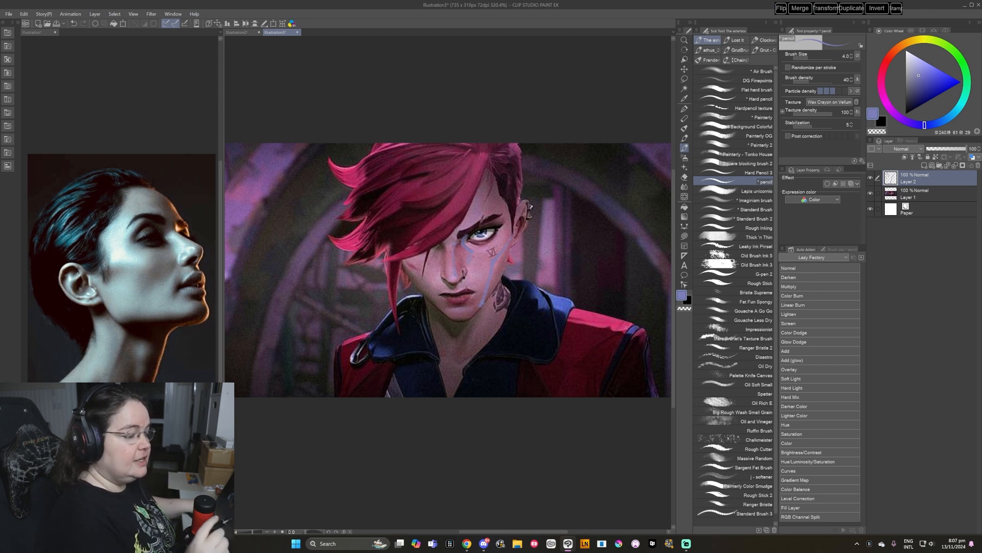
{"action": "mouse_move", "coordinate": [403, 264]}
{"action": "left_mouse_down"}
{"action": "mouse_move", "coordinate": [444, 310]}
{"action": "mouse_move", "coordinate": [444, 299]}
{"action": "mouse_move", "coordinate": [447, 316]}
{"action": "mouse_move", "coordinate": [473, 316]}
{"action": "left_mouse_up"}
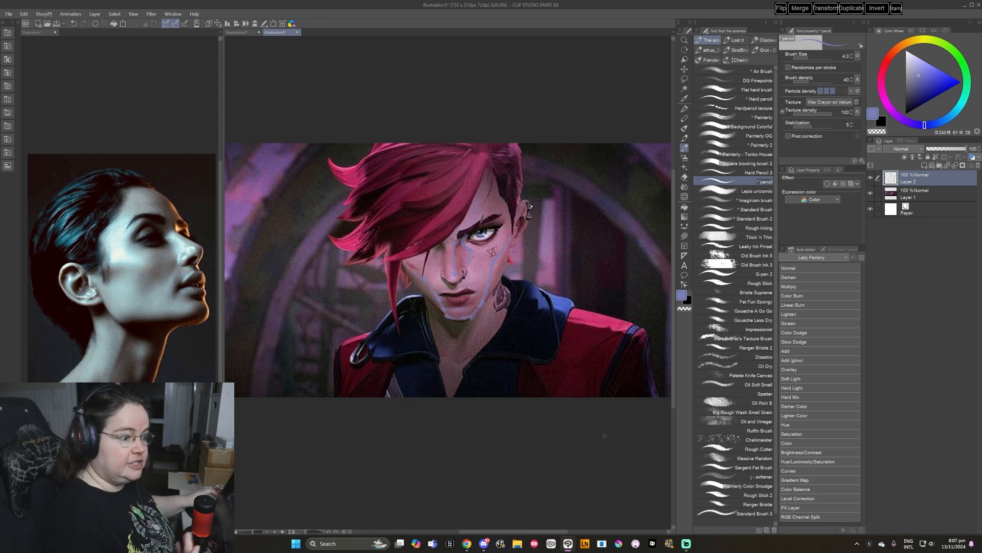
Trace the light edge along the character's collar and red jacket shoulder in light violet.
{"action": "left_click_drag", "start_coordinate": [578, 349], "coordinate": [579, 342]}
{"action": "mouse_move", "coordinate": [526, 262]}
{"action": "left_mouse_down"}
{"action": "mouse_move", "coordinate": [543, 306]}
{"action": "mouse_move", "coordinate": [638, 330]}
{"action": "mouse_move", "coordinate": [652, 359]}
{"action": "left_mouse_up"}
{"action": "left_click_drag", "start_coordinate": [574, 432], "coordinate": [519, 441]}
{"action": "left_click_drag", "start_coordinate": [518, 380], "coordinate": [525, 383]}
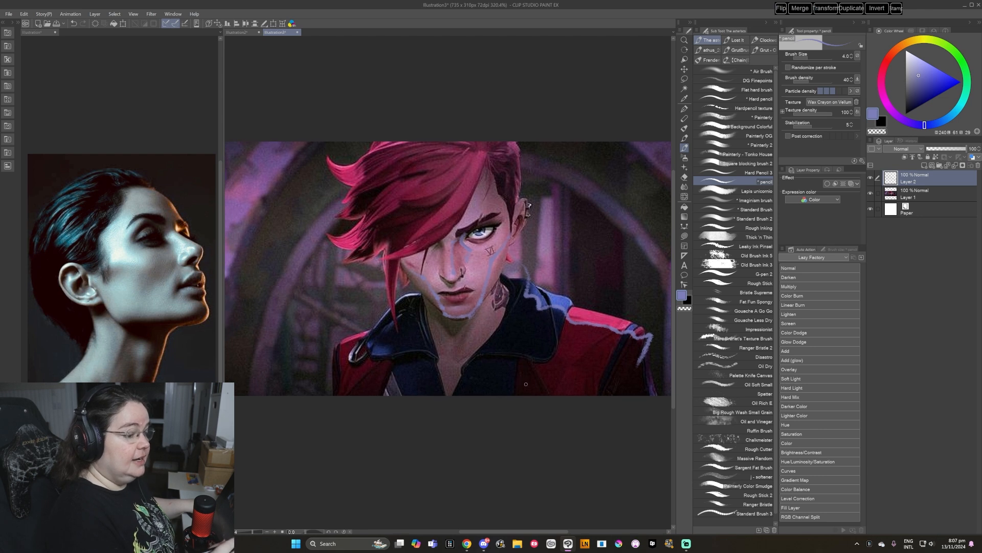
Sample the reds from the jacket shoulder and hair and paint comparison swatches on the background beside the head.
{"action": "left_click", "coordinate": [582, 317], "text": "alt"}
{"action": "left_click_drag", "start_coordinate": [595, 221], "coordinate": [603, 215]}
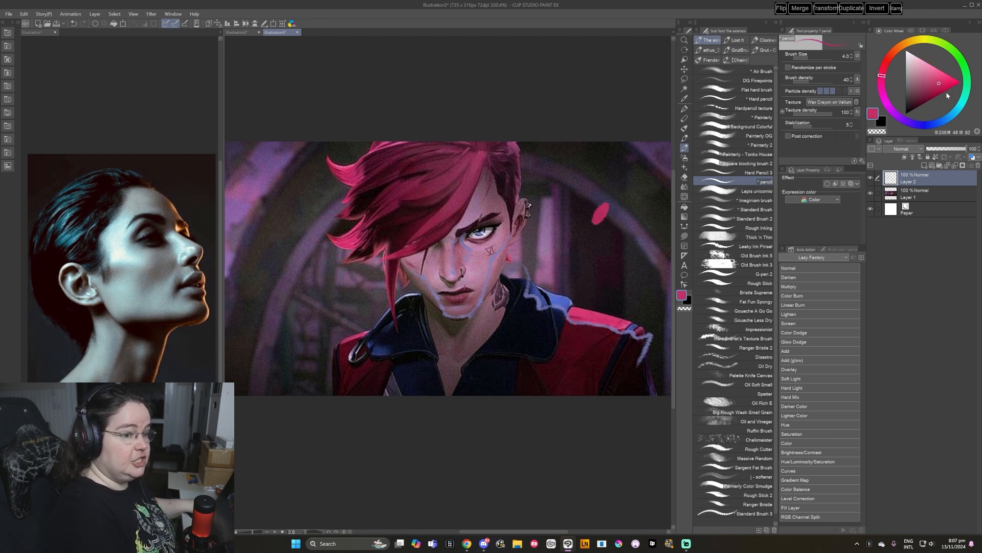
{"action": "left_click", "coordinate": [618, 324], "text": "alt"}
{"action": "left_click_drag", "start_coordinate": [610, 206], "coordinate": [607, 219]}
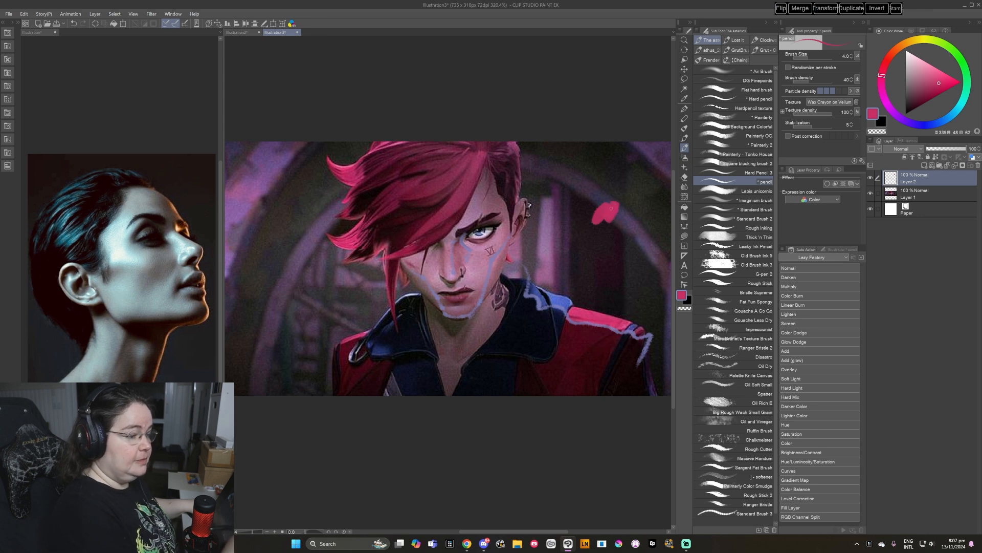
{"action": "left_click", "coordinate": [471, 174], "text": "alt"}
{"action": "left_click_drag", "start_coordinate": [599, 234], "coordinate": [602, 237]}
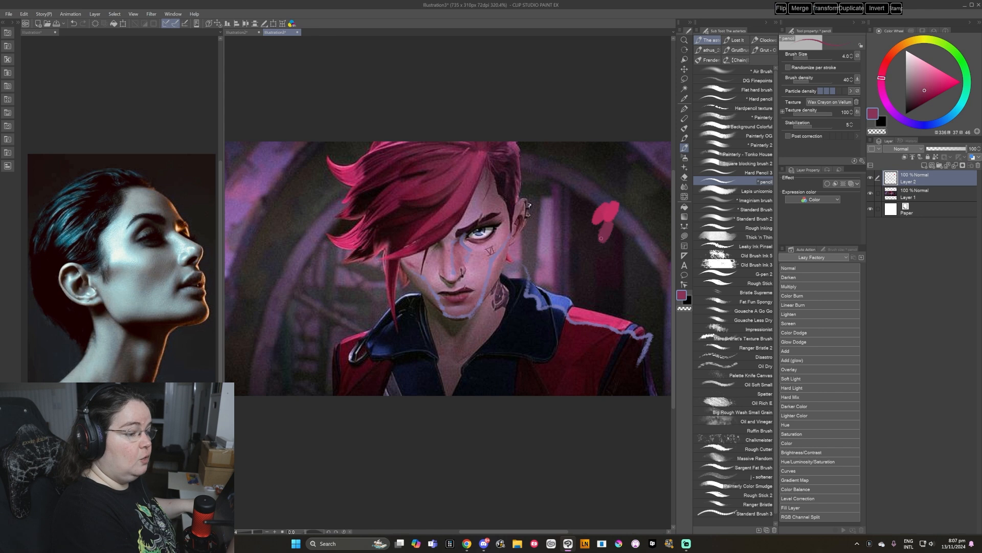
Draw two arrows pointing at the lit shoulder and collar, and an oval on the background beside the head.
{"action": "left_click_drag", "start_coordinate": [531, 325], "coordinate": [528, 319]}
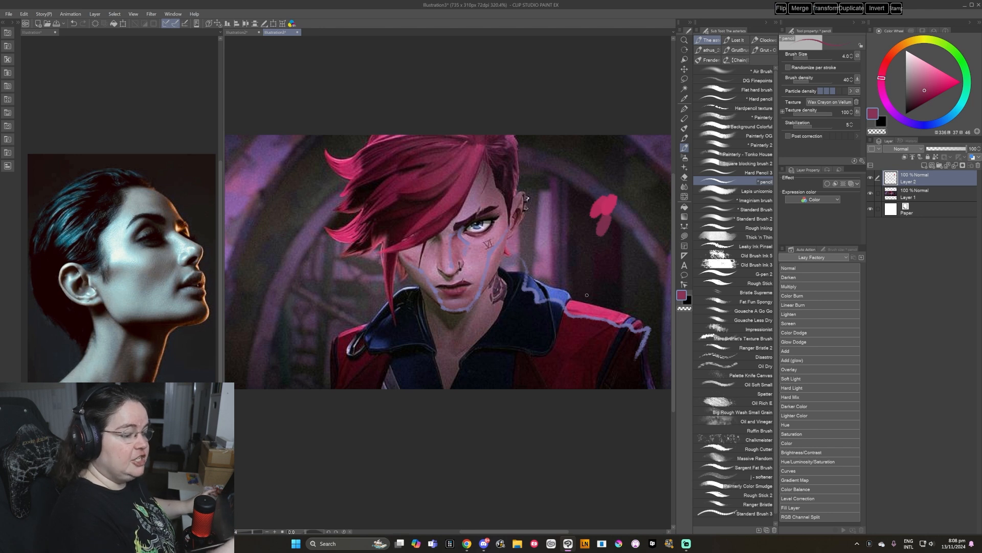
{"action": "mouse_move", "coordinate": [614, 270]}
{"action": "left_mouse_down"}
{"action": "mouse_move", "coordinate": [594, 287]}
{"action": "mouse_move", "coordinate": [613, 290]}
{"action": "left_mouse_up"}
{"action": "mouse_move", "coordinate": [582, 251]}
{"action": "left_mouse_down"}
{"action": "mouse_move", "coordinate": [561, 277]}
{"action": "mouse_move", "coordinate": [574, 274]}
{"action": "left_mouse_up"}
{"action": "mouse_move", "coordinate": [552, 174]}
{"action": "left_mouse_down"}
{"action": "mouse_move", "coordinate": [554, 236]}
{"action": "mouse_move", "coordinate": [595, 189]}
{"action": "mouse_move", "coordinate": [548, 177]}
{"action": "left_mouse_up"}
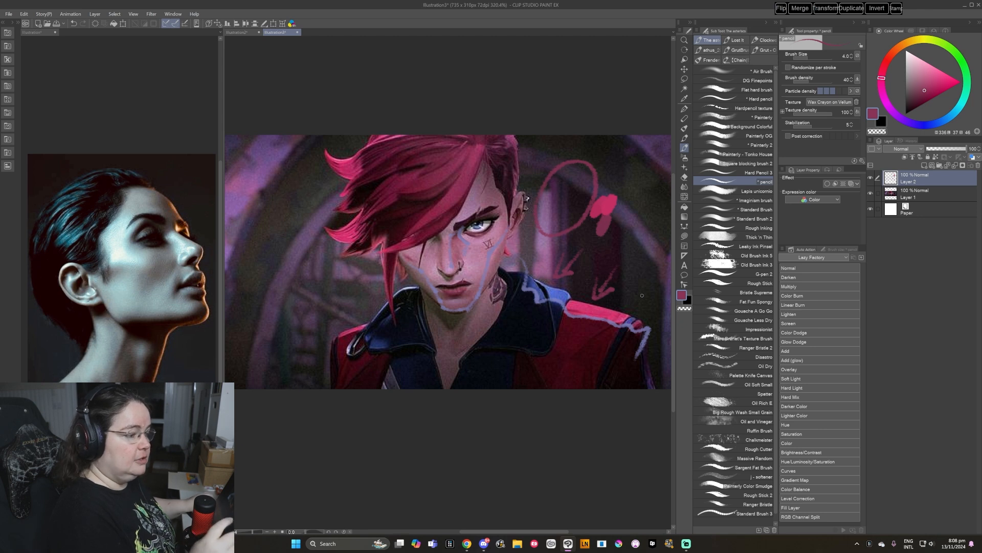
Close the red-haired character canvas without saving it.
{"action": "left_click_drag", "start_coordinate": [570, 320], "coordinate": [574, 322]}
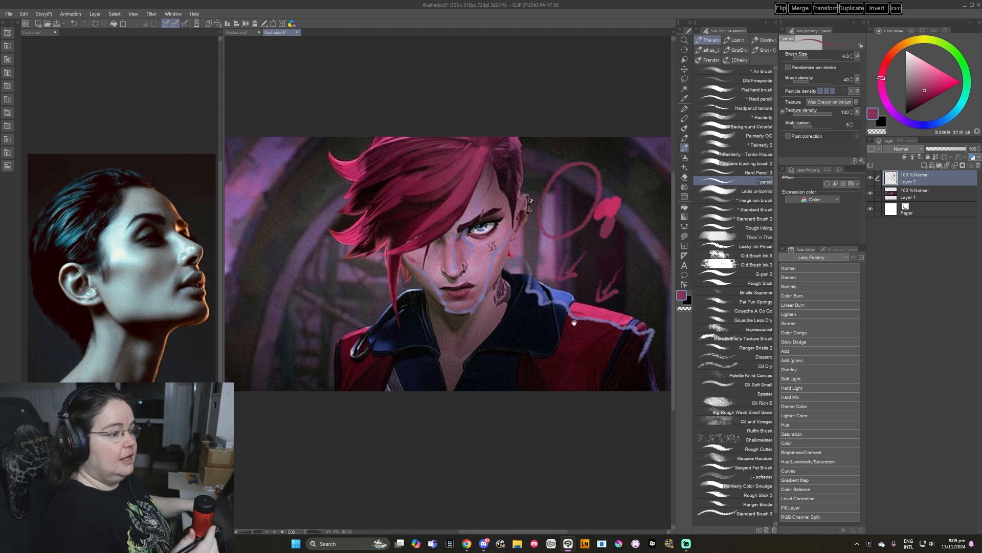
{"action": "left_click_drag", "start_coordinate": [583, 348], "coordinate": [585, 359]}
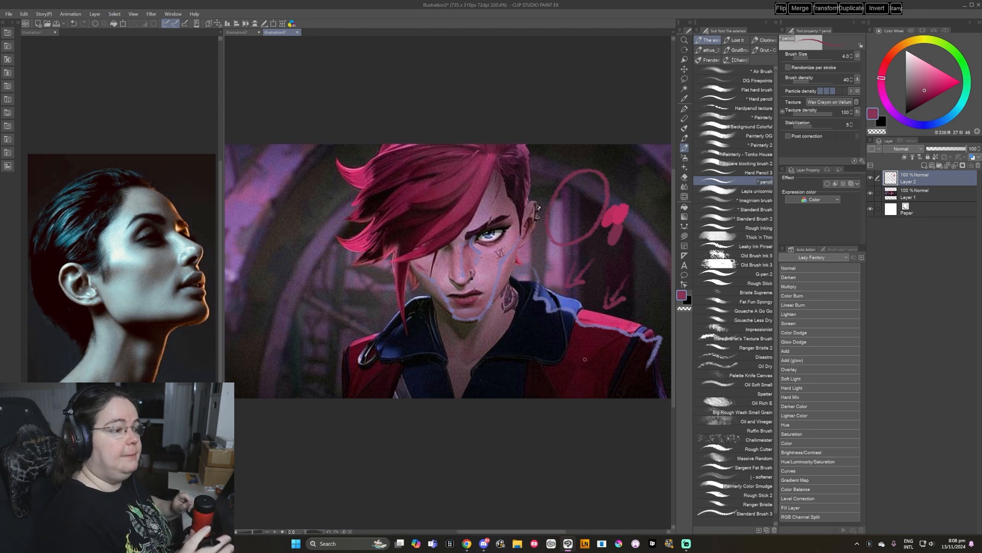
{"action": "left_click_drag", "start_coordinate": [585, 359], "coordinate": [578, 355]}
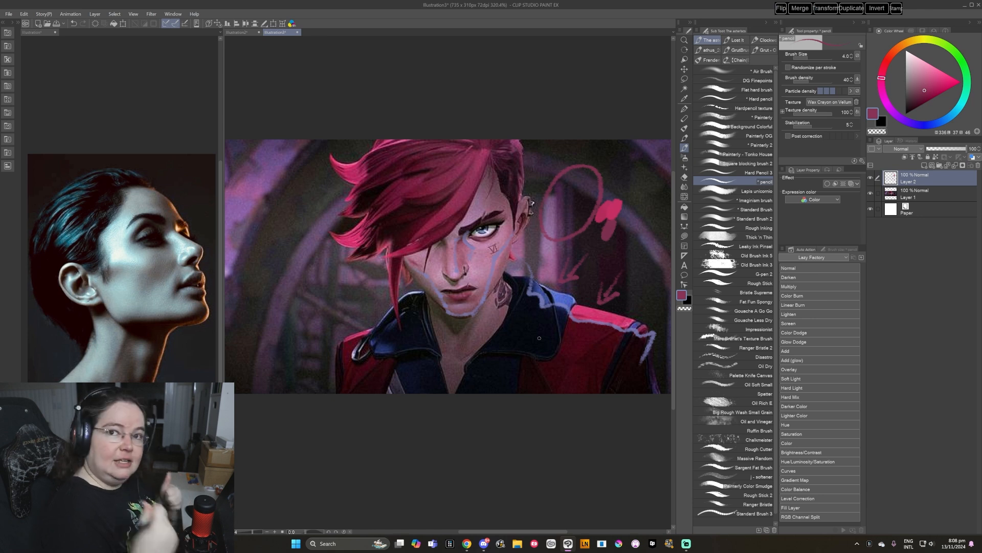
{"action": "left_click", "coordinate": [297, 32]}
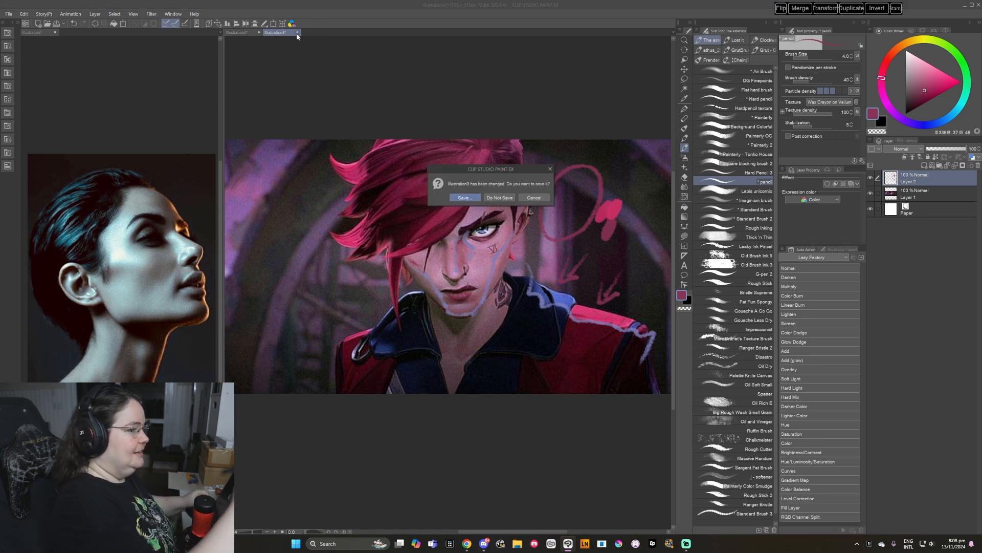
{"action": "left_click", "coordinate": [499, 197]}
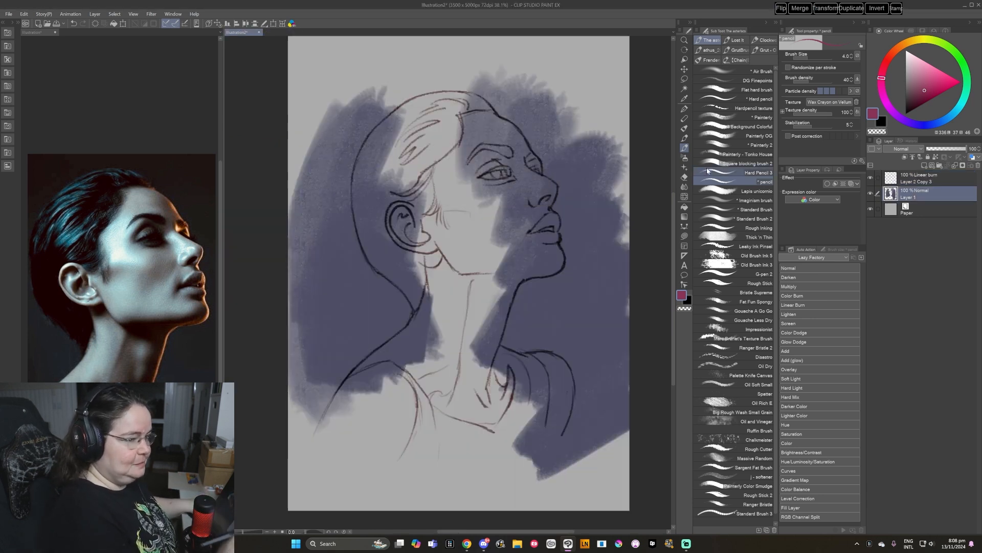
Extend the sampled dark violet around the front of the neck and shoulder with Square blocking brush 2.
{"action": "left_click", "coordinate": [747, 163]}
{"action": "left_click", "coordinate": [530, 298], "text": "alt"}
{"action": "mouse_move", "coordinate": [502, 332]}
{"action": "left_mouse_down"}
{"action": "mouse_move", "coordinate": [476, 328]}
{"action": "mouse_move", "coordinate": [535, 353]}
{"action": "mouse_move", "coordinate": [558, 399]}
{"action": "mouse_move", "coordinate": [532, 416]}
{"action": "left_mouse_up"}
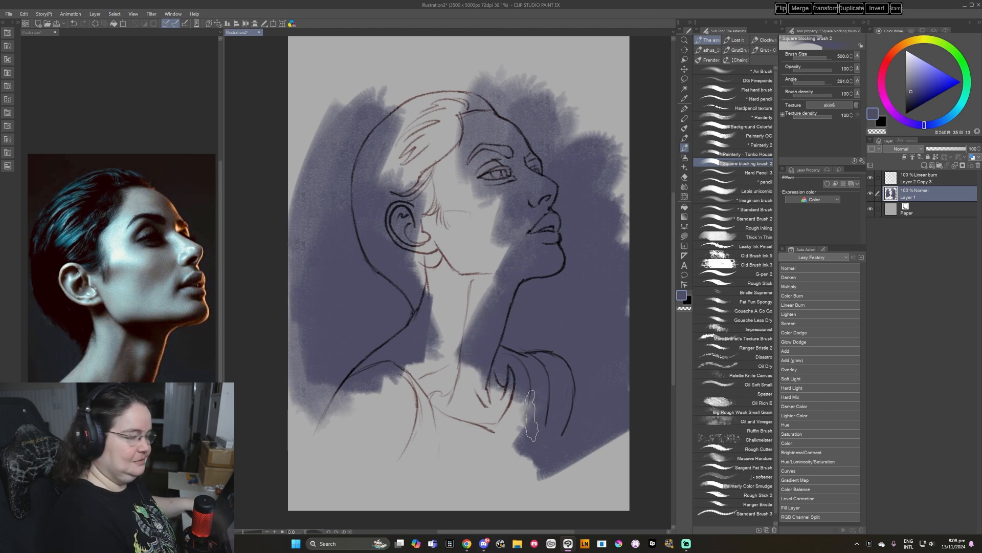
Block in the neck, shoulders and chest in muted light blue with the blocking brush at size 250.
{"action": "left_click_drag", "start_coordinate": [937, 114], "coordinate": [945, 120]}
{"action": "left_click", "coordinate": [912, 83]}
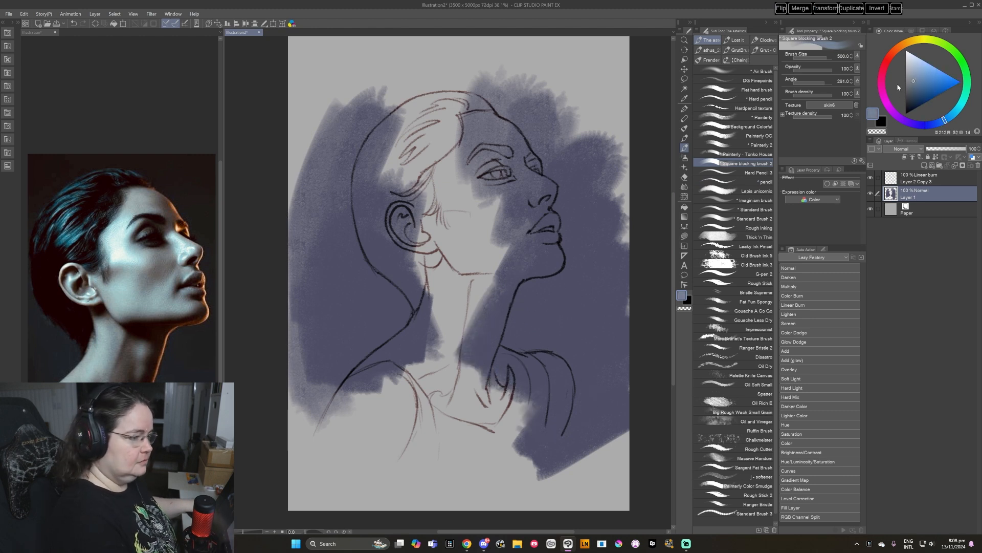
{"action": "key", "text": "["}
{"action": "key", "text": "["}
{"action": "key", "text": "["}
{"action": "mouse_move", "coordinate": [445, 282]}
{"action": "left_mouse_down"}
{"action": "mouse_move", "coordinate": [486, 277]}
{"action": "mouse_move", "coordinate": [499, 289]}
{"action": "mouse_move", "coordinate": [481, 369]}
{"action": "mouse_move", "coordinate": [373, 358]}
{"action": "mouse_move", "coordinate": [356, 392]}
{"action": "mouse_move", "coordinate": [478, 412]}
{"action": "mouse_move", "coordinate": [526, 404]}
{"action": "mouse_move", "coordinate": [504, 361]}
{"action": "mouse_move", "coordinate": [535, 376]}
{"action": "mouse_move", "coordinate": [521, 356]}
{"action": "mouse_move", "coordinate": [562, 394]}
{"action": "mouse_move", "coordinate": [527, 440]}
{"action": "mouse_move", "coordinate": [544, 386]}
{"action": "left_mouse_up"}
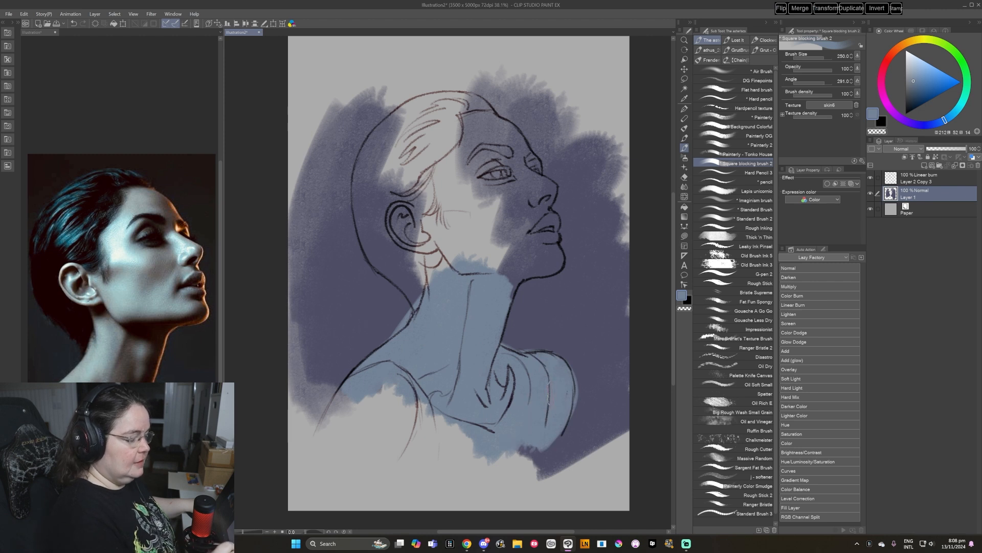
Mute and darken the blue sampled from the neck, and paint a grey shadow plane down the front of the neck at size 170.
{"action": "left_click", "coordinate": [397, 316], "text": "alt"}
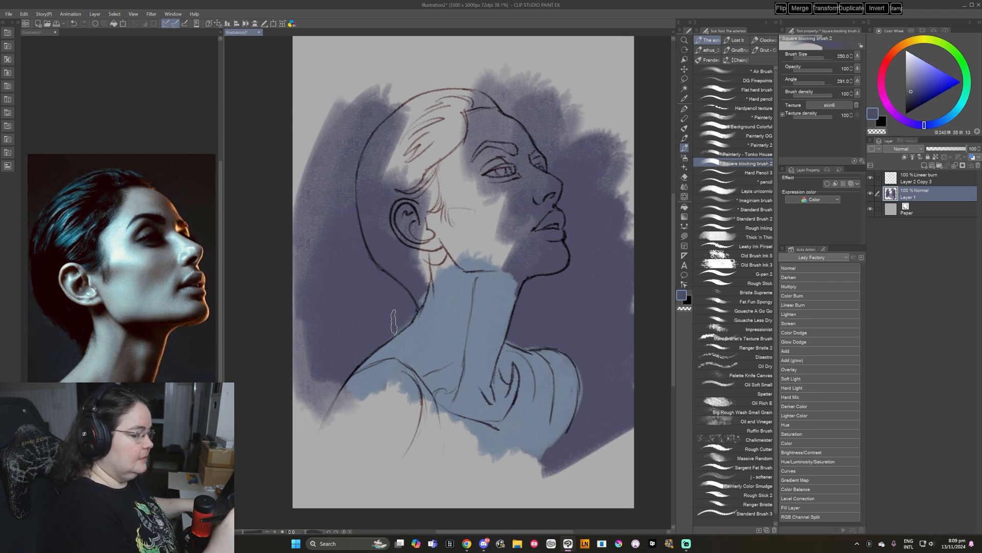
{"action": "left_click", "coordinate": [446, 314], "text": "alt"}
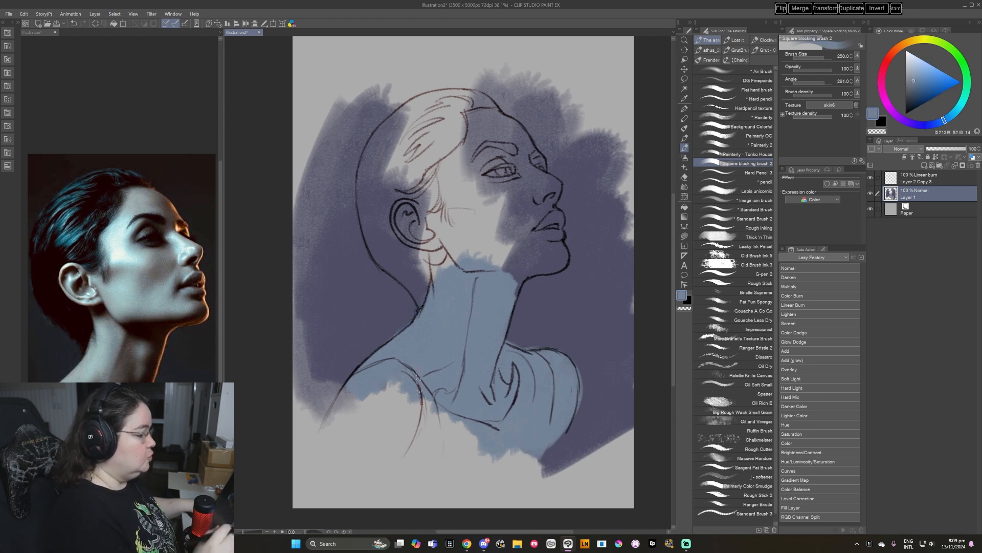
{"action": "left_click_drag", "start_coordinate": [912, 82], "coordinate": [893, 94]}
{"action": "mouse_move", "coordinate": [485, 296]}
{"action": "left_mouse_down"}
{"action": "mouse_move", "coordinate": [476, 328]}
{"action": "mouse_move", "coordinate": [498, 279]}
{"action": "mouse_move", "coordinate": [483, 374]}
{"action": "mouse_move", "coordinate": [513, 290]}
{"action": "mouse_move", "coordinate": [475, 380]}
{"action": "left_mouse_up"}
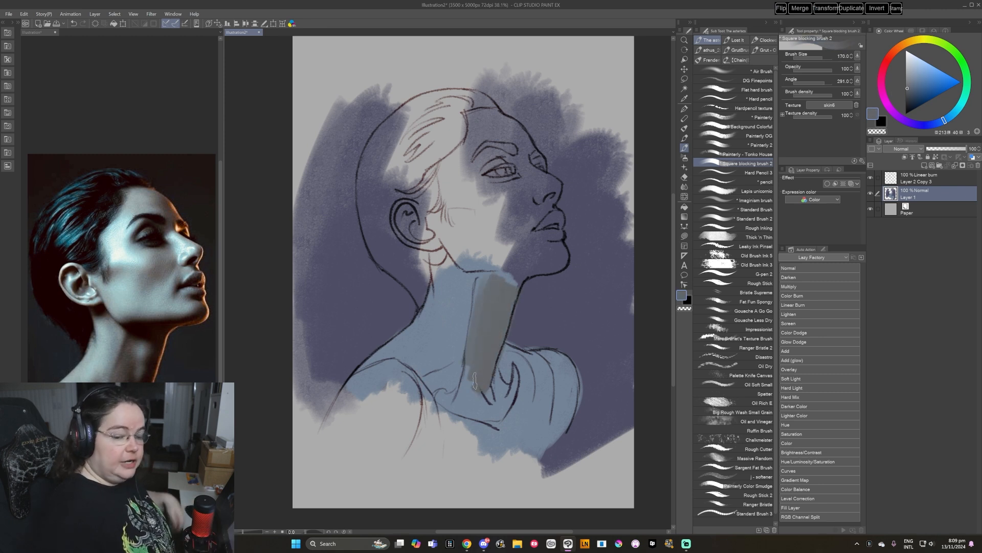
{"action": "left_click", "coordinate": [788, 280]}
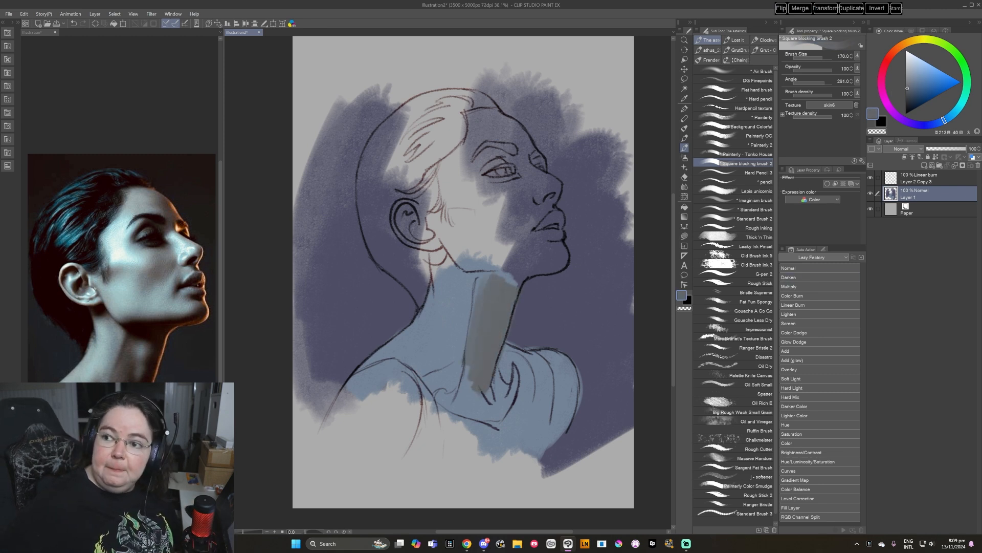
Switch to Chrome, open the Quickposes Desktop App page, enlarge it to 175% and look over its offer and screenshots.
{"action": "left_click", "coordinate": [467, 543]}
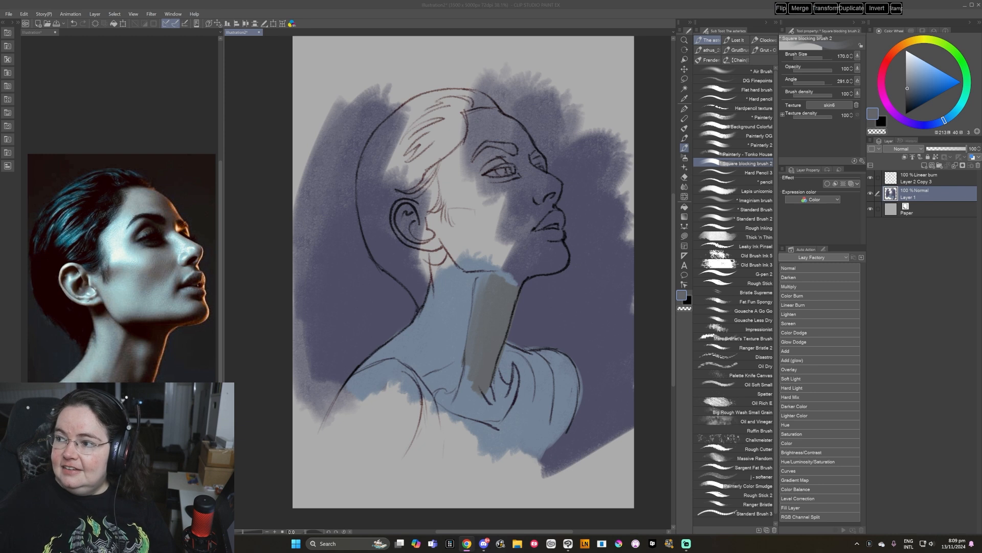
{"action": "key", "text": "alt+Tab"}
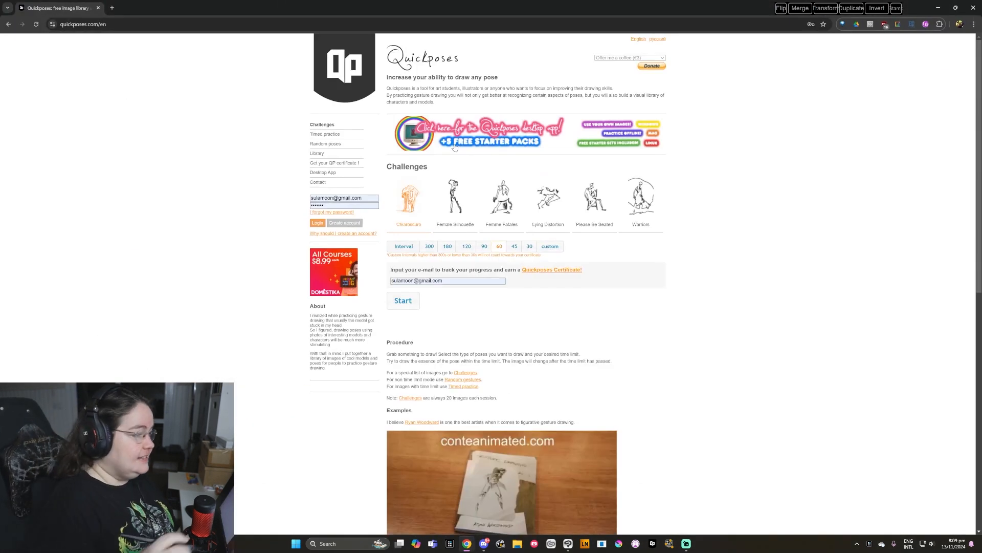
{"action": "left_click", "coordinate": [332, 175]}
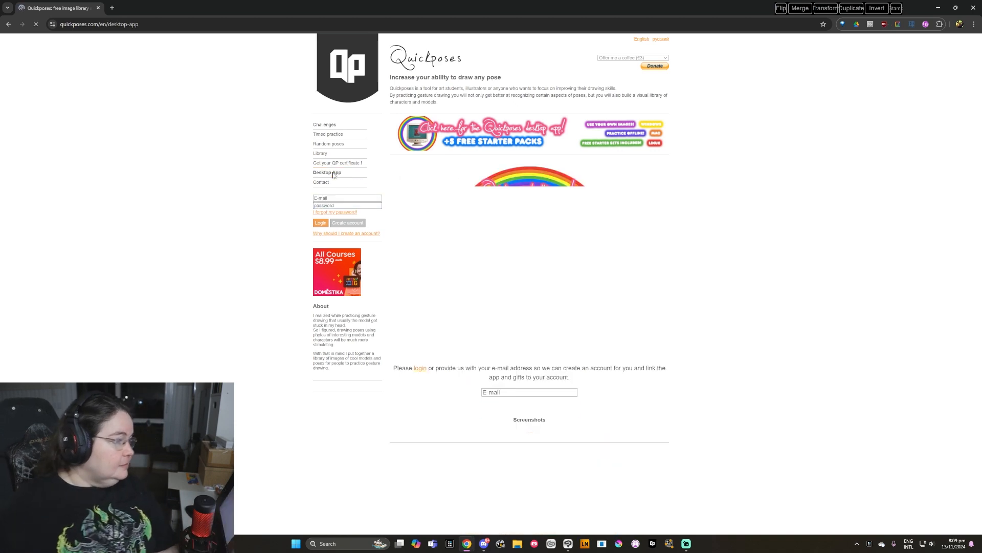
{"action": "key", "text": "ctrl+plus"}
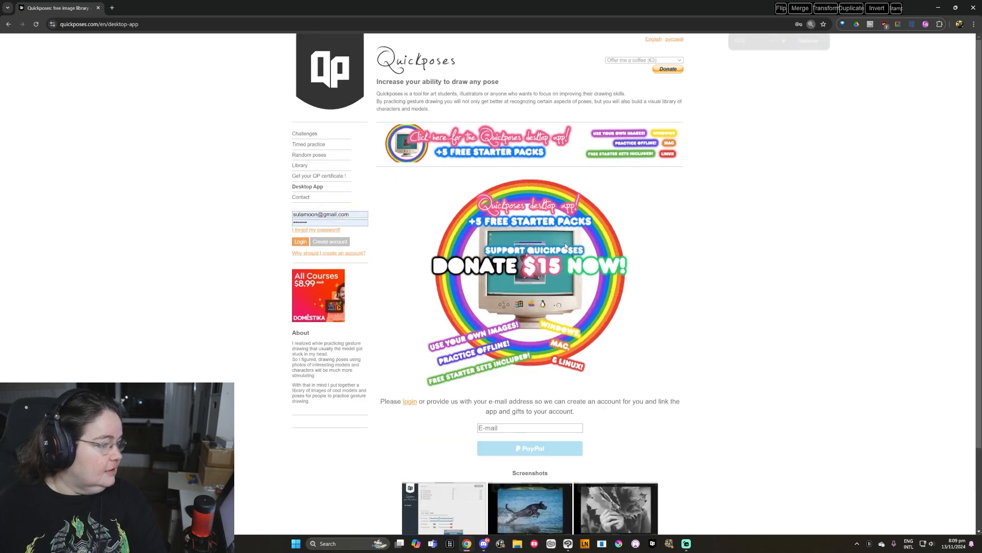
{"action": "key", "text": "ctrl+plus"}
{"action": "key", "text": "ctrl+plus"}
{"action": "key", "text": "ctrl+plus"}
{"action": "scroll", "coordinate": [707, 263], "scroll_direction": "down", "scroll_amount": 5}
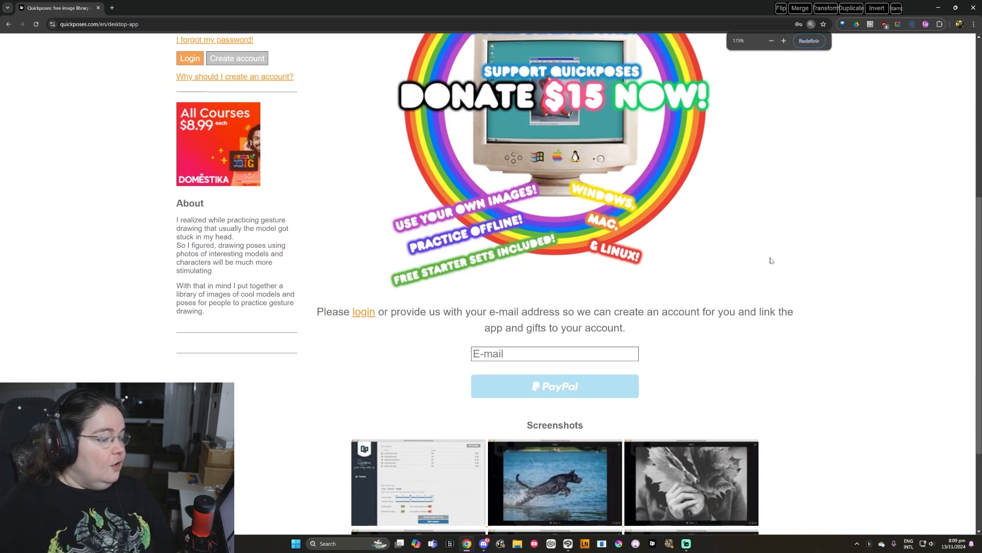
{"action": "scroll", "coordinate": [778, 267], "scroll_direction": "up", "scroll_amount": 3}
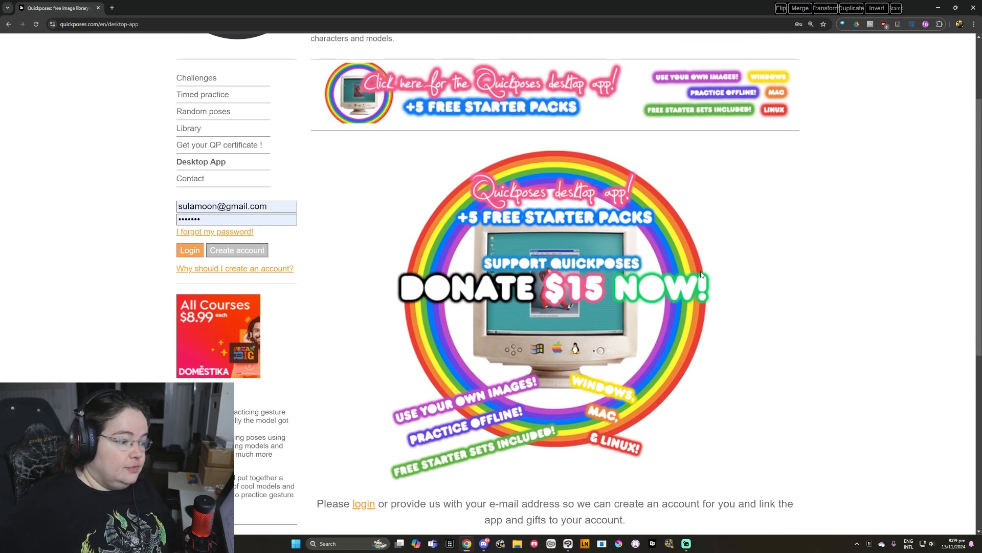
{"action": "scroll", "coordinate": [642, 296], "scroll_direction": "down", "scroll_amount": 4}
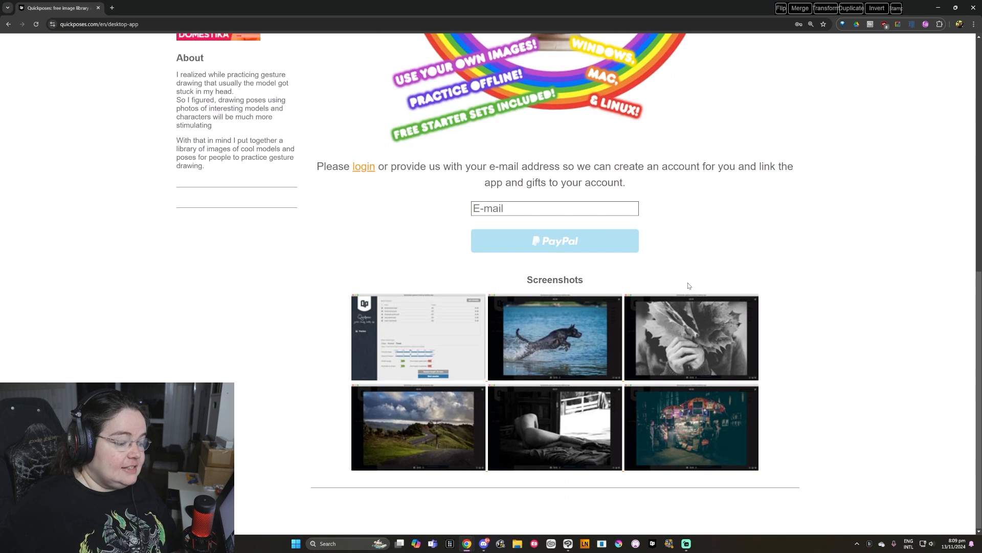
View the enlarged screenshot of the Quickposes app's session settings, review the rest of the page and close the browser.
{"action": "left_click", "coordinate": [462, 356]}
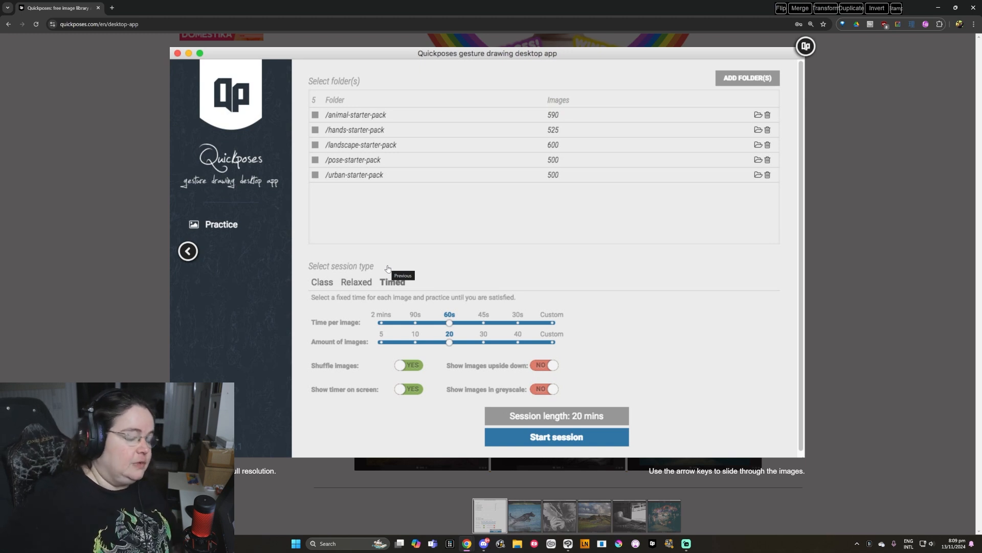
{"action": "left_click", "coordinate": [814, 228]}
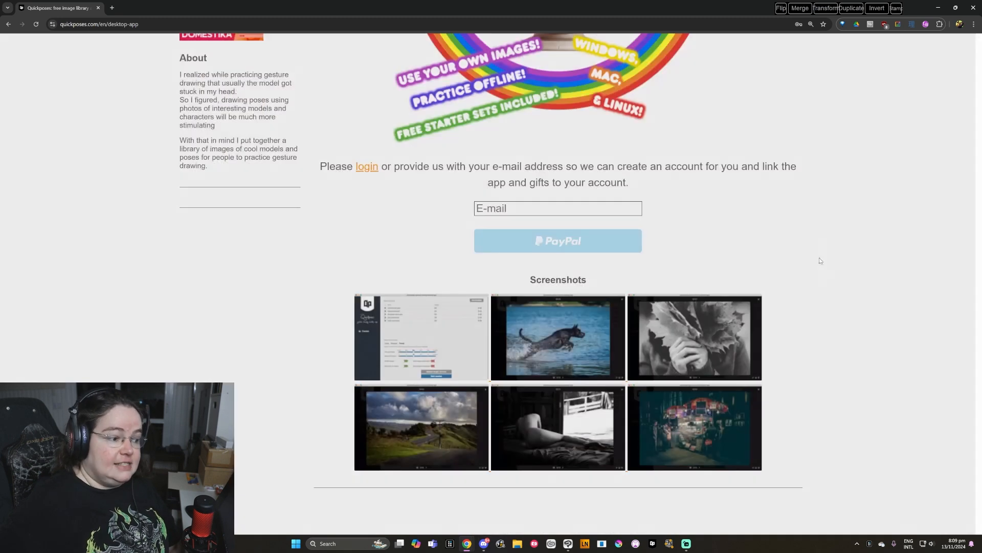
{"action": "scroll", "coordinate": [815, 353], "scroll_direction": "up", "scroll_amount": 2}
{"action": "scroll", "coordinate": [814, 340], "scroll_direction": "up", "scroll_amount": 4}
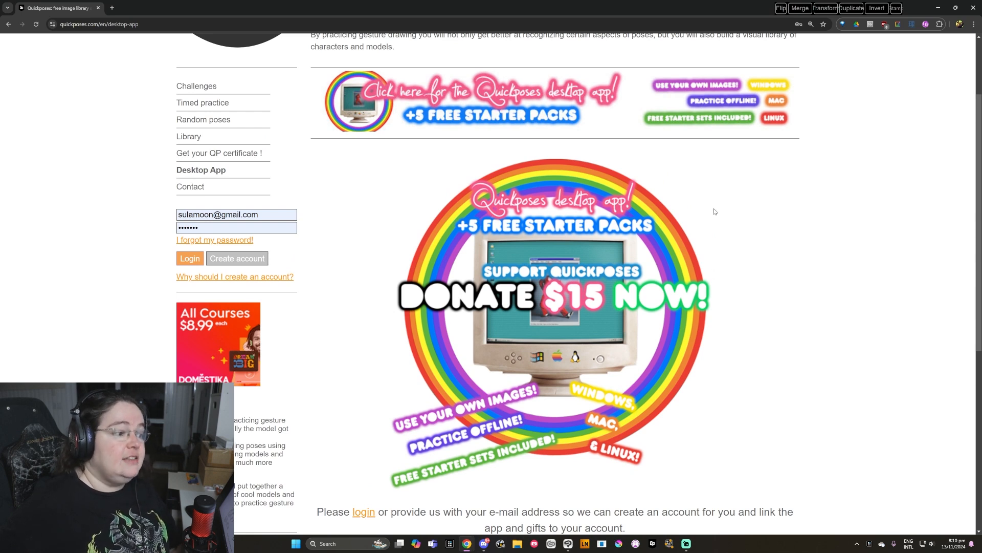
{"action": "scroll", "coordinate": [854, 273], "scroll_direction": "down", "scroll_amount": 6}
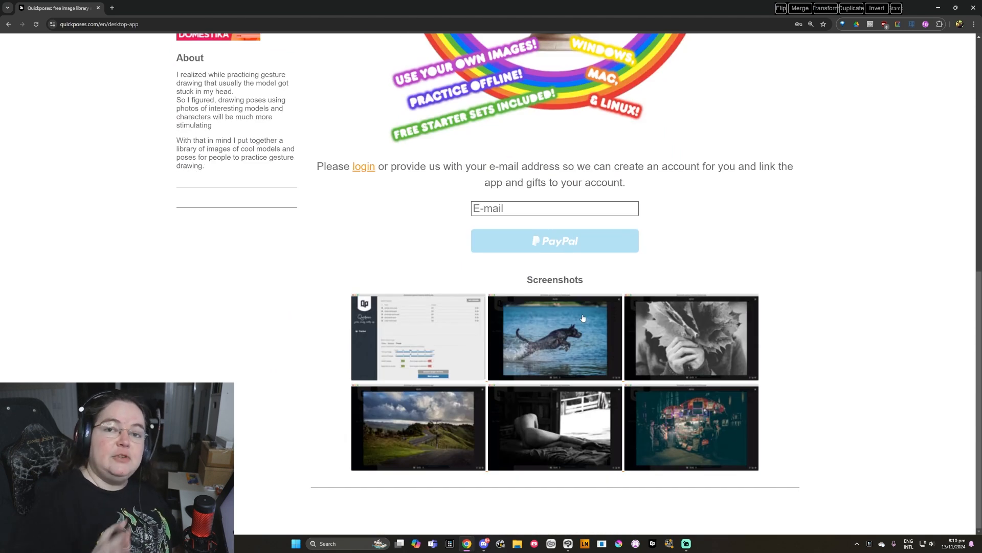
{"action": "scroll", "coordinate": [602, 287], "scroll_direction": "up", "scroll_amount": 8}
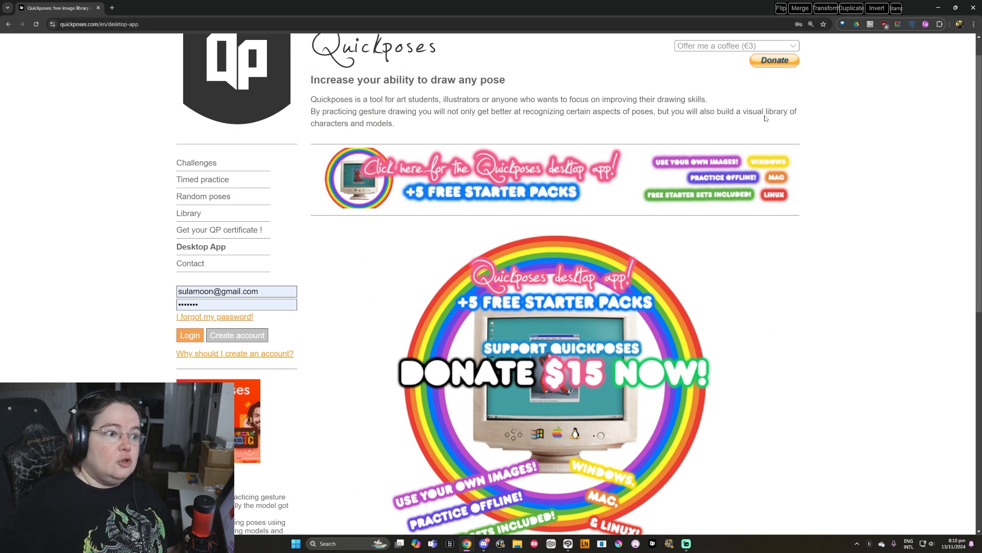
{"action": "left_click", "coordinate": [974, 7]}
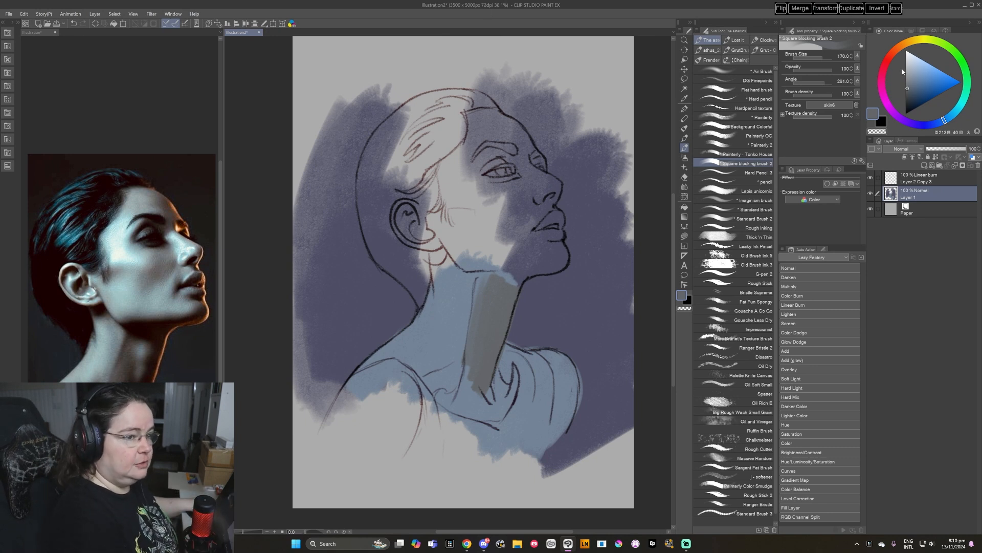
Switch to a dark, muted orange-brown and paint the shadow under the jaw, down the front of the neck and onto the chest.
{"action": "left_click", "coordinate": [897, 53]}
{"action": "left_click", "coordinate": [912, 89]}
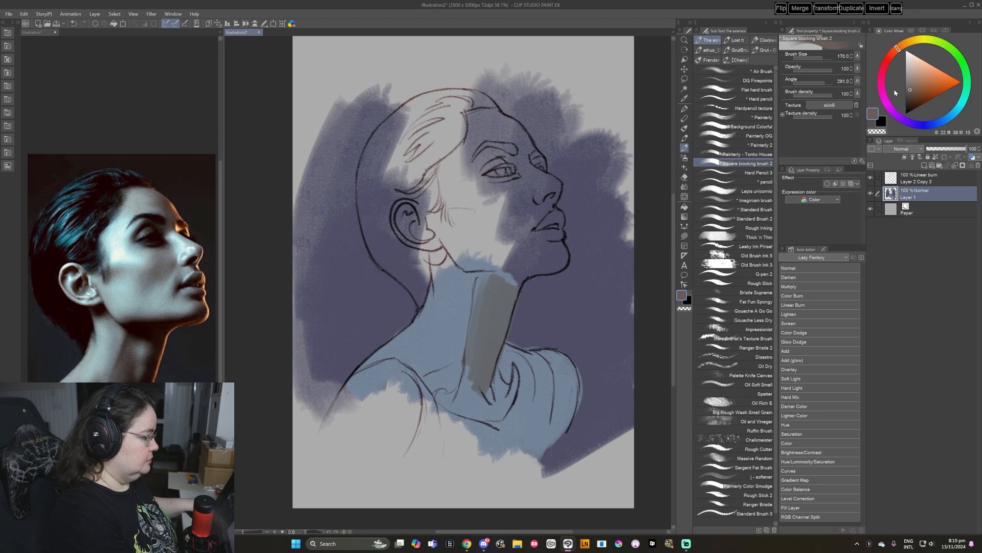
{"action": "left_click_drag", "start_coordinate": [502, 276], "coordinate": [506, 298]}
{"action": "left_click", "coordinate": [914, 92]}
{"action": "mouse_move", "coordinate": [463, 270]}
{"action": "left_mouse_down"}
{"action": "mouse_move", "coordinate": [496, 283]}
{"action": "mouse_move", "coordinate": [478, 275]}
{"action": "mouse_move", "coordinate": [491, 275]}
{"action": "mouse_move", "coordinate": [489, 288]}
{"action": "mouse_move", "coordinate": [479, 276]}
{"action": "mouse_move", "coordinate": [549, 266]}
{"action": "mouse_move", "coordinate": [508, 270]}
{"action": "mouse_move", "coordinate": [524, 274]}
{"action": "mouse_move", "coordinate": [505, 303]}
{"action": "mouse_move", "coordinate": [507, 260]}
{"action": "mouse_move", "coordinate": [499, 338]}
{"action": "mouse_move", "coordinate": [512, 285]}
{"action": "mouse_move", "coordinate": [491, 372]}
{"action": "mouse_move", "coordinate": [505, 309]}
{"action": "mouse_move", "coordinate": [467, 403]}
{"action": "mouse_move", "coordinate": [467, 367]}
{"action": "mouse_move", "coordinate": [462, 401]}
{"action": "mouse_move", "coordinate": [515, 358]}
{"action": "mouse_move", "coordinate": [534, 370]}
{"action": "mouse_move", "coordinate": [504, 353]}
{"action": "mouse_move", "coordinate": [508, 384]}
{"action": "mouse_move", "coordinate": [538, 385]}
{"action": "mouse_move", "coordinate": [531, 398]}
{"action": "mouse_move", "coordinate": [512, 356]}
{"action": "mouse_move", "coordinate": [534, 371]}
{"action": "mouse_move", "coordinate": [512, 359]}
{"action": "mouse_move", "coordinate": [491, 395]}
{"action": "mouse_move", "coordinate": [500, 380]}
{"action": "mouse_move", "coordinate": [514, 405]}
{"action": "mouse_move", "coordinate": [533, 422]}
{"action": "left_mouse_up"}
{"action": "left_click", "coordinate": [911, 96]}
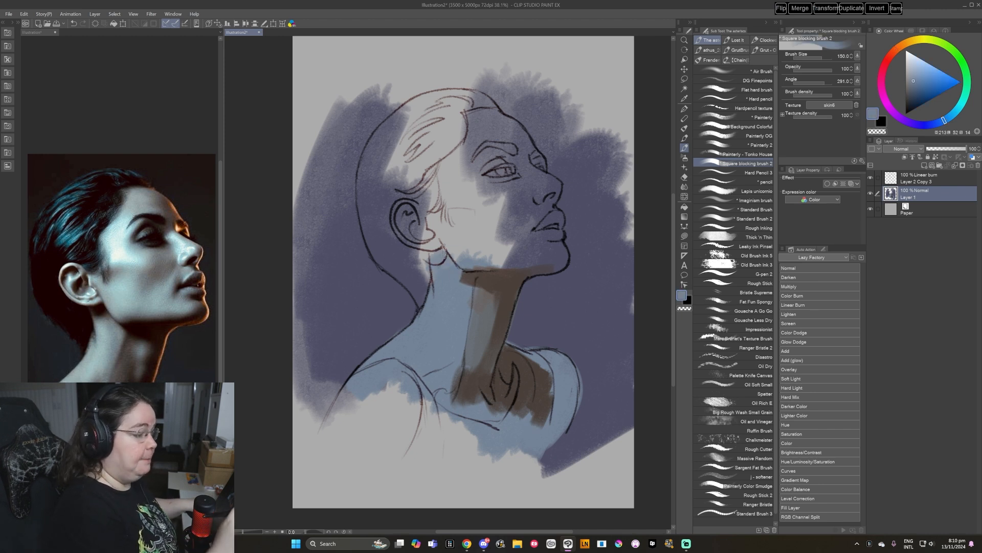
Blend sampled grey-blue midtones along the side of the neck and its base with the brush at size 150.
{"action": "left_click", "coordinate": [478, 274], "text": "alt"}
{"action": "left_click", "coordinate": [452, 283], "text": "alt"}
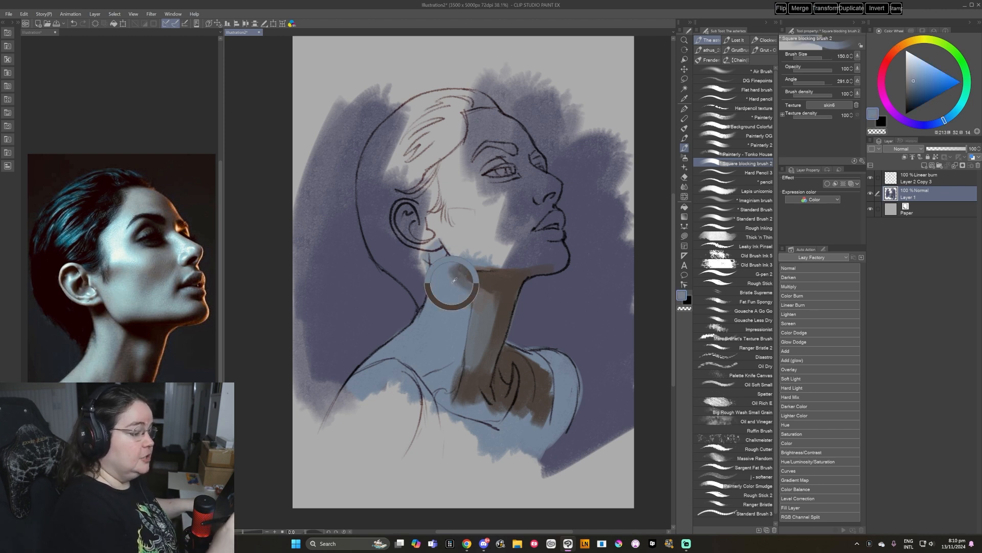
{"action": "left_click", "coordinate": [485, 280], "text": "alt"}
{"action": "mouse_move", "coordinate": [477, 277]}
{"action": "left_mouse_down"}
{"action": "mouse_move", "coordinate": [502, 306]}
{"action": "mouse_move", "coordinate": [478, 329]}
{"action": "mouse_move", "coordinate": [479, 310]}
{"action": "mouse_move", "coordinate": [459, 366]}
{"action": "left_mouse_up"}
{"action": "left_click", "coordinate": [481, 298], "text": "alt"}
{"action": "mouse_move", "coordinate": [462, 313]}
{"action": "left_mouse_down"}
{"action": "mouse_move", "coordinate": [451, 366]}
{"action": "mouse_move", "coordinate": [450, 356]}
{"action": "left_mouse_up"}
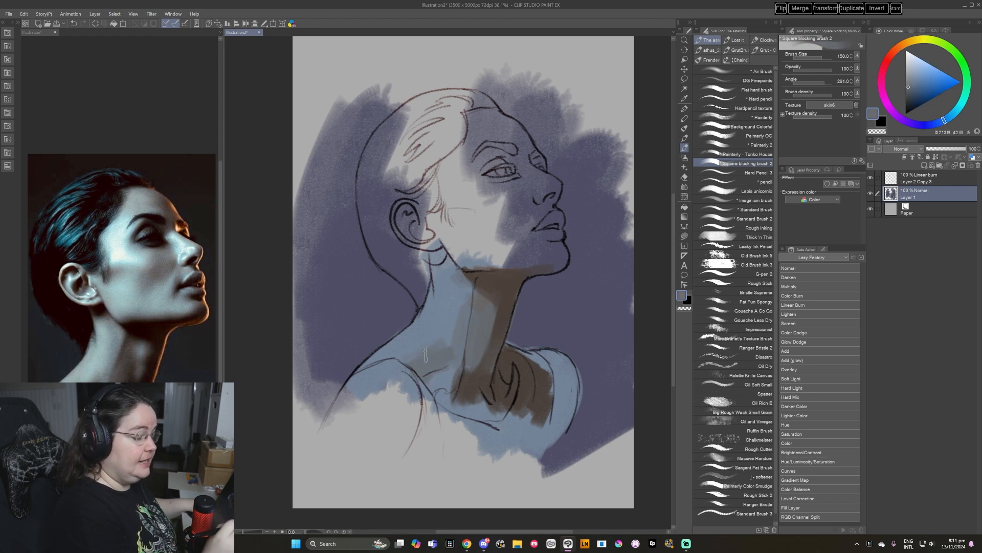
{"action": "left_click", "coordinate": [434, 339], "text": "alt"}
{"action": "left_click", "coordinate": [462, 330], "text": "alt"}
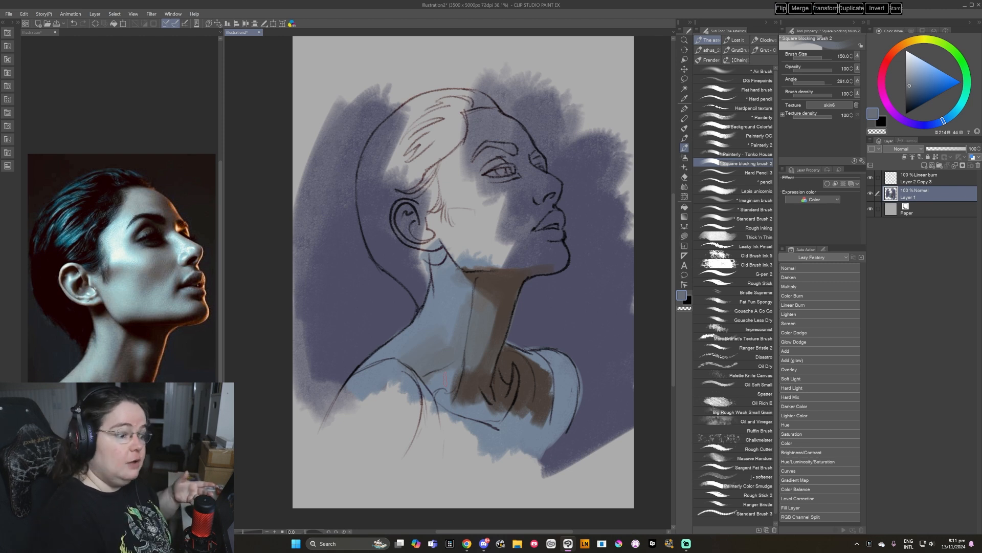
Extend the sampled brown shadow across the upper chest and over the whole far shoulder.
{"action": "left_click", "coordinate": [539, 367], "text": "alt"}
{"action": "left_click_drag", "start_coordinate": [539, 367], "coordinate": [561, 401]}
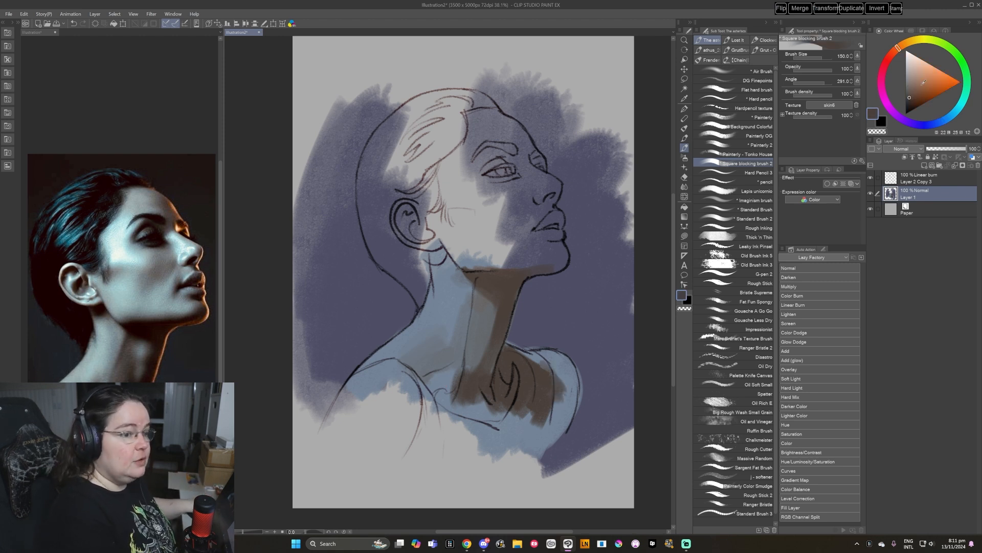
{"action": "mouse_move", "coordinate": [537, 364]}
{"action": "left_mouse_down"}
{"action": "mouse_move", "coordinate": [571, 393]}
{"action": "mouse_move", "coordinate": [570, 369]}
{"action": "mouse_move", "coordinate": [539, 423]}
{"action": "left_mouse_up"}
{"action": "left_click", "coordinate": [569, 380], "text": "alt"}
{"action": "mouse_move", "coordinate": [569, 364]}
{"action": "left_mouse_down"}
{"action": "mouse_move", "coordinate": [562, 413]}
{"action": "mouse_move", "coordinate": [554, 371]}
{"action": "mouse_move", "coordinate": [541, 380]}
{"action": "mouse_move", "coordinate": [540, 432]}
{"action": "mouse_move", "coordinate": [548, 441]}
{"action": "mouse_move", "coordinate": [571, 417]}
{"action": "mouse_move", "coordinate": [536, 440]}
{"action": "left_mouse_up"}
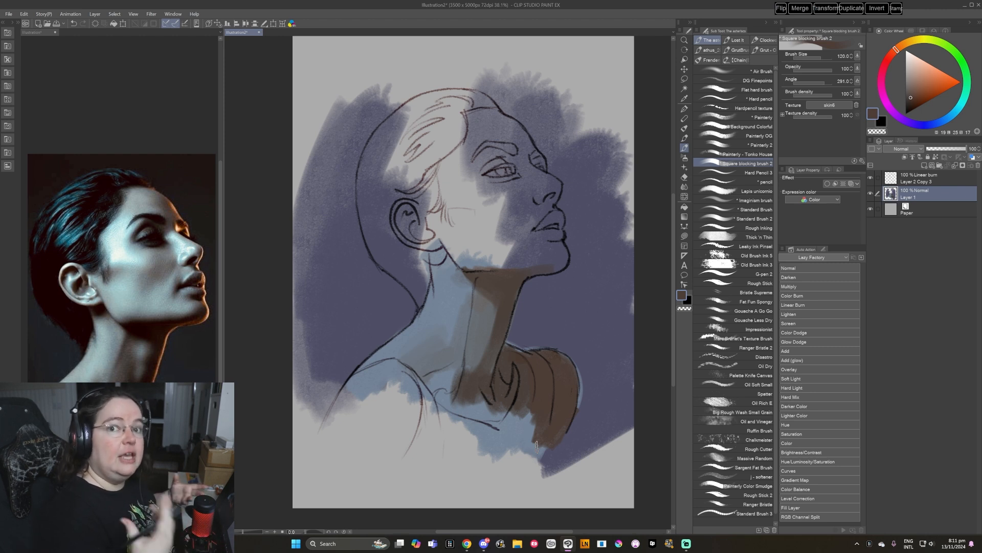
{"action": "left_click_drag", "start_coordinate": [523, 364], "coordinate": [529, 356]}
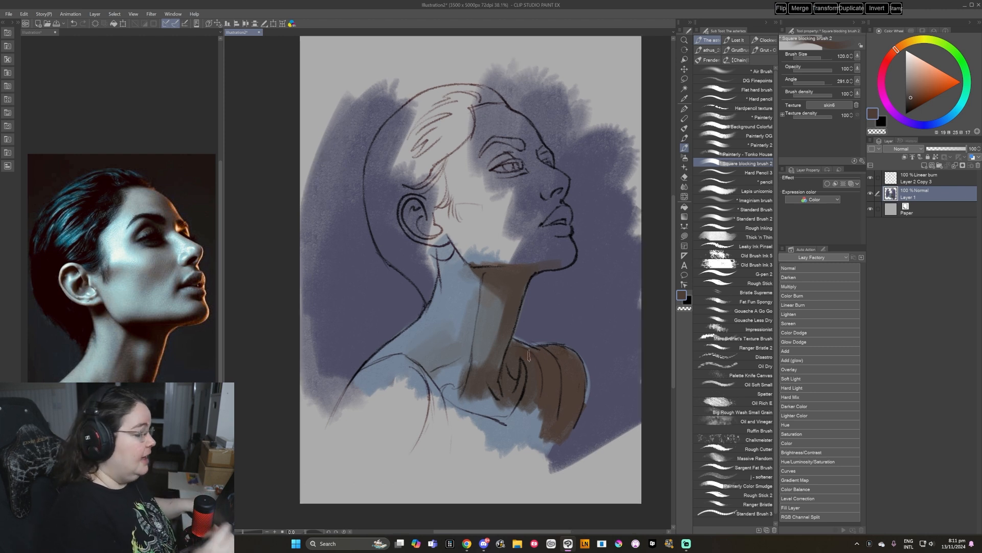
Mute the blue sampled from the neck and repaint the side of the neck with it at brush size 170.
{"action": "left_click", "coordinate": [428, 323], "text": "alt"}
{"action": "left_click_drag", "start_coordinate": [914, 82], "coordinate": [911, 84]}
{"action": "mouse_move", "coordinate": [386, 352]}
{"action": "left_mouse_down"}
{"action": "mouse_move", "coordinate": [408, 339]}
{"action": "mouse_move", "coordinate": [385, 358]}
{"action": "mouse_move", "coordinate": [455, 329]}
{"action": "mouse_move", "coordinate": [411, 327]}
{"action": "mouse_move", "coordinate": [384, 357]}
{"action": "mouse_move", "coordinate": [435, 322]}
{"action": "mouse_move", "coordinate": [419, 327]}
{"action": "mouse_move", "coordinate": [451, 264]}
{"action": "left_mouse_up"}
{"action": "left_click_drag", "start_coordinate": [436, 339], "coordinate": [473, 280]}
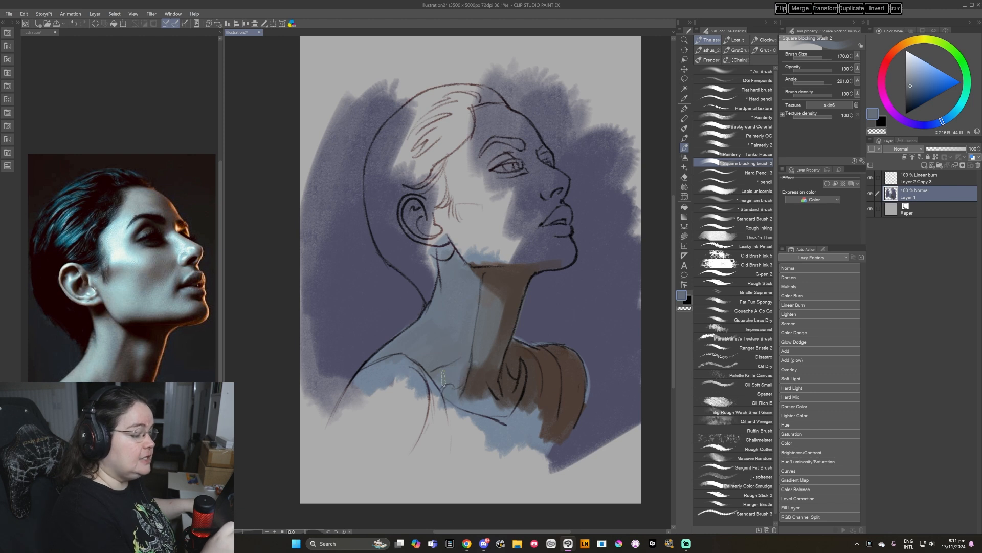
Cover the near shoulder and the chest below the collarbones with the muted grey-blue.
{"action": "mouse_move", "coordinate": [381, 362]}
{"action": "left_mouse_down"}
{"action": "mouse_move", "coordinate": [358, 405]}
{"action": "mouse_move", "coordinate": [400, 409]}
{"action": "mouse_move", "coordinate": [442, 432]}
{"action": "left_mouse_up"}
{"action": "left_click_drag", "start_coordinate": [408, 385], "coordinate": [483, 433]}
{"action": "left_click_drag", "start_coordinate": [433, 405], "coordinate": [495, 434]}
{"action": "mouse_move", "coordinate": [465, 404]}
{"action": "left_mouse_down"}
{"action": "mouse_move", "coordinate": [448, 391]}
{"action": "mouse_move", "coordinate": [531, 415]}
{"action": "mouse_move", "coordinate": [537, 443]}
{"action": "left_mouse_up"}
Sample the brown shadow colour and paint a shadow patch where the neck meets the near shoulder.
{"action": "left_click", "coordinate": [533, 395], "text": "alt"}
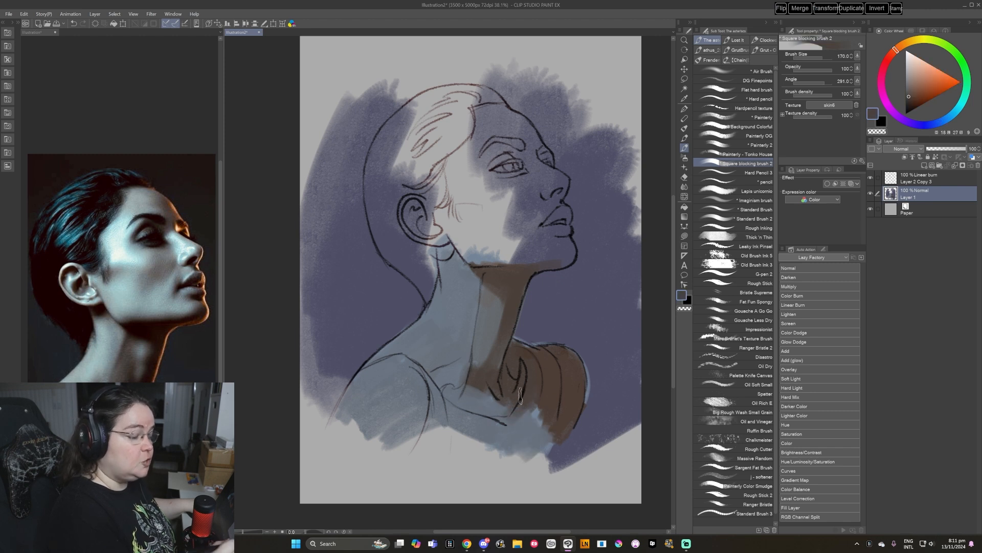
{"action": "left_click_drag", "start_coordinate": [445, 348], "coordinate": [423, 362]}
{"action": "mouse_move", "coordinate": [443, 354]}
{"action": "left_mouse_down"}
{"action": "mouse_move", "coordinate": [430, 367]}
{"action": "mouse_move", "coordinate": [417, 353]}
{"action": "mouse_move", "coordinate": [449, 350]}
{"action": "mouse_move", "coordinate": [455, 362]}
{"action": "left_mouse_up"}
{"action": "left_click", "coordinate": [433, 358], "text": "alt"}
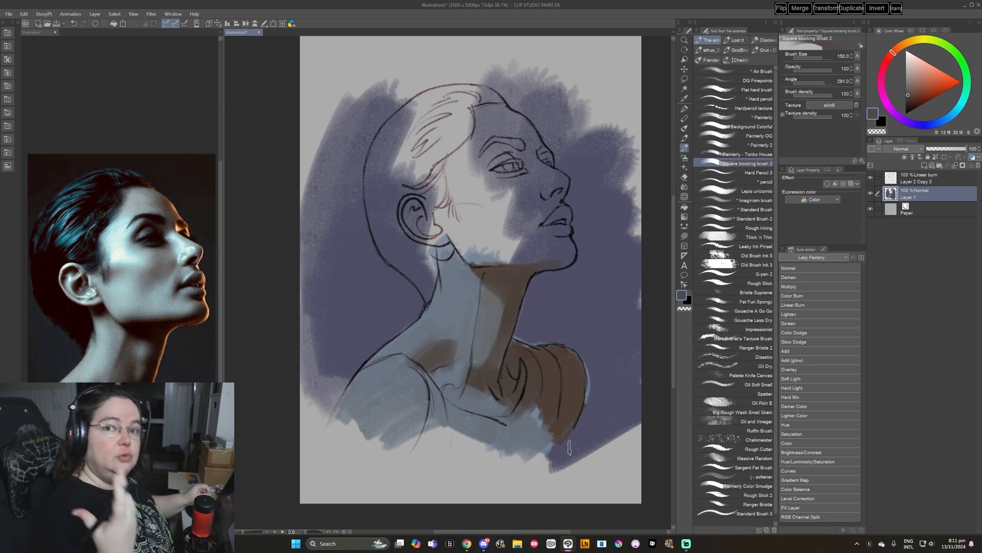
Refine the edge between brown and blue on the upper front of the neck with sampled colours and a smaller brush.
{"action": "left_click", "coordinate": [490, 272], "text": "alt"}
{"action": "key", "text": "bracketleft"}
{"action": "key", "text": "bracketleft"}
{"action": "key", "text": "bracketleft"}
{"action": "left_click_drag", "start_coordinate": [489, 272], "coordinate": [477, 319]}
{"action": "left_click", "coordinate": [457, 317], "text": "alt"}
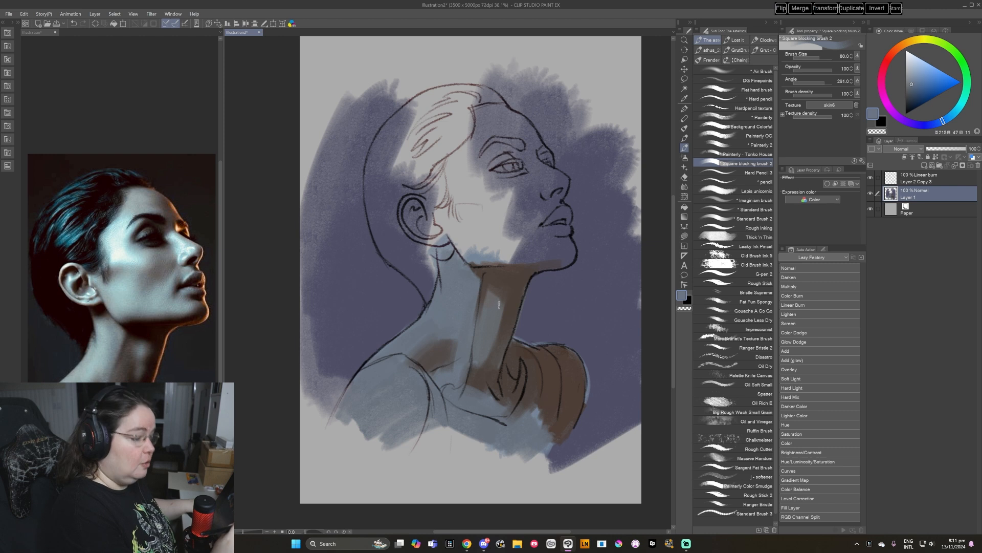
Paint a lighter grey-blue stripe down the brown front of the neck and blend it with sampled tones at size 150.
{"action": "left_click", "coordinate": [497, 286], "text": "alt"}
{"action": "key", "text": "bracketright"}
{"action": "key", "text": "bracketright"}
{"action": "key", "text": "bracketright"}
{"action": "left_click_drag", "start_coordinate": [494, 284], "coordinate": [477, 336]}
{"action": "left_click_drag", "start_coordinate": [488, 302], "coordinate": [470, 379]}
{"action": "left_click", "coordinate": [480, 355], "text": "alt"}
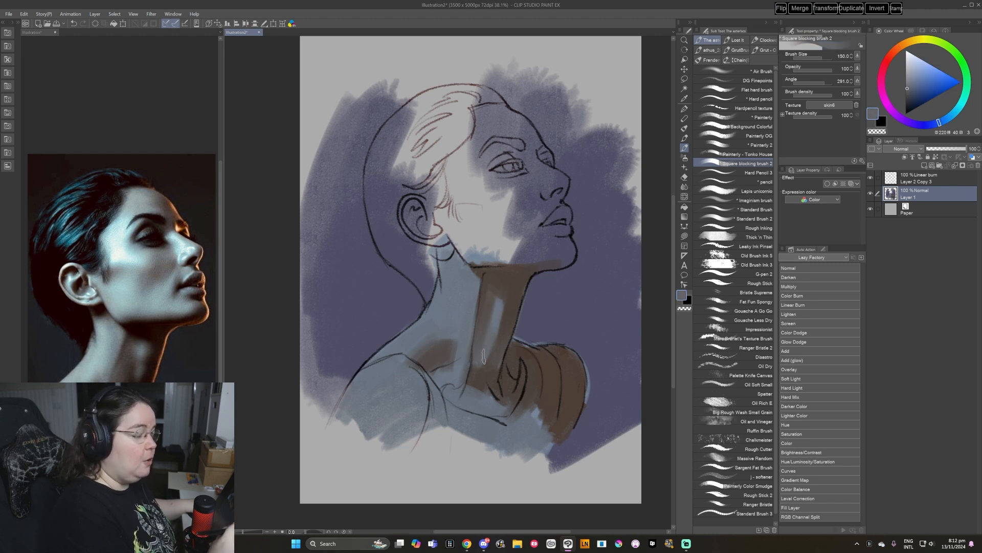
Blend sampled brown around the base of the neck, and fill the small area beneath the earlobe with a darker brown at size 80.
{"action": "left_click", "coordinate": [478, 379], "text": "alt"}
{"action": "left_click", "coordinate": [477, 378], "text": "alt"}
{"action": "mouse_move", "coordinate": [471, 375]}
{"action": "left_mouse_down"}
{"action": "mouse_move", "coordinate": [469, 393]}
{"action": "mouse_move", "coordinate": [484, 399]}
{"action": "mouse_move", "coordinate": [483, 391]}
{"action": "mouse_move", "coordinate": [465, 400]}
{"action": "mouse_move", "coordinate": [524, 404]}
{"action": "left_mouse_up"}
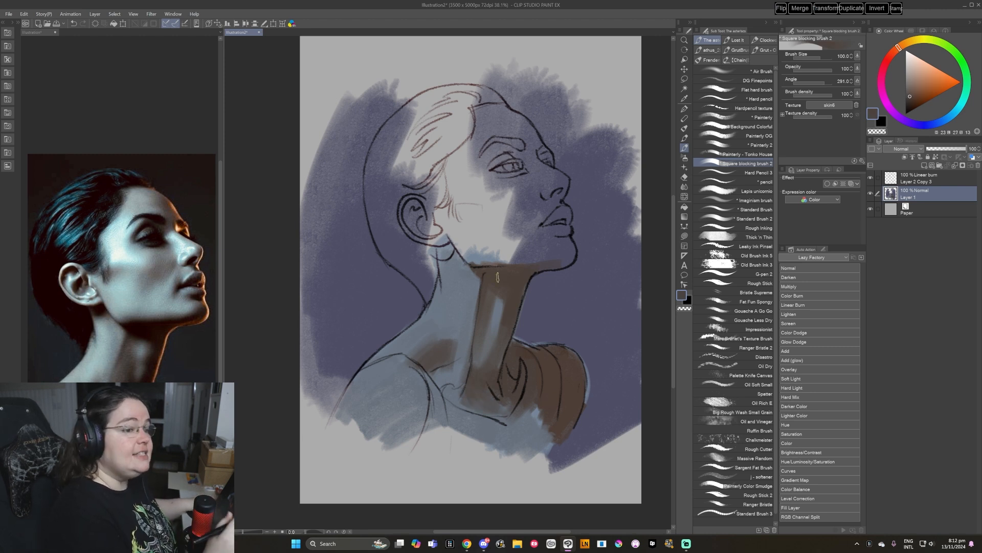
{"action": "left_click", "coordinate": [910, 99]}
{"action": "mouse_move", "coordinate": [430, 245]}
{"action": "left_mouse_down"}
{"action": "mouse_move", "coordinate": [452, 260]}
{"action": "mouse_move", "coordinate": [434, 251]}
{"action": "mouse_move", "coordinate": [437, 259]}
{"action": "left_mouse_up"}
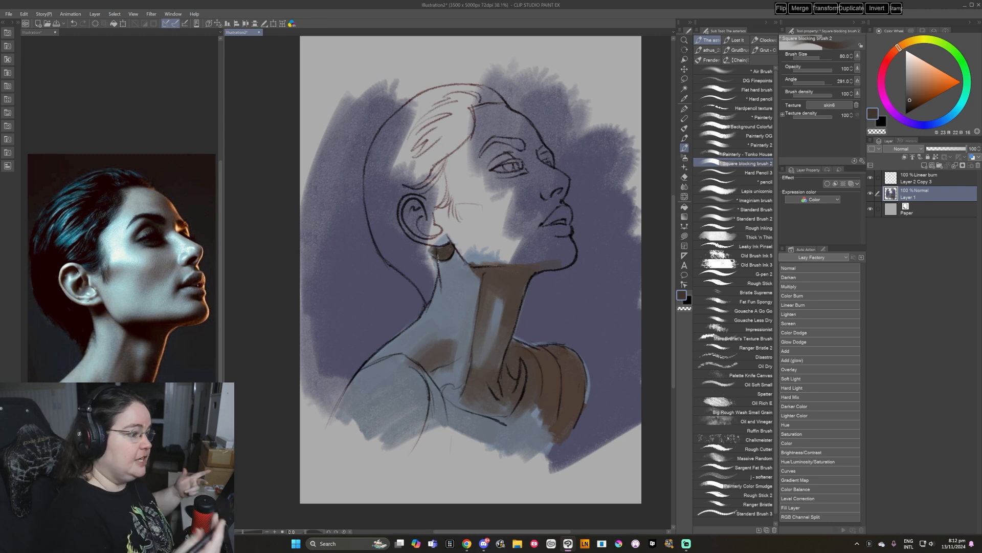
Block in the jaw and lower cheek with the sampled light blue at brush size 170.
{"action": "left_click", "coordinate": [475, 254], "text": "alt"}
{"action": "key", "text": "]"}
{"action": "key", "text": "]"}
{"action": "key", "text": "]"}
{"action": "key", "text": "]"}
{"action": "mouse_move", "coordinate": [467, 250]}
{"action": "left_mouse_down"}
{"action": "mouse_move", "coordinate": [500, 246]}
{"action": "mouse_move", "coordinate": [449, 225]}
{"action": "mouse_move", "coordinate": [529, 237]}
{"action": "left_mouse_up"}
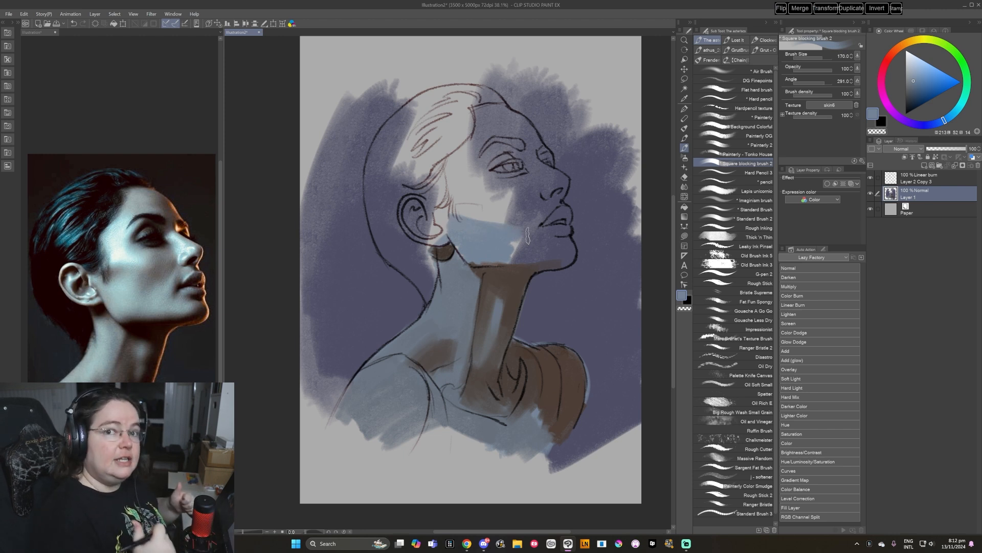
Extend the light blue from the back of the jaw up over the cheek and temple to the hairline.
{"action": "left_click", "coordinate": [462, 239], "text": "alt"}
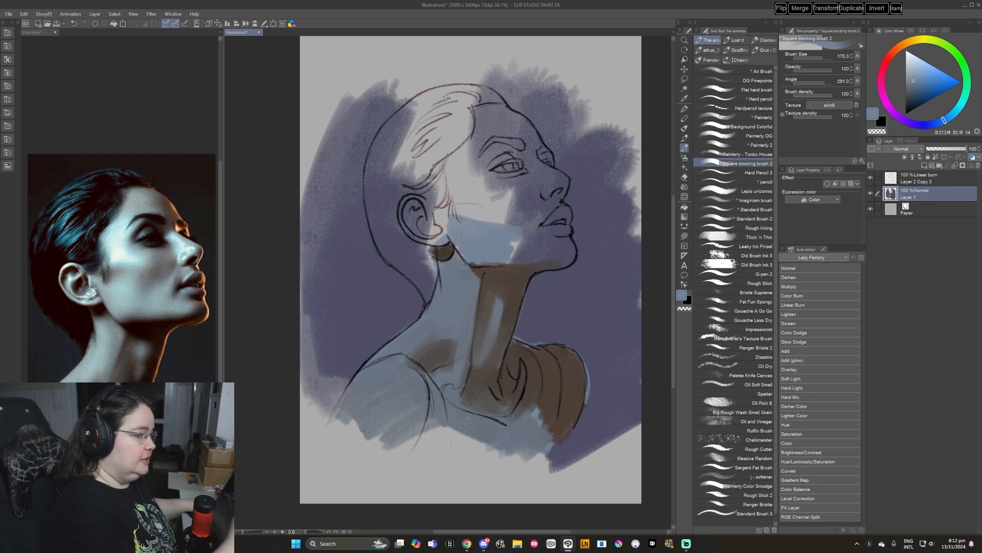
{"action": "mouse_move", "coordinate": [468, 258]}
{"action": "left_mouse_down"}
{"action": "mouse_move", "coordinate": [518, 259]}
{"action": "mouse_move", "coordinate": [507, 238]}
{"action": "mouse_move", "coordinate": [520, 242]}
{"action": "mouse_move", "coordinate": [517, 216]}
{"action": "mouse_move", "coordinate": [503, 234]}
{"action": "mouse_move", "coordinate": [505, 192]}
{"action": "mouse_move", "coordinate": [487, 214]}
{"action": "mouse_move", "coordinate": [464, 180]}
{"action": "mouse_move", "coordinate": [435, 225]}
{"action": "left_mouse_up"}
{"action": "left_click", "coordinate": [504, 240], "text": "alt"}
{"action": "left_click", "coordinate": [463, 210], "text": "alt"}
{"action": "mouse_move", "coordinate": [464, 182]}
{"action": "left_mouse_down"}
{"action": "mouse_move", "coordinate": [458, 139]}
{"action": "mouse_move", "coordinate": [448, 153]}
{"action": "left_mouse_up"}
Paint sampled brown down the front of the face from forehead to chin, and blend its edge with light blue.
{"action": "left_click", "coordinate": [508, 278], "text": "alt"}
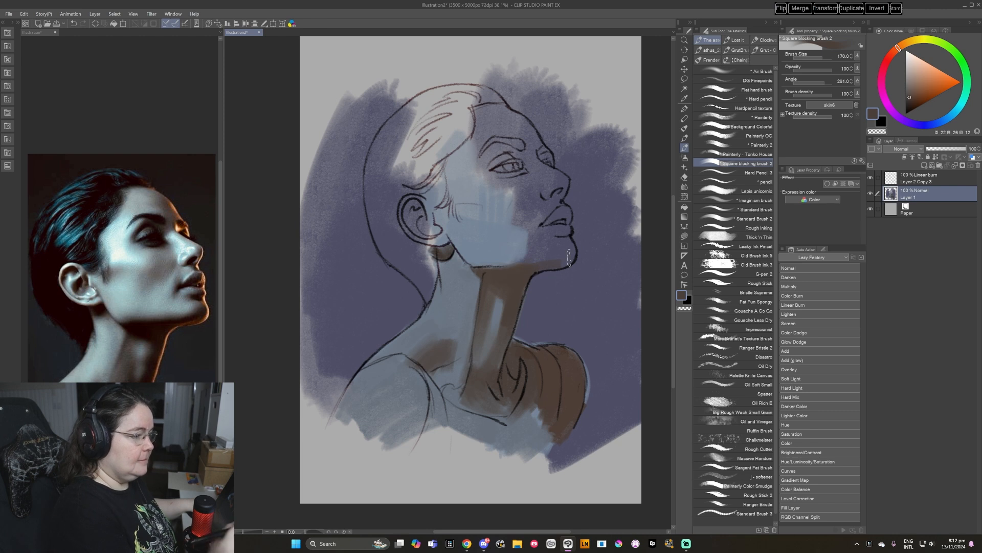
{"action": "key", "text": "bracketright"}
{"action": "mouse_move", "coordinate": [495, 121]}
{"action": "left_mouse_down"}
{"action": "mouse_move", "coordinate": [561, 184]}
{"action": "mouse_move", "coordinate": [552, 194]}
{"action": "mouse_move", "coordinate": [566, 228]}
{"action": "mouse_move", "coordinate": [560, 253]}
{"action": "mouse_move", "coordinate": [544, 256]}
{"action": "mouse_move", "coordinate": [568, 252]}
{"action": "mouse_move", "coordinate": [546, 264]}
{"action": "mouse_move", "coordinate": [543, 241]}
{"action": "mouse_move", "coordinate": [533, 240]}
{"action": "mouse_move", "coordinate": [521, 273]}
{"action": "left_mouse_up"}
{"action": "left_click", "coordinate": [526, 236], "text": "alt"}
{"action": "mouse_move", "coordinate": [525, 235]}
{"action": "left_mouse_down"}
{"action": "mouse_move", "coordinate": [558, 255]}
{"action": "mouse_move", "coordinate": [522, 224]}
{"action": "mouse_move", "coordinate": [523, 205]}
{"action": "mouse_move", "coordinate": [469, 196]}
{"action": "mouse_move", "coordinate": [460, 179]}
{"action": "mouse_move", "coordinate": [473, 135]}
{"action": "left_mouse_up"}
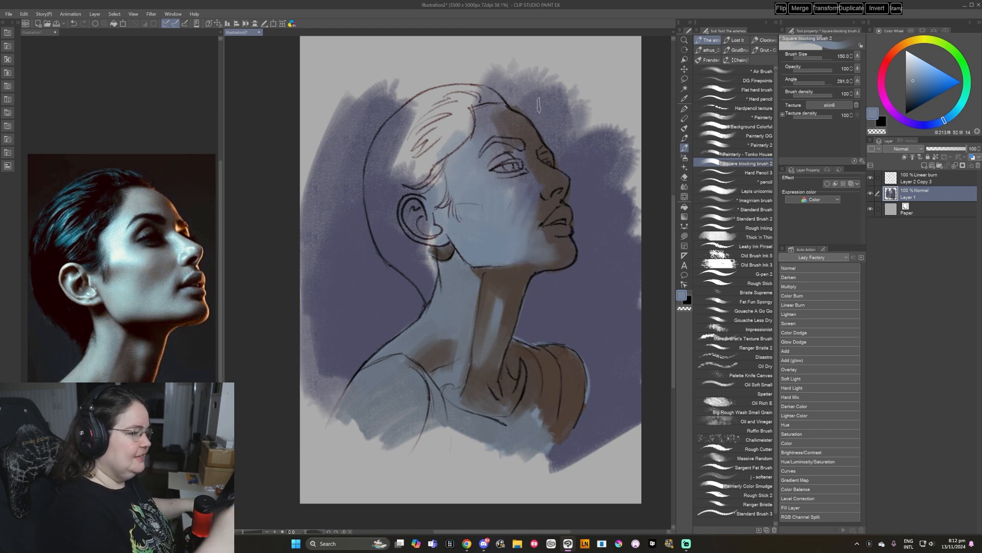
Blend the light-to-shadow transition around the eye, brow and upper cheek with sampled browns and greys at brush size 150.
{"action": "left_click", "coordinate": [530, 153], "text": "alt"}
{"action": "key", "text": "bracketleft"}
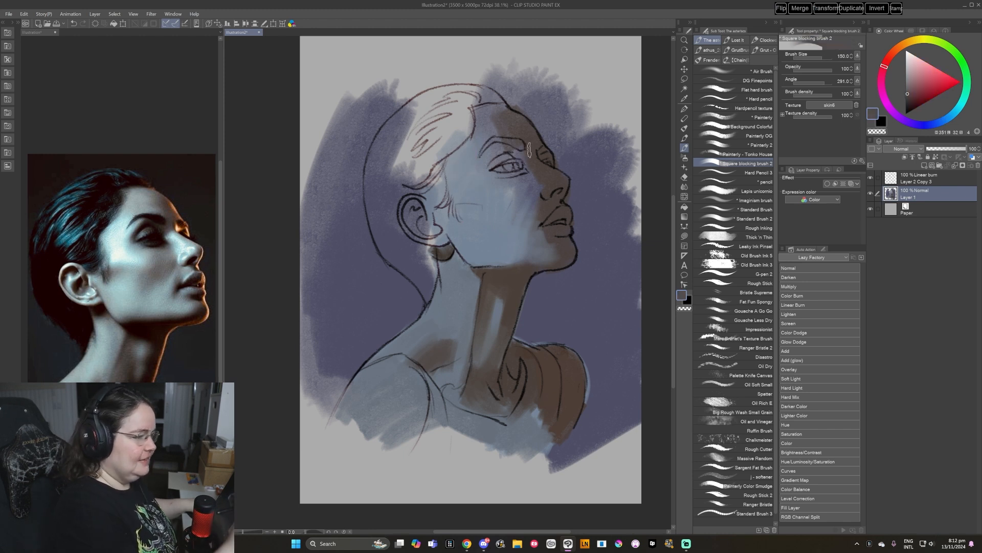
{"action": "left_click", "coordinate": [486, 162], "text": "alt"}
{"action": "left_click", "coordinate": [473, 169], "text": "alt"}
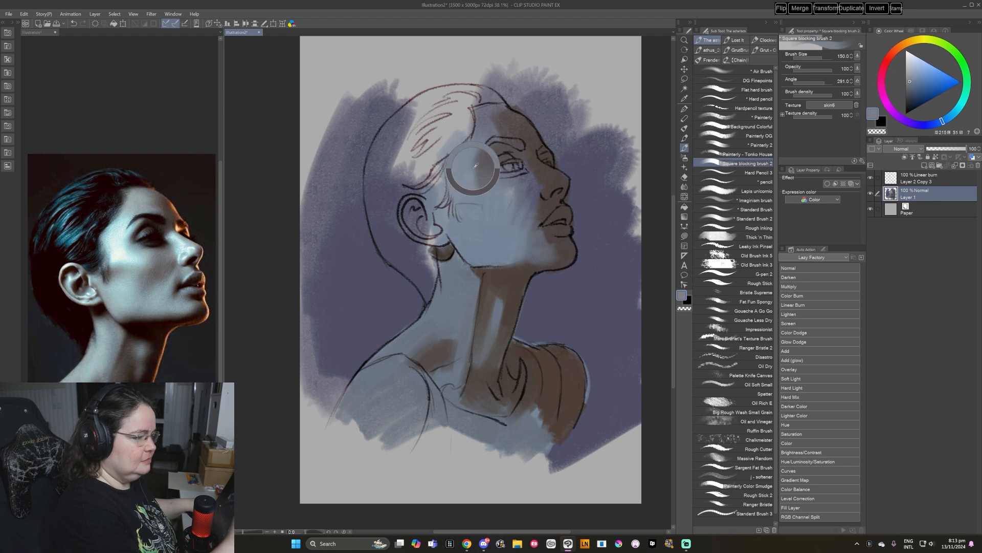
{"action": "left_click", "coordinate": [524, 158], "text": "alt"}
{"action": "left_click", "coordinate": [547, 192], "text": "alt"}
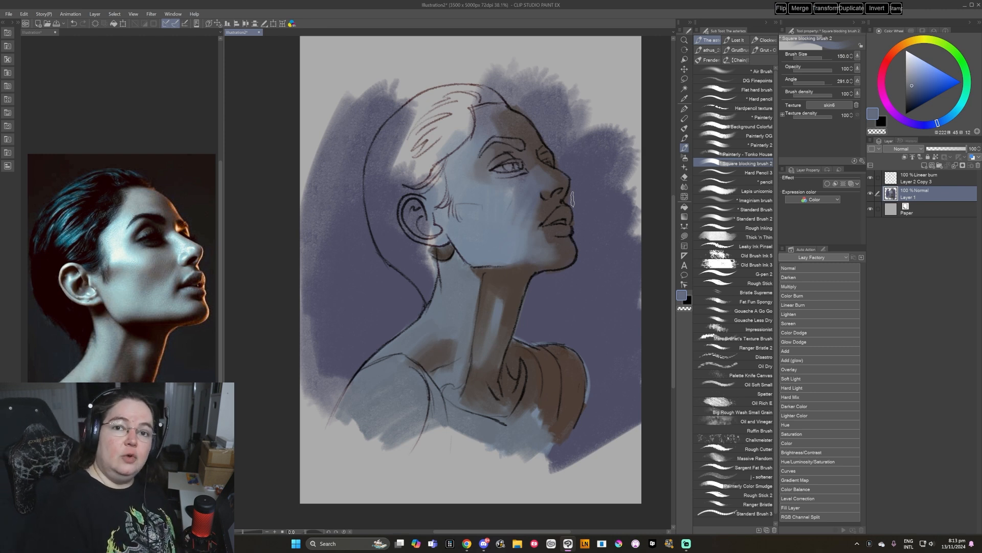
Open HS29-144 Final02.jpg and HS29-144 Color Comps 01.jpg, and examine the finished painting and its three colour comps.
{"action": "key", "text": "super+e"}
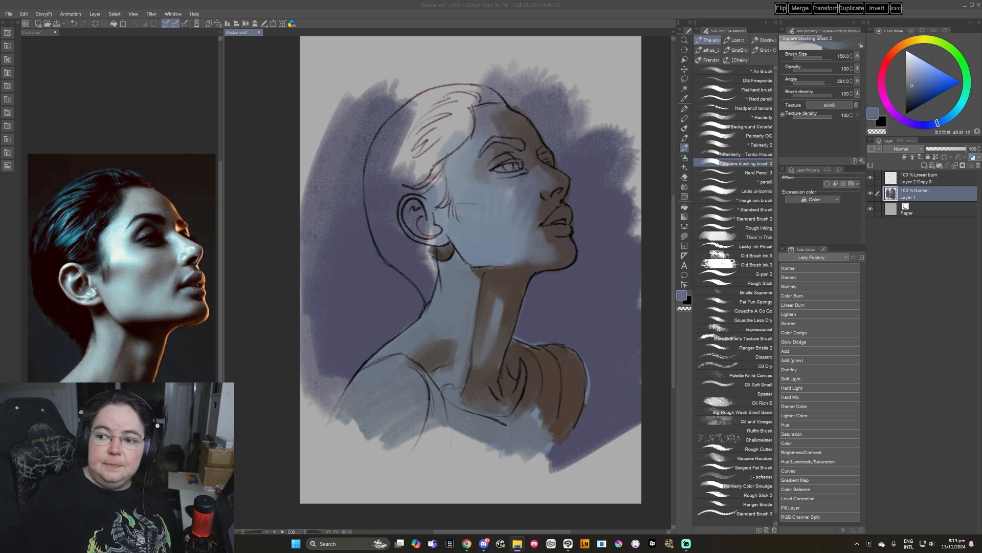
{"action": "left_click_drag", "start_coordinate": [487, 195], "coordinate": [406, 164]}
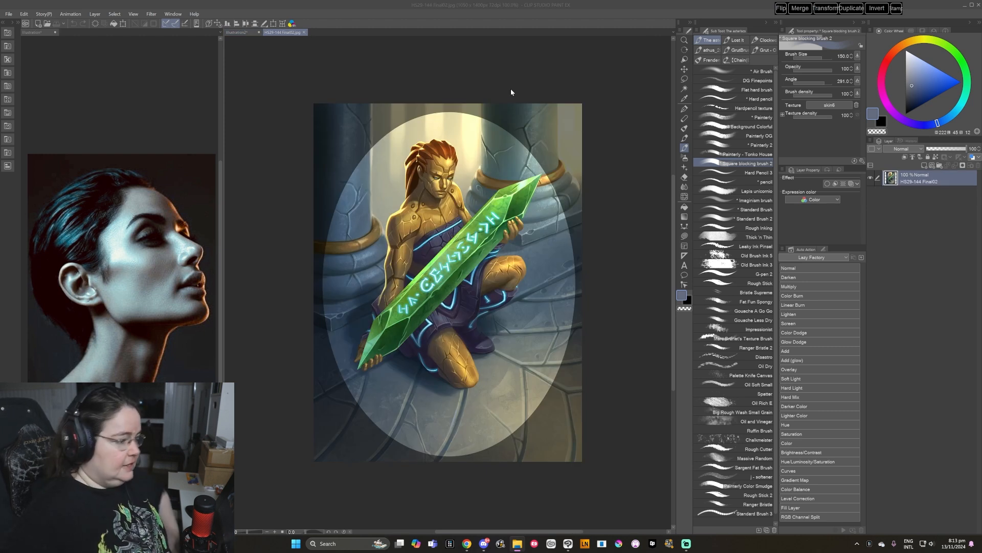
{"action": "left_click", "coordinate": [483, 14]}
{"action": "left_click_drag", "start_coordinate": [455, 215], "coordinate": [454, 207]}
{"action": "scroll", "coordinate": [487, 260], "scroll_direction": "up", "scroll_amount": 3}
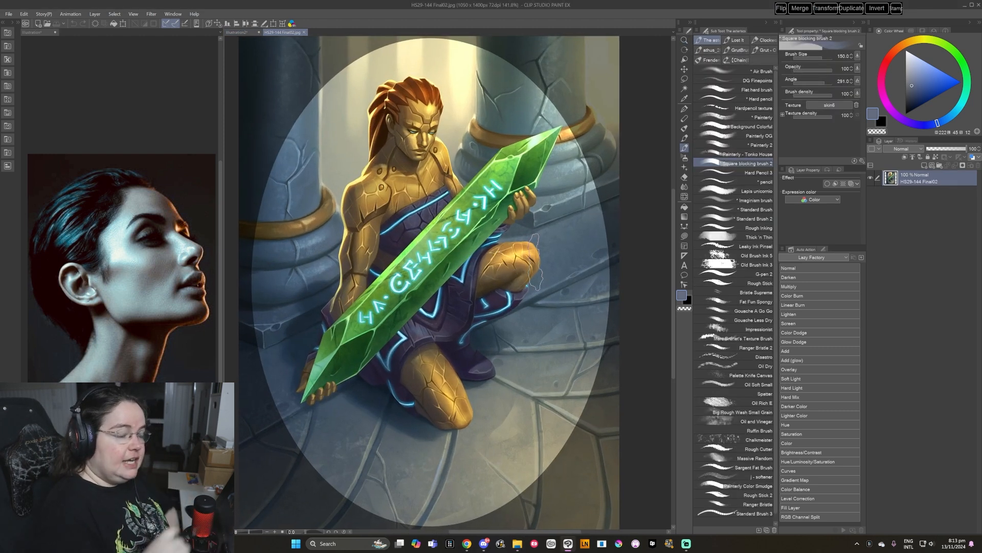
{"action": "left_click_drag", "start_coordinate": [981, 287], "coordinate": [586, 224]}
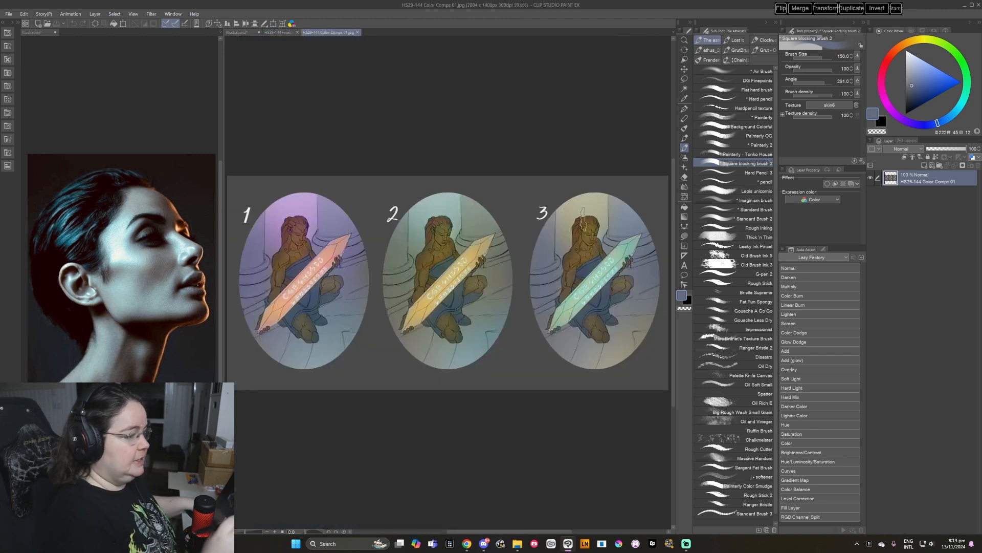
{"action": "mouse_move", "coordinate": [451, 354]}
{"action": "left_mouse_down"}
{"action": "mouse_move", "coordinate": [459, 347]}
{"action": "mouse_move", "coordinate": [458, 358]}
{"action": "left_mouse_up"}
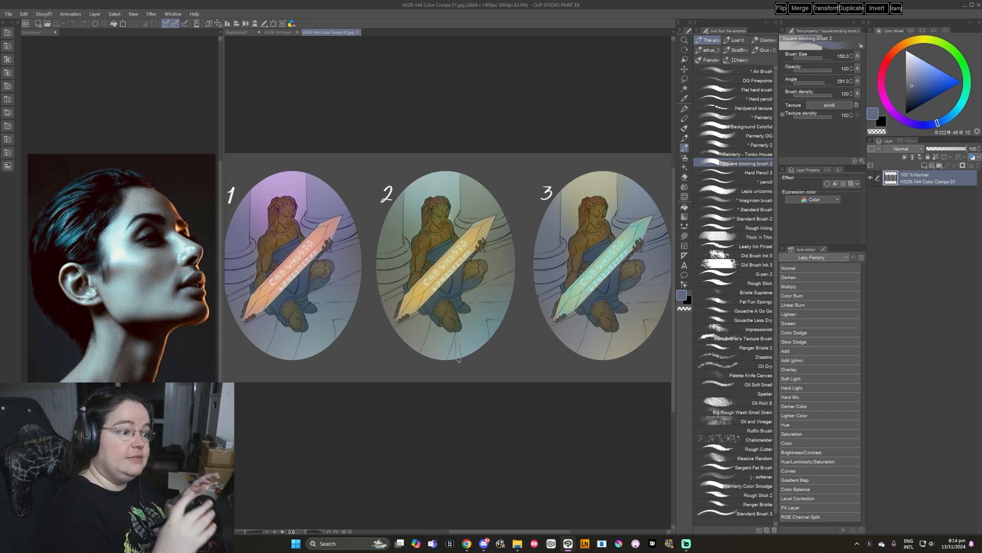
View the finished painting once more, and close both example images to return to the portrait.
{"action": "left_click", "coordinate": [283, 33]}
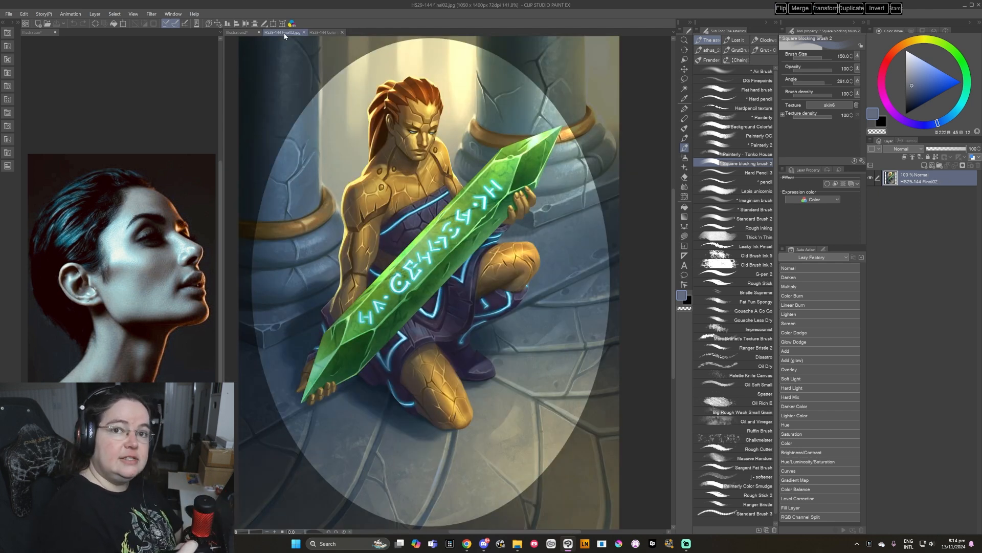
{"action": "left_click", "coordinate": [304, 32]}
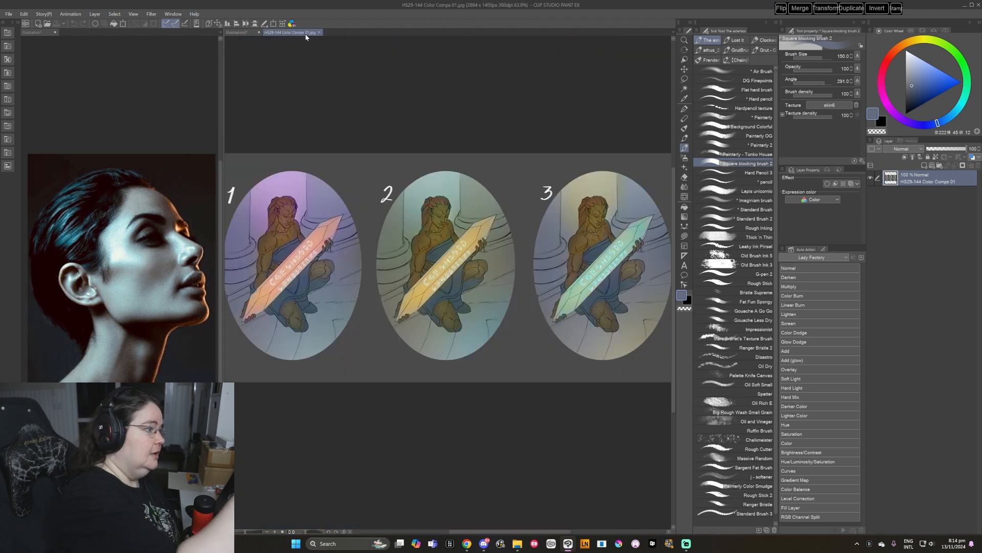
{"action": "left_click", "coordinate": [318, 33]}
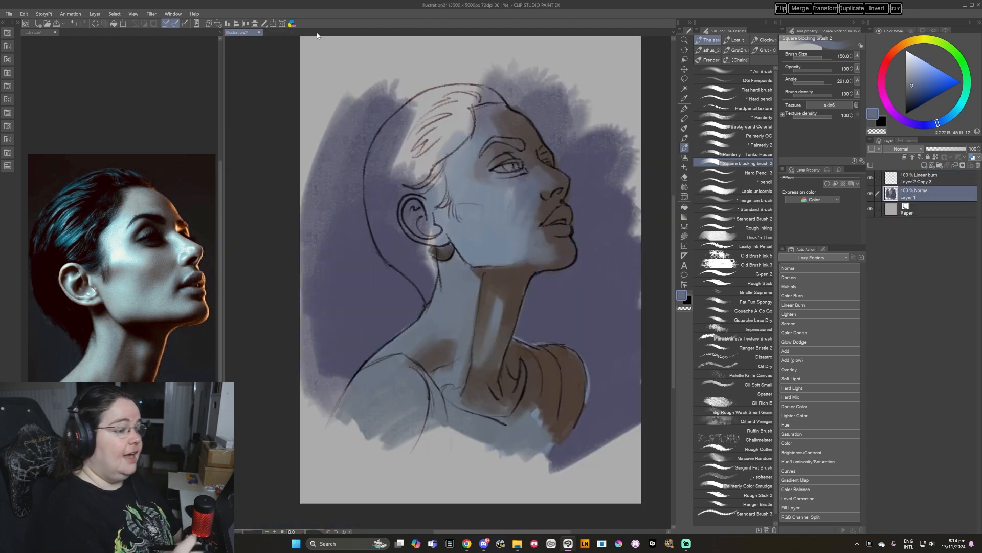
Blend the boundary between blue light and brown shadow on the upper forehead with sampled tones at size 150.
{"action": "left_click", "coordinate": [486, 123], "text": "alt"}
{"action": "left_click", "coordinate": [498, 105], "text": "alt"}
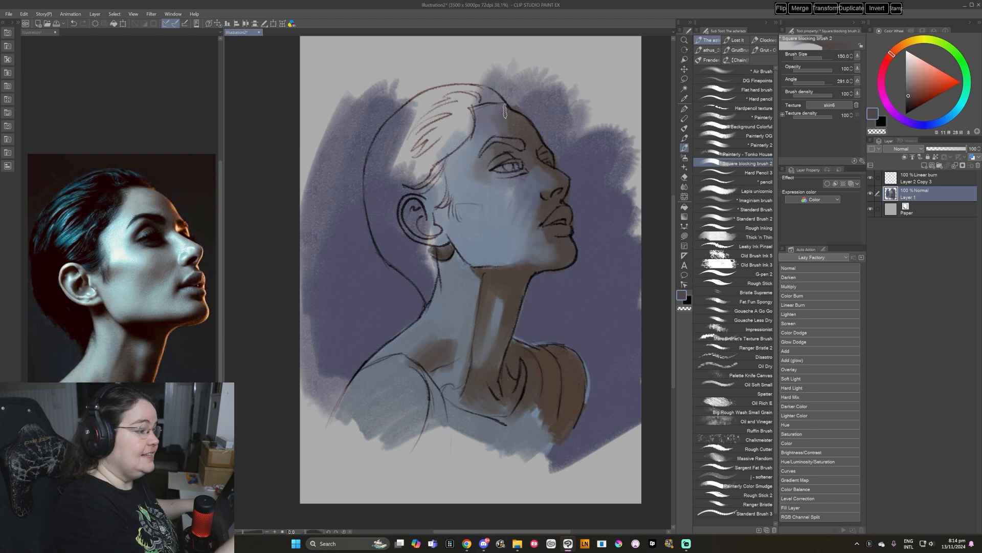
{"action": "left_click", "coordinate": [483, 143], "text": "alt"}
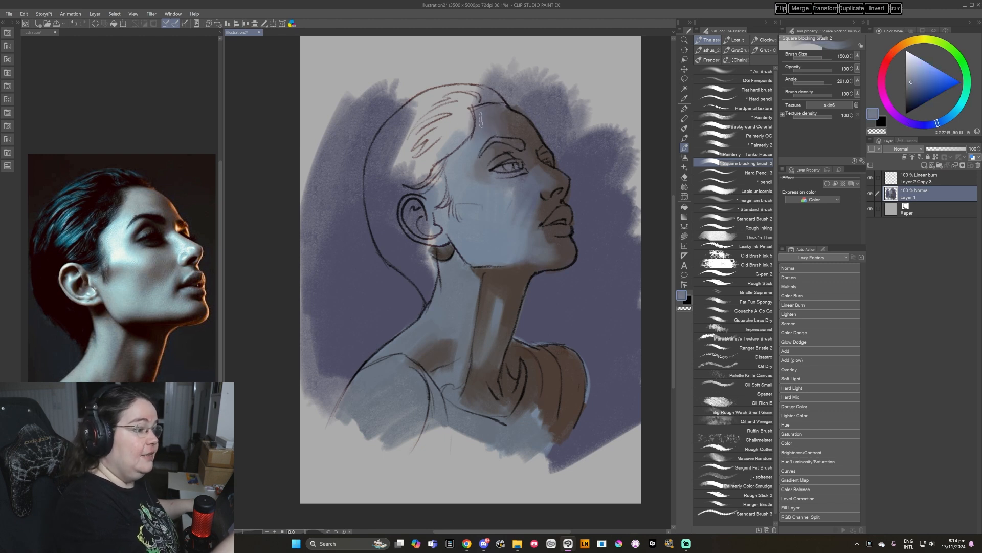
{"action": "left_click", "coordinate": [500, 103], "text": "alt"}
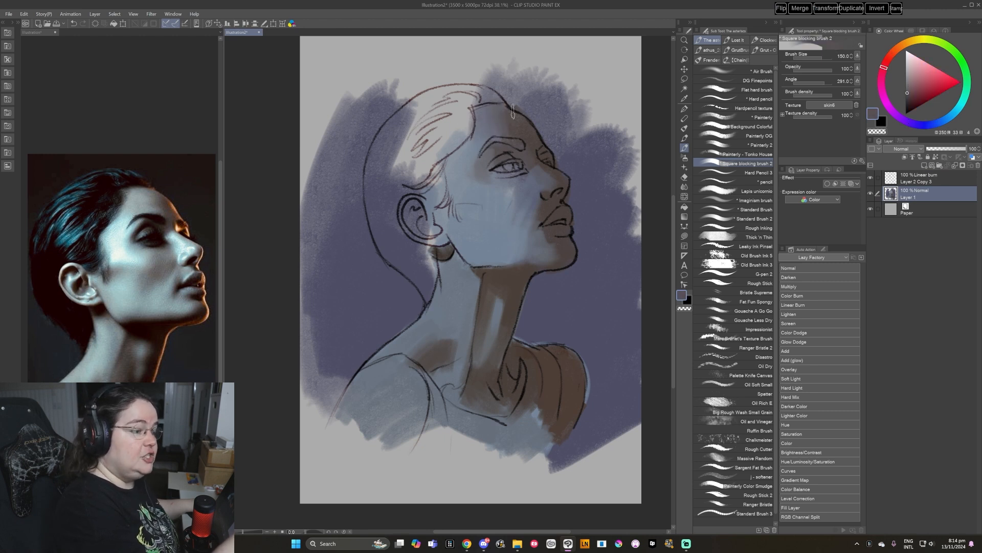
Reduce the brush to size 80 and blend sampled grey and brown between the inner eye and the nose.
{"action": "key", "text": "["}
{"action": "key", "text": "["}
{"action": "key", "text": "["}
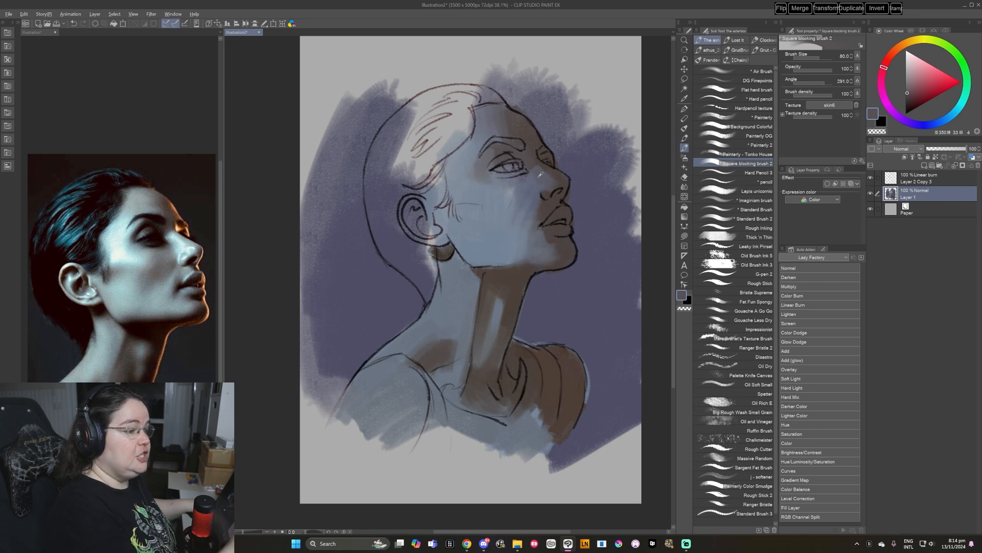
{"action": "left_click", "coordinate": [538, 176], "text": "alt"}
{"action": "left_click", "coordinate": [534, 175], "text": "alt"}
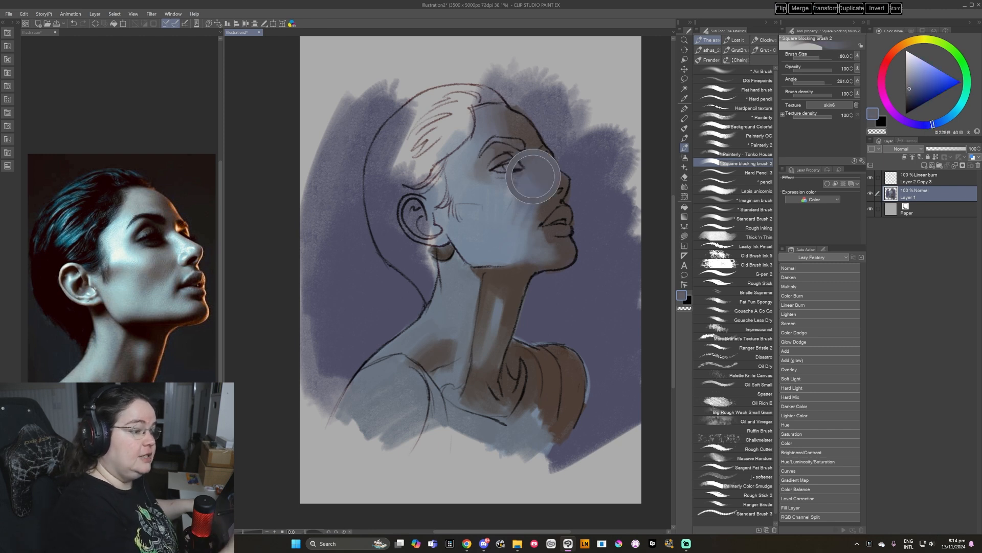
{"action": "left_click", "coordinate": [560, 177], "text": "alt"}
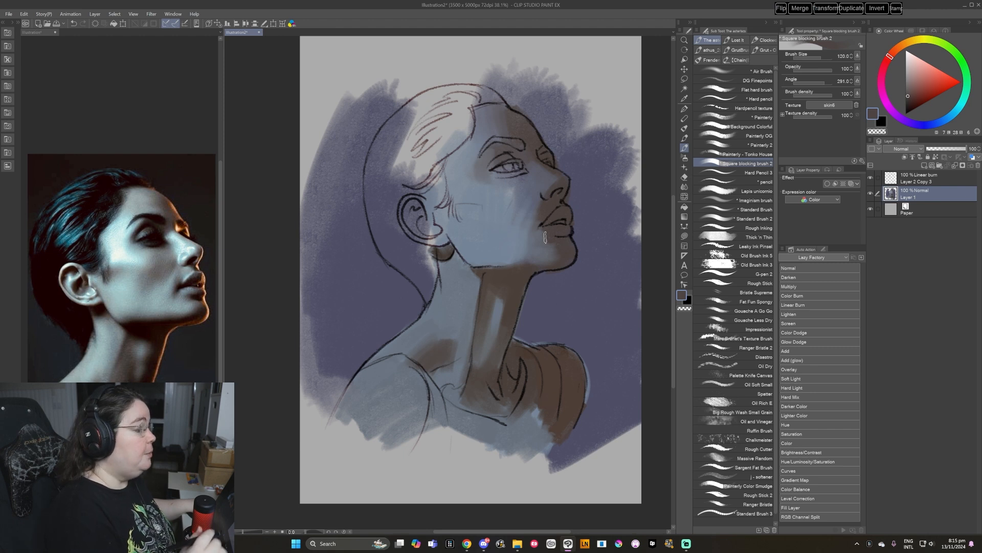
Paint a greyed shadow across the cheek beside the nose and mouth with sampled tones at brush size 120.
{"action": "left_click", "coordinate": [540, 208], "text": "alt"}
{"action": "left_click_drag", "start_coordinate": [533, 200], "coordinate": [518, 211]}
{"action": "left_click", "coordinate": [528, 209], "text": "alt"}
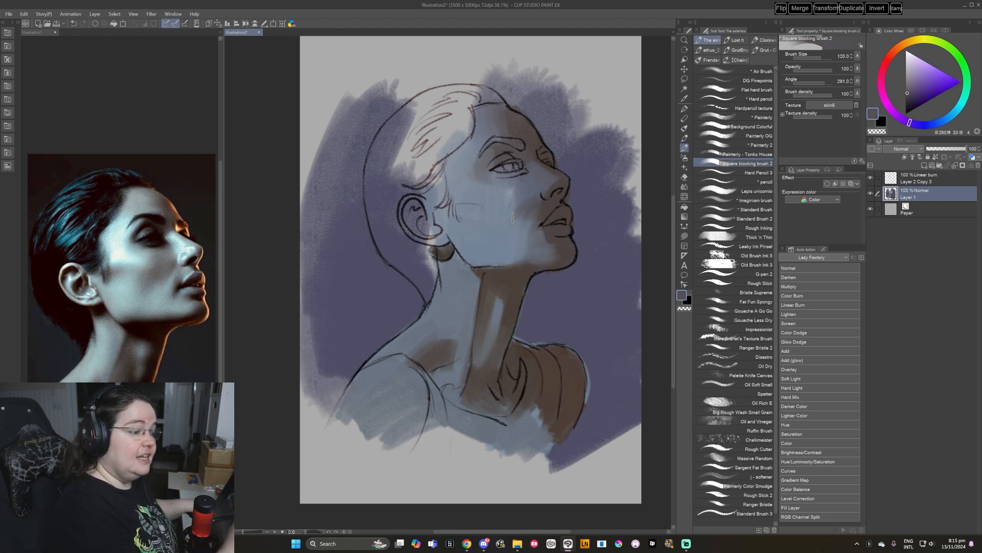
{"action": "left_click", "coordinate": [534, 189], "text": "alt"}
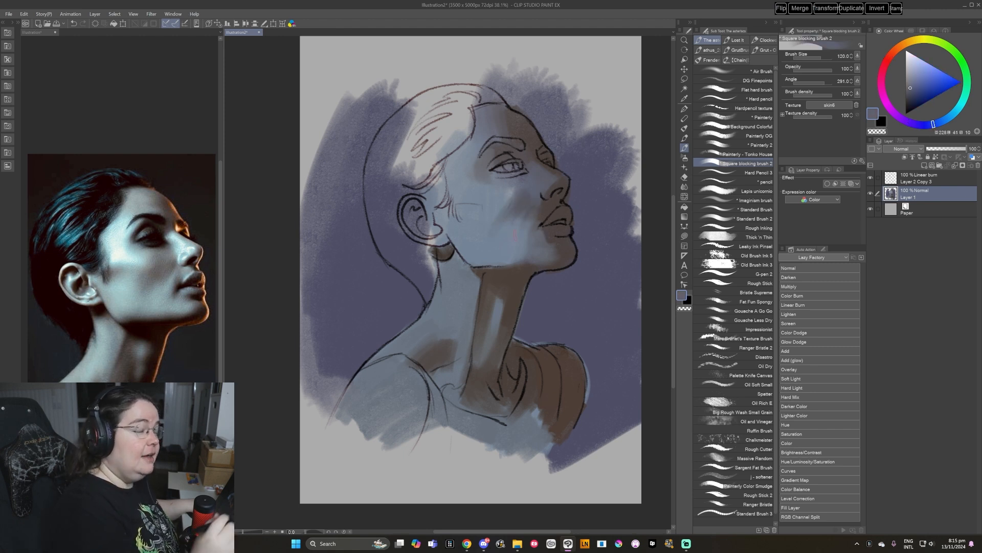
{"action": "left_click", "coordinate": [526, 234], "text": "alt"}
{"action": "mouse_move", "coordinate": [529, 213]}
{"action": "left_mouse_down"}
{"action": "mouse_move", "coordinate": [526, 242]}
{"action": "mouse_move", "coordinate": [539, 211]}
{"action": "left_mouse_up"}
{"action": "left_click", "coordinate": [542, 211], "text": "alt"}
Soften the cheek shadow with sampled blue-greys at size 170, and refine the area beneath the eye at size 120.
{"action": "key", "text": "bracketright"}
{"action": "key", "text": "bracketright"}
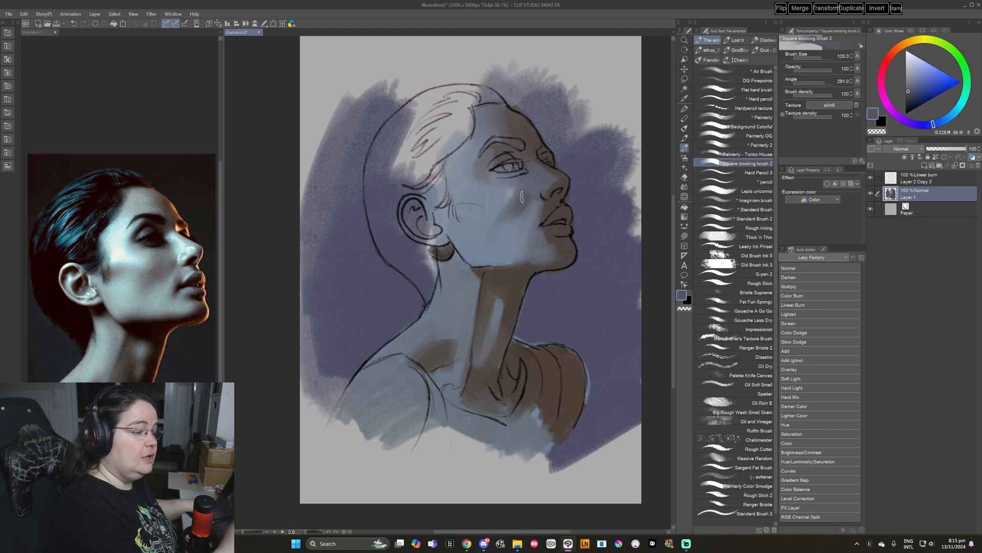
{"action": "left_click", "coordinate": [504, 205], "text": "alt"}
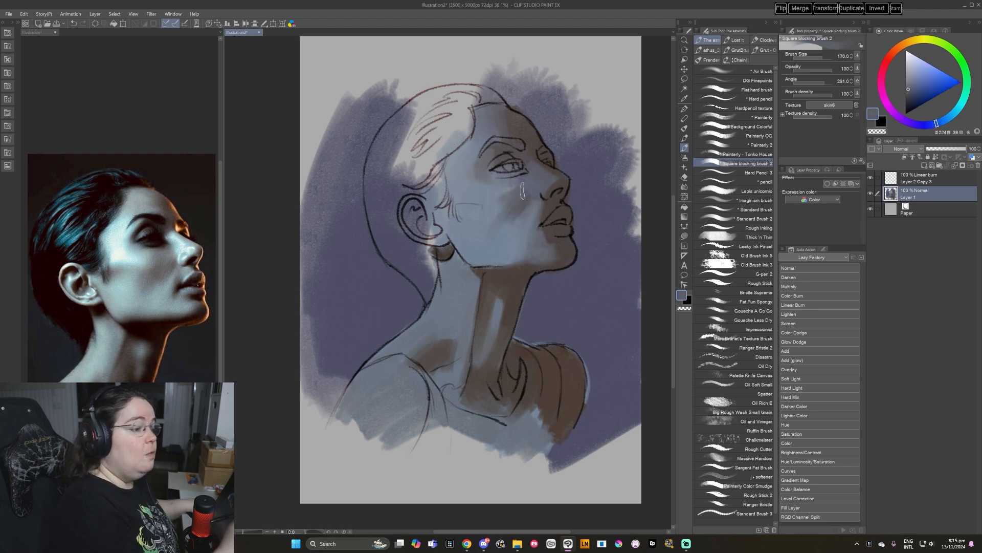
{"action": "left_click", "coordinate": [491, 219], "text": "alt"}
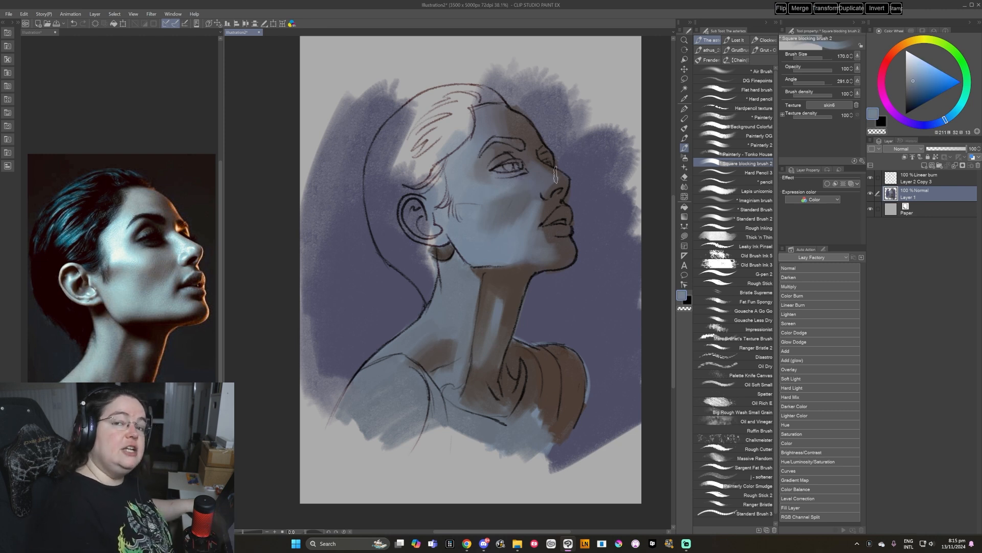
{"action": "left_click", "coordinate": [532, 184], "text": "alt"}
{"action": "key", "text": "bracketleft"}
{"action": "left_click", "coordinate": [514, 189], "text": "alt"}
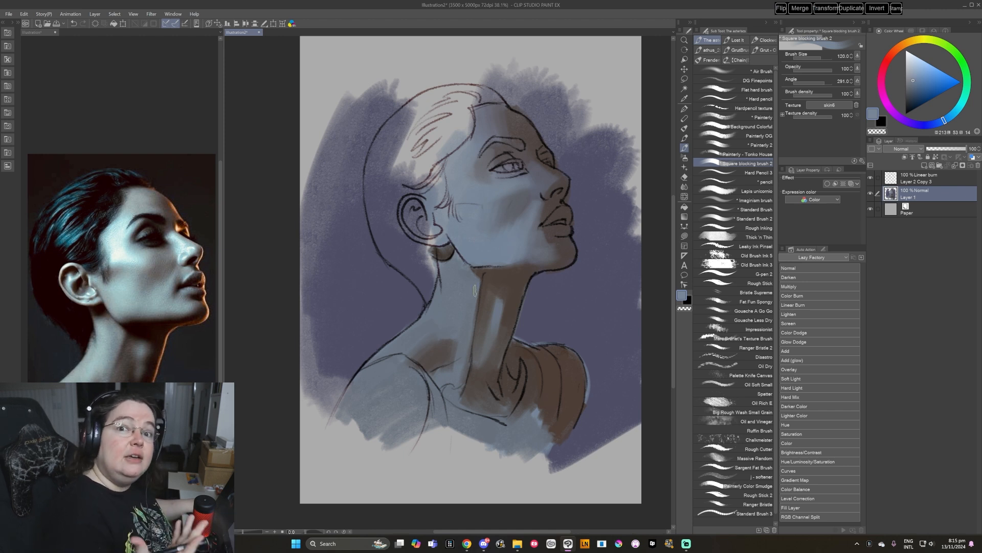
Undo a stray stroke on the lower cheek, and blend the shadow's lower edge with sampled blues at size 150.
{"action": "key", "text": "ctrl+s"}
{"action": "left_click_drag", "start_coordinate": [499, 225], "coordinate": [529, 250]}
{"action": "key", "text": "ctrl+z"}
{"action": "left_click", "coordinate": [514, 209], "text": "alt"}
{"action": "key", "text": "]"}
{"action": "left_click", "coordinate": [492, 231], "text": "alt"}
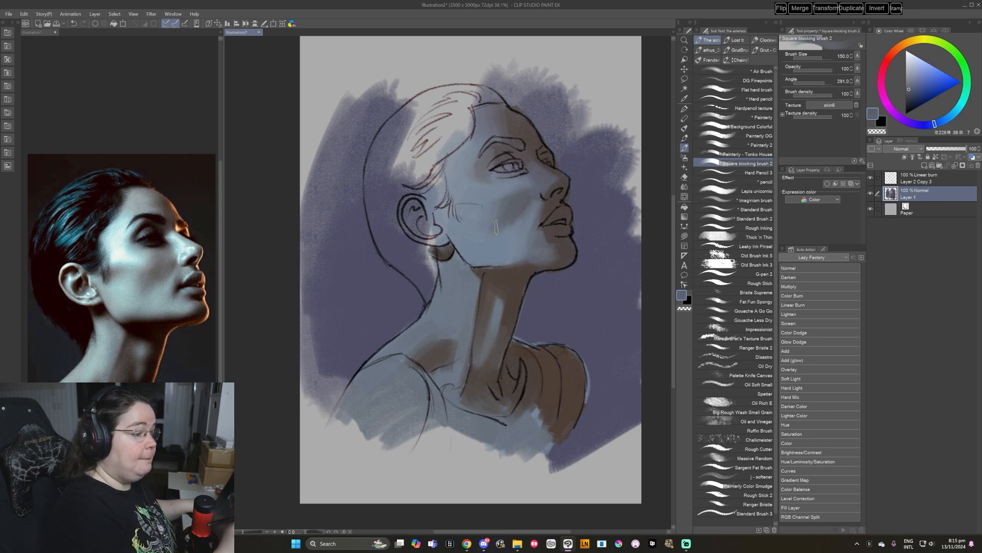
{"action": "left_click", "coordinate": [485, 225], "text": "alt"}
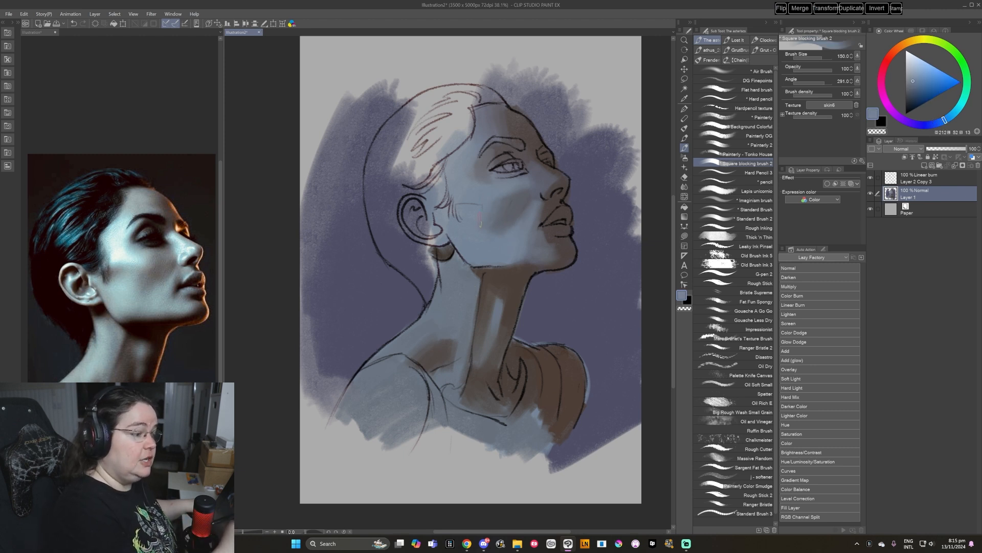
Blend the area between the nostril, upper lip and cheek with sampled grey and brown at brush size 120.
{"action": "left_click", "coordinate": [557, 204], "text": "alt"}
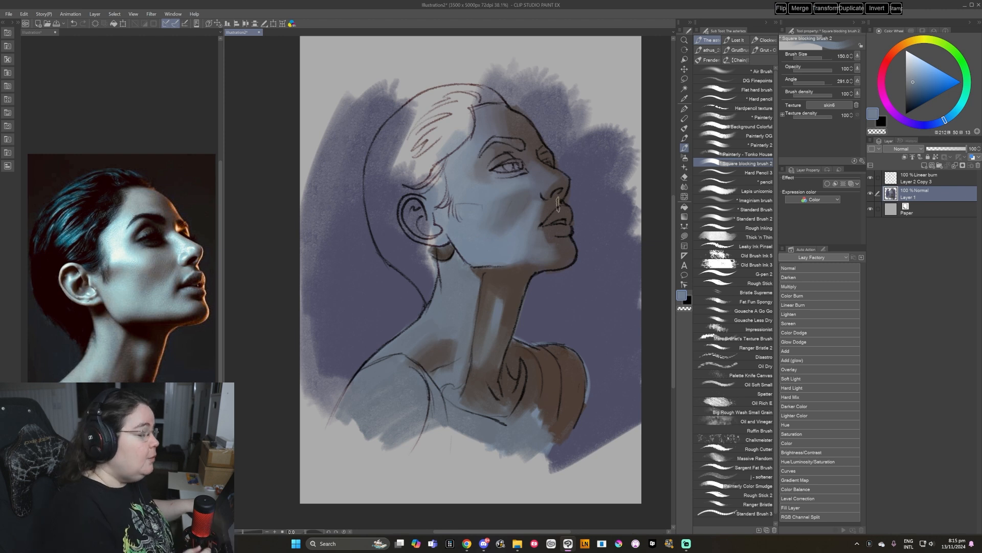
{"action": "left_click", "coordinate": [534, 198], "text": "alt"}
{"action": "key", "text": "bracketleft"}
{"action": "left_click", "coordinate": [541, 209], "text": "alt"}
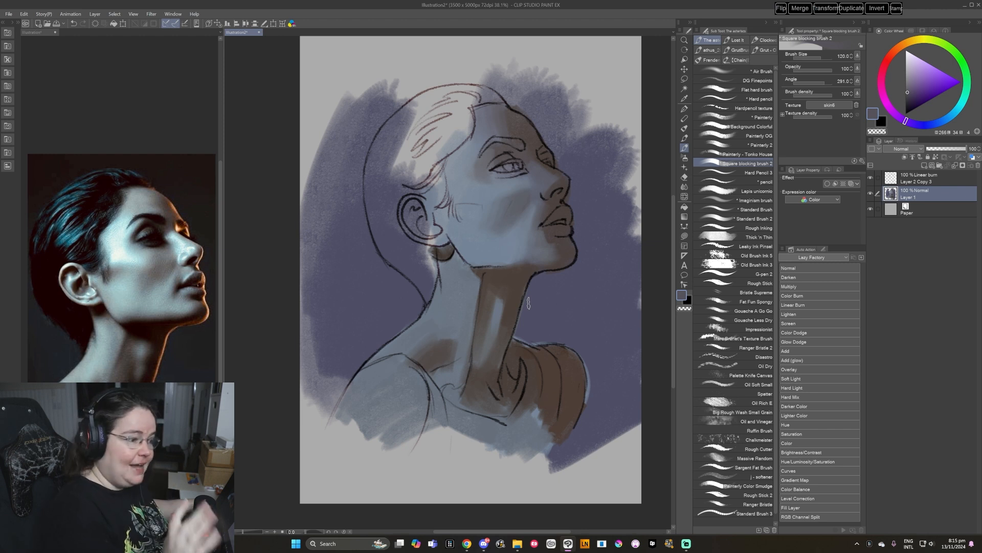
{"action": "left_click", "coordinate": [550, 217], "text": "alt"}
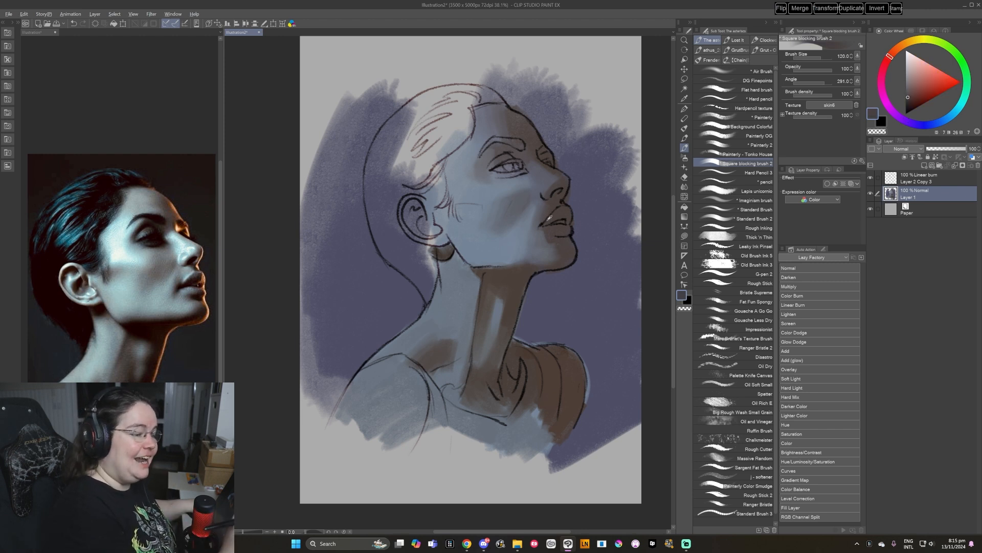
Shade the corner of the mouth at size 70, and blend down to the chin and jaw at size 100.
{"action": "left_click", "coordinate": [535, 227], "text": "alt"}
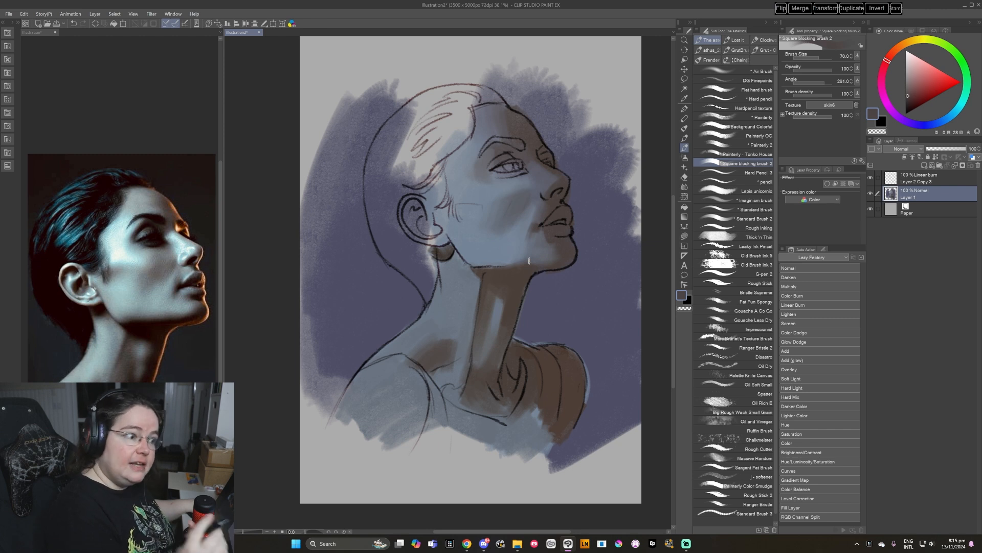
{"action": "left_click", "coordinate": [527, 232], "text": "alt"}
{"action": "left_click", "coordinate": [528, 244], "text": "alt"}
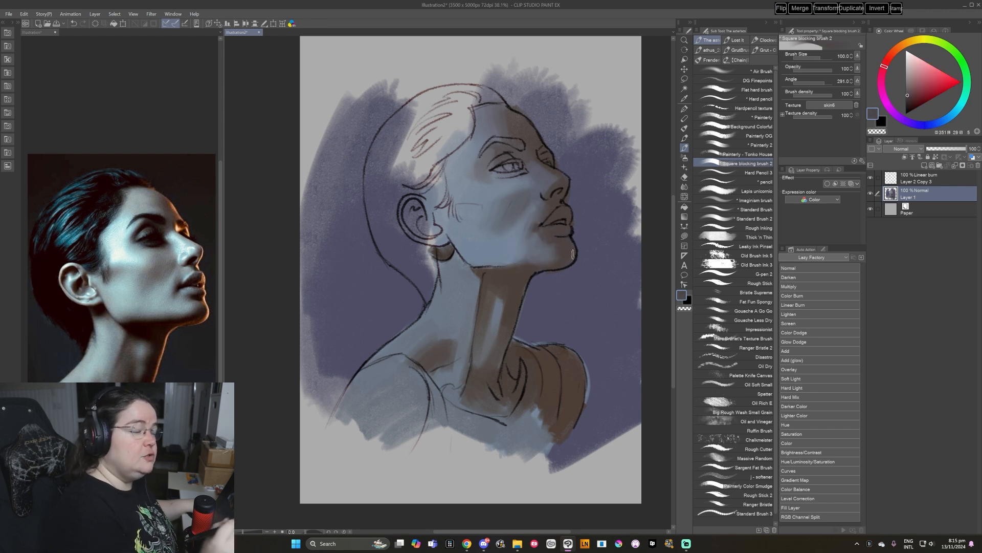
{"action": "left_click", "coordinate": [536, 244], "text": "alt"}
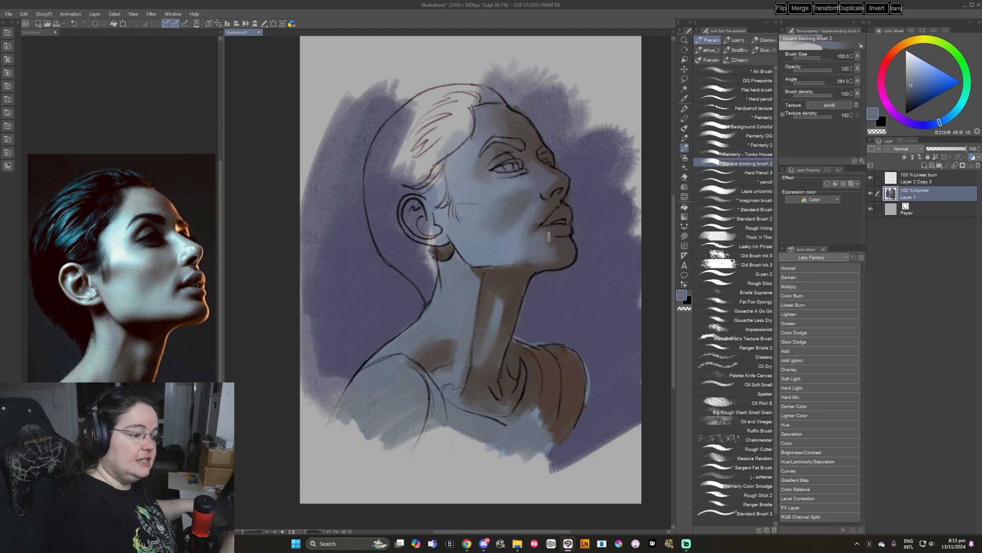
{"action": "left_click", "coordinate": [518, 246], "text": "alt"}
{"action": "left_click", "coordinate": [521, 254], "text": "alt"}
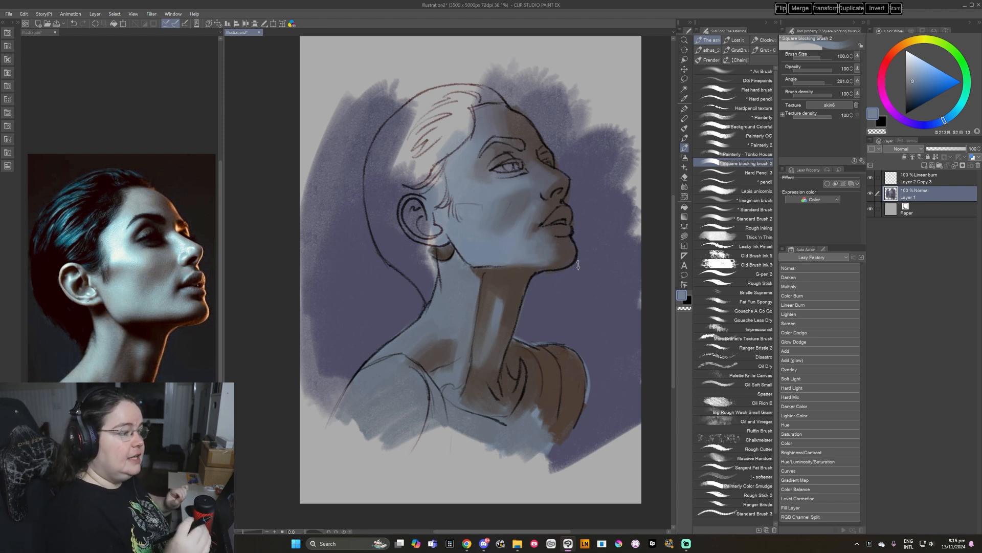
Even out the skin tone inside the ear with sampled blue-greys at brush size 100.
{"action": "left_click", "coordinate": [428, 208], "text": "alt"}
{"action": "mouse_move", "coordinate": [425, 203]}
{"action": "left_mouse_down"}
{"action": "mouse_move", "coordinate": [412, 219]}
{"action": "mouse_move", "coordinate": [411, 199]}
{"action": "mouse_move", "coordinate": [432, 236]}
{"action": "left_mouse_up"}
{"action": "left_click", "coordinate": [431, 205], "text": "alt"}
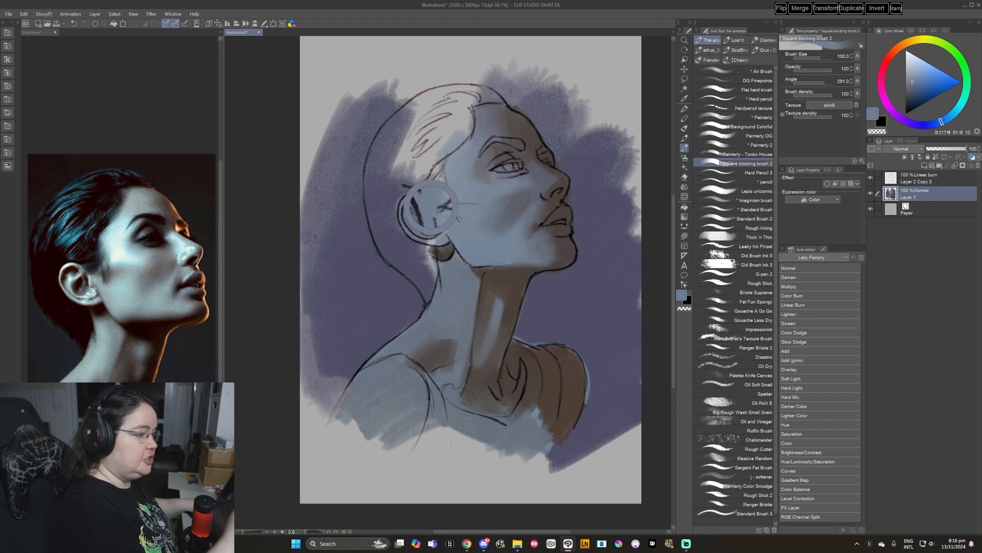
{"action": "left_click", "coordinate": [412, 205], "text": "alt"}
{"action": "left_click_drag", "start_coordinate": [402, 218], "coordinate": [436, 224]}
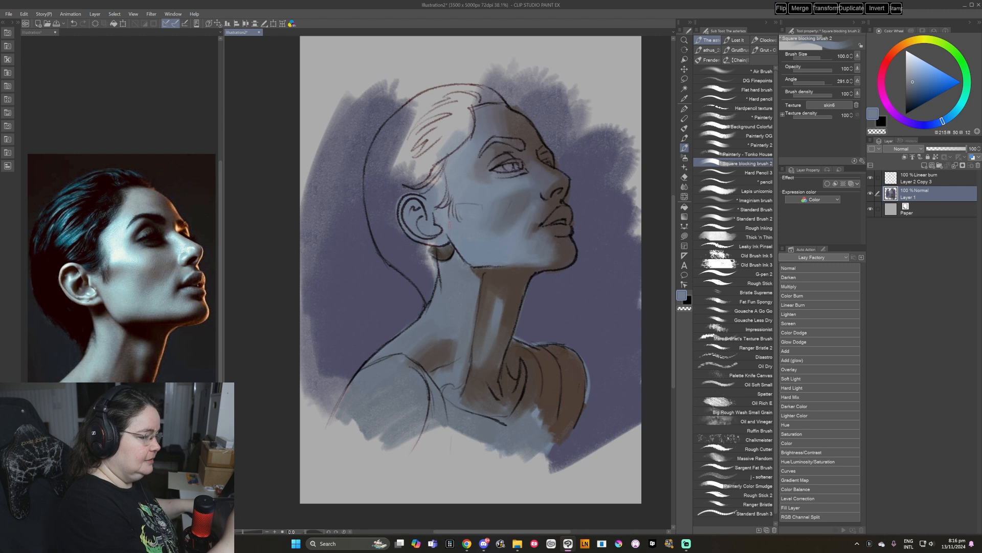
Shade the ear's inner folds with brown sampled from the neck, using size 50 for the upper fold and 70 for the hollow.
{"action": "left_click", "coordinate": [501, 290], "text": "alt"}
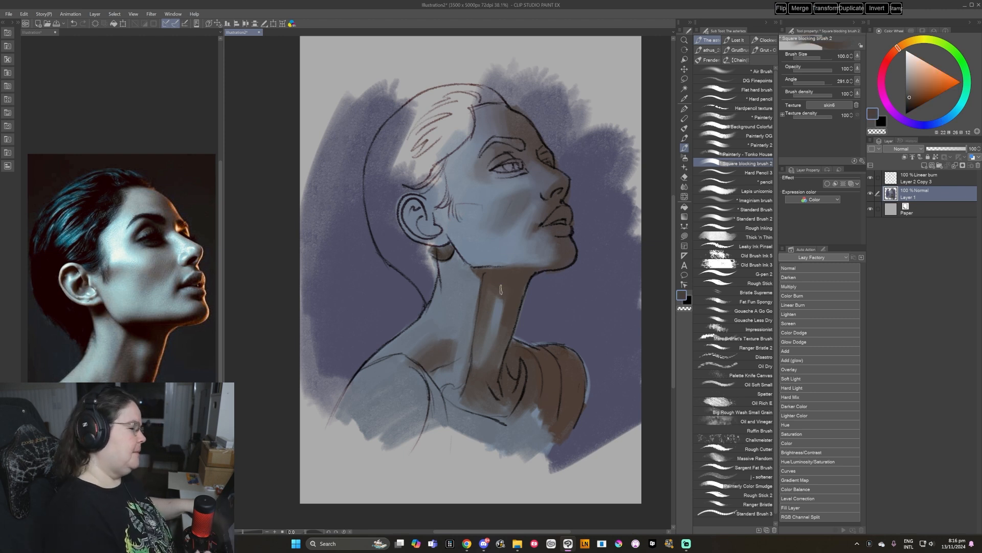
{"action": "key", "text": "["}
{"action": "key", "text": "["}
{"action": "key", "text": "["}
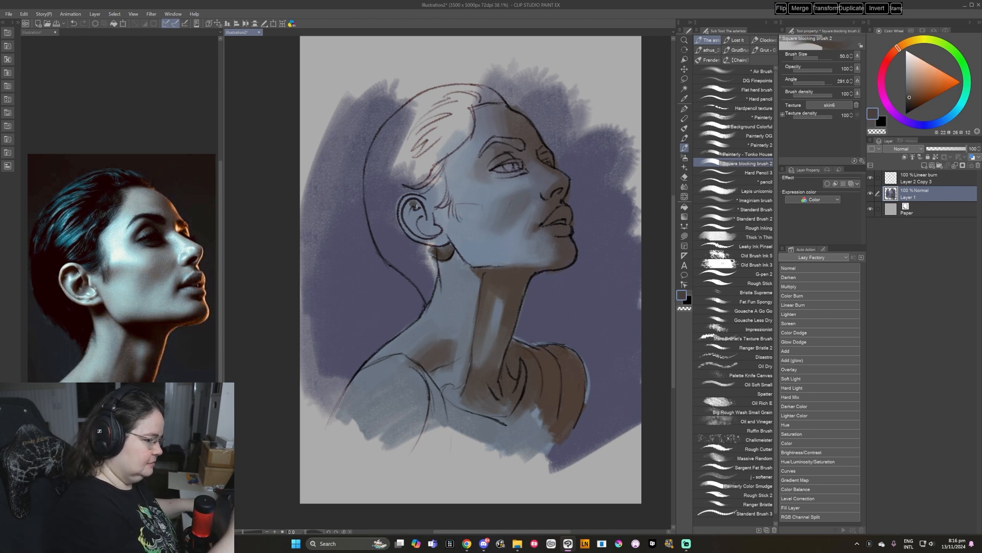
{"action": "left_click_drag", "start_coordinate": [407, 204], "coordinate": [409, 226]}
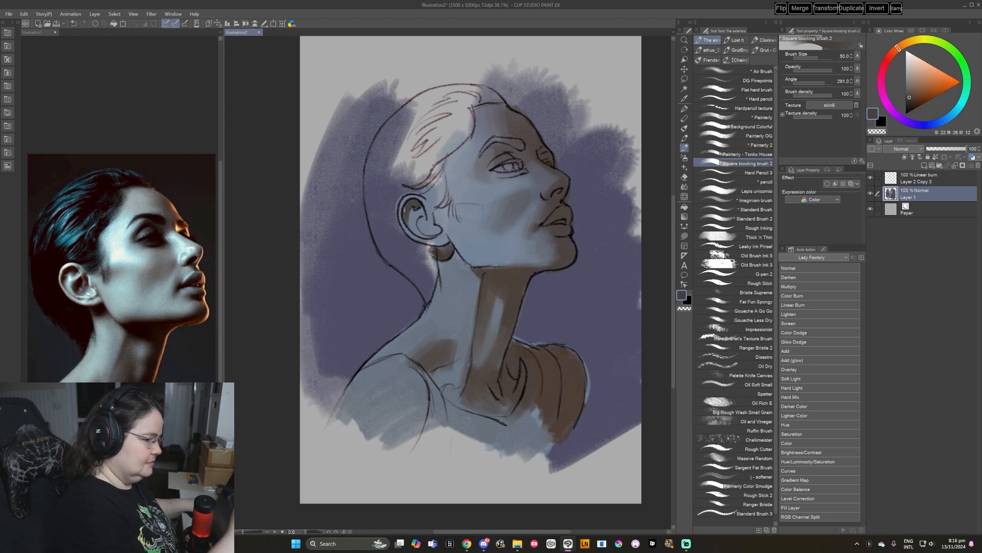
{"action": "key", "text": "]"}
{"action": "key", "text": "]"}
{"action": "left_click_drag", "start_coordinate": [418, 220], "coordinate": [431, 231]}
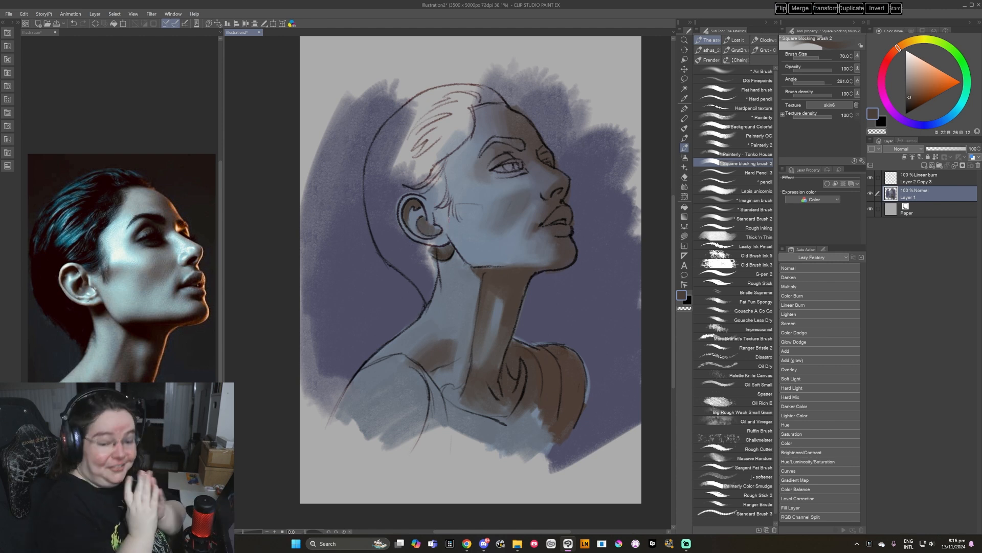
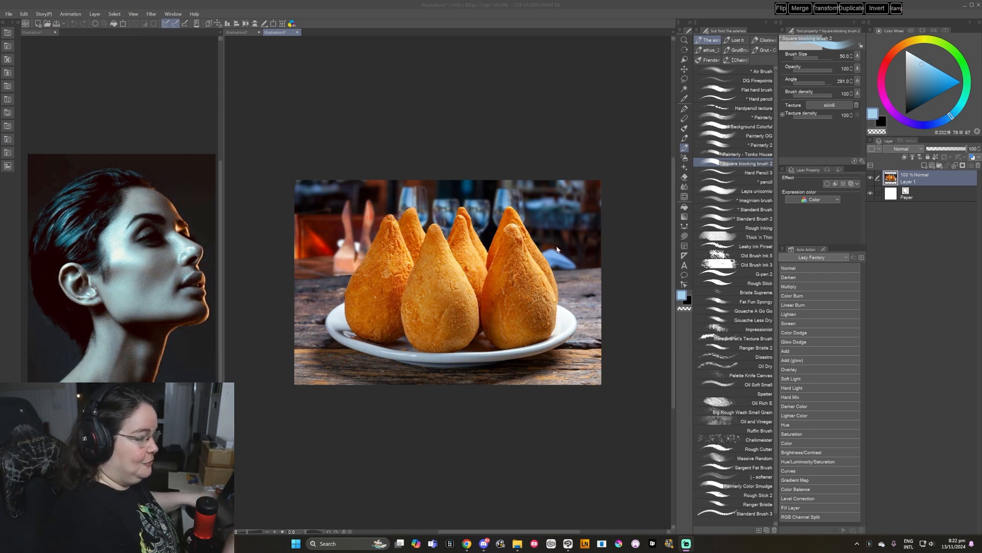
Mark the forms of the teardrop-shaped snacks on the food photo at brush size 17, and undo each stroke.
{"action": "left_click_drag", "start_coordinate": [570, 262], "coordinate": [569, 226]}
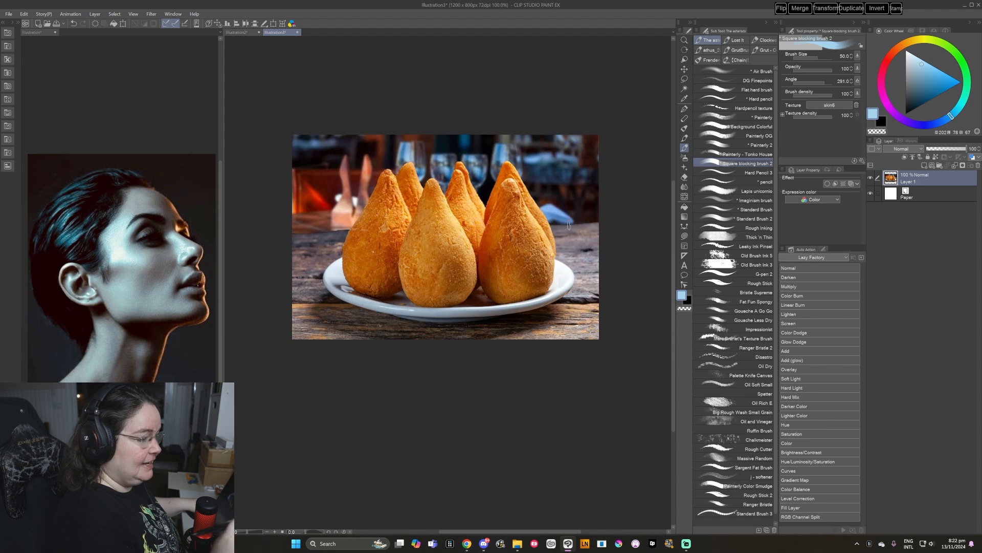
{"action": "key", "text": "bracketleft"}
{"action": "key", "text": "bracketleft"}
{"action": "key", "text": "bracketleft"}
{"action": "key", "text": "bracketleft"}
{"action": "key", "text": "bracketleft"}
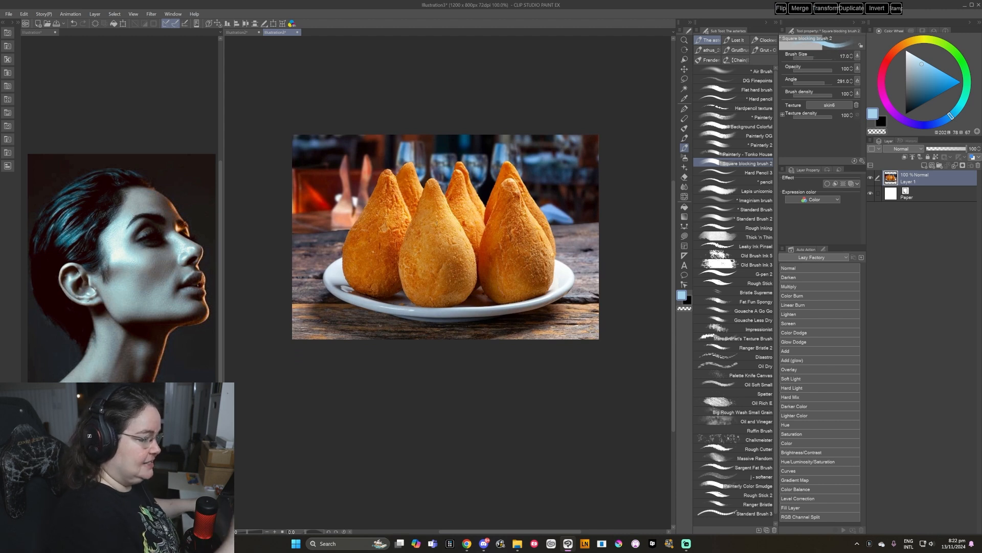
{"action": "mouse_move", "coordinate": [430, 209]}
{"action": "left_mouse_down"}
{"action": "mouse_move", "coordinate": [447, 282]}
{"action": "mouse_move", "coordinate": [458, 236]}
{"action": "mouse_move", "coordinate": [434, 205]}
{"action": "mouse_move", "coordinate": [428, 238]}
{"action": "left_mouse_up"}
{"action": "key", "text": "ctrl+z"}
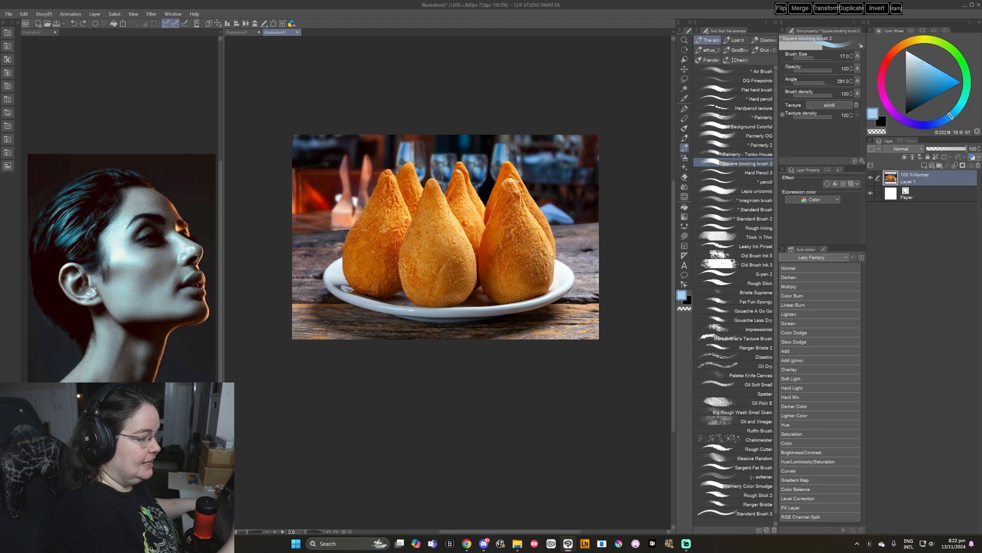
{"action": "mouse_move", "coordinate": [409, 235]}
{"action": "left_mouse_down"}
{"action": "mouse_move", "coordinate": [402, 262]}
{"action": "mouse_move", "coordinate": [435, 286]}
{"action": "mouse_move", "coordinate": [406, 252]}
{"action": "left_mouse_up"}
{"action": "key", "text": "ctrl+z"}
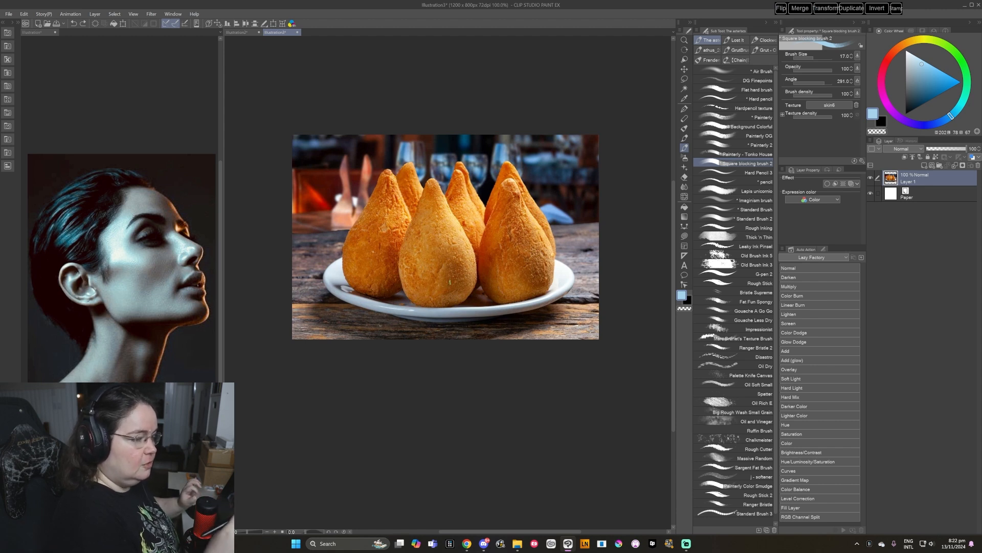
{"action": "mouse_move", "coordinate": [497, 230]}
{"action": "left_mouse_down"}
{"action": "mouse_move", "coordinate": [493, 268]}
{"action": "mouse_move", "coordinate": [544, 248]}
{"action": "mouse_move", "coordinate": [524, 216]}
{"action": "left_mouse_up"}
{"action": "key", "text": "ctrl+z"}
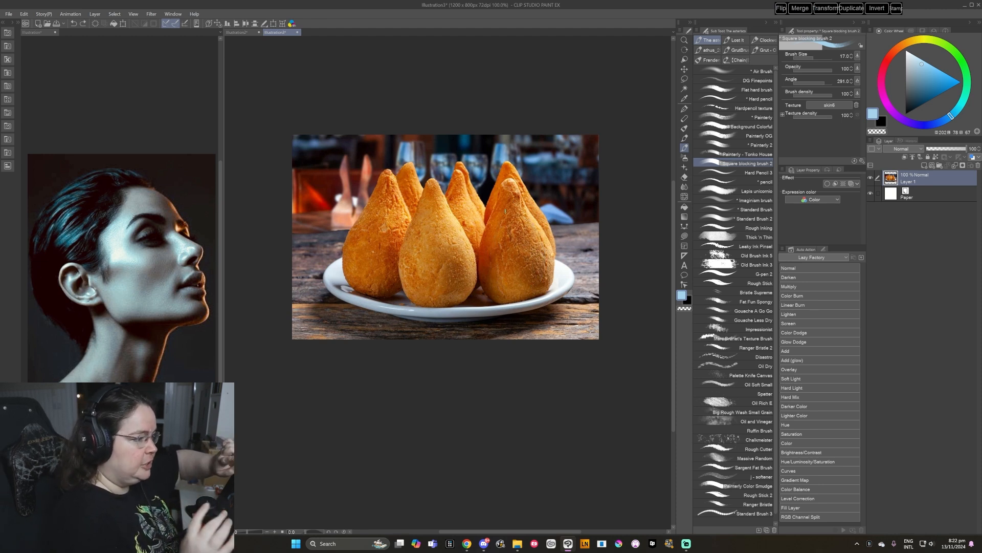
{"action": "mouse_move", "coordinate": [382, 174]}
{"action": "left_mouse_down"}
{"action": "mouse_move", "coordinate": [399, 221]}
{"action": "mouse_move", "coordinate": [376, 185]}
{"action": "mouse_move", "coordinate": [398, 227]}
{"action": "mouse_move", "coordinate": [435, 226]}
{"action": "mouse_move", "coordinate": [431, 217]}
{"action": "left_mouse_up"}
{"action": "key", "text": "ctrl+z"}
Create a new 3500 x 5000 px, 72 dpi canvas, and dock it beneath the food photo with both in view.
{"action": "left_click", "coordinate": [8, 14]}
{"action": "left_click", "coordinate": [14, 24]}
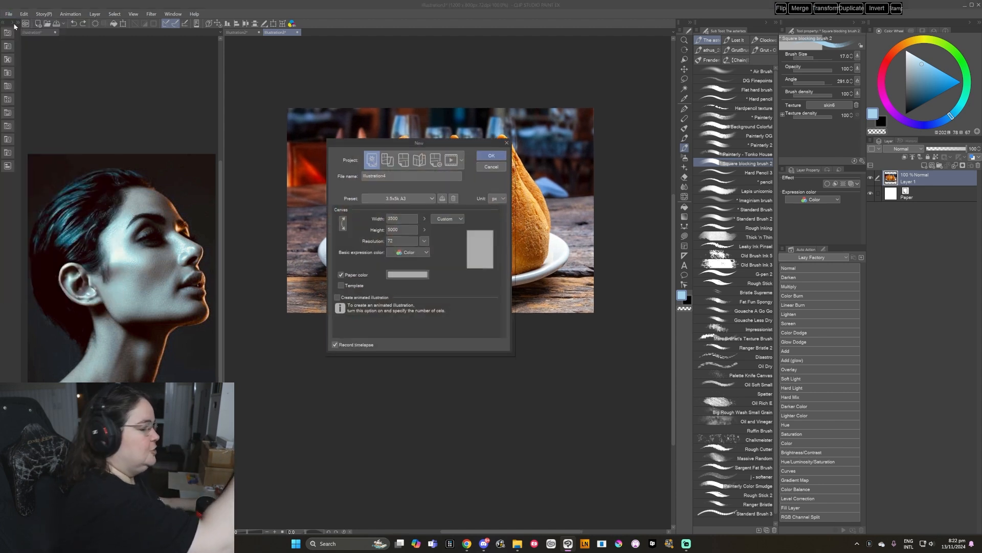
{"action": "left_click", "coordinate": [495, 152]}
{"action": "left_click_drag", "start_coordinate": [322, 32], "coordinate": [321, 78]}
{"action": "left_click_drag", "start_coordinate": [253, 81], "coordinate": [424, 523]}
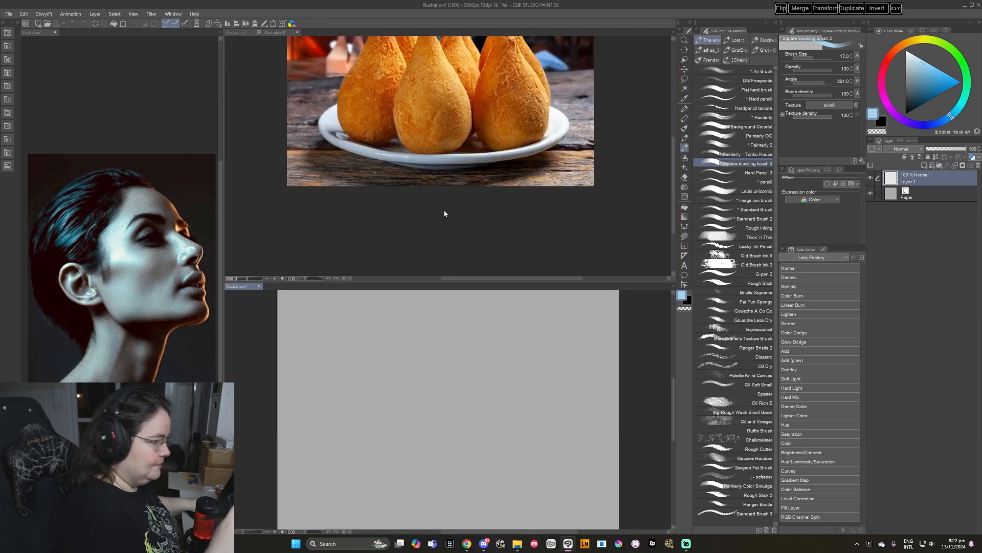
{"action": "left_click_drag", "start_coordinate": [465, 161], "coordinate": [458, 250]}
{"action": "left_click_drag", "start_coordinate": [467, 363], "coordinate": [466, 364]}
{"action": "left_click_drag", "start_coordinate": [507, 423], "coordinate": [509, 407]}
Add a layer to the new canvas, and sketch a teardrop outline of one snack in muted blue at size 17.
{"action": "left_click", "coordinate": [924, 165]}
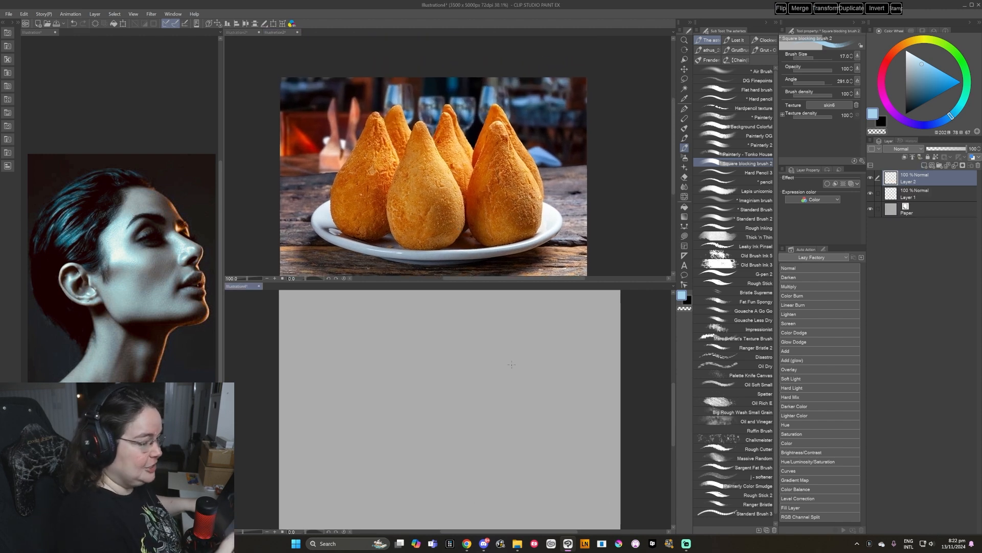
{"action": "left_click_drag", "start_coordinate": [458, 374], "coordinate": [458, 375]}
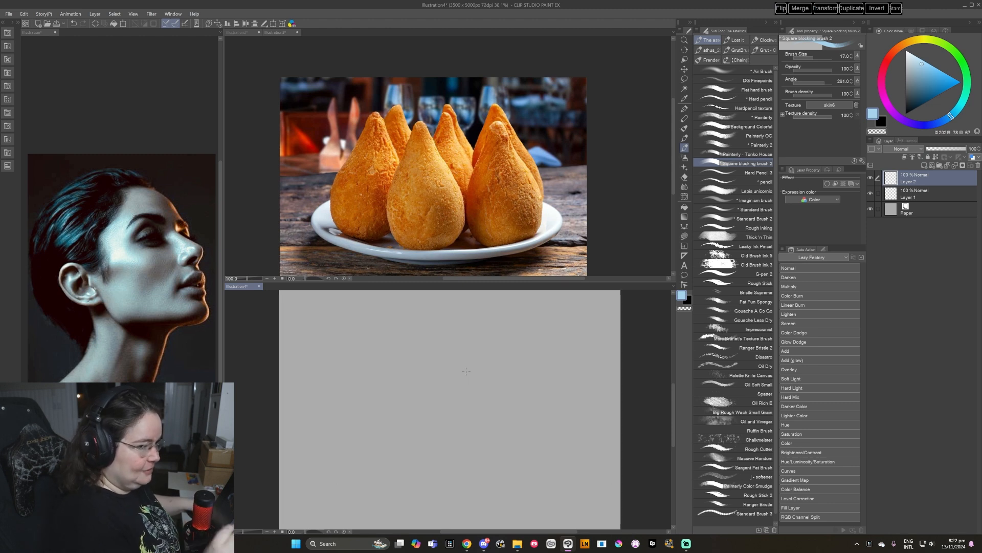
{"action": "left_click", "coordinate": [914, 85]}
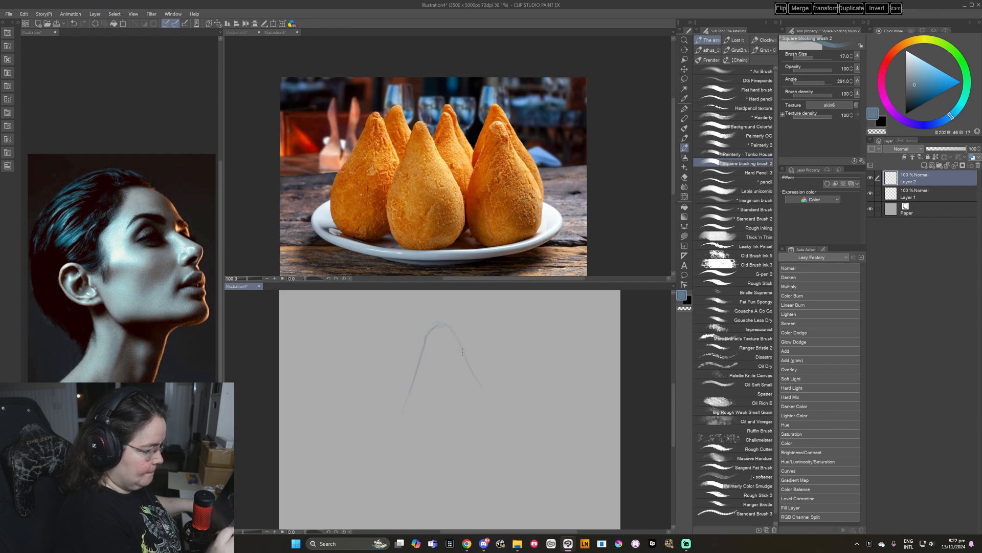
{"action": "left_click_drag", "start_coordinate": [477, 364], "coordinate": [508, 430]}
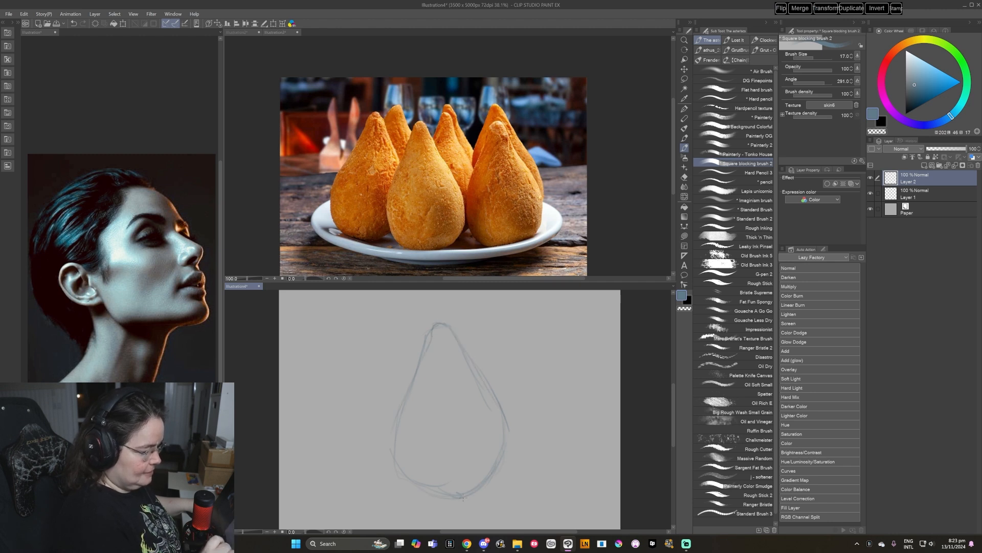
Add a layer beneath the sketch, and block in the teardrop with a light tan using a much larger brush.
{"action": "key", "text": "ctrl+shift+n"}
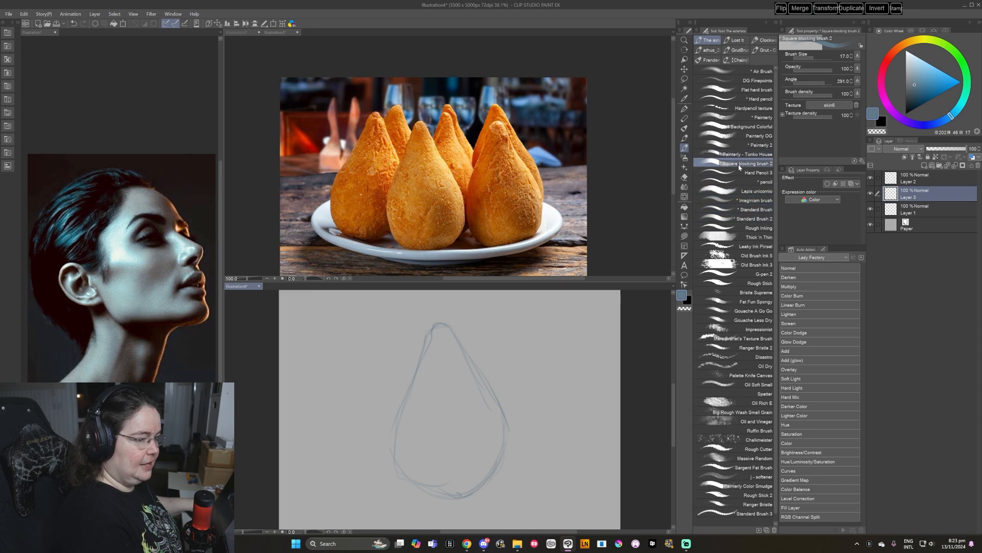
{"action": "left_click", "coordinate": [905, 44]}
{"action": "left_click", "coordinate": [919, 75]}
{"action": "key", "text": "]"}
{"action": "key", "text": "]"}
{"action": "key", "text": "]"}
{"action": "key", "text": "]"}
{"action": "key", "text": "]"}
{"action": "key", "text": "]"}
{"action": "key", "text": "]"}
{"action": "key", "text": "]"}
{"action": "key", "text": "]"}
{"action": "mouse_move", "coordinate": [438, 336]}
{"action": "left_mouse_down"}
{"action": "mouse_move", "coordinate": [424, 407]}
{"action": "mouse_move", "coordinate": [456, 424]}
{"action": "mouse_move", "coordinate": [412, 423]}
{"action": "mouse_move", "coordinate": [448, 467]}
{"action": "mouse_move", "coordinate": [477, 394]}
{"action": "mouse_move", "coordinate": [453, 356]}
{"action": "mouse_move", "coordinate": [467, 422]}
{"action": "mouse_move", "coordinate": [506, 420]}
{"action": "left_mouse_up"}
{"action": "left_click", "coordinate": [920, 88]}
{"action": "key", "text": "["}
{"action": "key", "text": "["}
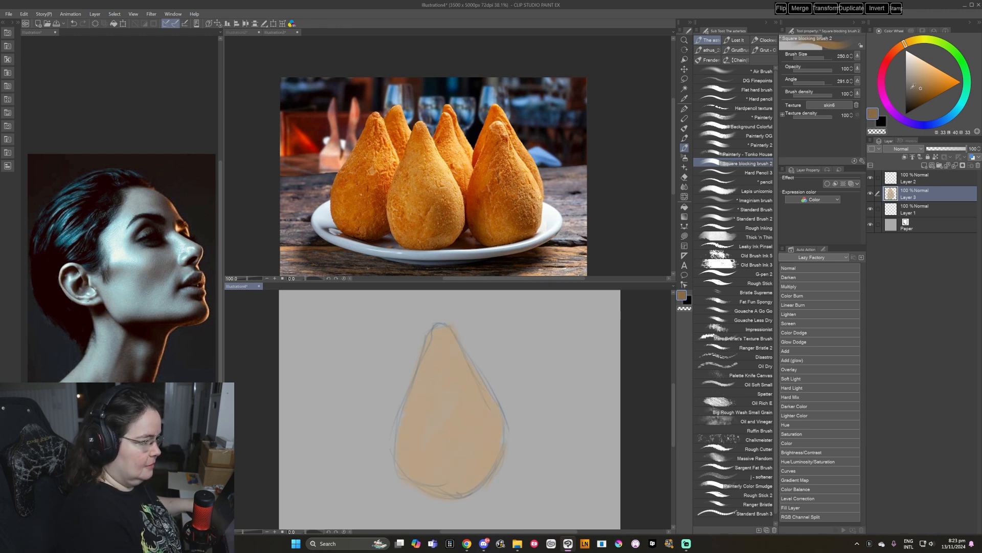
{"action": "left_click_drag", "start_coordinate": [443, 346], "coordinate": [438, 398]}
{"action": "key", "text": "ctrl+z"}
{"action": "key", "text": "ctrl+z"}
Restore the tan base fill, and shade the teardrop's upper middle and lower right with a richer brown at size 170.
{"action": "left_click", "coordinate": [928, 88]}
{"action": "key", "text": "ctrl+z"}
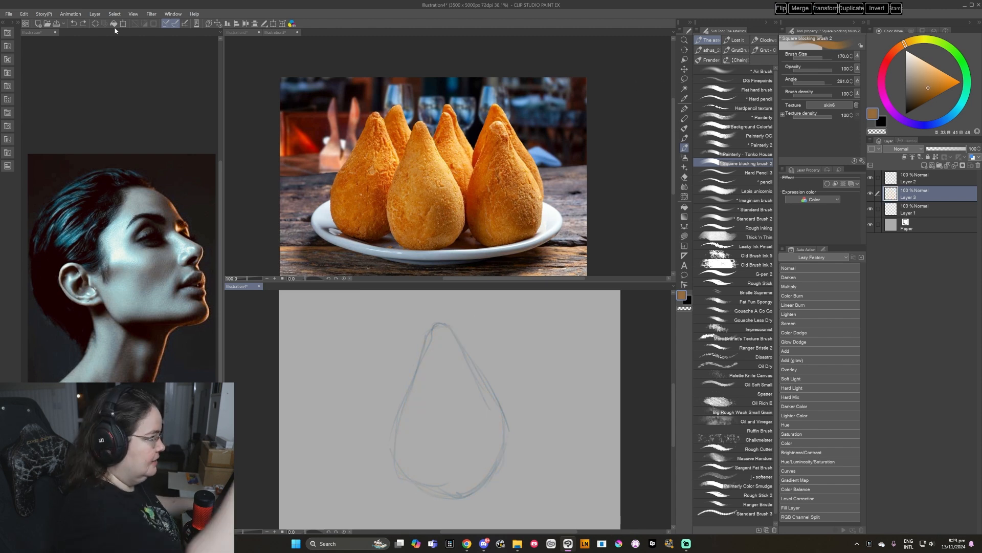
{"action": "left_click", "coordinate": [83, 23]}
{"action": "mouse_move", "coordinate": [439, 338]}
{"action": "left_mouse_down"}
{"action": "mouse_move", "coordinate": [436, 386]}
{"action": "mouse_move", "coordinate": [455, 435]}
{"action": "mouse_move", "coordinate": [469, 466]}
{"action": "mouse_move", "coordinate": [484, 449]}
{"action": "mouse_move", "coordinate": [488, 458]}
{"action": "mouse_move", "coordinate": [442, 482]}
{"action": "mouse_move", "coordinate": [426, 373]}
{"action": "mouse_move", "coordinate": [437, 339]}
{"action": "mouse_move", "coordinate": [443, 380]}
{"action": "mouse_move", "coordinate": [488, 411]}
{"action": "left_mouse_up"}
{"action": "left_click", "coordinate": [931, 91]}
{"action": "left_click", "coordinate": [480, 462], "text": "alt"}
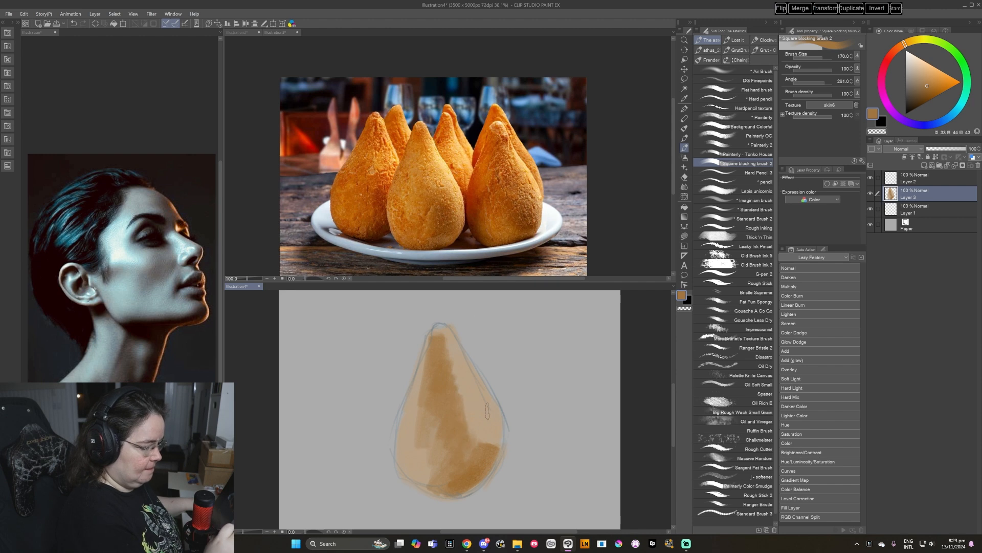
Shift to a redder orange-brown, and blend the teardrop's left side and middle with sampled tones at up to size 300.
{"action": "left_click", "coordinate": [894, 45]}
{"action": "left_click", "coordinate": [930, 85]}
{"action": "mouse_move", "coordinate": [417, 414]}
{"action": "left_mouse_down"}
{"action": "mouse_move", "coordinate": [440, 471]}
{"action": "mouse_move", "coordinate": [412, 409]}
{"action": "mouse_move", "coordinate": [409, 478]}
{"action": "left_mouse_up"}
{"action": "left_click", "coordinate": [434, 413], "text": "alt"}
{"action": "mouse_move", "coordinate": [431, 413]}
{"action": "left_mouse_down"}
{"action": "mouse_move", "coordinate": [422, 386]}
{"action": "mouse_move", "coordinate": [409, 432]}
{"action": "mouse_move", "coordinate": [450, 481]}
{"action": "left_mouse_up"}
{"action": "left_click", "coordinate": [415, 450], "text": "alt"}
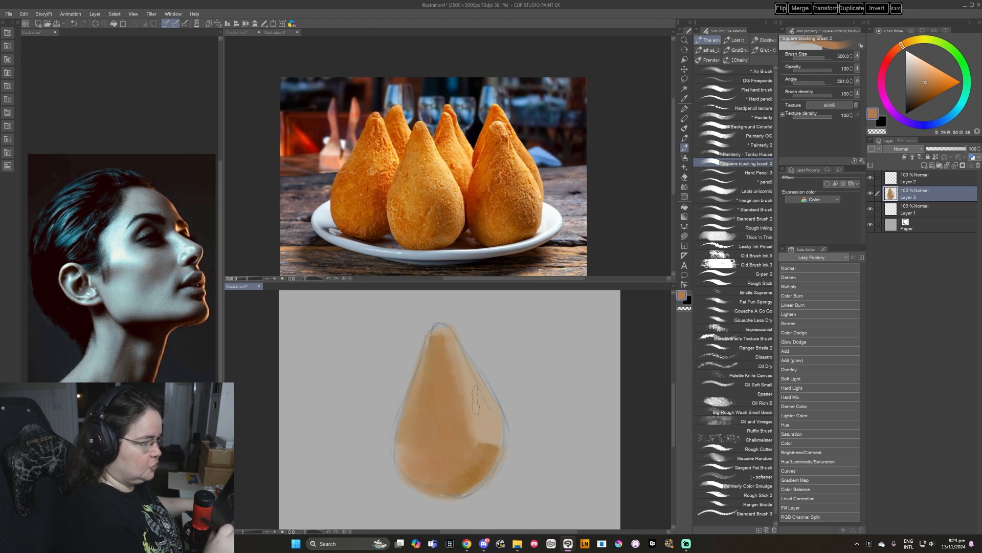
Paint the teardrop's right side in golden tan and yellow-orange, and blend its lower edge into the shadow with sampled browns at size 250.
{"action": "left_click", "coordinate": [927, 75]}
{"action": "left_click", "coordinate": [907, 43]}
{"action": "left_click", "coordinate": [926, 73]}
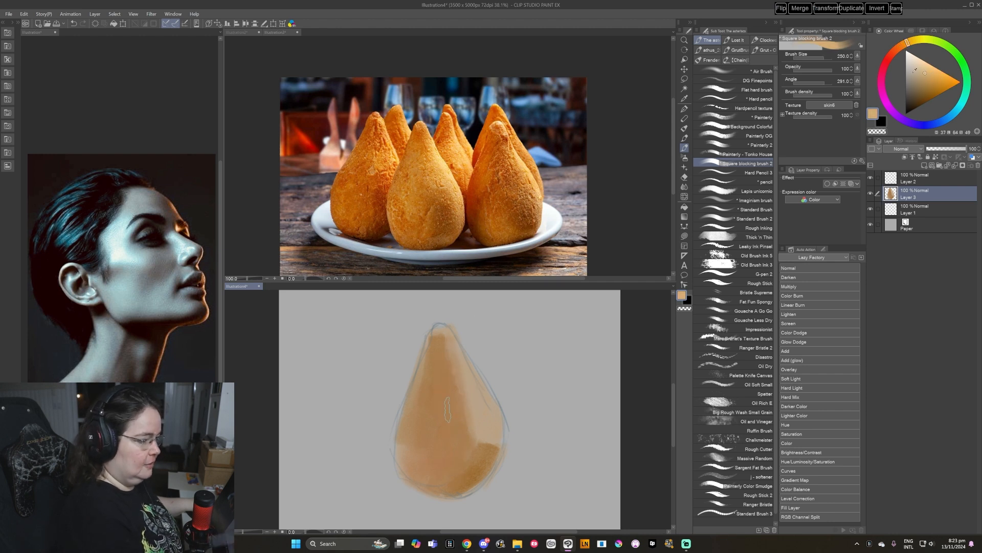
{"action": "left_click_drag", "start_coordinate": [443, 336], "coordinate": [457, 401]}
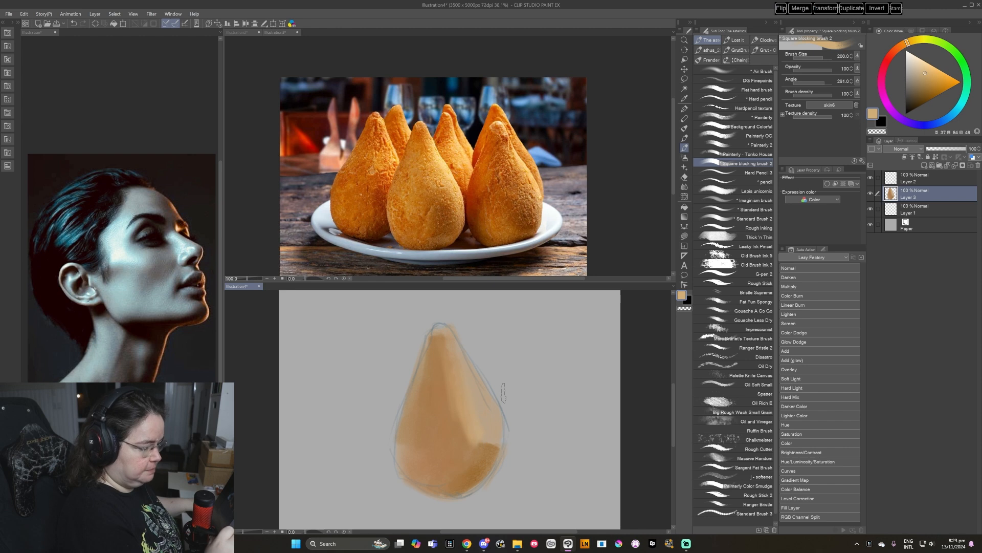
{"action": "left_click", "coordinate": [935, 79]}
{"action": "left_click_drag", "start_coordinate": [446, 341], "coordinate": [473, 404]}
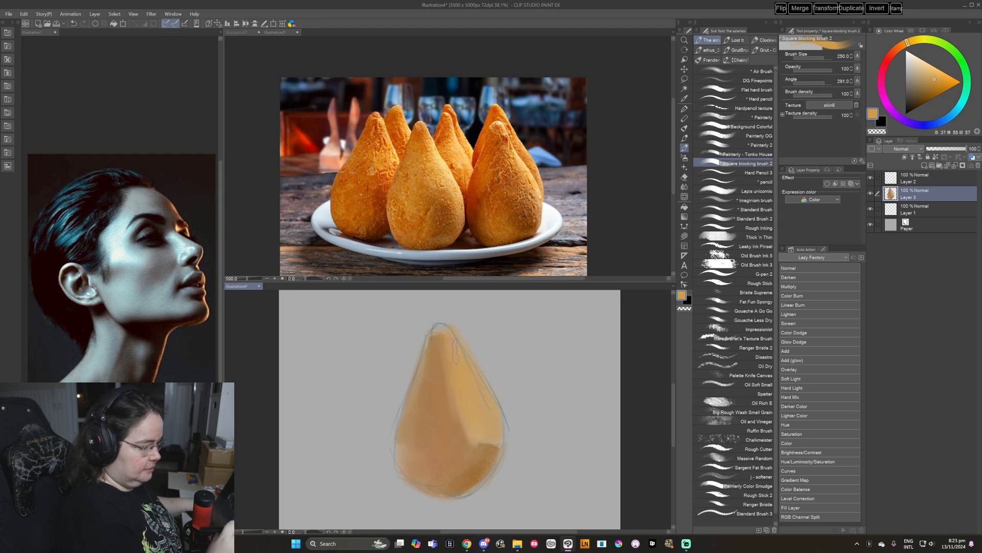
{"action": "left_click", "coordinate": [487, 442], "text": "alt"}
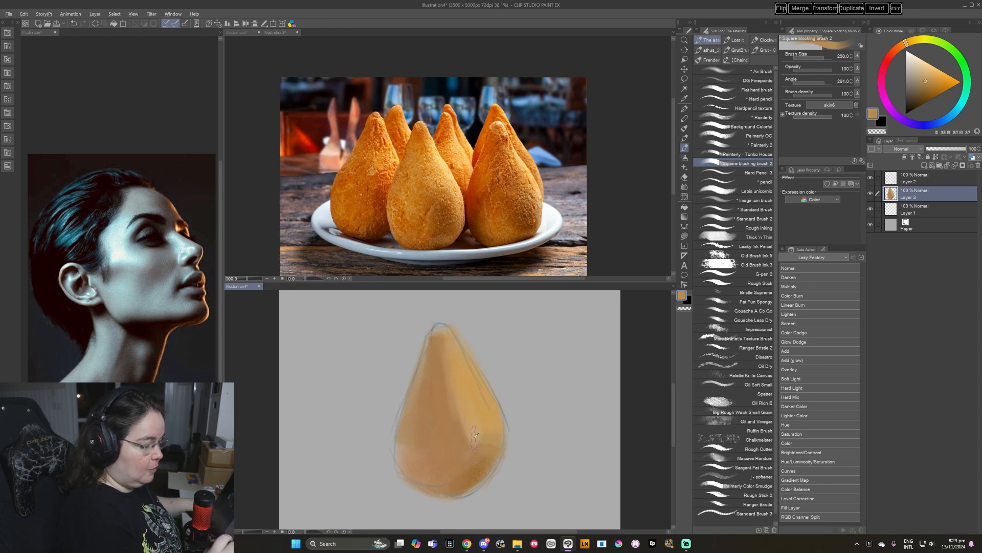
{"action": "left_click", "coordinate": [465, 443], "text": "alt"}
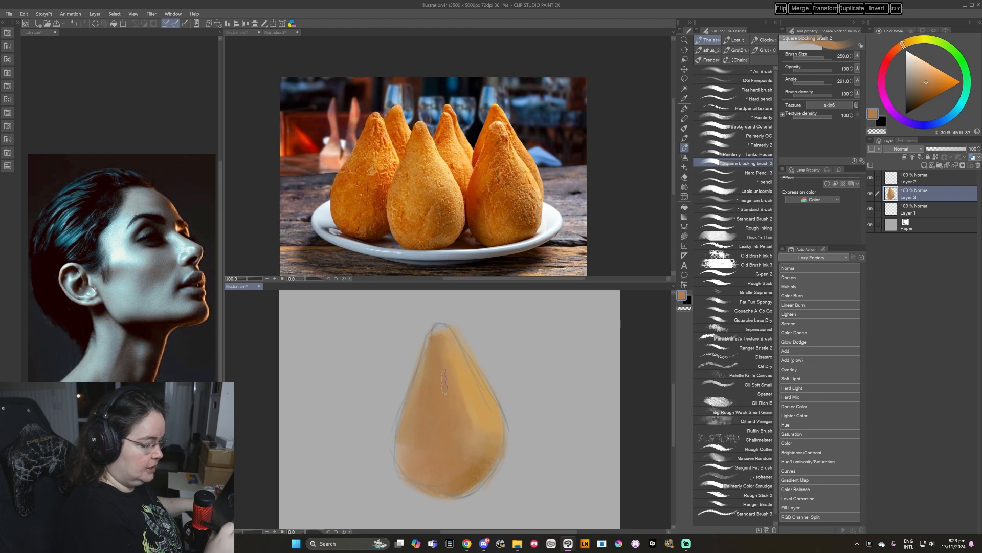
Shade the teardrop's tip with a saturated reddish brown at size 170, and blend it downward with a sampled tone.
{"action": "left_click", "coordinate": [926, 87]}
{"action": "key", "text": "["}
{"action": "key", "text": "["}
{"action": "key", "text": "["}
{"action": "left_click", "coordinate": [929, 91]}
{"action": "left_click", "coordinate": [897, 49]}
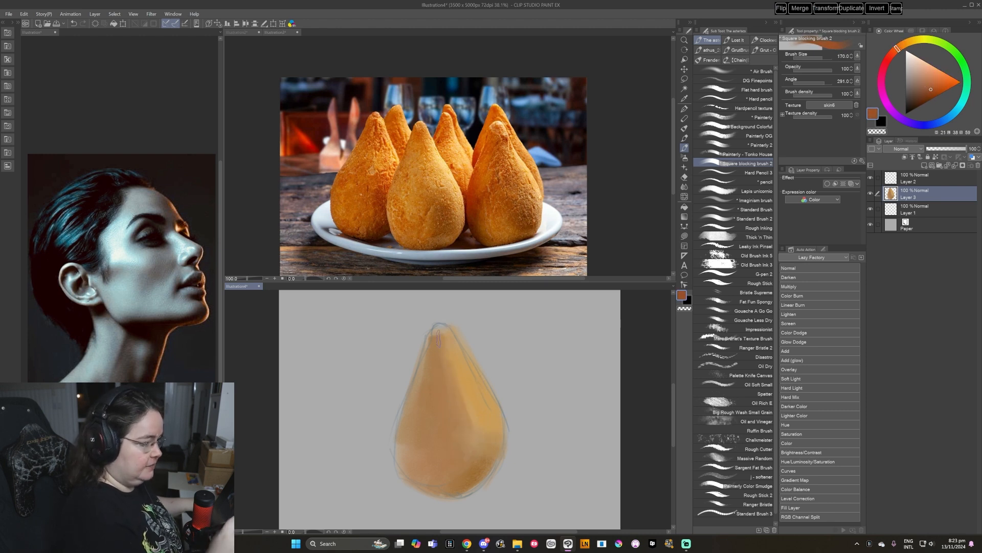
{"action": "left_click_drag", "start_coordinate": [438, 329], "coordinate": [447, 358]}
{"action": "left_click", "coordinate": [440, 339], "text": "alt"}
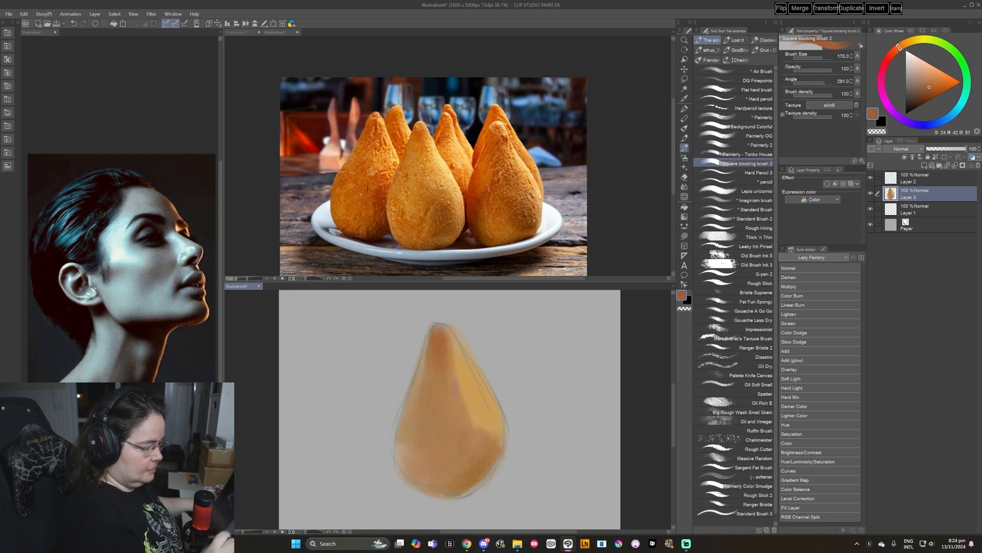
Soften the transition between the teardrop's lit right side and its middle with sampled tones and a brighter yellow-orange at size 250.
{"action": "left_click", "coordinate": [466, 404], "text": "alt"}
{"action": "left_click", "coordinate": [476, 444], "text": "alt"}
{"action": "left_click_drag", "start_coordinate": [469, 439], "coordinate": [467, 421]}
{"action": "left_click", "coordinate": [477, 415], "text": "alt"}
{"action": "left_click", "coordinate": [938, 79]}
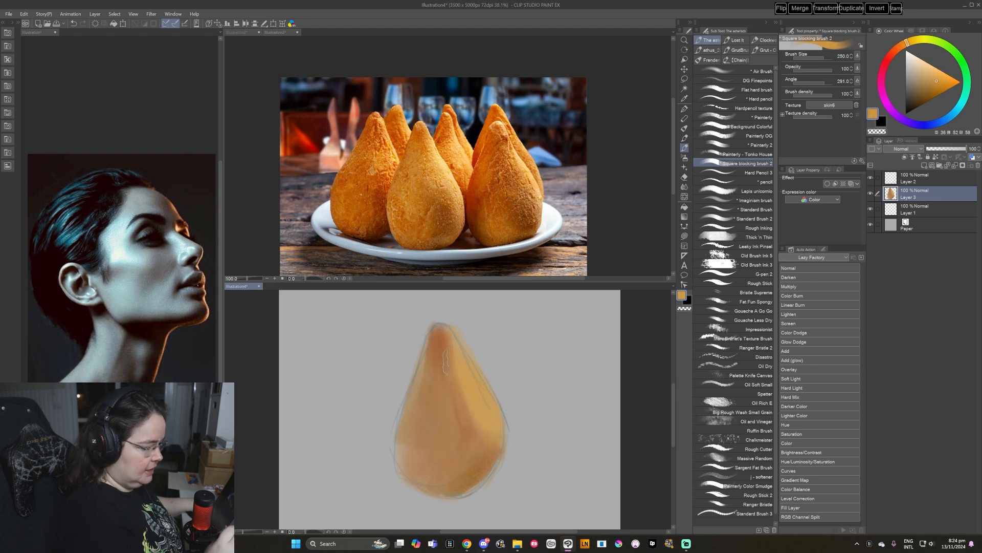
{"action": "left_click", "coordinate": [450, 384], "text": "alt"}
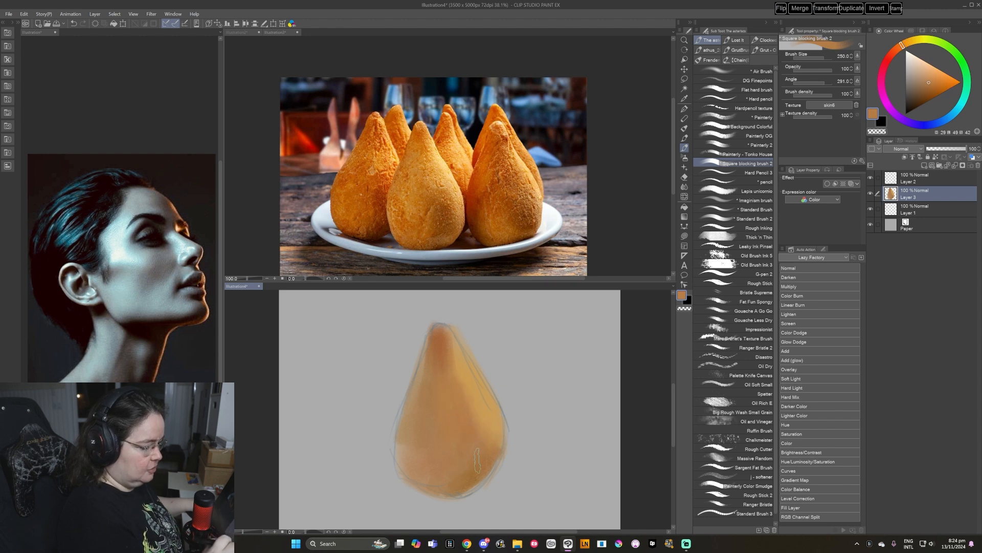
Tint the teardrop's left side with pinkish and reddish orange variations, reducing the brush from size 300 to 170.
{"action": "left_click", "coordinate": [931, 87]}
{"action": "left_click", "coordinate": [897, 49]}
{"action": "left_click", "coordinate": [919, 75]}
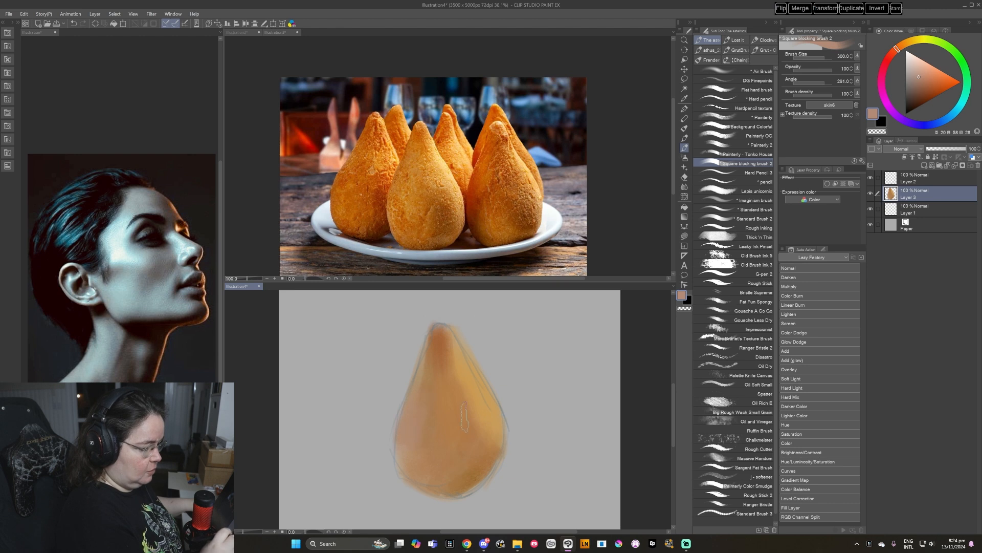
{"action": "left_click", "coordinate": [926, 84]}
{"action": "key", "text": "bracketleft"}
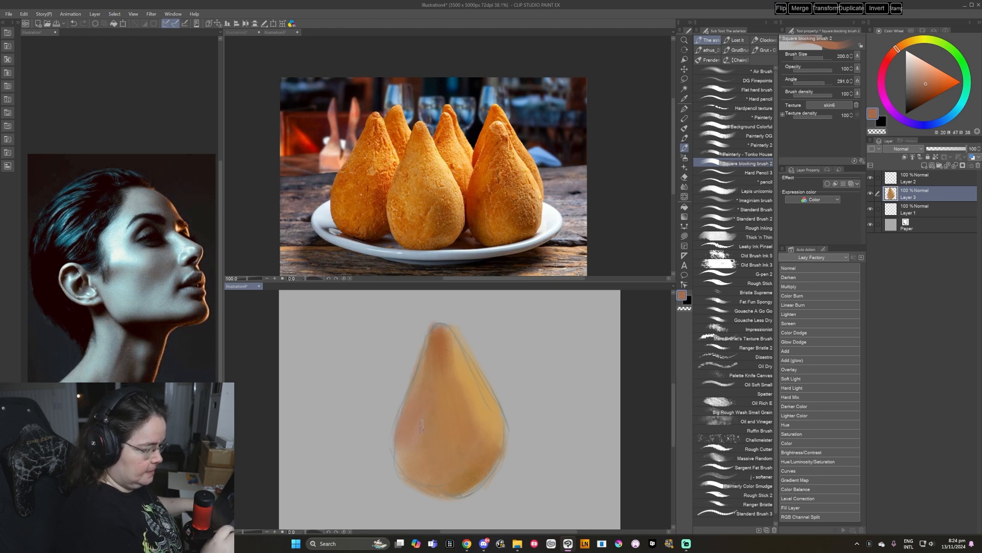
{"action": "left_click", "coordinate": [934, 78]}
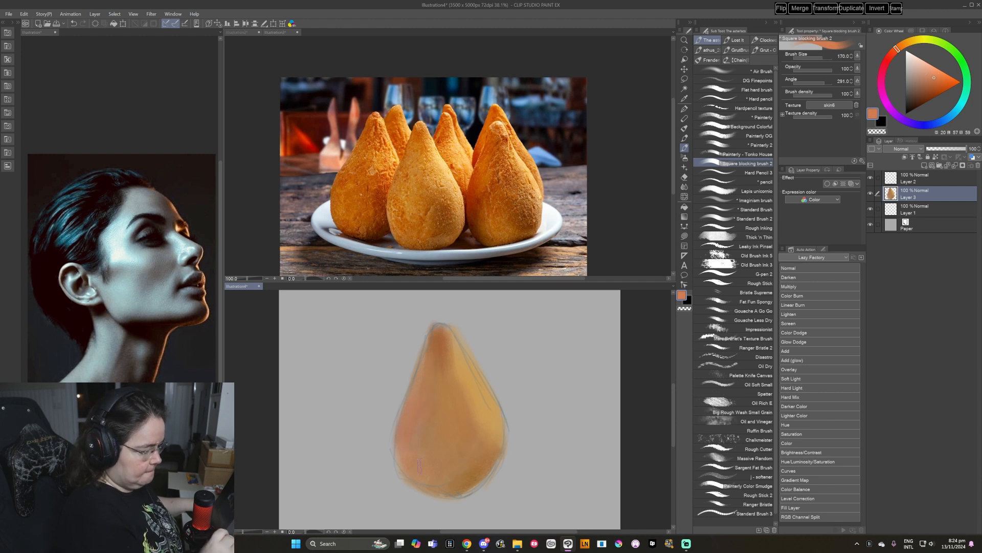
Darken the teardrop's lower middle with a deeper brown at size 150, and blend it with a sampled tone.
{"action": "left_click", "coordinate": [469, 440], "text": "alt"}
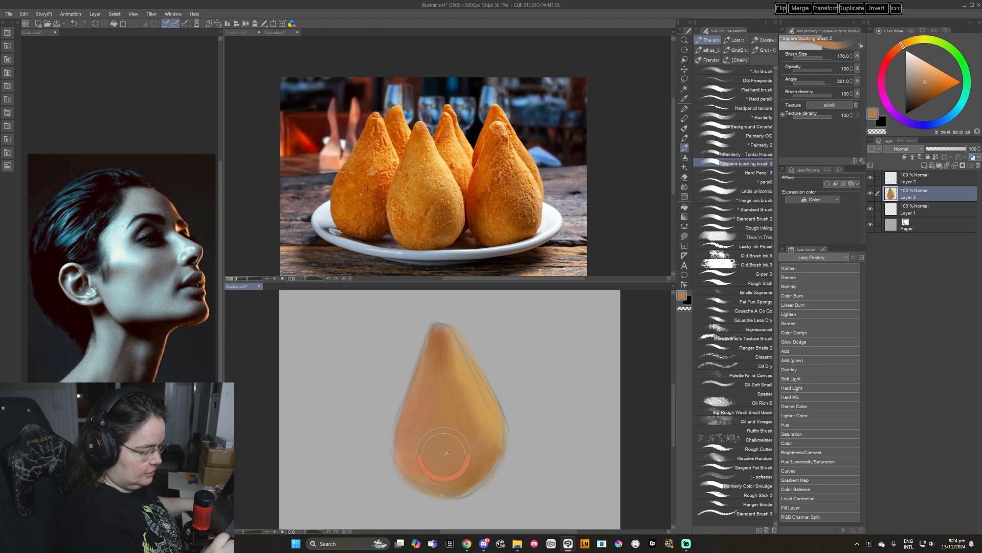
{"action": "left_click", "coordinate": [931, 88]}
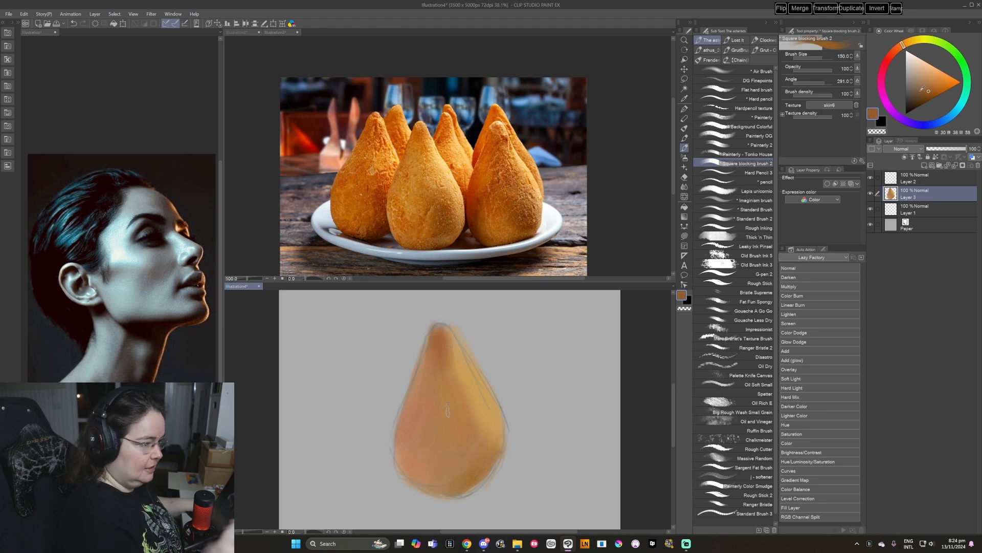
{"action": "mouse_move", "coordinate": [477, 430]}
{"action": "left_mouse_down"}
{"action": "mouse_move", "coordinate": [466, 458]}
{"action": "mouse_move", "coordinate": [479, 479]}
{"action": "mouse_move", "coordinate": [484, 457]}
{"action": "mouse_move", "coordinate": [450, 456]}
{"action": "mouse_move", "coordinate": [462, 441]}
{"action": "mouse_move", "coordinate": [472, 470]}
{"action": "mouse_move", "coordinate": [457, 479]}
{"action": "mouse_move", "coordinate": [466, 473]}
{"action": "left_mouse_up"}
{"action": "key", "text": "bracketright"}
{"action": "key", "text": "bracketright"}
{"action": "left_click", "coordinate": [471, 453], "text": "alt"}
{"action": "key", "text": "bracketleft"}
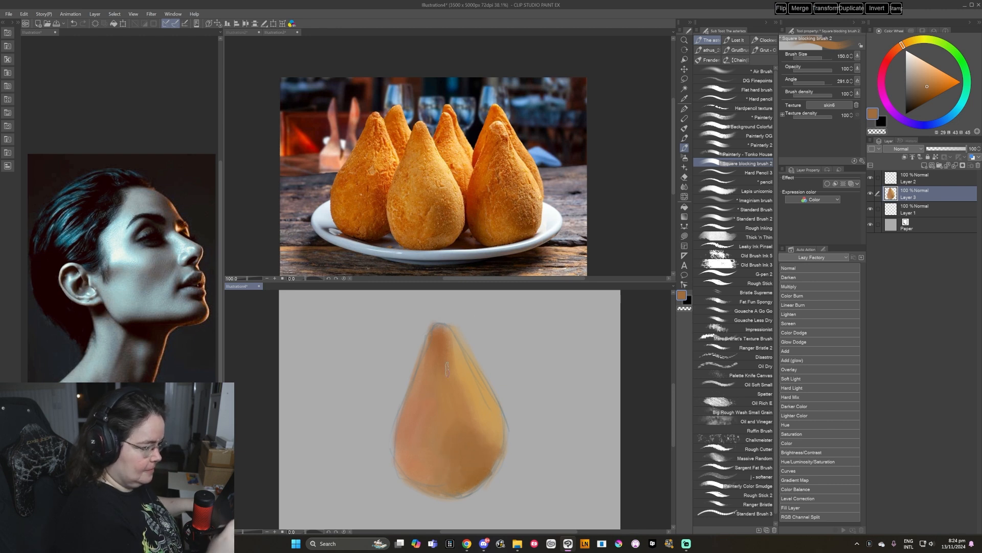
Shade the teardrop's tip with a darker reddish brown at size 100, and extend the shadow down the middle at size 250.
{"action": "left_click_drag", "start_coordinate": [927, 87], "coordinate": [926, 91]}
{"action": "left_click", "coordinate": [895, 50]}
{"action": "left_click_drag", "start_coordinate": [438, 342], "coordinate": [438, 349]}
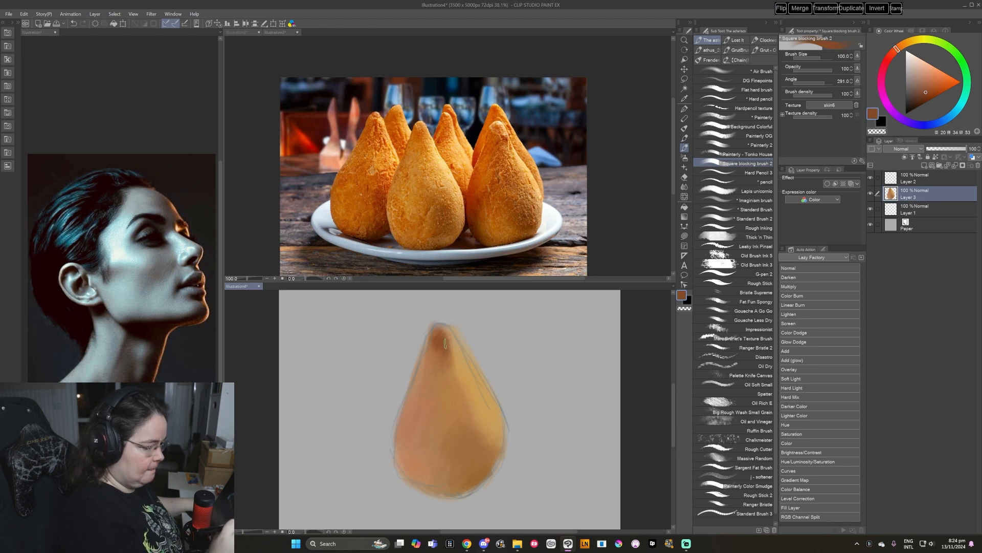
{"action": "key", "text": "bracketright"}
{"action": "key", "text": "bracketright"}
{"action": "key", "text": "bracketright"}
{"action": "left_click_drag", "start_coordinate": [448, 355], "coordinate": [469, 430]}
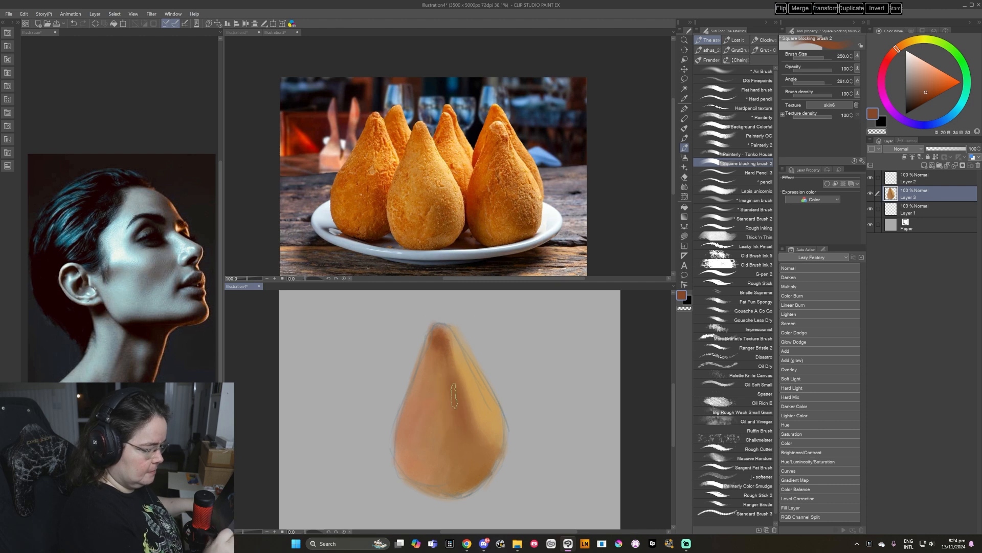
Carry the reddish brown shadow into the teardrop's lower right and base, blending with sampled browns at size 250.
{"action": "key", "text": "bracketright"}
{"action": "key", "text": "bracketright"}
{"action": "left_click_drag", "start_coordinate": [469, 465], "coordinate": [482, 468]}
{"action": "left_click", "coordinate": [466, 445], "text": "alt"}
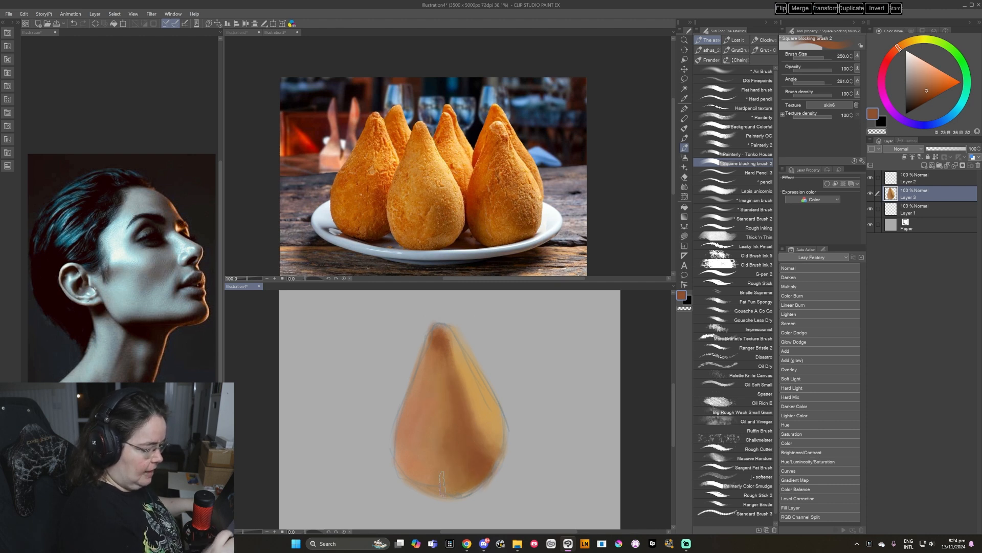
{"action": "left_click", "coordinate": [462, 449], "text": "alt"}
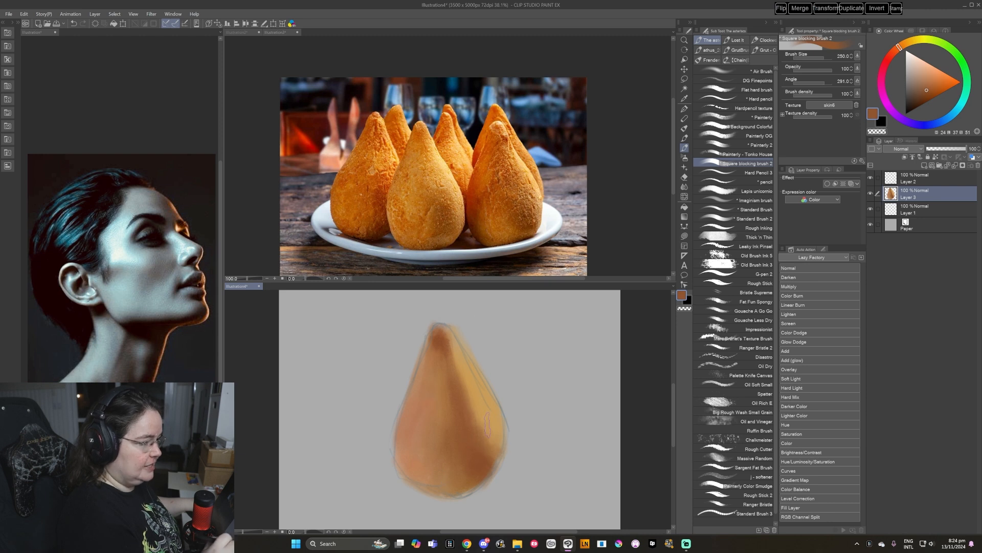
Paint a yellow ochre along the teardrop's right edge at size 200, and blend it into the lower shadow with a sampled tone.
{"action": "left_click", "coordinate": [931, 82]}
{"action": "left_click_drag", "start_coordinate": [931, 81], "coordinate": [928, 84]}
{"action": "left_click", "coordinate": [910, 41]}
{"action": "key", "text": "bracketleft"}
{"action": "key", "text": "bracketleft"}
{"action": "left_click", "coordinate": [936, 84]}
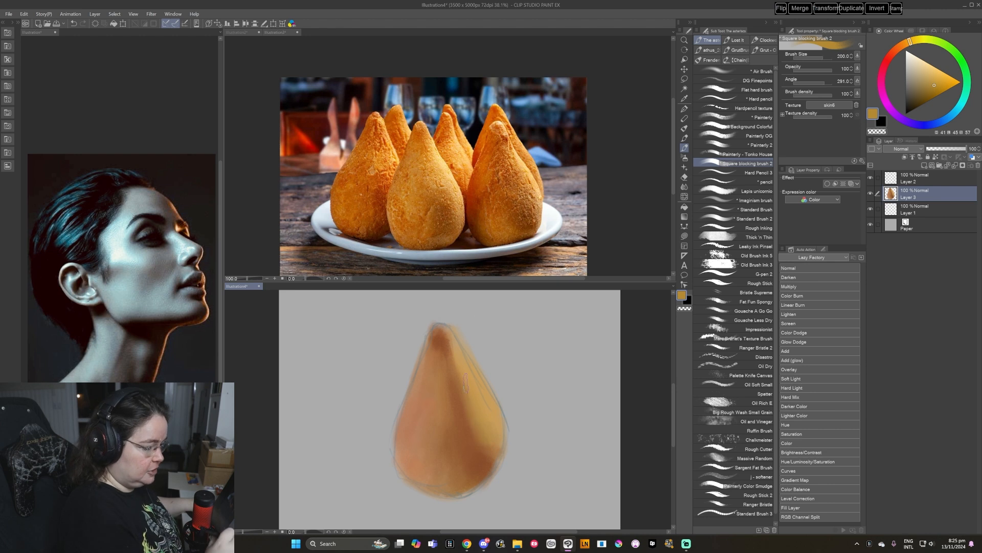
{"action": "left_click", "coordinate": [478, 448], "text": "alt"}
{"action": "mouse_move", "coordinate": [478, 443]}
{"action": "left_mouse_down"}
{"action": "mouse_move", "coordinate": [462, 403]}
{"action": "mouse_move", "coordinate": [488, 462]}
{"action": "left_mouse_up"}
Warm the teardrop's middle with a muted reddish brown at size 250, and smooth the transitions with sampled browns.
{"action": "left_click", "coordinate": [895, 50]}
{"action": "left_click", "coordinate": [928, 85]}
{"action": "key", "text": "bracketright"}
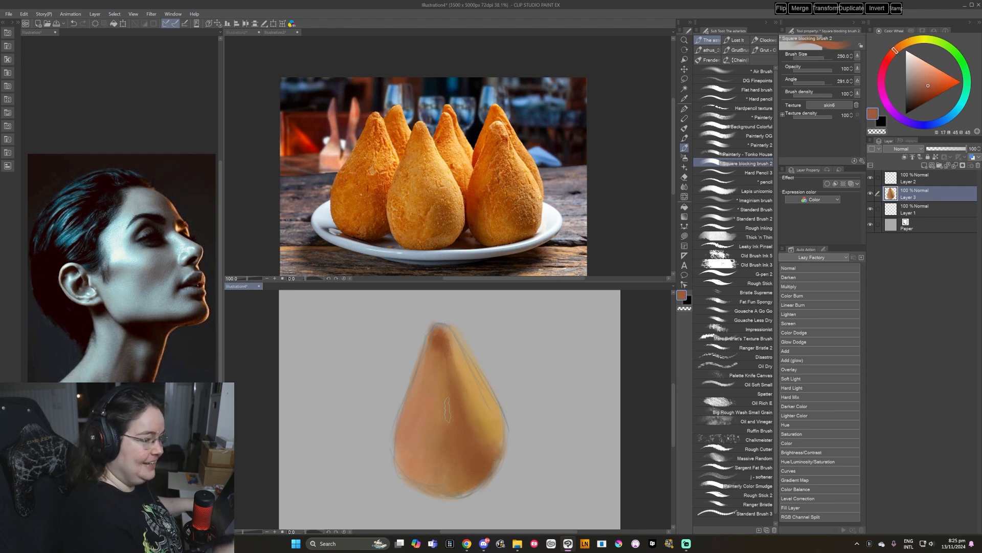
{"action": "left_click", "coordinate": [459, 466], "text": "alt"}
{"action": "left_click", "coordinate": [450, 394], "text": "alt"}
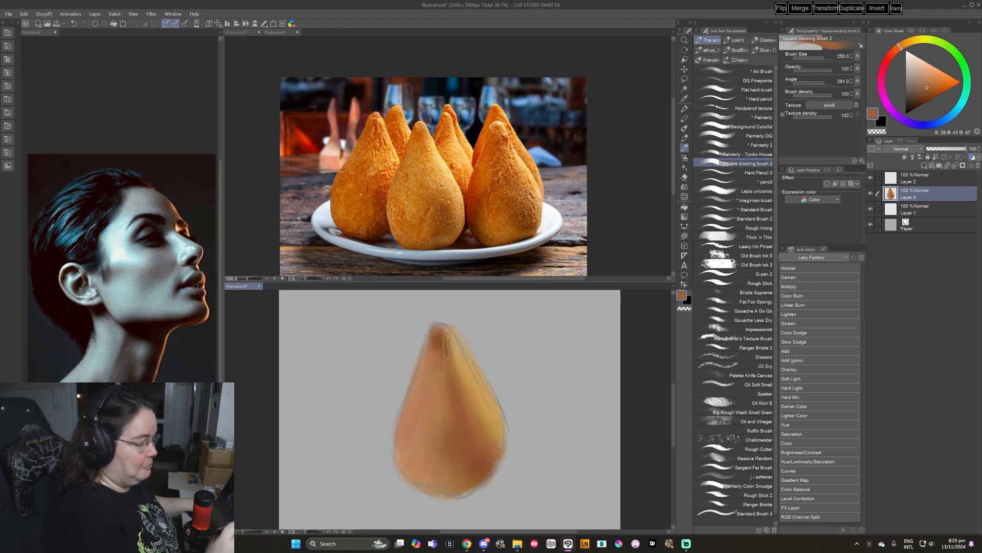
{"action": "left_click", "coordinate": [434, 449], "text": "alt"}
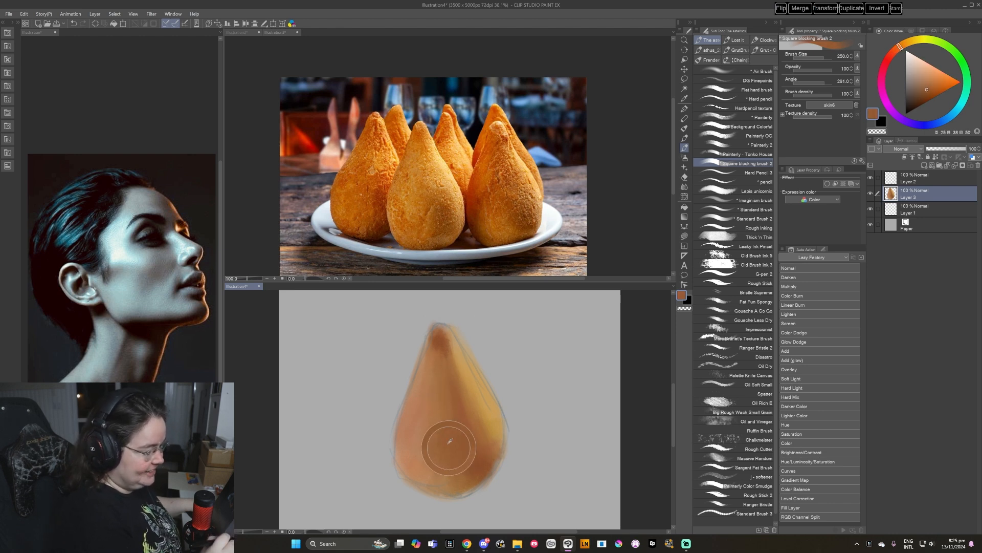
{"action": "left_click", "coordinate": [466, 469], "text": "alt"}
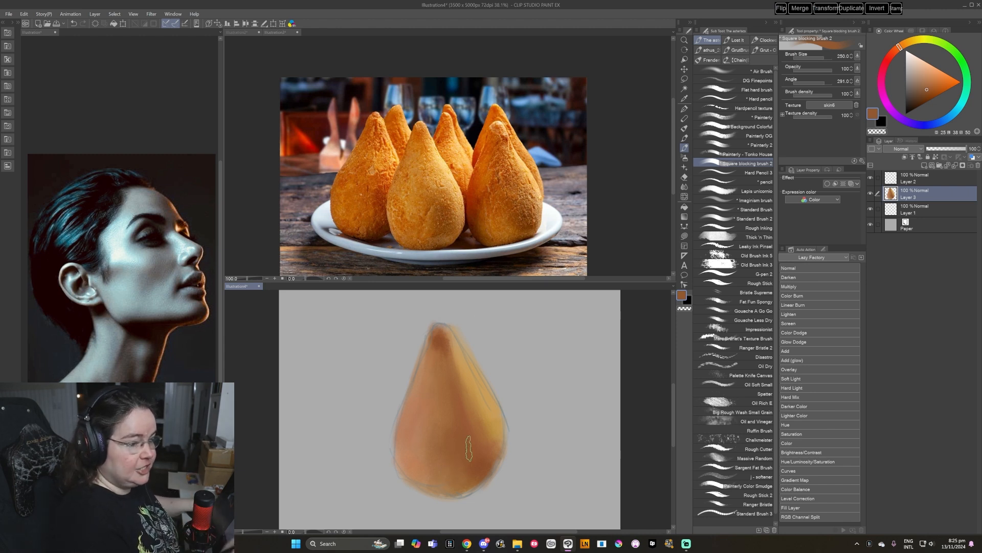
On a new layer, texture the teardrop's lit right side in light yellow-orange with Fat Fun Spongy, enlarging the brush from 300 to 600.
{"action": "left_click", "coordinate": [755, 301]}
{"action": "left_click", "coordinate": [925, 163]}
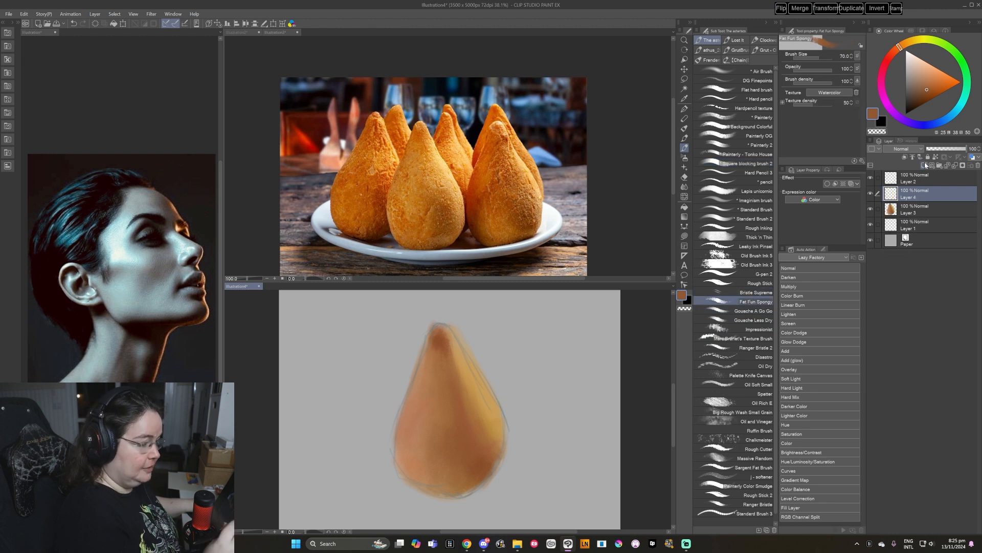
{"action": "left_click", "coordinate": [465, 364], "text": "alt"}
{"action": "left_click", "coordinate": [936, 71]}
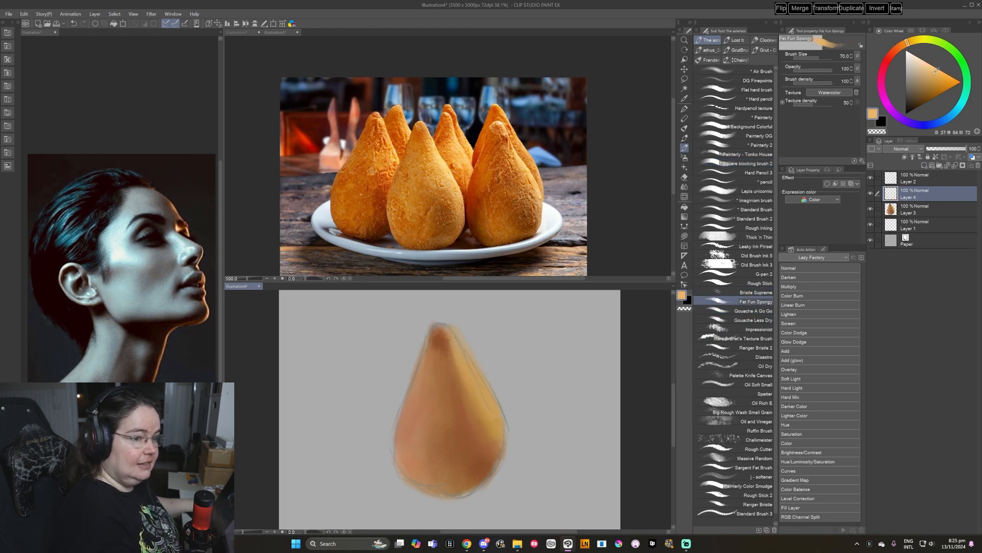
{"action": "key", "text": "bracketright"}
{"action": "key", "text": "bracketright"}
{"action": "key", "text": "bracketright"}
{"action": "key", "text": "bracketright"}
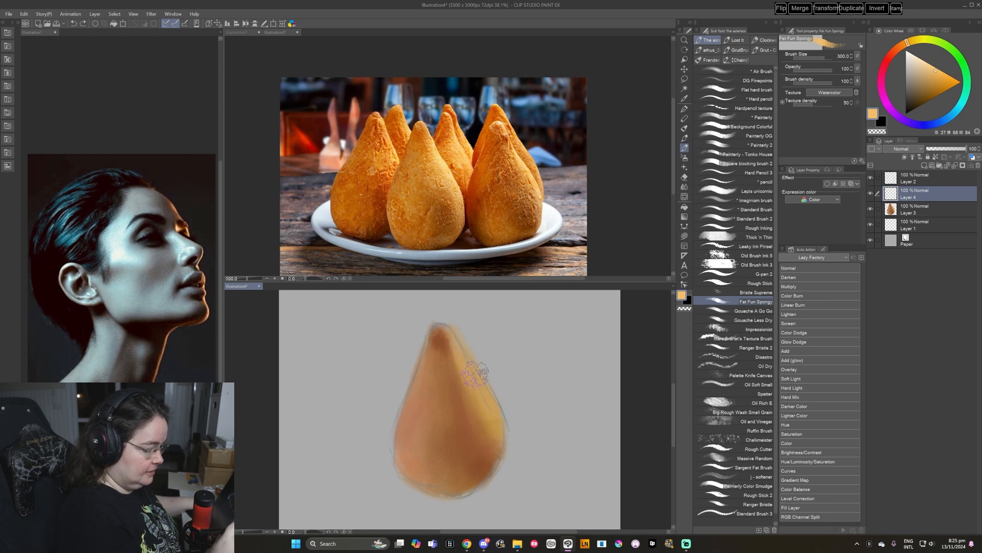
{"action": "key", "text": "bracketright"}
{"action": "key", "text": "bracketright"}
{"action": "key", "text": "bracketright"}
{"action": "key", "text": "bracketright"}
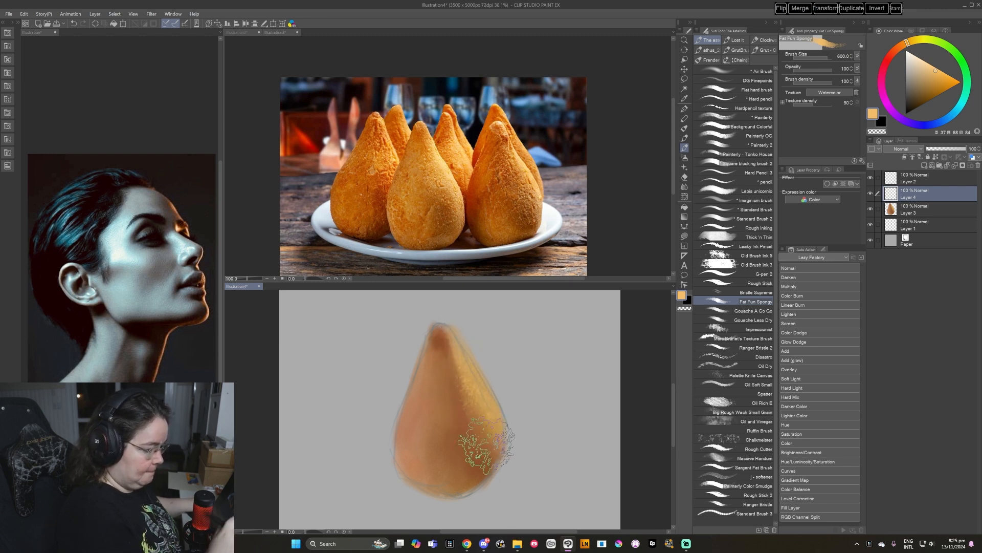
Texture the teardrop's middle and left side with sampled browns and a pinkish orange, reducing the brush from size 500 to 400.
{"action": "left_click", "coordinate": [424, 412], "text": "alt"}
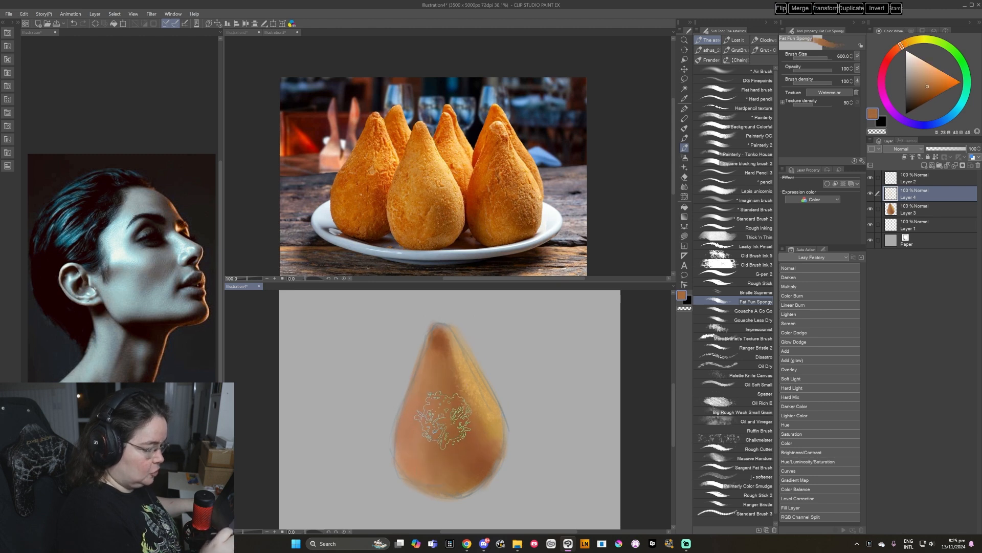
{"action": "left_click", "coordinate": [927, 86]}
{"action": "key", "text": "["}
{"action": "left_click", "coordinate": [444, 416], "text": "alt"}
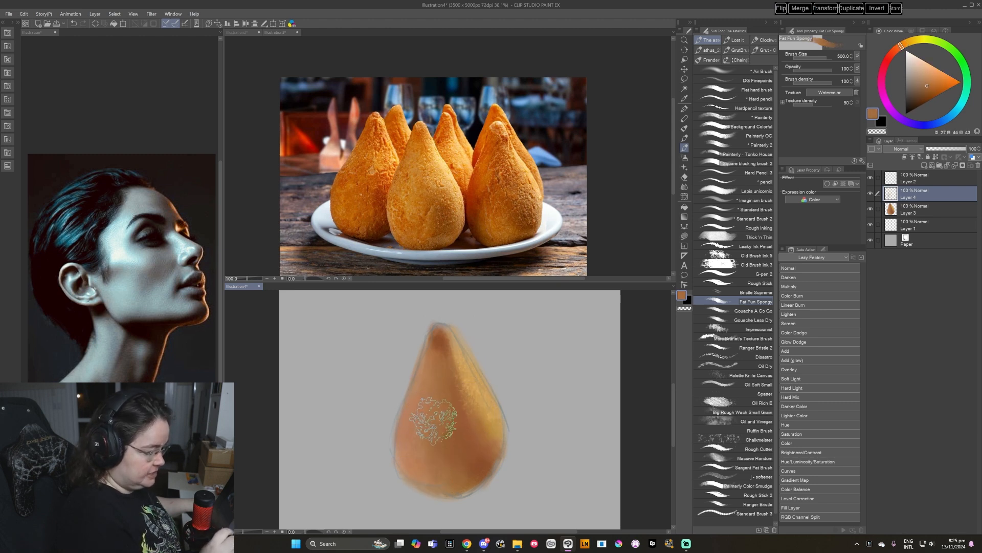
{"action": "left_click", "coordinate": [425, 427], "text": "alt"}
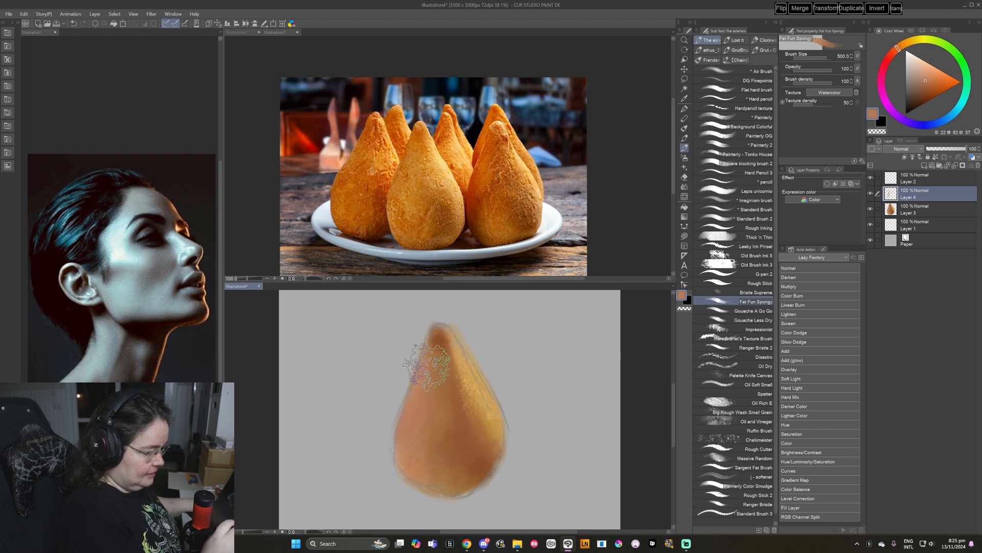
{"action": "left_click", "coordinate": [430, 407], "text": "alt"}
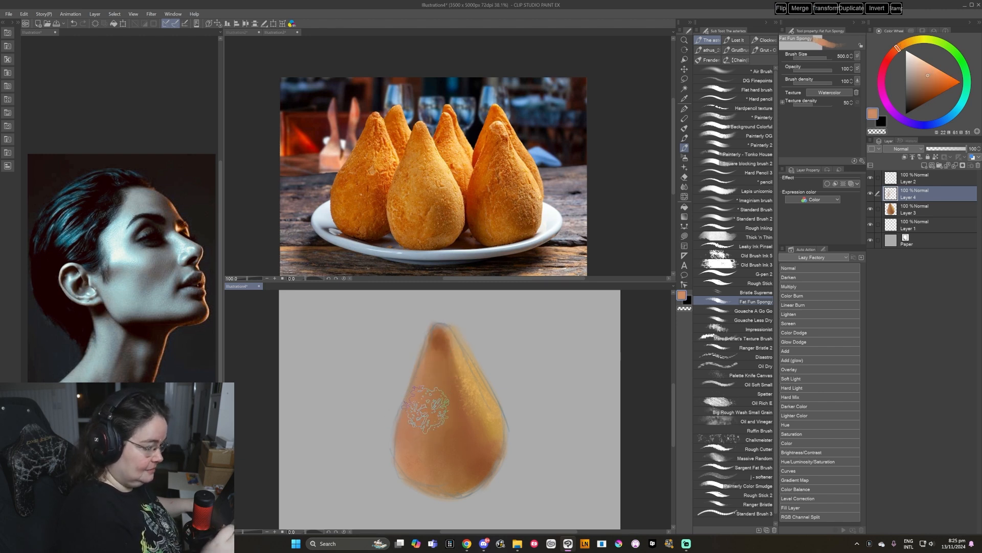
{"action": "key", "text": "["}
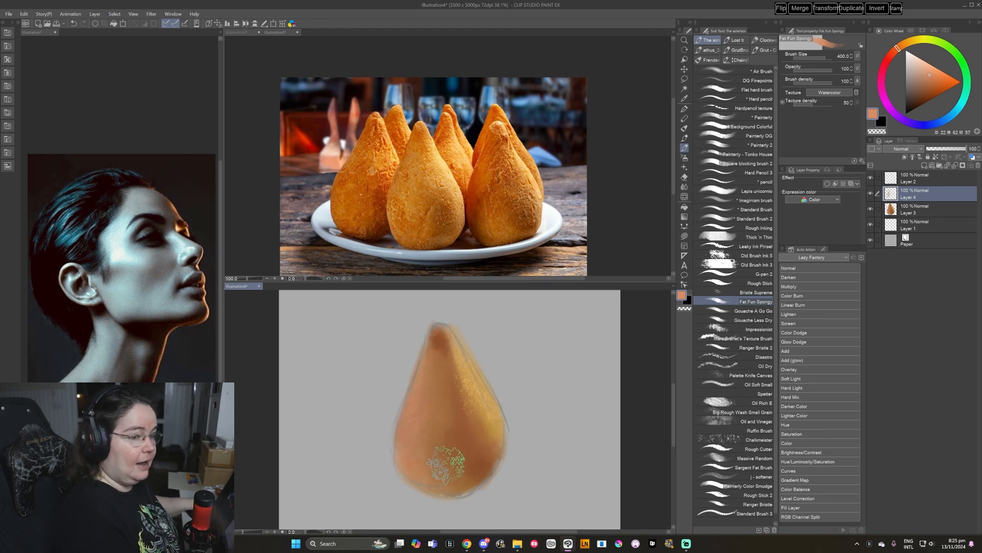
Sponge a dark, saturated reddish brown over the teardrop's lower shadow area at size 600.
{"action": "left_click", "coordinate": [466, 446], "text": "alt"}
{"action": "left_click", "coordinate": [926, 97]}
{"action": "key", "text": "]"}
{"action": "key", "text": "]"}
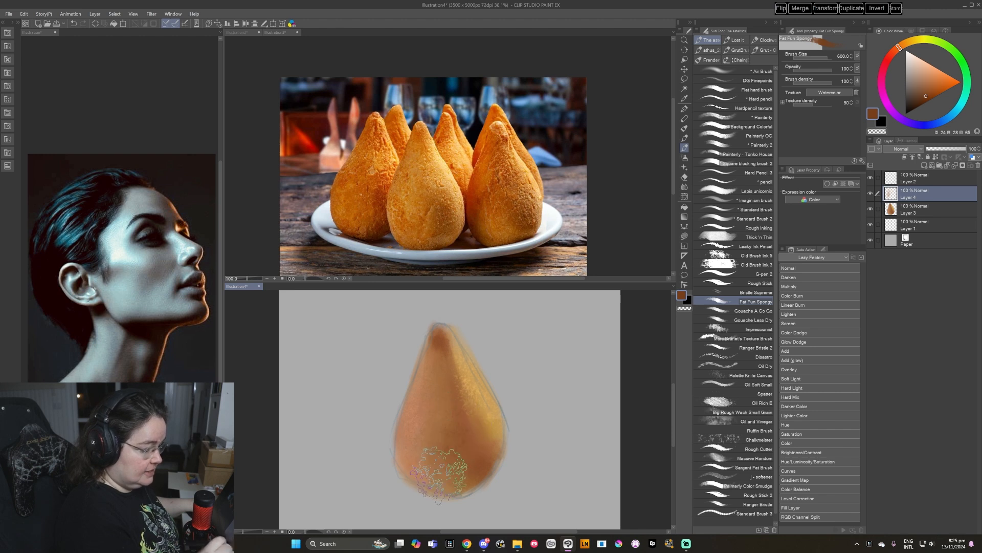
{"action": "key", "text": "["}
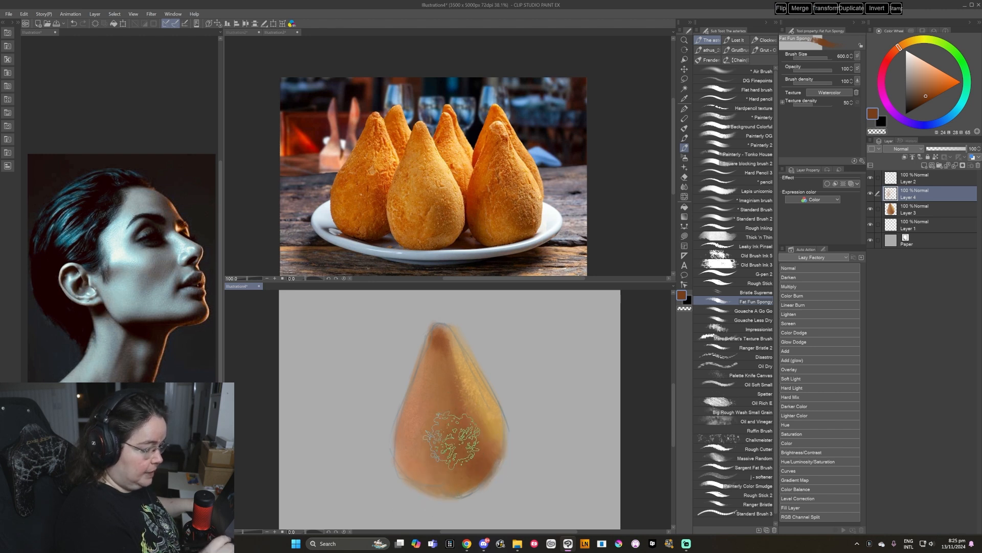
Texture the teardrop's tip and the area below it with sampled browns at size 300.
{"action": "key", "text": "["}
{"action": "key", "text": "["}
{"action": "left_click", "coordinate": [438, 360], "text": "alt"}
{"action": "left_click_drag", "start_coordinate": [438, 361], "coordinate": [438, 335]}
{"action": "left_click", "coordinate": [445, 394], "text": "alt"}
Texture the teardrop's lower right shadow with sampled tones and a saturated reddish brown at size 400.
{"action": "left_click", "coordinate": [479, 467], "text": "alt"}
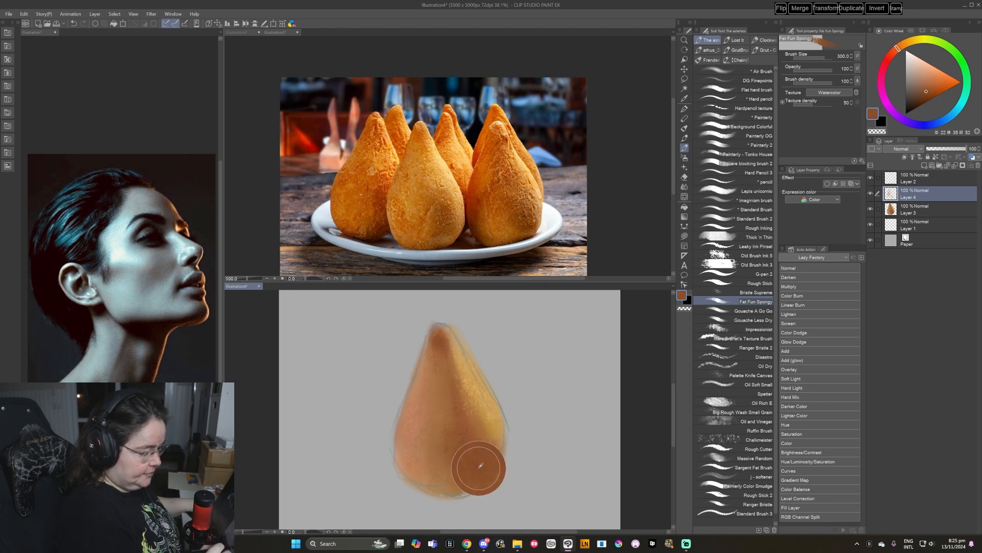
{"action": "left_click", "coordinate": [455, 479], "text": "alt"}
{"action": "left_click", "coordinate": [931, 94]}
{"action": "key", "text": "]"}
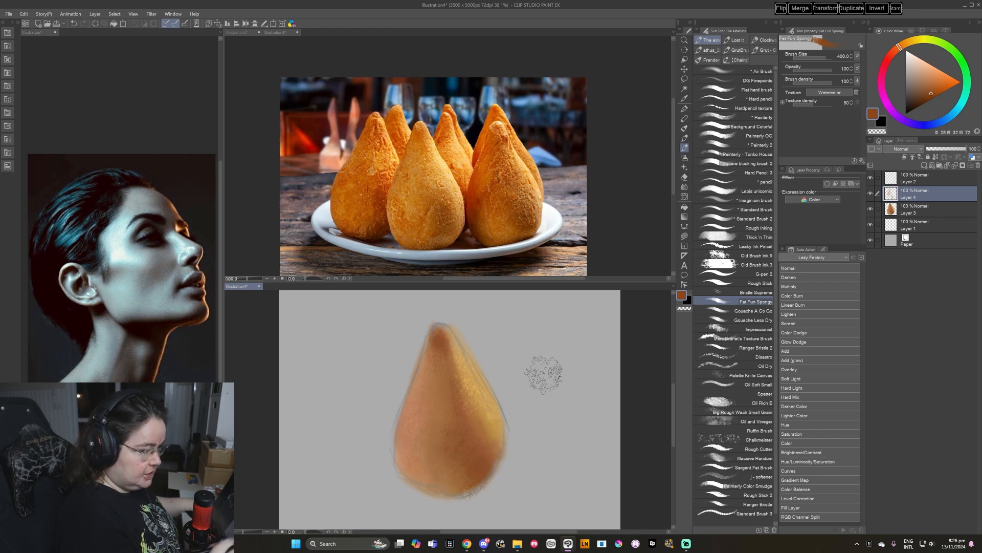
{"action": "left_click", "coordinate": [932, 95]}
{"action": "left_click", "coordinate": [928, 97]}
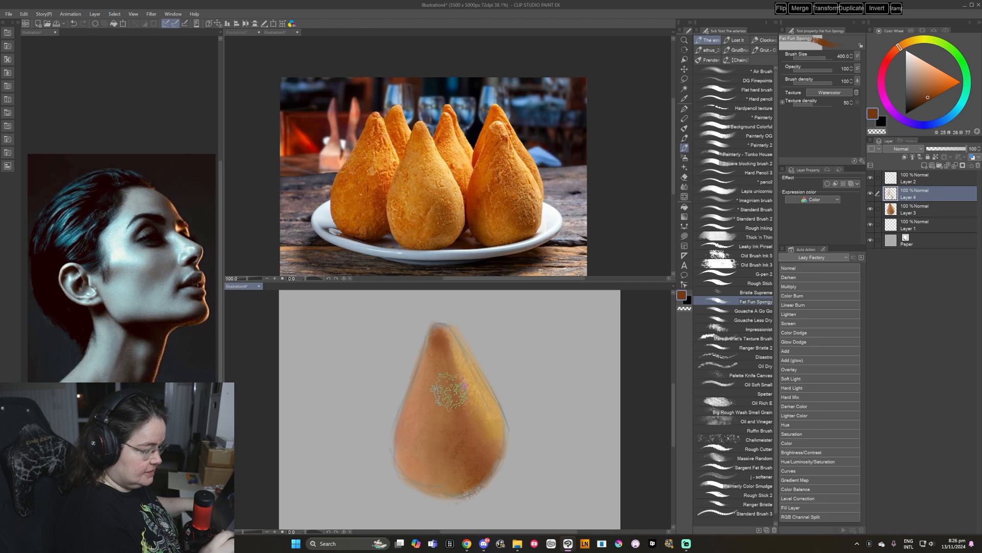
On another new layer, add fine marks near the teardrop's tip with the pencil brush in sampled browns, enlarging it to size 12.
{"action": "left_click", "coordinate": [925, 165]}
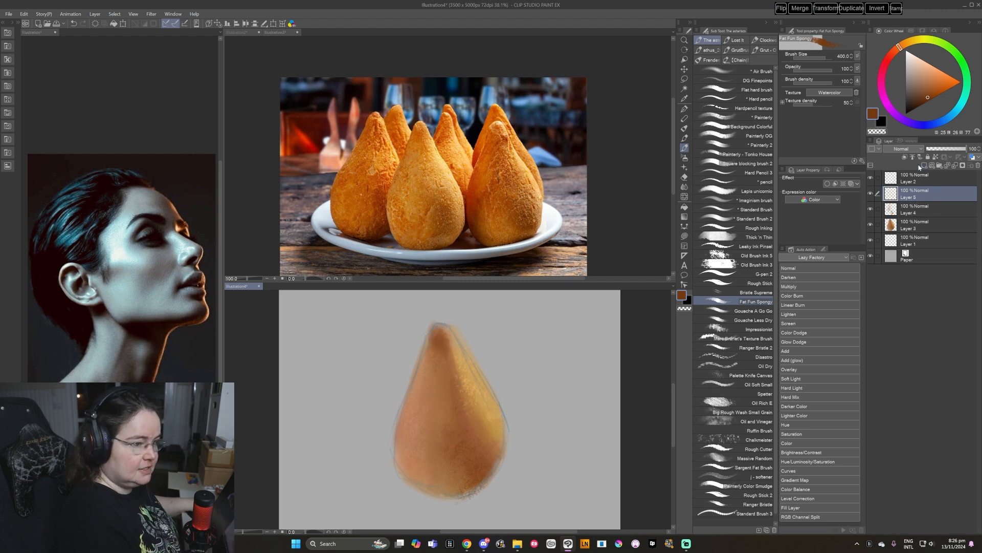
{"action": "left_click", "coordinate": [738, 182]}
{"action": "key", "text": "bracketright"}
{"action": "key", "text": "bracketright"}
{"action": "left_click", "coordinate": [446, 343], "text": "alt"}
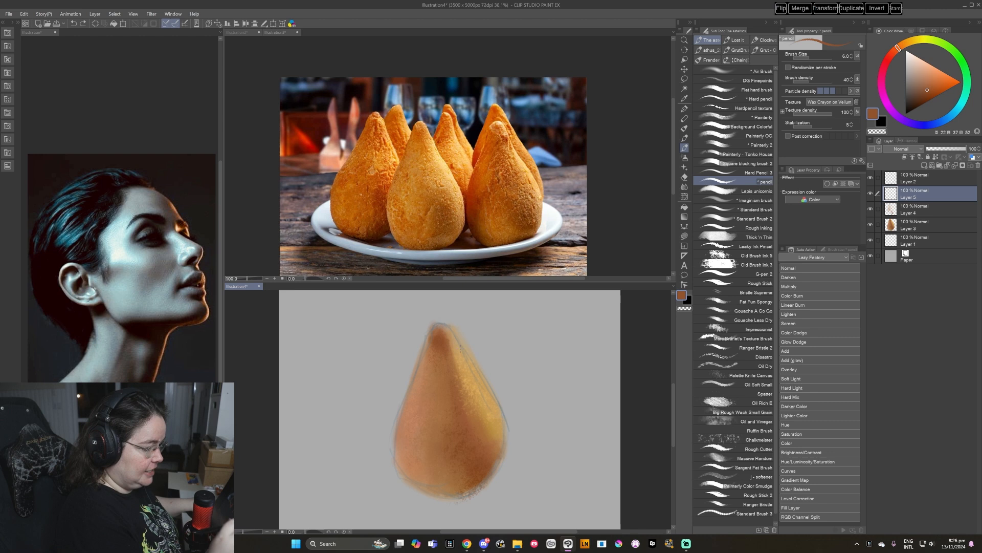
{"action": "key", "text": "bracketright"}
{"action": "key", "text": "bracketright"}
{"action": "key", "text": "bracketright"}
{"action": "key", "text": "bracketright"}
{"action": "left_click", "coordinate": [447, 343], "text": "alt"}
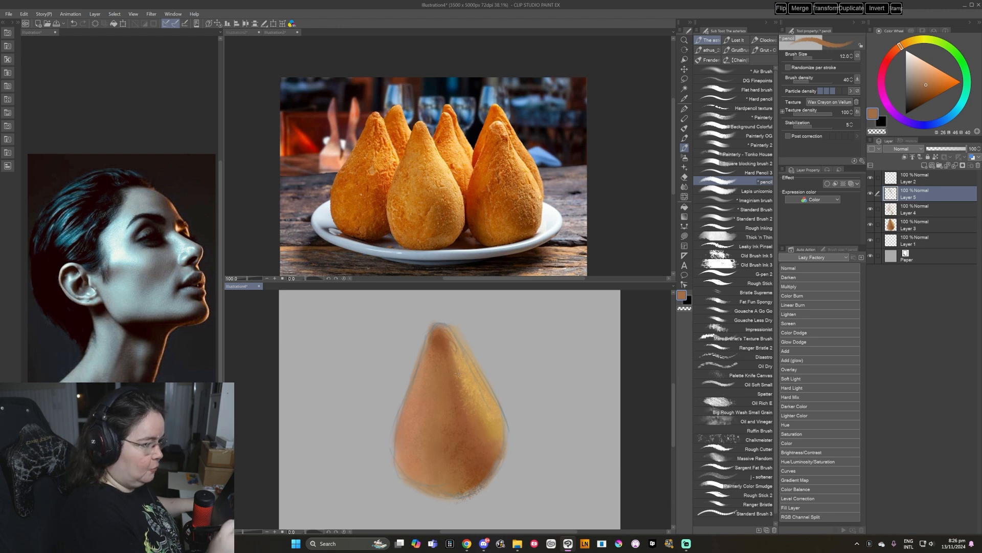
Add fine pencil marks at size 12 down the teardrop's lit side and lower right shadow edge in sampled ochres and browns.
{"action": "left_click", "coordinate": [458, 357], "text": "alt"}
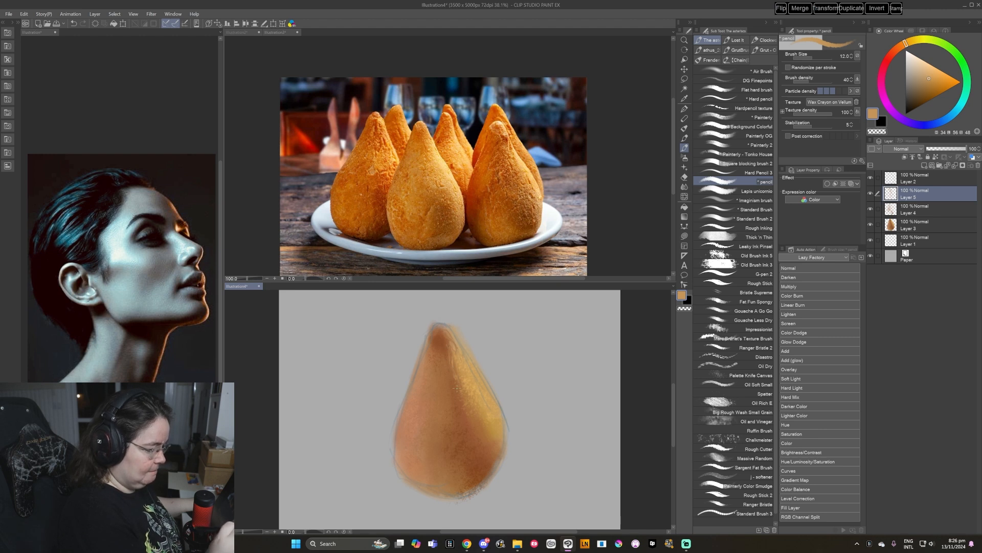
{"action": "left_click", "coordinate": [476, 405], "text": "alt"}
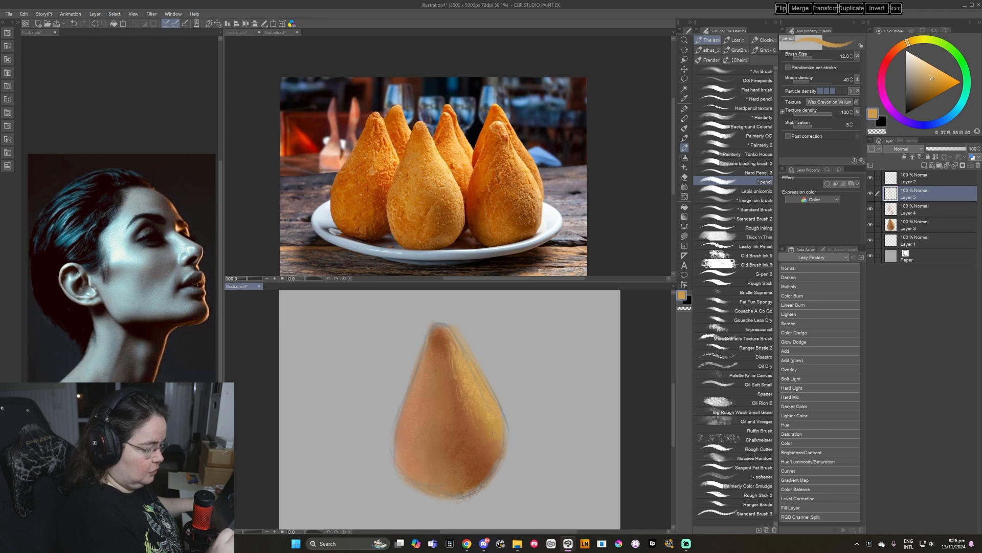
{"action": "left_click_drag", "start_coordinate": [522, 416], "coordinate": [521, 411]}
{"action": "left_click", "coordinate": [482, 433], "text": "alt"}
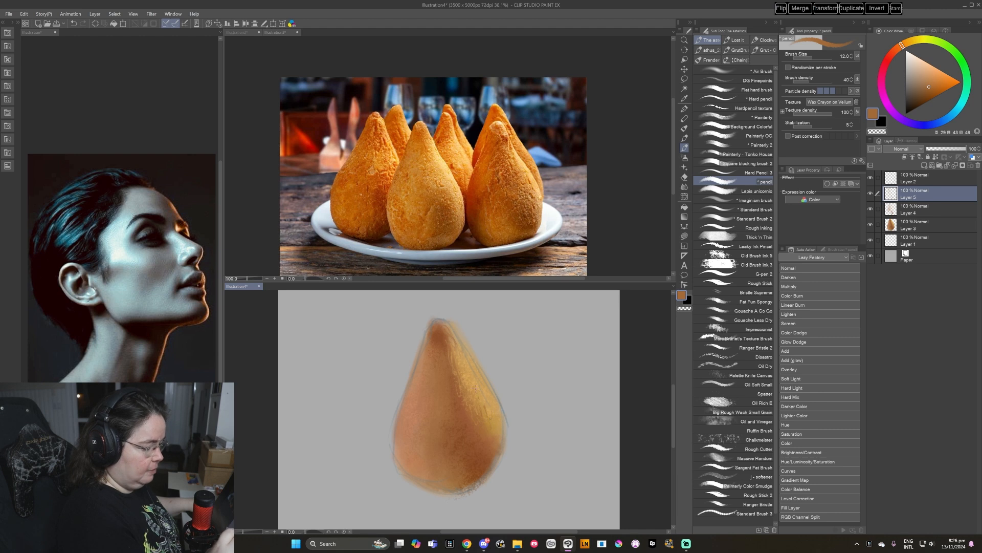
{"action": "left_click", "coordinate": [482, 420], "text": "alt"}
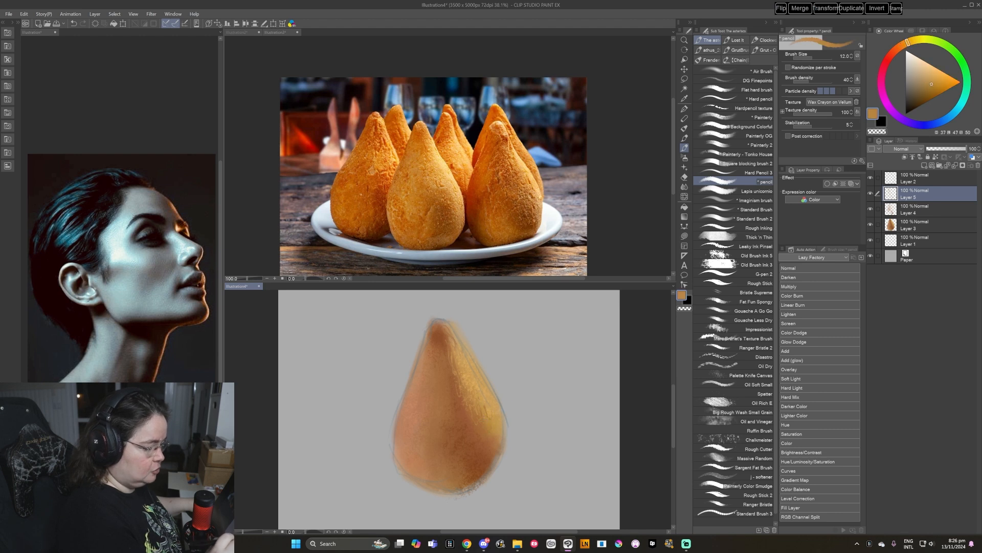
{"action": "left_click", "coordinate": [494, 426], "text": "alt"}
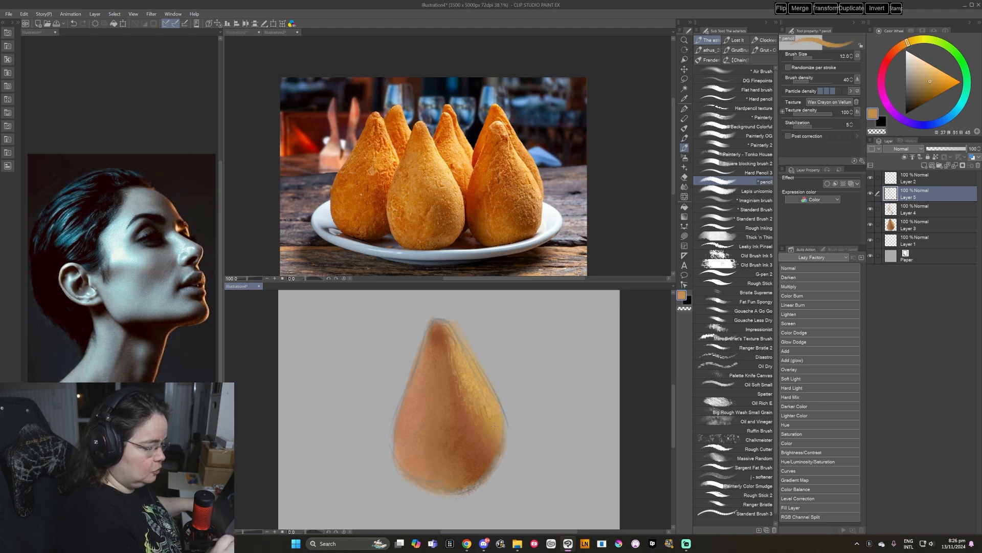
{"action": "left_click_drag", "start_coordinate": [423, 405], "coordinate": [420, 394]}
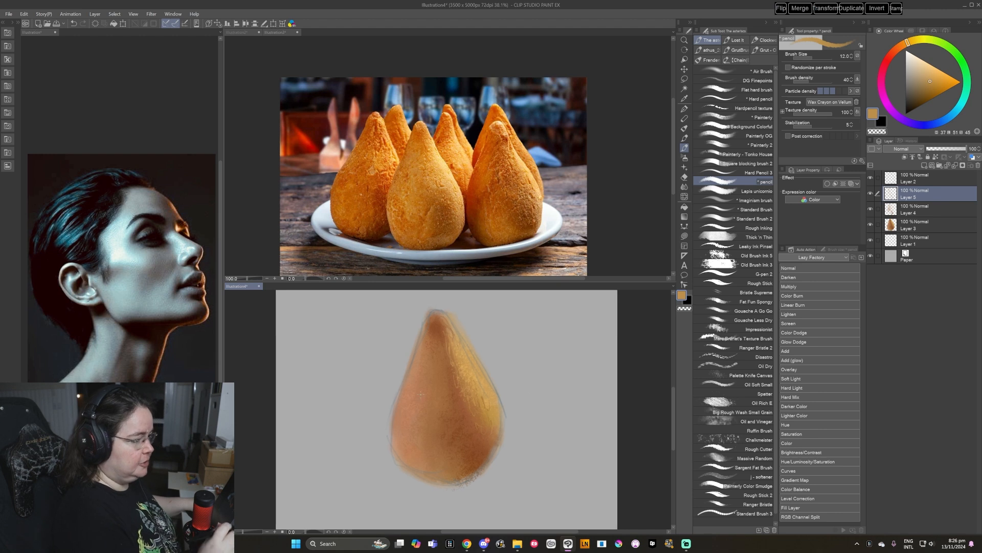
Enlarge the pencil to size 15 and add small texture marks across the teardrop's shadow side in sampled reddish browns.
{"action": "key", "text": "bracketright"}
{"action": "left_click", "coordinate": [415, 416], "text": "alt"}
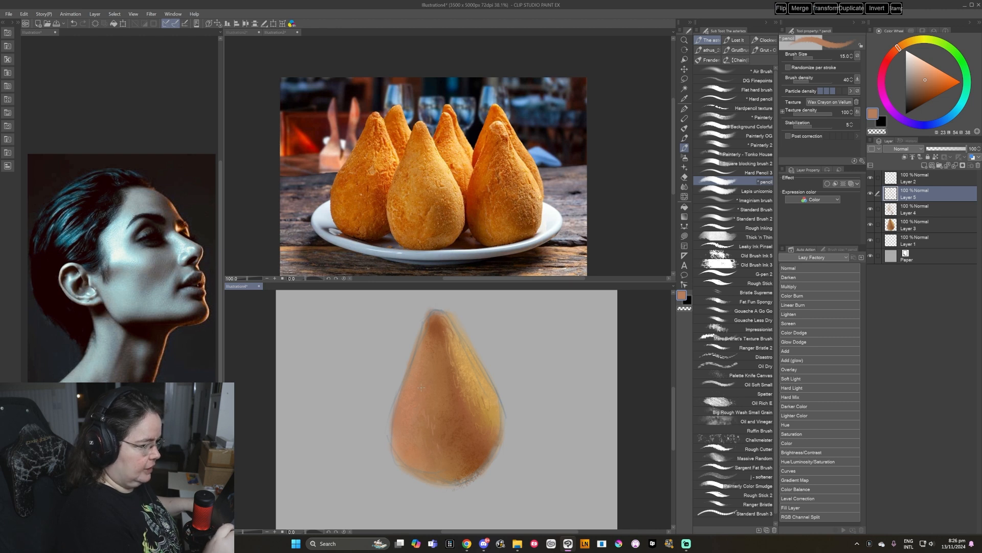
{"action": "left_click", "coordinate": [428, 361], "text": "alt"}
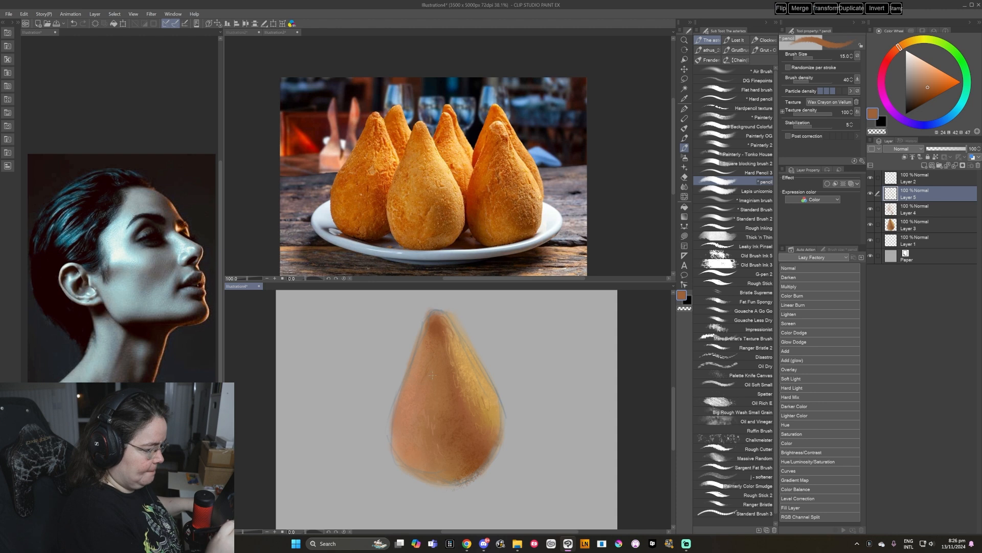
{"action": "left_click", "coordinate": [426, 410], "text": "alt"}
{"action": "left_click", "coordinate": [430, 426], "text": "alt"}
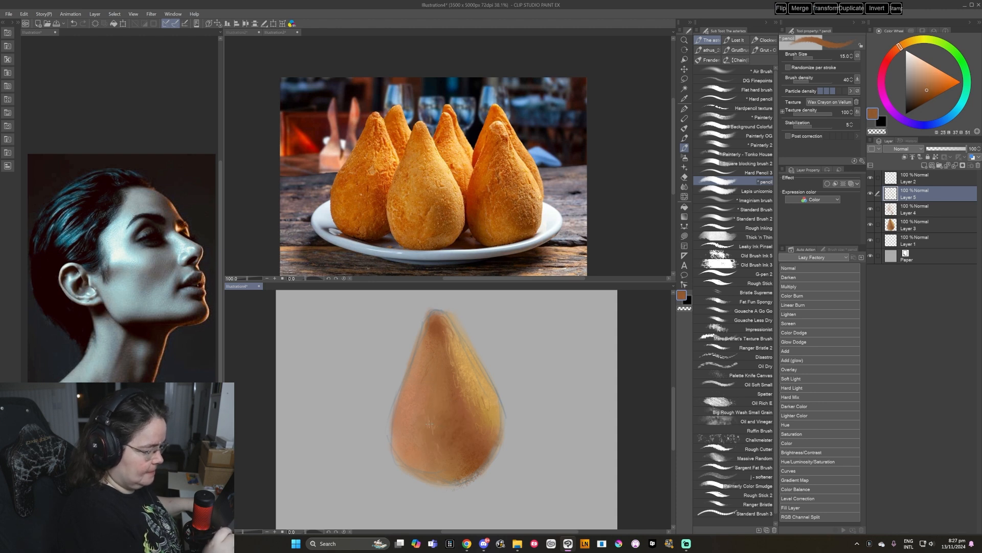
{"action": "left_click", "coordinate": [454, 435], "text": "alt"}
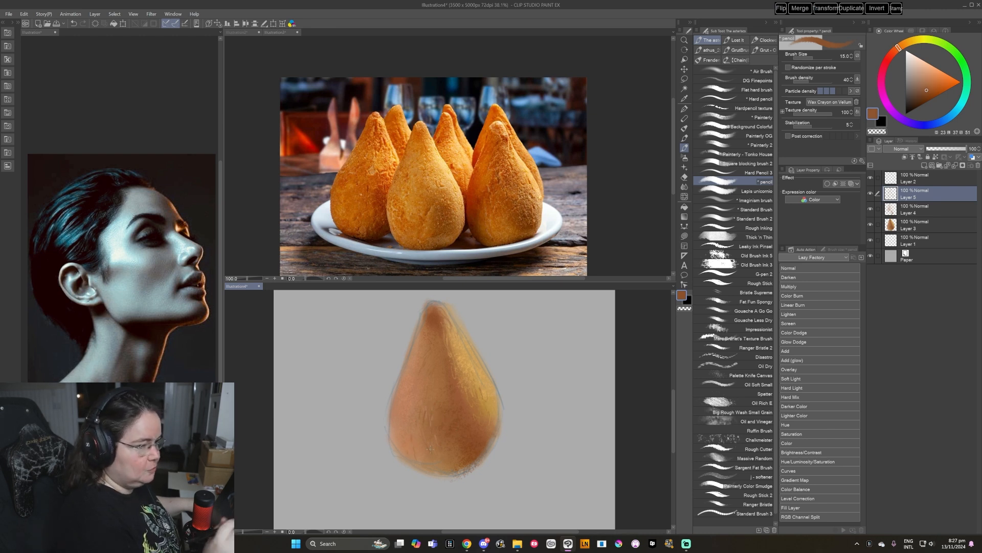
Brush texture over the teardrop's body with the Casca de arvore brush at size 700 in the sampled brown.
{"action": "left_click", "coordinate": [684, 138]}
{"action": "left_click", "coordinate": [735, 158]}
{"action": "key", "text": "bracketright"}
{"action": "key", "text": "bracketright"}
{"action": "mouse_move", "coordinate": [445, 464]}
{"action": "left_mouse_down"}
{"action": "mouse_move", "coordinate": [426, 442]}
{"action": "mouse_move", "coordinate": [435, 462]}
{"action": "mouse_move", "coordinate": [418, 445]}
{"action": "mouse_move", "coordinate": [432, 455]}
{"action": "mouse_move", "coordinate": [417, 450]}
{"action": "mouse_move", "coordinate": [442, 452]}
{"action": "mouse_move", "coordinate": [427, 446]}
{"action": "mouse_move", "coordinate": [452, 449]}
{"action": "mouse_move", "coordinate": [474, 433]}
{"action": "mouse_move", "coordinate": [474, 417]}
{"action": "mouse_move", "coordinate": [437, 395]}
{"action": "left_mouse_up"}
{"action": "left_click_drag", "start_coordinate": [510, 392], "coordinate": [507, 383]}
Set the new layer to Overlay and brush a sampled golden ochre down the teardrop's lit side at size 400.
{"action": "left_click", "coordinate": [897, 150]}
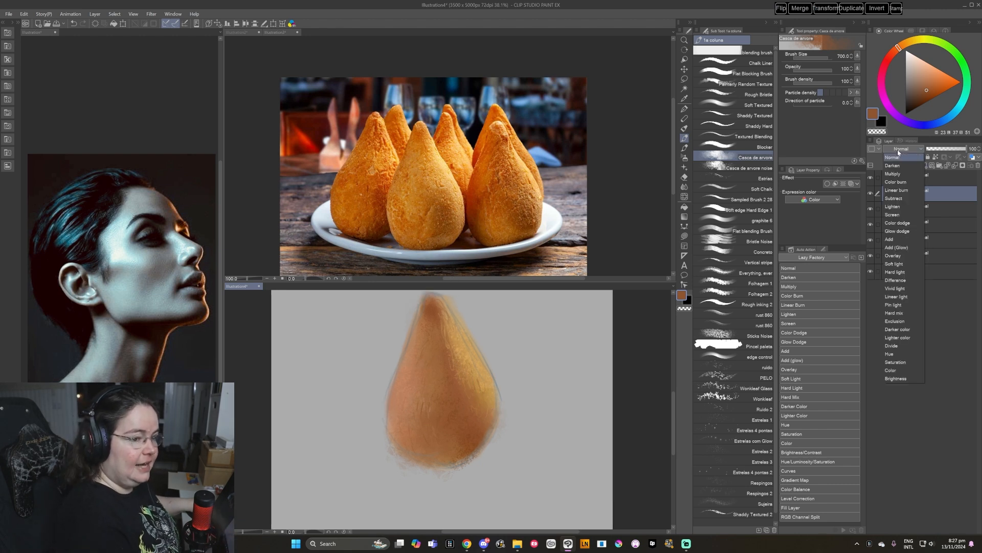
{"action": "left_click", "coordinate": [893, 256]}
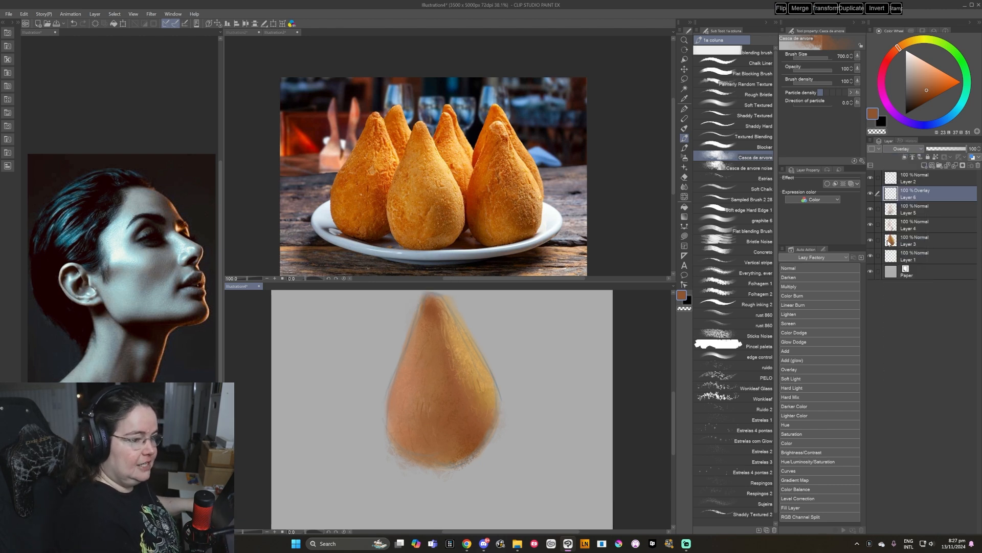
{"action": "left_click", "coordinate": [459, 342], "text": "alt"}
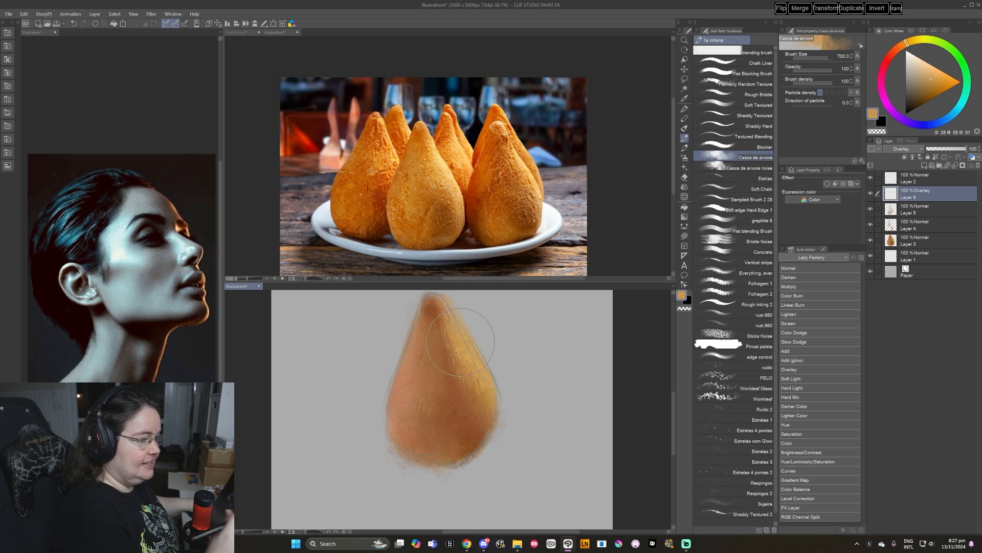
{"action": "key", "text": "bracketleft"}
{"action": "key", "text": "bracketleft"}
{"action": "key", "text": "bracketleft"}
{"action": "mouse_move", "coordinate": [443, 308]}
{"action": "left_mouse_down"}
{"action": "mouse_move", "coordinate": [455, 383]}
{"action": "mouse_move", "coordinate": [491, 419]}
{"action": "left_mouse_up"}
{"action": "left_click_drag", "start_coordinate": [453, 331], "coordinate": [482, 419]}
{"action": "left_click_drag", "start_coordinate": [468, 361], "coordinate": [481, 401]}
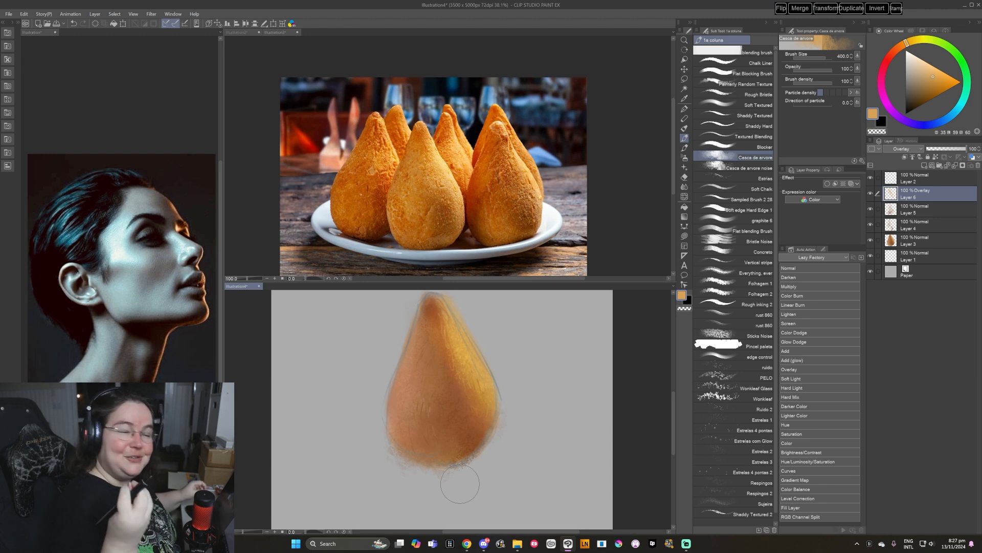
Warm the teardrop's shadow side with a reddish orange at size 500, and brush a darker tone down its middle at size 300.
{"action": "left_click_drag", "start_coordinate": [907, 43], "coordinate": [897, 49]}
{"action": "left_click", "coordinate": [924, 81]}
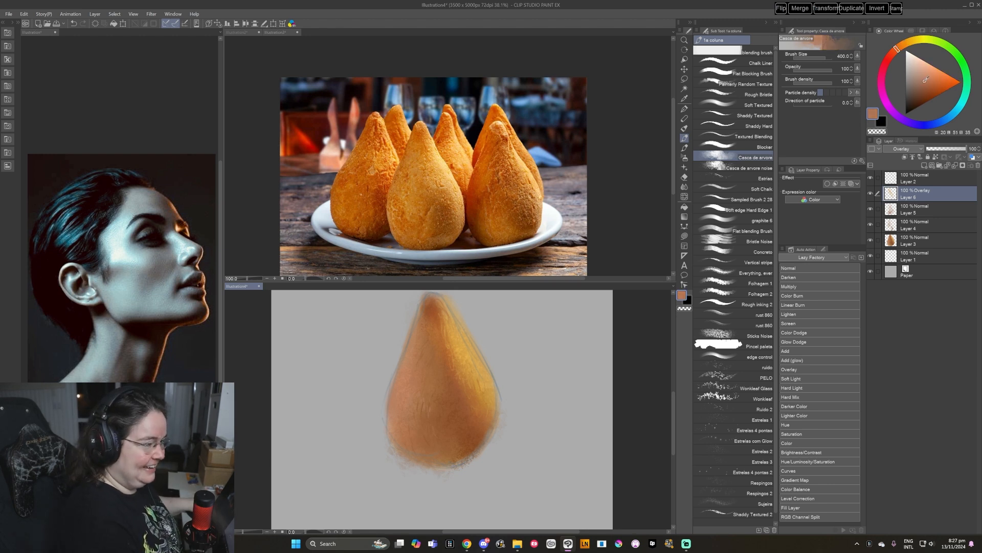
{"action": "key", "text": "bracketright"}
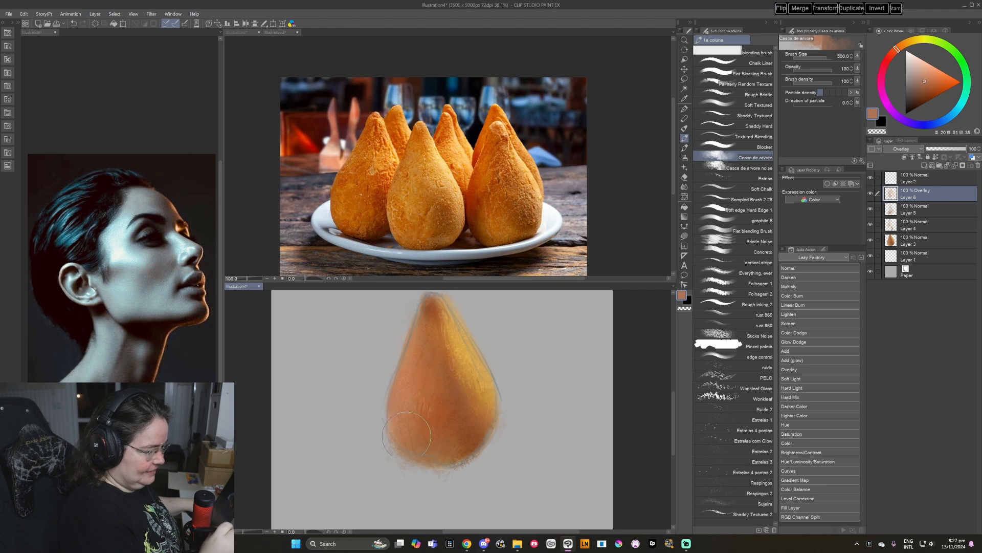
{"action": "left_click", "coordinate": [923, 85]}
{"action": "key", "text": "bracketleft"}
{"action": "key", "text": "bracketleft"}
{"action": "left_click_drag", "start_coordinate": [436, 338], "coordinate": [461, 439]}
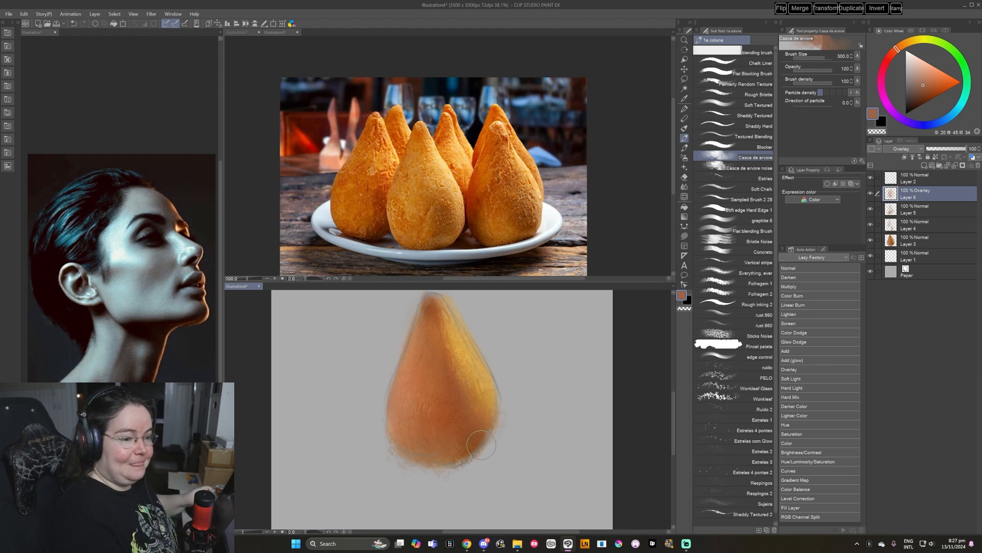
On a new Normal layer, add pale yellow pencil highlights at size 15 near the teardrop's tip and down its lit side.
{"action": "left_click", "coordinate": [925, 166]}
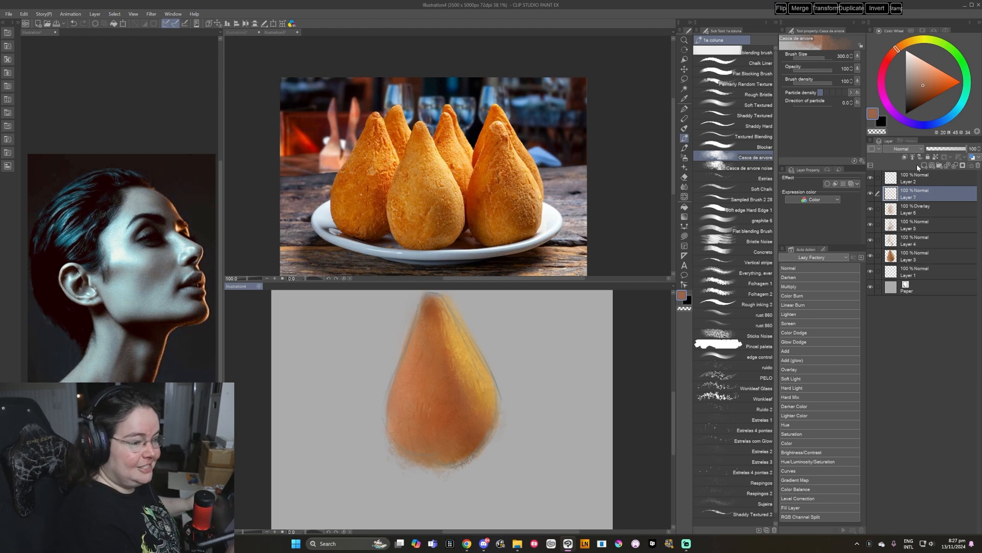
{"action": "left_click", "coordinate": [684, 148]}
{"action": "left_click", "coordinate": [911, 53]}
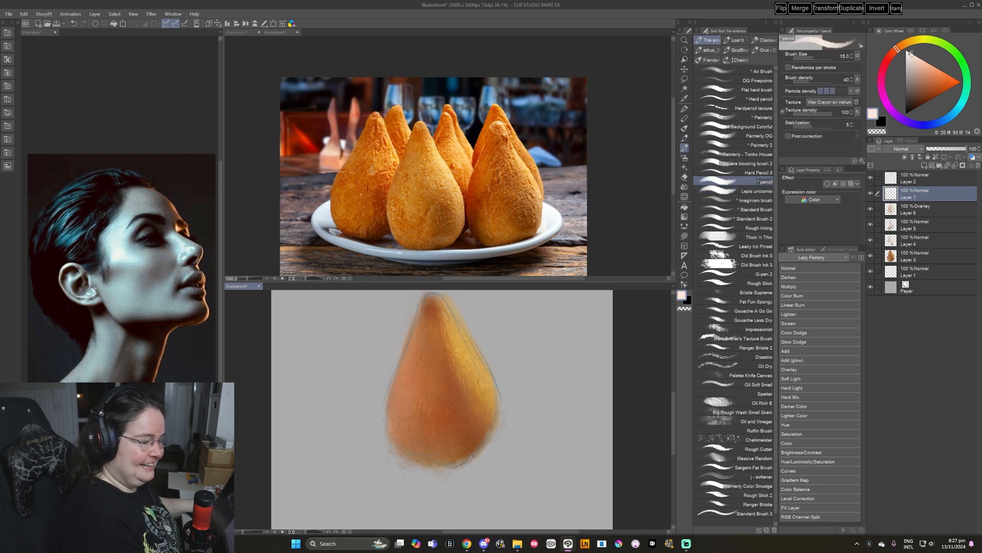
{"action": "left_click", "coordinate": [460, 342], "text": "alt"}
{"action": "left_click", "coordinate": [922, 64]}
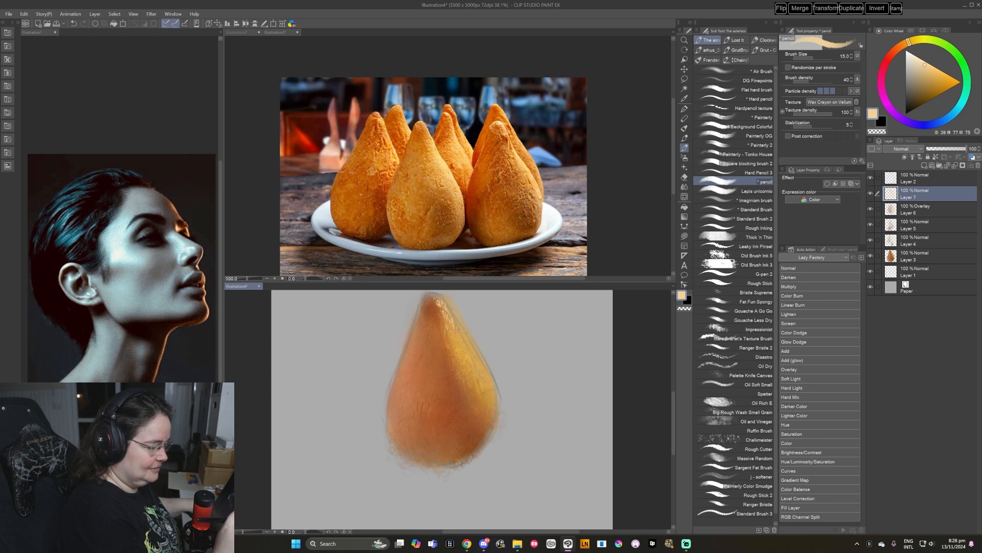
{"action": "left_click_drag", "start_coordinate": [534, 452], "coordinate": [535, 451]}
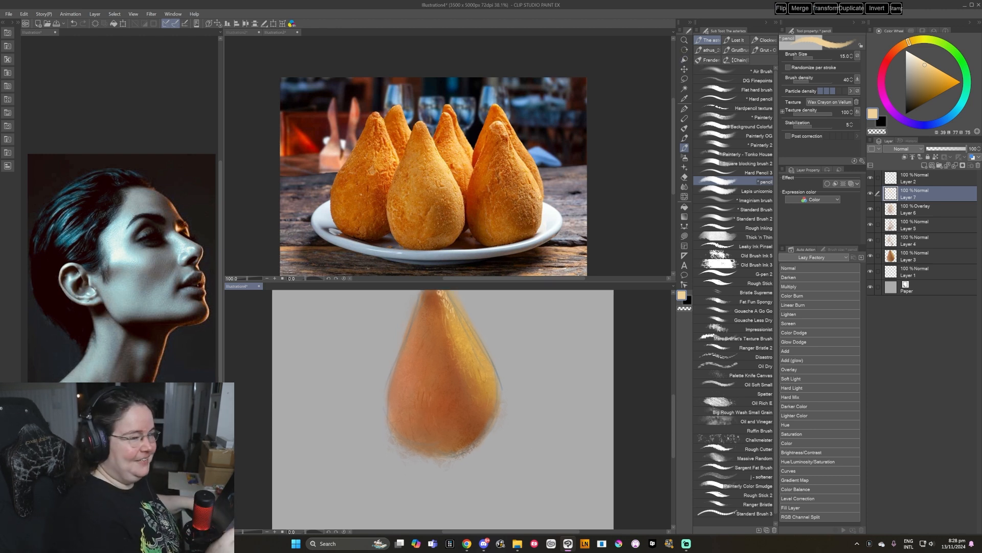
Lasso a long, flat oval beneath the teardrop's base as the area for its cast shadow.
{"action": "left_click", "coordinate": [685, 80]}
{"action": "left_click_drag", "start_coordinate": [479, 392], "coordinate": [482, 379]}
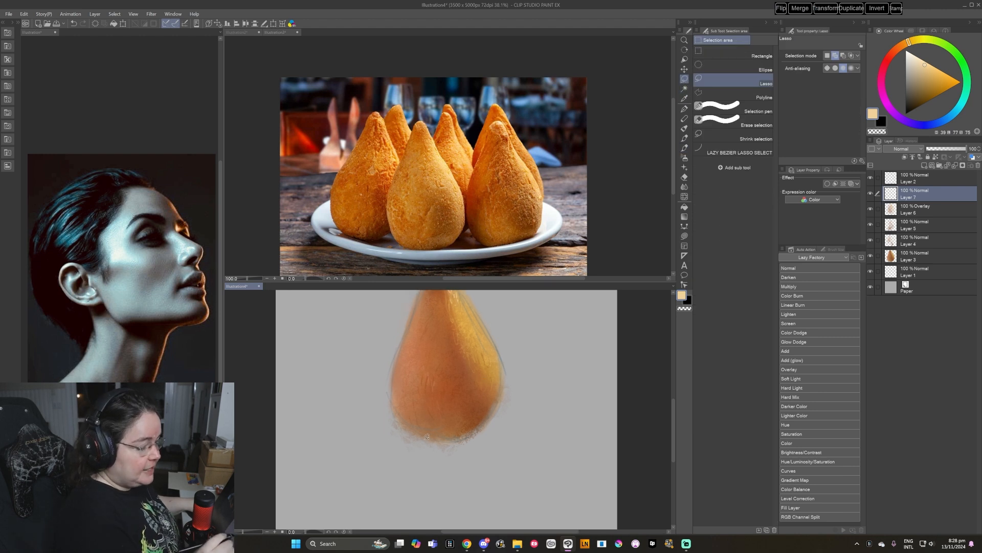
{"action": "mouse_move", "coordinate": [362, 455]}
{"action": "left_mouse_down"}
{"action": "mouse_move", "coordinate": [425, 459]}
{"action": "mouse_move", "coordinate": [478, 448]}
{"action": "mouse_move", "coordinate": [430, 437]}
{"action": "left_mouse_up"}
Fill the selected oval with a soft cast shadow using the Air Brush in dark brown at size 600, and clear the selection.
{"action": "key", "text": "b"}
{"action": "left_click", "coordinate": [718, 70]}
{"action": "left_click", "coordinate": [916, 95]}
{"action": "key", "text": "bracketright"}
{"action": "key", "text": "bracketright"}
{"action": "key", "text": "bracketright"}
{"action": "key", "text": "bracketright"}
{"action": "key", "text": "bracketright"}
{"action": "key", "text": "bracketright"}
{"action": "key", "text": "bracketright"}
{"action": "key", "text": "bracketright"}
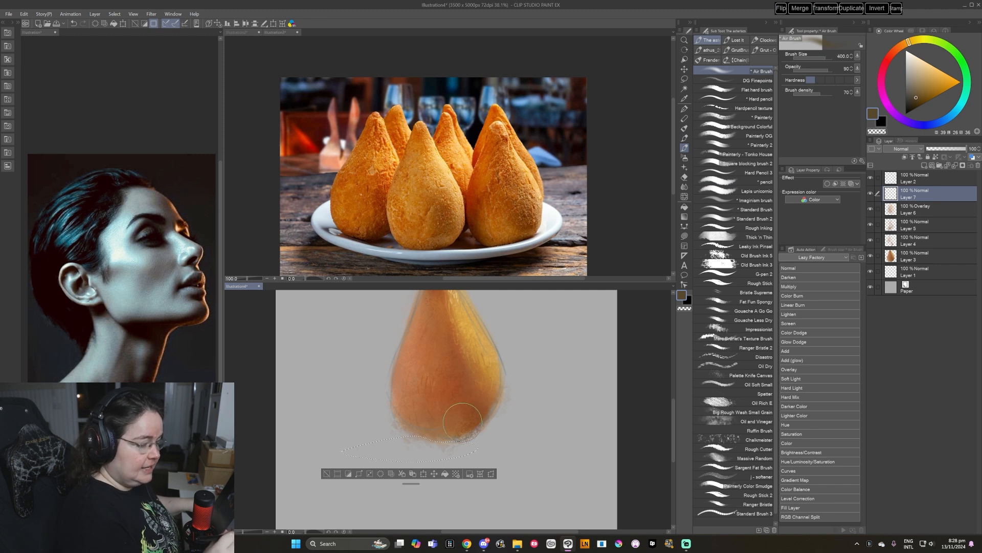
{"action": "mouse_move", "coordinate": [424, 439]}
{"action": "left_mouse_down"}
{"action": "mouse_move", "coordinate": [469, 439]}
{"action": "mouse_move", "coordinate": [379, 443]}
{"action": "mouse_move", "coordinate": [484, 429]}
{"action": "mouse_move", "coordinate": [355, 453]}
{"action": "mouse_move", "coordinate": [524, 414]}
{"action": "mouse_move", "coordinate": [536, 426]}
{"action": "mouse_move", "coordinate": [522, 479]}
{"action": "left_mouse_up"}
{"action": "key", "text": "ctrl+d"}
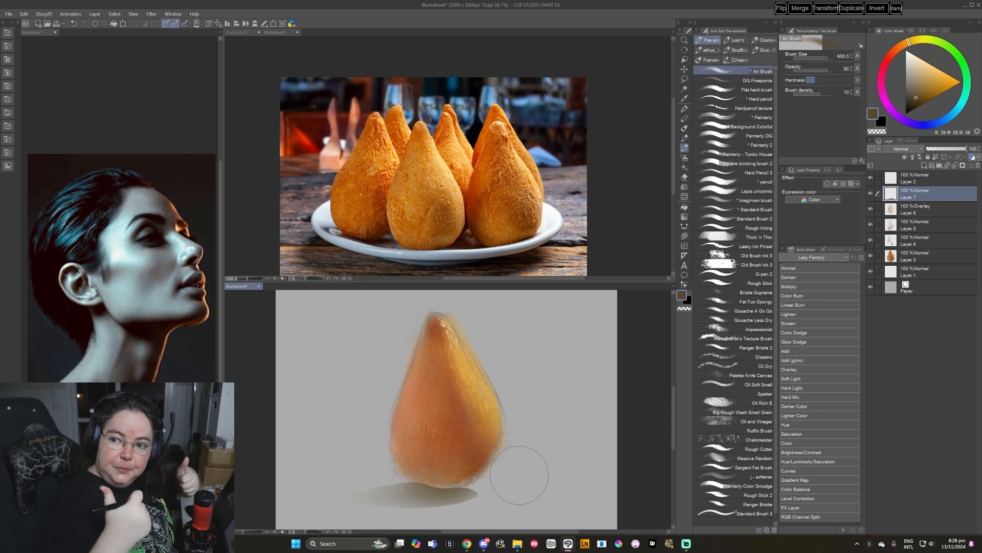
Close the food photo and the teardrop study without saving, leaving the portrait painting open.
{"action": "left_click", "coordinate": [297, 32]}
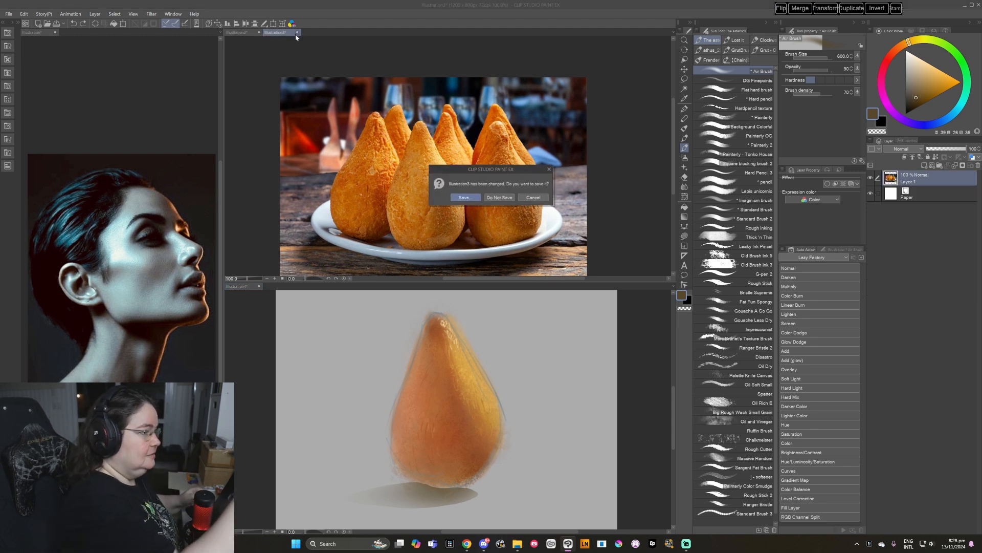
{"action": "left_click", "coordinate": [499, 198]}
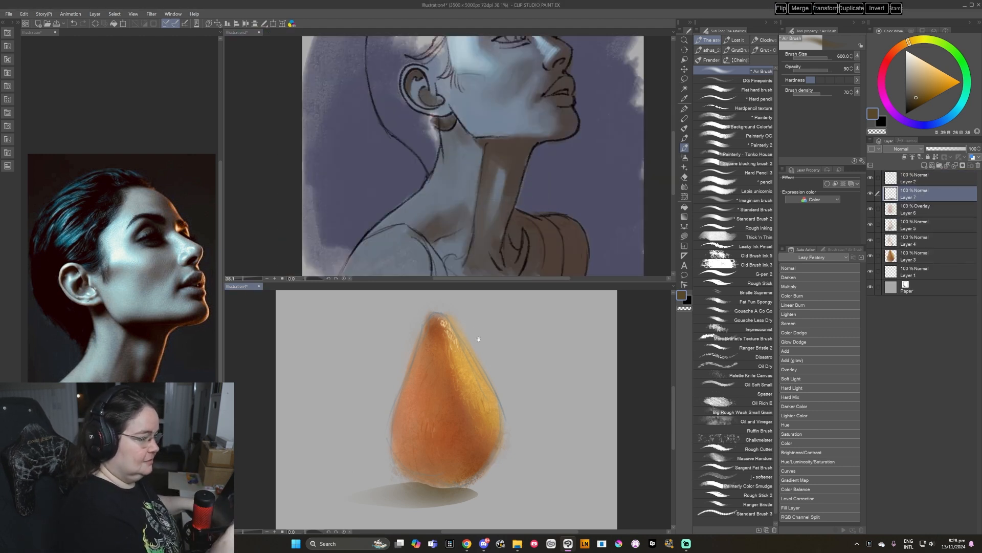
{"action": "left_click", "coordinate": [259, 288]}
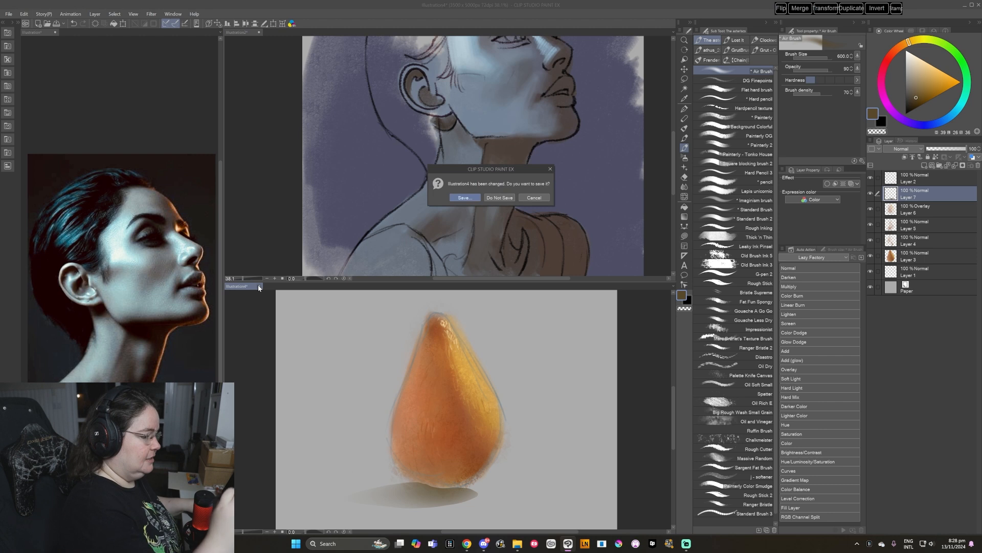
{"action": "left_click", "coordinate": [499, 199]}
{"action": "left_click_drag", "start_coordinate": [472, 416], "coordinate": [452, 426]}
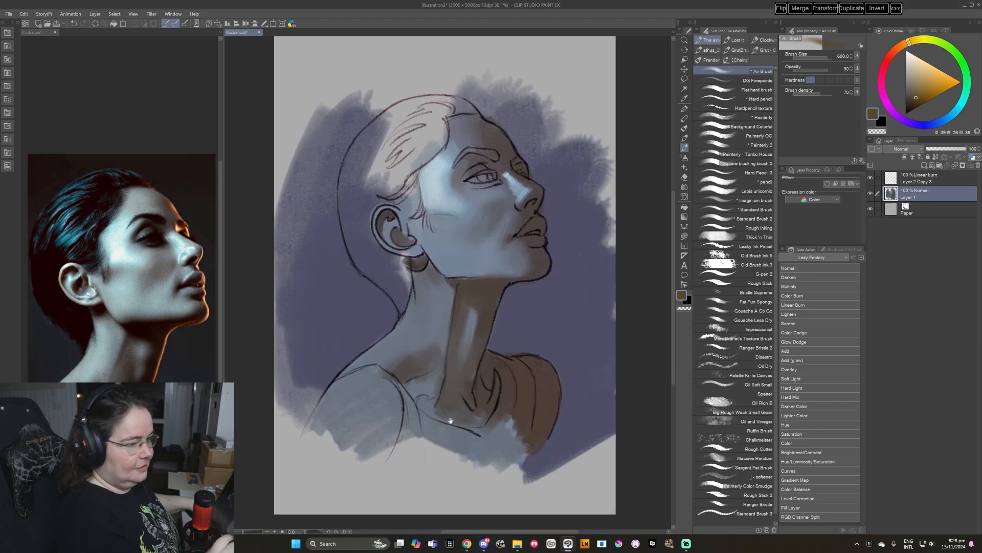
Refine the portrait's lower cheek beside the mouth with Square blocking brush 2 in sampled blue-grey and purple tones, reducing it to size 120.
{"action": "left_click", "coordinate": [734, 164]}
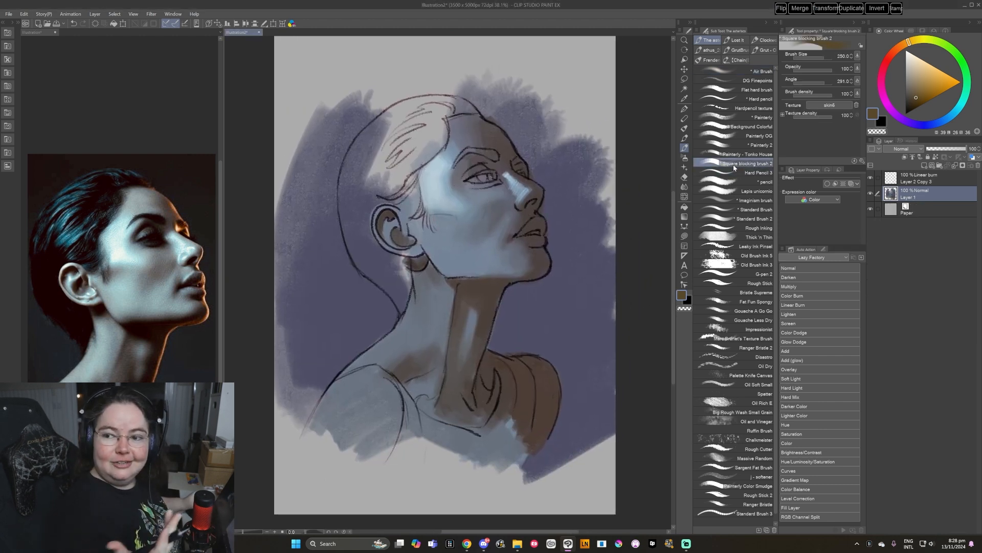
{"action": "left_click_drag", "start_coordinate": [510, 356], "coordinate": [491, 362]}
{"action": "left_click", "coordinate": [498, 226], "text": "alt"}
{"action": "left_click", "coordinate": [489, 243], "text": "alt"}
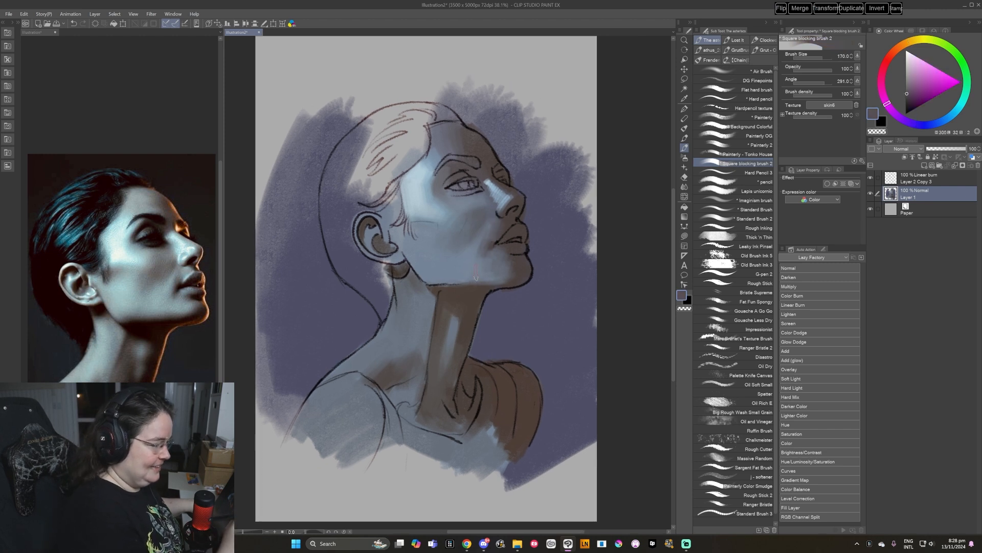
{"action": "key", "text": "bracketleft"}
{"action": "key", "text": "bracketleft"}
{"action": "key", "text": "bracketleft"}
{"action": "key", "text": "bracketleft"}
{"action": "left_click", "coordinate": [475, 246], "text": "alt"}
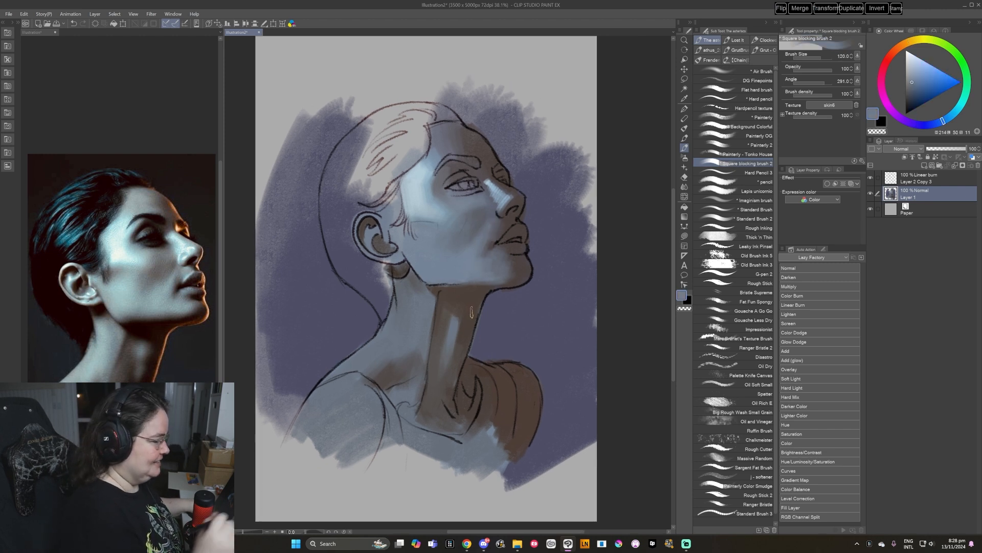
Darken the portrait's lips with a very dark reddish brown using Square blocking brush 2 at size 100.
{"action": "key", "text": "bracketleft"}
{"action": "key", "text": "bracketleft"}
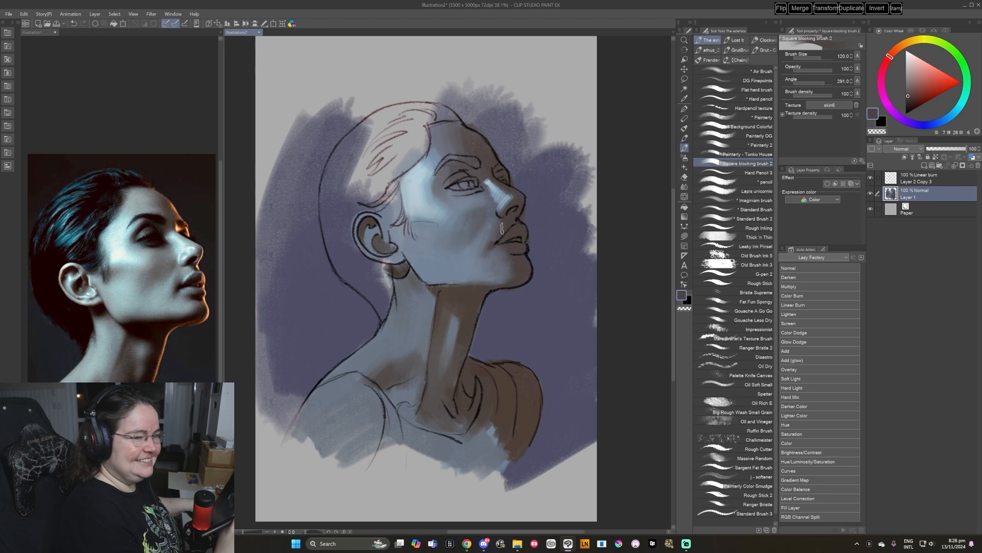
{"action": "left_click", "coordinate": [909, 103]}
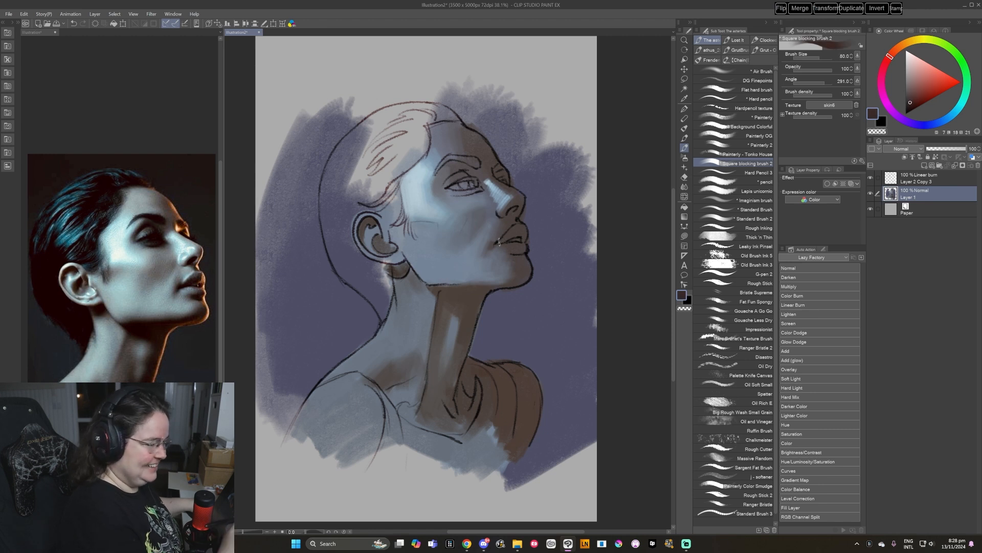
{"action": "key", "text": "bracketright"}
{"action": "left_click", "coordinate": [515, 226], "text": "alt"}
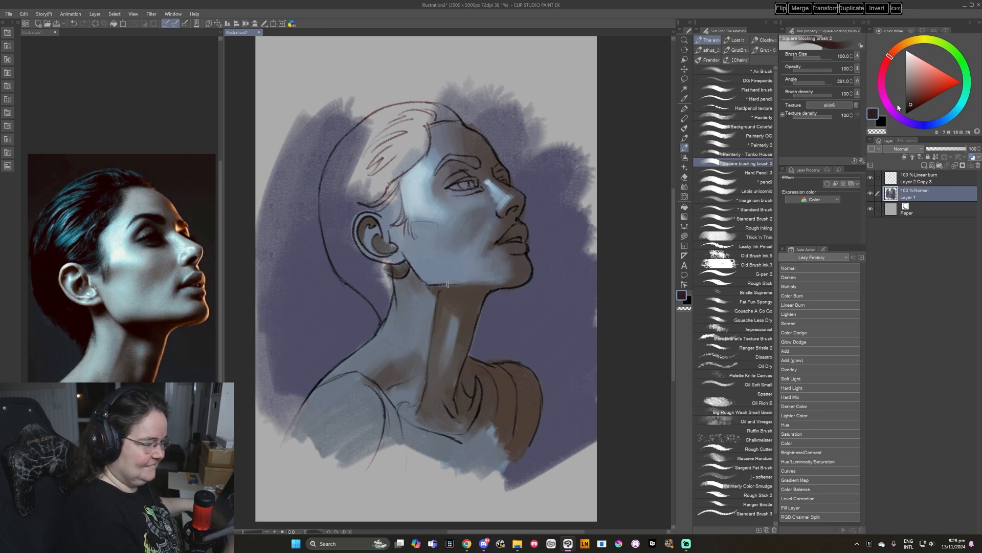
{"action": "mouse_move", "coordinate": [511, 235]}
{"action": "left_mouse_down"}
{"action": "mouse_move", "coordinate": [524, 225]}
{"action": "mouse_move", "coordinate": [522, 250]}
{"action": "left_mouse_up"}
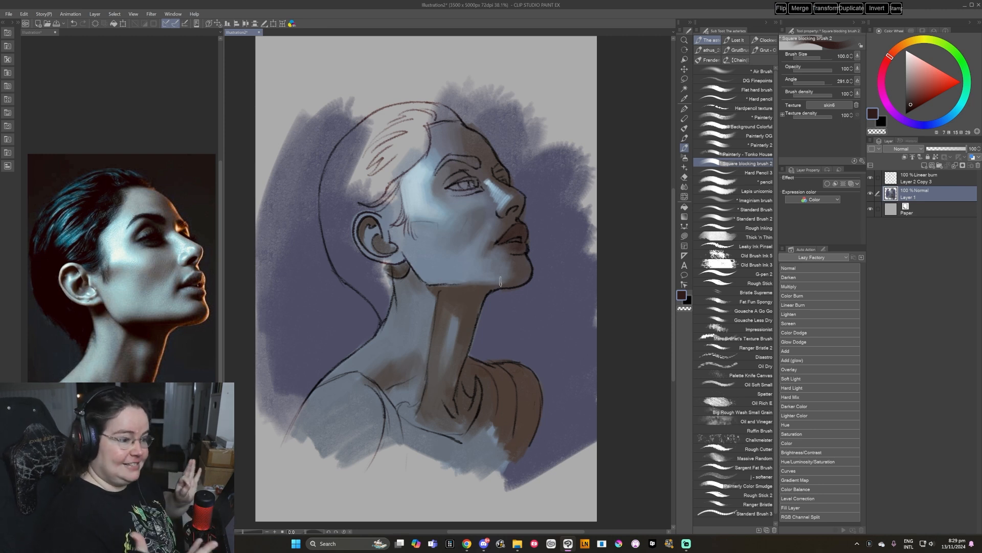
Create a Multiply layer above the portrait base and paint tear streaks down the cheek using Standard Brush 2 at size 50 in sampled pinkish grey.
{"action": "left_click", "coordinate": [925, 166]}
{"action": "left_click", "coordinate": [736, 218]}
{"action": "scroll", "coordinate": [506, 283], "scroll_direction": "up", "scroll_amount": 2}
{"action": "left_click", "coordinate": [511, 325], "text": "alt"}
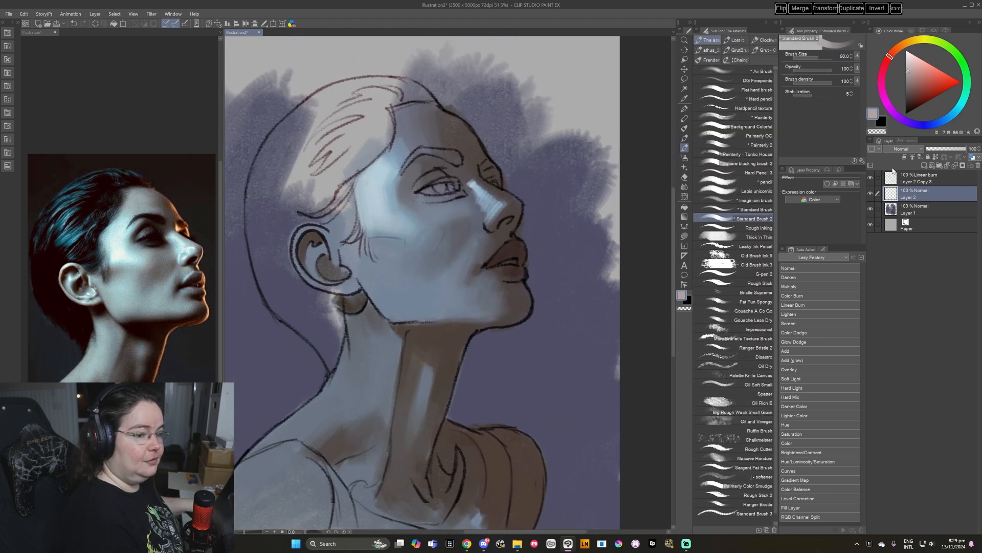
{"action": "left_click", "coordinate": [903, 149]}
{"action": "left_click", "coordinate": [893, 174]}
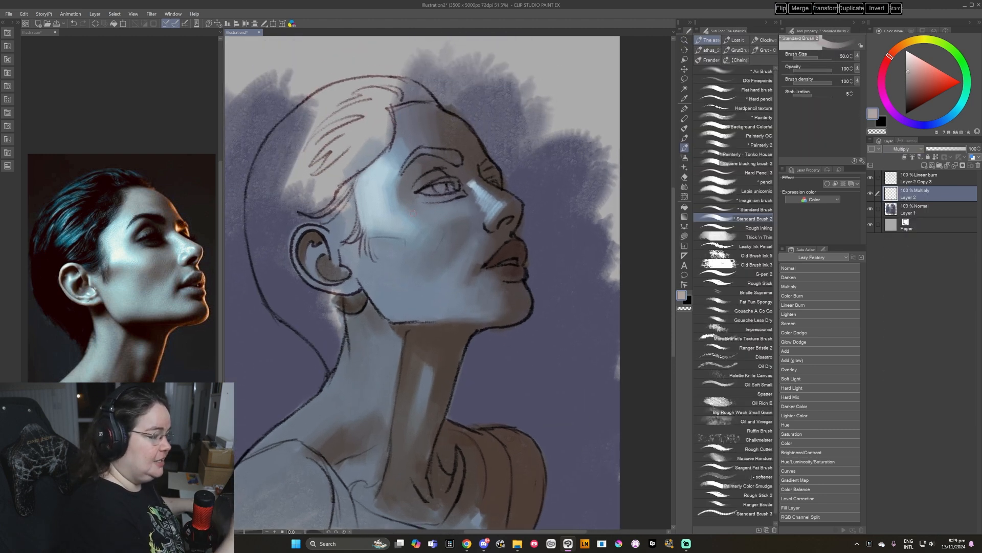
{"action": "left_click_drag", "start_coordinate": [405, 211], "coordinate": [417, 243]}
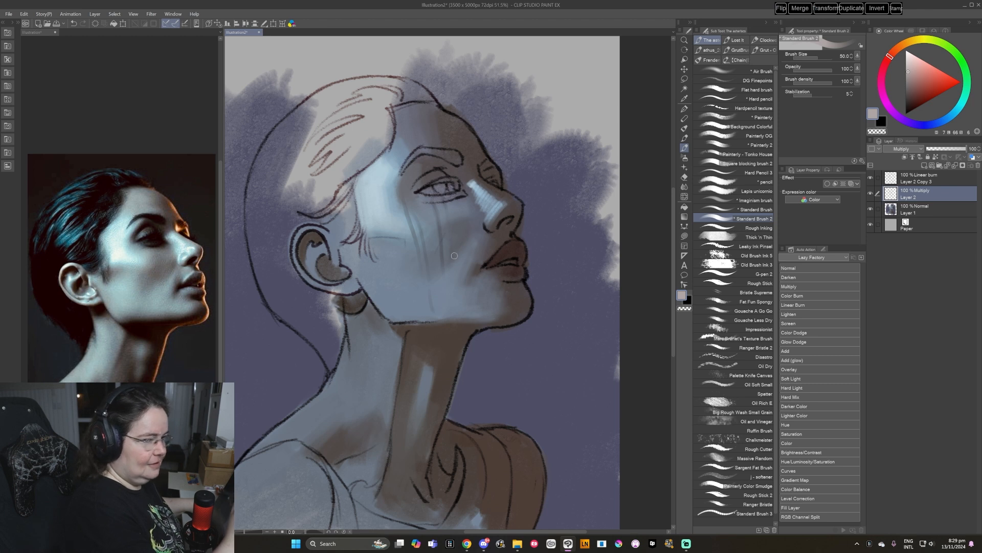
Refine the tear streaks down the cheek in a lighter pinkish grey, reducing Standard Brush 2 to size 40.
{"action": "left_click", "coordinate": [909, 60]}
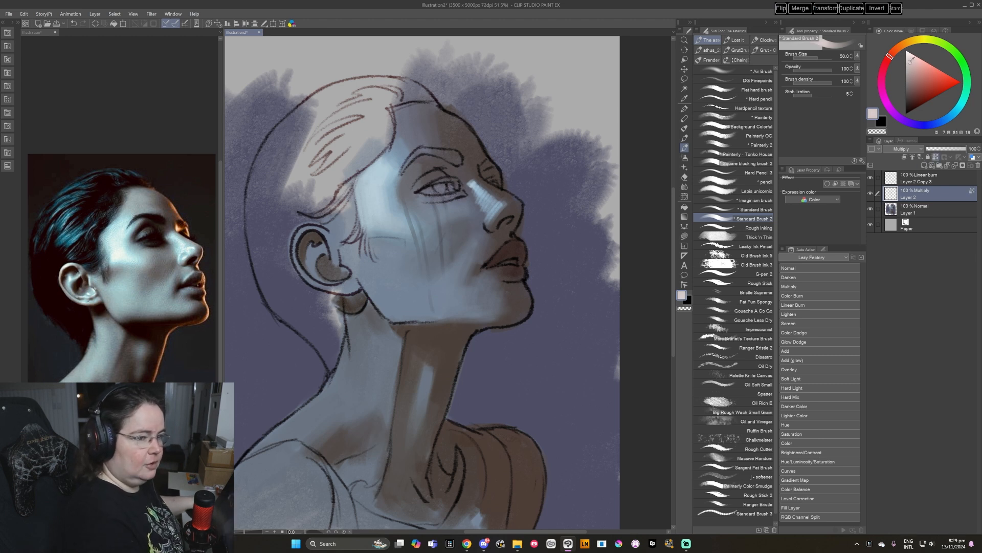
{"action": "left_click", "coordinate": [912, 62]}
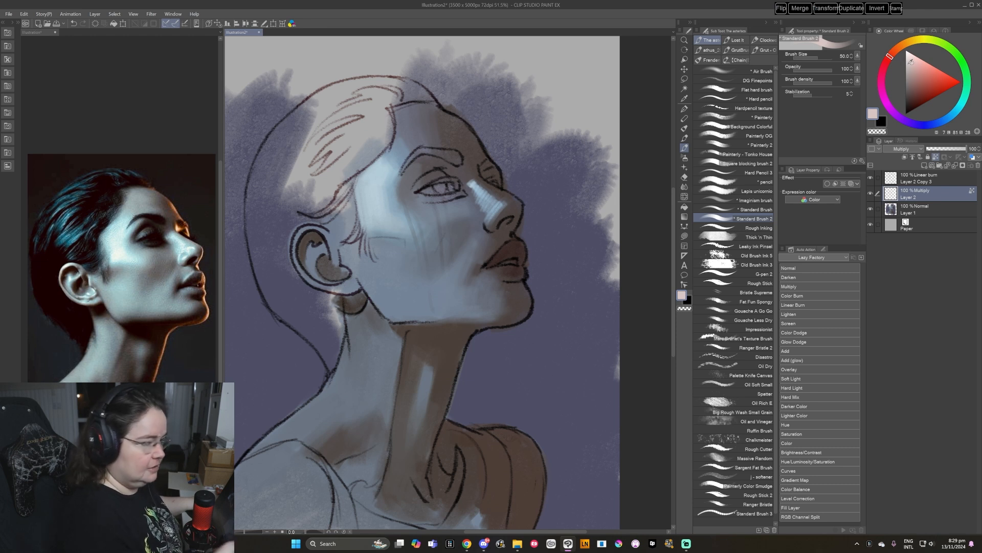
{"action": "left_click", "coordinate": [913, 64]}
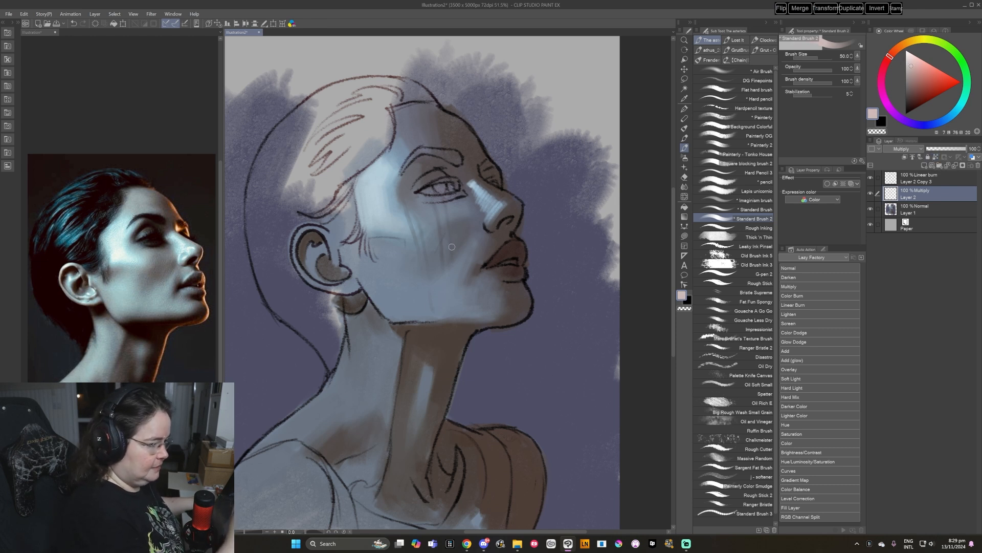
{"action": "key", "text": "["}
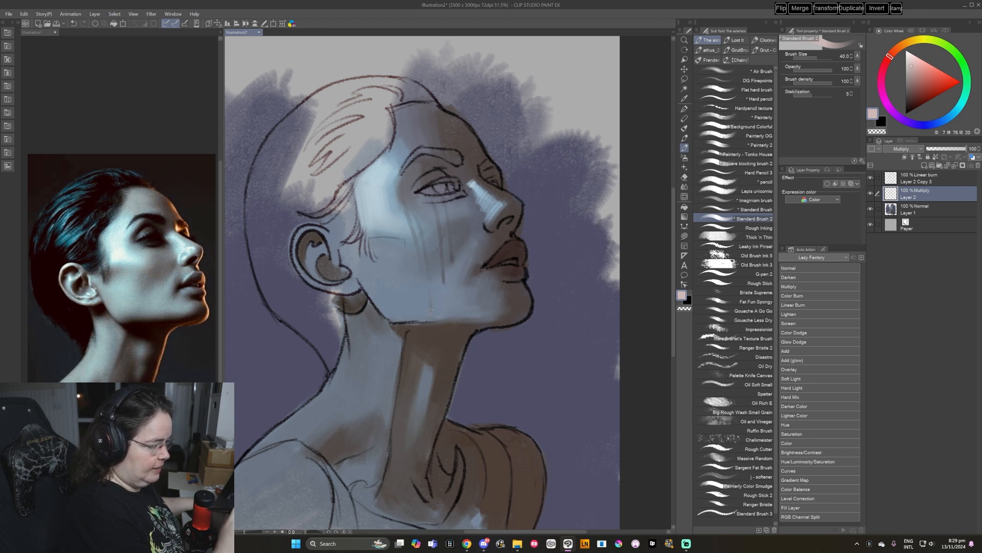
{"action": "left_click_drag", "start_coordinate": [433, 309], "coordinate": [431, 312]}
{"action": "left_click_drag", "start_coordinate": [497, 321], "coordinate": [510, 320]}
{"action": "left_click_drag", "start_coordinate": [483, 369], "coordinate": [481, 386]}
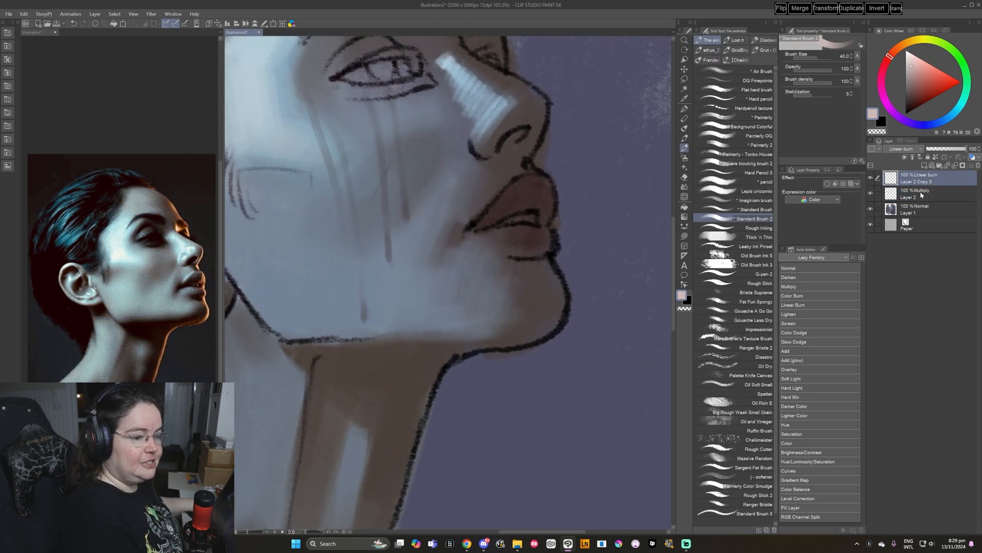
Add a Normal layer above the Multiply layer and draw near-white highlights on the teardrops using the pencil brush at size 7.
{"action": "left_click", "coordinate": [924, 165]}
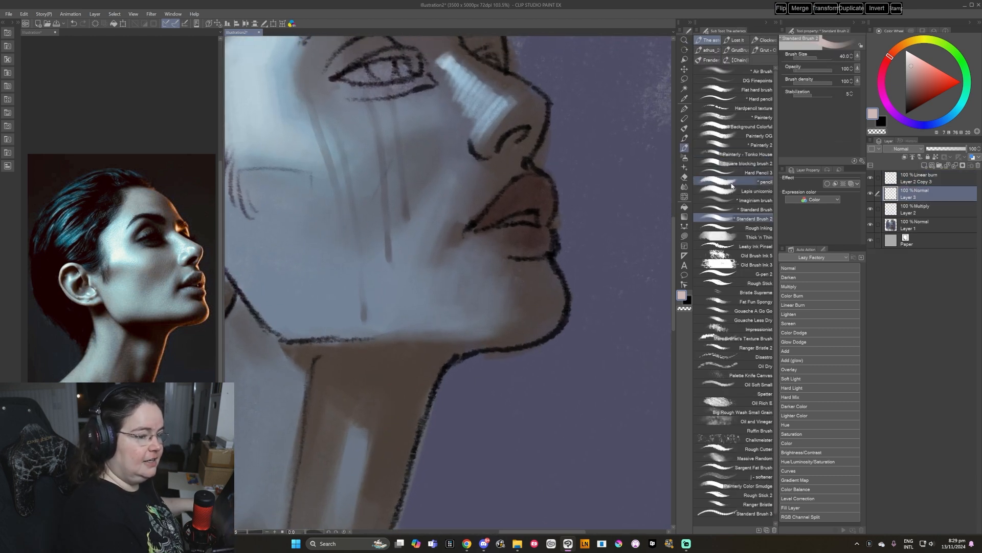
{"action": "left_click", "coordinate": [737, 181]}
{"action": "left_click", "coordinate": [910, 54]}
{"action": "key", "text": "bracketleft"}
{"action": "key", "text": "bracketleft"}
{"action": "key", "text": "bracketleft"}
{"action": "key", "text": "bracketleft"}
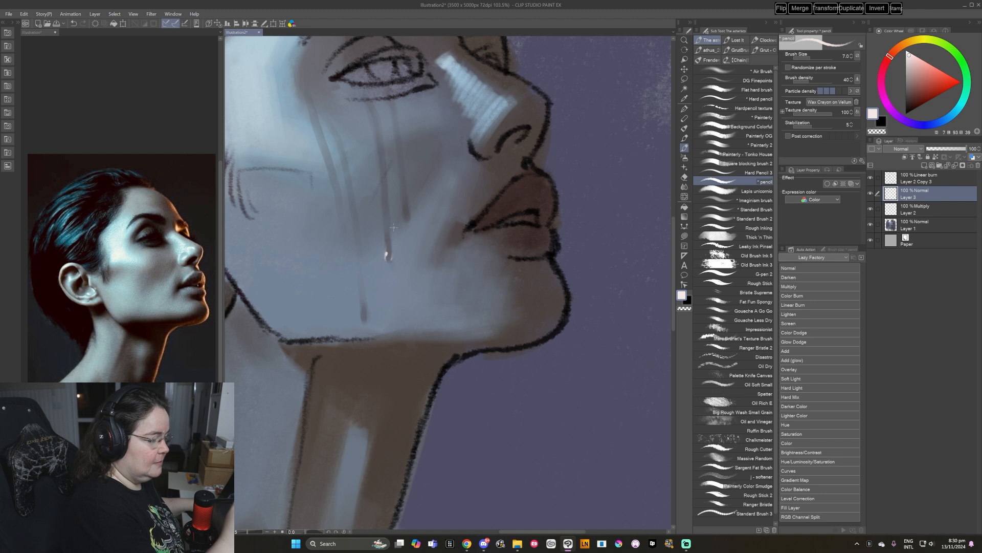
{"action": "left_click_drag", "start_coordinate": [404, 215], "coordinate": [404, 214]}
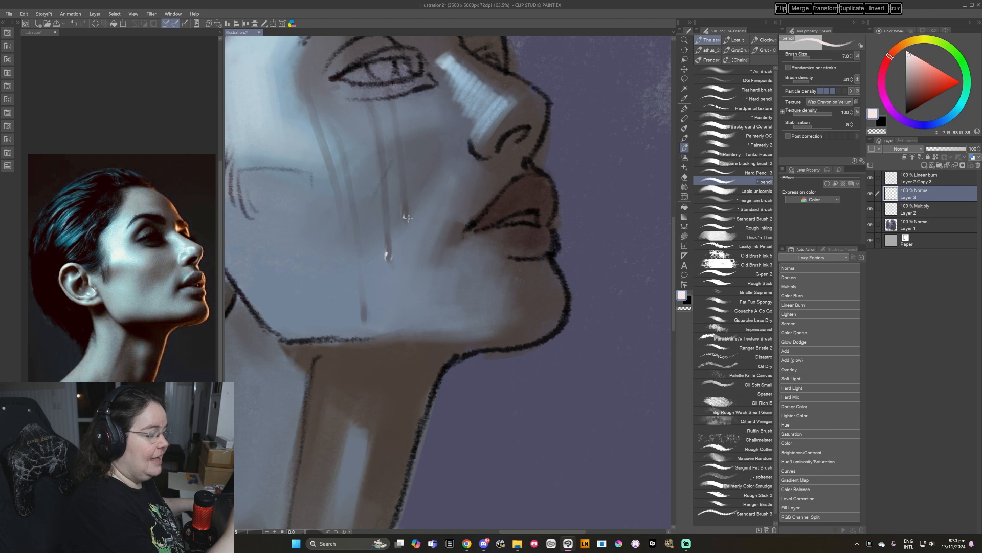
{"action": "left_click_drag", "start_coordinate": [438, 310], "coordinate": [446, 302]}
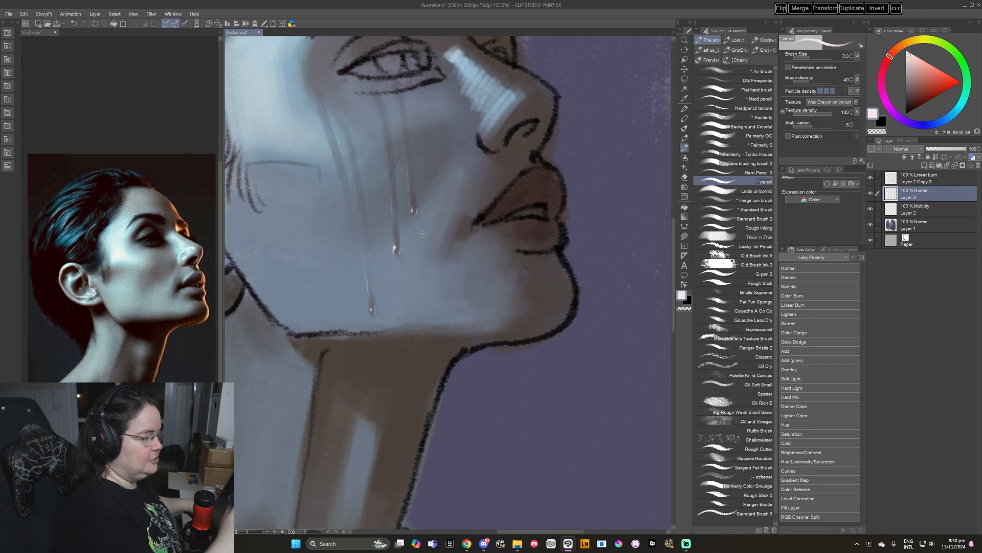
{"action": "left_click_drag", "start_coordinate": [487, 374], "coordinate": [496, 383]}
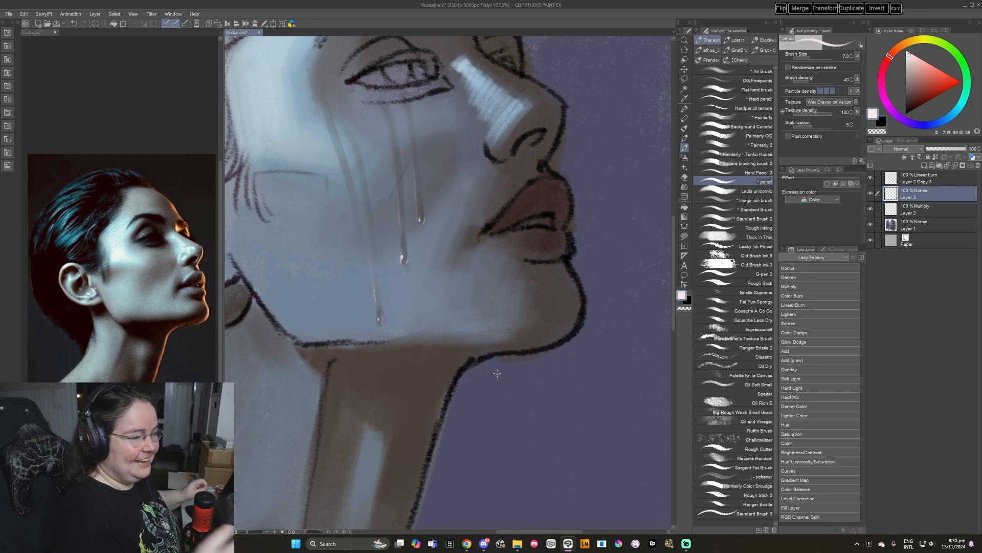
Hide the two tear layers and make Layer 1 the active layer.
{"action": "scroll", "coordinate": [514, 342], "scroll_direction": "down", "scroll_amount": 4}
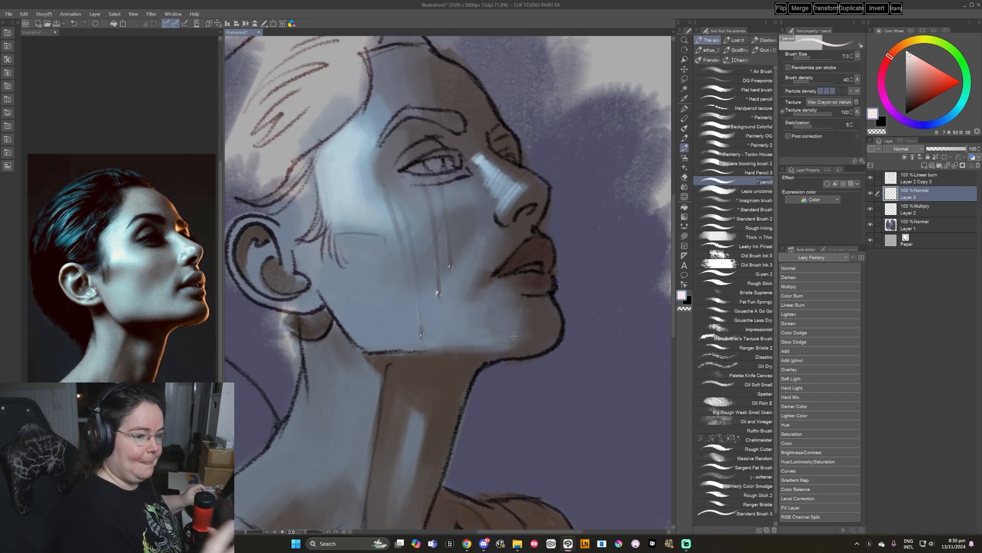
{"action": "left_click", "coordinate": [871, 194]}
{"action": "left_click", "coordinate": [871, 209]}
{"action": "left_click", "coordinate": [912, 225]}
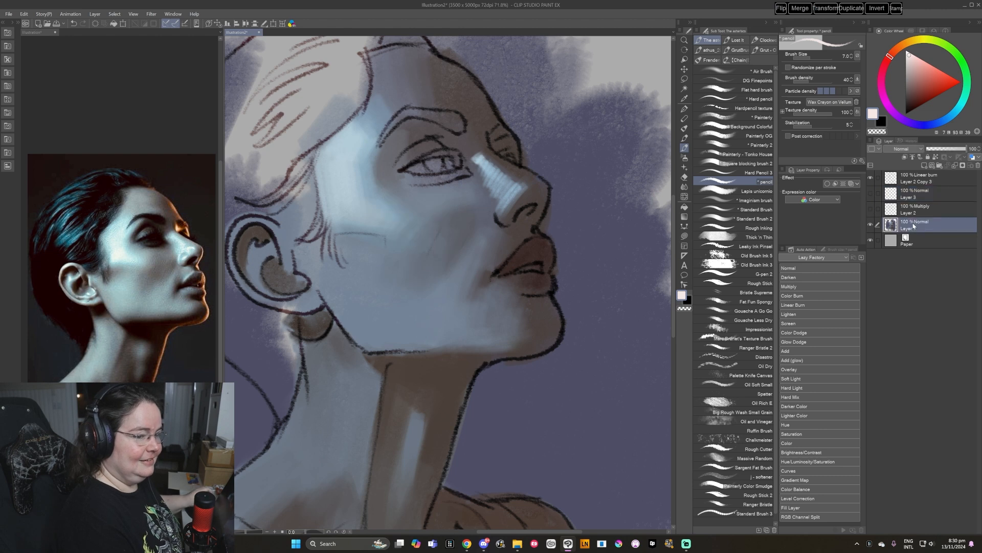
{"action": "left_click", "coordinate": [917, 195]}
{"action": "left_click", "coordinate": [909, 224]}
Blend the highlight along the side of the nose using Square blocking brush 2 at size 60 in sampled light blue and blue-grey tones.
{"action": "left_click_drag", "start_coordinate": [522, 320], "coordinate": [521, 335]}
{"action": "left_click", "coordinate": [723, 164]}
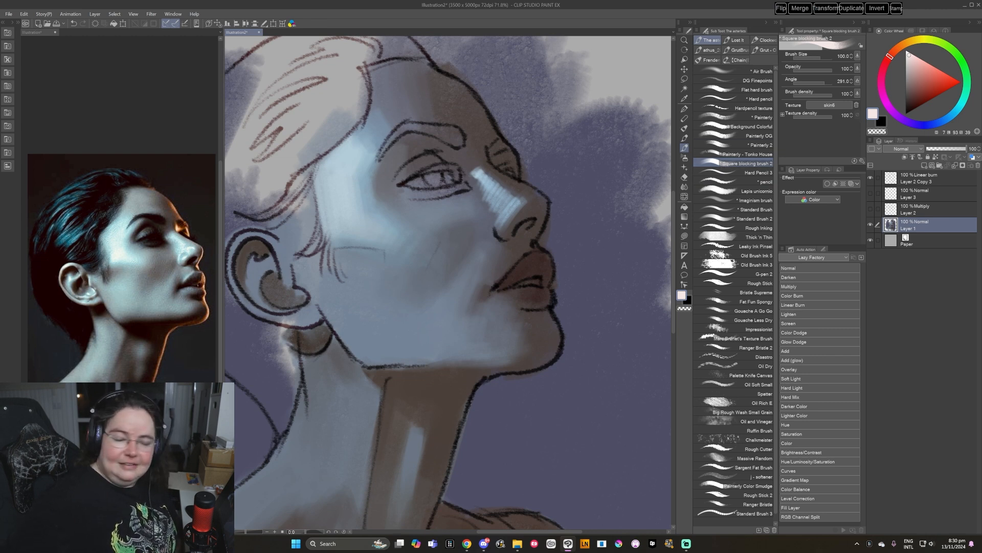
{"action": "left_click", "coordinate": [487, 184], "text": "alt"}
{"action": "key", "text": "bracketleft"}
{"action": "key", "text": "bracketleft"}
{"action": "key", "text": "bracketleft"}
{"action": "left_click", "coordinate": [484, 182], "text": "alt"}
{"action": "mouse_move", "coordinate": [483, 183]}
{"action": "left_mouse_down"}
{"action": "mouse_move", "coordinate": [491, 197]}
{"action": "mouse_move", "coordinate": [518, 200]}
{"action": "left_mouse_up"}
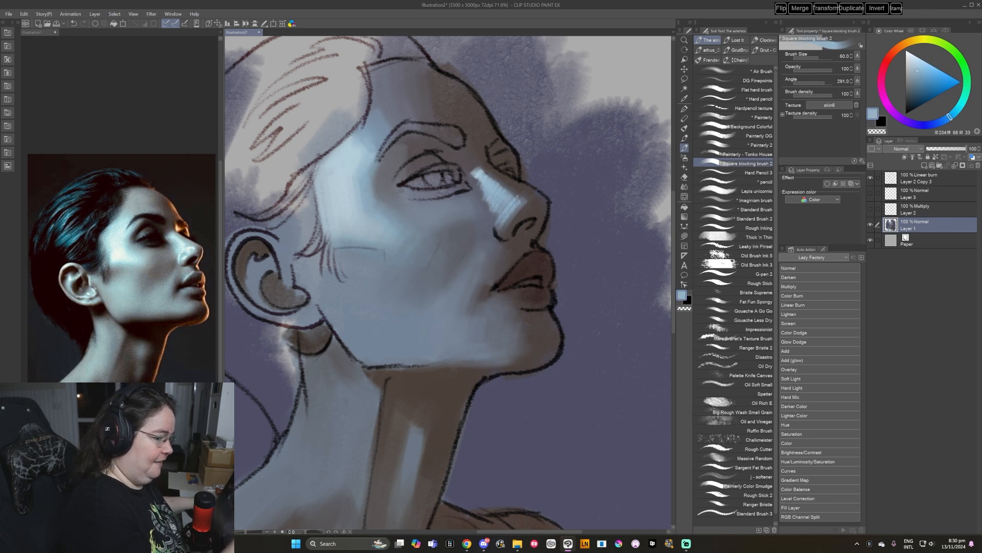
{"action": "key", "text": "x"}
{"action": "key", "text": "x"}
{"action": "left_click", "coordinate": [498, 197], "text": "alt"}
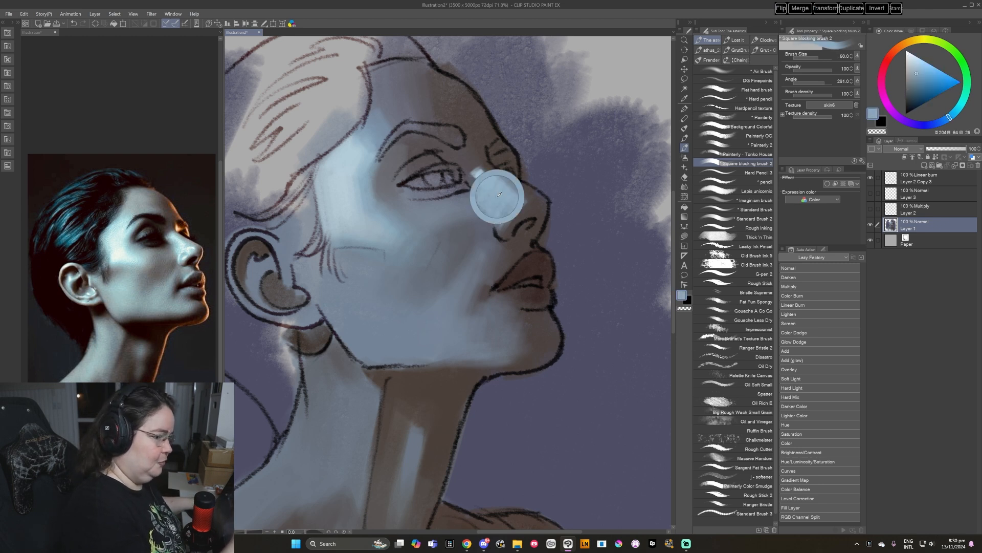
{"action": "left_click", "coordinate": [486, 193], "text": "alt"}
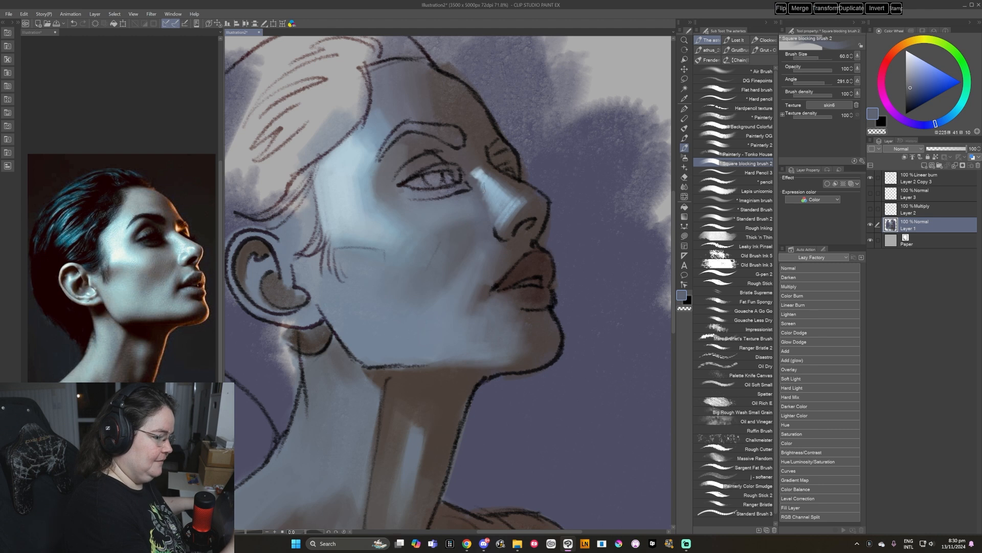
Soften the nose plane at size 40 and brighten the nose tip with pale blue sampled from the temple at size 20.
{"action": "key", "text": "bracketleft"}
{"action": "key", "text": "bracketleft"}
{"action": "left_click", "coordinate": [499, 215], "text": "alt"}
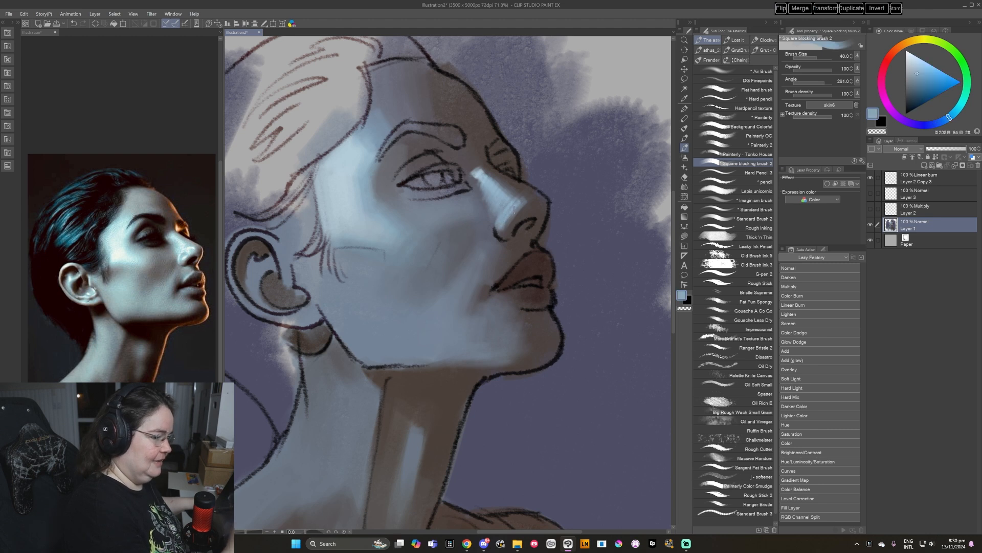
{"action": "left_click", "coordinate": [338, 180], "text": "alt"}
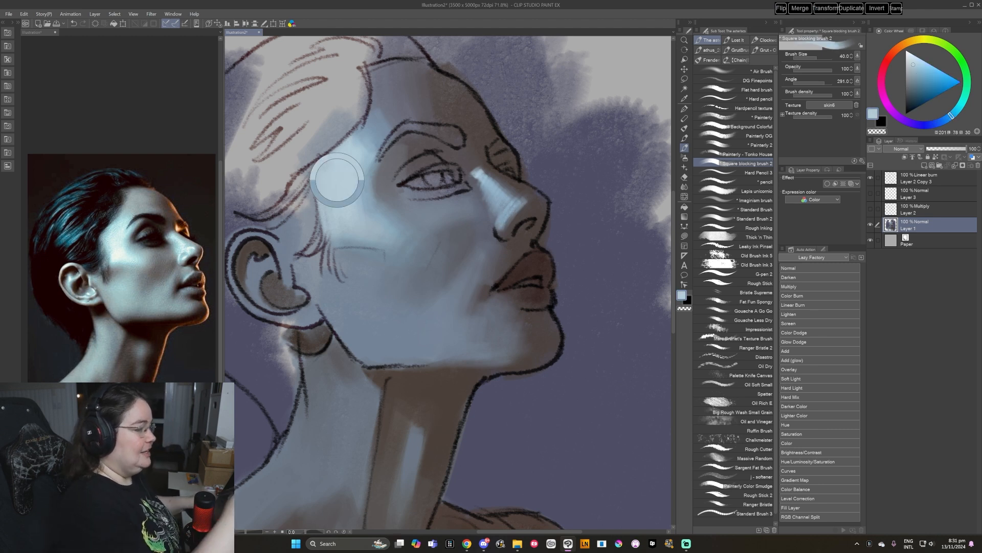
{"action": "key", "text": "bracketleft"}
{"action": "key", "text": "bracketleft"}
{"action": "left_click_drag", "start_coordinate": [515, 204], "coordinate": [522, 201]}
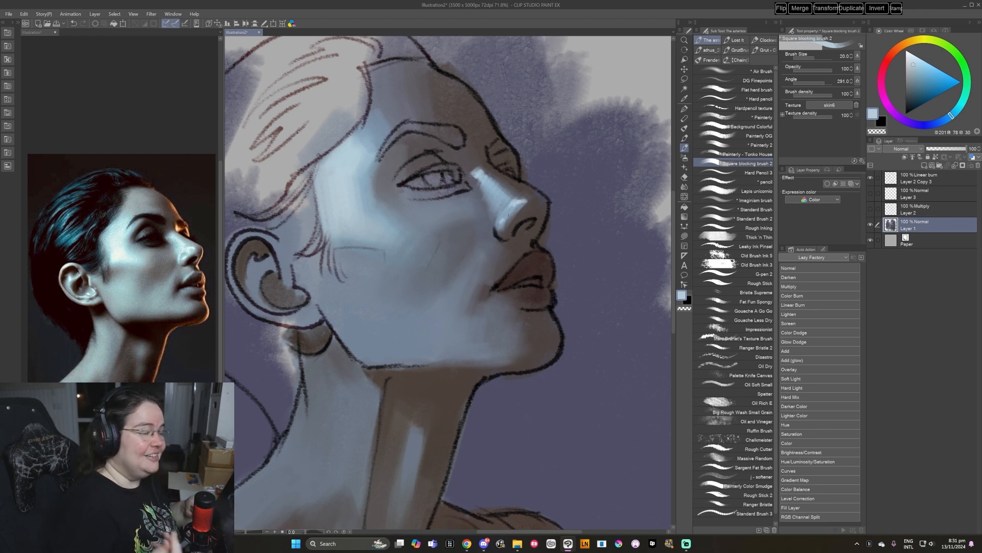
{"action": "key", "text": "bracketright"}
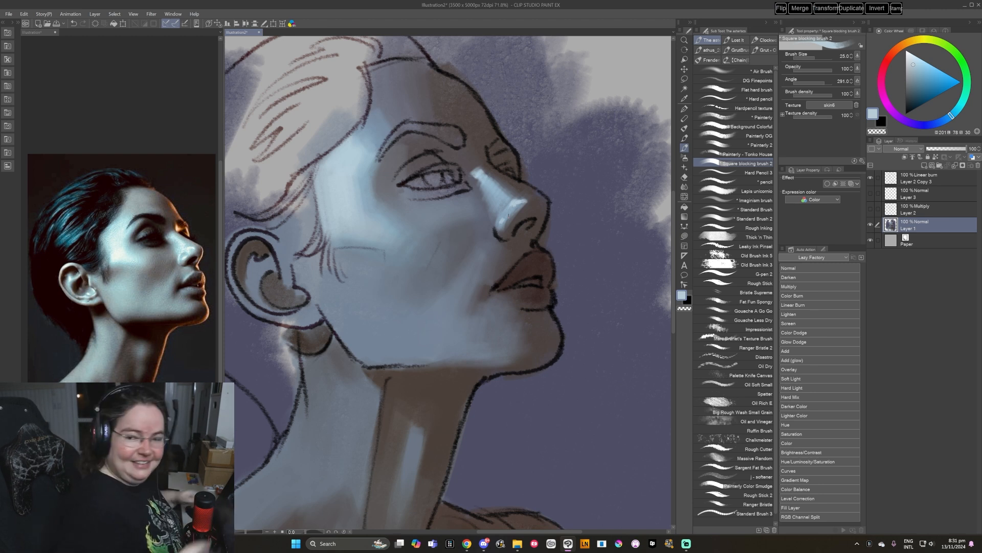
Switch to the browser, examine the Hearthstone - Saviors Of Uldum artwork on ArtStation, and close it to return to the portrait.
{"action": "key", "text": "alt+Tab"}
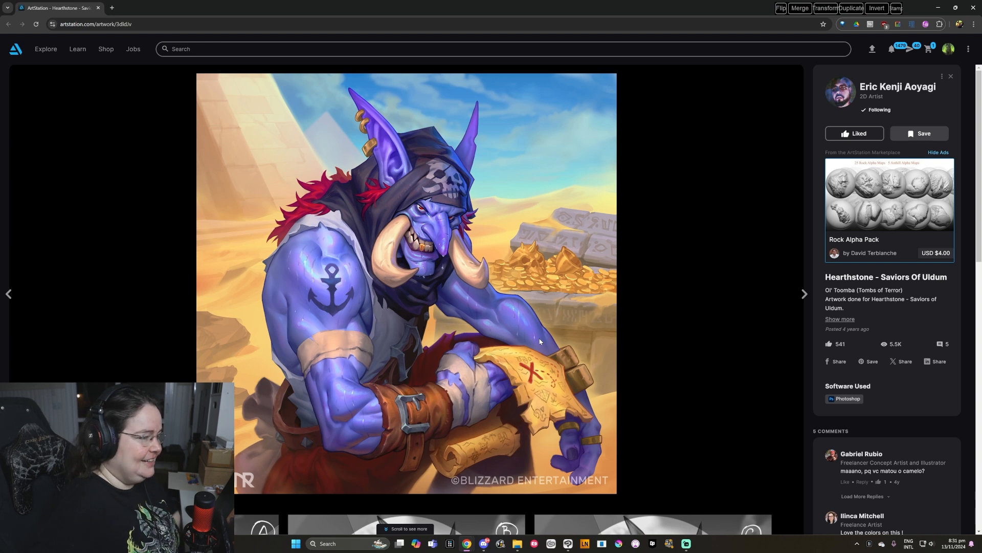
{"action": "left_click", "coordinate": [975, 9]}
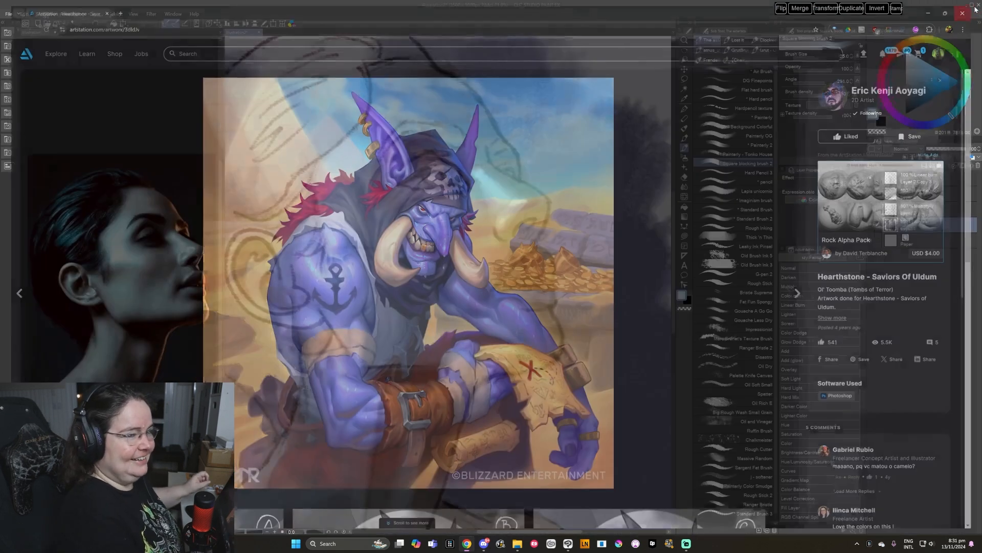
{"action": "left_click", "coordinate": [476, 18]}
Refine the lips with sampled dark reddish brown at size 30 and deepen the shadow beneath the lower lip with dark brown at size 40.
{"action": "left_click_drag", "start_coordinate": [502, 302], "coordinate": [501, 306]}
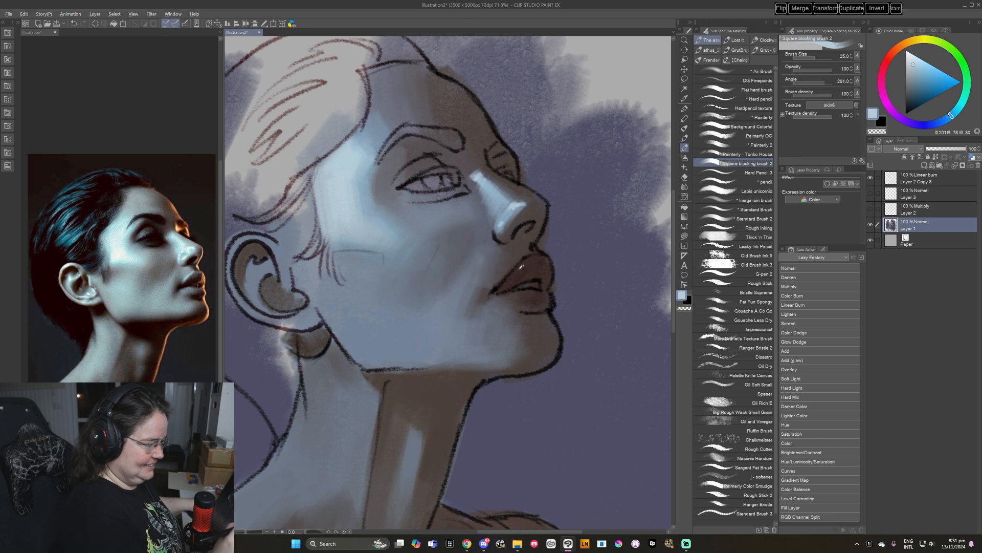
{"action": "left_click", "coordinate": [521, 269], "text": "alt"}
{"action": "left_click", "coordinate": [523, 276], "text": "alt"}
{"action": "left_click", "coordinate": [523, 281], "text": "alt"}
{"action": "key", "text": "bracketright"}
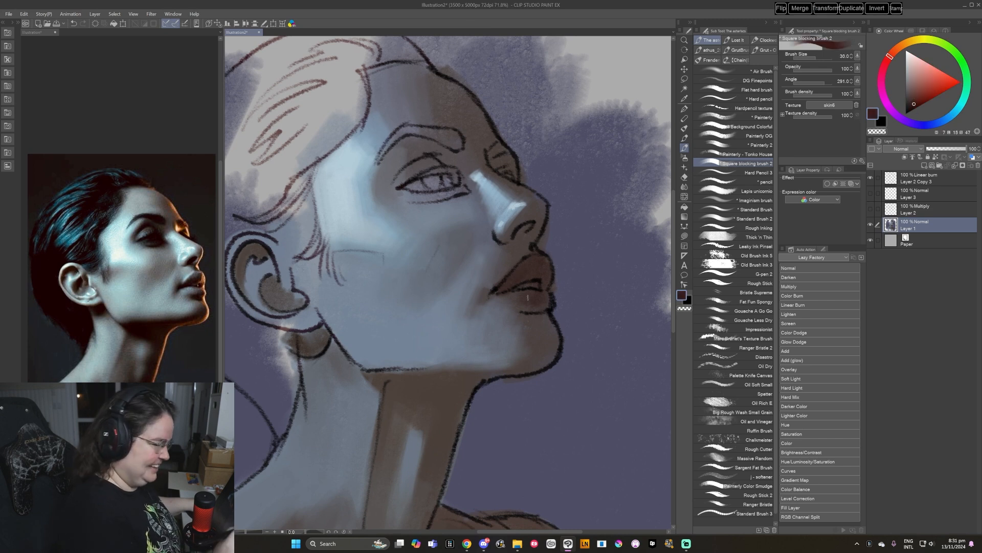
{"action": "left_click", "coordinate": [510, 242], "text": "alt"}
{"action": "left_click", "coordinate": [910, 103]}
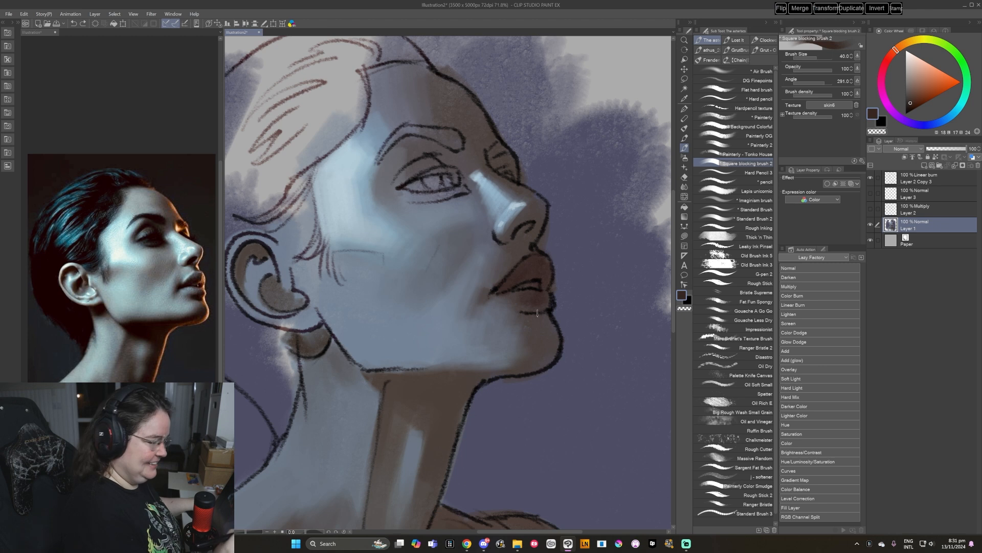
{"action": "left_click_drag", "start_coordinate": [525, 317], "coordinate": [544, 314]}
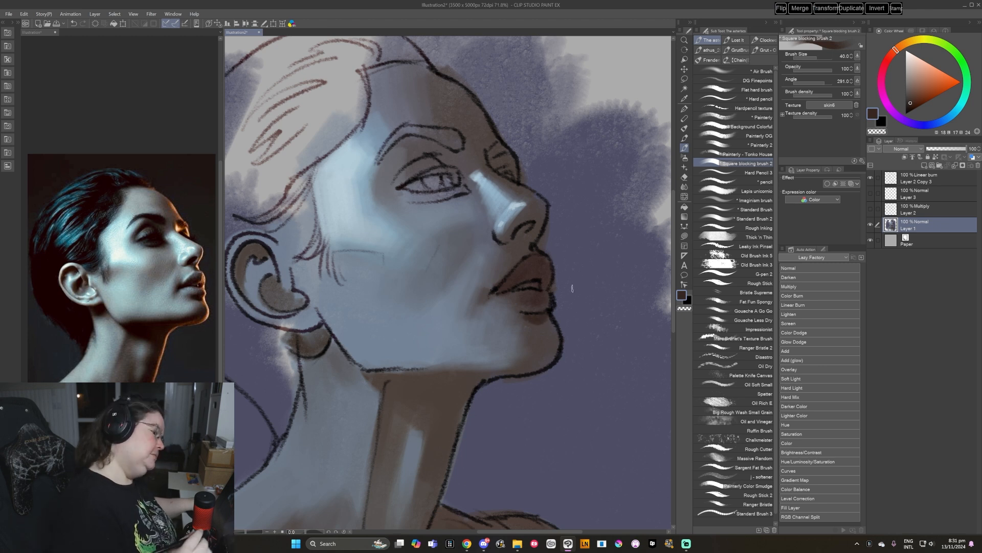
Darken the nostril and underside of the nose with sampled dark brown using Square blocking brush 2 at size 50.
{"action": "left_click", "coordinate": [516, 317], "text": "alt"}
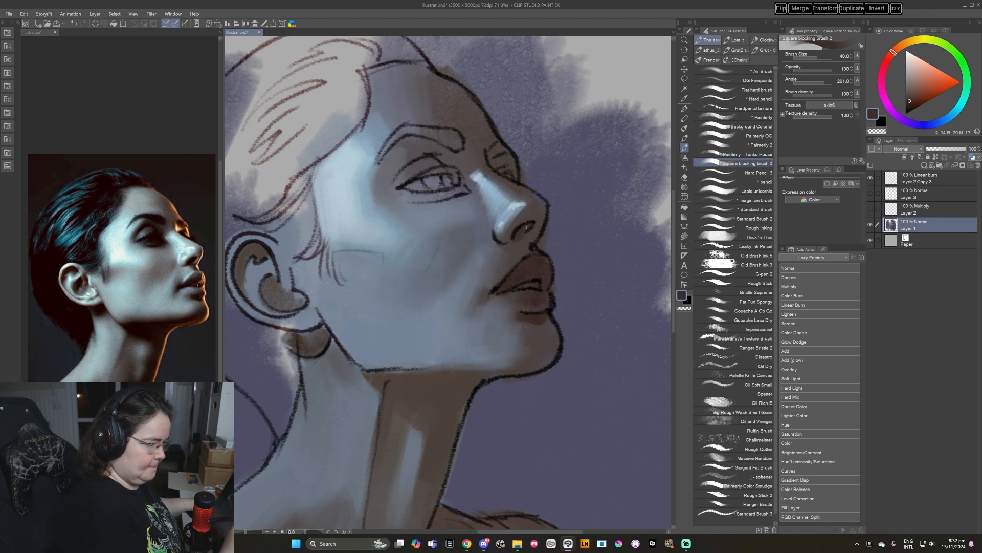
{"action": "key", "text": "]"}
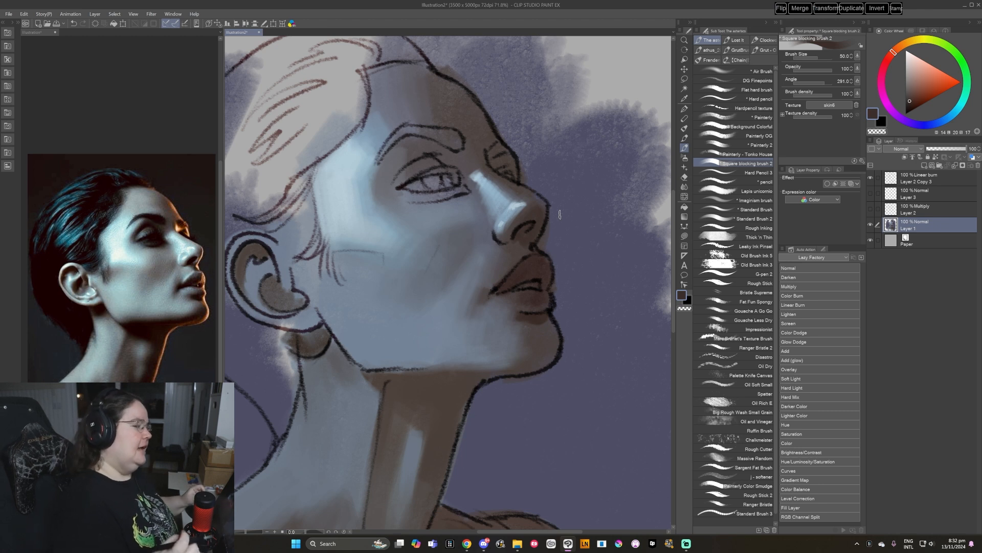
{"action": "left_click_drag", "start_coordinate": [480, 319], "coordinate": [487, 322]}
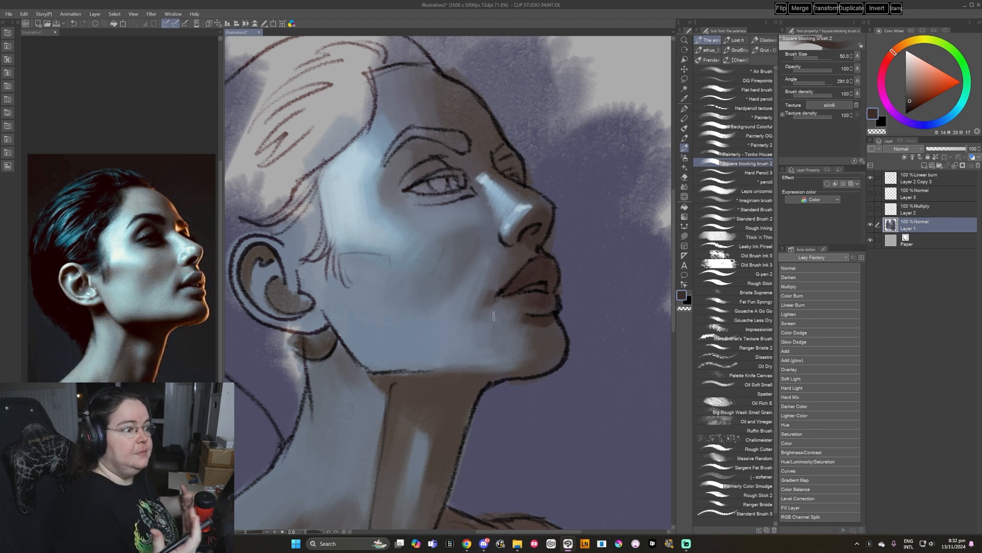
{"action": "left_click", "coordinate": [912, 101]}
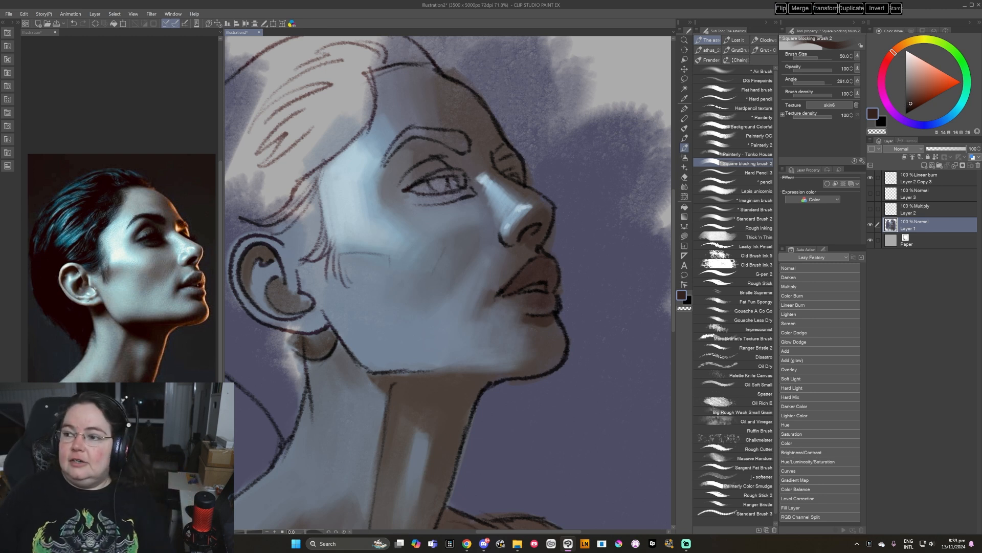
Switch to the browser and view the Wikipedia image of Springtime in the Google Images results for "springtime auguste cot".
{"action": "key", "text": "alt+Tab"}
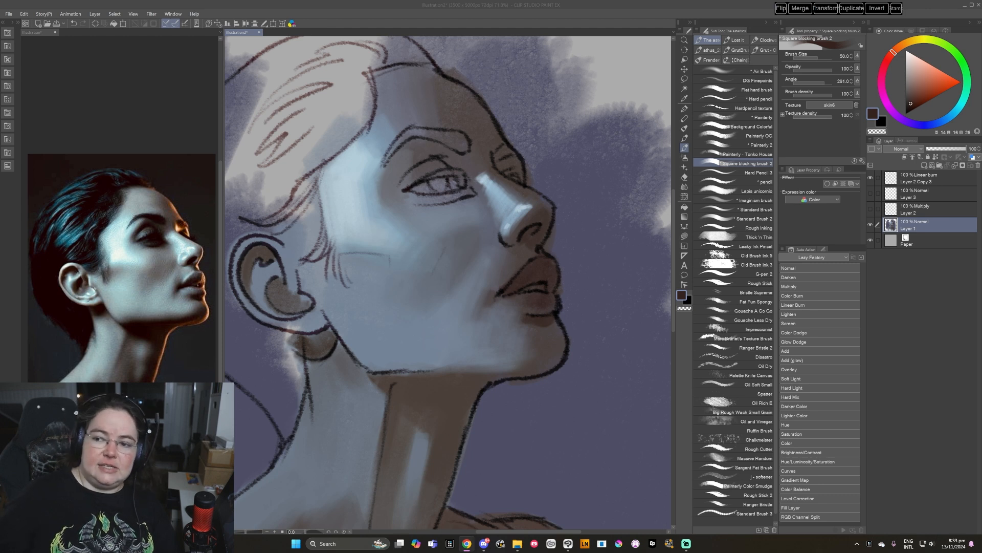
{"action": "left_click_drag", "start_coordinate": [399, 551], "coordinate": [158, 1]}
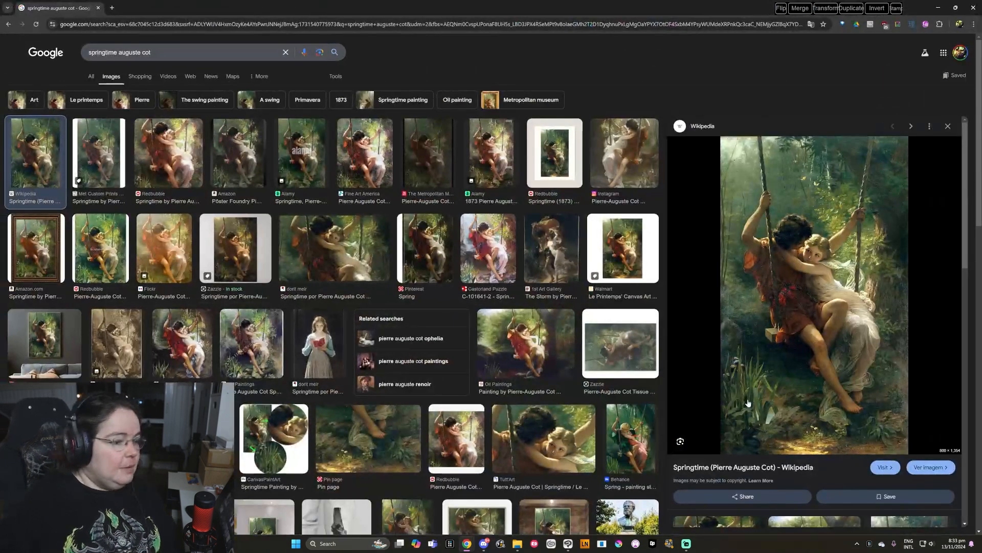
Open the full-size Wikipedia image of Springtime, examine it, and close the browser to return to the portrait.
{"action": "left_click", "coordinate": [946, 472]}
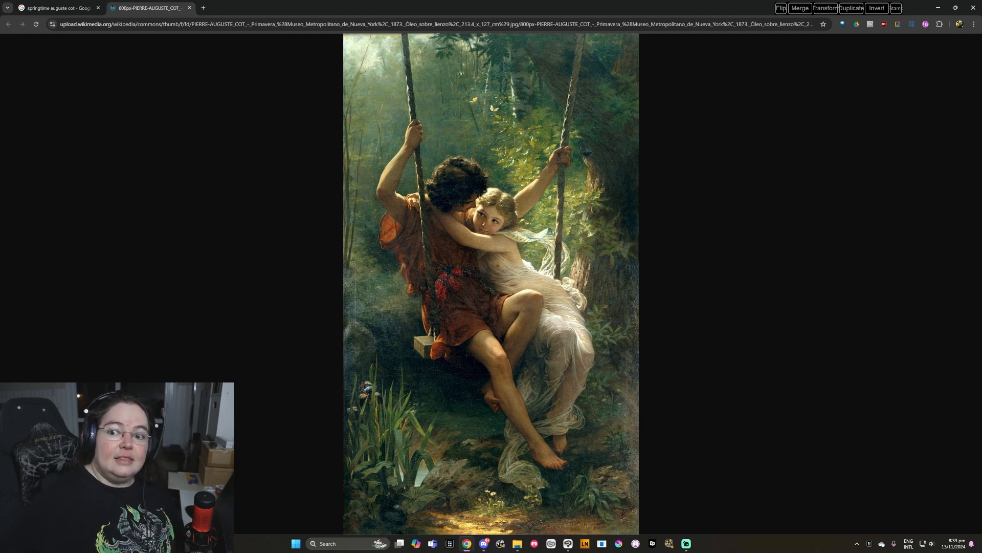
{"action": "key", "text": "alt+Tab"}
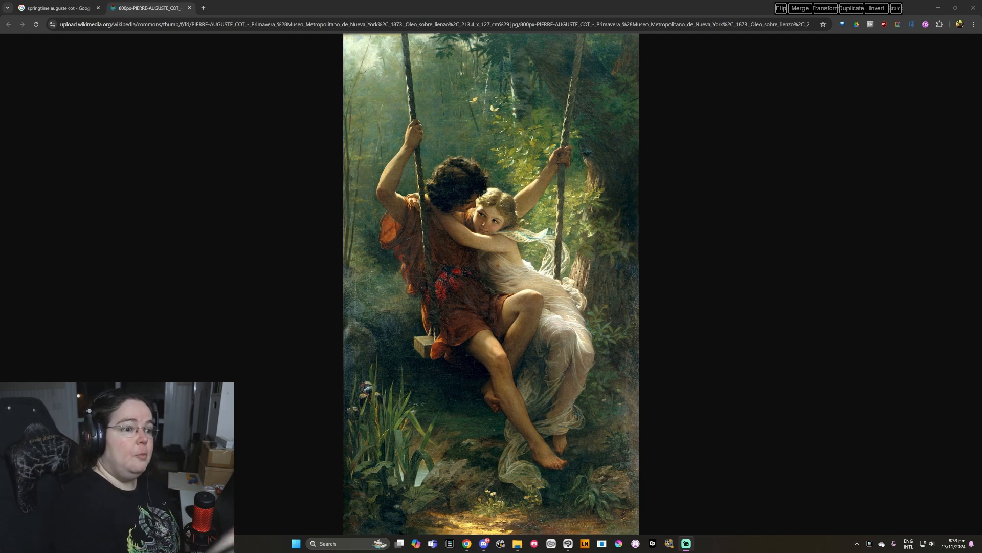
{"action": "left_click", "coordinate": [974, 8]}
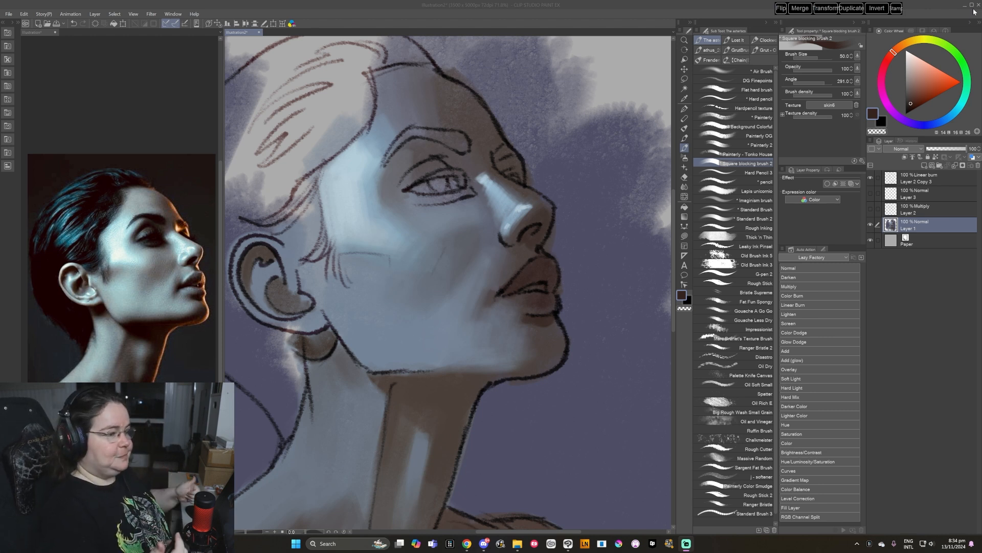
Lower the Linear burn line-art layer, Layer 2 Copy 3, to 29% opacity and make Layer 1 active again.
{"action": "left_click", "coordinate": [560, 231], "text": "alt"}
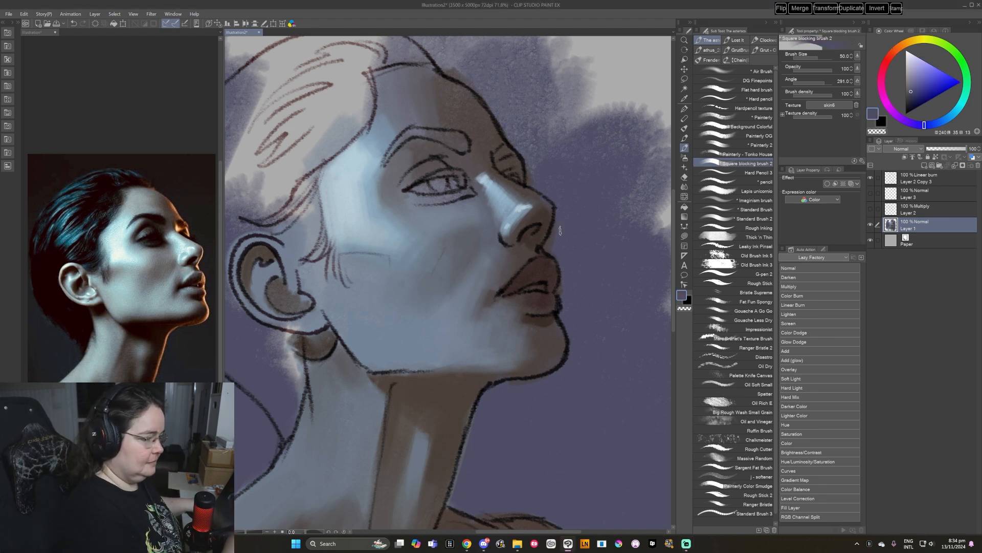
{"action": "left_click", "coordinate": [923, 183]}
{"action": "left_click", "coordinate": [936, 149]}
{"action": "left_click_drag", "start_coordinate": [936, 149], "coordinate": [938, 153]}
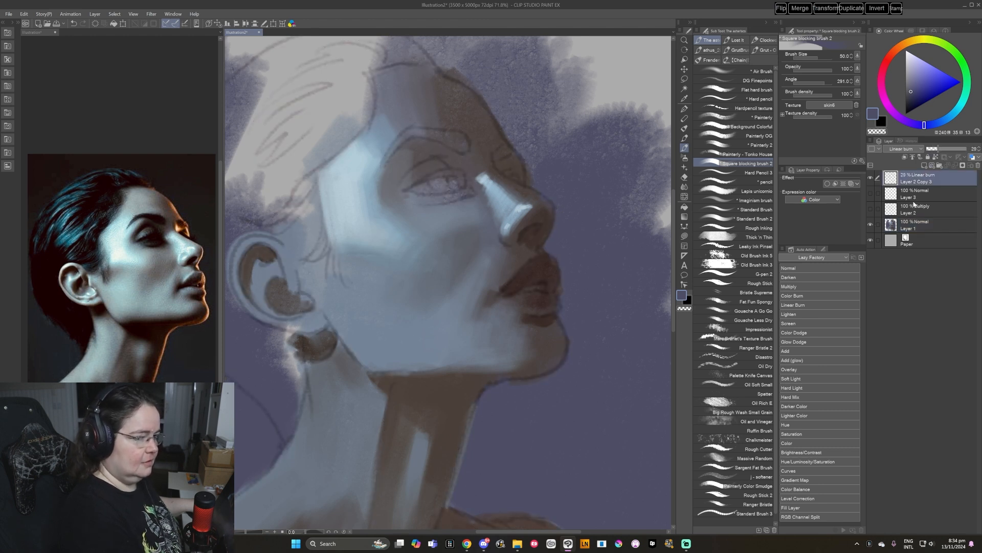
{"action": "left_click", "coordinate": [913, 210]}
{"action": "left_click", "coordinate": [906, 223]}
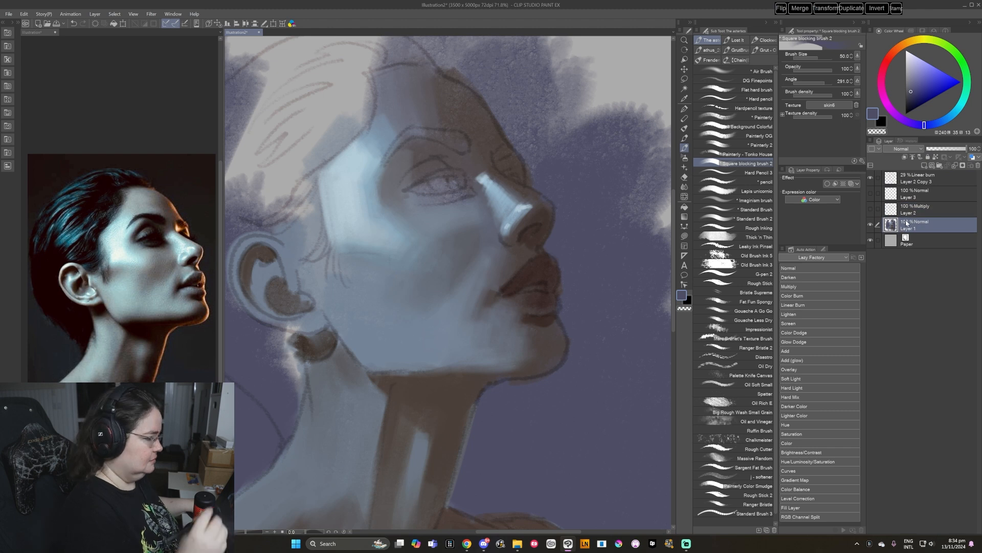
Refine the highlights and soften the edges along the nose bridge and tip with sampled blues using Square blocking brush 2 at size 50.
{"action": "left_click", "coordinate": [517, 217], "text": "alt"}
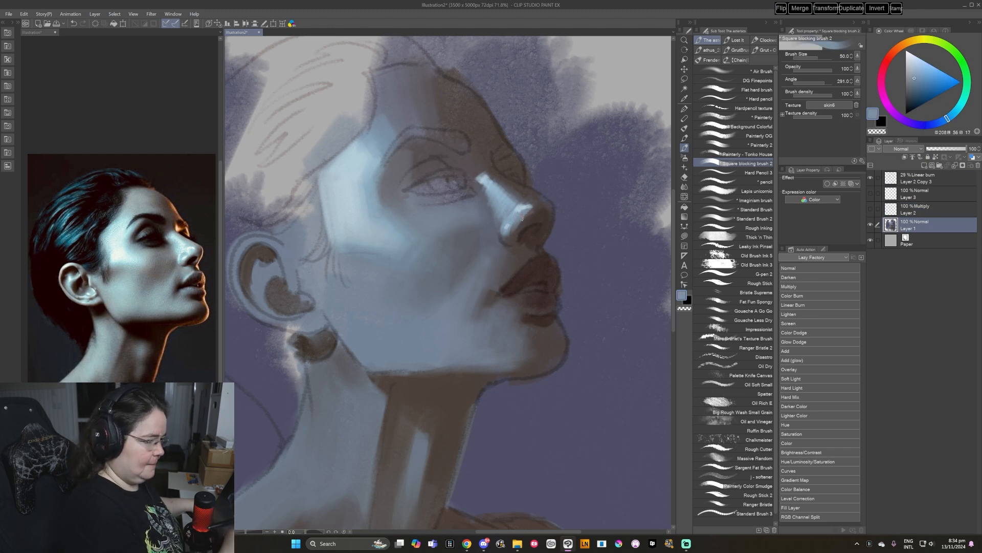
{"action": "left_click", "coordinate": [527, 201], "text": "alt"}
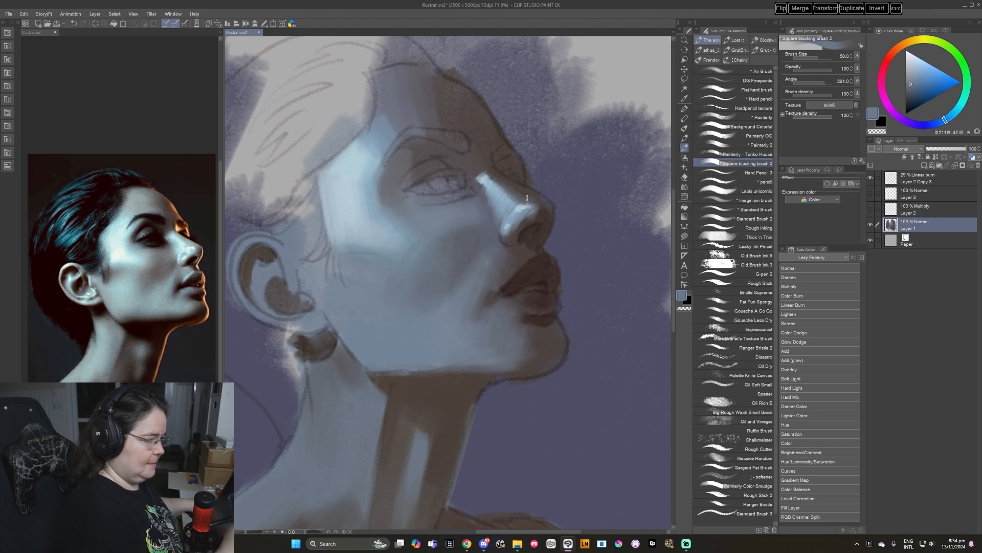
{"action": "left_click", "coordinate": [517, 210], "text": "alt"}
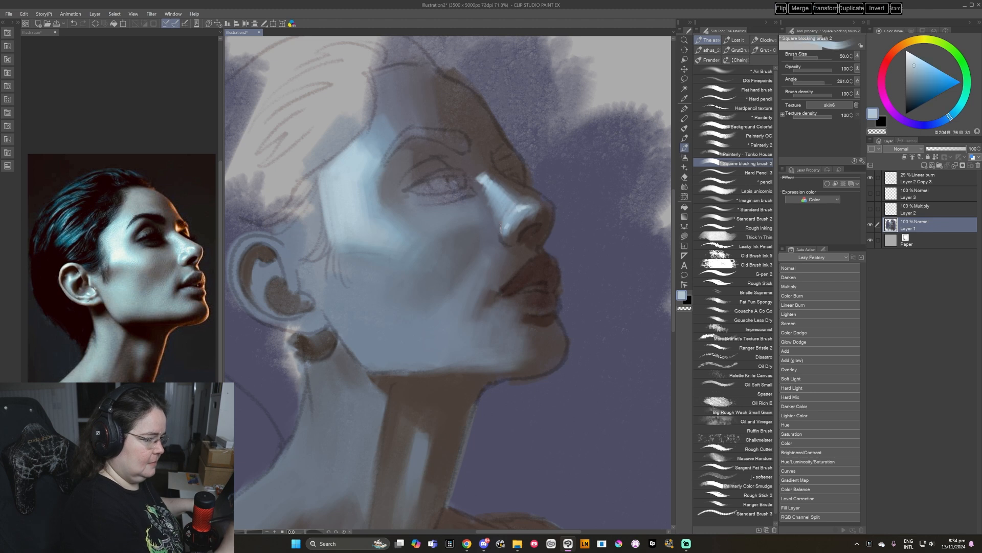
{"action": "left_click", "coordinate": [513, 199], "text": "alt"}
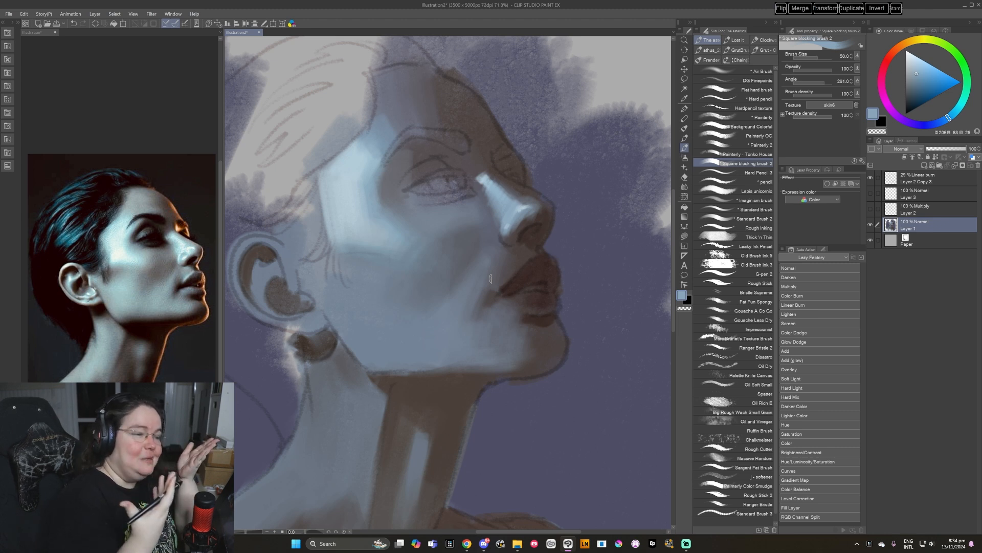
{"action": "left_click", "coordinate": [483, 167], "text": "alt"}
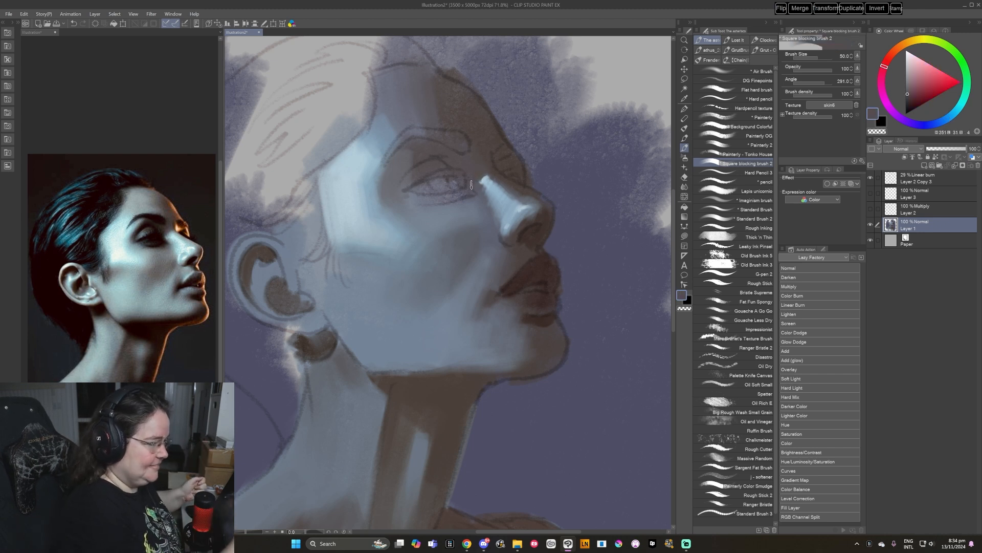
{"action": "left_click", "coordinate": [495, 198], "text": "alt"}
{"action": "mouse_move", "coordinate": [487, 195]}
{"action": "left_mouse_down"}
{"action": "mouse_move", "coordinate": [495, 219]}
{"action": "mouse_move", "coordinate": [488, 204]}
{"action": "left_mouse_up"}
{"action": "left_click", "coordinate": [481, 204], "text": "alt"}
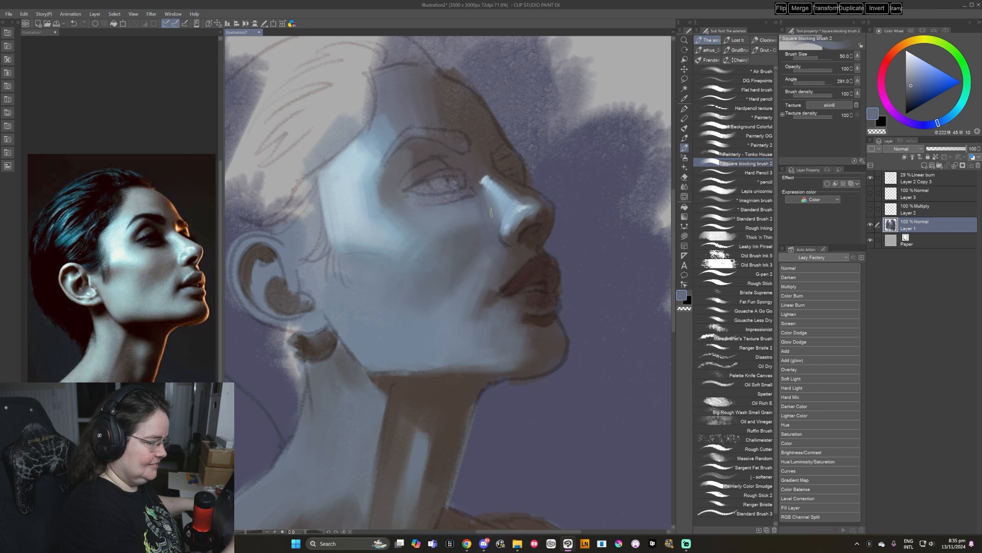
{"action": "left_click", "coordinate": [522, 205], "text": "alt"}
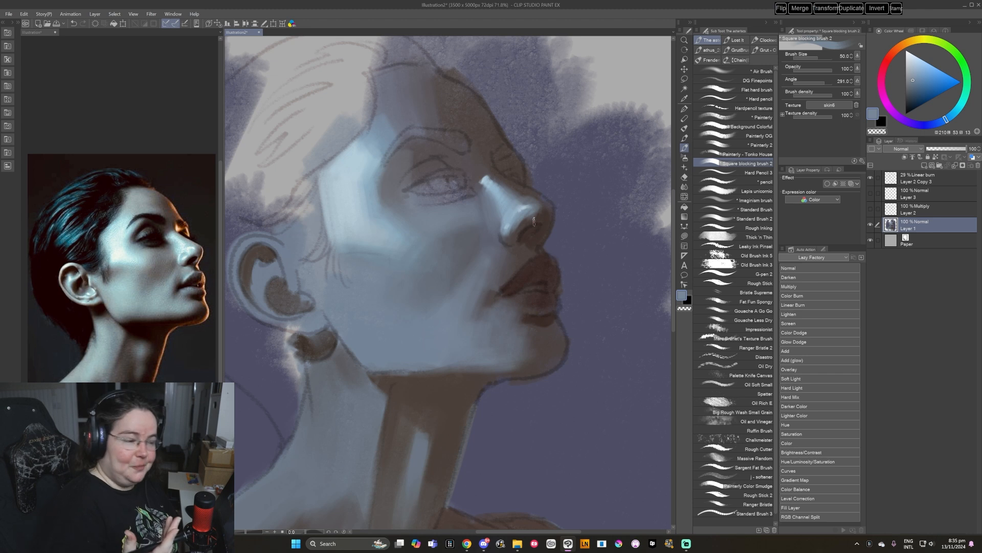
{"action": "left_click", "coordinate": [371, 192], "text": "alt"}
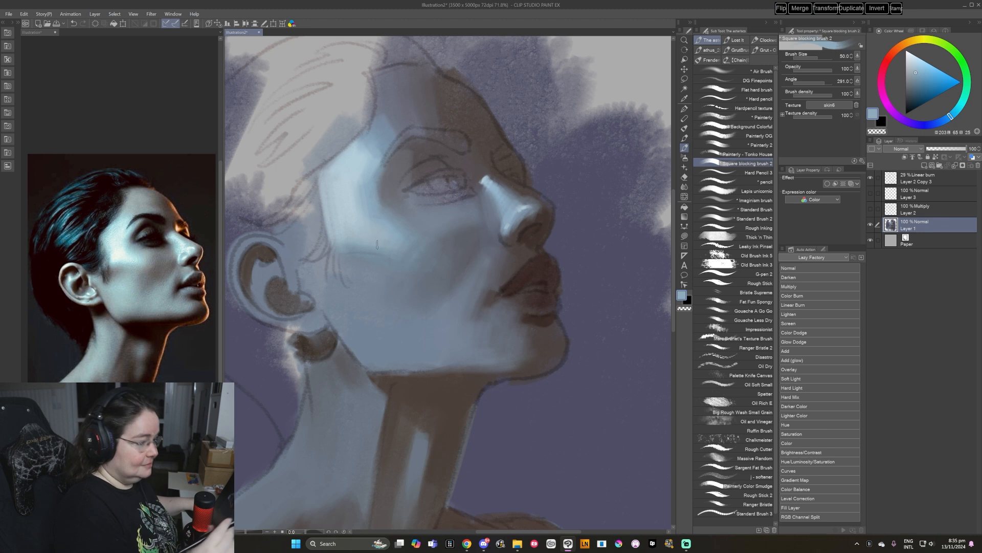
Shade the nose tip's shadow side with sampled dark tones and deepen the nostril with darker brown, reducing the brush size to 30.
{"action": "left_click", "coordinate": [539, 190], "text": "alt"}
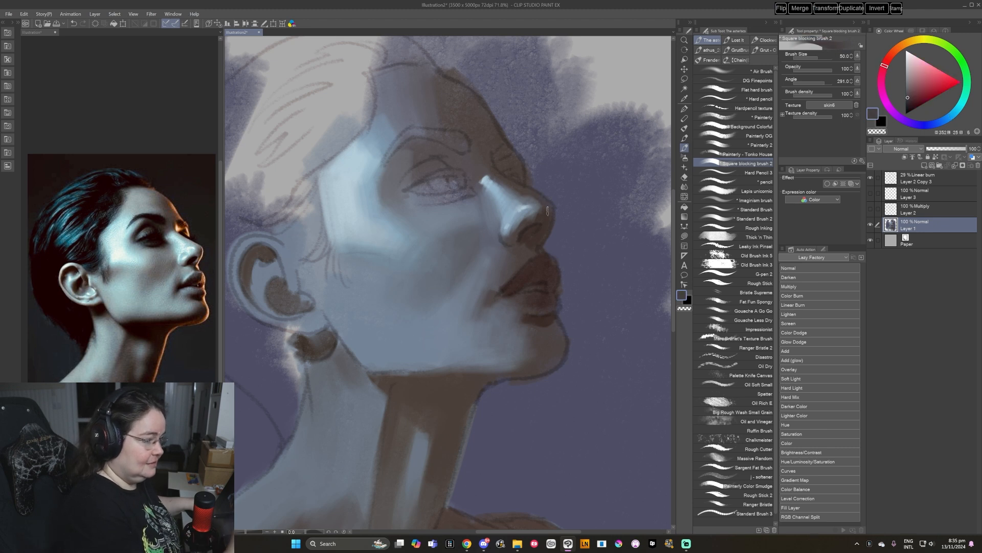
{"action": "left_click", "coordinate": [533, 219], "text": "alt"}
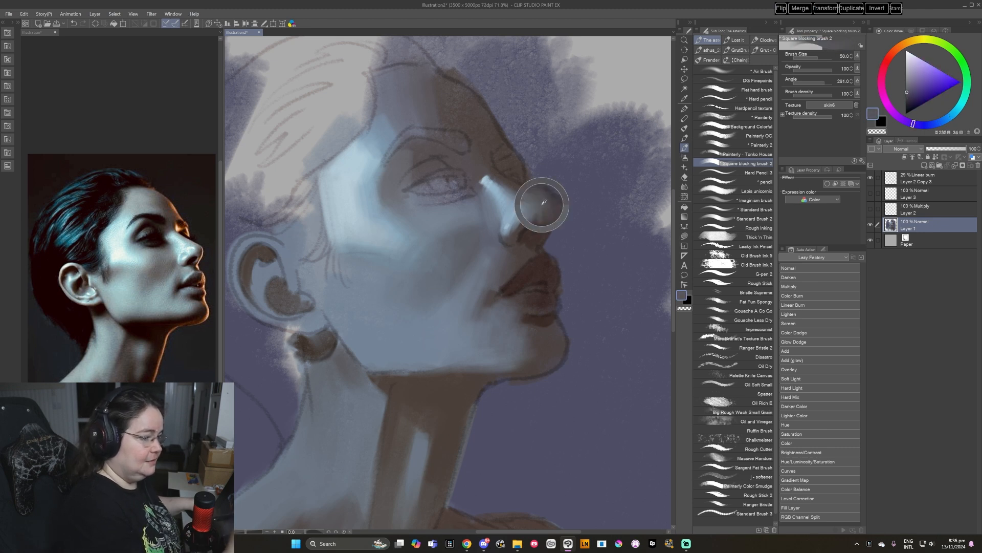
{"action": "left_click", "coordinate": [530, 221], "text": "alt"}
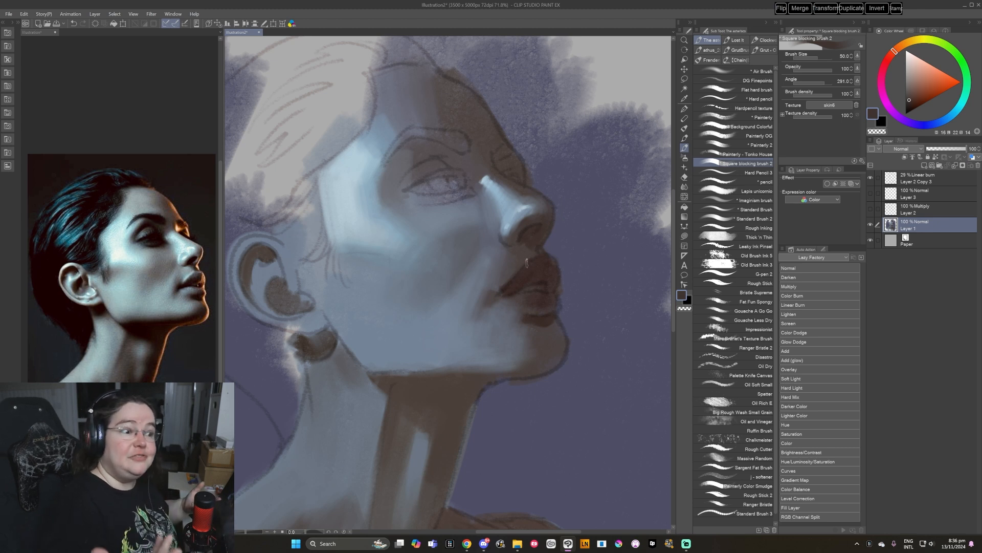
{"action": "left_click", "coordinate": [908, 103]}
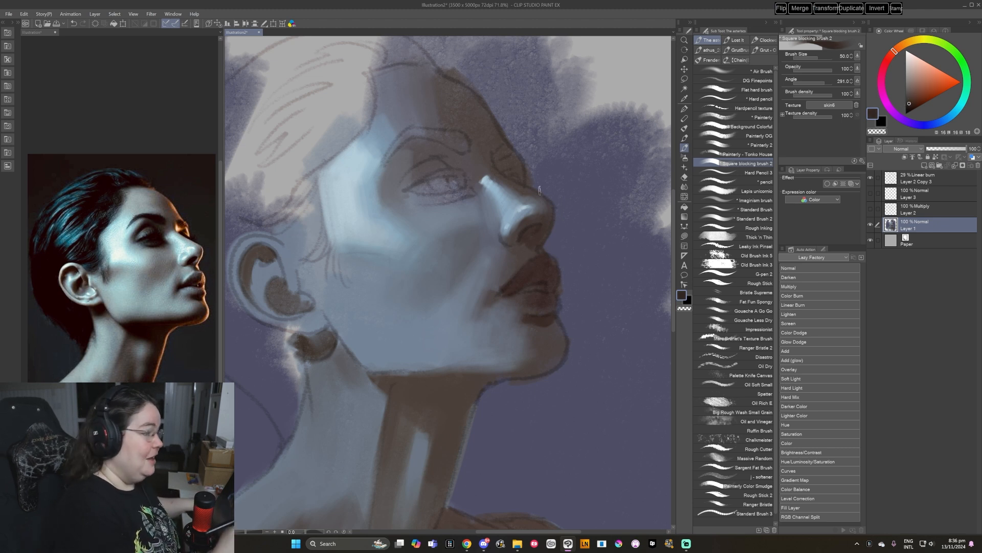
{"action": "key", "text": "bracketleft"}
{"action": "key", "text": "bracketleft"}
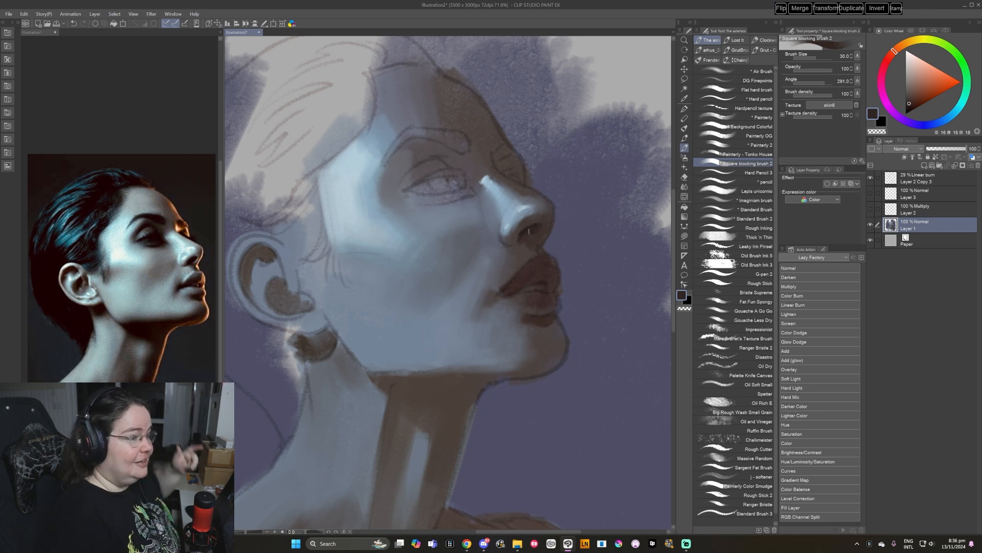
Paint a light blue highlight along the upper lip's edge at size 30 and blend it with sampled tones at size 40.
{"action": "left_click", "coordinate": [498, 289], "text": "alt"}
{"action": "left_click", "coordinate": [514, 209], "text": "alt"}
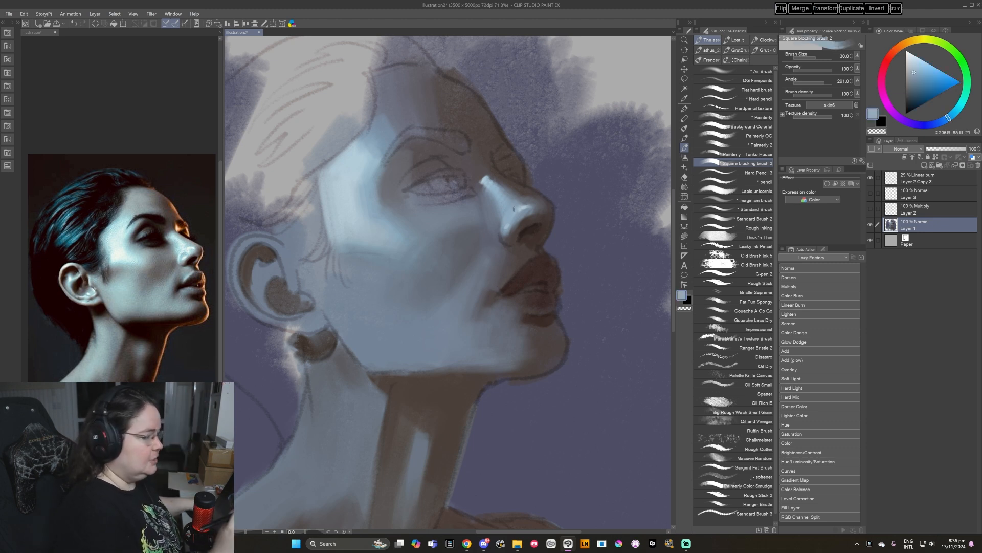
{"action": "left_click_drag", "start_coordinate": [528, 257], "coordinate": [509, 277]}
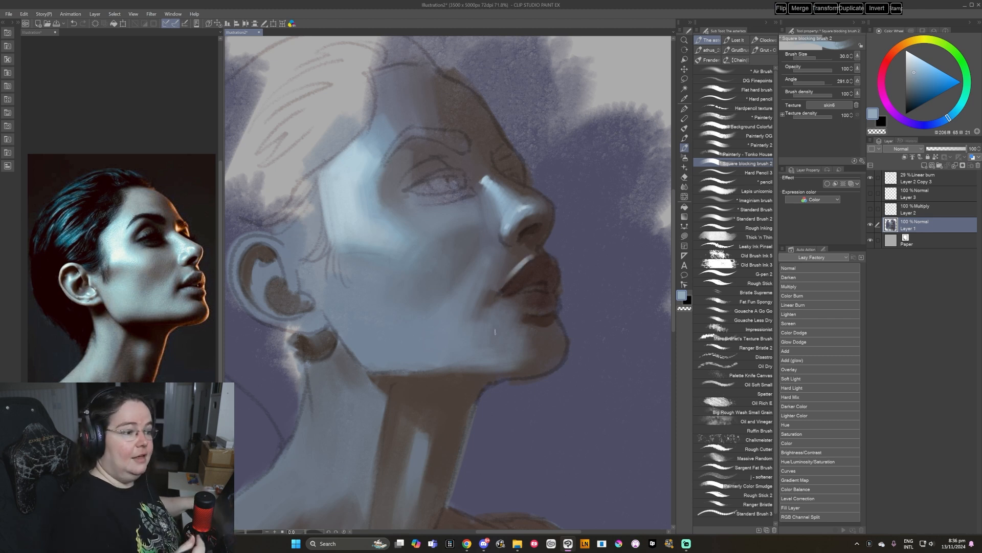
{"action": "left_click", "coordinate": [515, 205], "text": "alt"}
{"action": "key", "text": "]"}
{"action": "left_click", "coordinate": [525, 259], "text": "alt"}
{"action": "left_click_drag", "start_coordinate": [527, 256], "coordinate": [508, 281]}
{"action": "left_click", "coordinate": [526, 252], "text": "alt"}
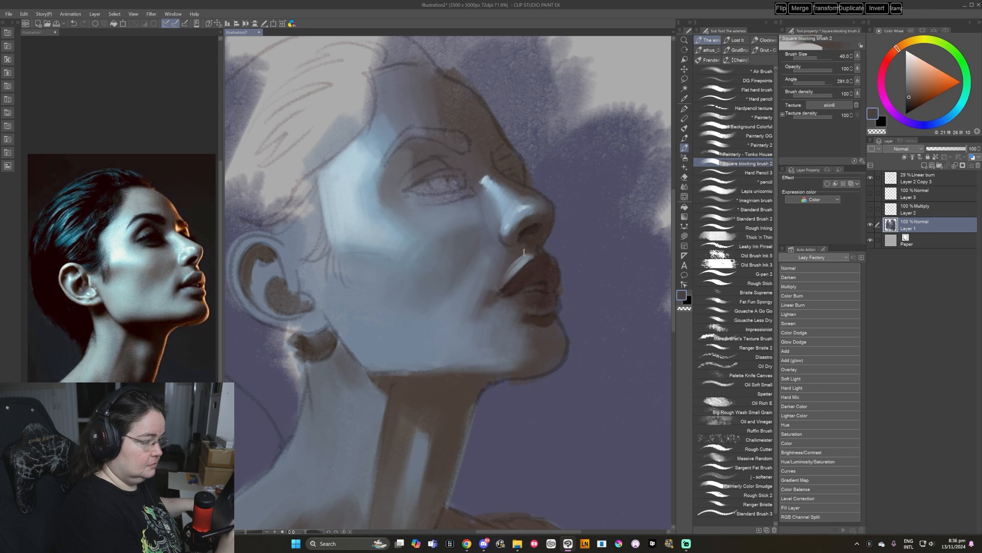
{"action": "left_click", "coordinate": [522, 263], "text": "alt"}
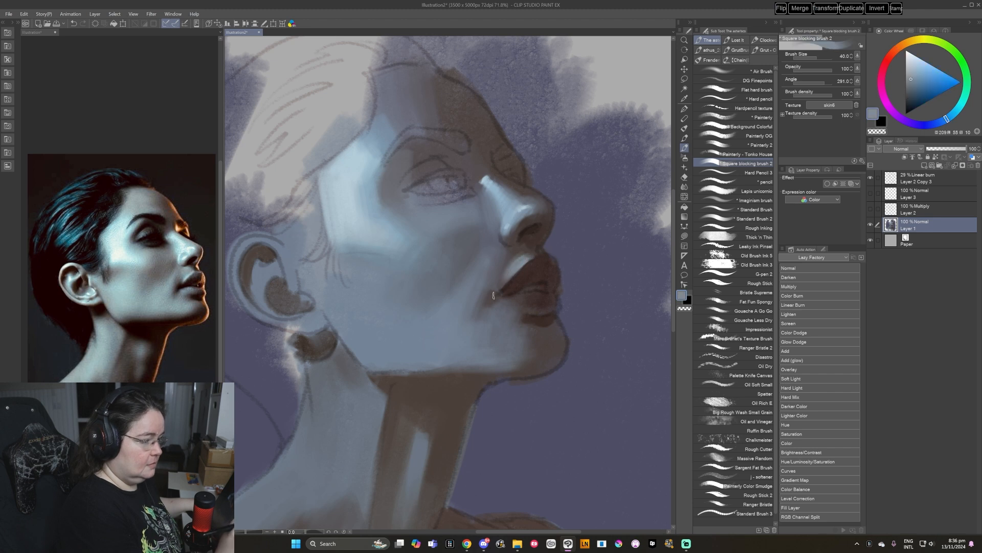
{"action": "left_click", "coordinate": [520, 253], "text": "alt"}
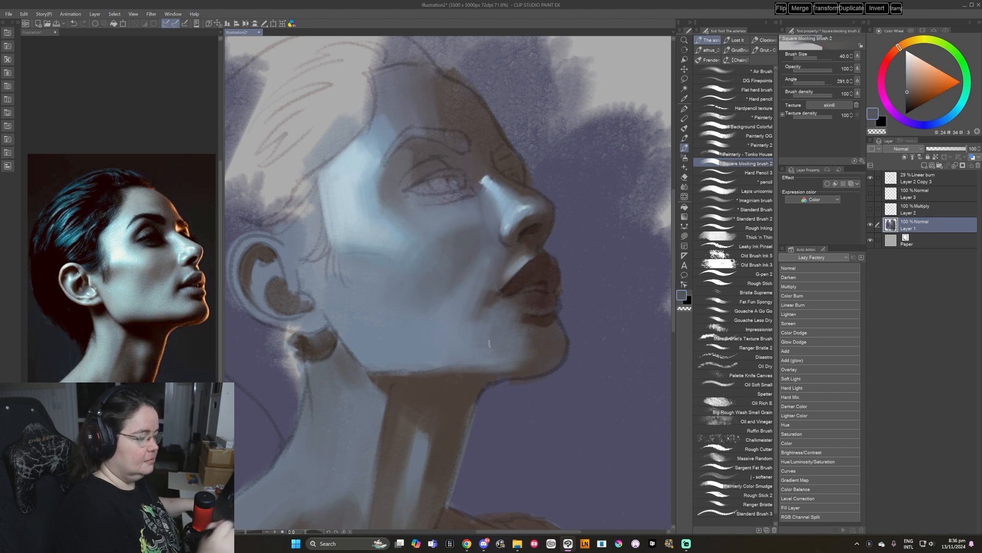
Add a small blue highlight beneath the mouth corner at size 25 and soften it with sampled blues at size 30.
{"action": "key", "text": "bracketleft"}
{"action": "key", "text": "bracketleft"}
{"action": "left_click", "coordinate": [531, 257], "text": "alt"}
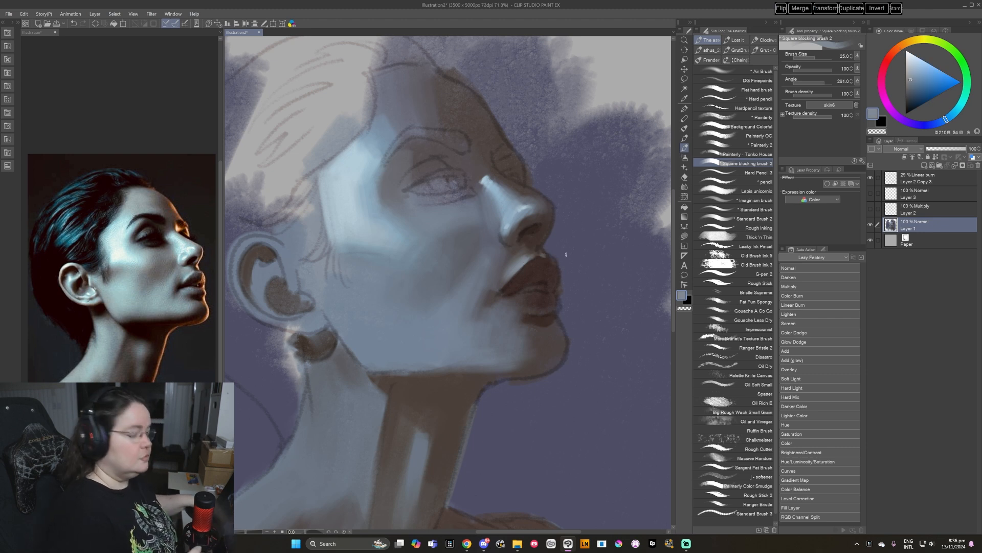
{"action": "left_click_drag", "start_coordinate": [505, 308], "coordinate": [513, 310]}
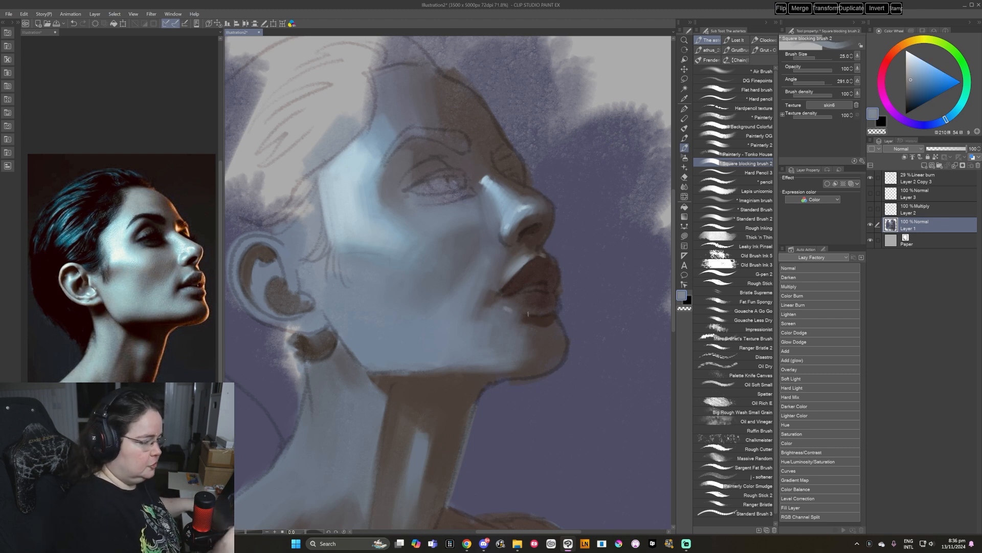
{"action": "left_click", "coordinate": [513, 212], "text": "alt"}
{"action": "key", "text": "bracketright"}
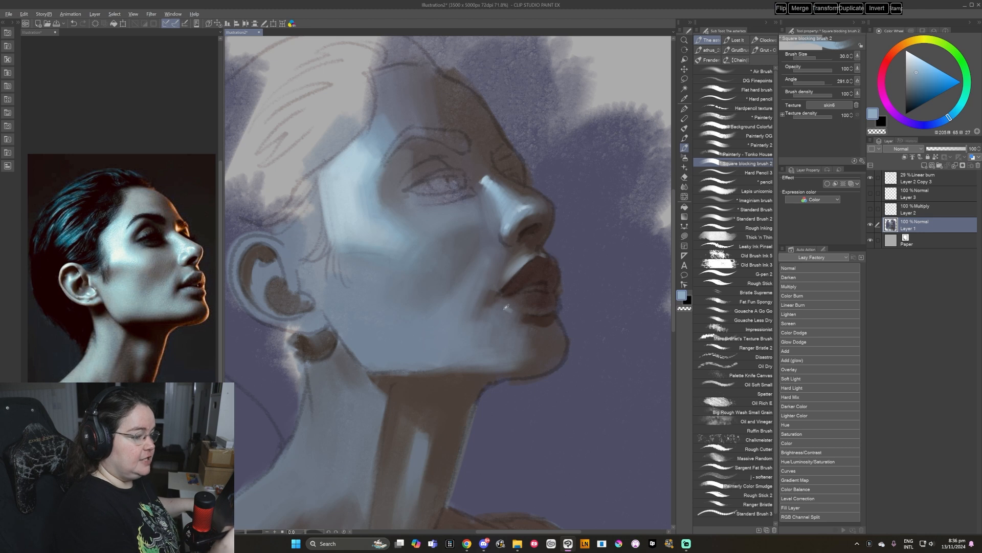
{"action": "left_click", "coordinate": [504, 307], "text": "alt"}
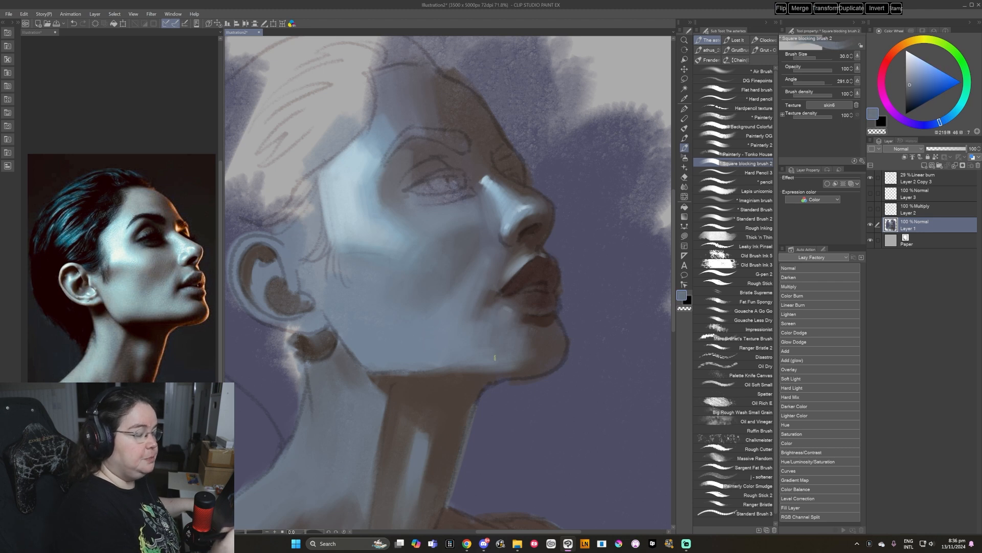
Place light blue highlights on the lower lip at sizes 30 and 40, softening them with sampled darker tones.
{"action": "left_click", "coordinate": [518, 208], "text": "alt"}
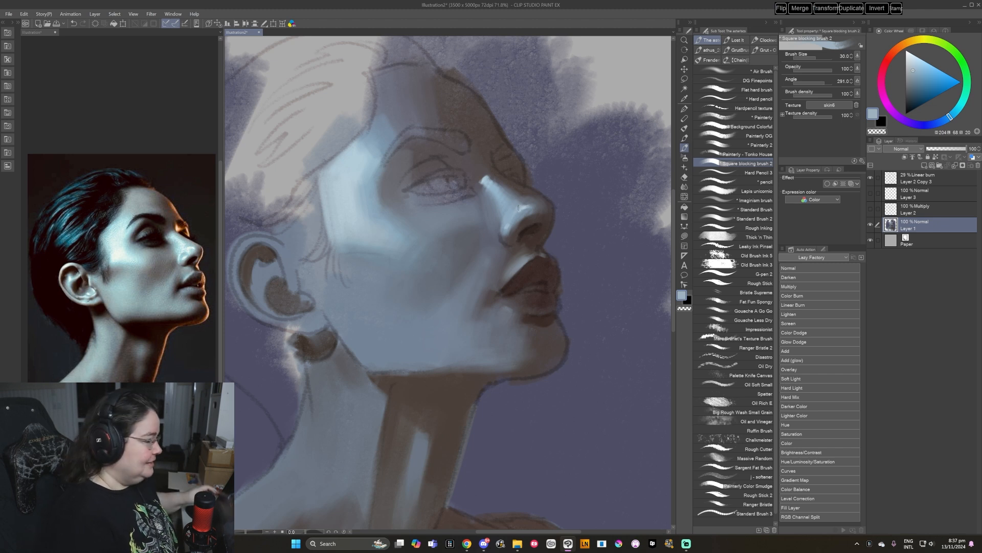
{"action": "left_click", "coordinate": [512, 208], "text": "alt"}
{"action": "key", "text": "]"}
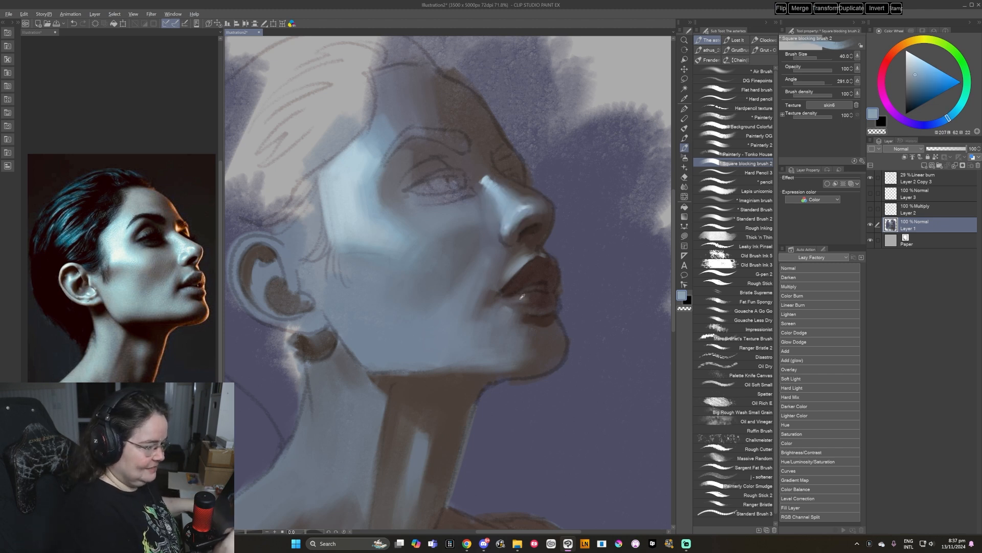
{"action": "left_click", "coordinate": [522, 298], "text": "alt"}
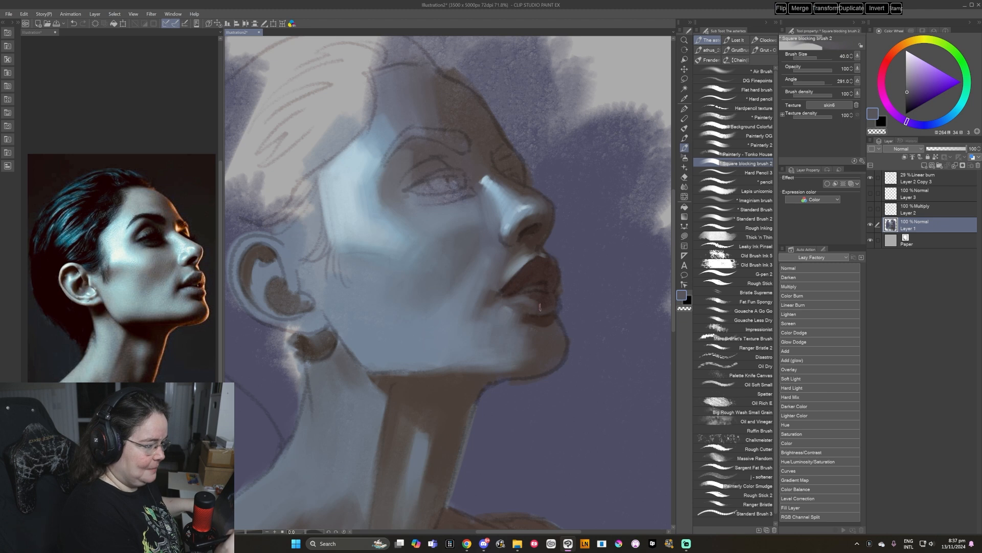
{"action": "left_click", "coordinate": [538, 308], "text": "alt"}
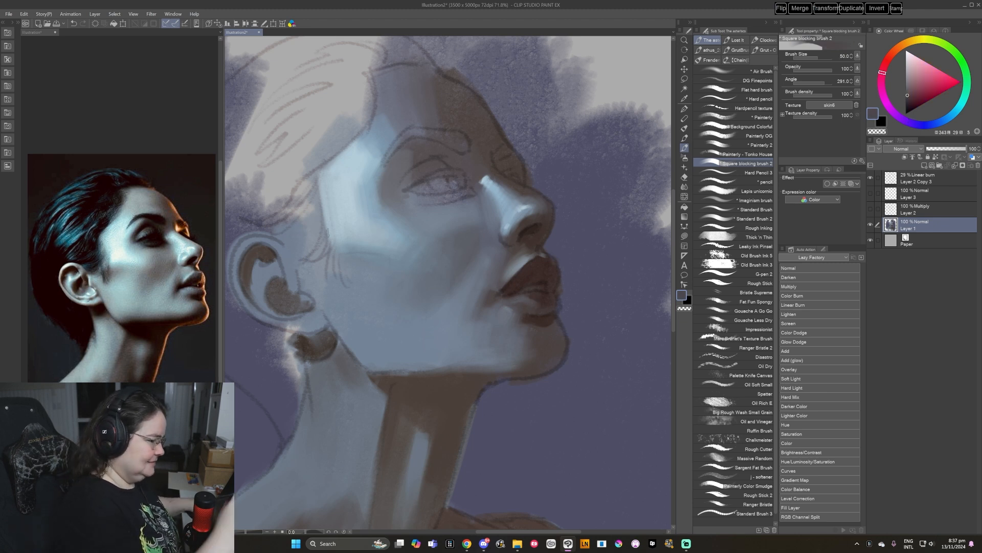
Shade the side of the nose bridge and the inner eye corner with sampled greyish brown at brush size 50.
{"action": "left_click_drag", "start_coordinate": [577, 319], "coordinate": [619, 314]}
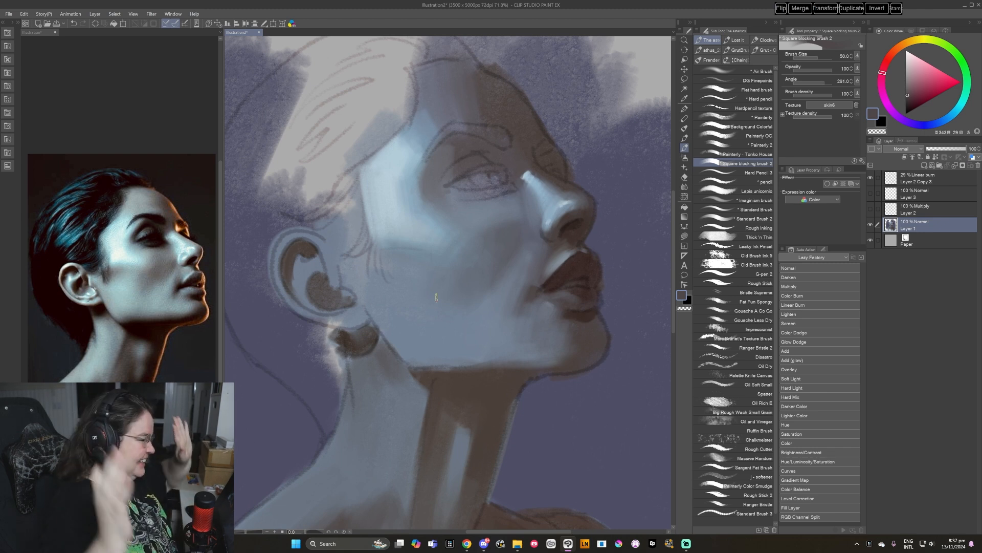
{"action": "mouse_move", "coordinate": [608, 183]}
{"action": "left_mouse_down"}
{"action": "mouse_move", "coordinate": [634, 318]}
{"action": "mouse_move", "coordinate": [495, 333]}
{"action": "left_mouse_up"}
{"action": "left_click", "coordinate": [478, 259], "text": "alt"}
{"action": "left_click_drag", "start_coordinate": [480, 260], "coordinate": [495, 303]}
{"action": "left_click", "coordinate": [486, 256], "text": "alt"}
{"action": "left_click_drag", "start_coordinate": [486, 254], "coordinate": [495, 292]}
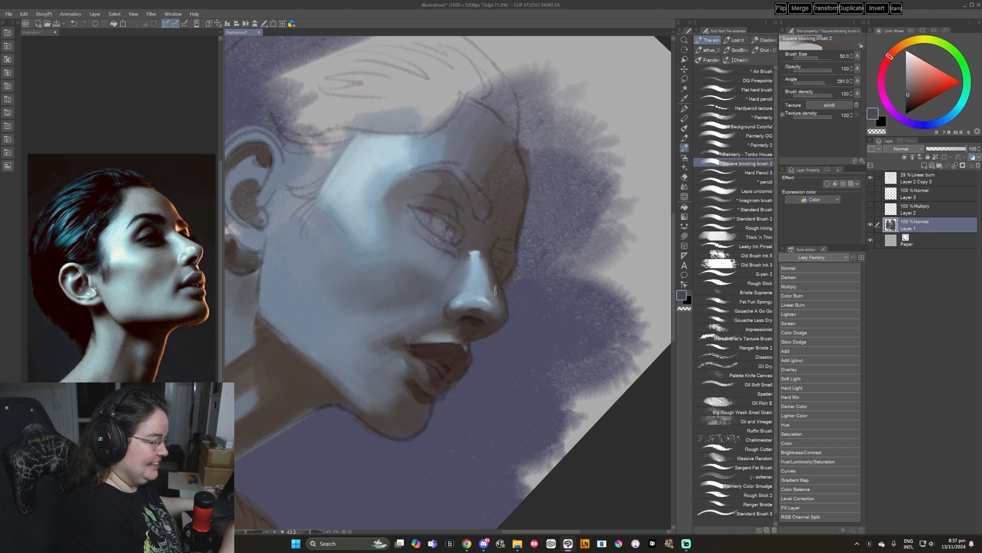
{"action": "key", "text": "r"}
{"action": "left_click", "coordinate": [452, 234], "text": "alt"}
{"action": "left_click_drag", "start_coordinate": [444, 235], "coordinate": [448, 242]}
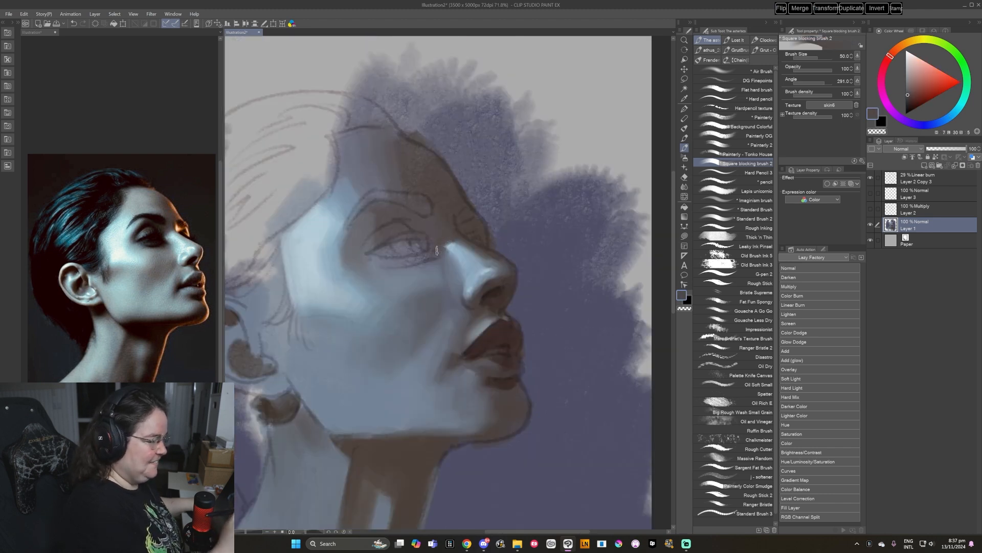
Blend the forehead above the near eyebrow with sampled blue skin tones at brush size 50.
{"action": "left_click", "coordinate": [436, 315], "text": "alt"}
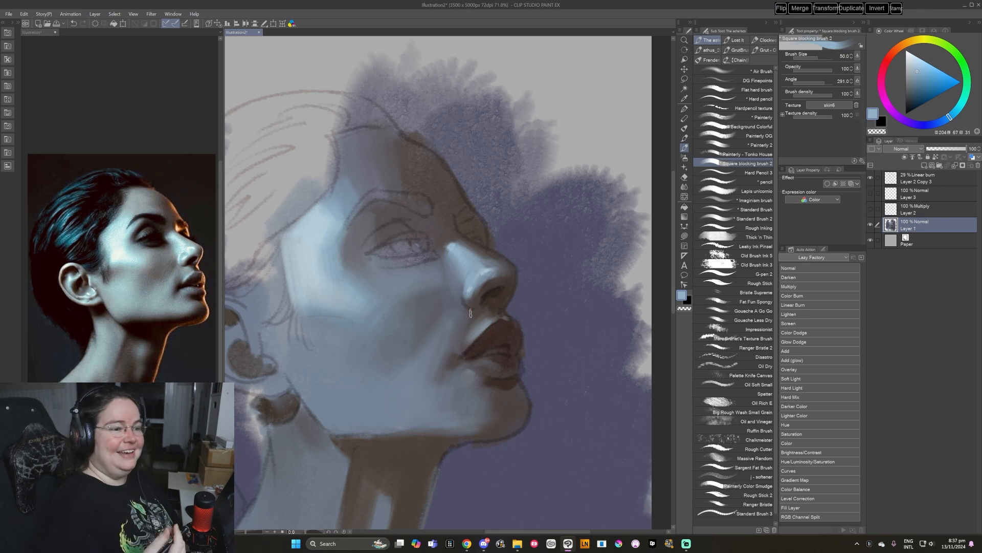
{"action": "left_click", "coordinate": [349, 188], "text": "alt"}
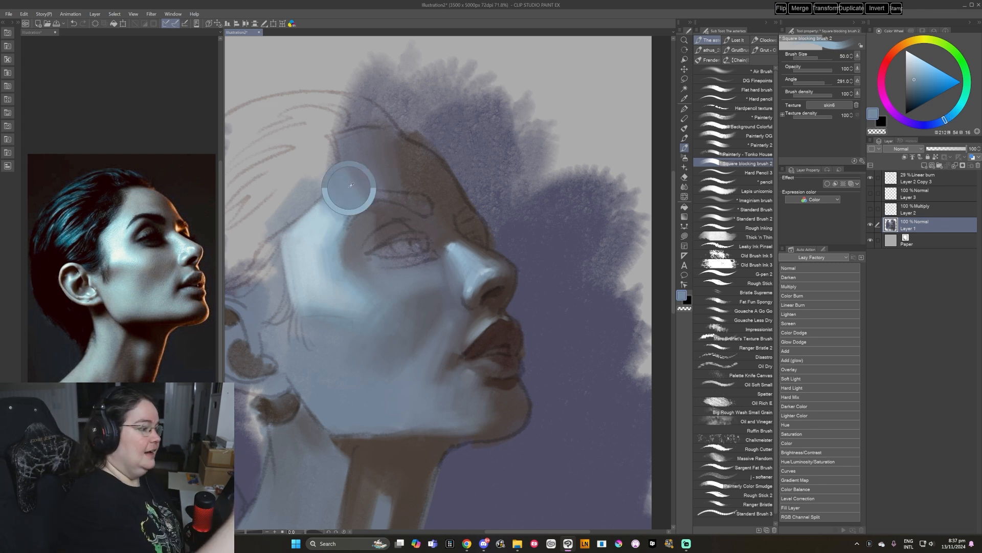
{"action": "left_click", "coordinate": [345, 171], "text": "alt"}
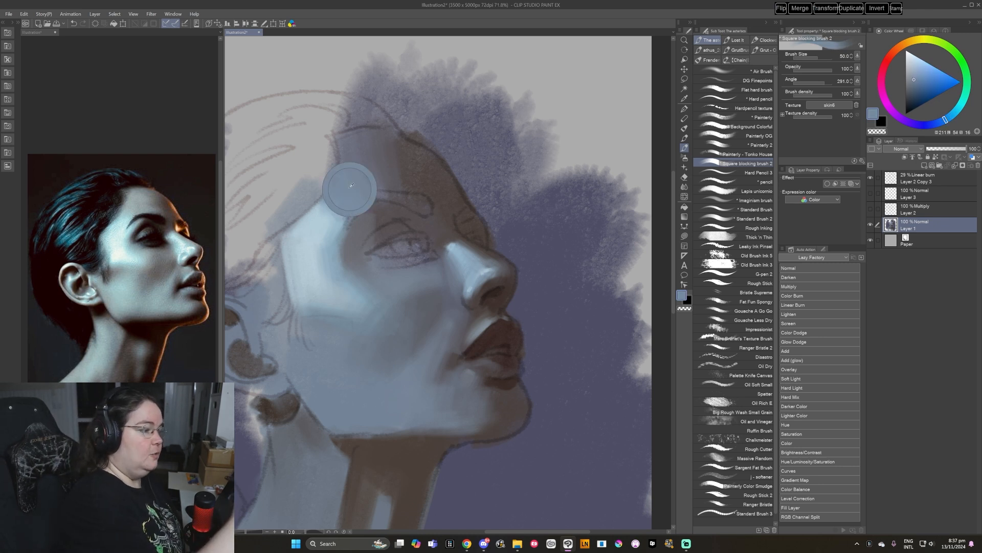
{"action": "left_click", "coordinate": [348, 173], "text": "alt"}
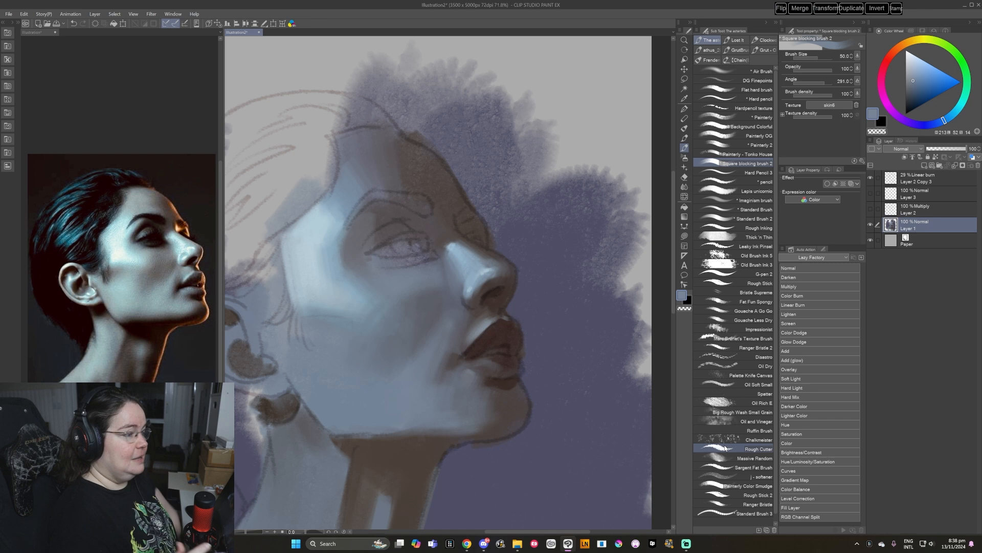
Paint the outer end of the near eyebrow in dark navy at brush size 30, replacing the first stroke with a darker one.
{"action": "left_click", "coordinate": [915, 99]}
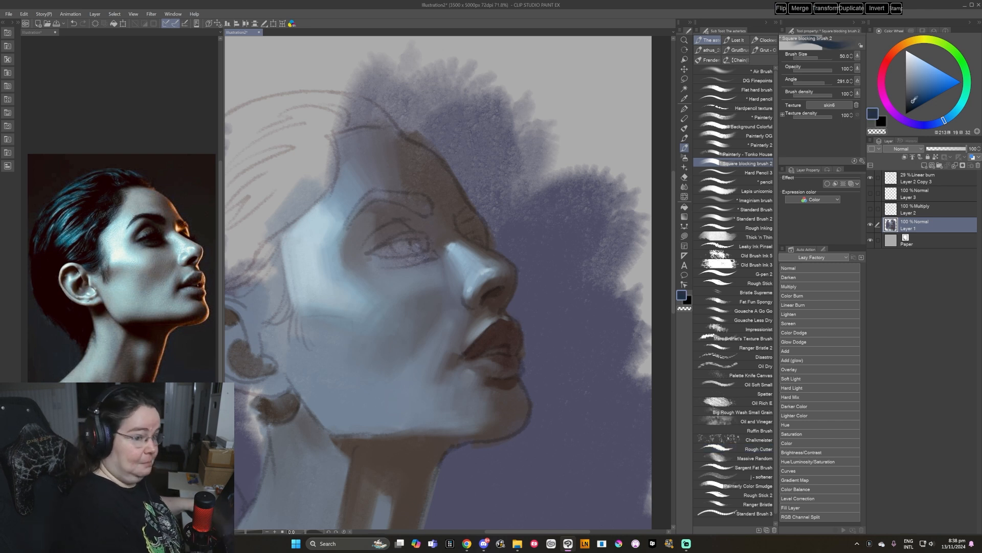
{"action": "key", "text": "bracketleft"}
{"action": "key", "text": "bracketleft"}
{"action": "left_click_drag", "start_coordinate": [346, 226], "coordinate": [373, 195]}
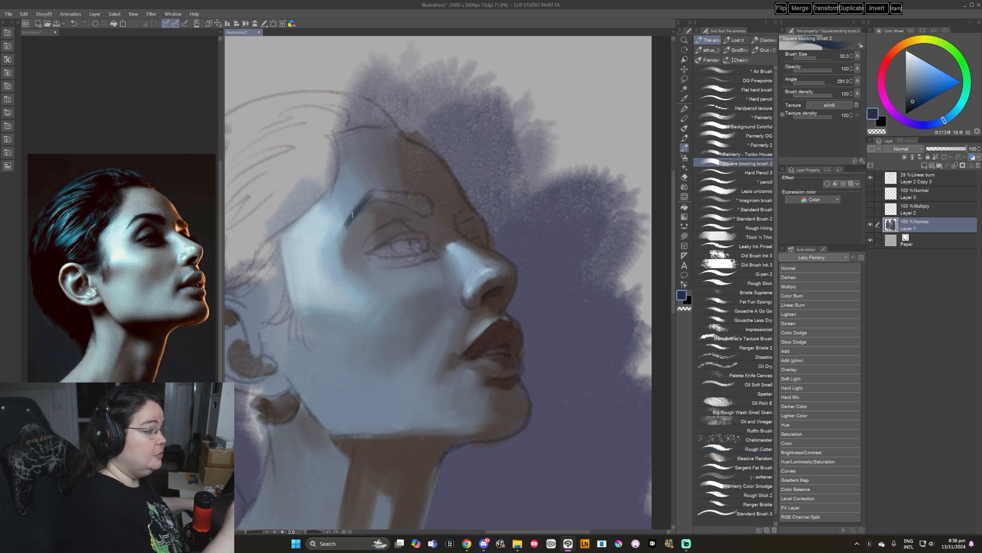
{"action": "key", "text": "ctrl+z"}
{"action": "left_click", "coordinate": [911, 105]}
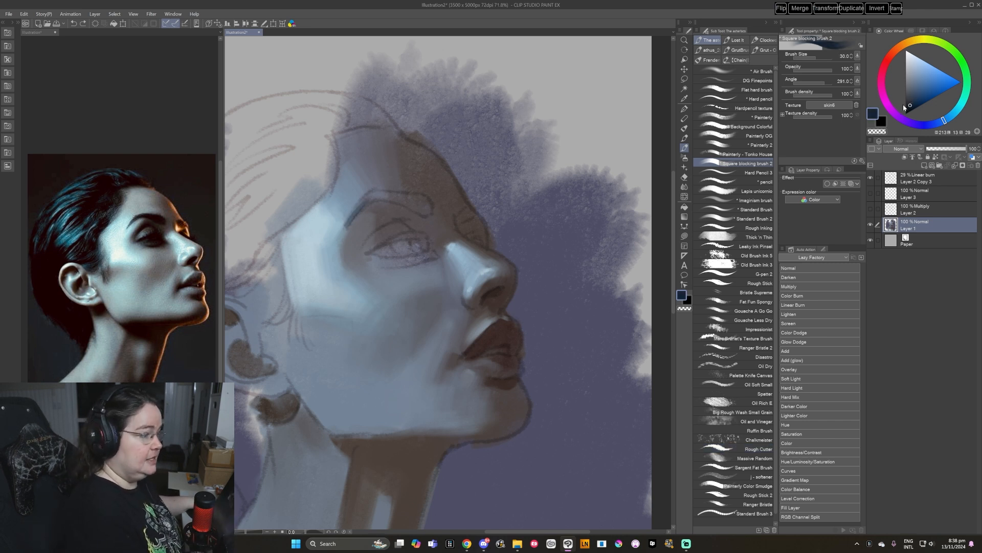
{"action": "key", "text": "ctrl+z"}
{"action": "left_click_drag", "start_coordinate": [343, 229], "coordinate": [375, 196]}
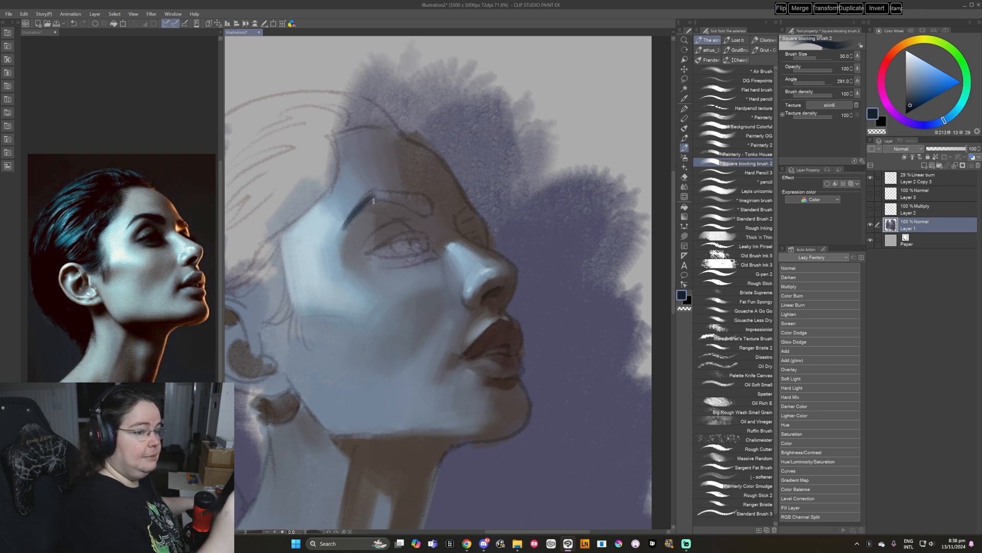
Fill in the rest of the near eyebrow up to its inner end with near-black blue.
{"action": "left_click", "coordinate": [908, 105]}
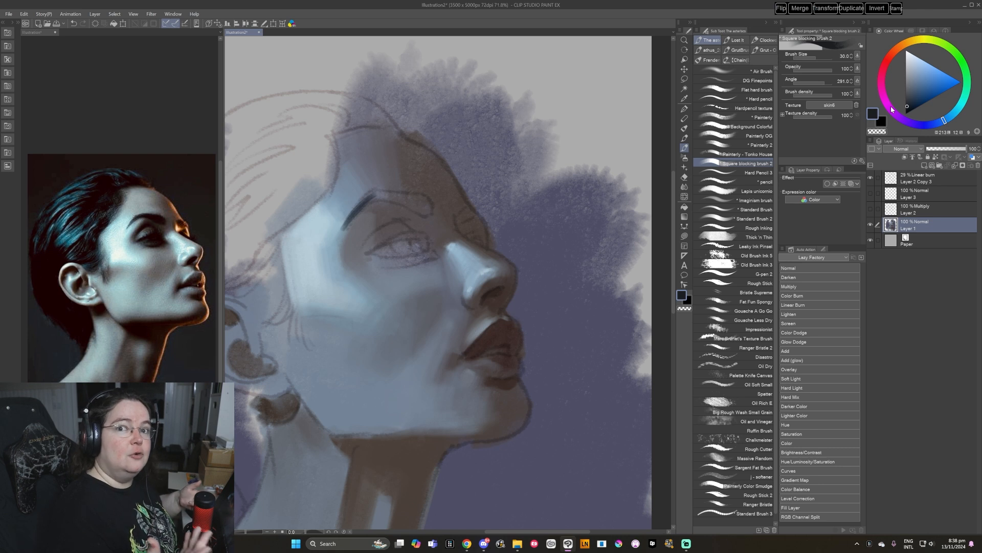
{"action": "mouse_move", "coordinate": [350, 215]}
{"action": "left_mouse_down"}
{"action": "mouse_move", "coordinate": [401, 194]}
{"action": "mouse_move", "coordinate": [364, 198]}
{"action": "mouse_move", "coordinate": [397, 194]}
{"action": "mouse_move", "coordinate": [378, 193]}
{"action": "mouse_move", "coordinate": [437, 189]}
{"action": "mouse_move", "coordinate": [378, 193]}
{"action": "mouse_move", "coordinate": [422, 195]}
{"action": "mouse_move", "coordinate": [399, 193]}
{"action": "mouse_move", "coordinate": [431, 205]}
{"action": "left_mouse_up"}
{"action": "left_click", "coordinate": [400, 194], "text": "alt"}
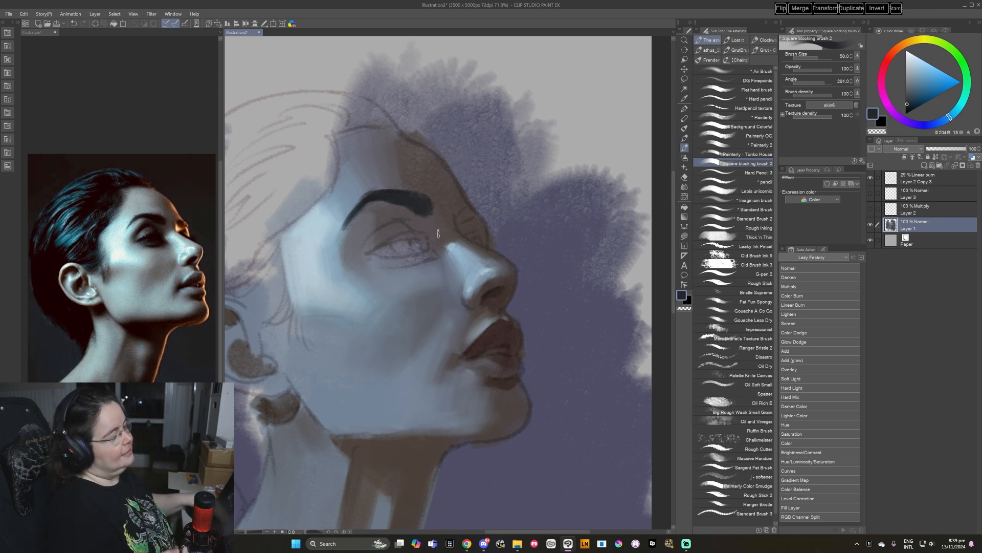
Paint the far eyebrow in the same dark blue with the brush reduced to size 25, refining its edges with sampled tones.
{"action": "key", "text": "bracketleft"}
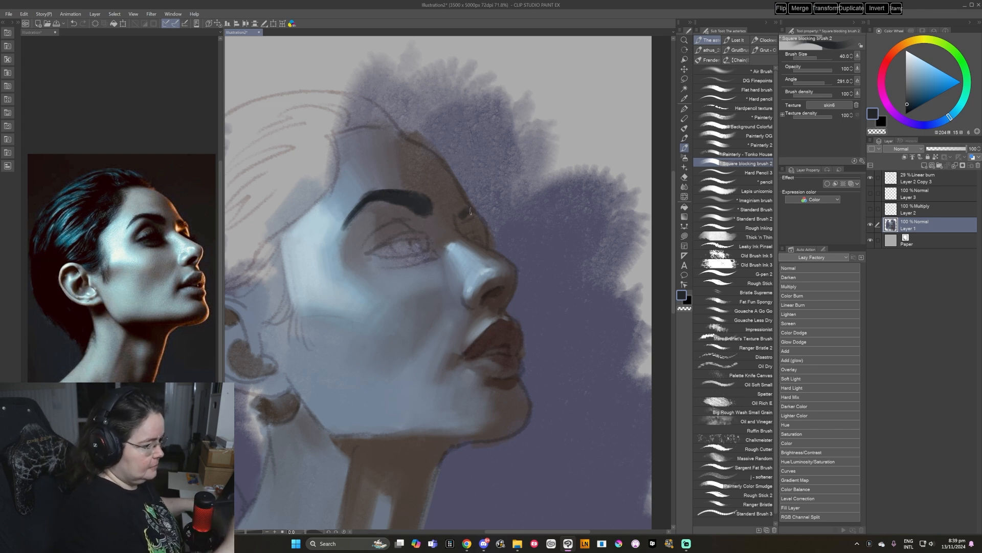
{"action": "key", "text": "bracketleft"}
{"action": "key", "text": "bracketleft"}
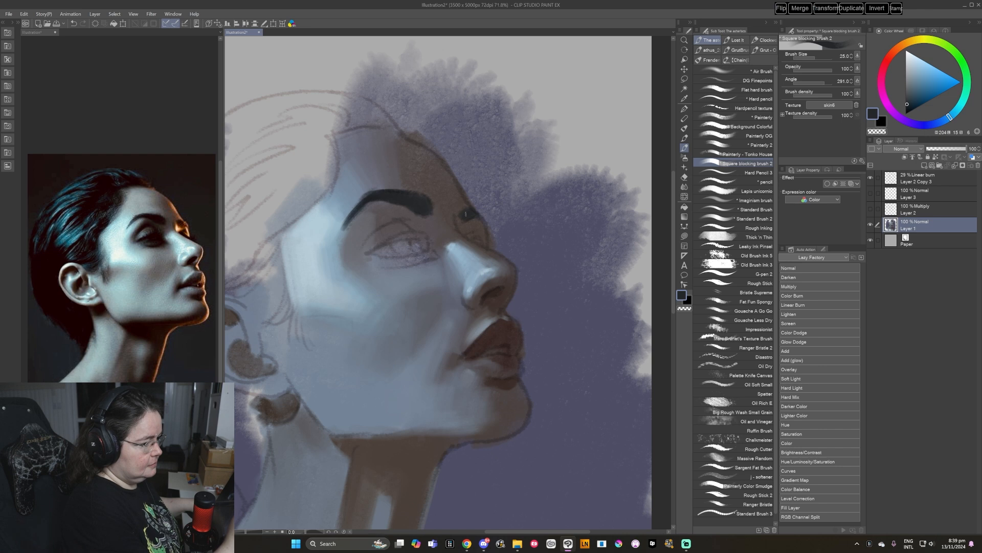
{"action": "left_click", "coordinate": [458, 209], "text": "alt"}
{"action": "left_click", "coordinate": [470, 211], "text": "alt"}
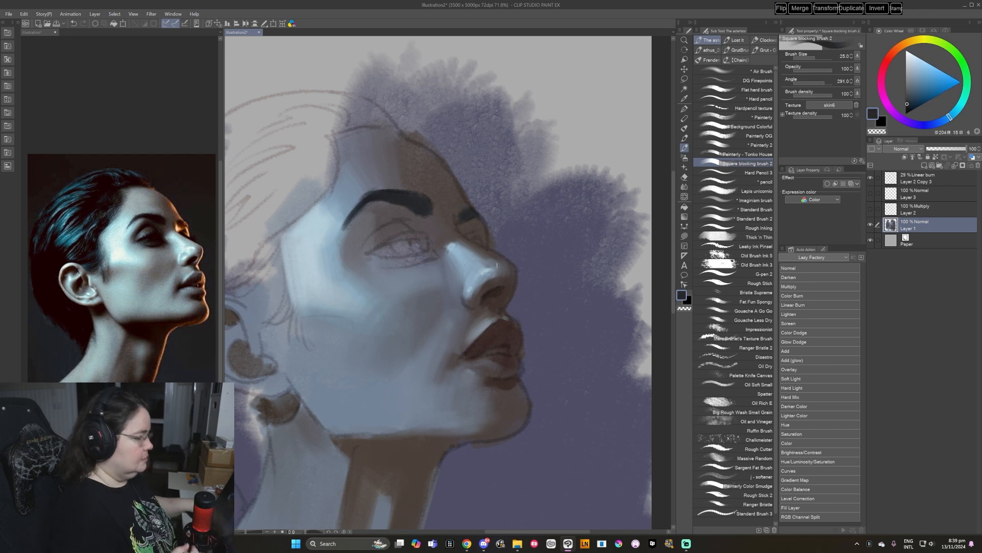
Shade the near eye socket between eyebrow and upper lid with sampled dark tones at brush size 60.
{"action": "key", "text": "bracketright"}
{"action": "key", "text": "bracketright"}
{"action": "key", "text": "bracketright"}
{"action": "key", "text": "bracketright"}
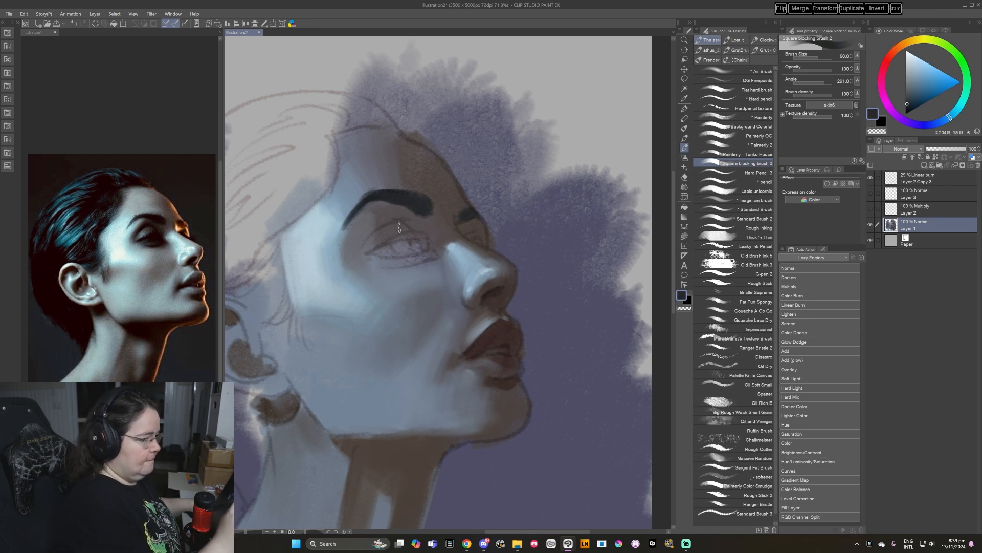
{"action": "left_click", "coordinate": [391, 237], "text": "alt"}
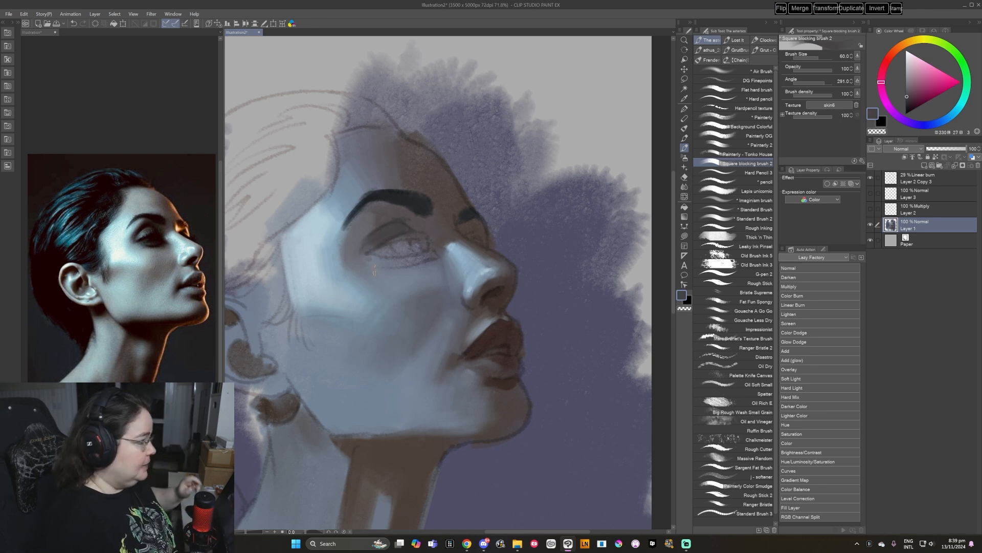
{"action": "left_click", "coordinate": [414, 201], "text": "alt"}
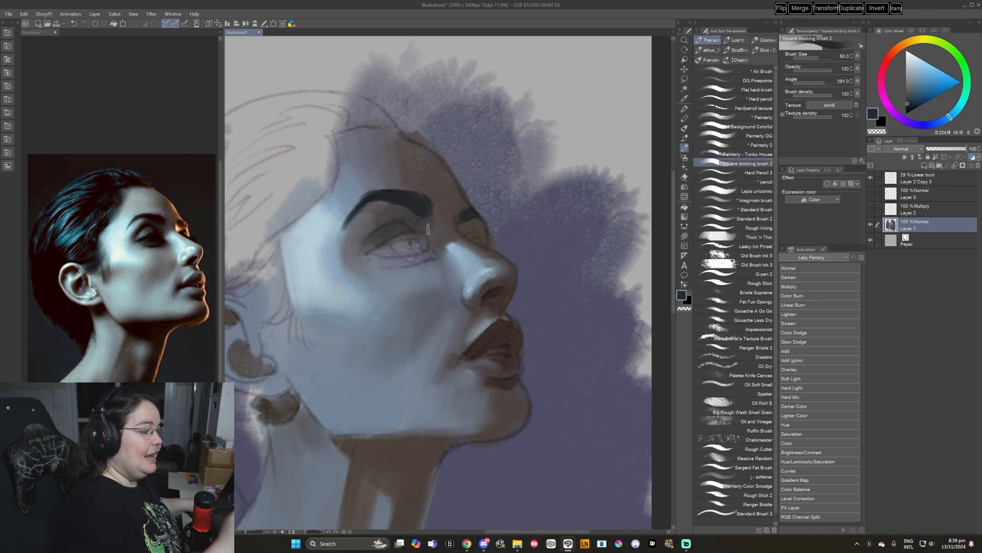
{"action": "left_click", "coordinate": [417, 221], "text": "alt"}
{"action": "left_click", "coordinate": [409, 220], "text": "alt"}
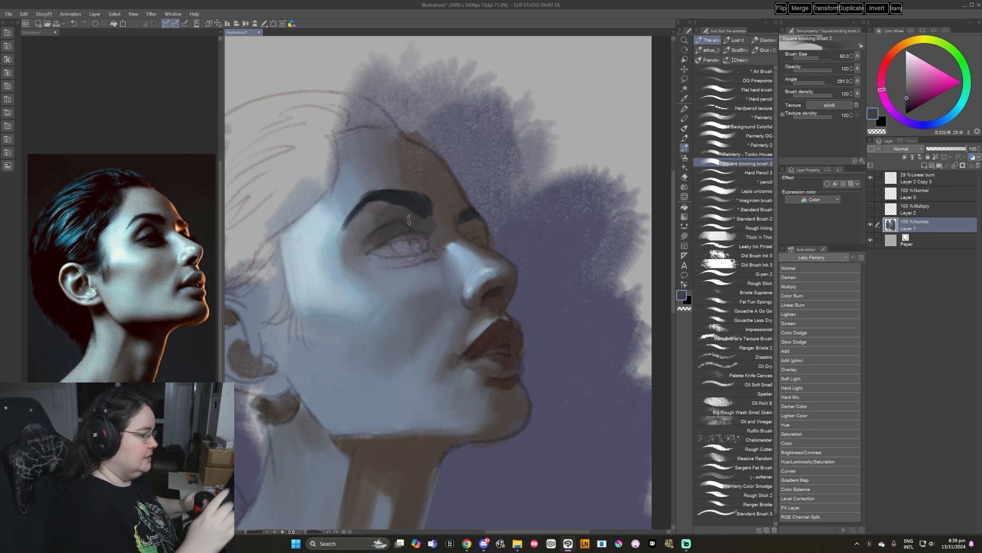
Blend the upper lid and outer socket with sampled greyish tones, and extend the shadow over the inner eye corner.
{"action": "left_click", "coordinate": [387, 212], "text": "alt"}
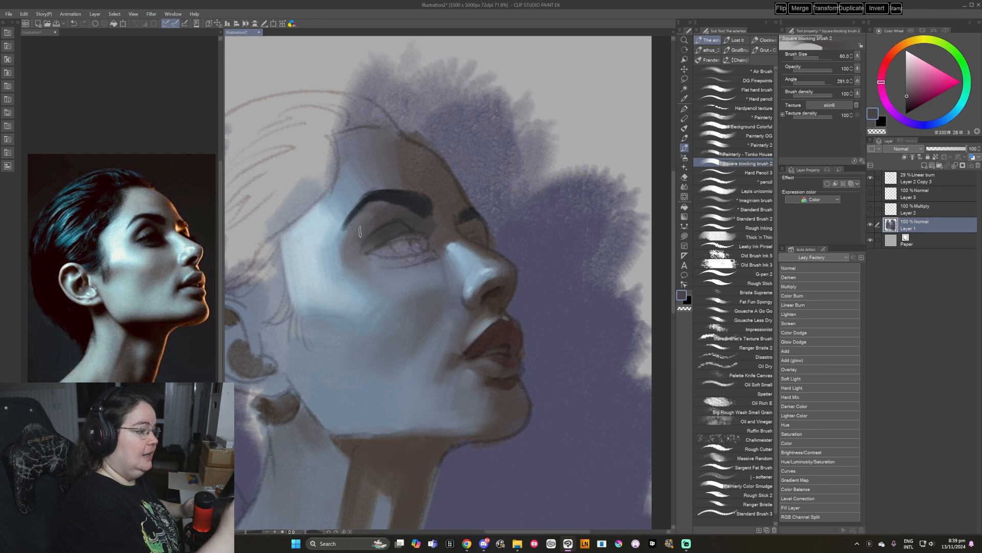
{"action": "left_click", "coordinate": [365, 232], "text": "alt"}
{"action": "left_click", "coordinate": [378, 218], "text": "alt"}
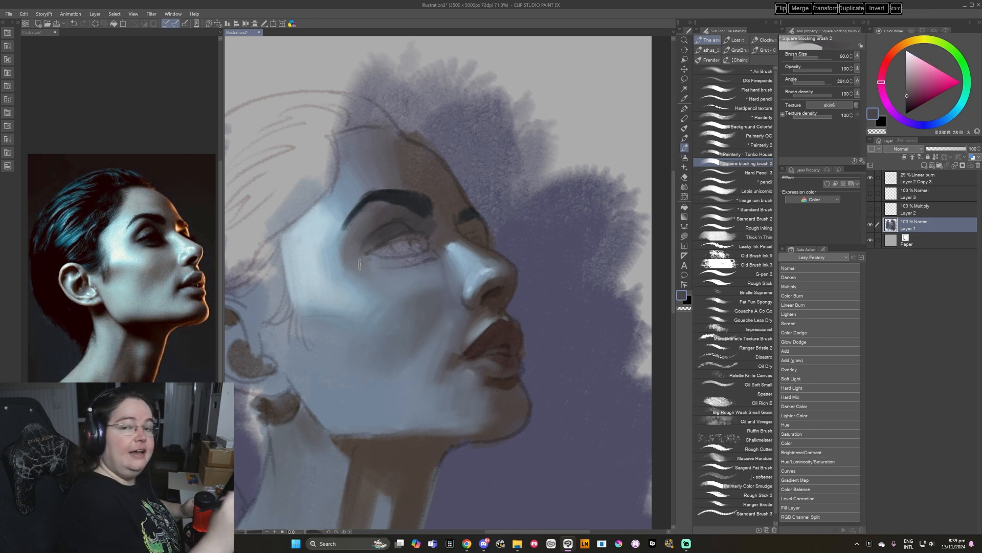
{"action": "left_click", "coordinate": [361, 223], "text": "alt"}
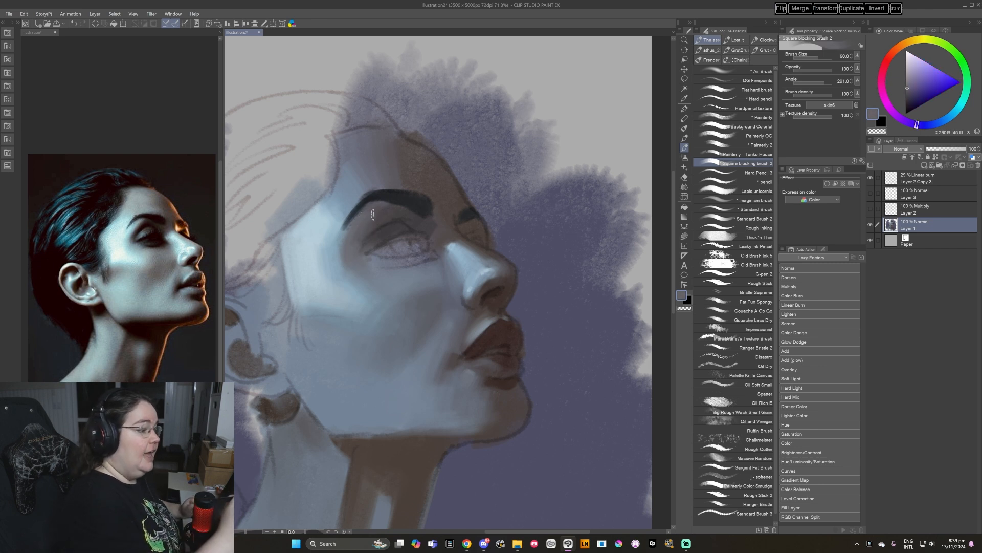
{"action": "left_click", "coordinate": [377, 219], "text": "alt"}
{"action": "left_click", "coordinate": [382, 212], "text": "alt"}
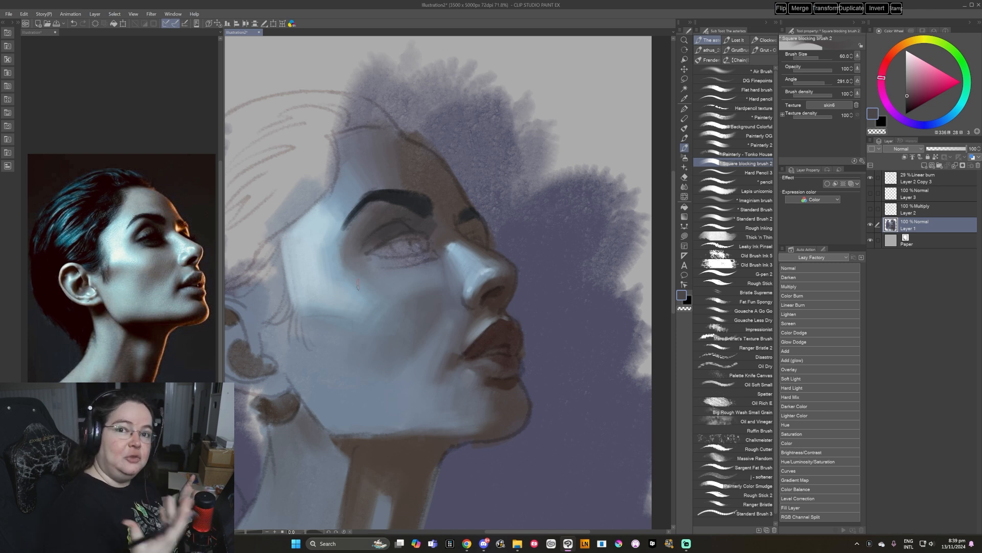
{"action": "left_click", "coordinate": [421, 222], "text": "alt"}
{"action": "mouse_move", "coordinate": [423, 226]}
{"action": "left_mouse_down"}
{"action": "mouse_move", "coordinate": [431, 221]}
{"action": "mouse_move", "coordinate": [427, 258]}
{"action": "left_mouse_up"}
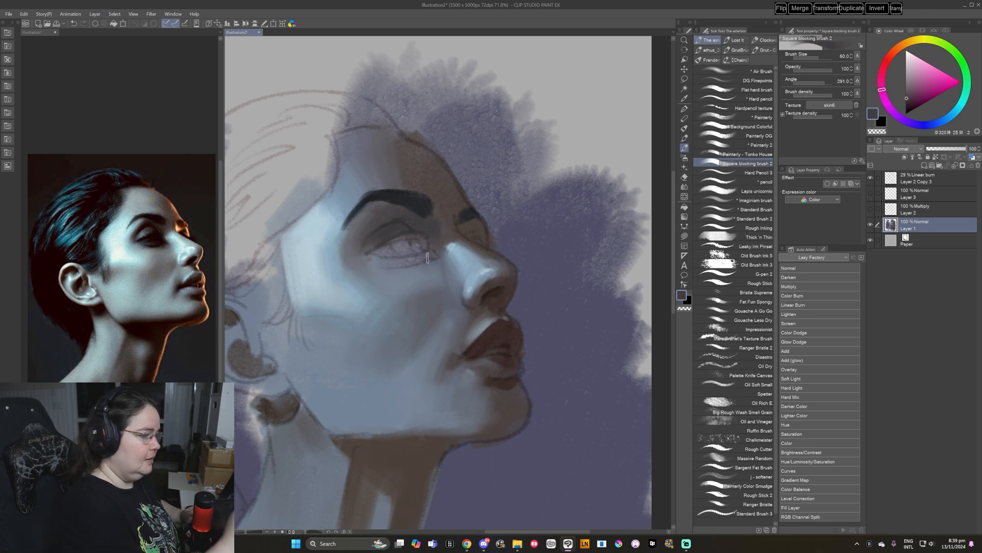
Place a small dark accent at the front of the near eye with a darkened tone at brush size 40.
{"action": "left_click", "coordinate": [905, 101]}
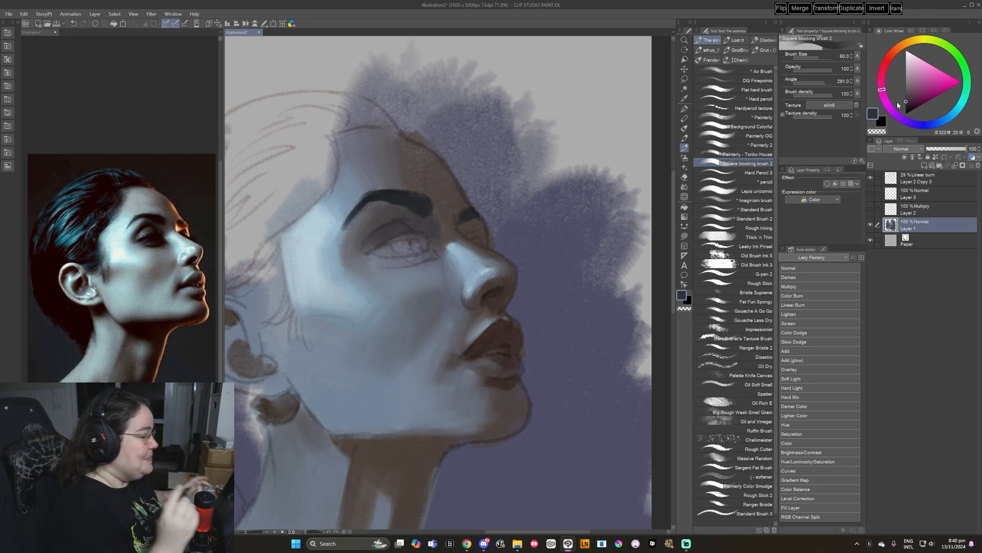
{"action": "key", "text": "bracketleft"}
{"action": "key", "text": "bracketleft"}
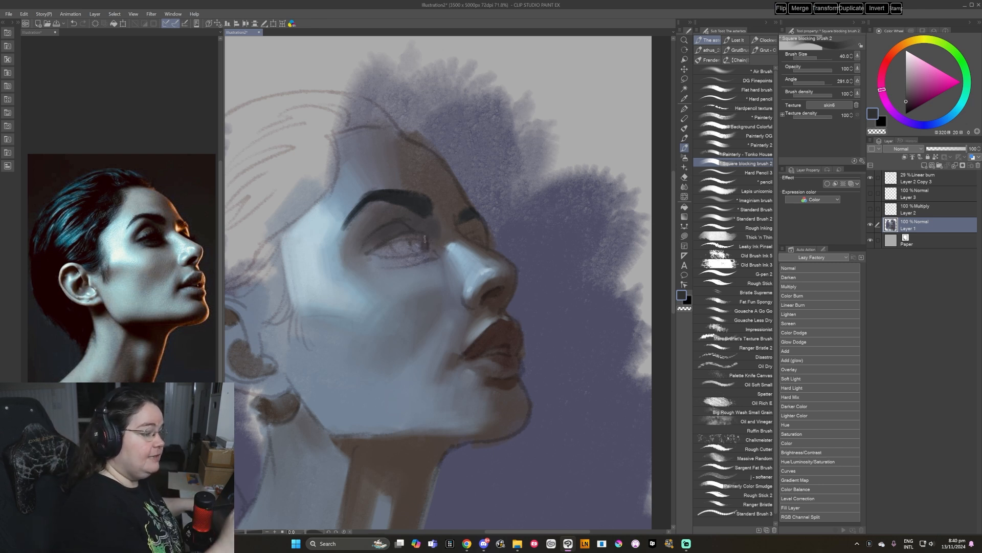
{"action": "left_click_drag", "start_coordinate": [907, 100], "coordinate": [908, 102]}
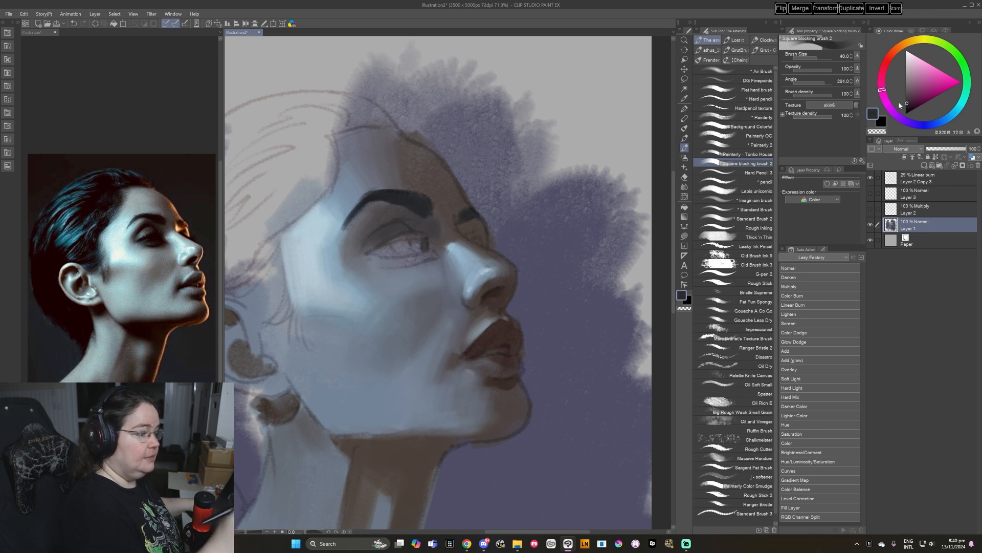
Paint the near eye's upper lash line in dark navy at brush size 30 and outline the lower edge at size 25.
{"action": "left_click", "coordinate": [415, 210], "text": "alt"}
{"action": "key", "text": "bracketleft"}
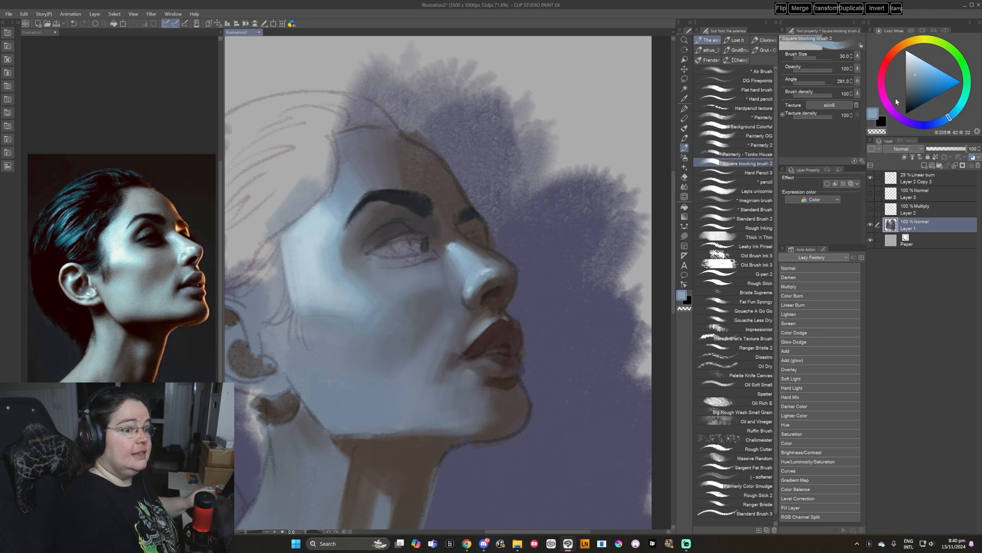
{"action": "left_click", "coordinate": [909, 103]}
{"action": "left_click_drag", "start_coordinate": [366, 254], "coordinate": [416, 236]}
{"action": "left_click", "coordinate": [909, 106]}
{"action": "left_click_drag", "start_coordinate": [365, 253], "coordinate": [407, 239]}
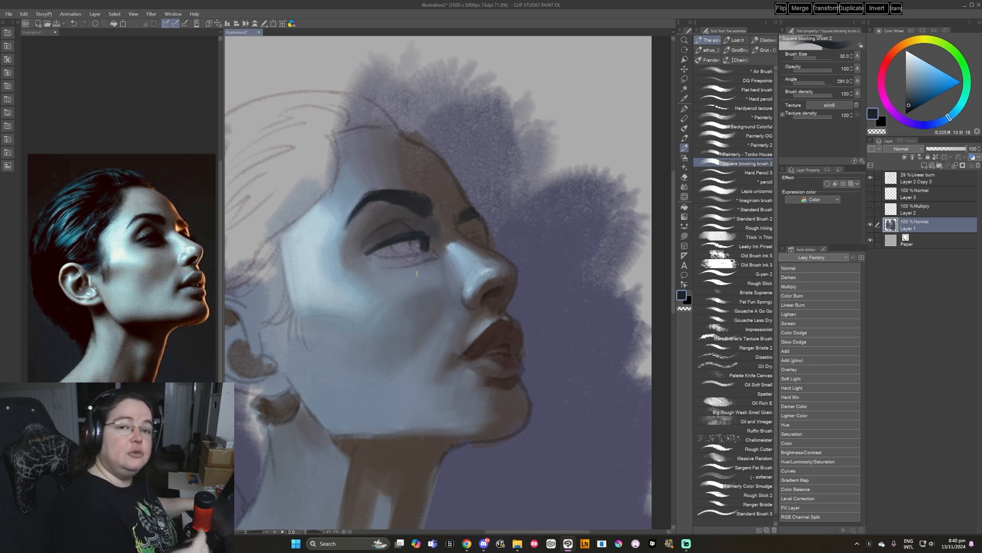
{"action": "key", "text": "bracketleft"}
{"action": "left_click_drag", "start_coordinate": [365, 254], "coordinate": [423, 253]}
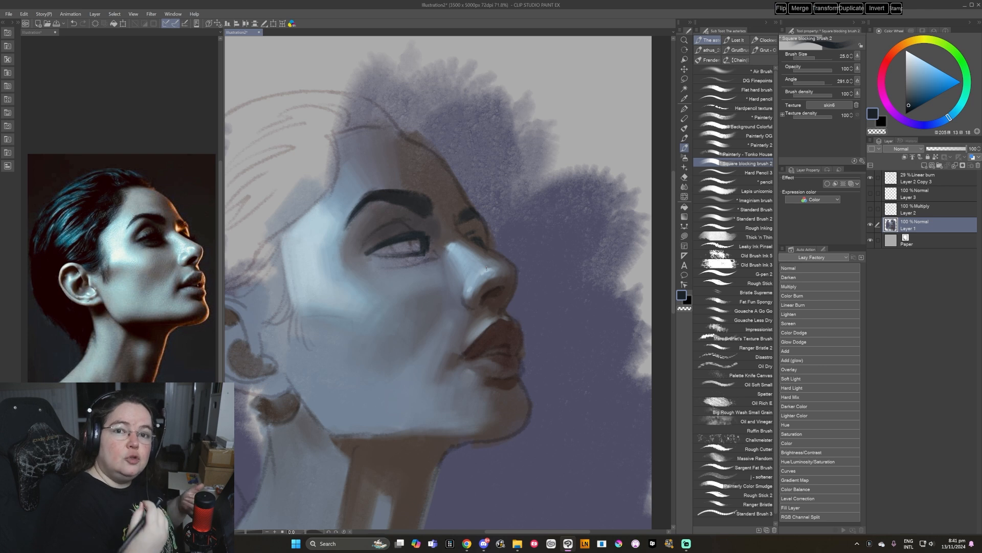
Darken the iris and inside of the near eye with near-black blue at brush size 40.
{"action": "left_click", "coordinate": [909, 106]}
{"action": "key", "text": "bracketright"}
{"action": "key", "text": "bracketright"}
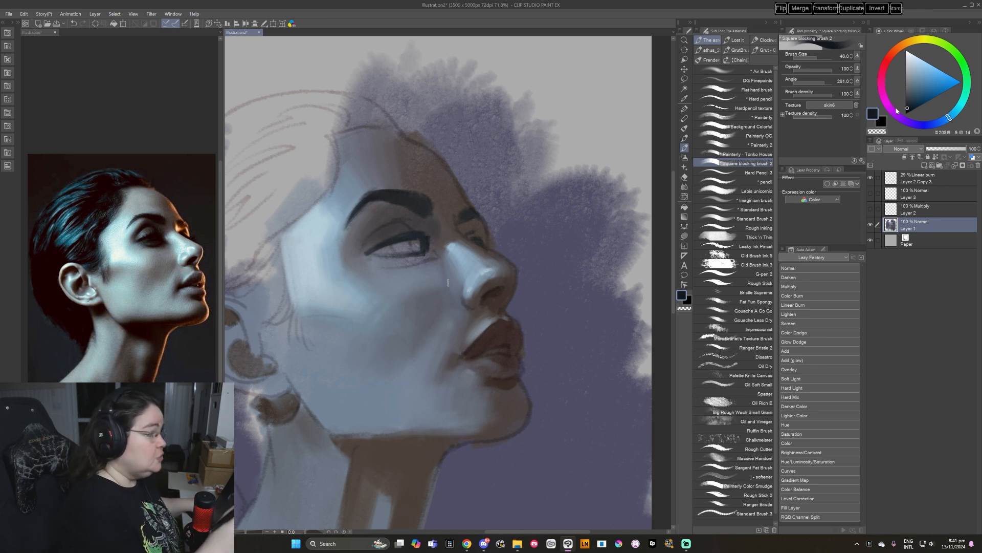
{"action": "mouse_move", "coordinate": [385, 249]}
{"action": "left_mouse_down"}
{"action": "mouse_move", "coordinate": [422, 243]}
{"action": "mouse_move", "coordinate": [415, 254]}
{"action": "mouse_move", "coordinate": [386, 245]}
{"action": "mouse_move", "coordinate": [396, 253]}
{"action": "mouse_move", "coordinate": [419, 242]}
{"action": "mouse_move", "coordinate": [416, 252]}
{"action": "mouse_move", "coordinate": [427, 242]}
{"action": "mouse_move", "coordinate": [426, 262]}
{"action": "left_mouse_up"}
Refine the near eye's lower lash line and inner corner in near-black blue with brush sizes 17 to 30.
{"action": "key", "text": "bracketleft"}
{"action": "key", "text": "bracketleft"}
{"action": "key", "text": "bracketleft"}
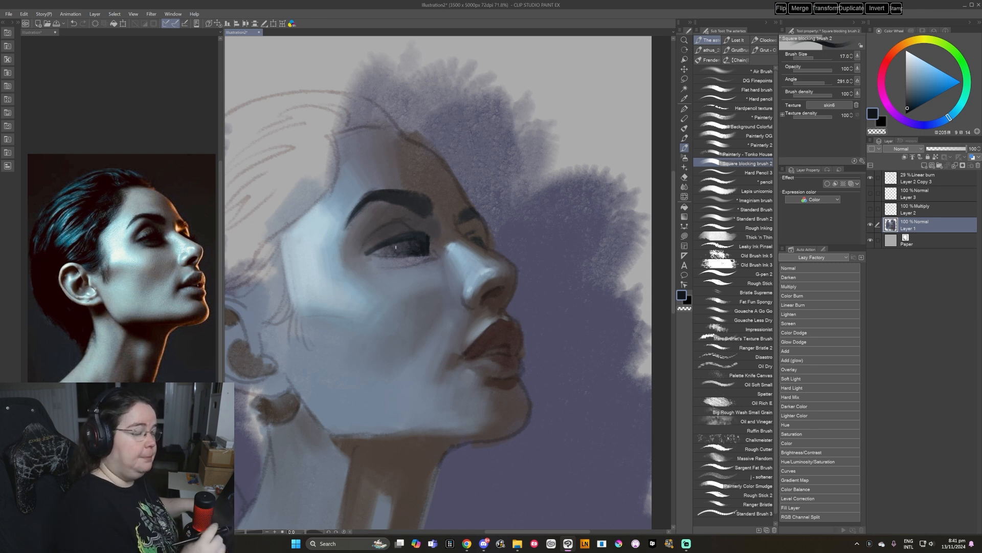
{"action": "key", "text": "bracketright"}
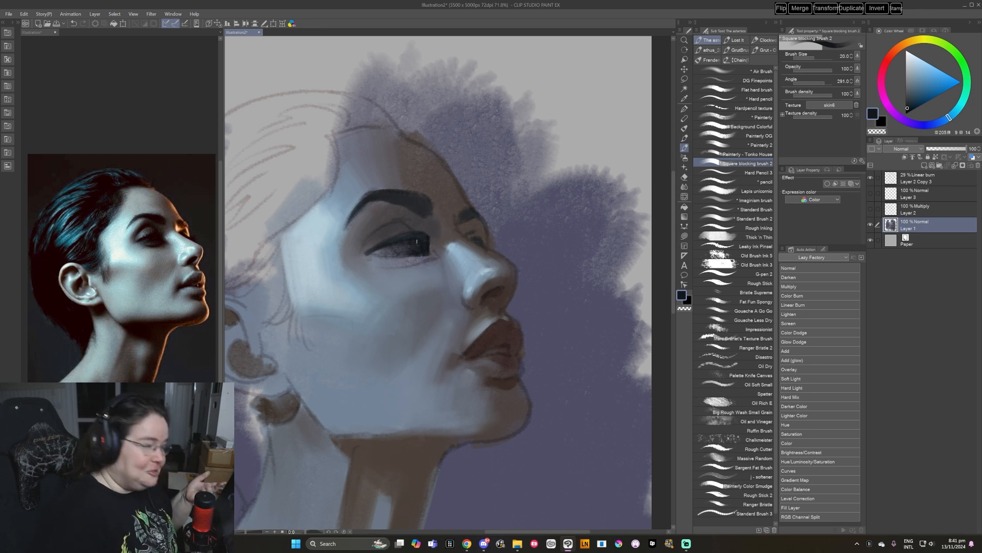
{"action": "key", "text": "bracketright"}
{"action": "key", "text": "bracketright"}
{"action": "mouse_move", "coordinate": [389, 264]}
{"action": "left_mouse_down"}
{"action": "mouse_move", "coordinate": [429, 258]}
{"action": "mouse_move", "coordinate": [403, 264]}
{"action": "left_mouse_up"}
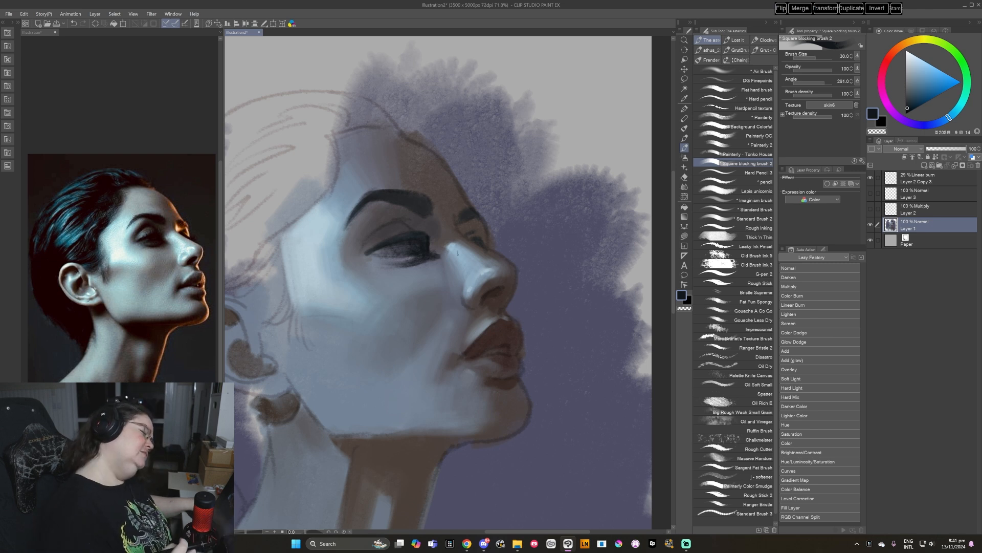
Refine the skin and shadow edge beneath the near eye's inner corner with sampled blue-grey and dark tones at brush size 30.
{"action": "left_click", "coordinate": [418, 246], "text": "alt"}
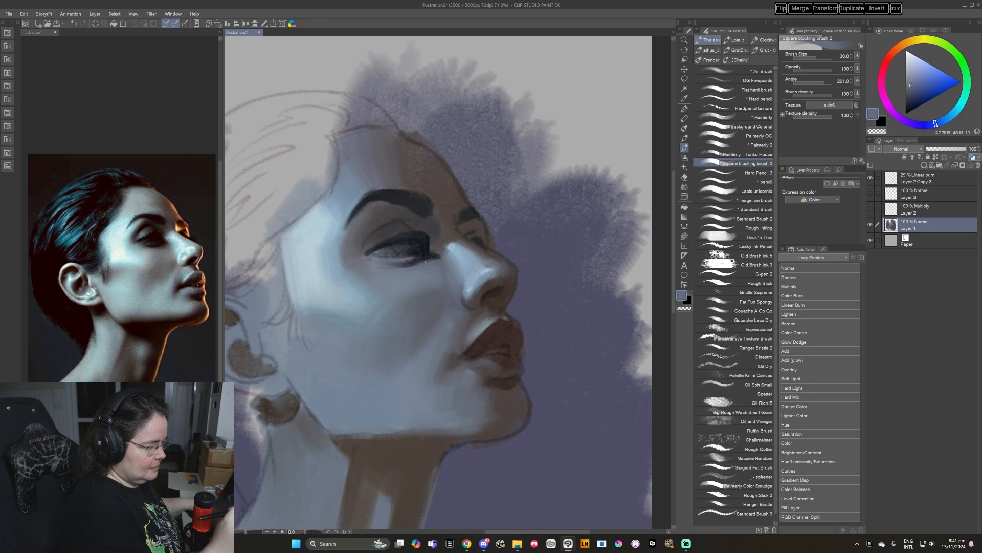
{"action": "key", "text": "r"}
{"action": "mouse_move", "coordinate": [423, 264]}
{"action": "left_mouse_down"}
{"action": "mouse_move", "coordinate": [473, 259]}
{"action": "mouse_move", "coordinate": [484, 284]}
{"action": "left_mouse_up"}
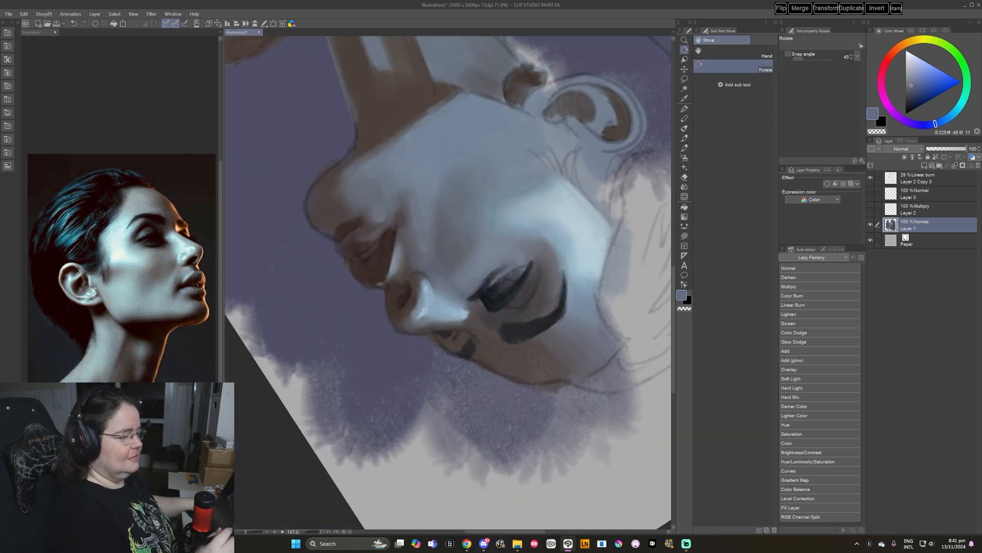
{"action": "key", "text": "ctrl+@"}
{"action": "left_click", "coordinate": [436, 265], "text": "alt"}
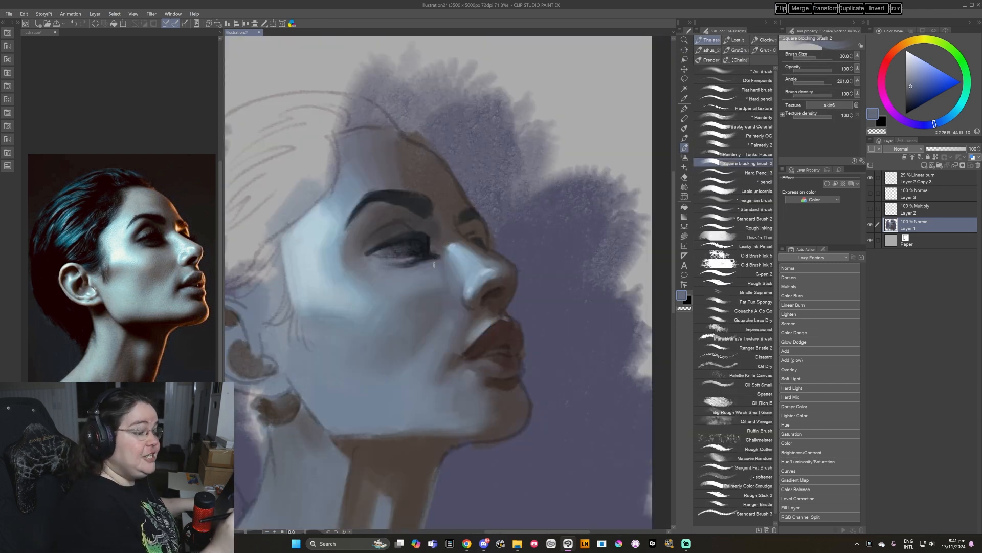
{"action": "left_click", "coordinate": [435, 266], "text": "alt"}
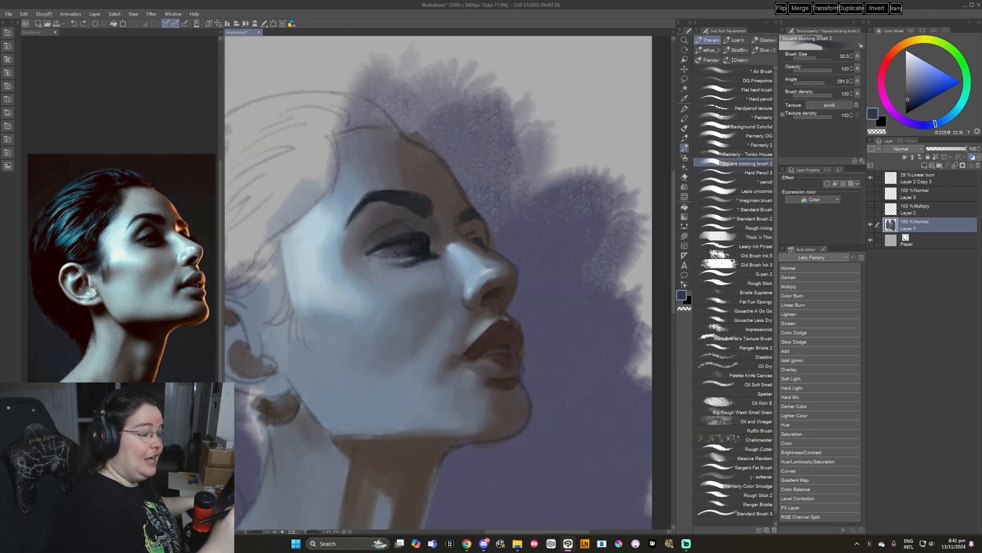
{"action": "left_click", "coordinate": [440, 260], "text": "alt"}
{"action": "left_click", "coordinate": [418, 275], "text": "alt"}
{"action": "left_click", "coordinate": [434, 261], "text": "alt"}
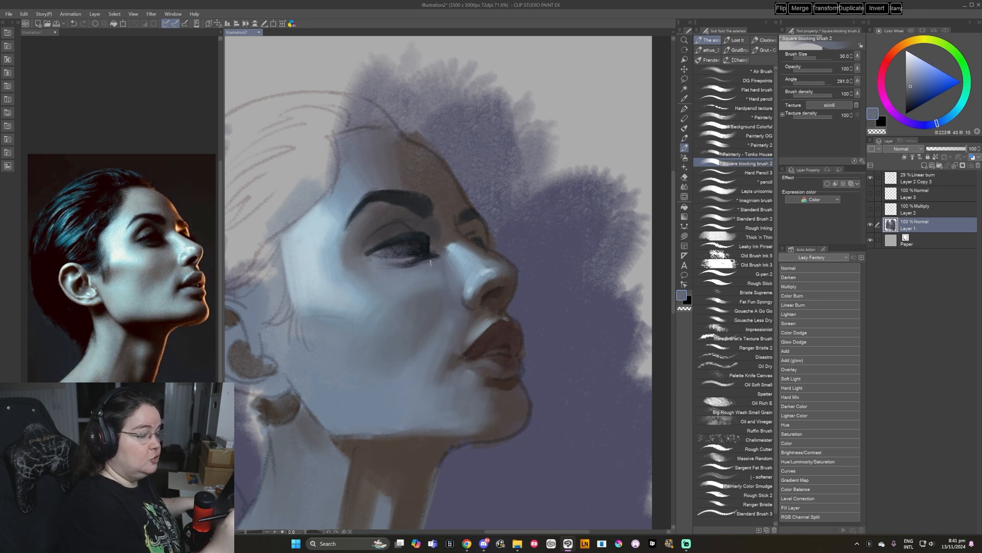
{"action": "left_click", "coordinate": [442, 252], "text": "alt"}
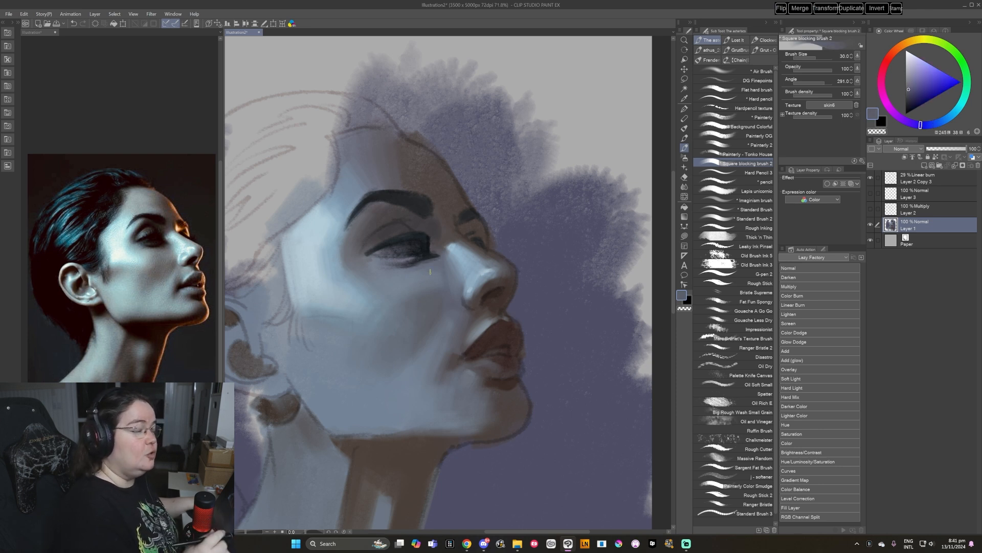
Touch up the near eye's outer lash line in dark navy at brush size 20 and the surrounding lid in muted blue-grey at size 30.
{"action": "left_click", "coordinate": [406, 241], "text": "alt"}
{"action": "key", "text": "bracketleft"}
{"action": "key", "text": "bracketleft"}
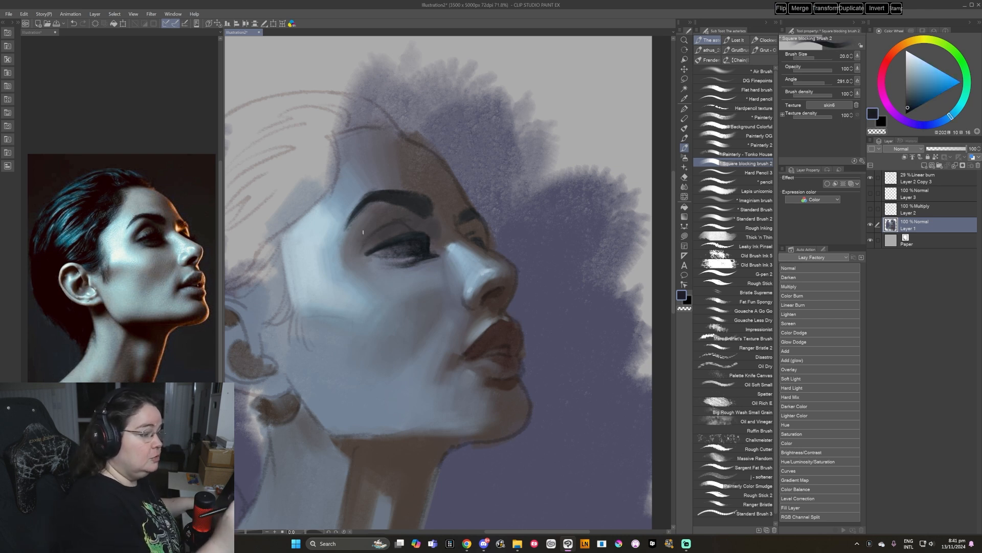
{"action": "left_click", "coordinate": [363, 241], "text": "alt"}
{"action": "key", "text": "bracketright"}
{"action": "key", "text": "bracketright"}
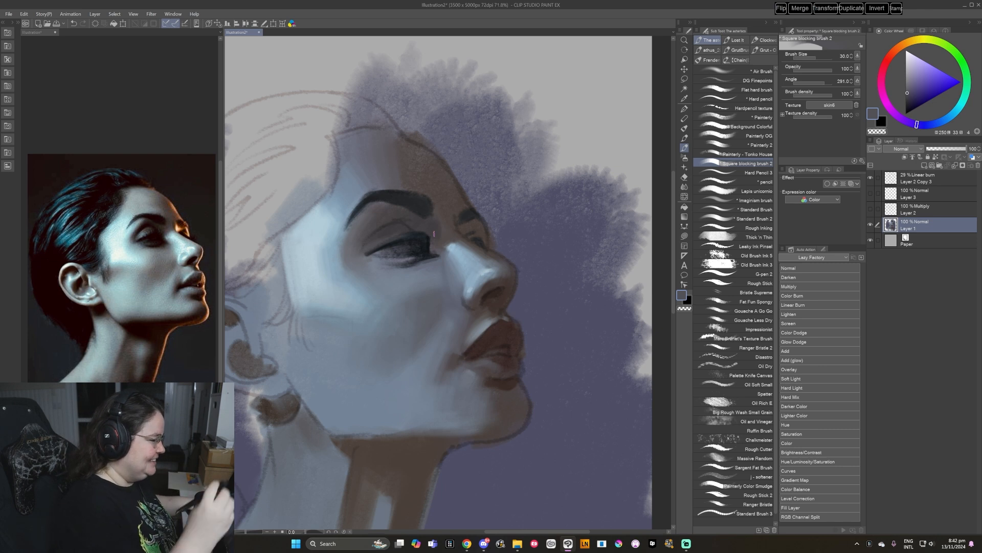
{"action": "left_click", "coordinate": [377, 253], "text": "alt"}
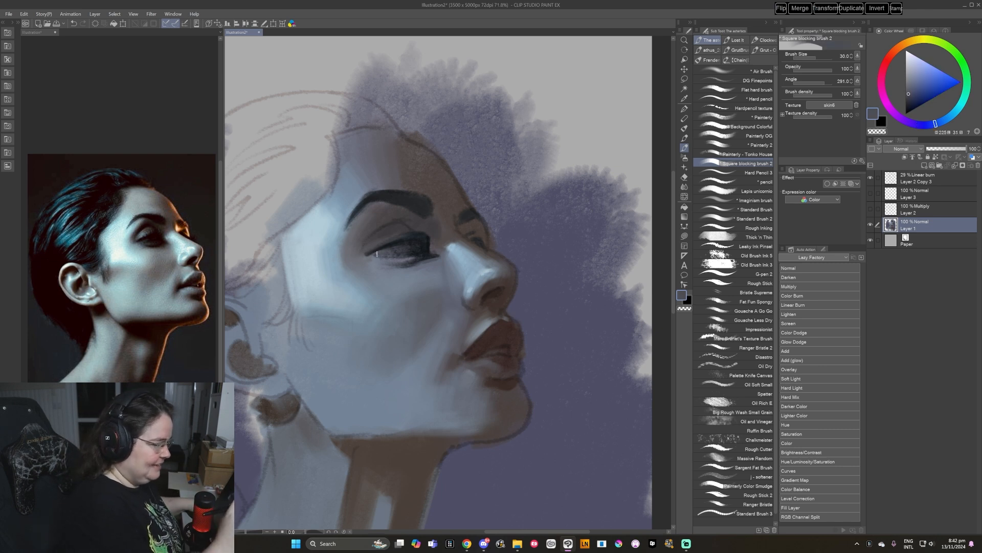
Darken the portrait's near eye and its lower lid towards the inner corner with dark tones sampled from the eye.
{"action": "left_click", "coordinate": [409, 237], "text": "alt"}
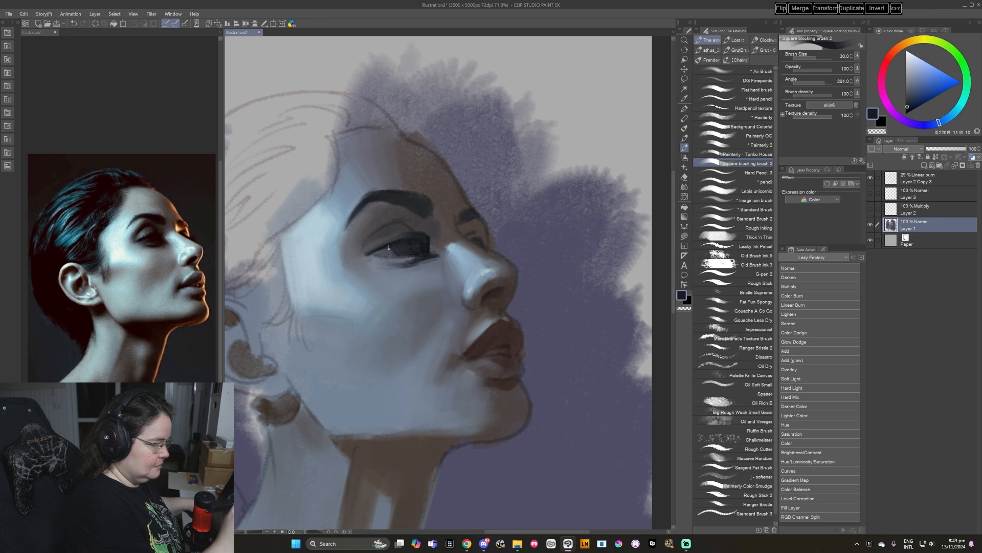
{"action": "left_click", "coordinate": [426, 255], "text": "alt"}
{"action": "left_click_drag", "start_coordinate": [422, 256], "coordinate": [418, 257]}
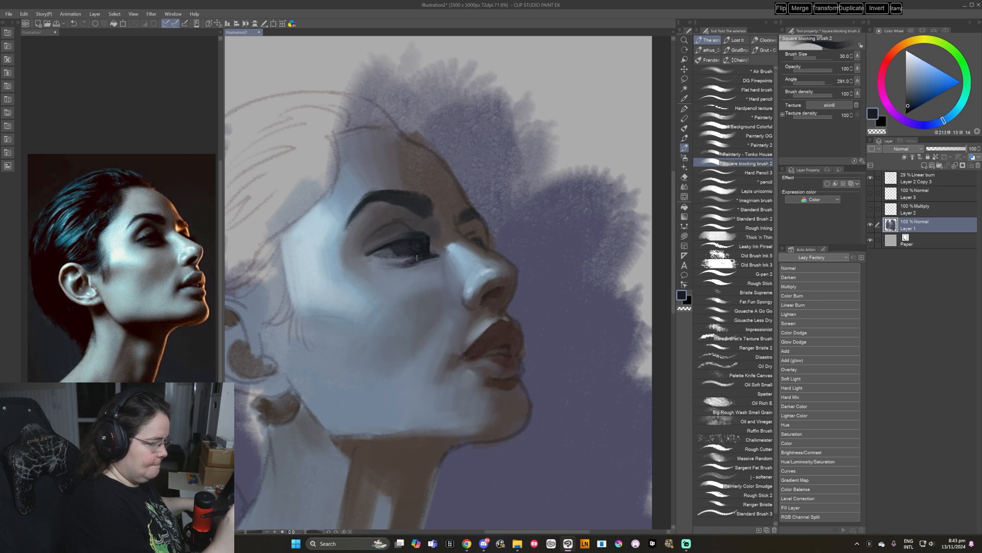
{"action": "left_click", "coordinate": [421, 263], "text": "alt"}
Soften the skin beneath the near eye's lower lid with blue-grey tones sampled from the face, finishing with the canvas upright.
{"action": "key", "text": "shift+space"}
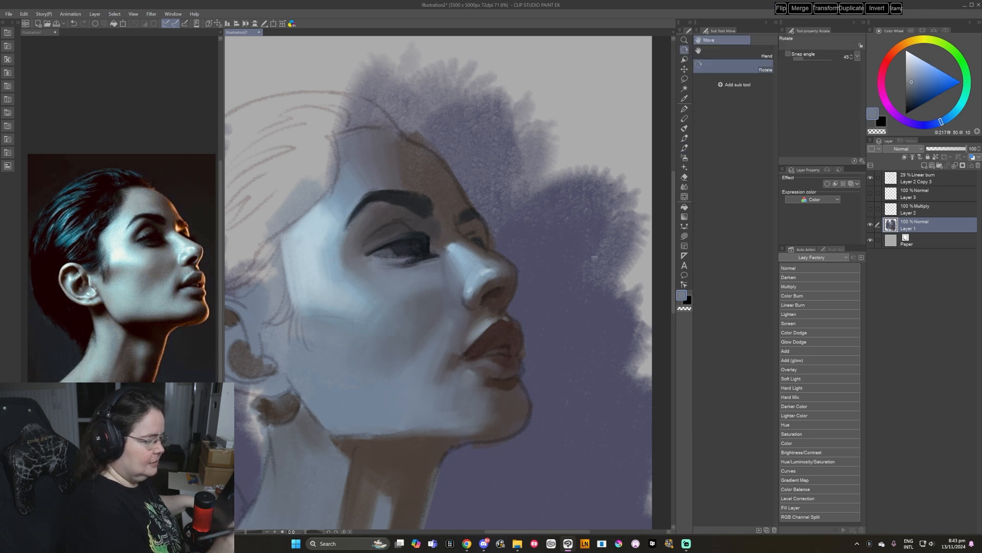
{"action": "left_click_drag", "start_coordinate": [530, 279], "coordinate": [408, 362]}
{"action": "left_click", "coordinate": [479, 264], "text": "alt"}
{"action": "left_click", "coordinate": [480, 254], "text": "alt"}
{"action": "left_click", "coordinate": [477, 249], "text": "alt"}
{"action": "key", "text": "ctrl+@"}
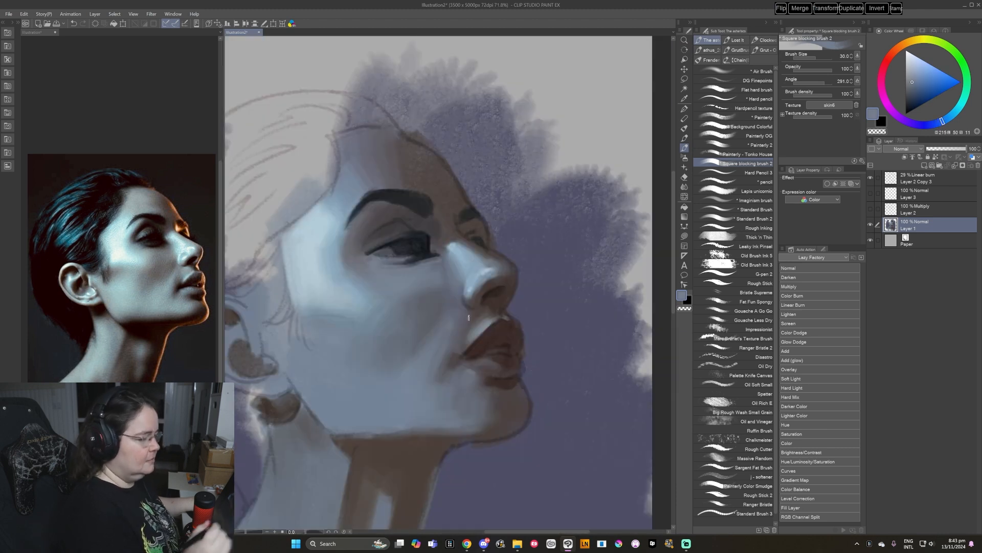
Blend the skin between the eye's inner corner and the cheek at brush size 50 with a sampled grey-blue, finishing with the canvas upright.
{"action": "key", "text": "r"}
{"action": "left_click_drag", "start_coordinate": [538, 328], "coordinate": [548, 287]}
{"action": "key", "text": "]"}
{"action": "key", "text": "]"}
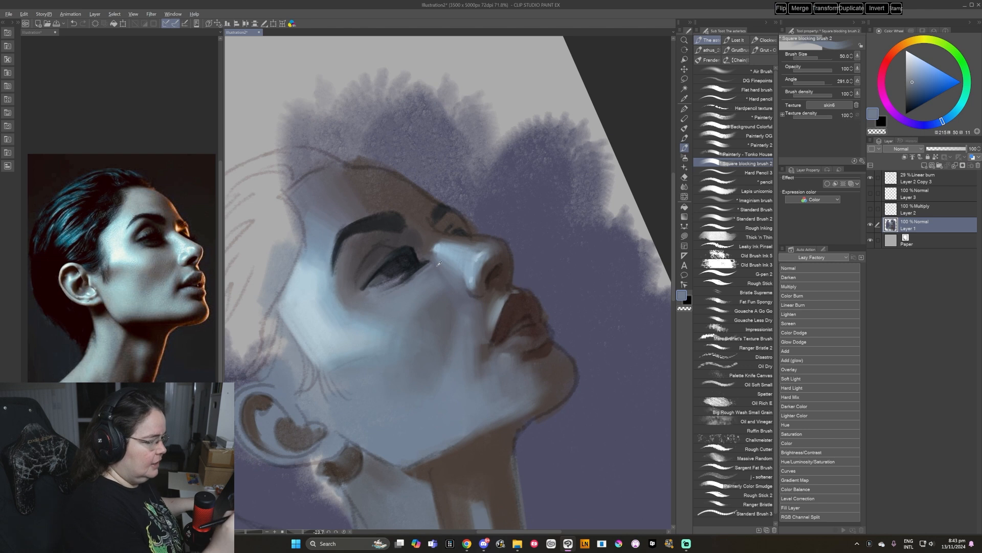
{"action": "left_click", "coordinate": [436, 264], "text": "alt"}
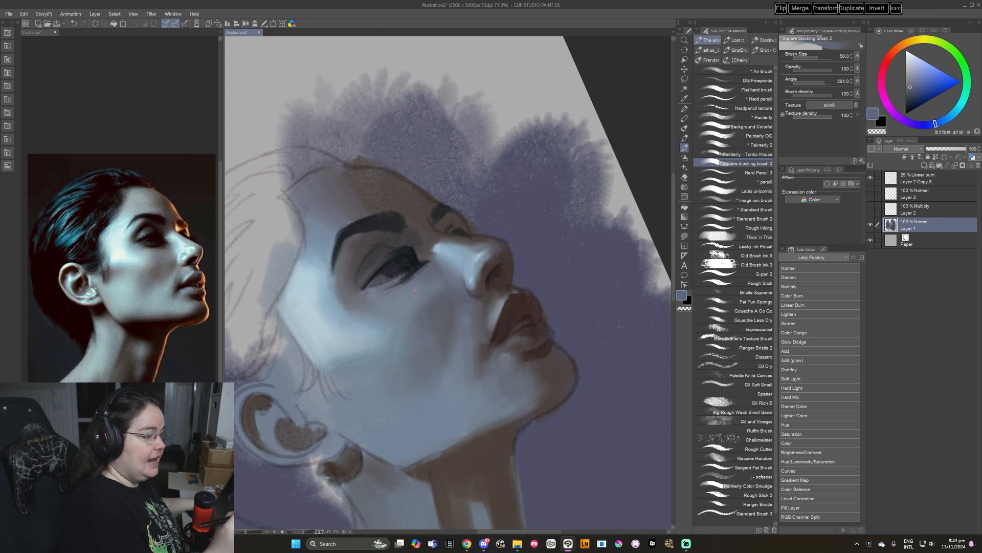
{"action": "key", "text": "ctrl+@"}
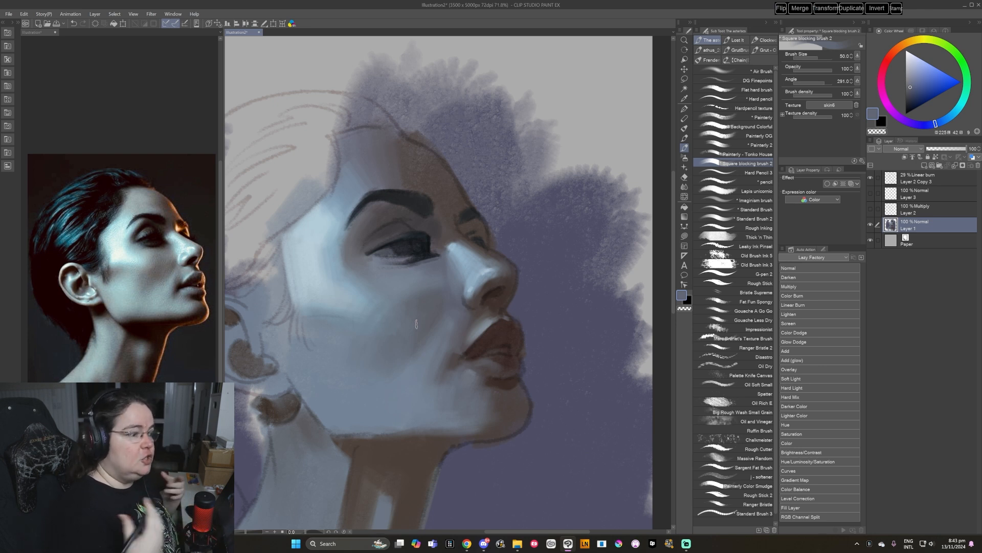
Choose a dark navy and paint the hair above the ear and the sideburn at brush size 80.
{"action": "scroll", "coordinate": [532, 286], "scroll_direction": "down", "scroll_amount": 3}
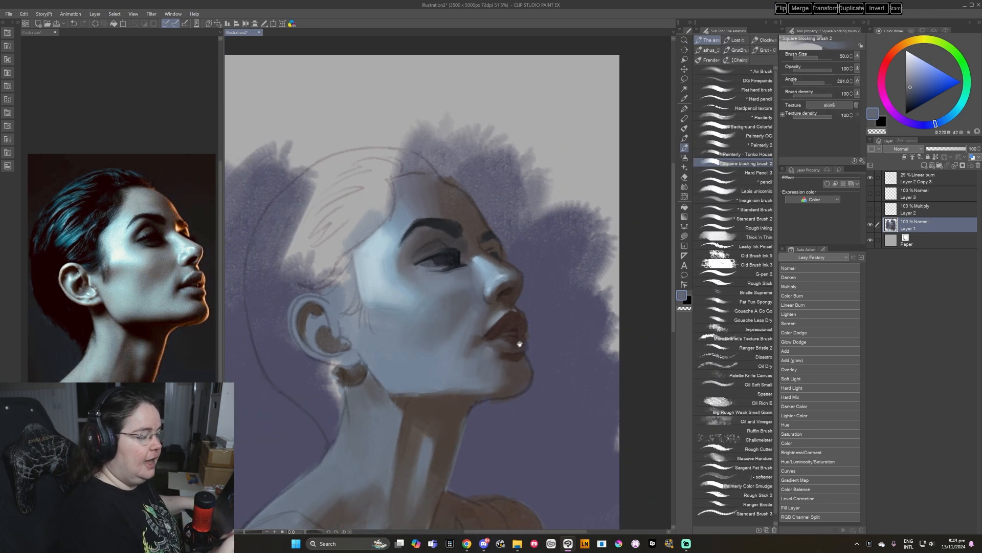
{"action": "left_click", "coordinate": [909, 101]}
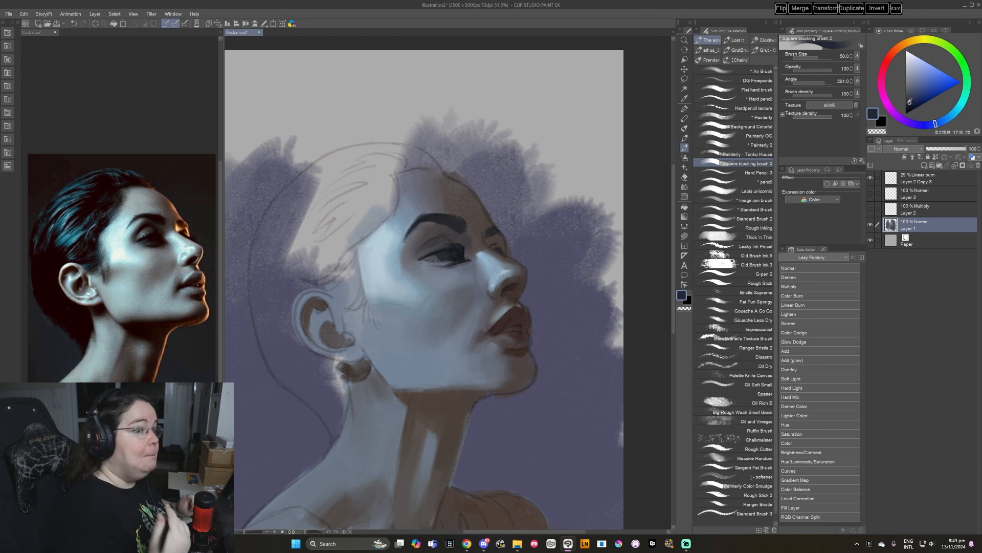
{"action": "left_click", "coordinate": [910, 93]}
{"action": "left_click", "coordinate": [940, 122]}
{"action": "left_click", "coordinate": [911, 89]}
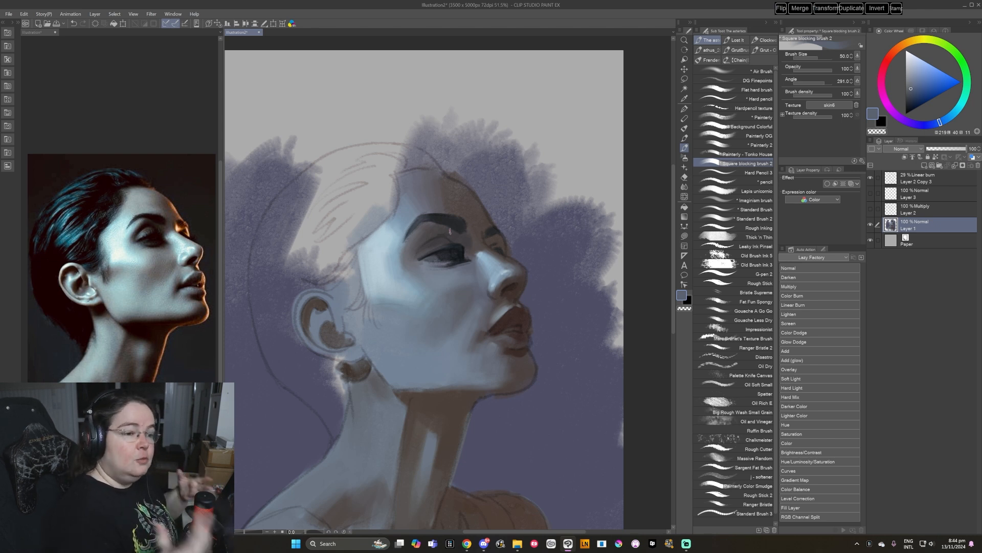
{"action": "left_click", "coordinate": [913, 100]}
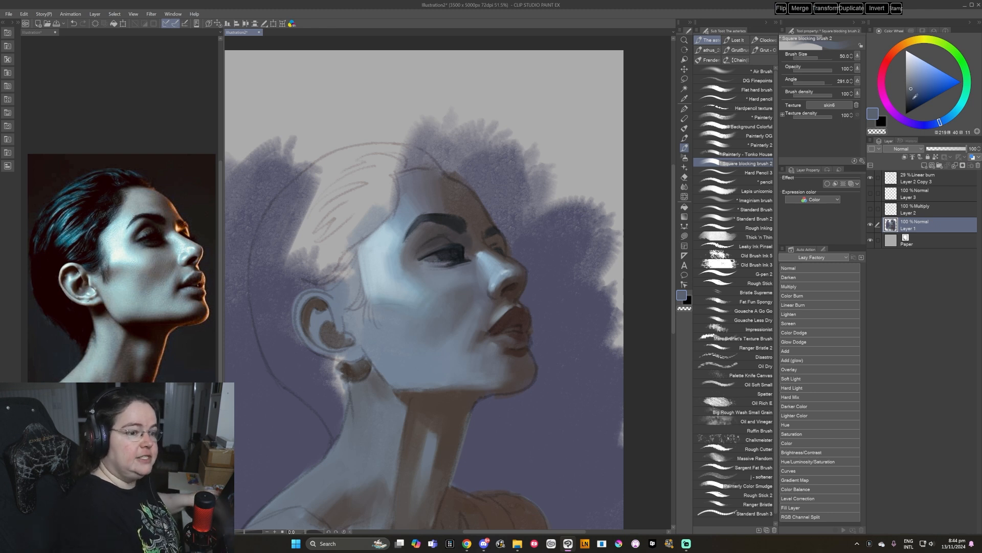
{"action": "key", "text": "]"}
{"action": "key", "text": "]"}
{"action": "key", "text": "]"}
{"action": "mouse_move", "coordinate": [280, 306]}
{"action": "left_mouse_down"}
{"action": "mouse_move", "coordinate": [305, 272]}
{"action": "mouse_move", "coordinate": [325, 265]}
{"action": "left_mouse_up"}
{"action": "mouse_move", "coordinate": [293, 290]}
{"action": "left_mouse_down"}
{"action": "mouse_move", "coordinate": [354, 248]}
{"action": "mouse_move", "coordinate": [298, 280]}
{"action": "mouse_move", "coordinate": [356, 253]}
{"action": "mouse_move", "coordinate": [345, 285]}
{"action": "left_mouse_up"}
{"action": "mouse_move", "coordinate": [356, 262]}
{"action": "left_mouse_down"}
{"action": "mouse_move", "coordinate": [347, 309]}
{"action": "mouse_move", "coordinate": [361, 283]}
{"action": "mouse_move", "coordinate": [373, 332]}
{"action": "left_mouse_up"}
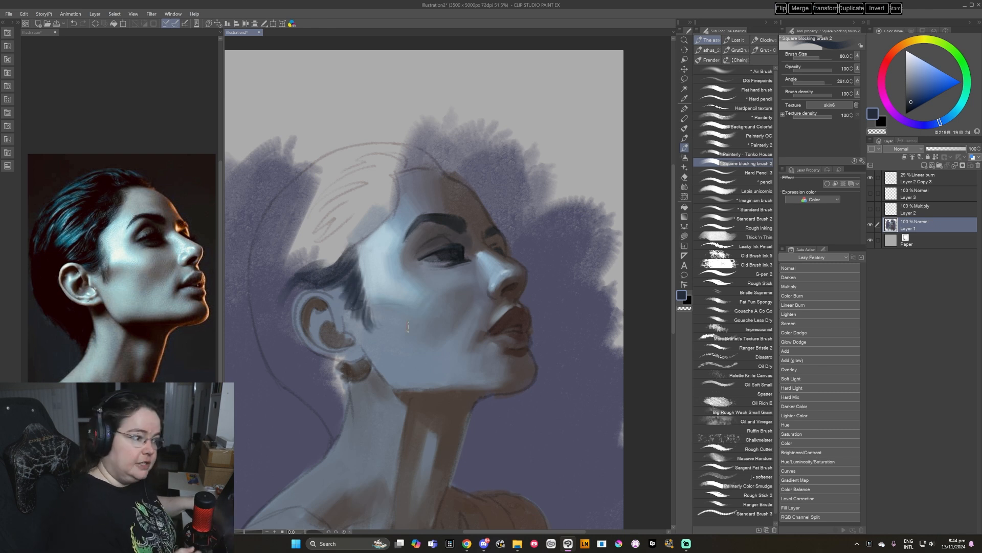
Enlarge the brush to 150 and extend the dark hair along the temple hairline above the ear.
{"action": "key", "text": "bracketright"}
{"action": "key", "text": "bracketright"}
{"action": "key", "text": "bracketright"}
{"action": "mouse_move", "coordinate": [361, 215]}
{"action": "left_mouse_down"}
{"action": "mouse_move", "coordinate": [299, 277]}
{"action": "mouse_move", "coordinate": [308, 256]}
{"action": "mouse_move", "coordinate": [323, 256]}
{"action": "left_mouse_up"}
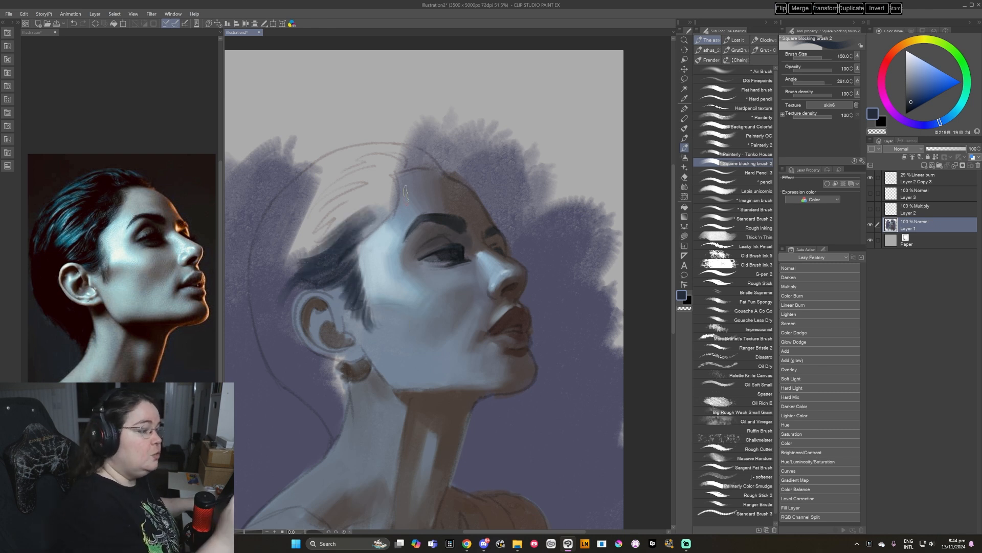
Paint the dark hair mass curving down behind the top of the ear.
{"action": "left_click_drag", "start_coordinate": [469, 293], "coordinate": [502, 275]}
{"action": "left_click_drag", "start_coordinate": [328, 264], "coordinate": [307, 291]}
{"action": "mouse_move", "coordinate": [332, 271]}
{"action": "left_mouse_down"}
{"action": "mouse_move", "coordinate": [306, 295]}
{"action": "mouse_move", "coordinate": [303, 319]}
{"action": "left_mouse_up"}
{"action": "left_click_drag", "start_coordinate": [314, 287], "coordinate": [310, 330]}
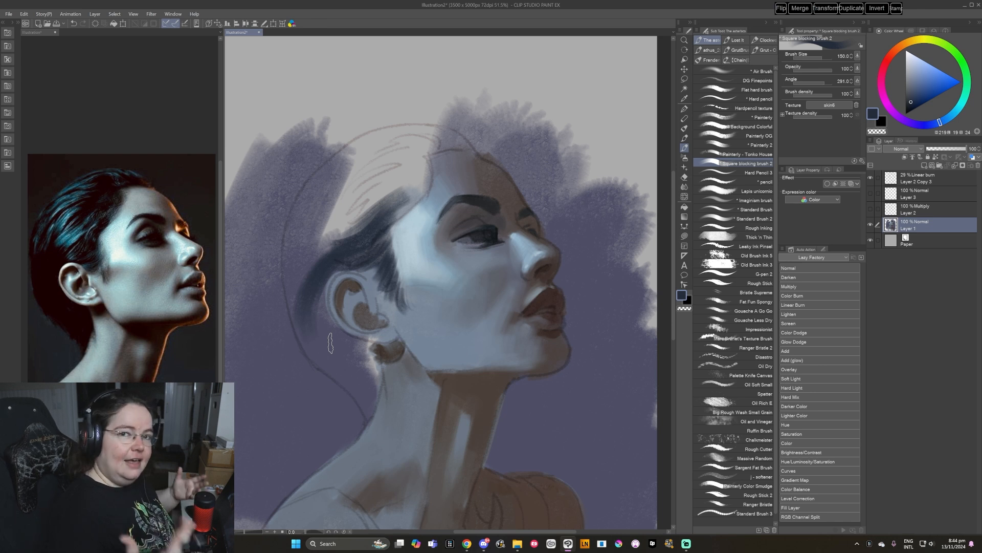
Reduce the brush to 100, choose a slightly darker navy and deepen the hair around the back of the ear.
{"action": "key", "text": "["}
{"action": "key", "text": "["}
{"action": "left_click", "coordinate": [910, 104]}
{"action": "mouse_move", "coordinate": [322, 275]}
{"action": "left_mouse_down"}
{"action": "mouse_move", "coordinate": [320, 323]}
{"action": "mouse_move", "coordinate": [323, 275]}
{"action": "mouse_move", "coordinate": [327, 328]}
{"action": "mouse_move", "coordinate": [321, 278]}
{"action": "mouse_move", "coordinate": [347, 340]}
{"action": "mouse_move", "coordinate": [317, 301]}
{"action": "mouse_move", "coordinate": [367, 334]}
{"action": "left_mouse_up"}
{"action": "scroll", "coordinate": [467, 351], "scroll_direction": "down", "scroll_amount": 1}
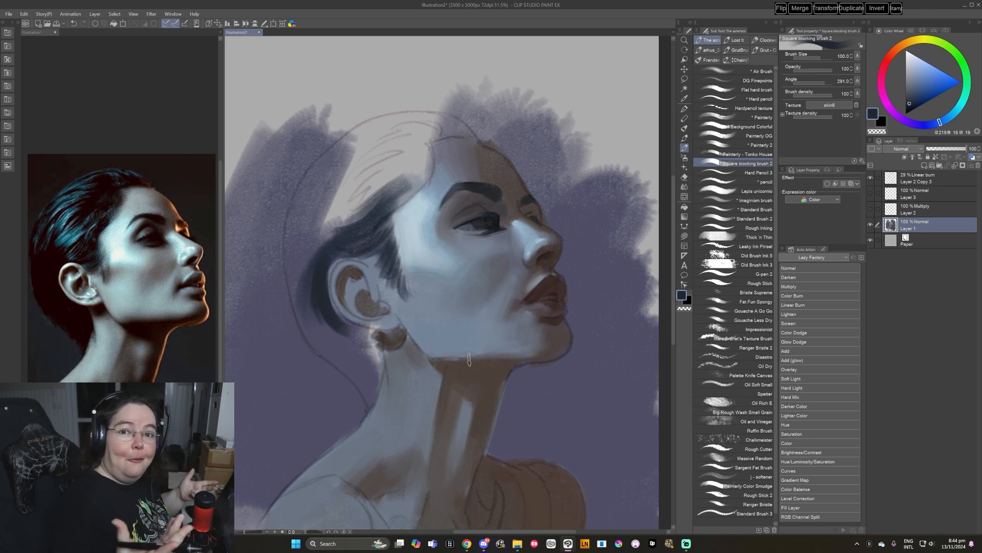
Fill the hair behind the ear down to the nape with dark navy sampled from the painted hair.
{"action": "left_click", "coordinate": [319, 290], "text": "alt"}
{"action": "mouse_move", "coordinate": [316, 286]}
{"action": "left_mouse_down"}
{"action": "mouse_move", "coordinate": [312, 315]}
{"action": "mouse_move", "coordinate": [319, 285]}
{"action": "mouse_move", "coordinate": [325, 347]}
{"action": "left_mouse_up"}
{"action": "left_click_drag", "start_coordinate": [330, 329], "coordinate": [335, 348]}
{"action": "mouse_move", "coordinate": [327, 302]}
{"action": "left_mouse_down"}
{"action": "mouse_move", "coordinate": [374, 339]}
{"action": "mouse_move", "coordinate": [399, 316]}
{"action": "left_mouse_up"}
{"action": "mouse_move", "coordinate": [328, 303]}
{"action": "left_mouse_down"}
{"action": "mouse_move", "coordinate": [349, 333]}
{"action": "mouse_move", "coordinate": [335, 303]}
{"action": "mouse_move", "coordinate": [353, 298]}
{"action": "mouse_move", "coordinate": [366, 357]}
{"action": "mouse_move", "coordinate": [373, 306]}
{"action": "mouse_move", "coordinate": [369, 367]}
{"action": "mouse_move", "coordinate": [380, 308]}
{"action": "mouse_move", "coordinate": [379, 352]}
{"action": "mouse_move", "coordinate": [386, 328]}
{"action": "mouse_move", "coordinate": [373, 326]}
{"action": "mouse_move", "coordinate": [362, 296]}
{"action": "mouse_move", "coordinate": [390, 311]}
{"action": "mouse_move", "coordinate": [378, 303]}
{"action": "mouse_move", "coordinate": [365, 379]}
{"action": "mouse_move", "coordinate": [370, 332]}
{"action": "mouse_move", "coordinate": [358, 334]}
{"action": "mouse_move", "coordinate": [370, 375]}
{"action": "left_mouse_up"}
{"action": "left_click", "coordinate": [333, 292], "text": "alt"}
{"action": "left_click_drag", "start_coordinate": [490, 351], "coordinate": [492, 408]}
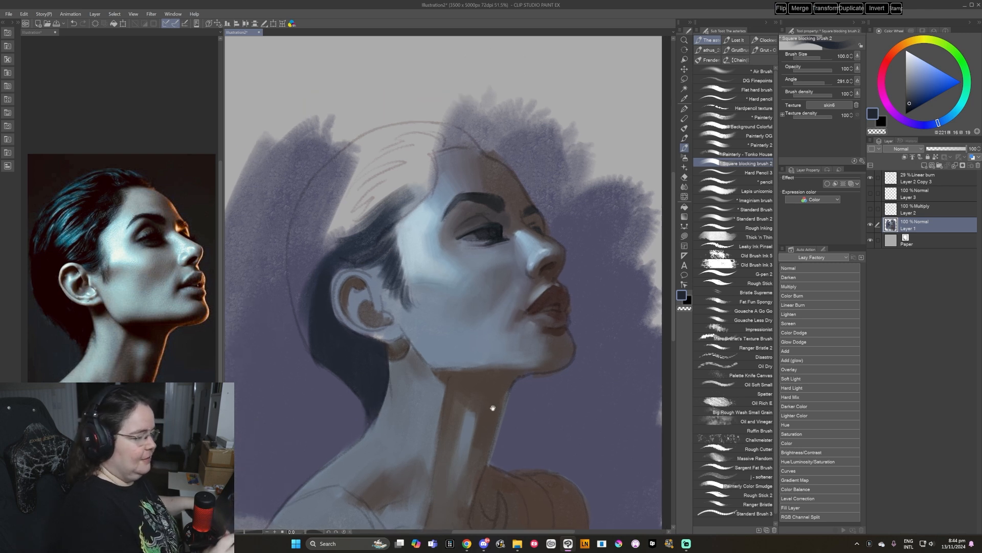
Reduce the brush to 50 and refine the earlobe's lower edge with a blue skin tone sampled from the ear.
{"action": "key", "text": "["}
{"action": "key", "text": "["}
{"action": "key", "text": "["}
{"action": "key", "text": "["}
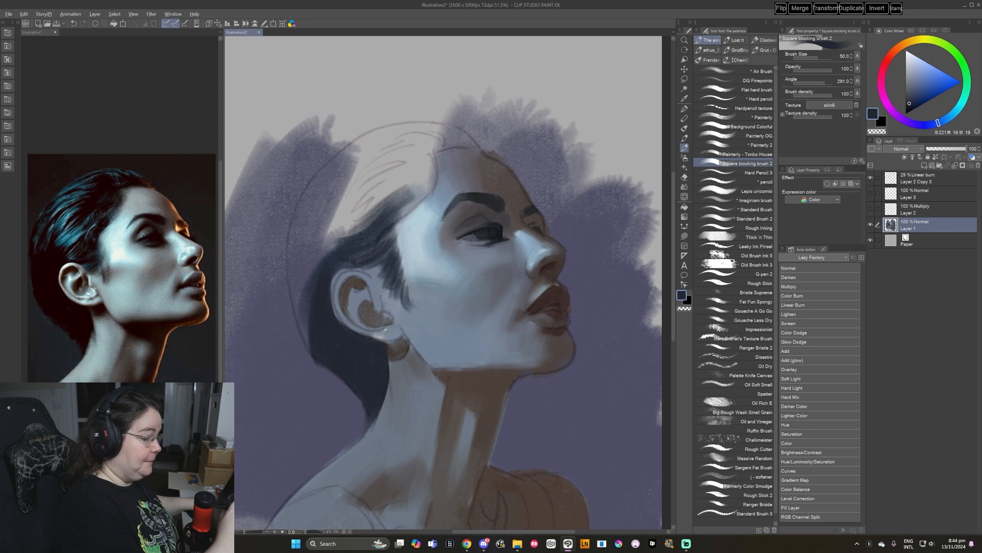
{"action": "left_click", "coordinate": [372, 330], "text": "alt"}
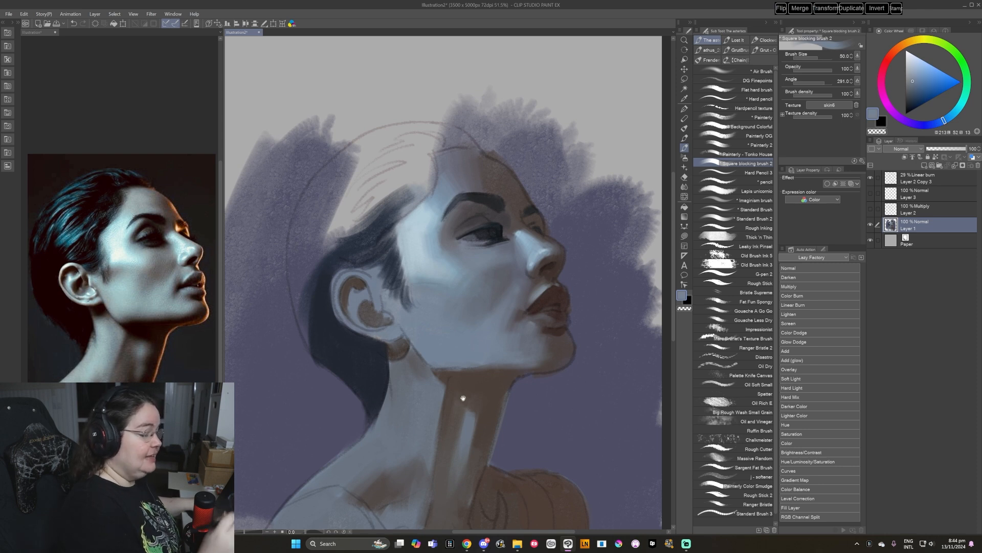
{"action": "left_click_drag", "start_coordinate": [460, 381], "coordinate": [474, 379]}
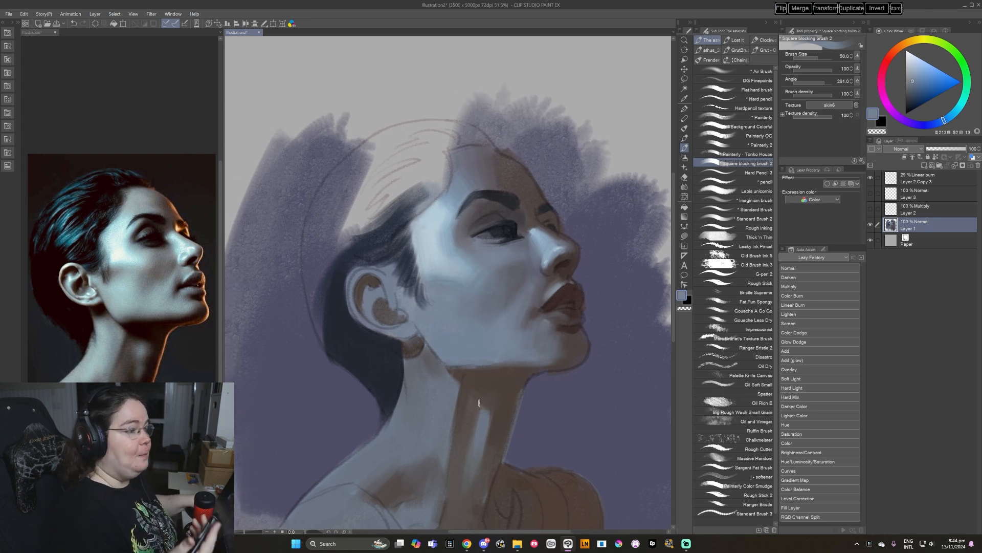
Create a new blank 3500 x 5000 px illustration and add a second raster layer to it.
{"action": "left_click", "coordinate": [9, 14]}
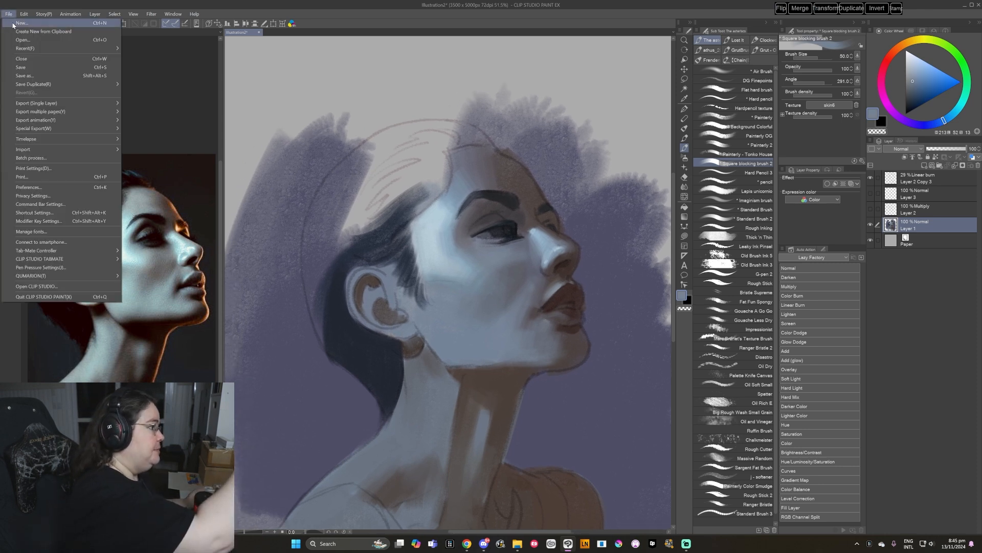
{"action": "left_click", "coordinate": [20, 34]}
{"action": "left_click", "coordinate": [501, 151]}
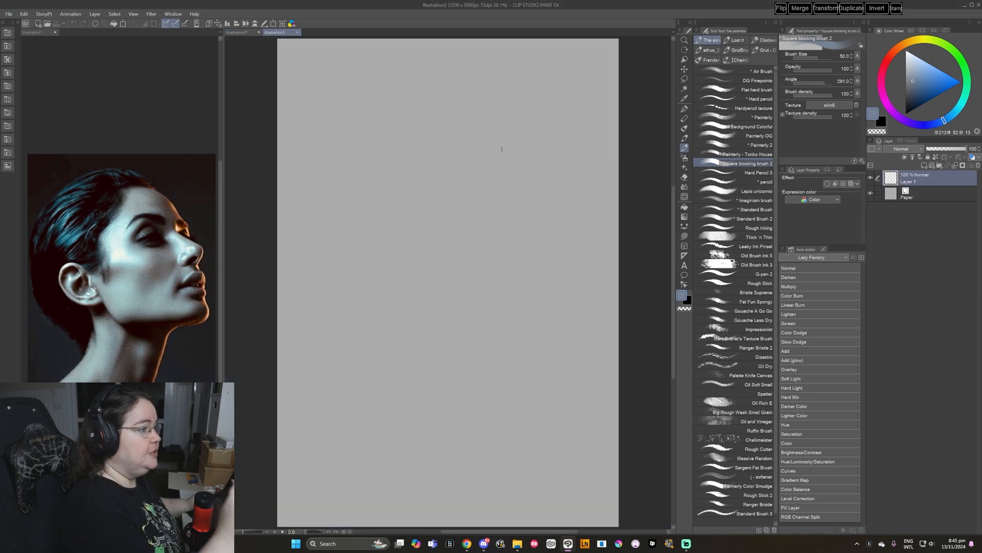
{"action": "left_click", "coordinate": [924, 167]}
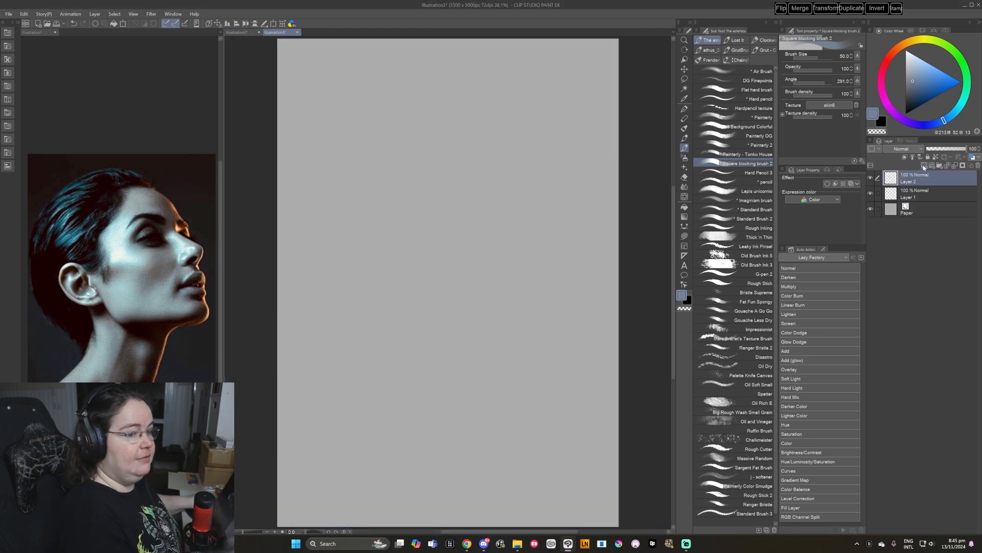
Choose a dark grey-blue and sketch a large eye's inner corner and upper lid line in the middle of the canvas.
{"action": "left_click", "coordinate": [912, 94]}
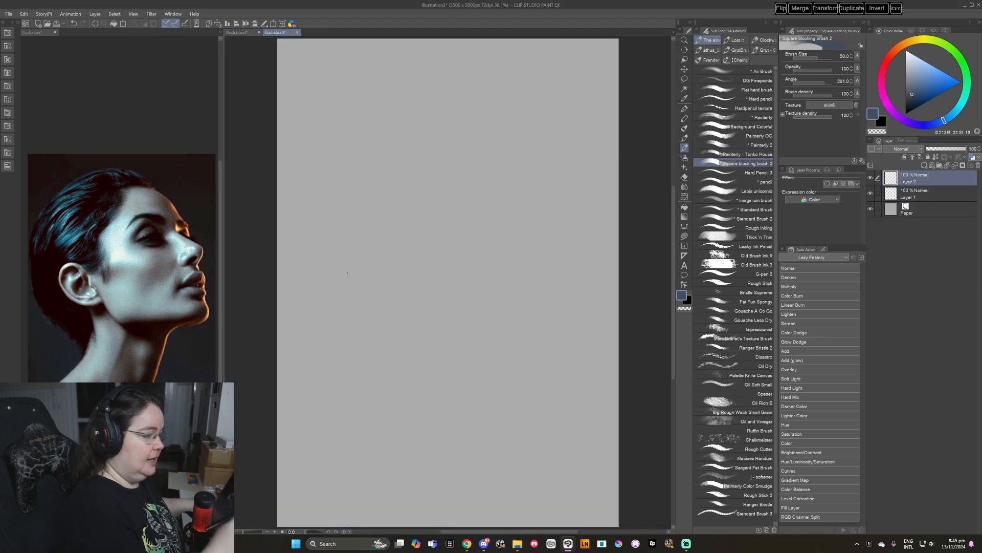
{"action": "mouse_move", "coordinate": [363, 292]}
{"action": "left_mouse_down"}
{"action": "mouse_move", "coordinate": [389, 266]}
{"action": "mouse_move", "coordinate": [371, 289]}
{"action": "mouse_move", "coordinate": [383, 286]}
{"action": "mouse_move", "coordinate": [361, 296]}
{"action": "mouse_move", "coordinate": [382, 277]}
{"action": "mouse_move", "coordinate": [390, 295]}
{"action": "left_mouse_up"}
{"action": "mouse_move", "coordinate": [383, 282]}
{"action": "left_mouse_down"}
{"action": "mouse_move", "coordinate": [413, 242]}
{"action": "mouse_move", "coordinate": [511, 258]}
{"action": "left_mouse_up"}
{"action": "mouse_move", "coordinate": [399, 252]}
{"action": "left_mouse_down"}
{"action": "mouse_move", "coordinate": [367, 294]}
{"action": "mouse_move", "coordinate": [392, 258]}
{"action": "mouse_move", "coordinate": [383, 294]}
{"action": "left_mouse_up"}
Enlarge the brush to 70, draw the lower lid line to the outer corner and strengthen the almond-shaped outline.
{"action": "key", "text": "bracketright"}
{"action": "key", "text": "bracketright"}
{"action": "mouse_move", "coordinate": [396, 261]}
{"action": "left_mouse_down"}
{"action": "mouse_move", "coordinate": [391, 299]}
{"action": "mouse_move", "coordinate": [449, 302]}
{"action": "left_mouse_up"}
{"action": "left_click_drag", "start_coordinate": [504, 260], "coordinate": [450, 304]}
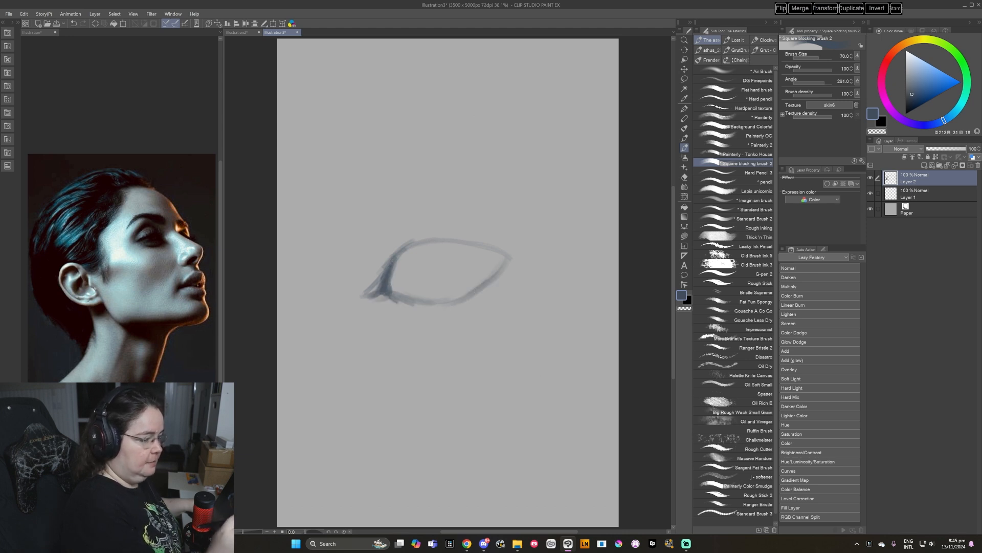
{"action": "mouse_move", "coordinate": [394, 258]}
{"action": "left_mouse_down"}
{"action": "mouse_move", "coordinate": [523, 254]}
{"action": "mouse_move", "coordinate": [482, 285]}
{"action": "left_mouse_up"}
{"action": "mouse_move", "coordinate": [394, 301]}
{"action": "left_mouse_down"}
{"action": "mouse_move", "coordinate": [418, 301]}
{"action": "mouse_move", "coordinate": [471, 288]}
{"action": "mouse_move", "coordinate": [505, 258]}
{"action": "mouse_move", "coordinate": [435, 303]}
{"action": "mouse_move", "coordinate": [505, 247]}
{"action": "mouse_move", "coordinate": [370, 306]}
{"action": "mouse_move", "coordinate": [410, 299]}
{"action": "mouse_move", "coordinate": [373, 303]}
{"action": "mouse_move", "coordinate": [423, 323]}
{"action": "mouse_move", "coordinate": [384, 306]}
{"action": "mouse_move", "coordinate": [373, 312]}
{"action": "mouse_move", "coordinate": [423, 320]}
{"action": "mouse_move", "coordinate": [404, 307]}
{"action": "mouse_move", "coordinate": [471, 313]}
{"action": "mouse_move", "coordinate": [492, 297]}
{"action": "left_mouse_up"}
Shade a soft grey band beneath the lower lid with sampled tones at brush size 150.
{"action": "key", "text": "bracketright"}
{"action": "left_click", "coordinate": [378, 305], "text": "alt"}
{"action": "left_click", "coordinate": [380, 309], "text": "alt"}
{"action": "key", "text": "bracketright"}
{"action": "left_click", "coordinate": [420, 319], "text": "alt"}
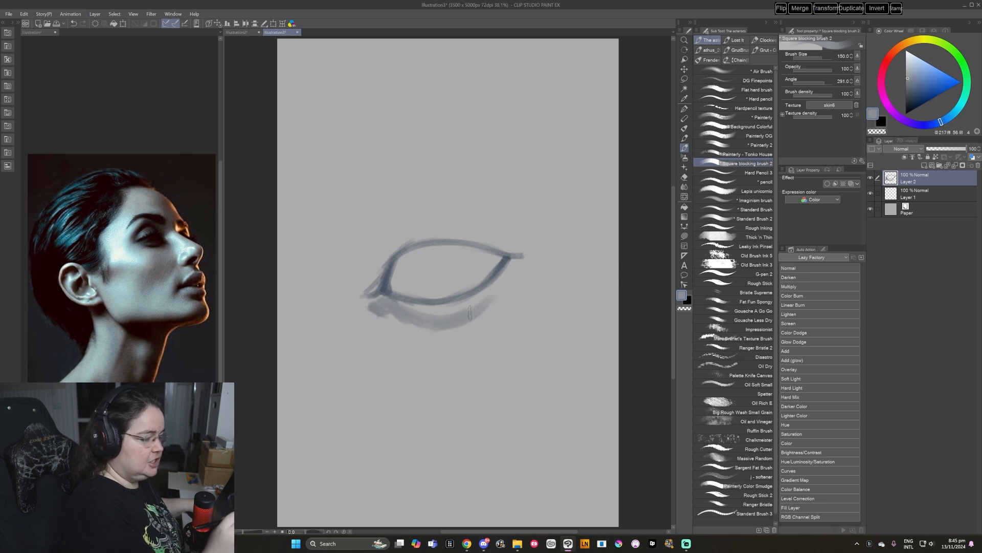
{"action": "mouse_move", "coordinate": [422, 323]}
{"action": "left_mouse_down"}
{"action": "mouse_move", "coordinate": [503, 288]}
{"action": "mouse_move", "coordinate": [420, 332]}
{"action": "mouse_move", "coordinate": [520, 280]}
{"action": "mouse_move", "coordinate": [417, 327]}
{"action": "mouse_move", "coordinate": [473, 304]}
{"action": "left_mouse_up"}
Blend the shading below the lower lid and darken it under the inner corner at brush size 100.
{"action": "left_click", "coordinate": [504, 280], "text": "alt"}
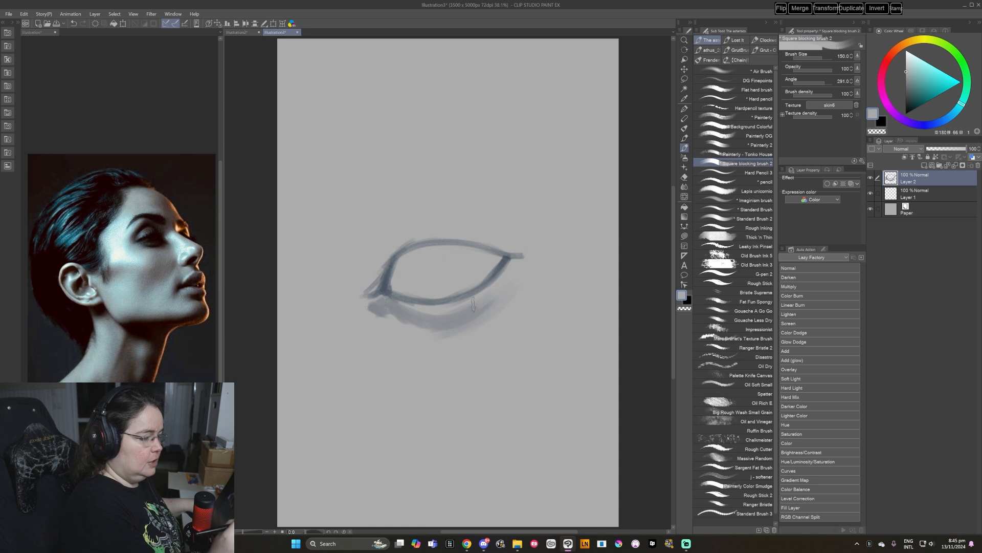
{"action": "left_click", "coordinate": [471, 309], "text": "alt"}
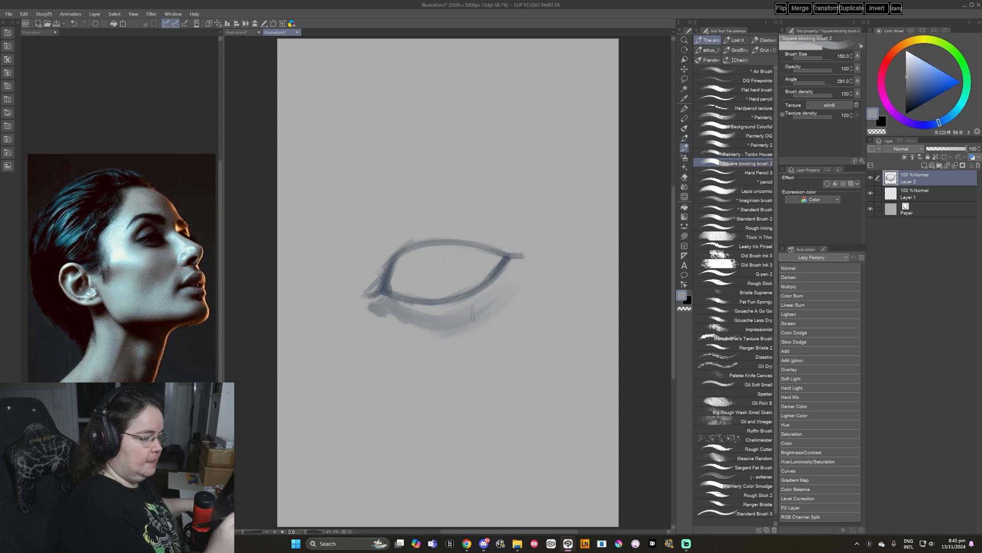
{"action": "left_click", "coordinate": [392, 307], "text": "alt"}
{"action": "key", "text": "bracketleft"}
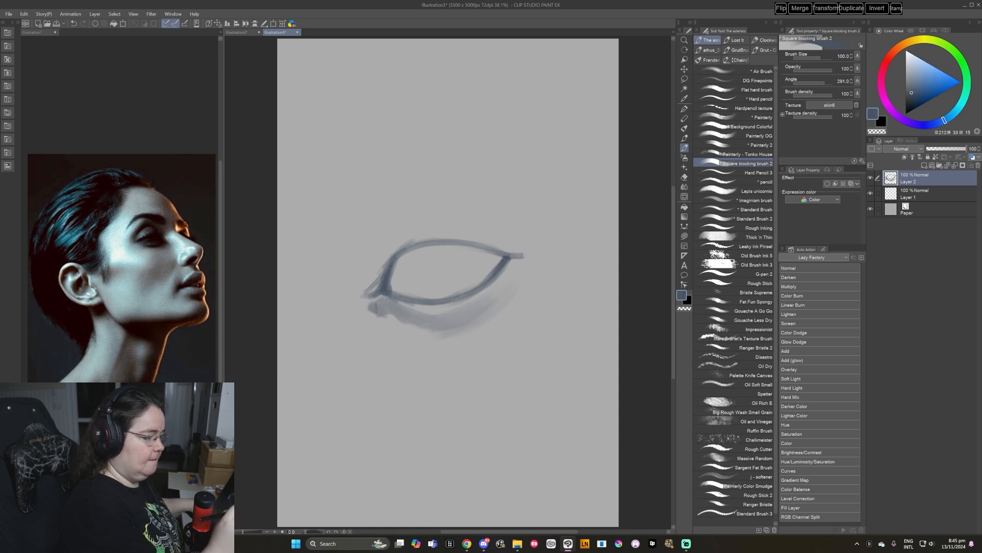
{"action": "left_click", "coordinate": [392, 307], "text": "alt"}
{"action": "left_click_drag", "start_coordinate": [385, 302], "coordinate": [402, 317]}
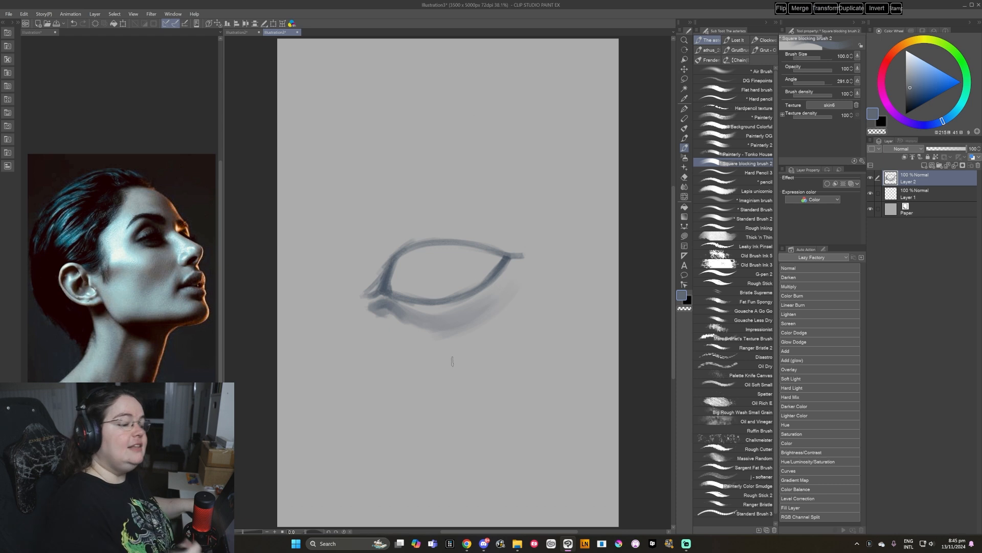
Block in a round grey-blue iris hanging from the upper lid, using tones sampled from the eye sketch.
{"action": "left_click", "coordinate": [390, 274], "text": "alt"}
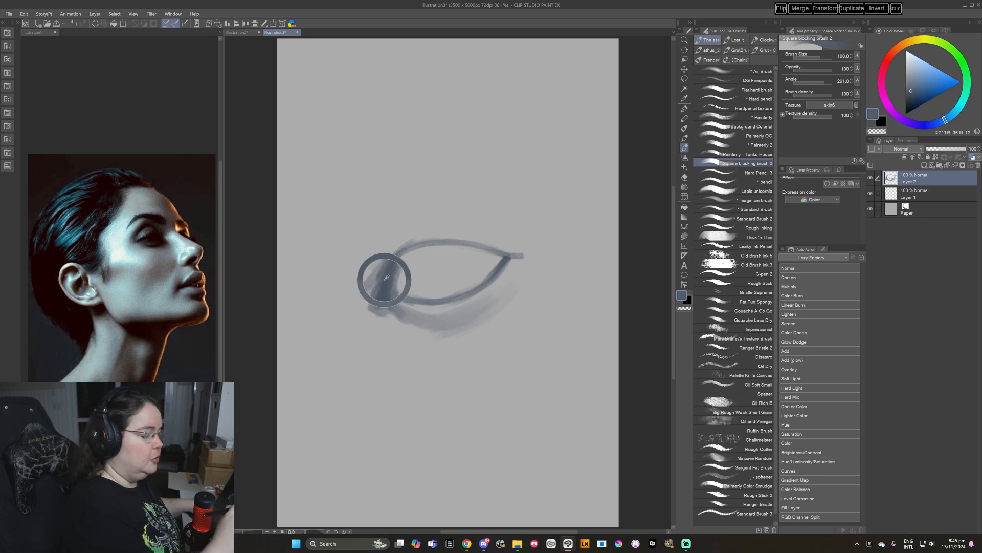
{"action": "mouse_move", "coordinate": [430, 248]}
{"action": "left_mouse_down"}
{"action": "mouse_move", "coordinate": [457, 277]}
{"action": "mouse_move", "coordinate": [424, 264]}
{"action": "mouse_move", "coordinate": [470, 269]}
{"action": "mouse_move", "coordinate": [427, 281]}
{"action": "mouse_move", "coordinate": [470, 248]}
{"action": "mouse_move", "coordinate": [474, 260]}
{"action": "mouse_move", "coordinate": [466, 286]}
{"action": "mouse_move", "coordinate": [429, 283]}
{"action": "mouse_move", "coordinate": [474, 263]}
{"action": "mouse_move", "coordinate": [440, 242]}
{"action": "mouse_move", "coordinate": [462, 252]}
{"action": "mouse_move", "coordinate": [437, 245]}
{"action": "mouse_move", "coordinate": [425, 267]}
{"action": "mouse_move", "coordinate": [433, 279]}
{"action": "mouse_move", "coordinate": [470, 256]}
{"action": "mouse_move", "coordinate": [450, 239]}
{"action": "mouse_move", "coordinate": [431, 244]}
{"action": "mouse_move", "coordinate": [442, 269]}
{"action": "mouse_move", "coordinate": [463, 256]}
{"action": "left_mouse_up"}
{"action": "left_click", "coordinate": [432, 249], "text": "alt"}
{"action": "left_click", "coordinate": [467, 266], "text": "alt"}
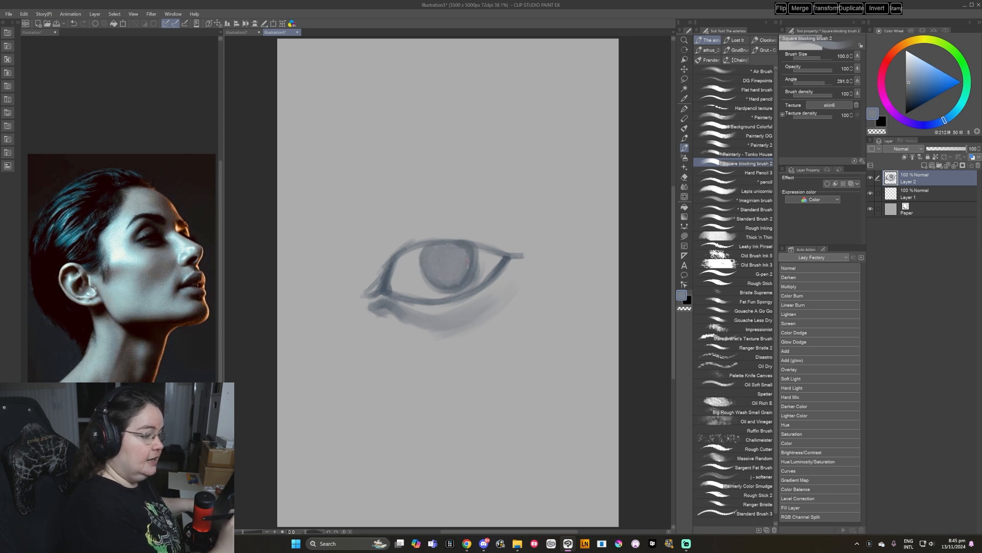
Darken the upper lid line over the iris and the outer corner of the eye with a deeper blue.
{"action": "left_click", "coordinate": [491, 254], "text": "alt"}
{"action": "left_click_drag", "start_coordinate": [420, 247], "coordinate": [481, 244]}
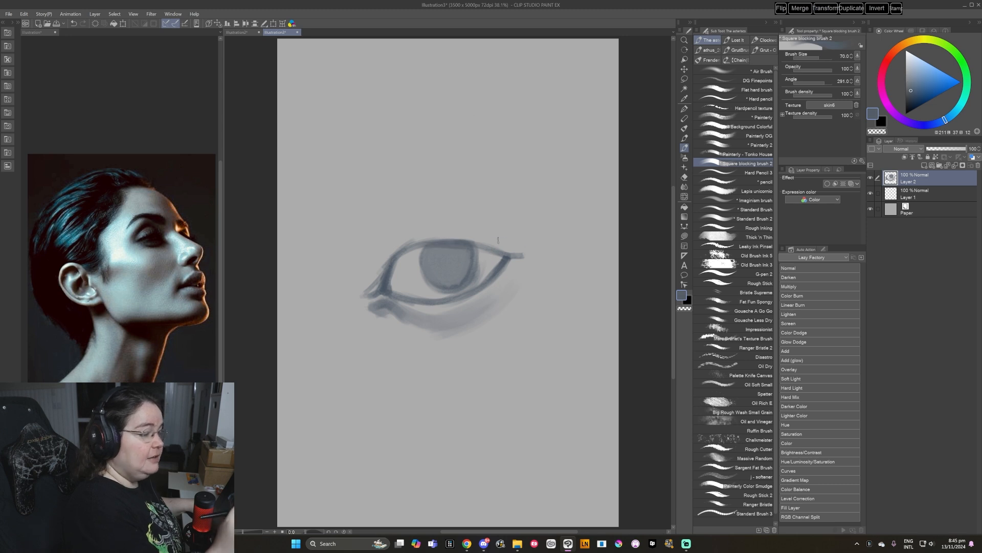
{"action": "left_click", "coordinate": [913, 97]}
{"action": "mouse_move", "coordinate": [404, 249]}
{"action": "left_mouse_down"}
{"action": "mouse_move", "coordinate": [380, 258]}
{"action": "mouse_move", "coordinate": [428, 244]}
{"action": "mouse_move", "coordinate": [397, 255]}
{"action": "mouse_move", "coordinate": [471, 245]}
{"action": "mouse_move", "coordinate": [417, 248]}
{"action": "mouse_move", "coordinate": [516, 255]}
{"action": "mouse_move", "coordinate": [478, 291]}
{"action": "left_mouse_up"}
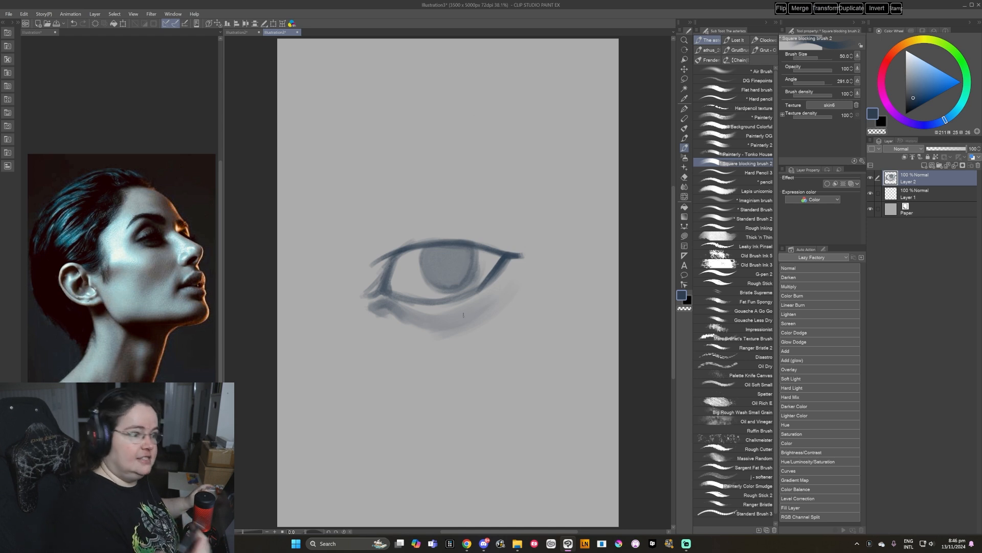
Paint a round dark pupil in the centre of the iris and darken the iris's outer ring.
{"action": "mouse_move", "coordinate": [439, 260]}
{"action": "left_mouse_down"}
{"action": "mouse_move", "coordinate": [454, 264]}
{"action": "mouse_move", "coordinate": [448, 270]}
{"action": "mouse_move", "coordinate": [457, 261]}
{"action": "left_mouse_up"}
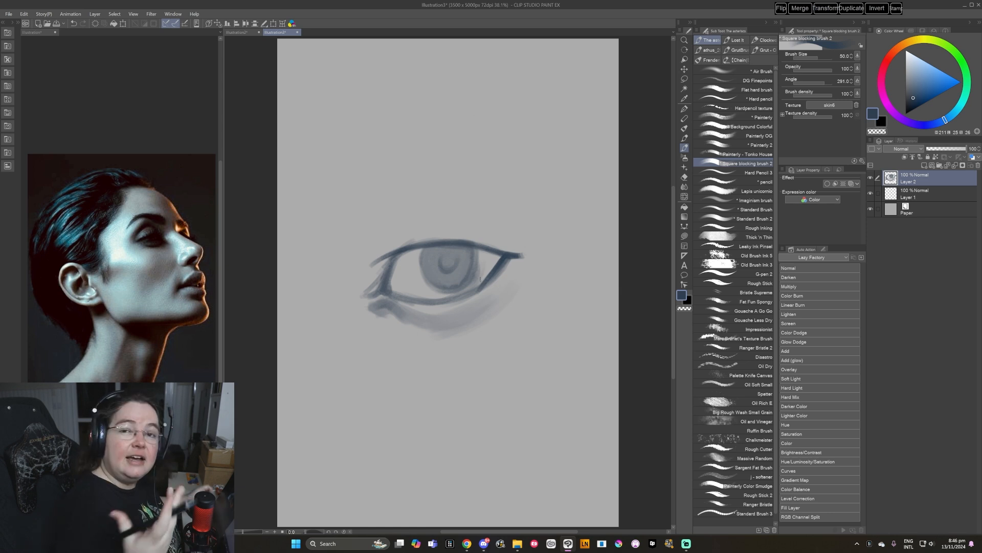
{"action": "left_click_drag", "start_coordinate": [423, 254], "coordinate": [424, 275]}
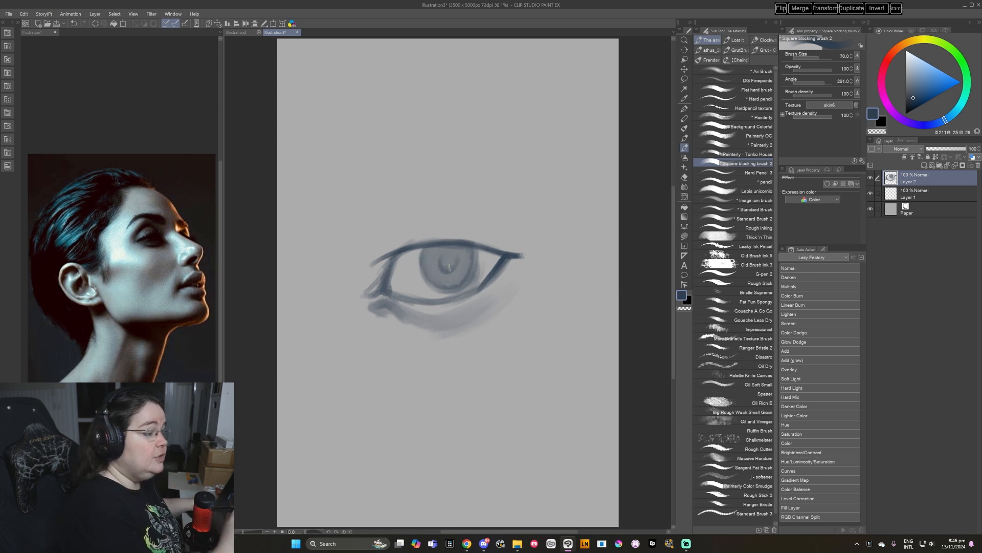
{"action": "mouse_move", "coordinate": [469, 265]}
{"action": "left_mouse_down"}
{"action": "mouse_move", "coordinate": [422, 258]}
{"action": "mouse_move", "coordinate": [431, 243]}
{"action": "mouse_move", "coordinate": [445, 283]}
{"action": "mouse_move", "coordinate": [424, 249]}
{"action": "mouse_move", "coordinate": [477, 257]}
{"action": "mouse_move", "coordinate": [442, 238]}
{"action": "mouse_move", "coordinate": [458, 263]}
{"action": "left_mouse_up"}
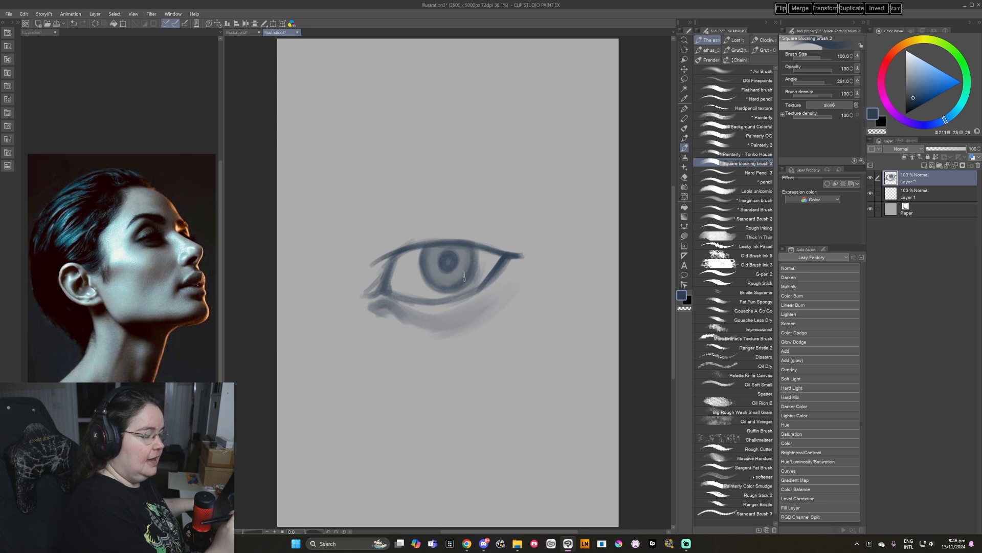
Shade a soft cast shadow under the upper lid across the eyeball with a larger brush.
{"action": "key", "text": "]"}
{"action": "key", "text": "]"}
{"action": "mouse_move", "coordinate": [390, 270]}
{"action": "left_mouse_down"}
{"action": "mouse_move", "coordinate": [442, 255]}
{"action": "mouse_move", "coordinate": [487, 255]}
{"action": "left_mouse_up"}
Sketch the upper lid crease as an arc above the eye, curving down towards the inner corner, at brush size 50.
{"action": "key", "text": "["}
{"action": "key", "text": "["}
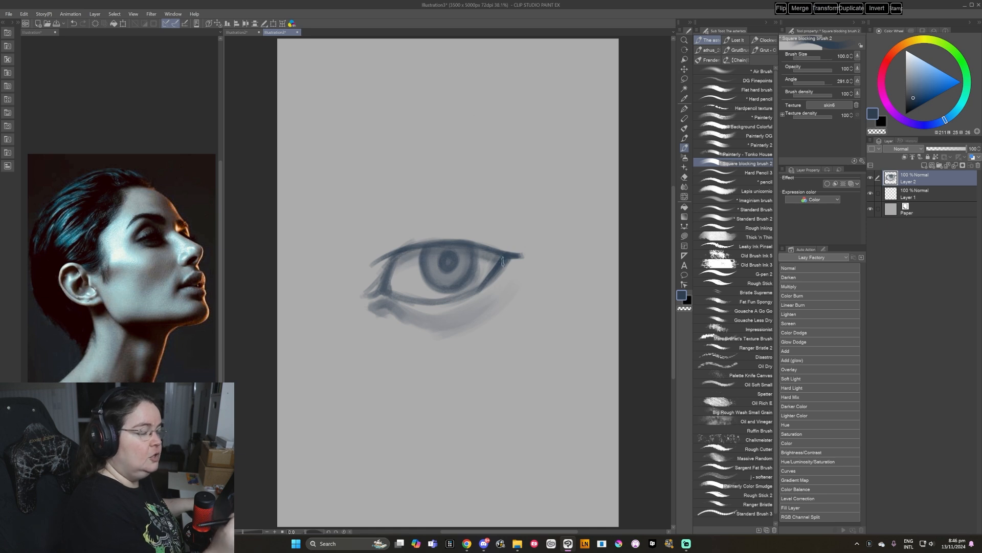
{"action": "mouse_move", "coordinate": [386, 248]}
{"action": "left_mouse_down"}
{"action": "mouse_move", "coordinate": [374, 262]}
{"action": "mouse_move", "coordinate": [394, 236]}
{"action": "mouse_move", "coordinate": [443, 216]}
{"action": "mouse_move", "coordinate": [478, 221]}
{"action": "left_mouse_up"}
{"action": "left_click_drag", "start_coordinate": [401, 229], "coordinate": [364, 274]}
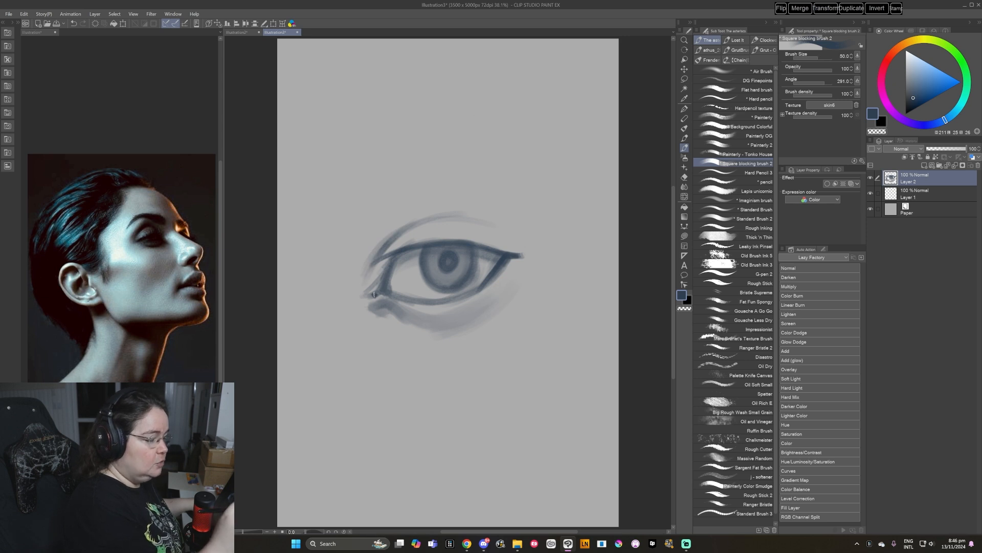
Darken the eye's inner edge and the lower lid line with a slightly deeper blue at brush size 40.
{"action": "left_click", "coordinate": [912, 100]}
{"action": "mouse_move", "coordinate": [388, 280]}
{"action": "left_mouse_down"}
{"action": "mouse_move", "coordinate": [388, 294]}
{"action": "mouse_move", "coordinate": [386, 280]}
{"action": "mouse_move", "coordinate": [388, 294]}
{"action": "mouse_move", "coordinate": [383, 285]}
{"action": "mouse_move", "coordinate": [440, 301]}
{"action": "mouse_move", "coordinate": [488, 283]}
{"action": "mouse_move", "coordinate": [471, 298]}
{"action": "left_mouse_up"}
{"action": "mouse_move", "coordinate": [395, 258]}
{"action": "left_mouse_down"}
{"action": "mouse_move", "coordinate": [385, 272]}
{"action": "mouse_move", "coordinate": [392, 264]}
{"action": "left_mouse_up"}
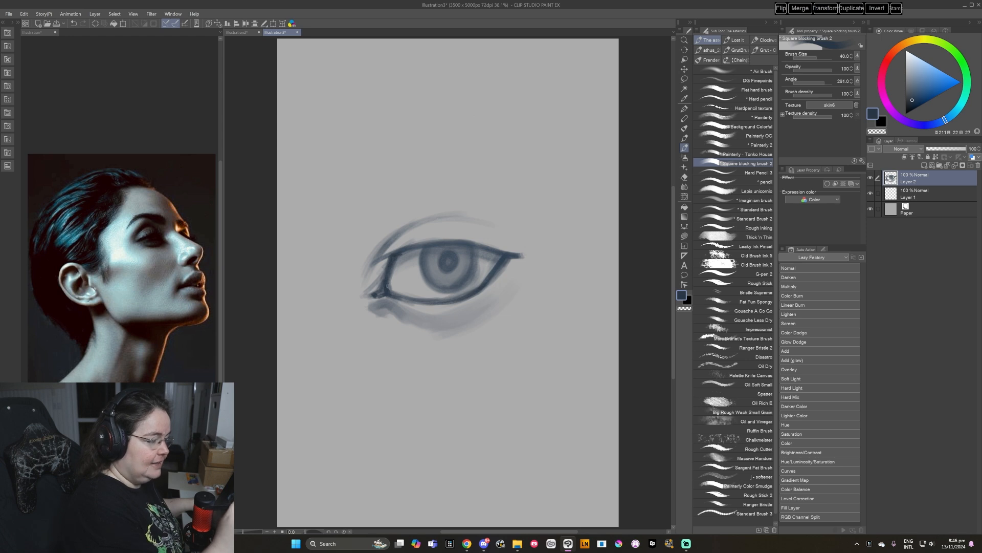
{"action": "left_click", "coordinate": [437, 298], "text": "alt"}
{"action": "left_click_drag", "start_coordinate": [437, 302], "coordinate": [470, 296]}
Shade the skin around the inner corner and down past the tear duct with tones sampled from the lid.
{"action": "left_click", "coordinate": [391, 258], "text": "alt"}
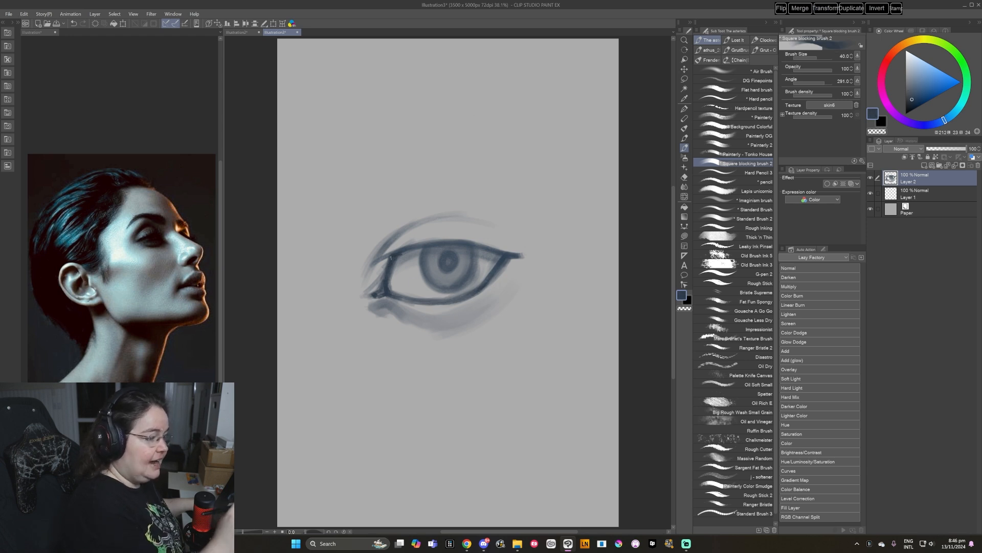
{"action": "left_click_drag", "start_coordinate": [401, 252], "coordinate": [359, 295]}
{"action": "left_click", "coordinate": [382, 258], "text": "alt"}
{"action": "left_click", "coordinate": [383, 285], "text": "alt"}
{"action": "left_click_drag", "start_coordinate": [381, 277], "coordinate": [364, 293]}
{"action": "left_click", "coordinate": [372, 277], "text": "alt"}
{"action": "mouse_move", "coordinate": [380, 273]}
{"action": "left_mouse_down"}
{"action": "mouse_move", "coordinate": [359, 293]}
{"action": "mouse_move", "coordinate": [379, 269]}
{"action": "mouse_move", "coordinate": [358, 314]}
{"action": "left_mouse_up"}
{"action": "left_click", "coordinate": [365, 294], "text": "alt"}
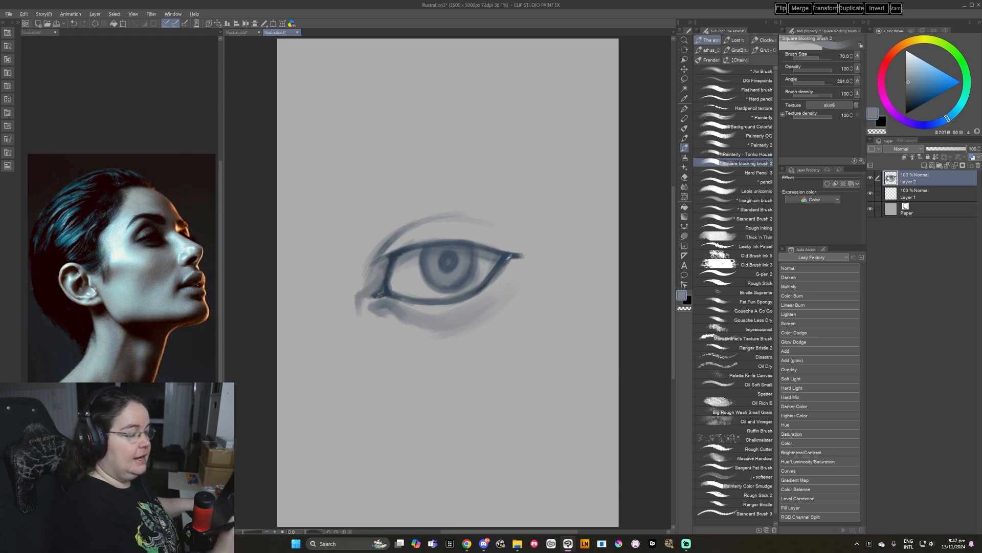
Add a shadow stroke sloping down from the outer corner of the eye with sampled blue-grey tones.
{"action": "left_click", "coordinate": [512, 257], "text": "alt"}
{"action": "mouse_move", "coordinate": [516, 261]}
{"action": "left_mouse_down"}
{"action": "mouse_move", "coordinate": [487, 324]}
{"action": "mouse_move", "coordinate": [509, 275]}
{"action": "mouse_move", "coordinate": [478, 319]}
{"action": "mouse_move", "coordinate": [517, 261]}
{"action": "mouse_move", "coordinate": [492, 306]}
{"action": "left_mouse_up"}
{"action": "key", "text": "]"}
{"action": "left_click", "coordinate": [515, 264], "text": "alt"}
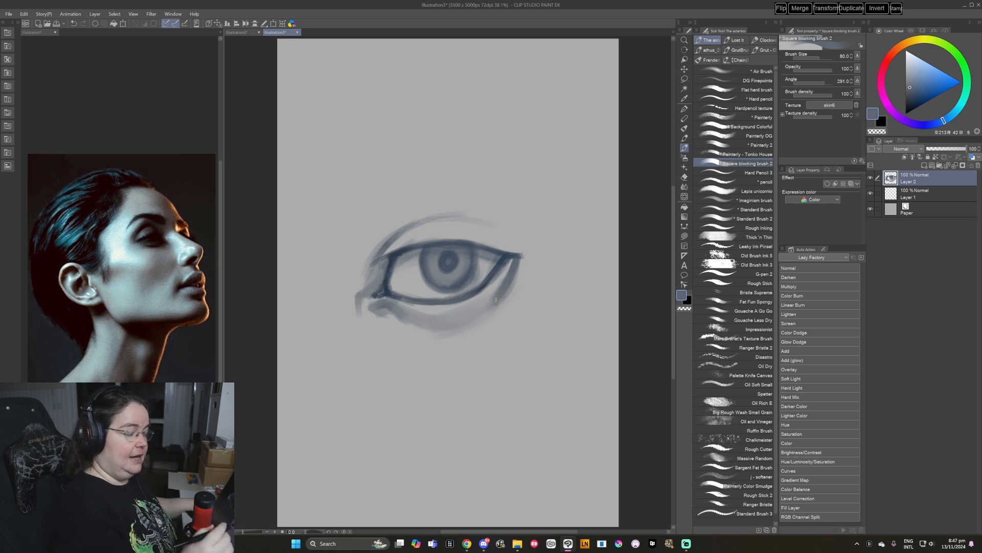
Reinforce the lower lid line with the sampled dark blue at brush size 120 and resample soft greys around it at size 70.
{"action": "left_click", "coordinate": [392, 260], "text": "alt"}
{"action": "key", "text": "]"}
{"action": "key", "text": "]"}
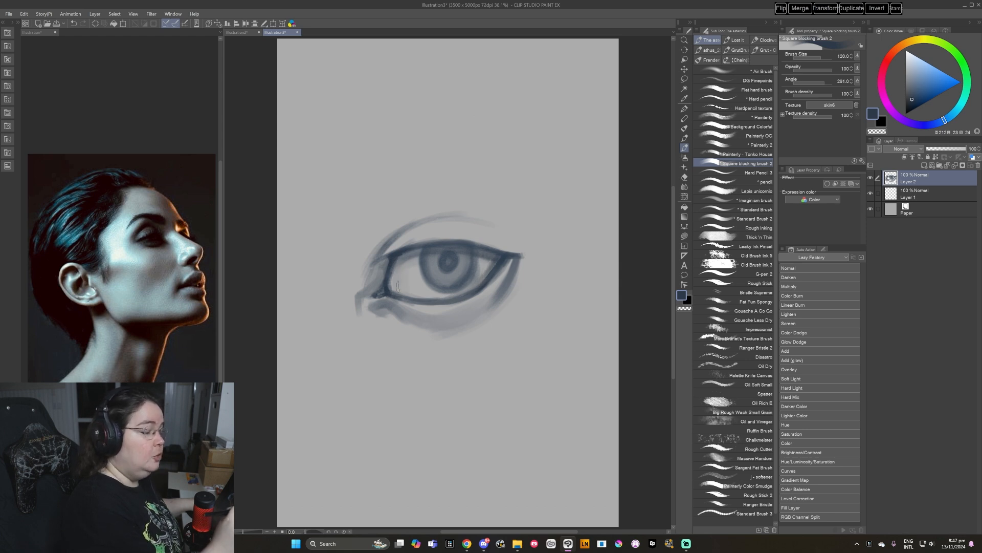
{"action": "left_click_drag", "start_coordinate": [398, 296], "coordinate": [472, 293]}
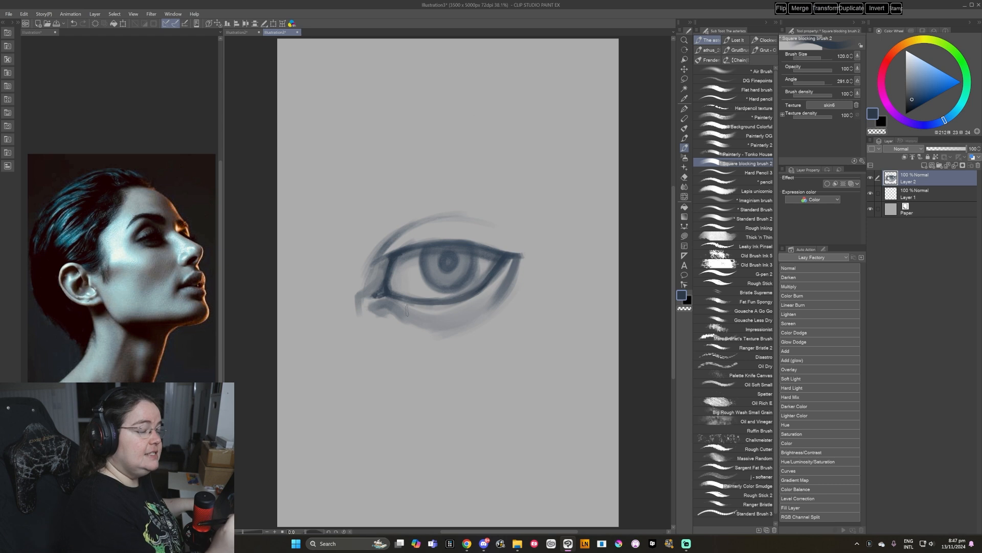
{"action": "left_click", "coordinate": [439, 308], "text": "alt"}
{"action": "key", "text": "bracketleft"}
{"action": "key", "text": "bracketleft"}
{"action": "key", "text": "bracketleft"}
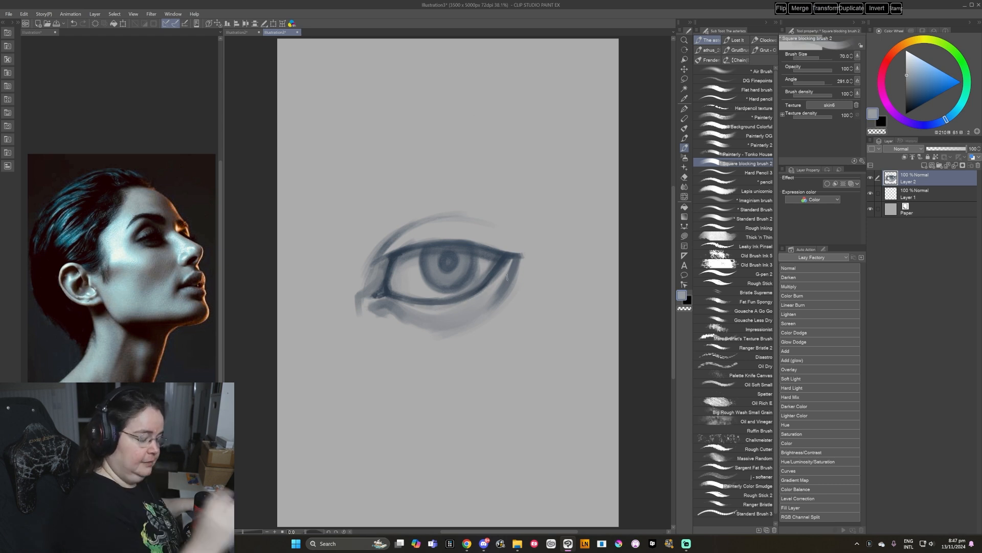
{"action": "left_click", "coordinate": [490, 288], "text": "alt"}
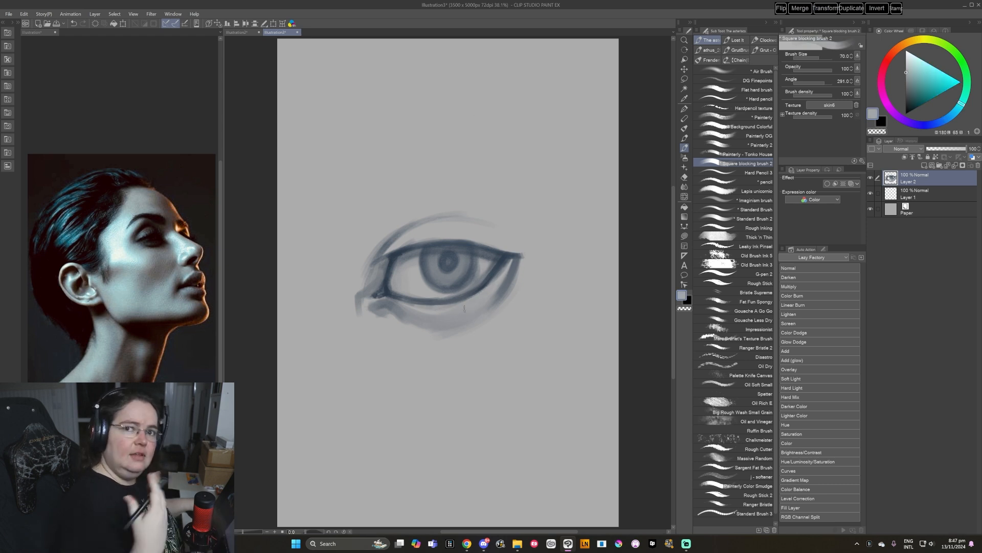
Shade the upper lid between the inner crease and the lash line with sampled blue-greys, enlarging the brush from 80 to 120.
{"action": "left_click", "coordinate": [385, 253], "text": "alt"}
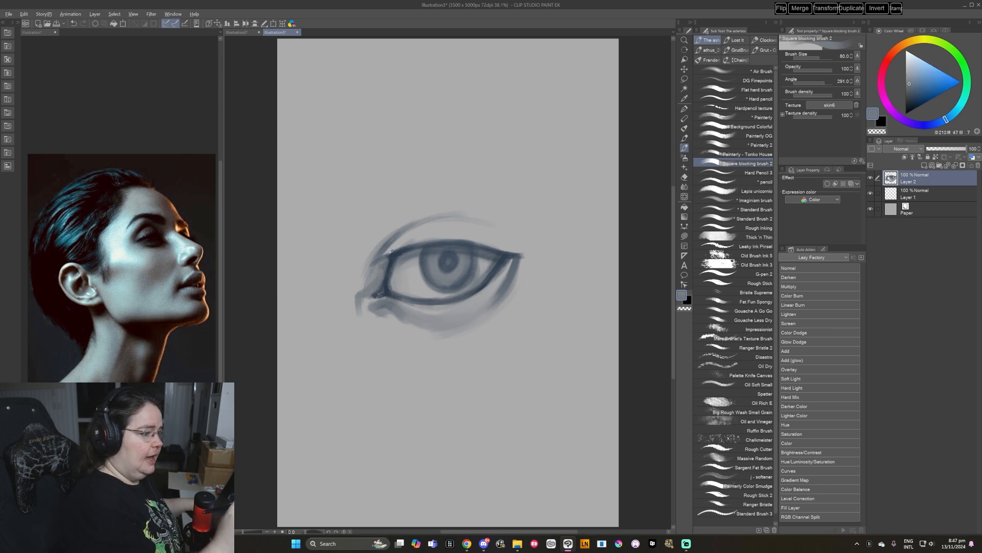
{"action": "mouse_move", "coordinate": [403, 242]}
{"action": "left_mouse_down"}
{"action": "mouse_move", "coordinate": [429, 224]}
{"action": "mouse_move", "coordinate": [440, 229]}
{"action": "left_mouse_up"}
{"action": "key", "text": "]"}
{"action": "left_click", "coordinate": [409, 238], "text": "alt"}
{"action": "key", "text": "]"}
{"action": "left_click", "coordinate": [401, 241], "text": "alt"}
{"action": "mouse_move", "coordinate": [398, 245]}
{"action": "left_mouse_down"}
{"action": "mouse_move", "coordinate": [445, 233]}
{"action": "mouse_move", "coordinate": [436, 234]}
{"action": "left_mouse_up"}
{"action": "left_click", "coordinate": [449, 229], "text": "alt"}
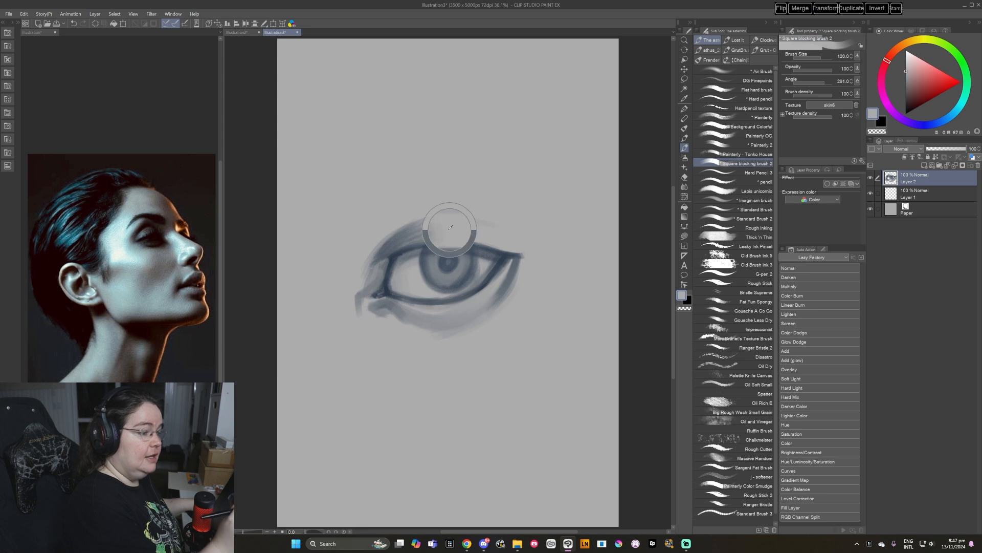
Shade the outer part of the upper lid with sampled blue-grey at brush size 120.
{"action": "left_click", "coordinate": [406, 237], "text": "alt"}
{"action": "left_click", "coordinate": [512, 251], "text": "alt"}
{"action": "mouse_move", "coordinate": [516, 251]}
{"action": "left_mouse_down"}
{"action": "mouse_move", "coordinate": [453, 239]}
{"action": "mouse_move", "coordinate": [504, 249]}
{"action": "mouse_move", "coordinate": [477, 235]}
{"action": "left_mouse_up"}
{"action": "left_click", "coordinate": [485, 239], "text": "alt"}
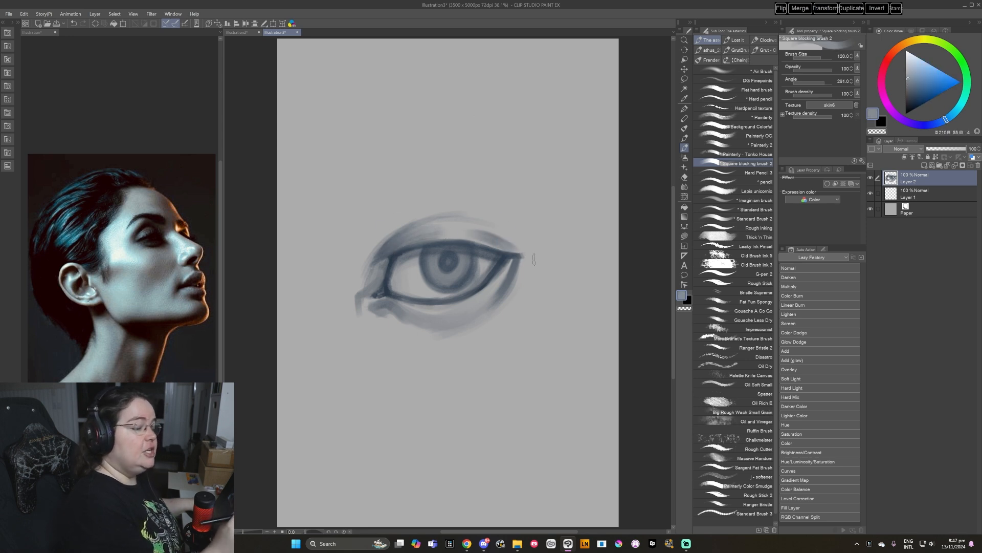
Darken the inner end of the upper lid line with a darker grey-blue and a smaller brush.
{"action": "key", "text": "bracketleft"}
{"action": "key", "text": "bracketleft"}
{"action": "left_click", "coordinate": [382, 270], "text": "alt"}
{"action": "left_click_drag", "start_coordinate": [911, 97], "coordinate": [909, 102]}
{"action": "key", "text": "bracketleft"}
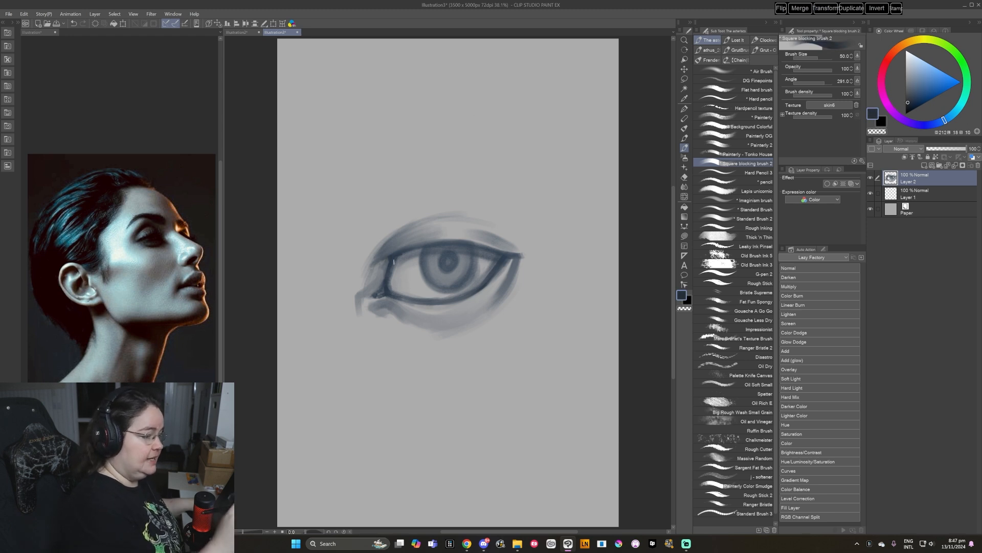
{"action": "left_click_drag", "start_coordinate": [393, 262], "coordinate": [410, 250]}
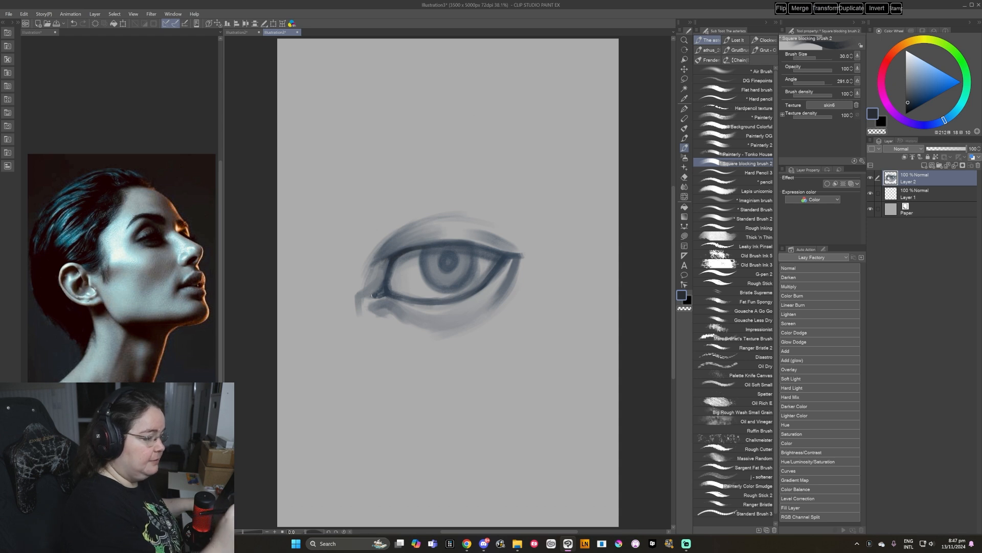
Deepen the inner corner, outer corner and pupil with a more saturated dark navy at brush size 50.
{"action": "left_click_drag", "start_coordinate": [915, 97], "coordinate": [912, 103]}
{"action": "key", "text": "bracketright"}
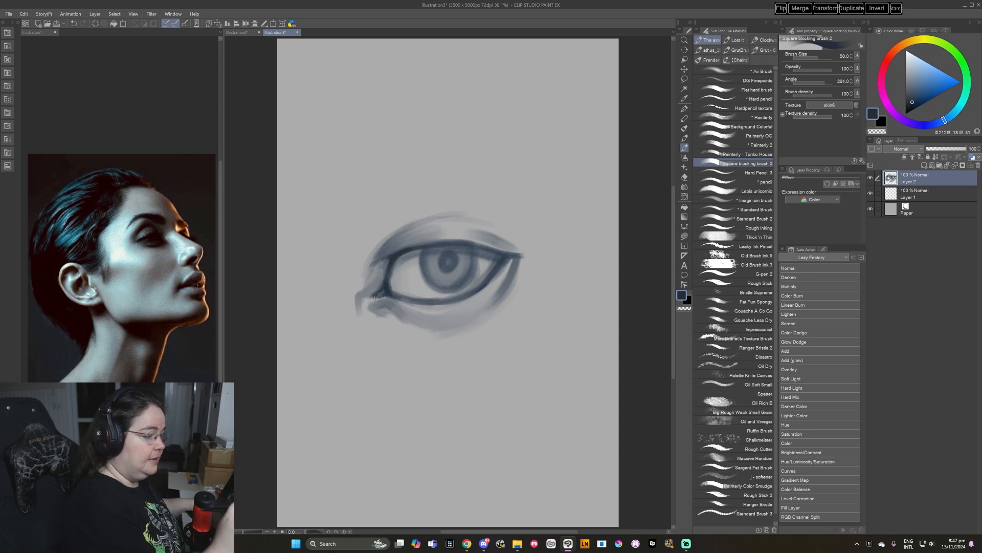
{"action": "left_click_drag", "start_coordinate": [372, 296], "coordinate": [392, 292]}
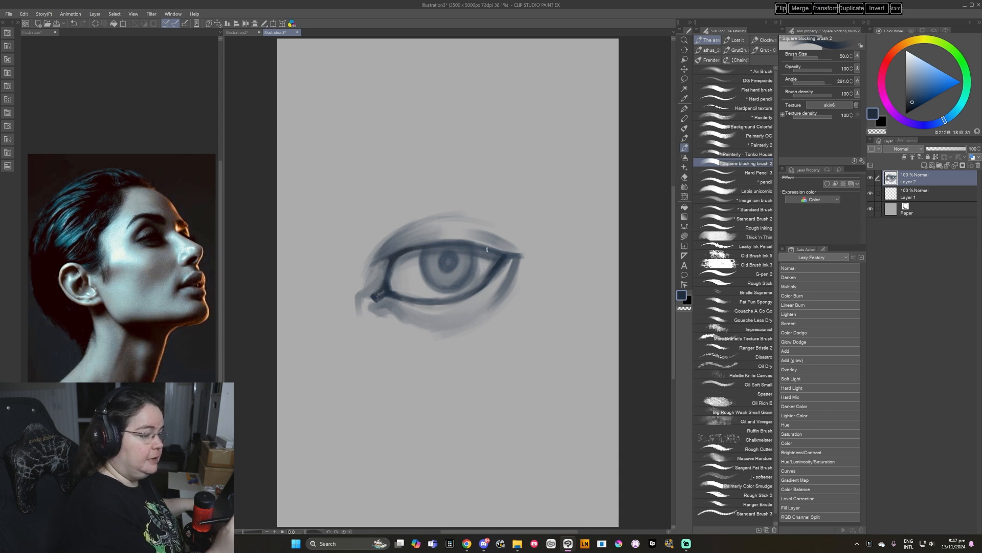
{"action": "left_click_drag", "start_coordinate": [503, 254], "coordinate": [526, 251]}
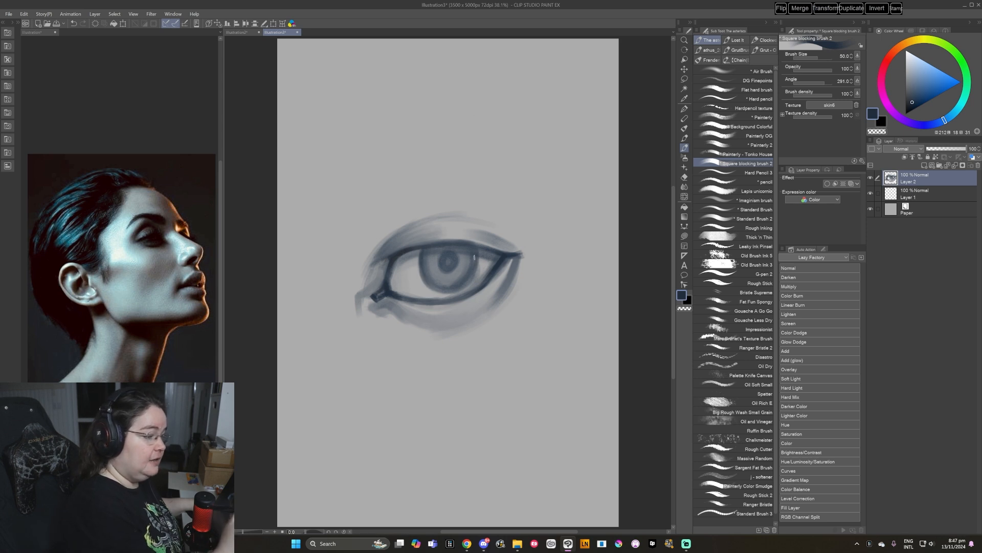
{"action": "mouse_move", "coordinate": [444, 262]}
{"action": "left_mouse_down"}
{"action": "mouse_move", "coordinate": [455, 267]}
{"action": "mouse_move", "coordinate": [444, 265]}
{"action": "left_mouse_up"}
Tint the iris with a saturated medium blue at brush size 80 and blend its upper part with sampled tones.
{"action": "key", "text": "bracketright"}
{"action": "key", "text": "bracketright"}
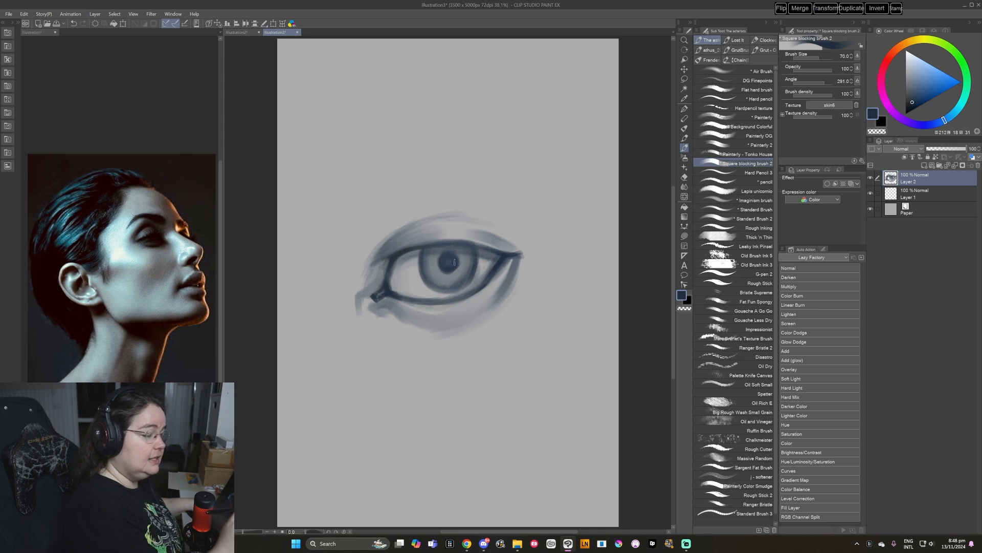
{"action": "left_click", "coordinate": [928, 91]}
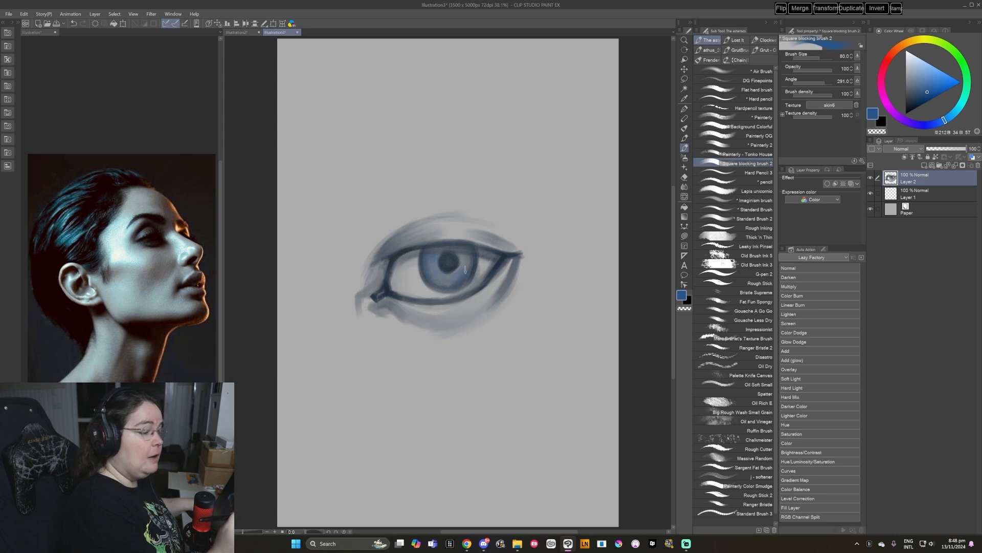
{"action": "left_click", "coordinate": [432, 251], "text": "alt"}
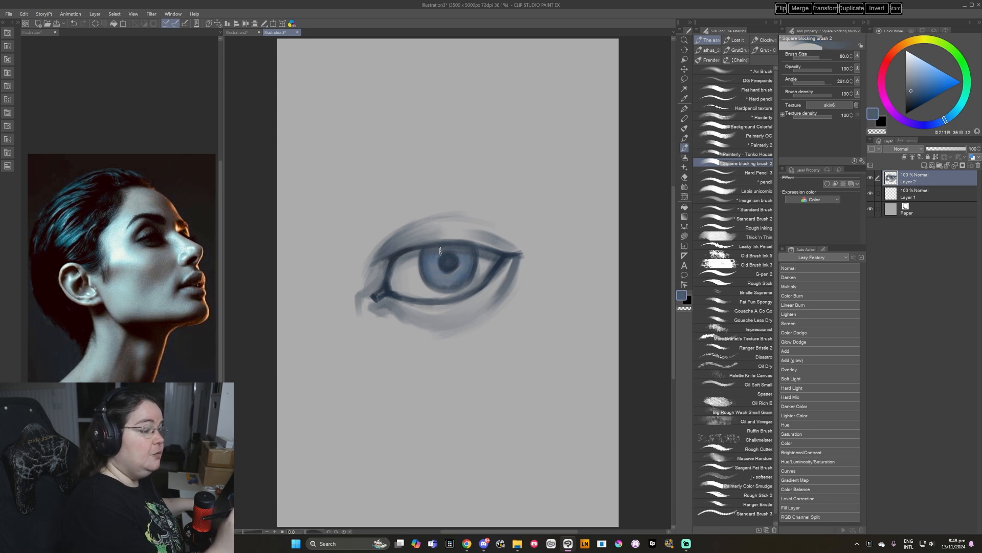
{"action": "left_click", "coordinate": [469, 249], "text": "alt"}
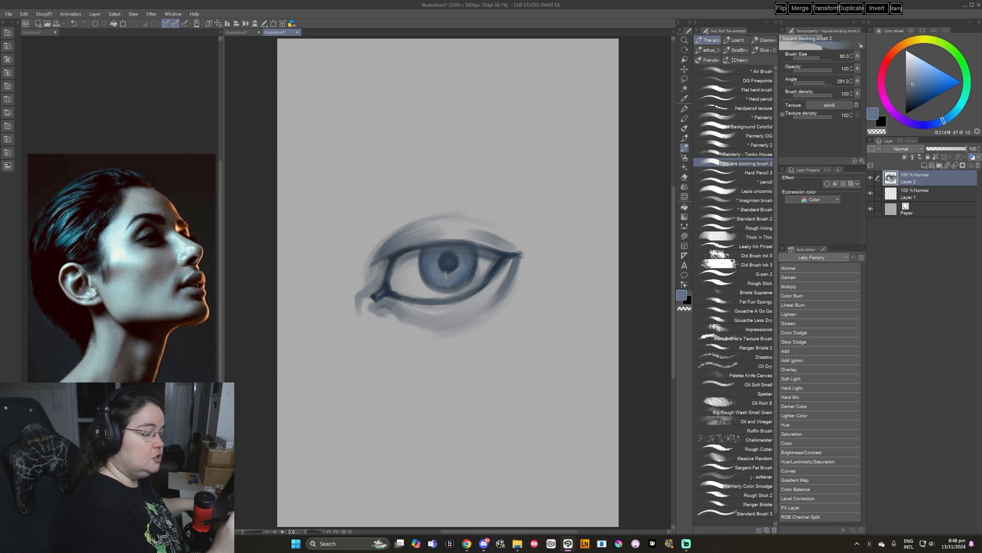
Brighten the lower half of the iris with a lighter sky blue at brush size 70.
{"action": "left_click", "coordinate": [922, 78]}
{"action": "left_click_drag", "start_coordinate": [943, 121], "coordinate": [951, 116]}
{"action": "left_click", "coordinate": [926, 75]}
{"action": "key", "text": "["}
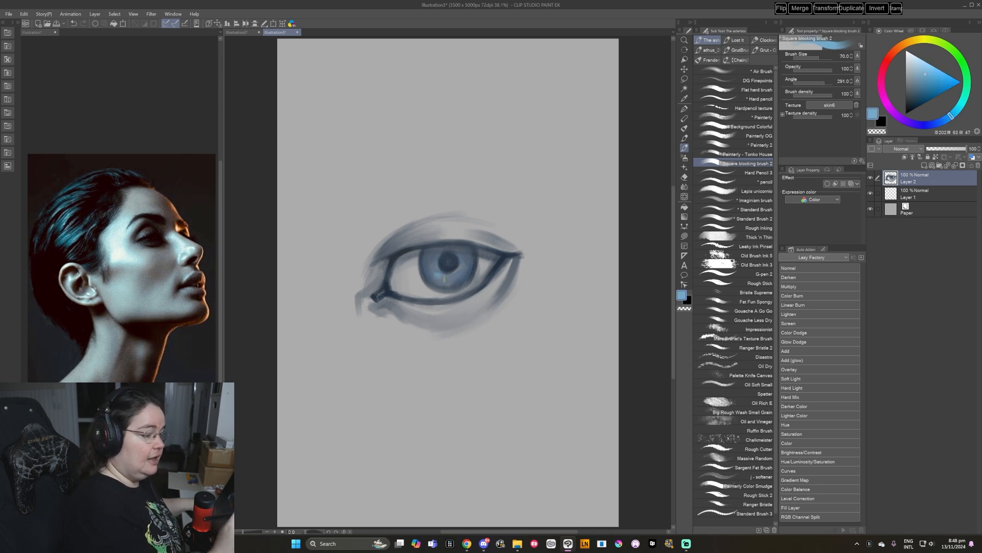
{"action": "left_click_drag", "start_coordinate": [441, 275], "coordinate": [460, 272]}
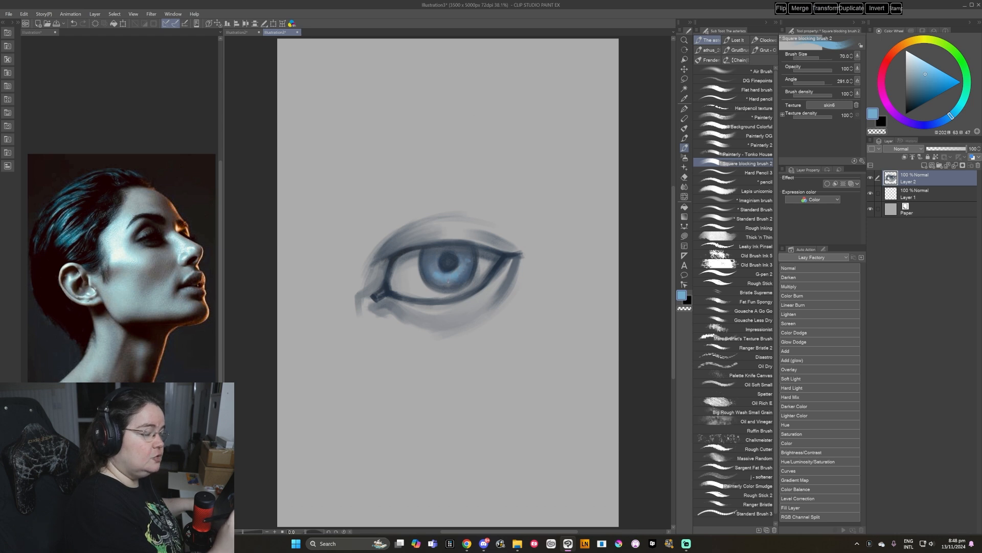
Blend the iris's light blue and refine its darker outer rim with sampled tones at brush size 70.
{"action": "left_click", "coordinate": [433, 263], "text": "alt"}
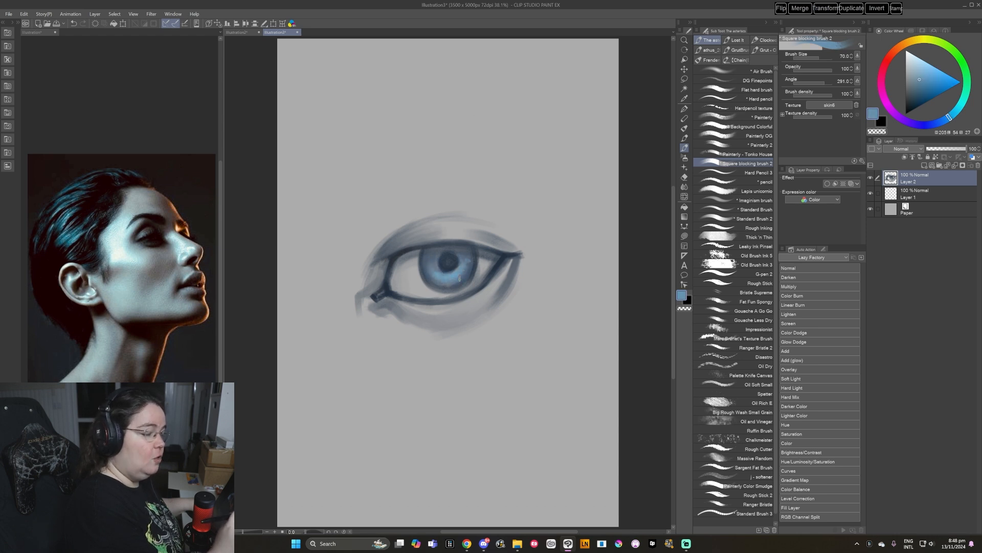
{"action": "left_click", "coordinate": [440, 288], "text": "alt"}
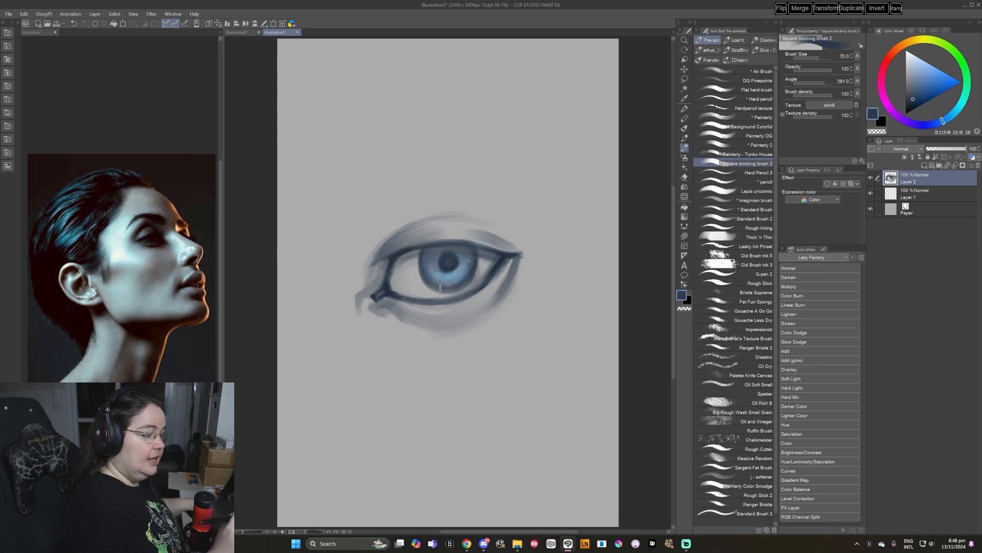
{"action": "left_click", "coordinate": [469, 276], "text": "alt"}
{"action": "left_click", "coordinate": [467, 274], "text": "alt"}
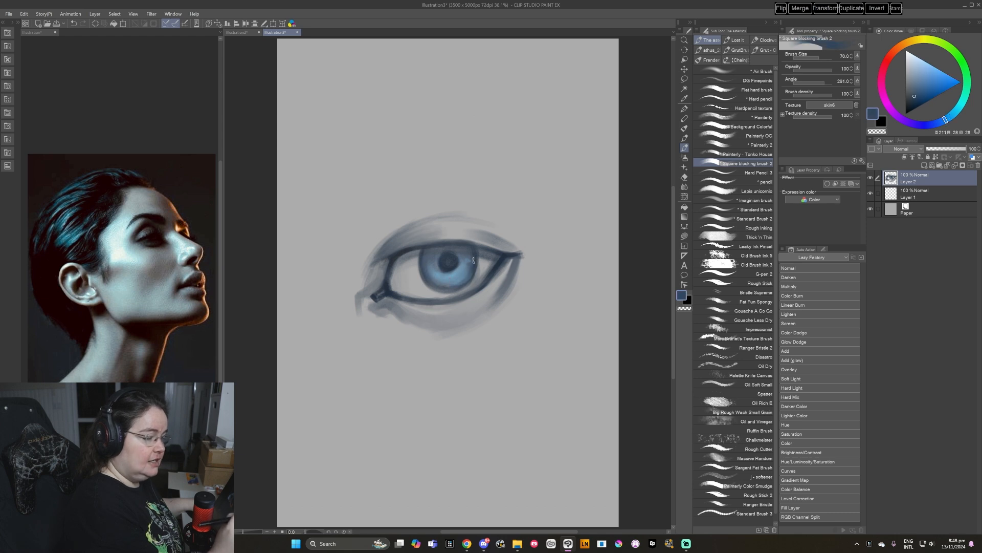
Soften the inner edge of the eye down to the tear duct with sampled grey-blues at brush size 80.
{"action": "left_click", "coordinate": [402, 258], "text": "alt"}
{"action": "key", "text": "]"}
{"action": "left_click", "coordinate": [386, 275], "text": "alt"}
{"action": "left_click_drag", "start_coordinate": [389, 266], "coordinate": [381, 293]}
{"action": "left_click", "coordinate": [395, 260], "text": "alt"}
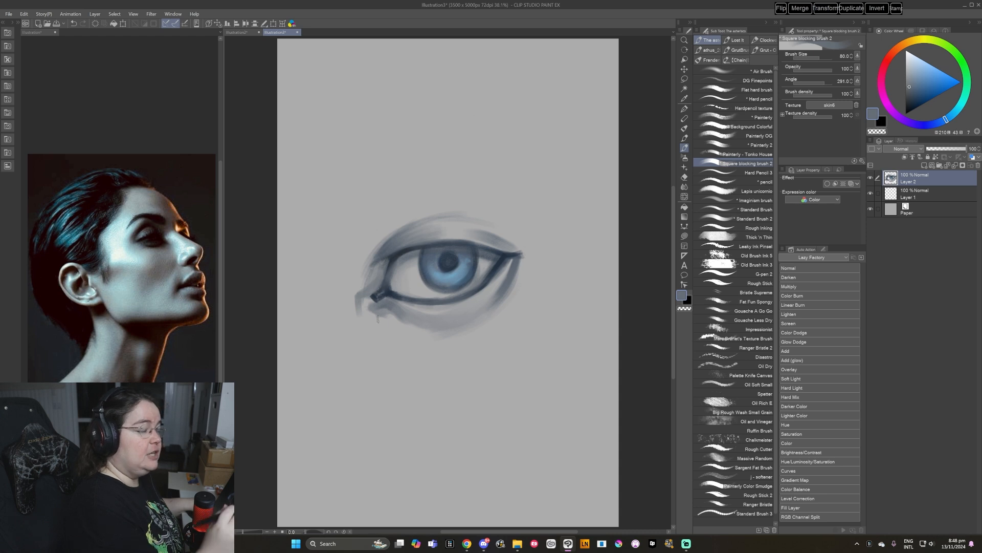
Place pale cyan-blue catchlights on the iris beside the pupil at brush size 40.
{"action": "left_click", "coordinate": [917, 58]}
{"action": "left_click_drag", "start_coordinate": [953, 115], "coordinate": [956, 111]}
{"action": "key", "text": "["}
{"action": "key", "text": "["}
{"action": "key", "text": "["}
{"action": "left_click", "coordinate": [437, 258]}
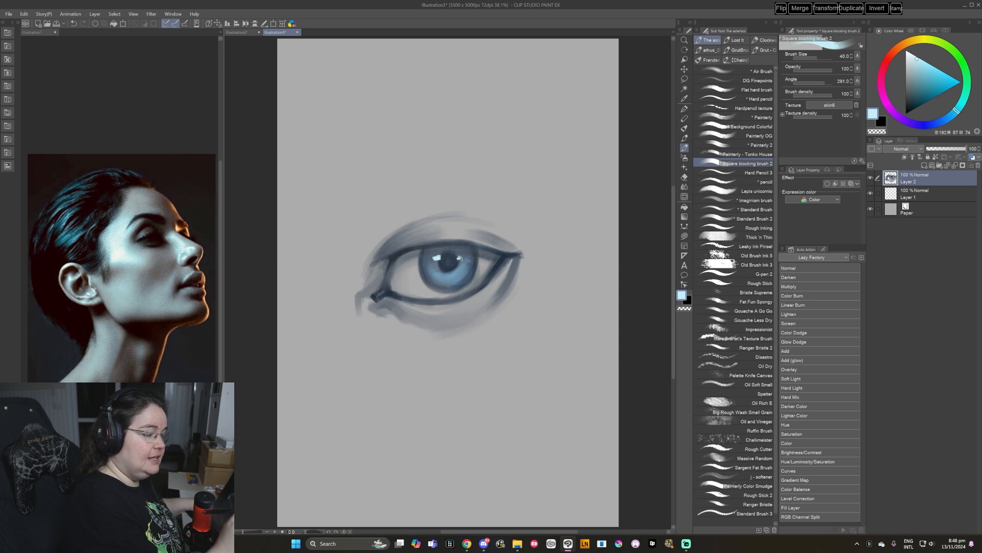
Intensify the catchlight with a paler, near-white blue and add a small highlight at the iris's outer edge.
{"action": "left_click", "coordinate": [913, 53]}
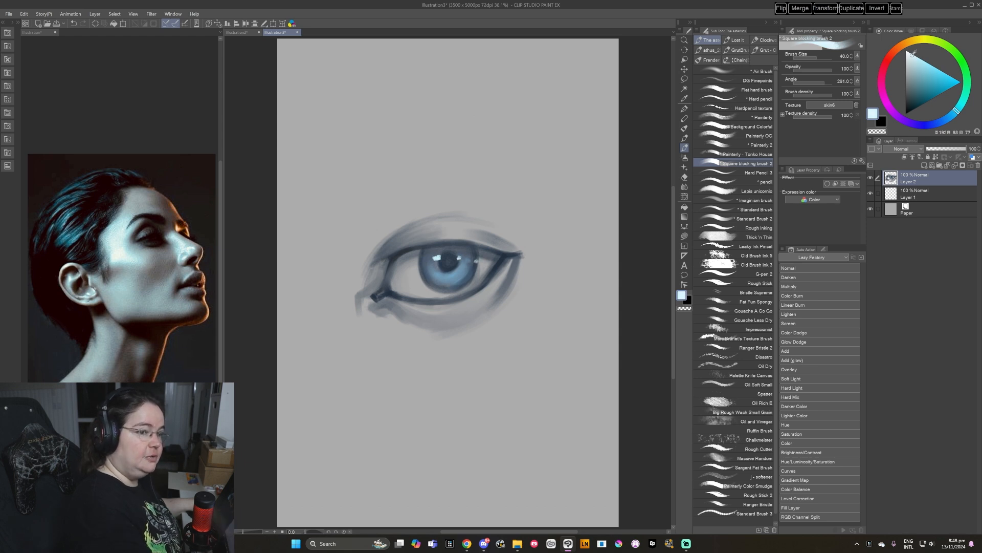
{"action": "left_click_drag", "start_coordinate": [433, 257], "coordinate": [438, 256]}
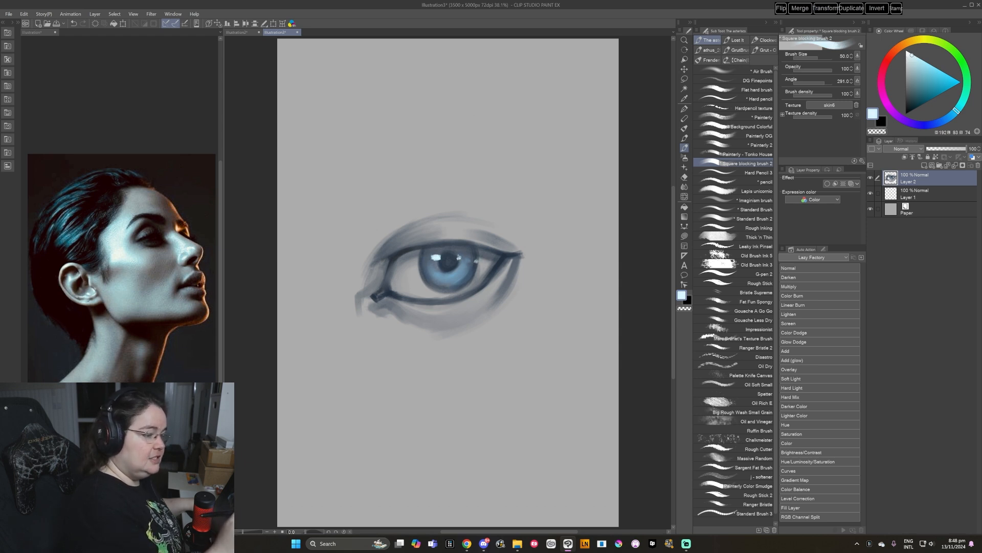
{"action": "left_click", "coordinate": [476, 260]}
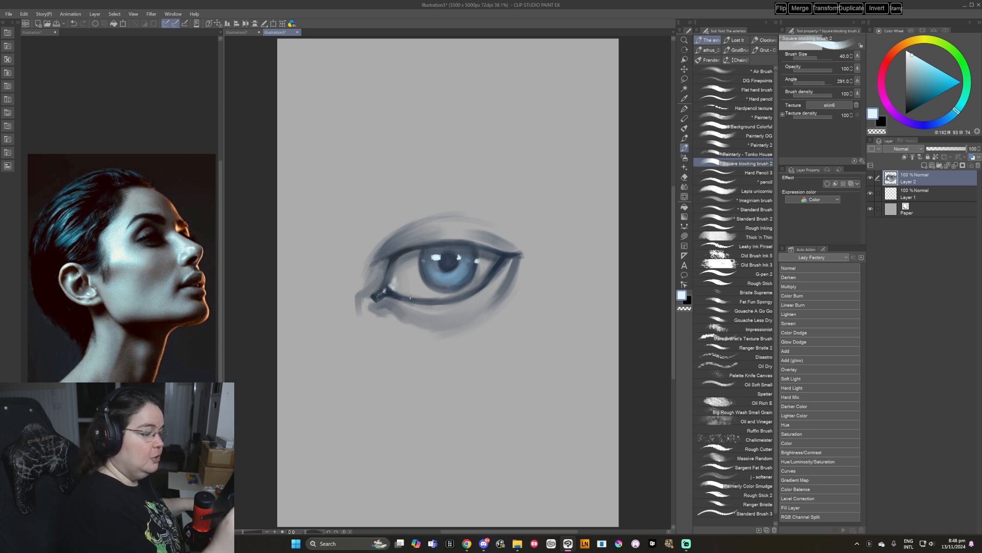
Highlight the eye's outer lower waterline with pale blue at brush size 40 and the upper eyelid at size 70.
{"action": "left_click_drag", "start_coordinate": [494, 257], "coordinate": [496, 254]}
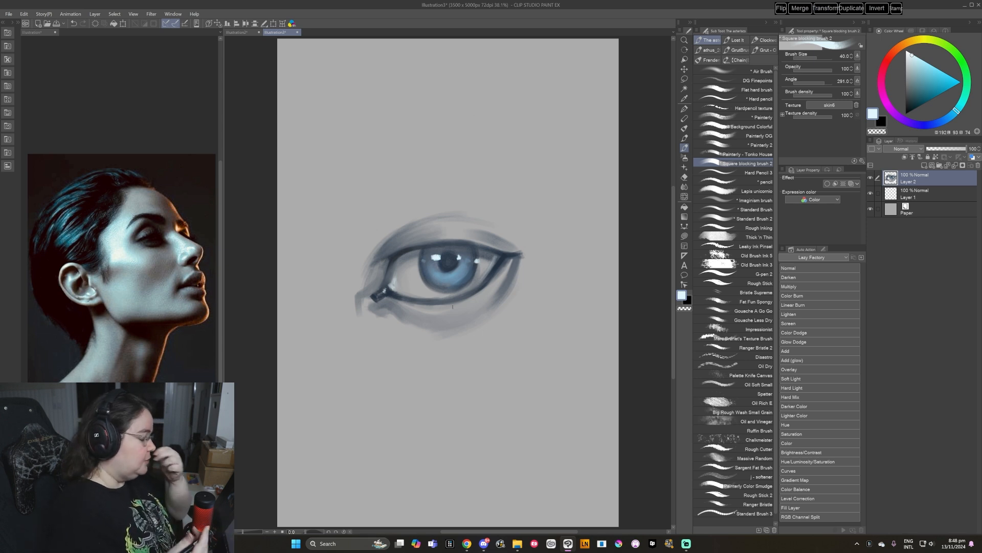
{"action": "left_click_drag", "start_coordinate": [453, 306], "coordinate": [488, 287]}
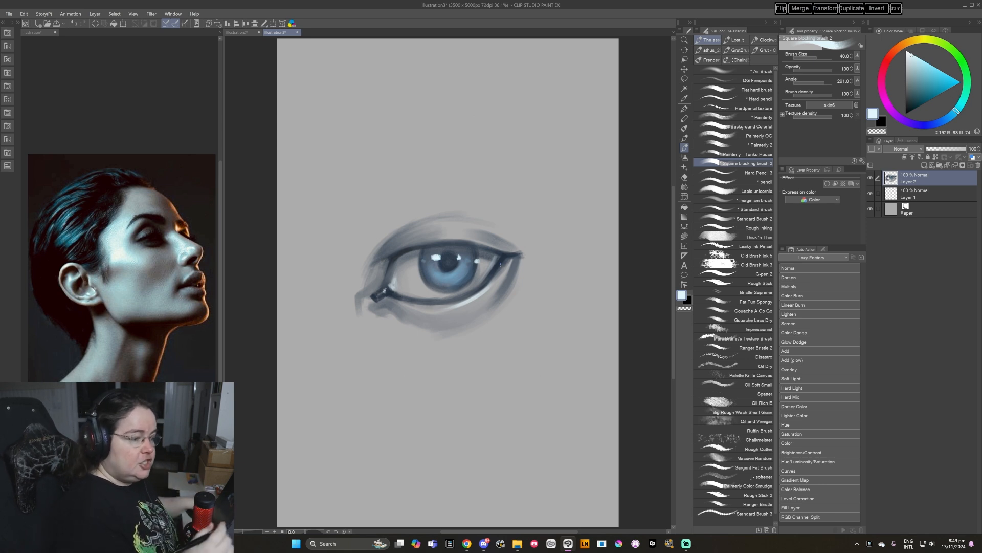
{"action": "key", "text": "bracketright"}
{"action": "left_click_drag", "start_coordinate": [447, 224], "coordinate": [464, 237]}
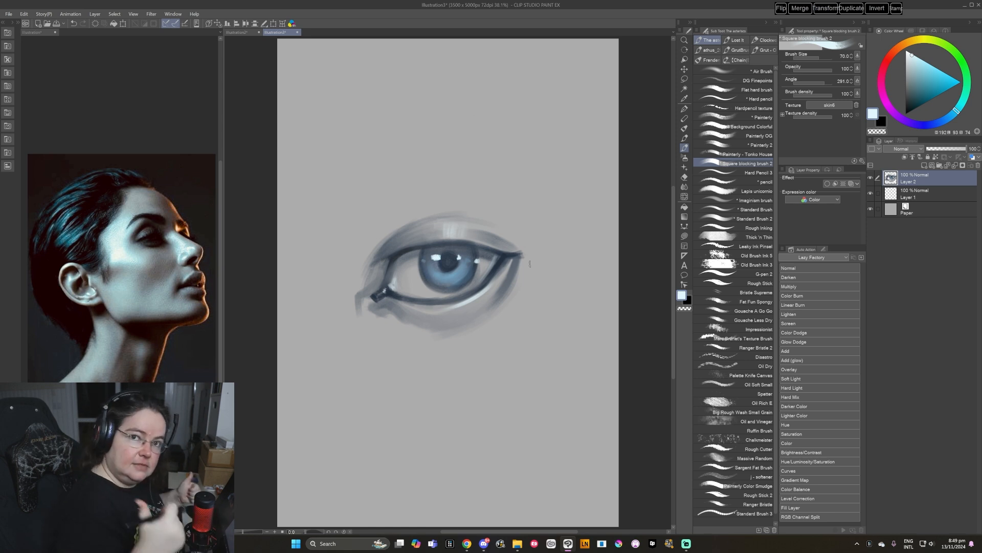
Close the eye study canvas and sample the cheek's blue-grey on the portrait with the brush at size 120.
{"action": "left_click", "coordinate": [298, 32]}
{"action": "left_click", "coordinate": [500, 197]}
{"action": "left_click_drag", "start_coordinate": [512, 343], "coordinate": [478, 332]}
{"action": "key", "text": "bracketright"}
{"action": "key", "text": "bracketright"}
{"action": "key", "text": "bracketright"}
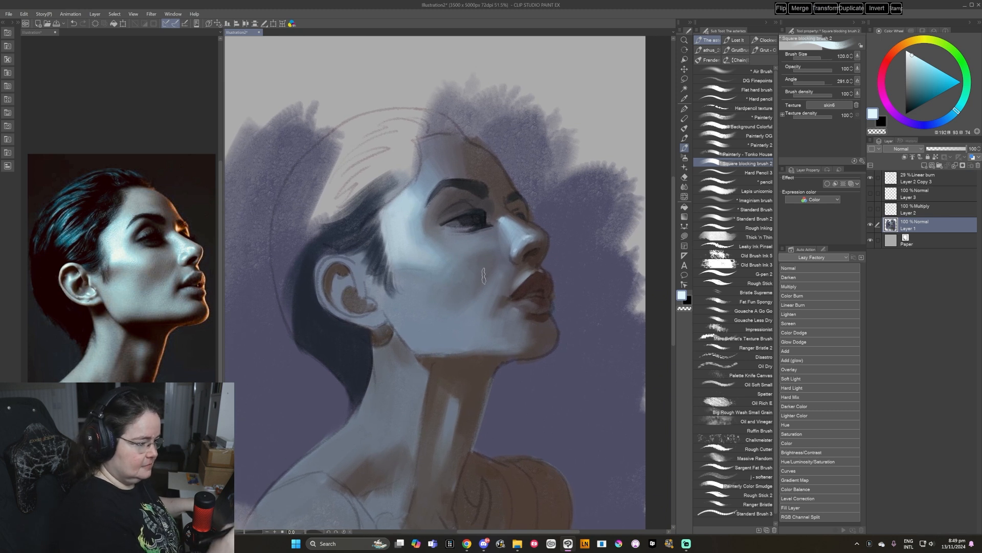
{"action": "left_click", "coordinate": [483, 265], "text": "alt"}
{"action": "left_click", "coordinate": [476, 261], "text": "alt"}
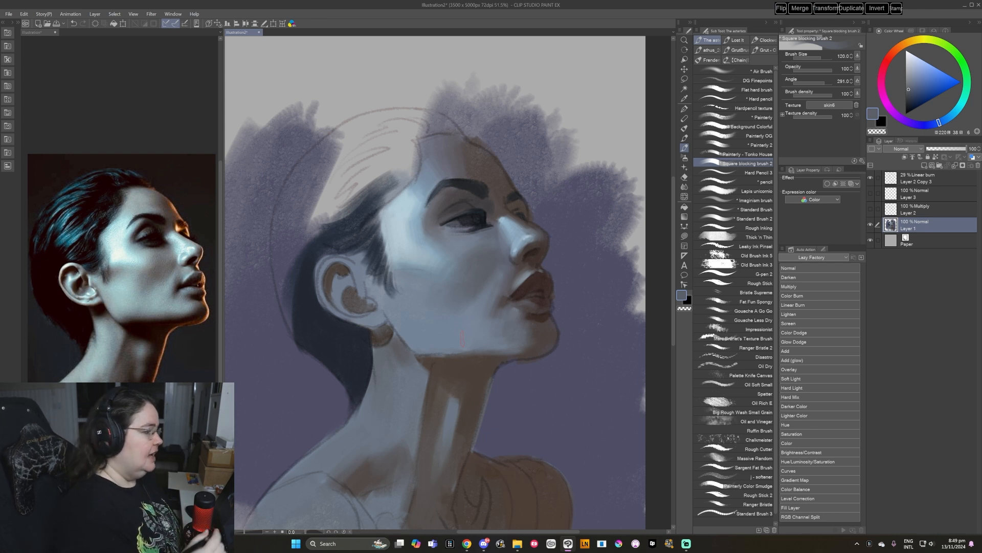
Block in the back of the head up to the crown with dark navy tones sampled from the existing hair.
{"action": "left_click", "coordinate": [388, 247], "text": "alt"}
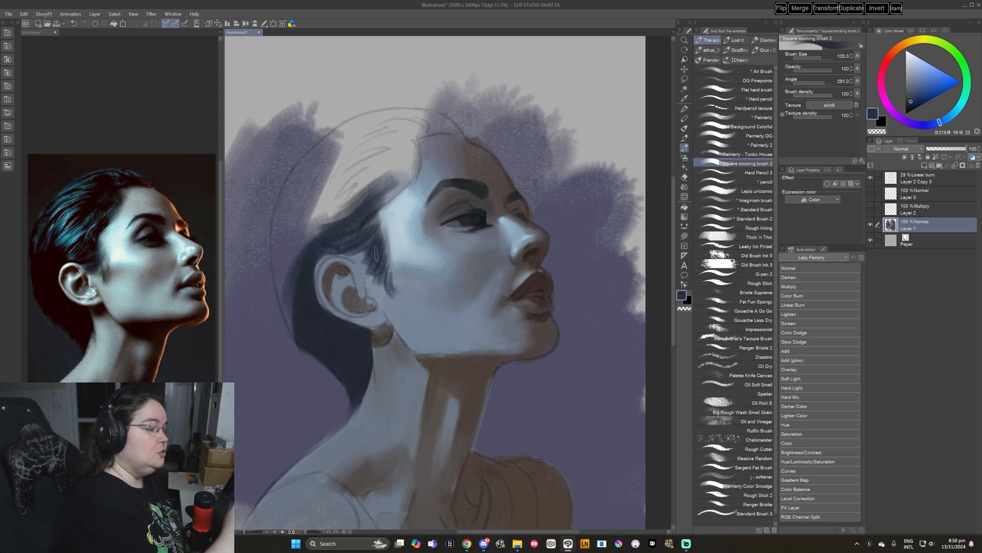
{"action": "left_click", "coordinate": [323, 239], "text": "alt"}
{"action": "mouse_move", "coordinate": [316, 230]}
{"action": "left_mouse_down"}
{"action": "mouse_move", "coordinate": [298, 245]}
{"action": "mouse_move", "coordinate": [324, 226]}
{"action": "mouse_move", "coordinate": [289, 275]}
{"action": "mouse_move", "coordinate": [321, 237]}
{"action": "mouse_move", "coordinate": [279, 249]}
{"action": "left_mouse_up"}
{"action": "left_click", "coordinate": [298, 260], "text": "alt"}
{"action": "key", "text": "ctrl+z"}
{"action": "mouse_move", "coordinate": [311, 202]}
{"action": "left_mouse_down"}
{"action": "mouse_move", "coordinate": [277, 255]}
{"action": "mouse_move", "coordinate": [276, 237]}
{"action": "left_mouse_up"}
{"action": "left_click_drag", "start_coordinate": [305, 183], "coordinate": [274, 245]}
{"action": "left_click", "coordinate": [286, 257], "text": "alt"}
{"action": "left_click_drag", "start_coordinate": [325, 200], "coordinate": [290, 231]}
{"action": "left_click_drag", "start_coordinate": [324, 178], "coordinate": [294, 215]}
{"action": "mouse_move", "coordinate": [331, 155]}
{"action": "left_mouse_down"}
{"action": "mouse_move", "coordinate": [289, 199]}
{"action": "mouse_move", "coordinate": [291, 176]}
{"action": "mouse_move", "coordinate": [371, 127]}
{"action": "left_mouse_up"}
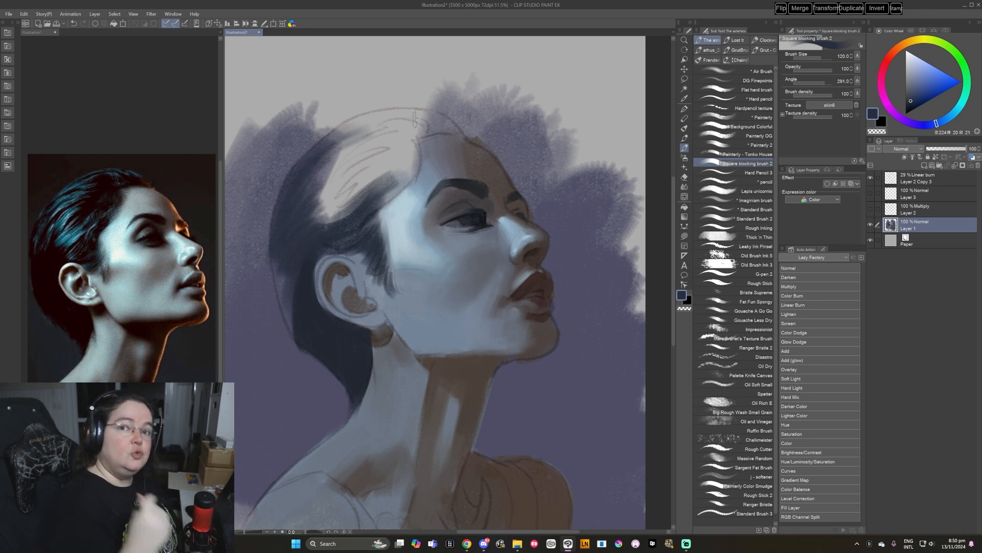
Sweep sampled dark blue hair strokes from above the ear over the pale area toward the crown.
{"action": "left_click", "coordinate": [315, 236], "text": "alt"}
{"action": "mouse_move", "coordinate": [313, 223]}
{"action": "left_mouse_down"}
{"action": "mouse_move", "coordinate": [333, 209]}
{"action": "mouse_move", "coordinate": [299, 235]}
{"action": "mouse_move", "coordinate": [346, 182]}
{"action": "left_mouse_up"}
{"action": "mouse_move", "coordinate": [315, 199]}
{"action": "left_mouse_down"}
{"action": "mouse_move", "coordinate": [353, 153]}
{"action": "mouse_move", "coordinate": [364, 120]}
{"action": "mouse_move", "coordinate": [384, 114]}
{"action": "left_mouse_up"}
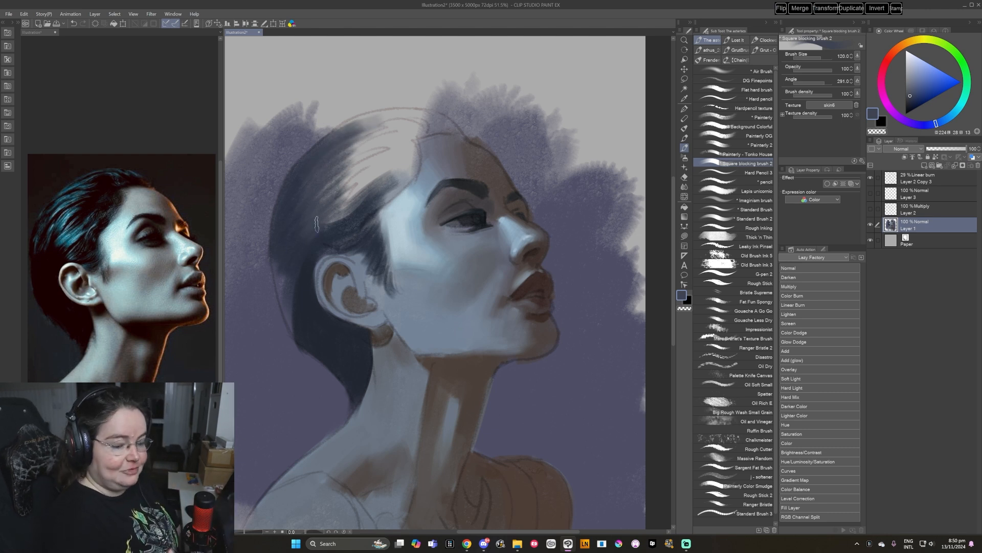
{"action": "left_click", "coordinate": [312, 253], "text": "alt"}
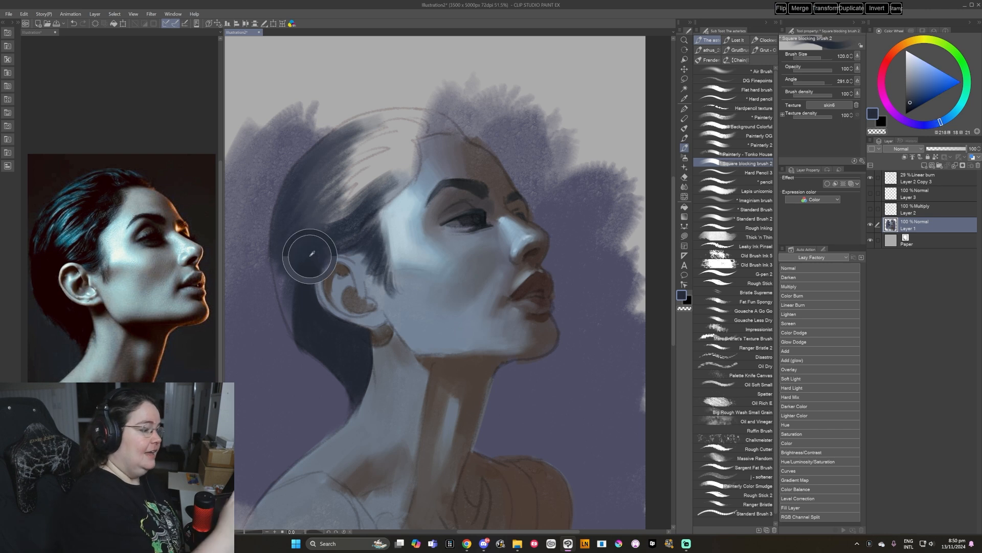
{"action": "left_click", "coordinate": [299, 282], "text": "alt"}
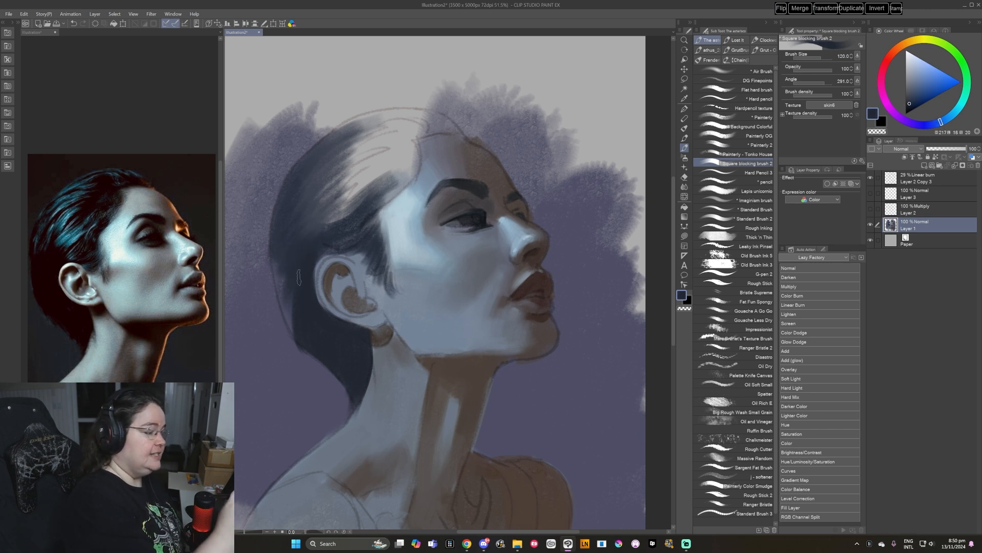
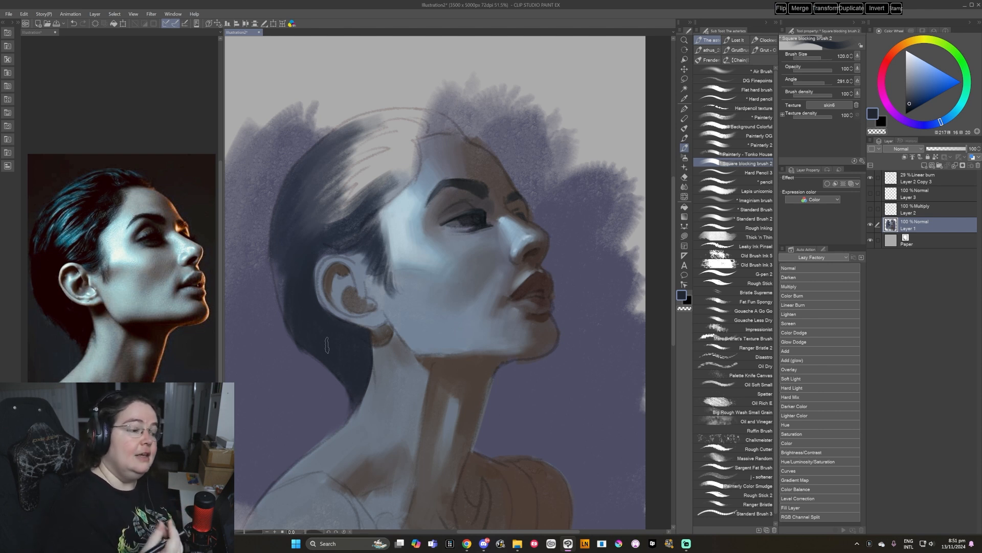
Cover the remaining pale hair along the temple and front hairline with sampled dark blue-greys at brush size 120.
{"action": "left_click", "coordinate": [382, 182], "text": "alt"}
{"action": "mouse_move", "coordinate": [381, 182]}
{"action": "left_mouse_down"}
{"action": "mouse_move", "coordinate": [416, 150]}
{"action": "mouse_move", "coordinate": [390, 148]}
{"action": "mouse_move", "coordinate": [399, 133]}
{"action": "mouse_move", "coordinate": [405, 155]}
{"action": "mouse_move", "coordinate": [417, 158]}
{"action": "mouse_move", "coordinate": [368, 199]}
{"action": "mouse_move", "coordinate": [414, 161]}
{"action": "mouse_move", "coordinate": [366, 179]}
{"action": "mouse_move", "coordinate": [410, 140]}
{"action": "mouse_move", "coordinate": [368, 156]}
{"action": "left_mouse_up"}
{"action": "left_click", "coordinate": [372, 200], "text": "alt"}
{"action": "left_click", "coordinate": [401, 167], "text": "alt"}
{"action": "left_click", "coordinate": [351, 221], "text": "alt"}
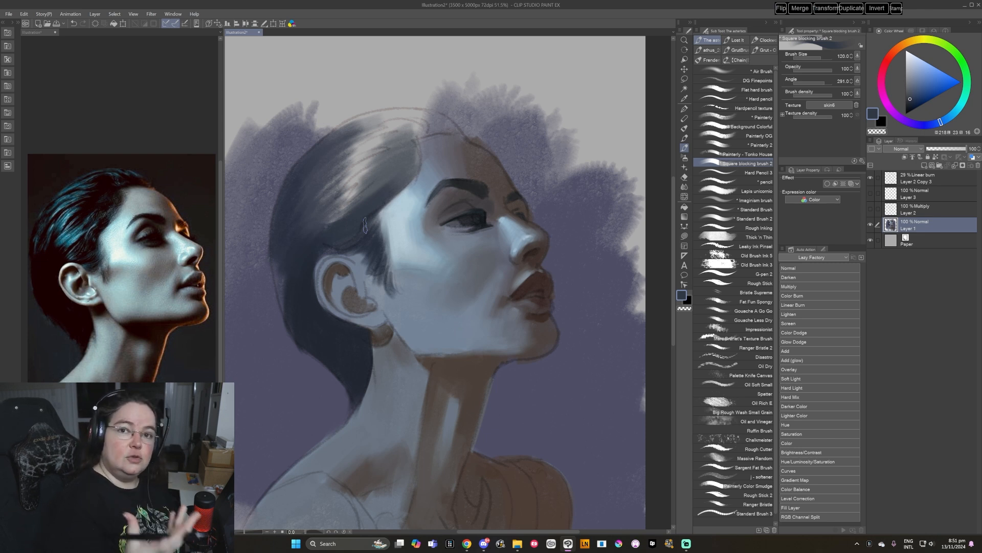
{"action": "left_click", "coordinate": [405, 161], "text": "alt"}
{"action": "mouse_move", "coordinate": [425, 129]}
{"action": "left_mouse_down"}
{"action": "mouse_move", "coordinate": [393, 127]}
{"action": "mouse_move", "coordinate": [446, 126]}
{"action": "mouse_move", "coordinate": [405, 120]}
{"action": "left_mouse_up"}
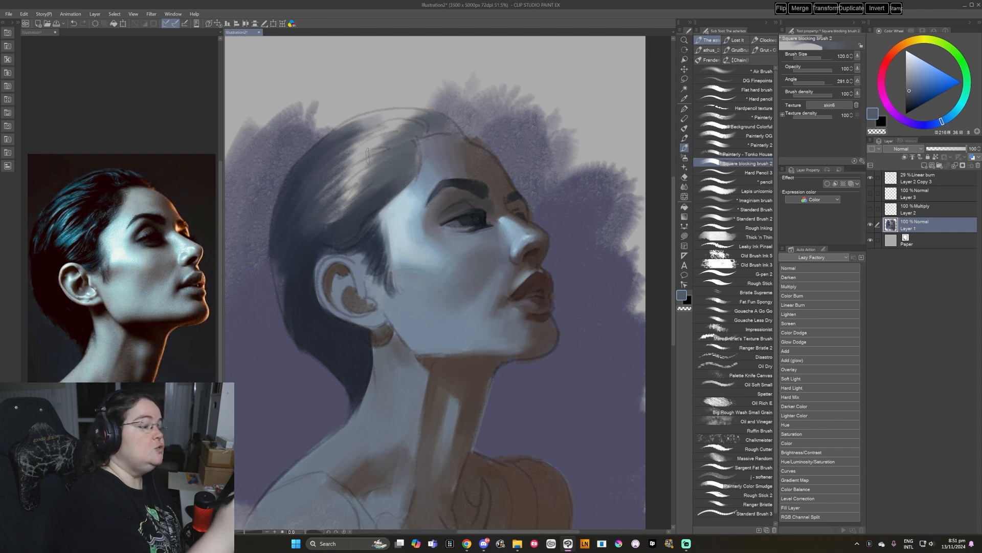
Paint a saturated blue sheen over the pale streaks on the top and side of the hair.
{"action": "left_click", "coordinate": [925, 94]}
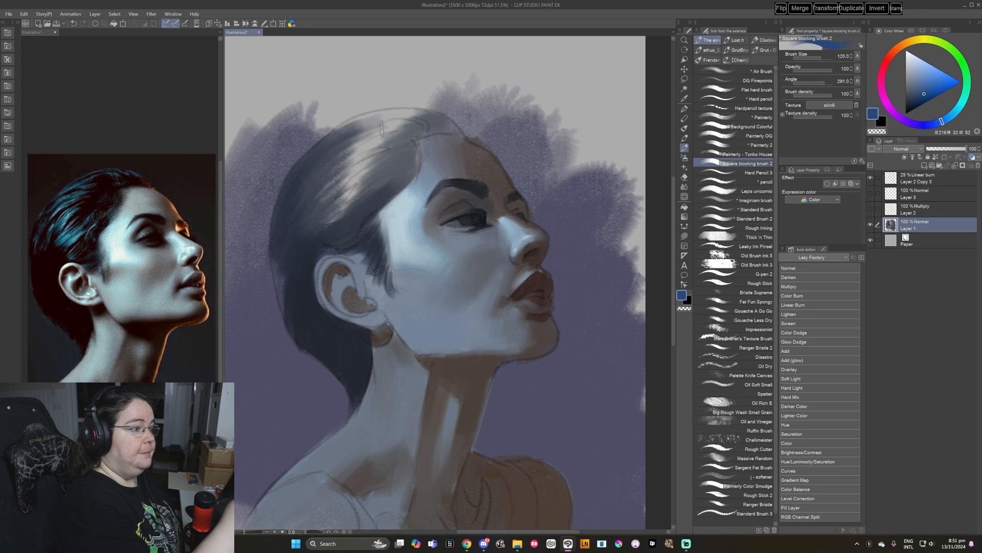
{"action": "mouse_move", "coordinate": [419, 113]}
{"action": "left_mouse_down"}
{"action": "mouse_move", "coordinate": [357, 128]}
{"action": "mouse_move", "coordinate": [340, 187]}
{"action": "left_mouse_up"}
{"action": "mouse_move", "coordinate": [369, 171]}
{"action": "left_mouse_down"}
{"action": "mouse_move", "coordinate": [332, 209]}
{"action": "mouse_move", "coordinate": [364, 189]}
{"action": "mouse_move", "coordinate": [333, 212]}
{"action": "mouse_move", "coordinate": [360, 175]}
{"action": "mouse_move", "coordinate": [327, 191]}
{"action": "left_mouse_up"}
{"action": "left_click", "coordinate": [358, 181], "text": "alt"}
{"action": "left_click_drag", "start_coordinate": [374, 141], "coordinate": [315, 173]}
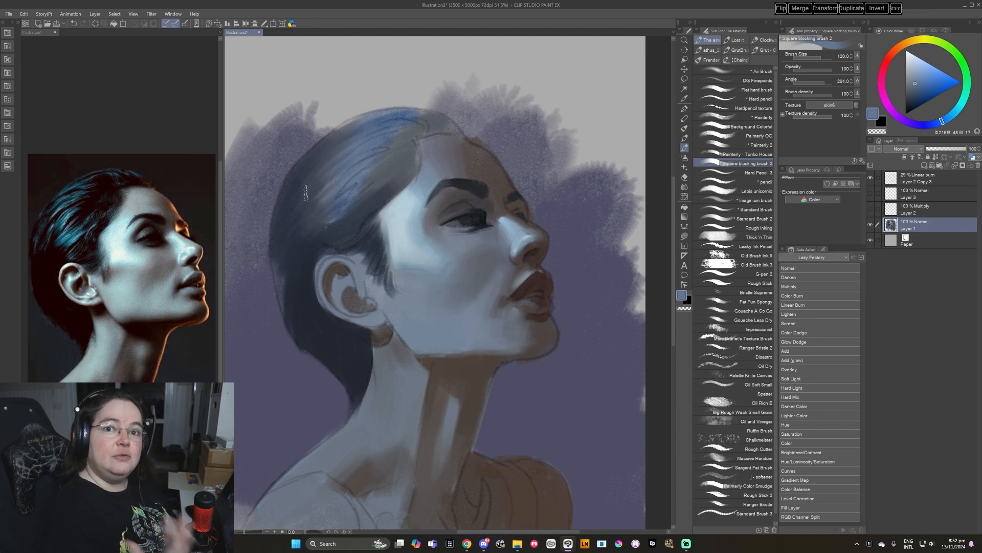
Blend the blue sheen into the surrounding hair and front hairline with sampled dark and mid blues.
{"action": "left_click", "coordinate": [306, 193], "text": "alt"}
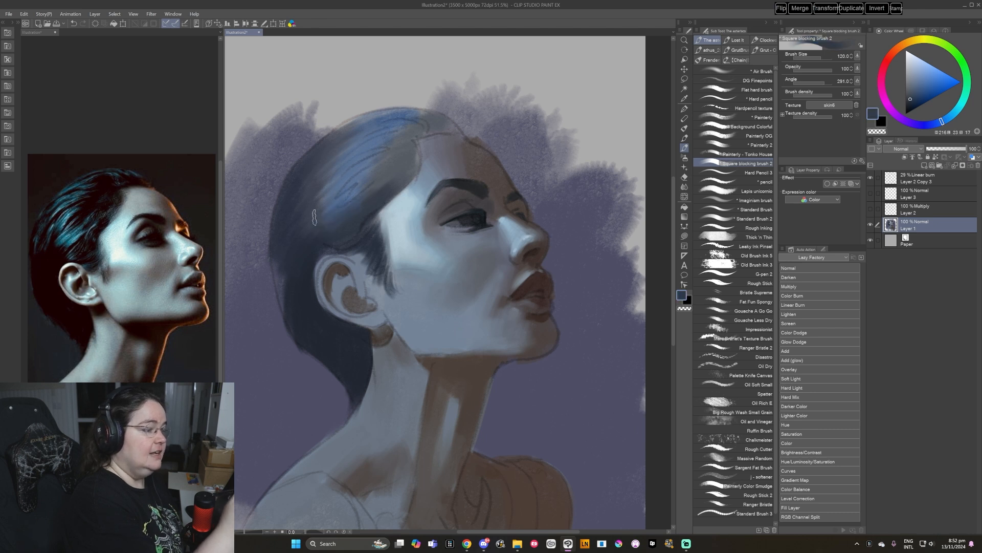
{"action": "left_click", "coordinate": [316, 209], "text": "alt"}
{"action": "left_click", "coordinate": [415, 130], "text": "alt"}
{"action": "left_click", "coordinate": [415, 130], "text": "alt"}
{"action": "left_click", "coordinate": [406, 136], "text": "alt"}
{"action": "left_click", "coordinate": [387, 176], "text": "alt"}
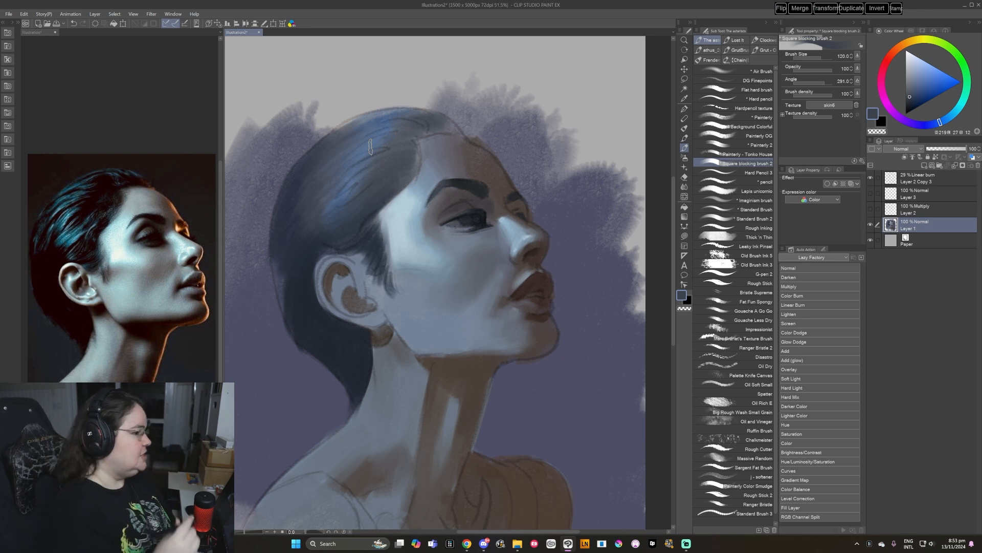
{"action": "left_click", "coordinate": [370, 147], "text": "alt"}
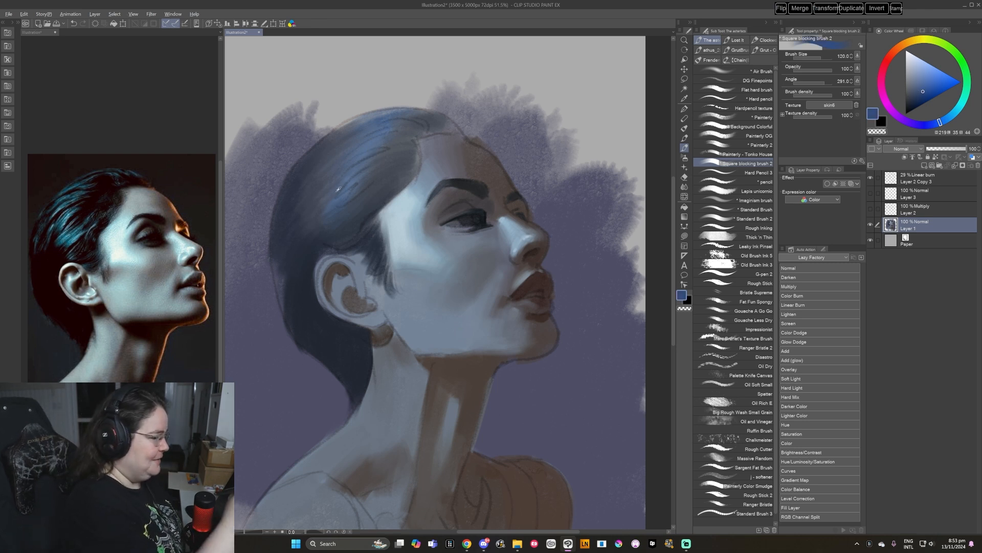
{"action": "left_click", "coordinate": [343, 188], "text": "alt"}
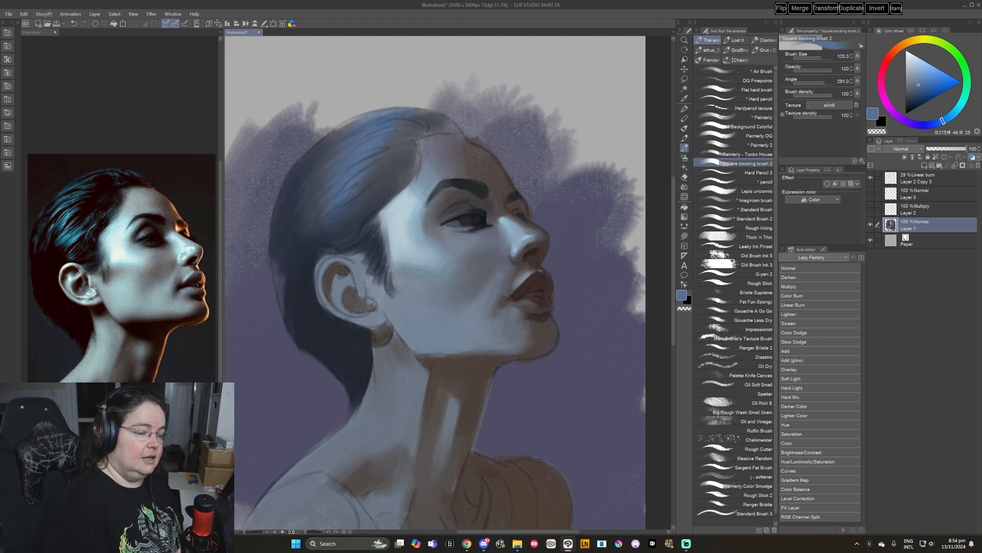
{"action": "key", "text": "ctrl+s"}
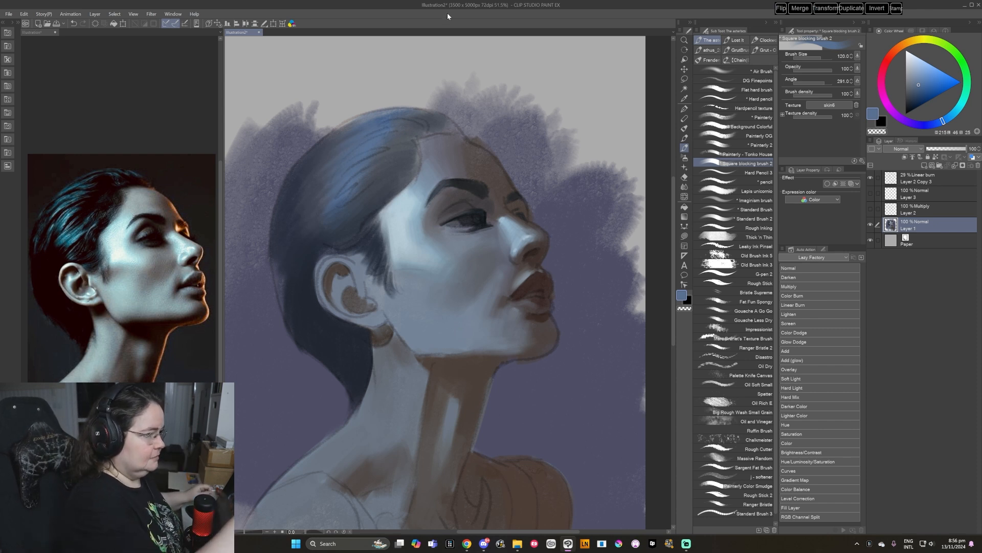
Soften the hair's blue sheen with sampled blue-greys and refine the side strokes with the brush reduced to size 70.
{"action": "left_click", "coordinate": [384, 164], "text": "alt"}
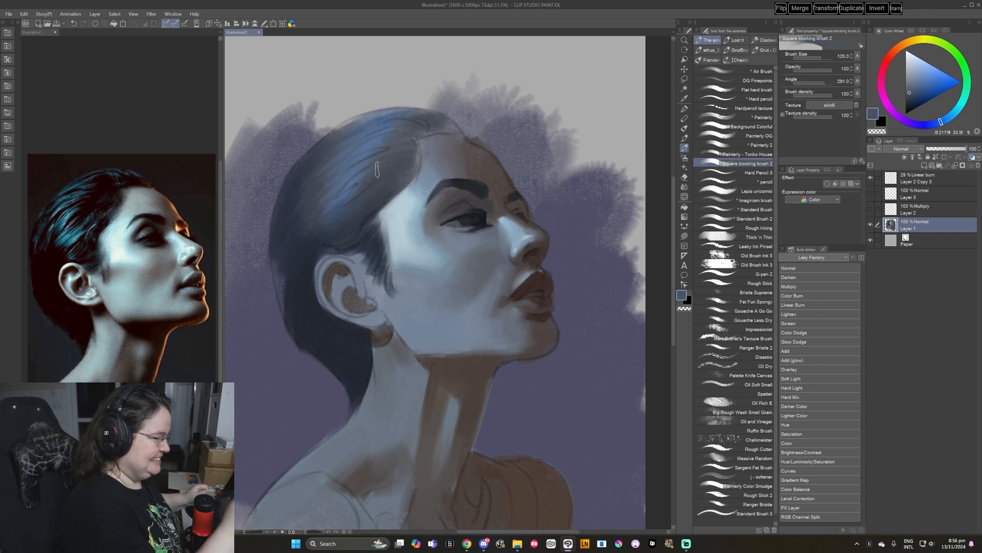
{"action": "left_click_drag", "start_coordinate": [353, 177], "coordinate": [390, 140]}
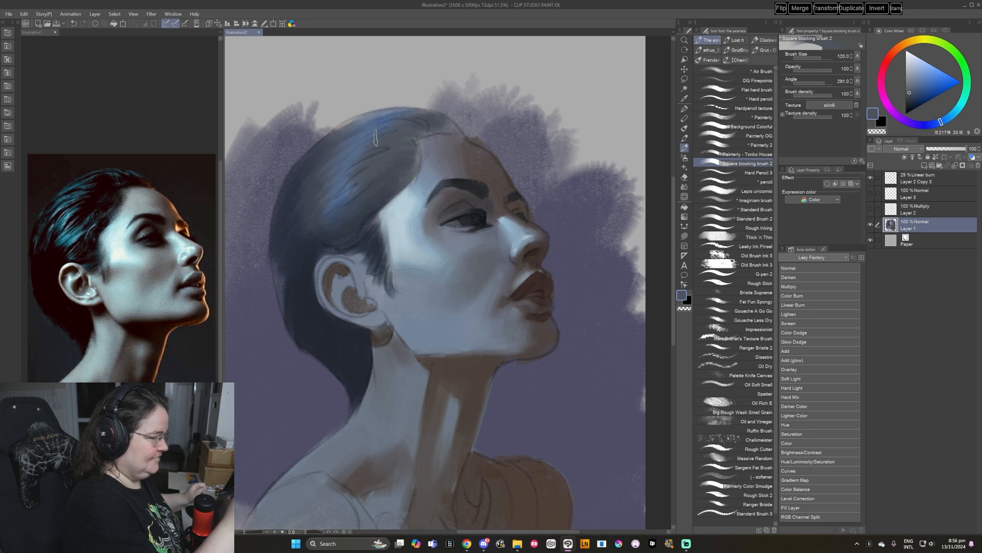
{"action": "left_click", "coordinate": [338, 194], "text": "alt"}
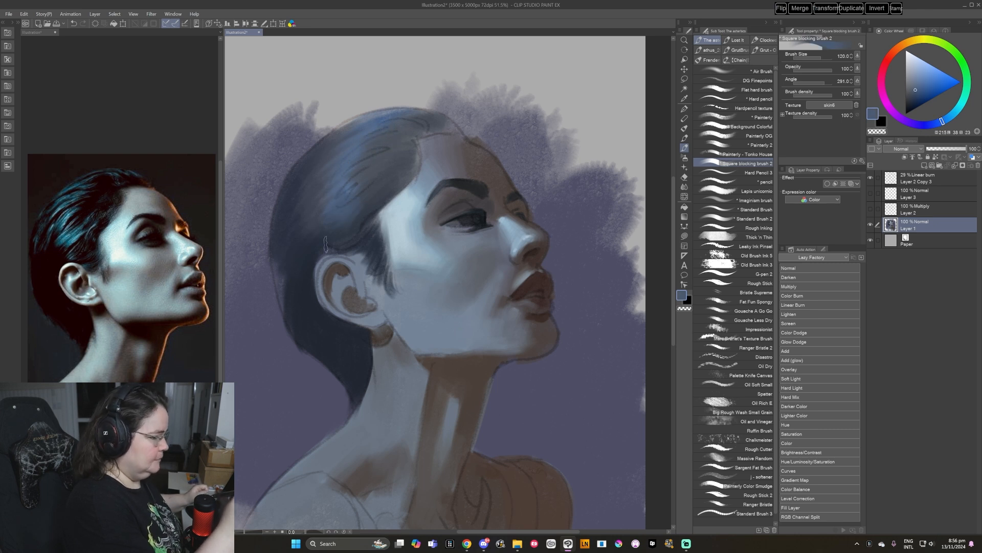
{"action": "key", "text": "bracketleft"}
{"action": "key", "text": "bracketleft"}
{"action": "key", "text": "bracketleft"}
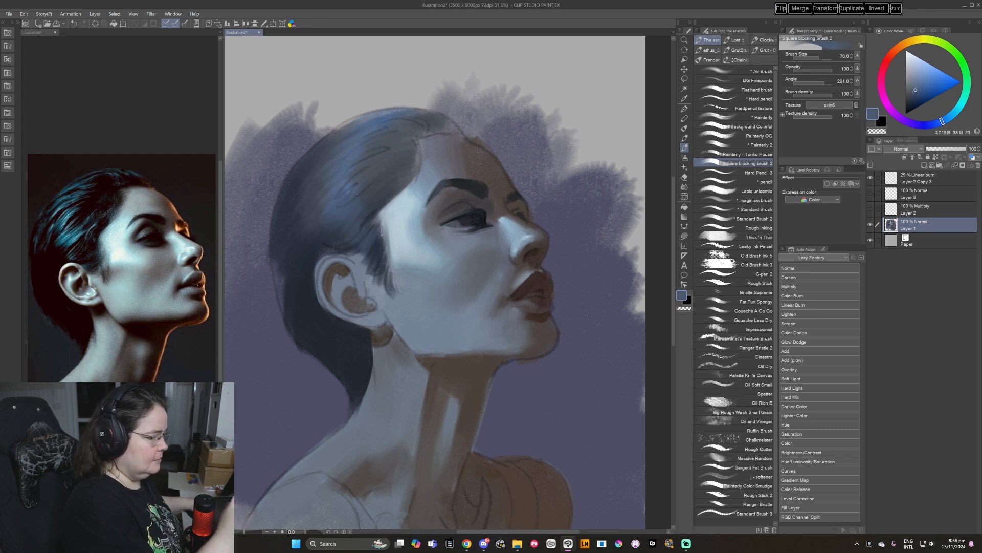
{"action": "left_click", "coordinate": [348, 277], "text": "alt"}
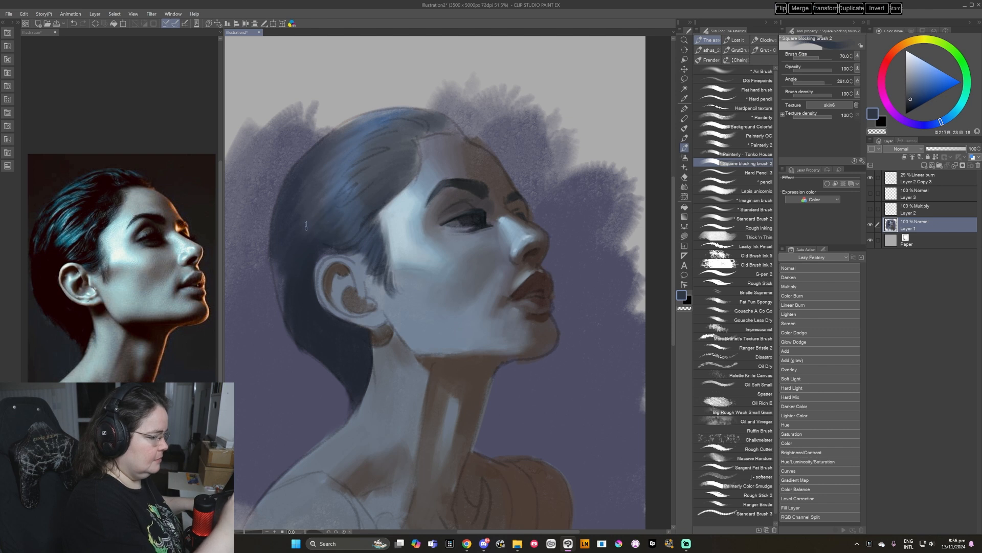
{"action": "left_click", "coordinate": [286, 202], "text": "alt"}
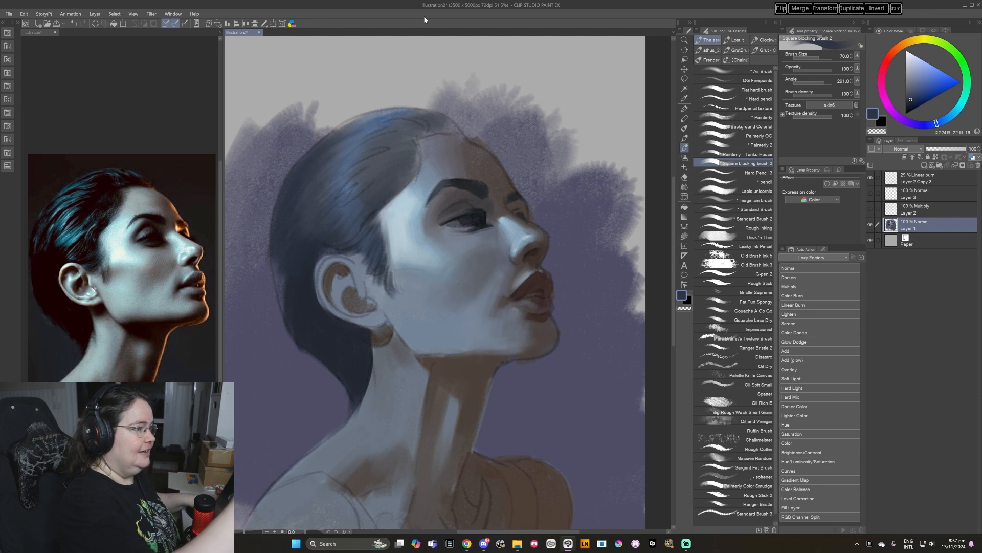
Draw thin dark navy strands sweeping back from the hairline and temple across the hair at brush size 30.
{"action": "left_click_drag", "start_coordinate": [438, 258], "coordinate": [440, 253]}
{"action": "left_click", "coordinate": [372, 176], "text": "alt"}
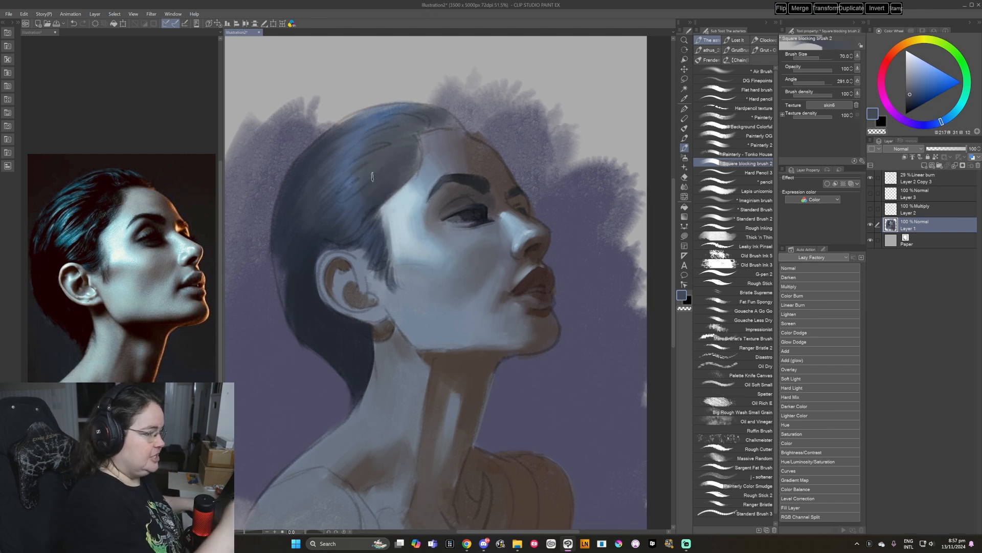
{"action": "left_click", "coordinate": [909, 96]}
{"action": "key", "text": "["}
{"action": "left_click_drag", "start_coordinate": [345, 182], "coordinate": [354, 183]}
{"action": "left_click", "coordinate": [304, 253], "text": "alt"}
{"action": "key", "text": "["}
{"action": "mouse_move", "coordinate": [308, 221]}
{"action": "left_mouse_down"}
{"action": "mouse_move", "coordinate": [351, 181]}
{"action": "mouse_move", "coordinate": [301, 224]}
{"action": "mouse_move", "coordinate": [381, 163]}
{"action": "left_mouse_up"}
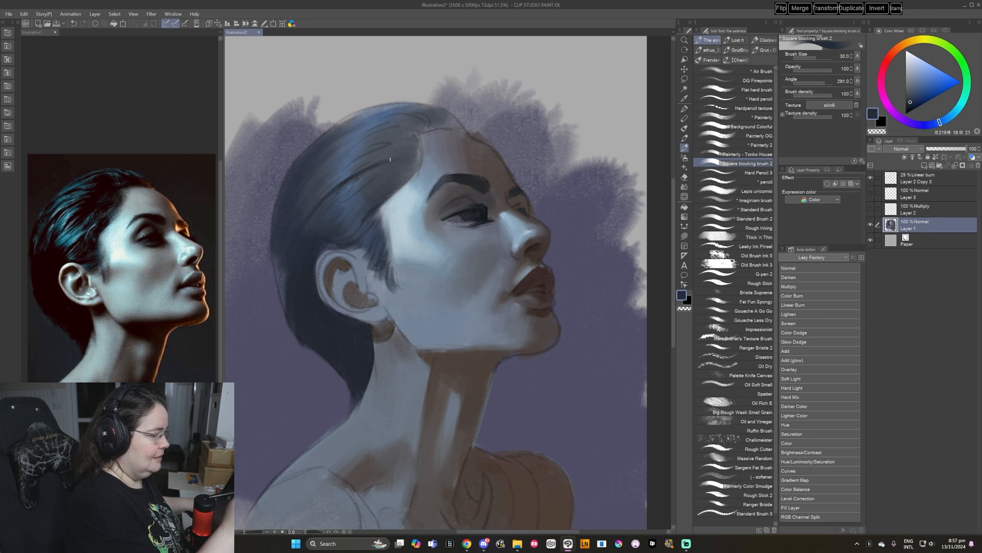
{"action": "left_click_drag", "start_coordinate": [365, 184], "coordinate": [335, 207]}
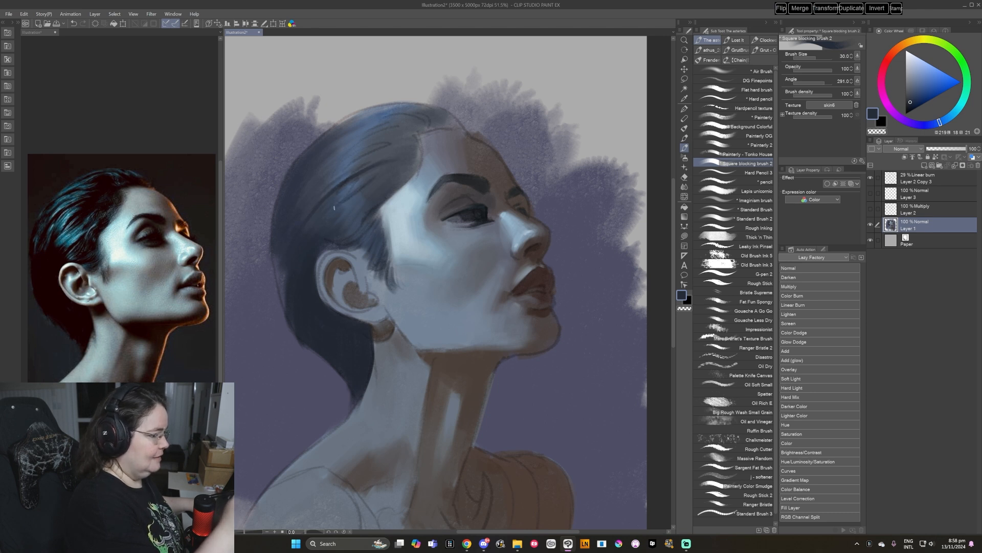
{"action": "mouse_move", "coordinate": [372, 183]}
{"action": "left_mouse_down"}
{"action": "mouse_move", "coordinate": [338, 214]}
{"action": "mouse_move", "coordinate": [352, 211]}
{"action": "left_mouse_up"}
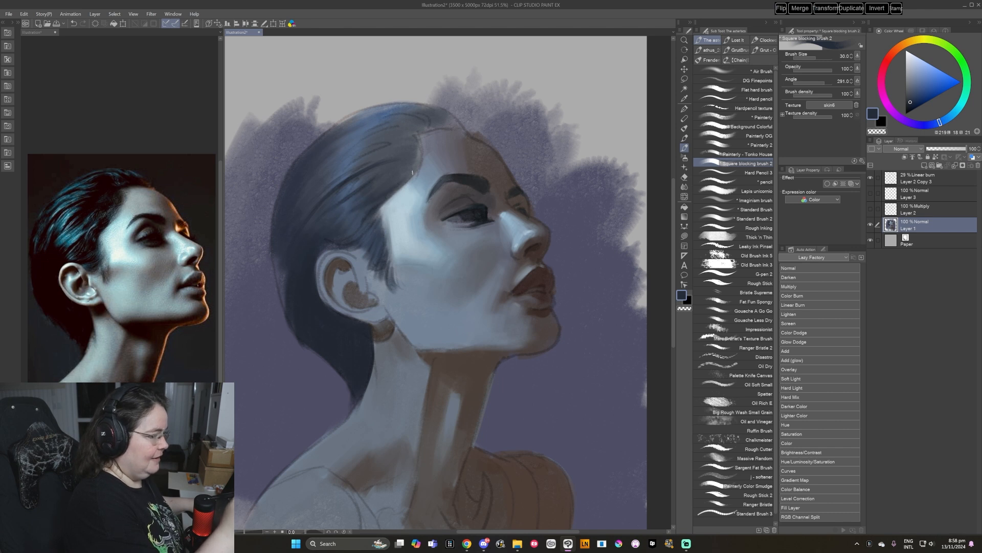
{"action": "left_click_drag", "start_coordinate": [409, 180], "coordinate": [387, 199]}
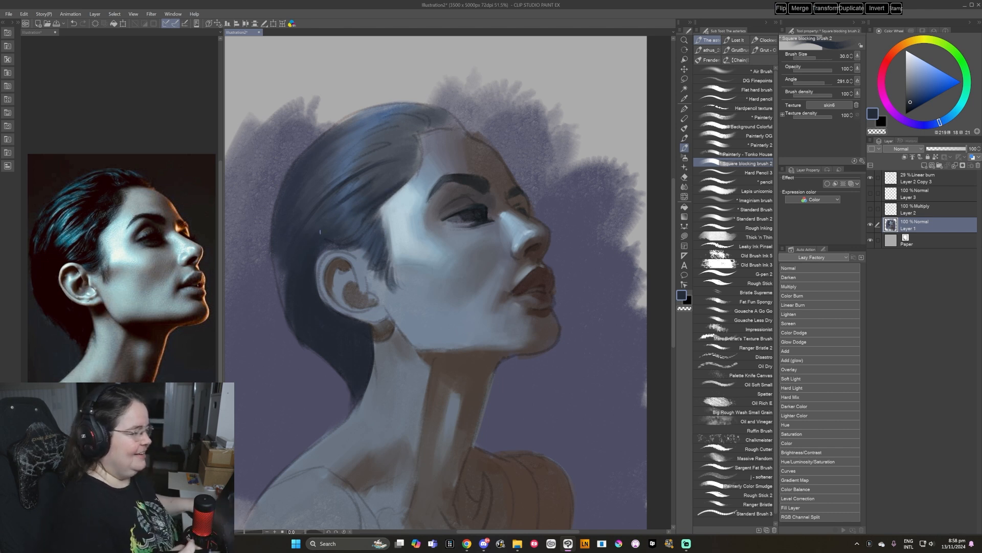
Strengthen dark strands around the crown and define the hair's back edge behind the ear with sampled navy at size 30.
{"action": "mouse_move", "coordinate": [389, 144]}
{"action": "left_mouse_down"}
{"action": "mouse_move", "coordinate": [315, 176]}
{"action": "mouse_move", "coordinate": [372, 147]}
{"action": "mouse_move", "coordinate": [298, 196]}
{"action": "mouse_move", "coordinate": [396, 141]}
{"action": "mouse_move", "coordinate": [360, 149]}
{"action": "mouse_move", "coordinate": [526, 256]}
{"action": "mouse_move", "coordinate": [434, 351]}
{"action": "mouse_move", "coordinate": [486, 340]}
{"action": "left_mouse_up"}
{"action": "left_click", "coordinate": [361, 149], "text": "alt"}
{"action": "key", "text": "r"}
{"action": "double_click", "coordinate": [486, 340]}
{"action": "left_click", "coordinate": [305, 262], "text": "alt"}
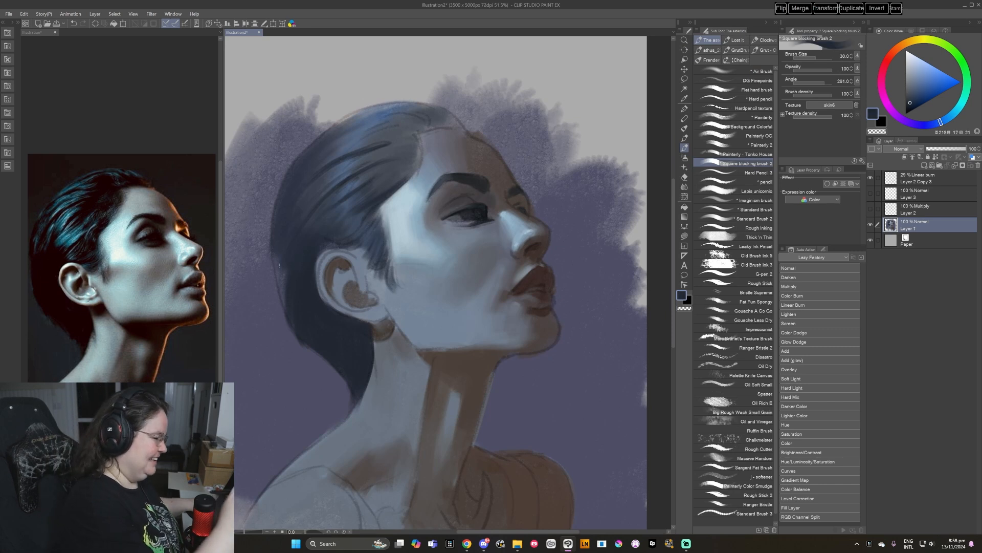
{"action": "mouse_move", "coordinate": [279, 294]}
{"action": "left_mouse_down"}
{"action": "mouse_move", "coordinate": [279, 252]}
{"action": "mouse_move", "coordinate": [285, 307]}
{"action": "left_mouse_up"}
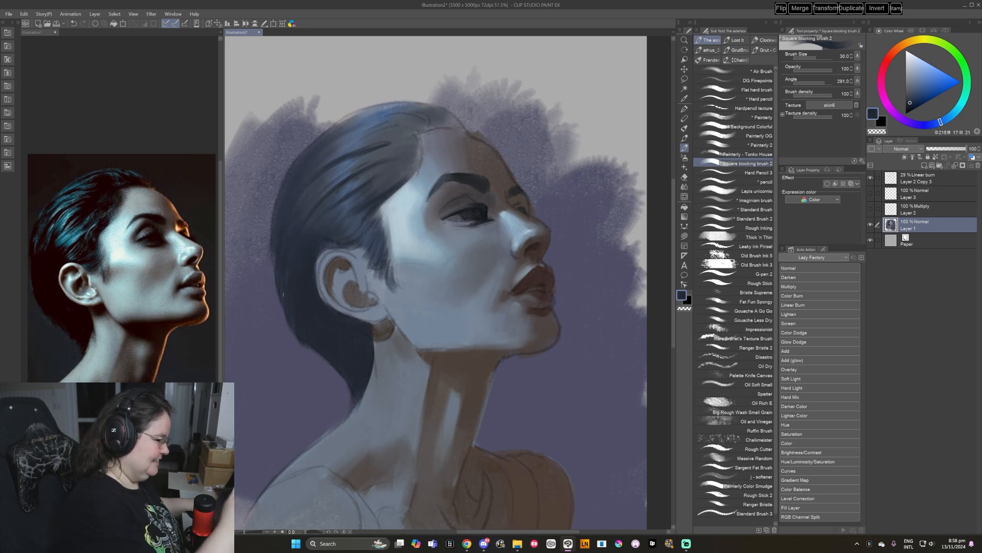
Add fine strands along the upper crown with a dark blue sampled from the hair behind the ear.
{"action": "key", "text": "space"}
{"action": "left_click_drag", "start_coordinate": [513, 348], "coordinate": [517, 358]}
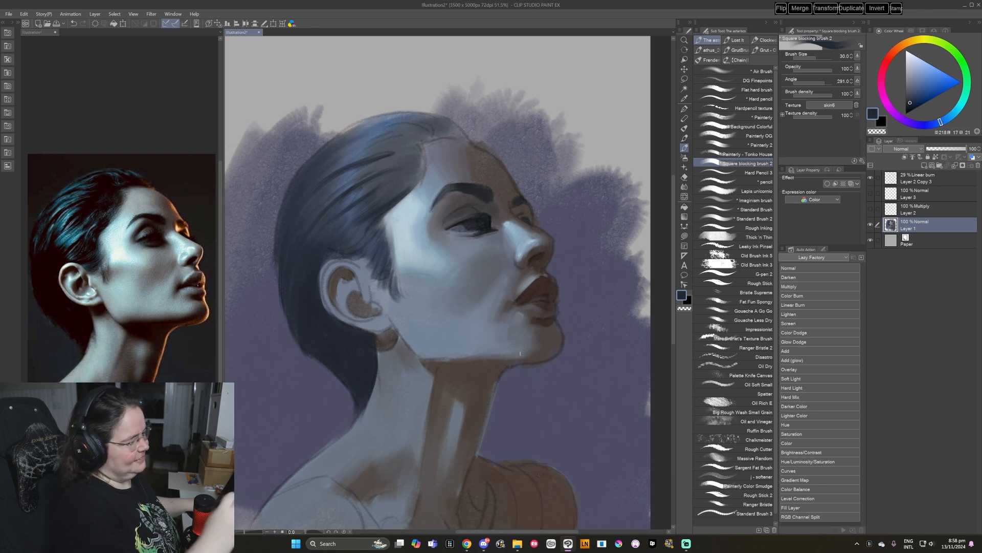
{"action": "left_click", "coordinate": [303, 287], "text": "alt"}
{"action": "mouse_move", "coordinate": [395, 133]}
{"action": "left_mouse_down"}
{"action": "mouse_move", "coordinate": [337, 154]}
{"action": "mouse_move", "coordinate": [370, 139]}
{"action": "left_mouse_up"}
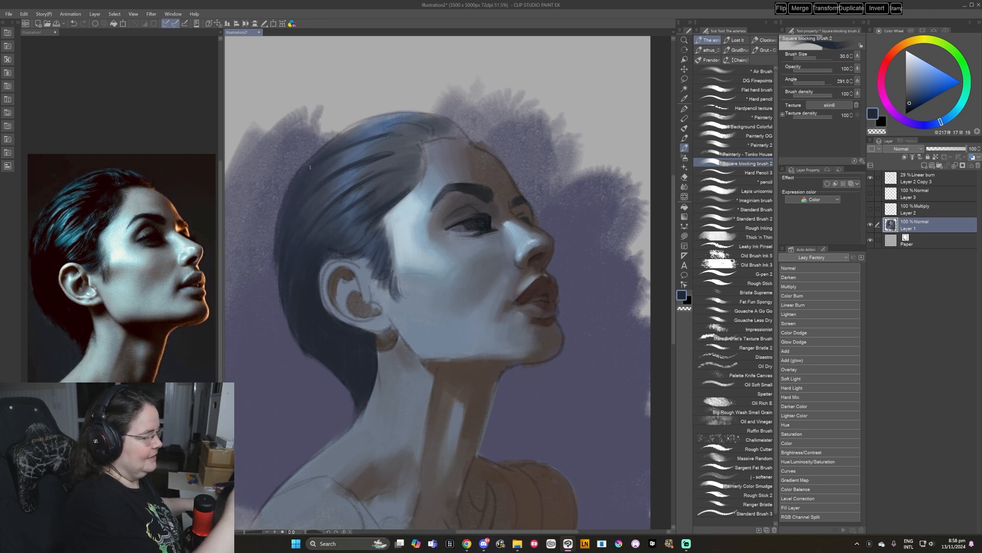
Add a fine strand along the crown's outer edge in a mid blue sampled from the hair's sheen at brush size 30.
{"action": "key", "text": "shift+space"}
{"action": "mouse_move", "coordinate": [440, 128]}
{"action": "left_mouse_down"}
{"action": "mouse_move", "coordinate": [506, 139]}
{"action": "mouse_move", "coordinate": [600, 309]}
{"action": "left_mouse_up"}
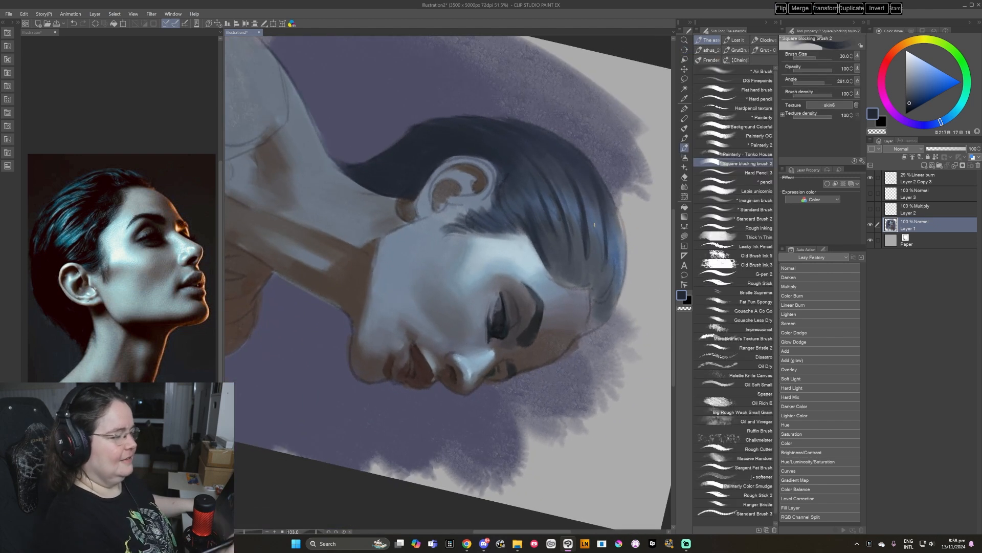
{"action": "left_click", "coordinate": [605, 234], "text": "alt"}
{"action": "left_click", "coordinate": [610, 258], "text": "alt"}
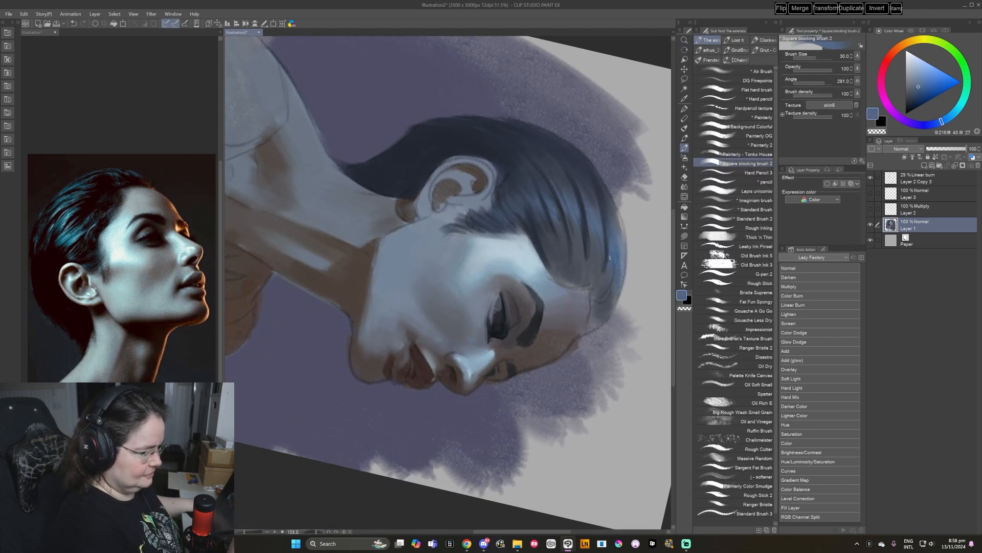
{"action": "left_click_drag", "start_coordinate": [624, 253], "coordinate": [623, 275]}
{"action": "key", "text": "ctrl+at"}
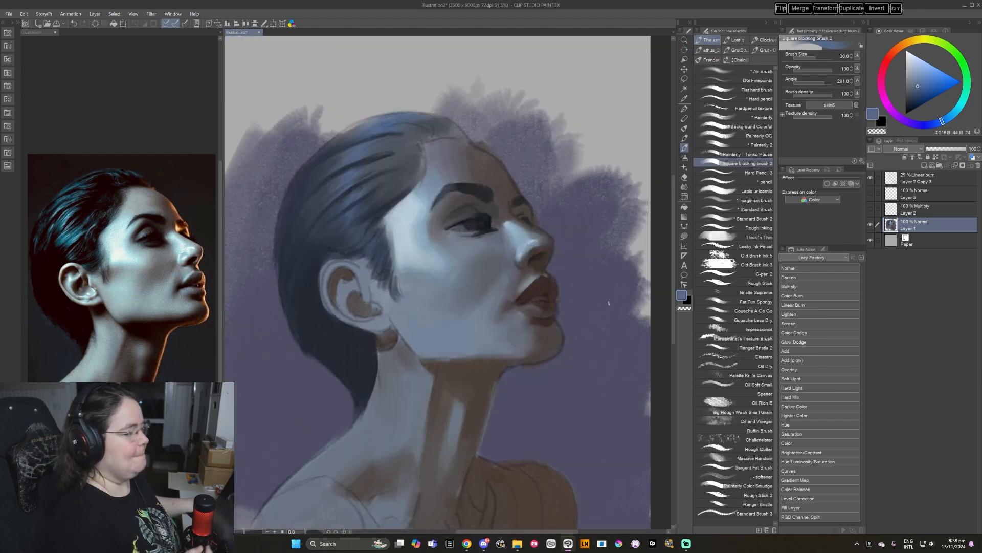
Refine the strands across the crown and side of the hair with sampled navy and blue tones at brush size 40.
{"action": "key", "text": "bracketright"}
{"action": "left_click", "coordinate": [395, 151], "text": "alt"}
{"action": "left_click", "coordinate": [384, 153], "text": "alt"}
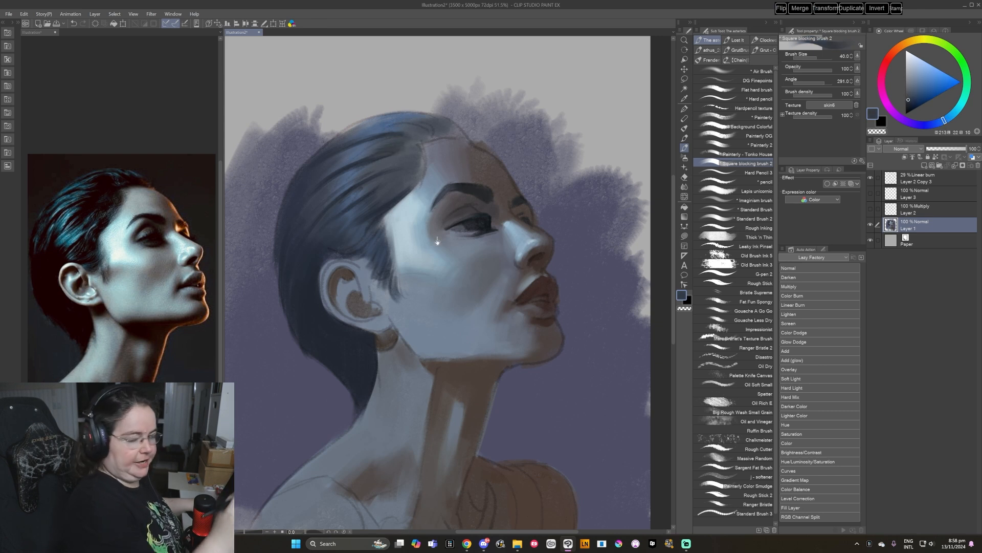
{"action": "scroll", "coordinate": [448, 251], "scroll_direction": "up", "scroll_amount": 1}
{"action": "left_click", "coordinate": [408, 145], "text": "alt"}
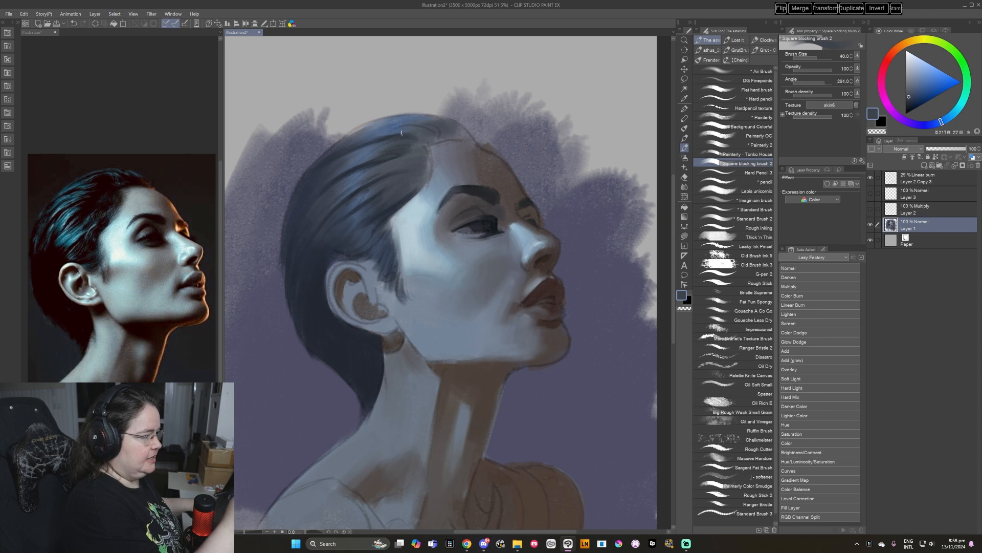
{"action": "left_click", "coordinate": [309, 188], "text": "alt"}
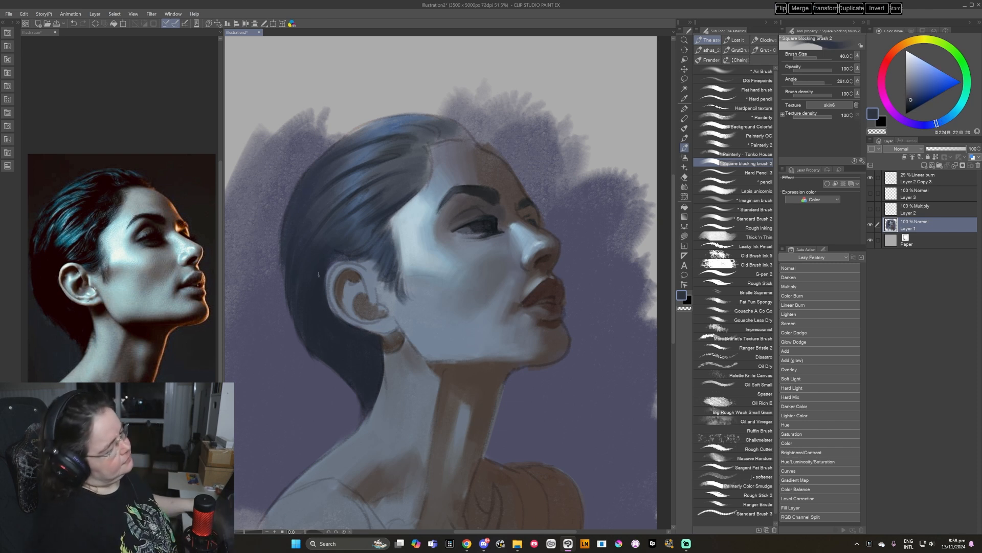
{"action": "left_click", "coordinate": [352, 175], "text": "alt"}
Add a new layer on top and paint lighter blue highlight strands on the side of the hair at brush size 30.
{"action": "left_click", "coordinate": [924, 166]}
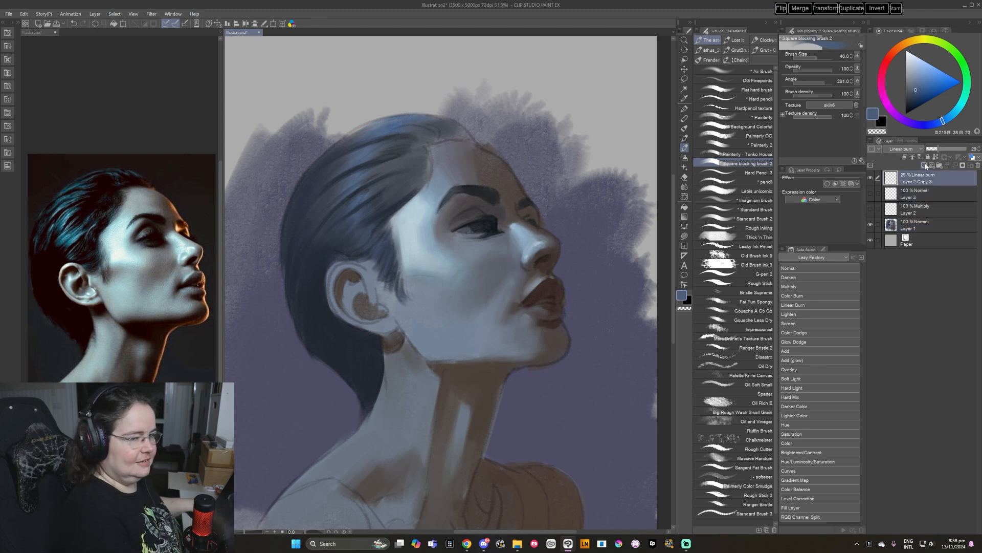
{"action": "left_click", "coordinate": [349, 202], "text": "alt"}
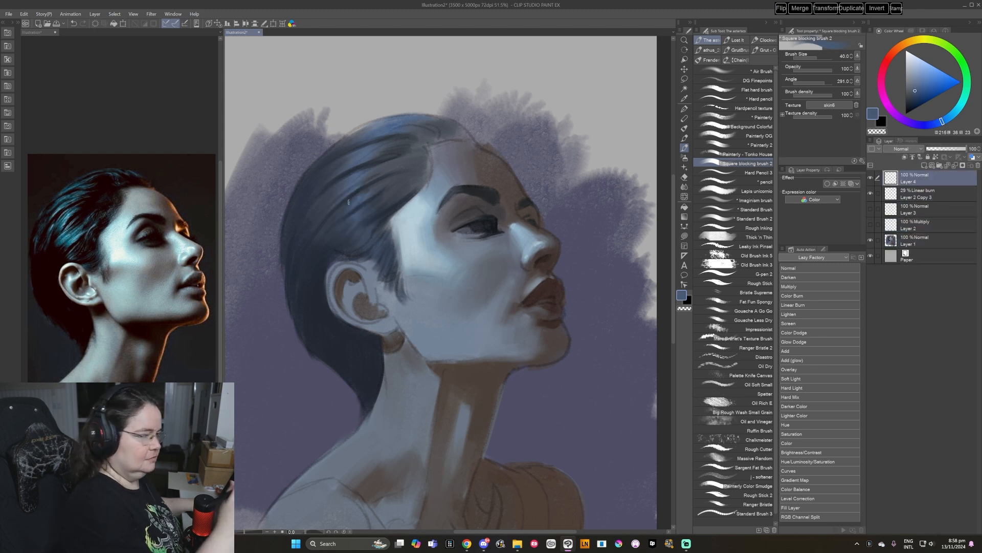
{"action": "left_click", "coordinate": [922, 81]}
{"action": "mouse_move", "coordinate": [352, 201]}
{"action": "left_mouse_down"}
{"action": "mouse_move", "coordinate": [334, 219]}
{"action": "mouse_move", "coordinate": [356, 198]}
{"action": "left_mouse_up"}
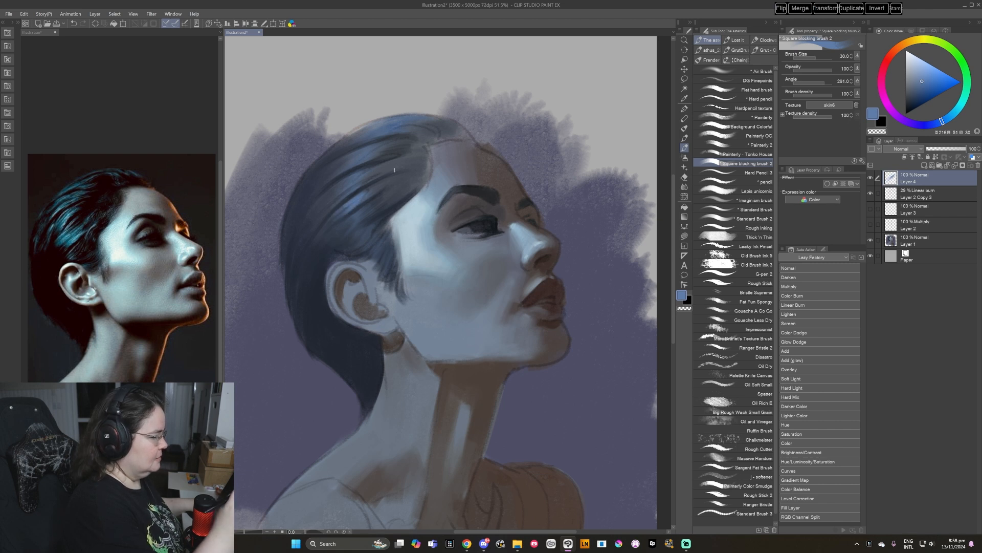
{"action": "mouse_move", "coordinate": [355, 214]}
{"action": "left_mouse_down"}
{"action": "mouse_move", "coordinate": [339, 231]}
{"action": "mouse_move", "coordinate": [377, 208]}
{"action": "mouse_move", "coordinate": [344, 223]}
{"action": "left_mouse_up"}
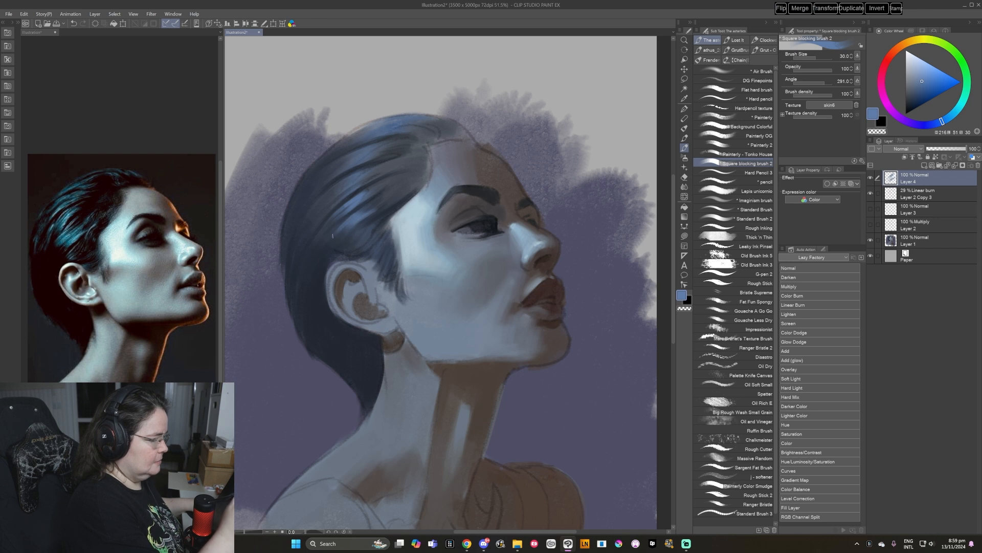
Add finer blue highlight strands along the swept-back hair with the brush reduced to size 25.
{"action": "key", "text": "shift+space"}
{"action": "mouse_move", "coordinate": [354, 230]}
{"action": "left_mouse_down"}
{"action": "mouse_move", "coordinate": [431, 175]}
{"action": "mouse_move", "coordinate": [506, 197]}
{"action": "left_mouse_up"}
{"action": "key", "text": "["}
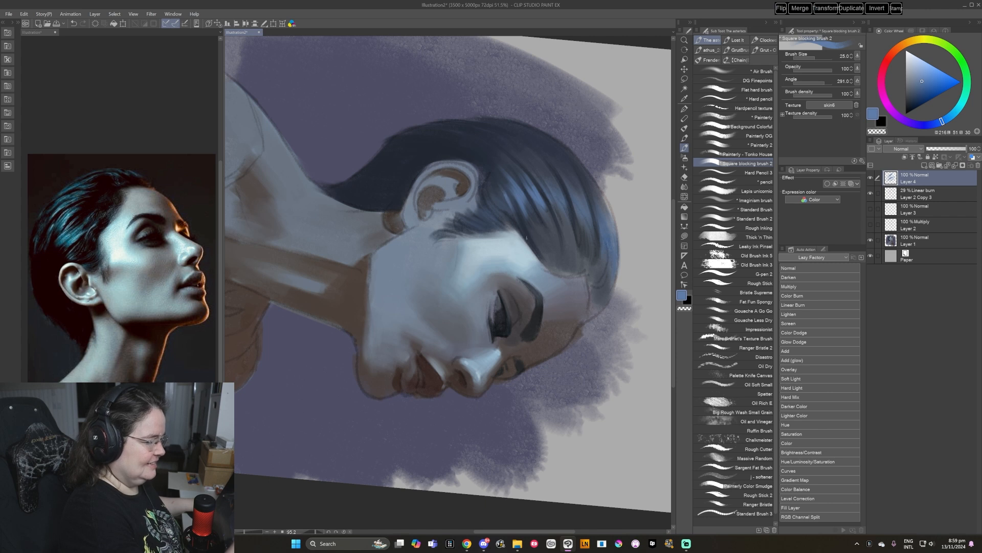
{"action": "key", "text": "ctrl+@"}
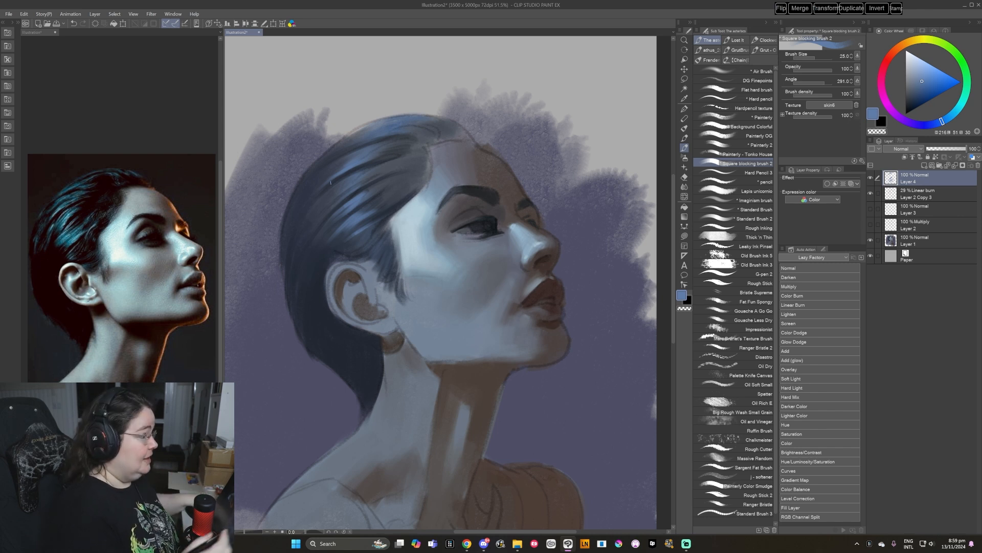
Brighten the sheen on the upper side of the hair with thin strands in a lighter, slightly more cyan blue.
{"action": "left_click_drag", "start_coordinate": [426, 261], "coordinate": [431, 265]}
{"action": "left_click", "coordinate": [925, 76]}
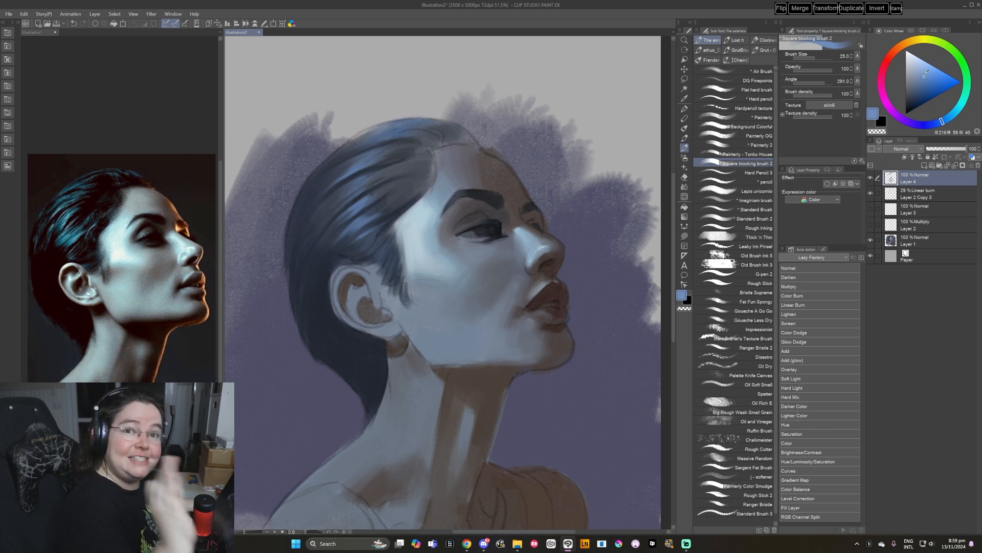
{"action": "left_click_drag", "start_coordinate": [942, 118], "coordinate": [946, 120]}
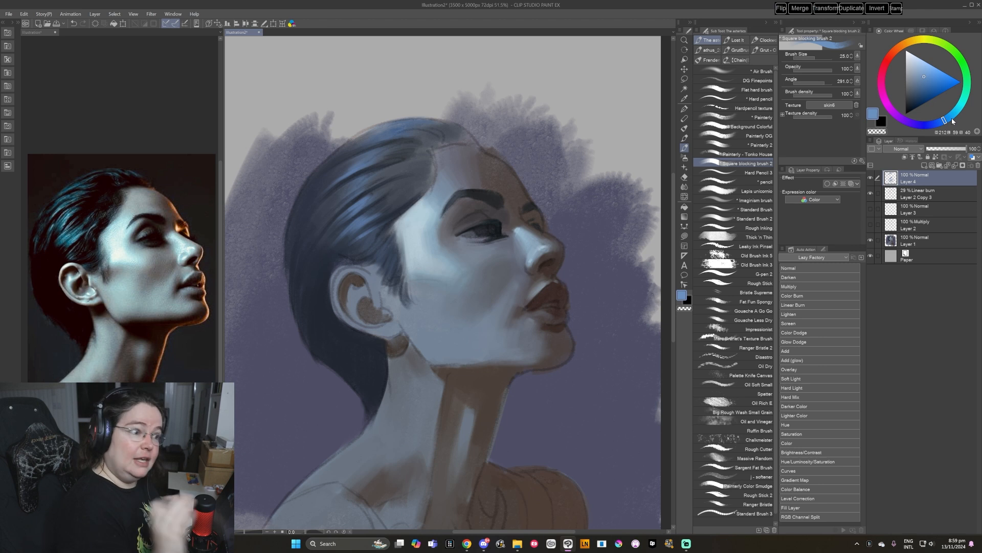
{"action": "left_click_drag", "start_coordinate": [523, 334], "coordinate": [542, 336]}
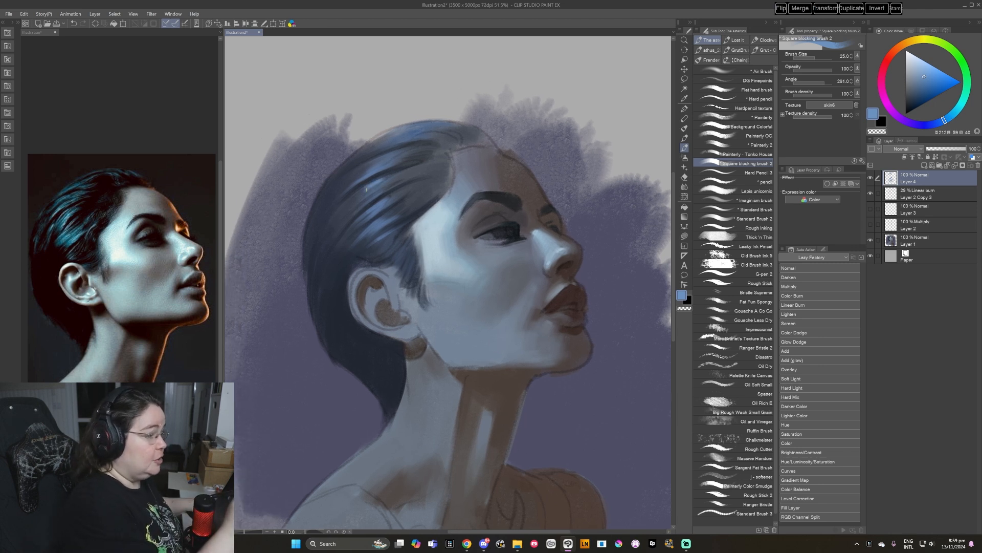
{"action": "left_click_drag", "start_coordinate": [381, 187], "coordinate": [359, 209]}
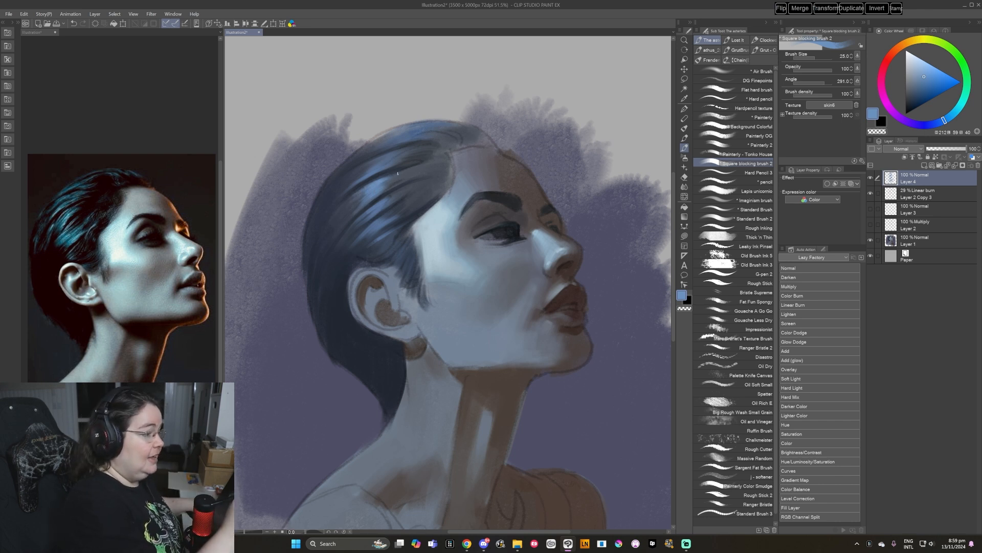
{"action": "key", "text": "r"}
{"action": "mouse_move", "coordinate": [366, 226]}
{"action": "left_mouse_down"}
{"action": "mouse_move", "coordinate": [402, 193]}
{"action": "mouse_move", "coordinate": [475, 186]}
{"action": "left_mouse_up"}
{"action": "key", "text": "ctrl+at"}
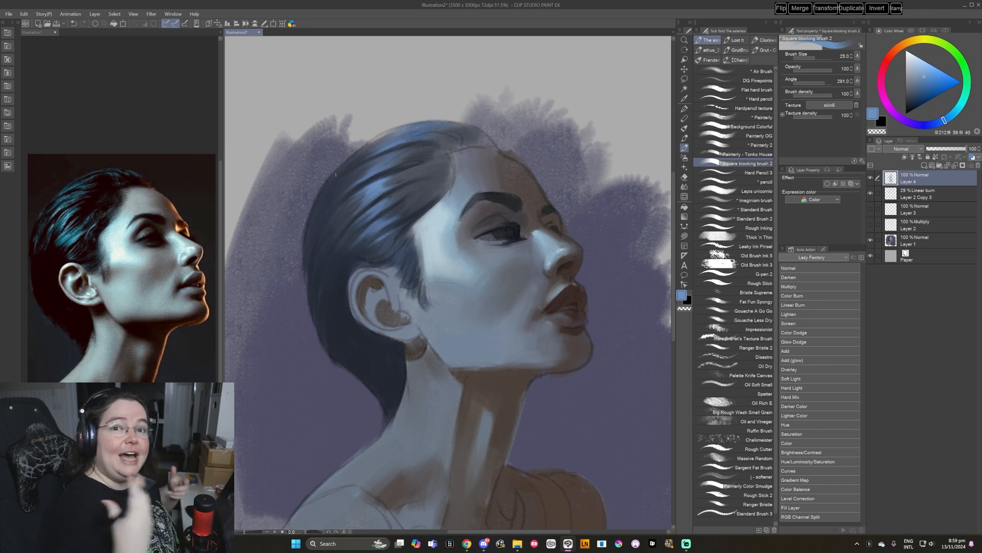
Blend the highlight strands into the hair and add strokes above the ear with sampled blue-greys at size 25.
{"action": "left_click", "coordinate": [400, 193], "text": "alt"}
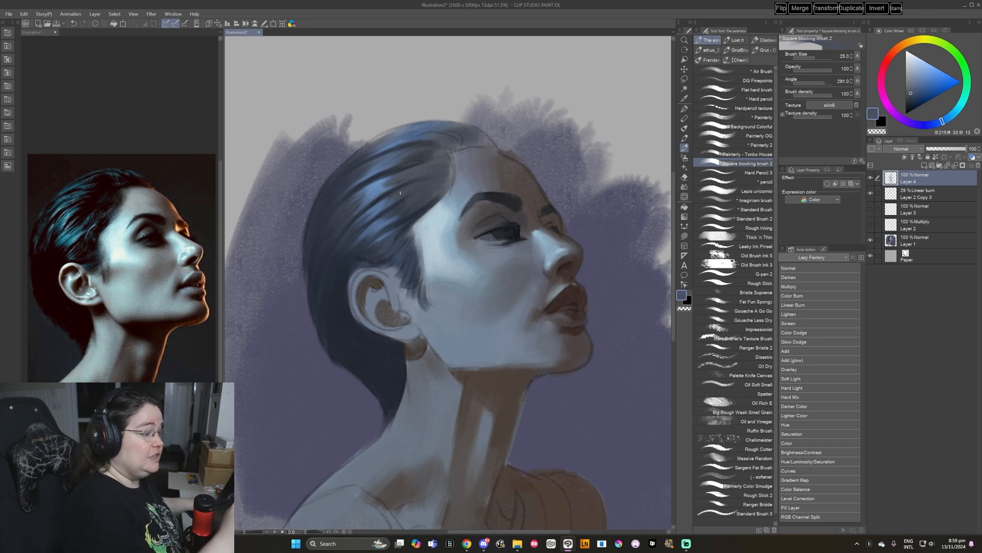
{"action": "left_click", "coordinate": [405, 180], "text": "alt"}
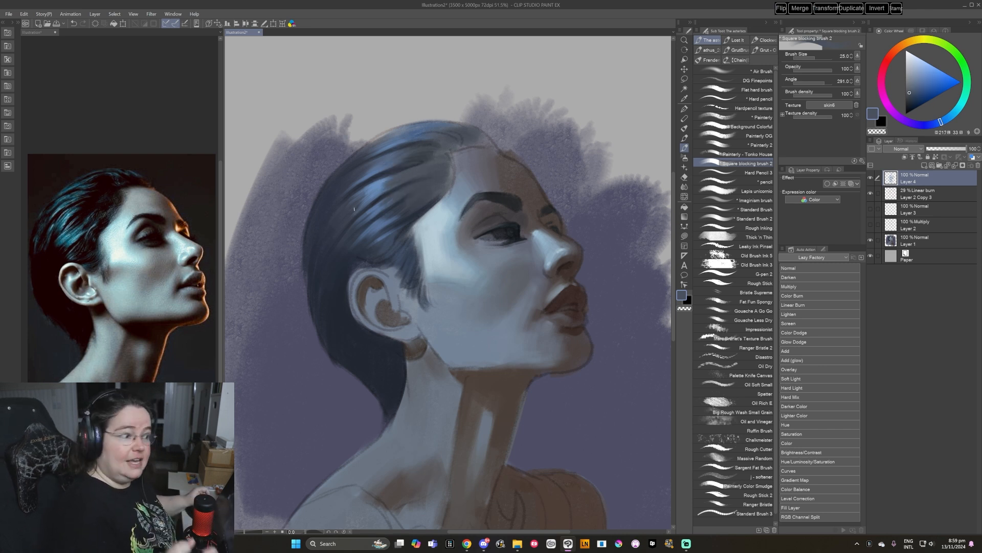
{"action": "left_click", "coordinate": [373, 209], "text": "alt"}
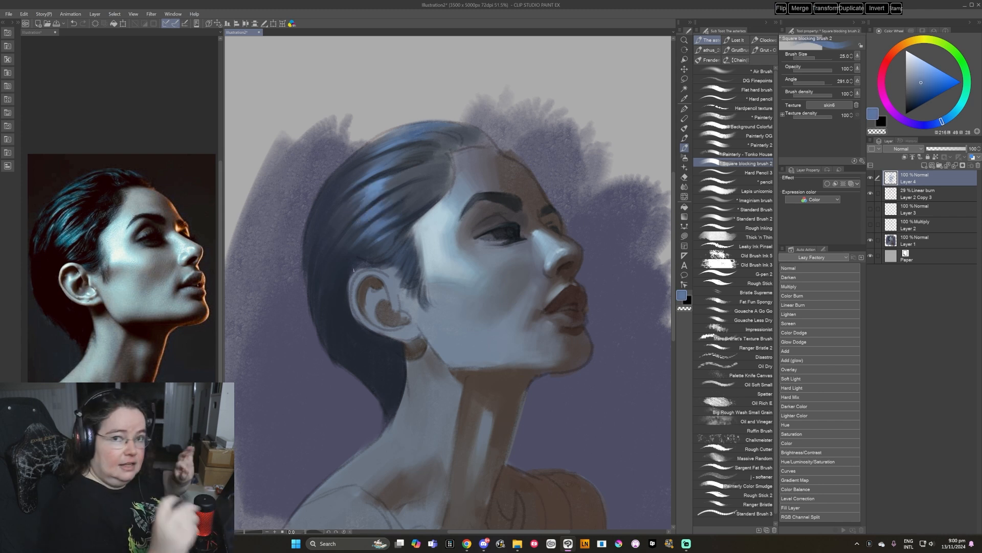
{"action": "left_click_drag", "start_coordinate": [384, 250], "coordinate": [381, 264]}
Define dark strands above the ear with navy sampled from the surrounding hair at brush size 25.
{"action": "left_click", "coordinate": [375, 253], "text": "alt"}
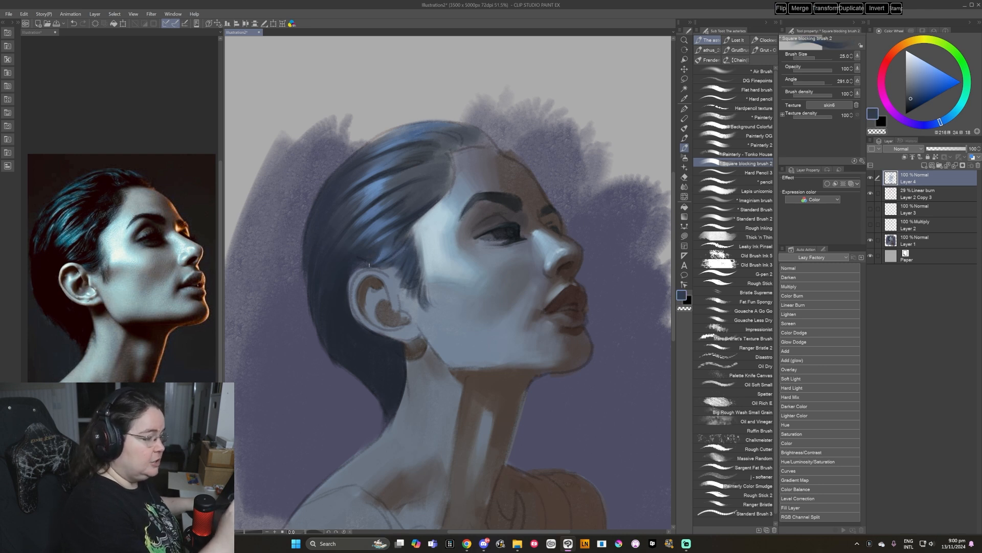
{"action": "key", "text": "r"}
{"action": "mouse_move", "coordinate": [392, 216]}
{"action": "left_mouse_down"}
{"action": "mouse_move", "coordinate": [403, 208]}
{"action": "mouse_move", "coordinate": [531, 255]}
{"action": "left_mouse_up"}
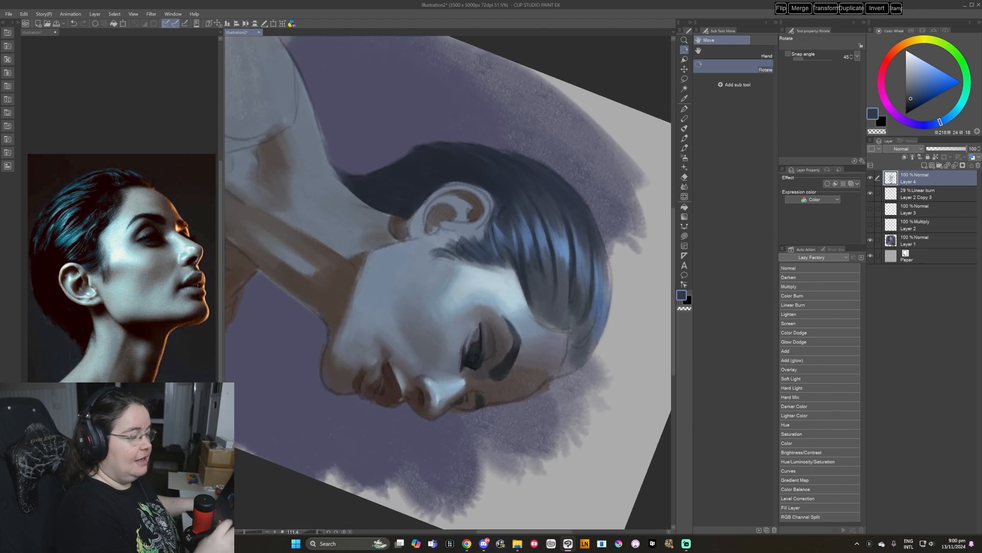
{"action": "left_click", "coordinate": [500, 215], "text": "alt"}
{"action": "key", "text": "ctrl+at"}
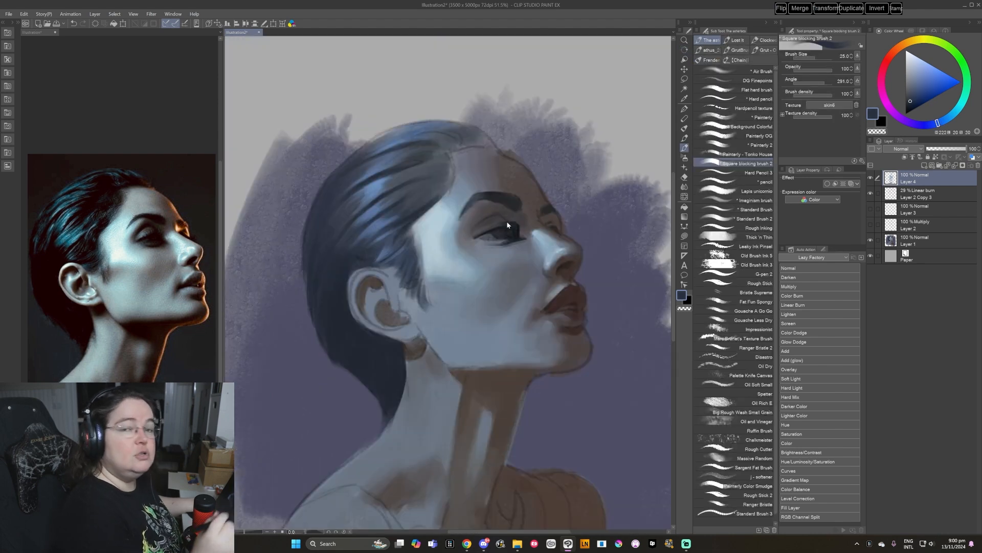
Deepen the dark strands across the crown with a more saturated navy, raising the brush size to 40.
{"action": "key", "text": "bracketright"}
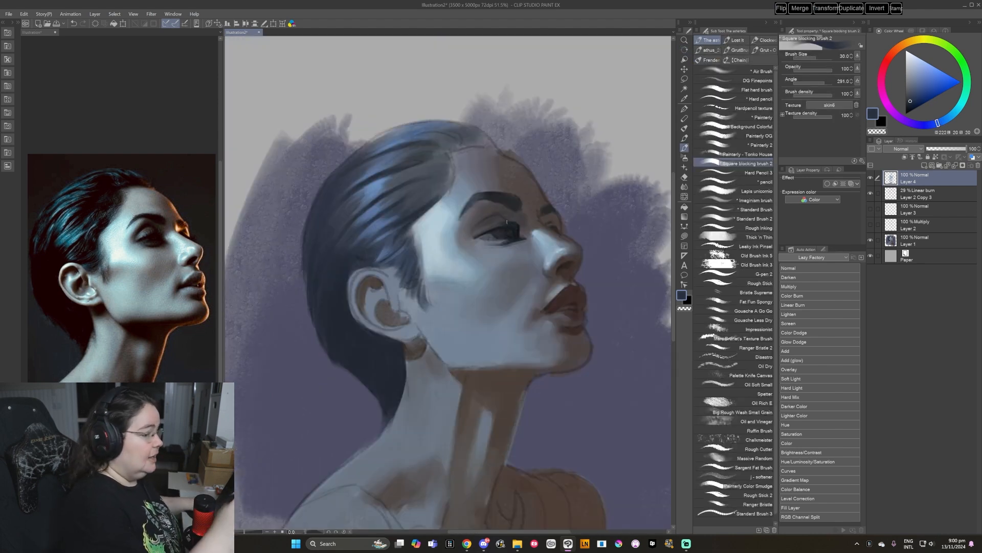
{"action": "left_click", "coordinate": [402, 161], "text": "alt"}
{"action": "key", "text": "bracketright"}
{"action": "key", "text": "bracketright"}
{"action": "left_click", "coordinate": [385, 162], "text": "alt"}
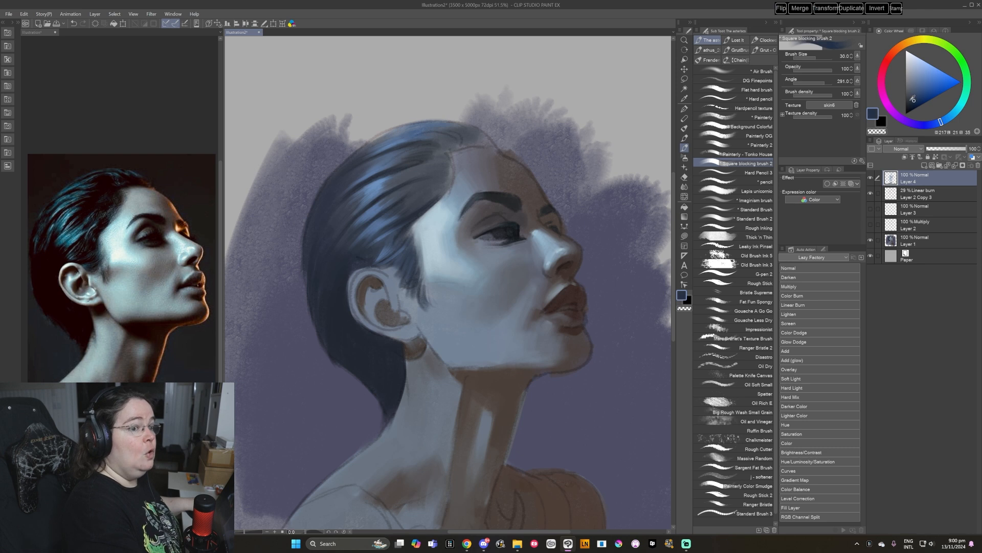
{"action": "left_click", "coordinate": [913, 105]}
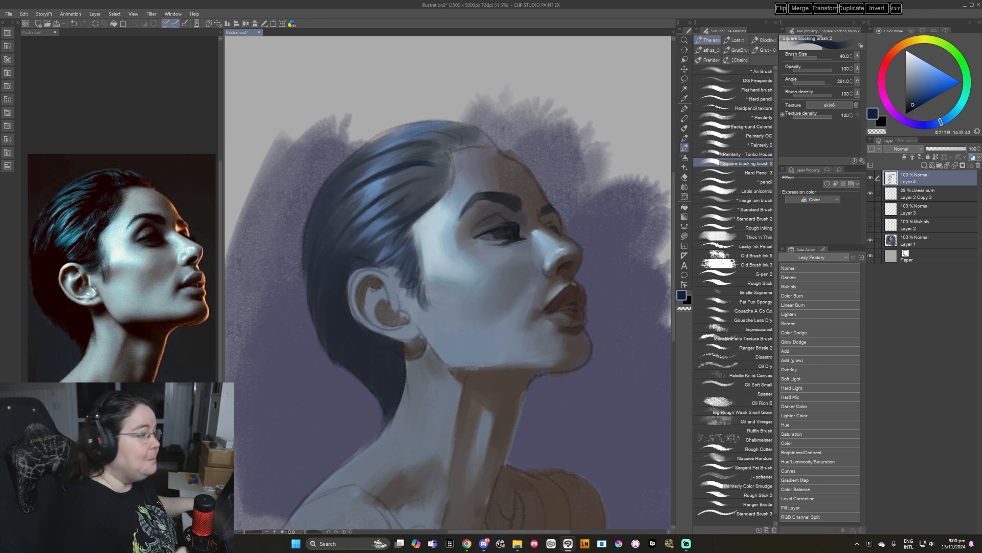
Darken the hair mass behind the ear with a deep saturated navy, enlarging the brush from size 60 to 100.
{"action": "left_click", "coordinate": [333, 293], "text": "alt"}
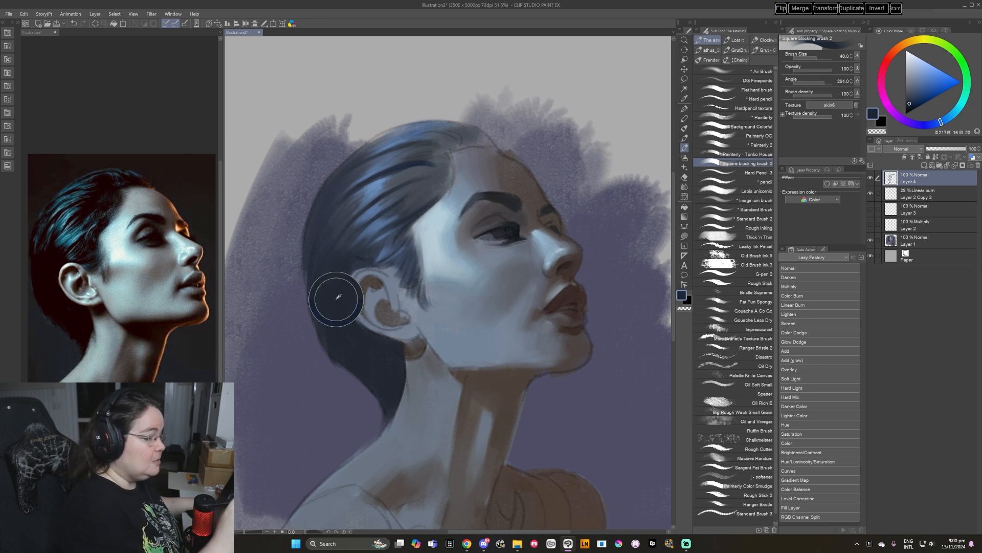
{"action": "left_click", "coordinate": [911, 106]}
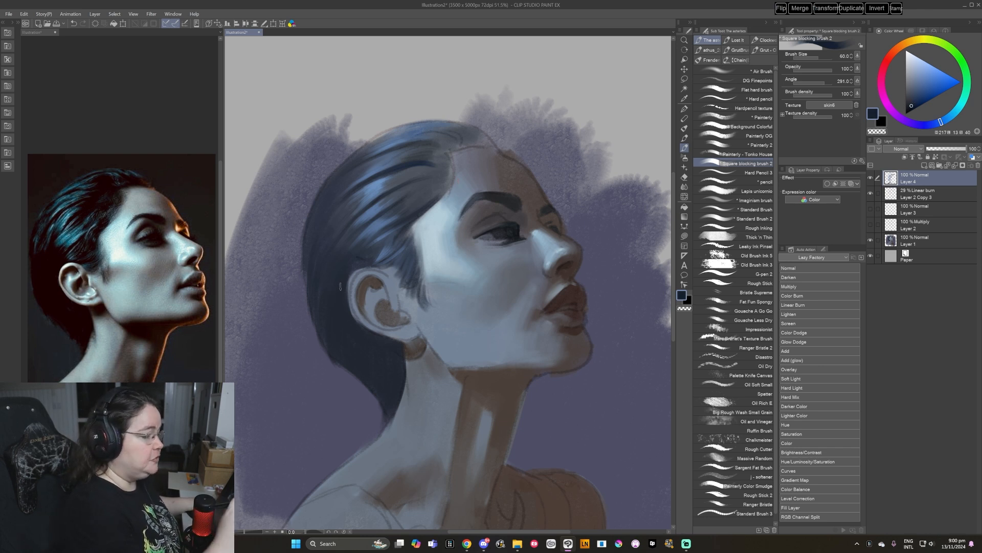
{"action": "scroll", "coordinate": [436, 334], "scroll_direction": "down", "scroll_amount": 1}
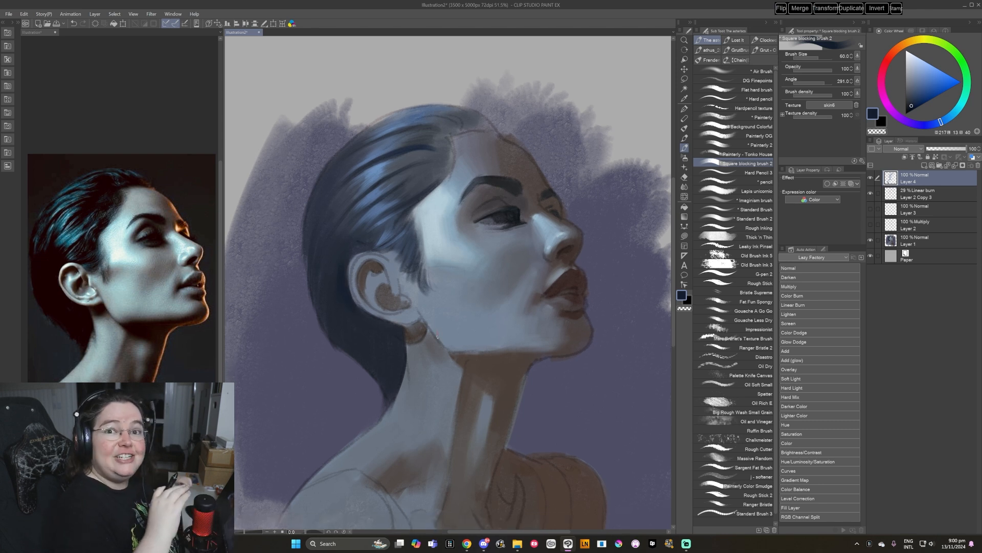
{"action": "key", "text": "]"}
{"action": "key", "text": "]"}
{"action": "key", "text": "]"}
{"action": "left_click", "coordinate": [338, 274], "text": "alt"}
{"action": "left_click_drag", "start_coordinate": [339, 254], "coordinate": [323, 319]}
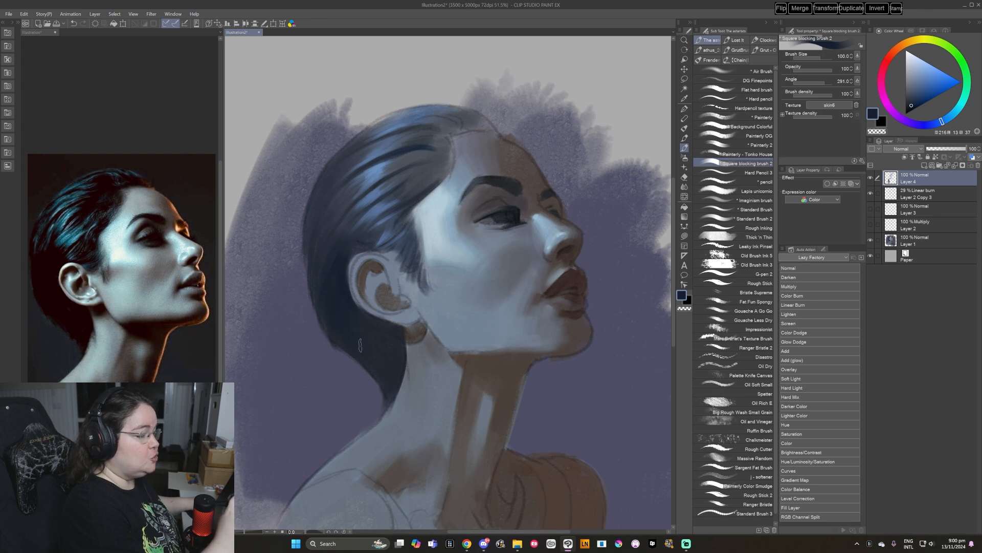
Paint dark navy strokes sweeping back from the hairline above the temple at brush size 70.
{"action": "left_click", "coordinate": [911, 106]}
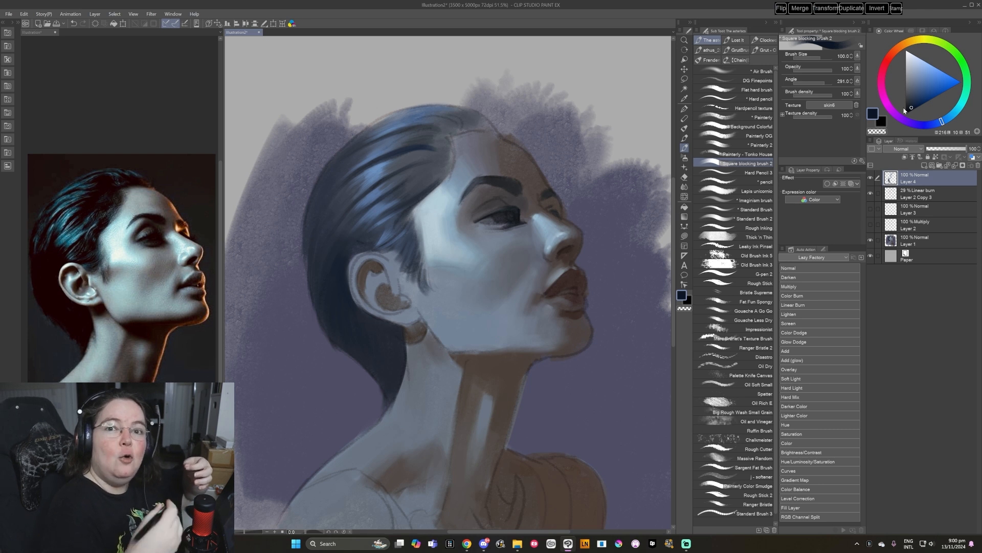
{"action": "key", "text": "bracketleft"}
{"action": "key", "text": "bracketleft"}
{"action": "left_click_drag", "start_coordinate": [444, 165], "coordinate": [420, 177]}
{"action": "mouse_move", "coordinate": [447, 167]}
{"action": "left_mouse_down"}
{"action": "mouse_move", "coordinate": [417, 188]}
{"action": "mouse_move", "coordinate": [428, 188]}
{"action": "left_mouse_up"}
{"action": "left_click_drag", "start_coordinate": [489, 332], "coordinate": [488, 355]}
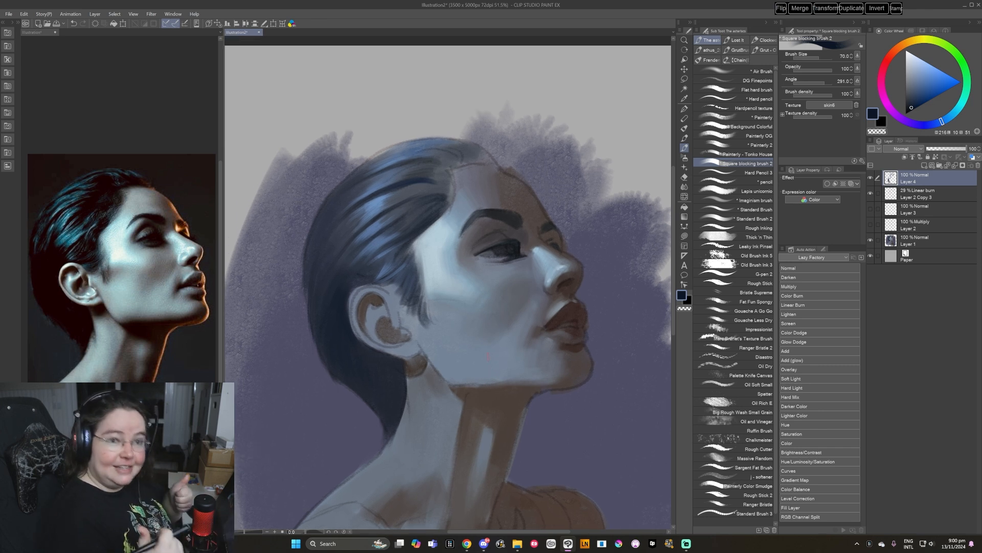
{"action": "left_click_drag", "start_coordinate": [444, 190], "coordinate": [411, 200]}
{"action": "left_click_drag", "start_coordinate": [444, 181], "coordinate": [415, 188]}
{"action": "left_click_drag", "start_coordinate": [440, 176], "coordinate": [415, 169]}
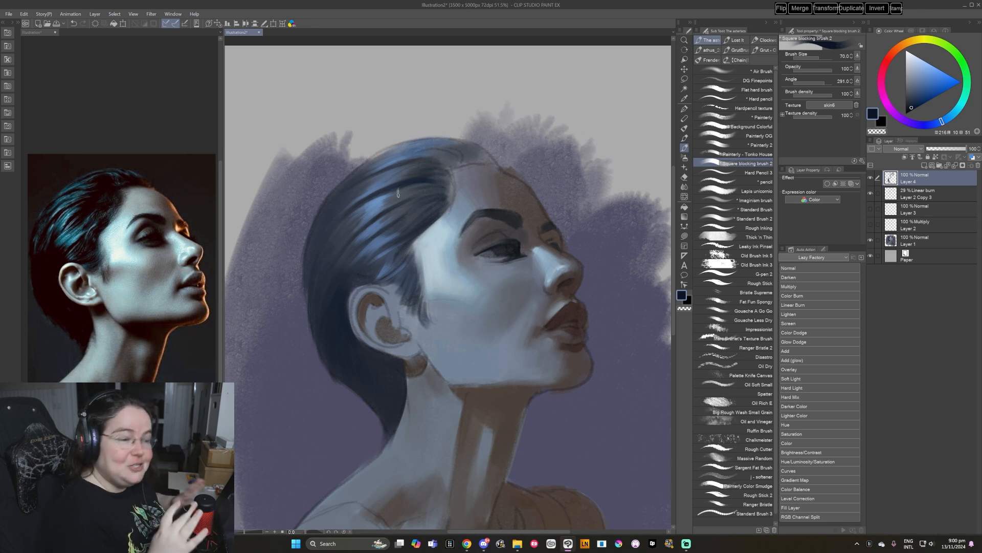
Darken the front hair above the forehead and extend the back contour of the head with the same dark navy.
{"action": "left_click_drag", "start_coordinate": [444, 163], "coordinate": [426, 160]}
{"action": "mouse_move", "coordinate": [450, 154]}
{"action": "left_mouse_down"}
{"action": "mouse_move", "coordinate": [428, 159]}
{"action": "mouse_move", "coordinate": [465, 165]}
{"action": "mouse_move", "coordinate": [446, 148]}
{"action": "left_mouse_up"}
{"action": "mouse_move", "coordinate": [486, 157]}
{"action": "left_mouse_down"}
{"action": "mouse_move", "coordinate": [466, 149]}
{"action": "mouse_move", "coordinate": [414, 160]}
{"action": "mouse_move", "coordinate": [439, 173]}
{"action": "left_mouse_up"}
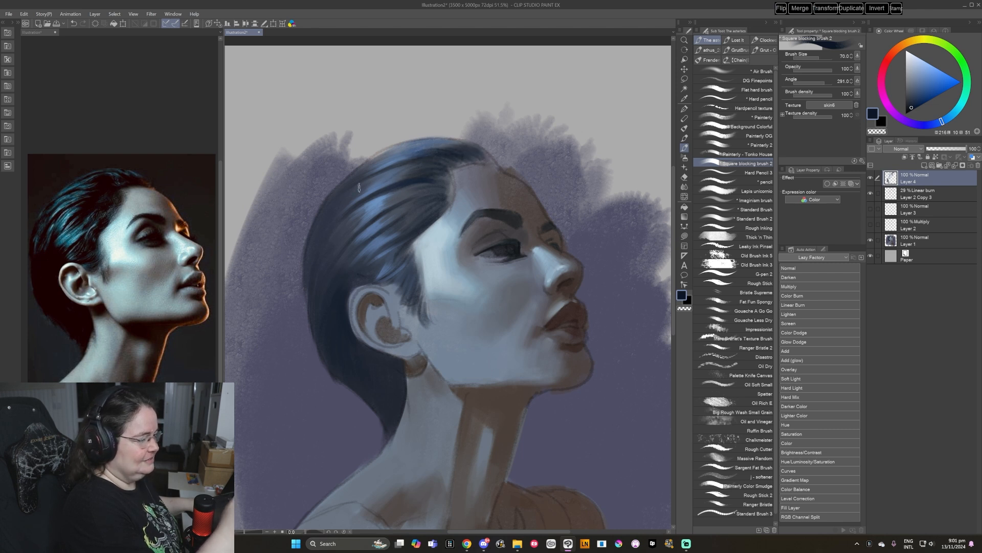
{"action": "left_click_drag", "start_coordinate": [310, 234], "coordinate": [302, 289]}
{"action": "left_click_drag", "start_coordinate": [305, 256], "coordinate": [308, 314]}
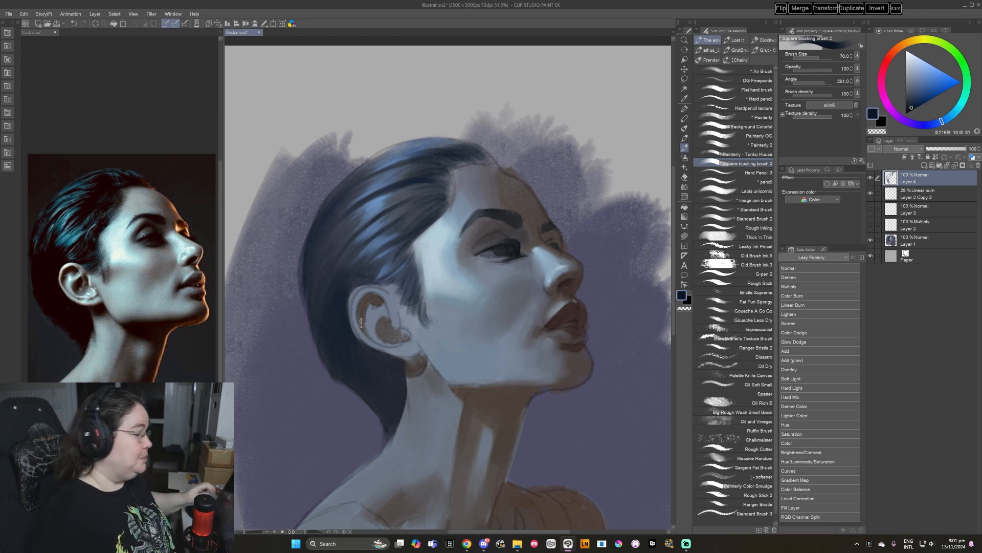
Darken the hair at the back of the head and behind the ear with navy strokes at brush size 50.
{"action": "left_click_drag", "start_coordinate": [302, 267], "coordinate": [301, 298]}
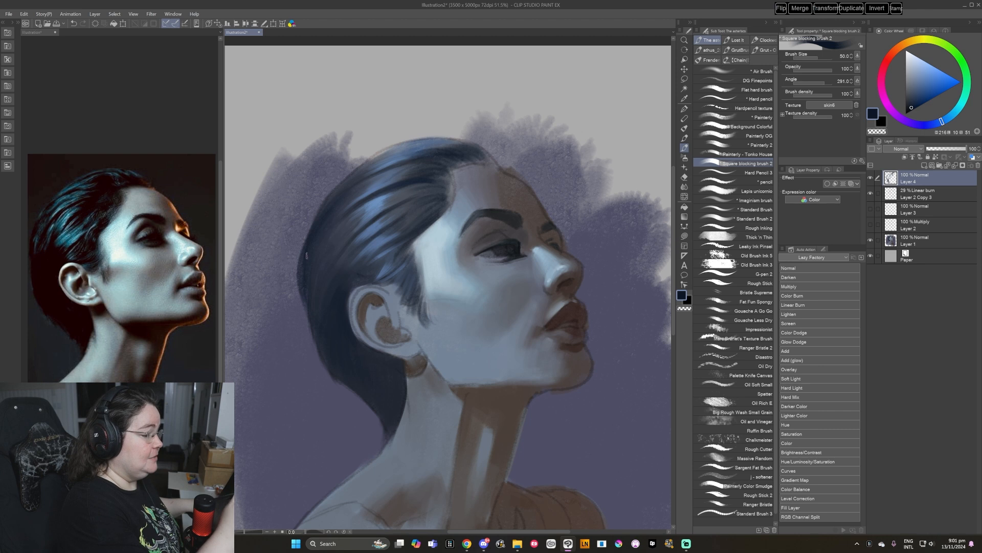
{"action": "left_click_drag", "start_coordinate": [373, 299], "coordinate": [400, 280]}
{"action": "left_click_drag", "start_coordinate": [329, 282], "coordinate": [334, 333]}
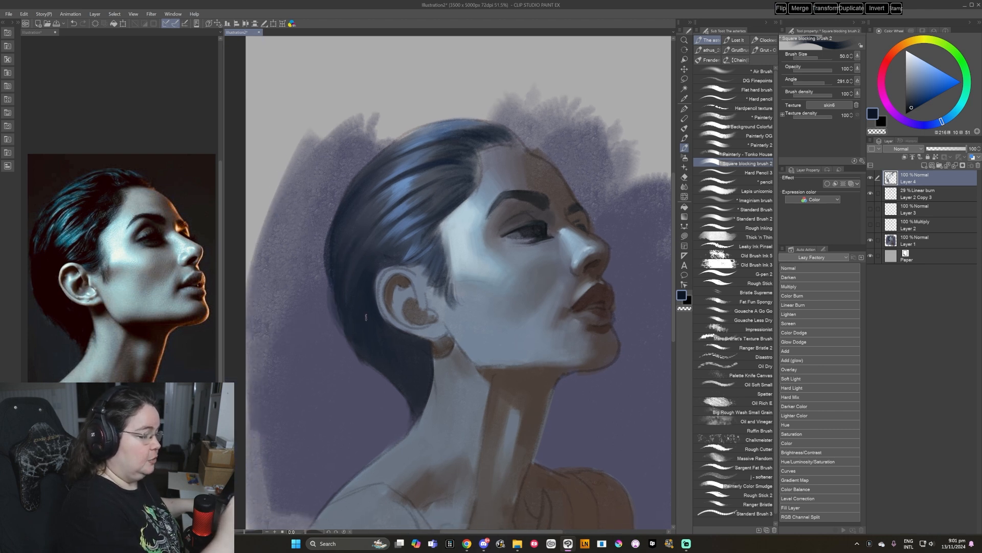
{"action": "key", "text": "r"}
{"action": "mouse_move", "coordinate": [369, 369]}
{"action": "left_mouse_down"}
{"action": "mouse_move", "coordinate": [333, 327]}
{"action": "mouse_move", "coordinate": [342, 209]}
{"action": "left_mouse_up"}
{"action": "key", "text": "ctrl+@"}
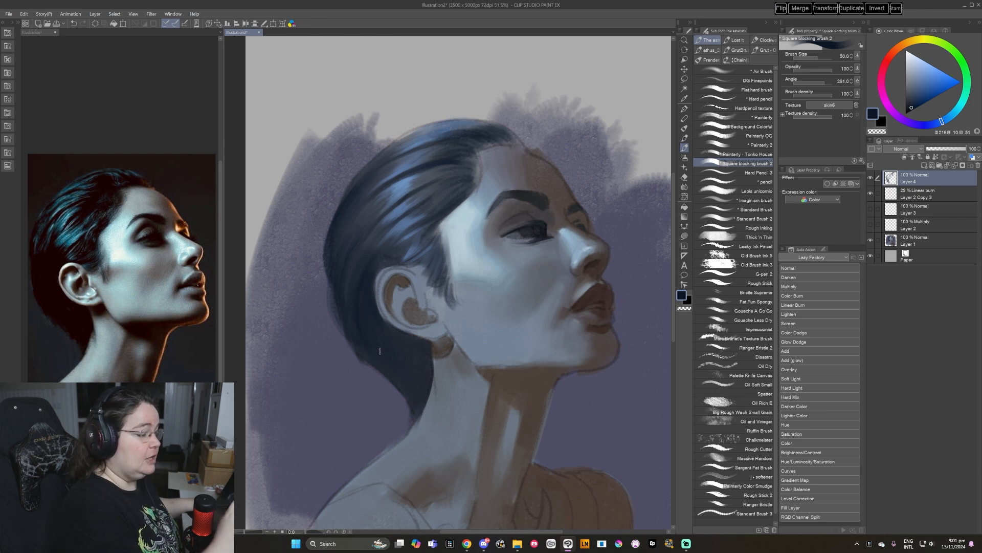
{"action": "left_click_drag", "start_coordinate": [377, 271], "coordinate": [396, 345]}
{"action": "left_click_drag", "start_coordinate": [378, 274], "coordinate": [376, 293]}
Deepen the hair around and below the ear with a darker navy, raising the brush size to 60.
{"action": "key", "text": "r"}
{"action": "left_click_drag", "start_coordinate": [376, 231], "coordinate": [429, 197]}
{"action": "left_click", "coordinate": [912, 108]}
{"action": "left_click", "coordinate": [910, 110]}
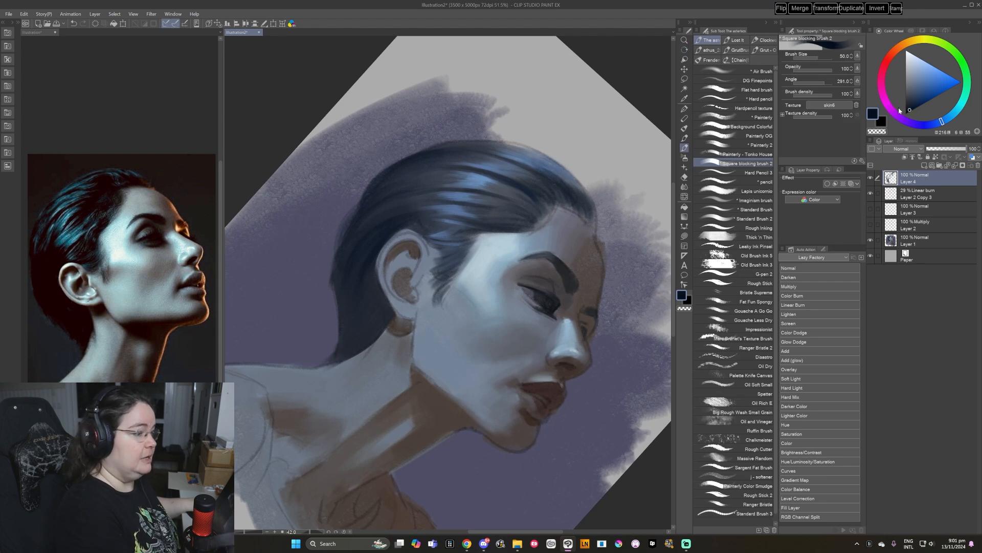
{"action": "mouse_move", "coordinate": [385, 246]}
{"action": "left_mouse_down"}
{"action": "mouse_move", "coordinate": [361, 309]}
{"action": "mouse_move", "coordinate": [388, 314]}
{"action": "left_mouse_up"}
{"action": "key", "text": "ctrl+@"}
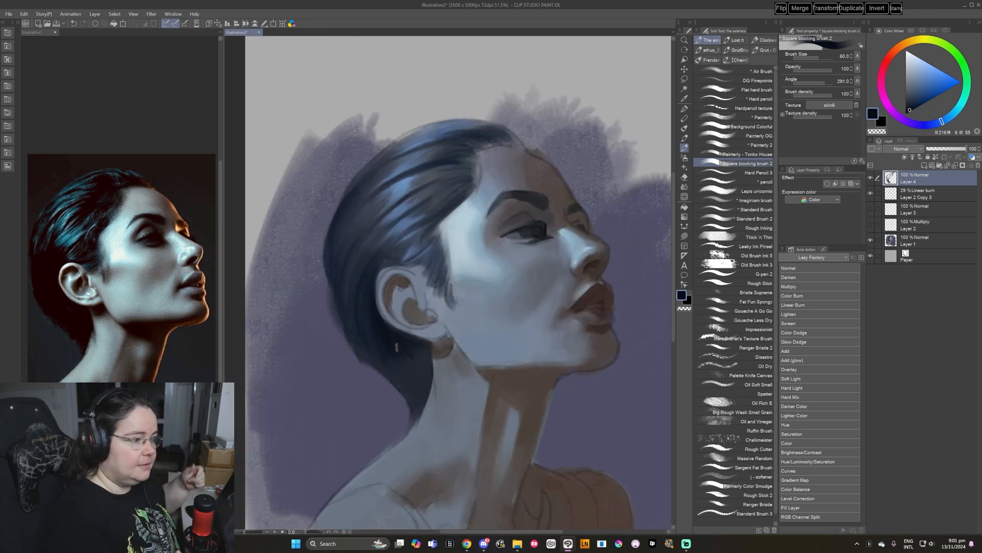
Touch up the skin along the temple hairline and cheek with sampled light blue tones at brush size 60.
{"action": "left_click_drag", "start_coordinate": [533, 379], "coordinate": [491, 372]}
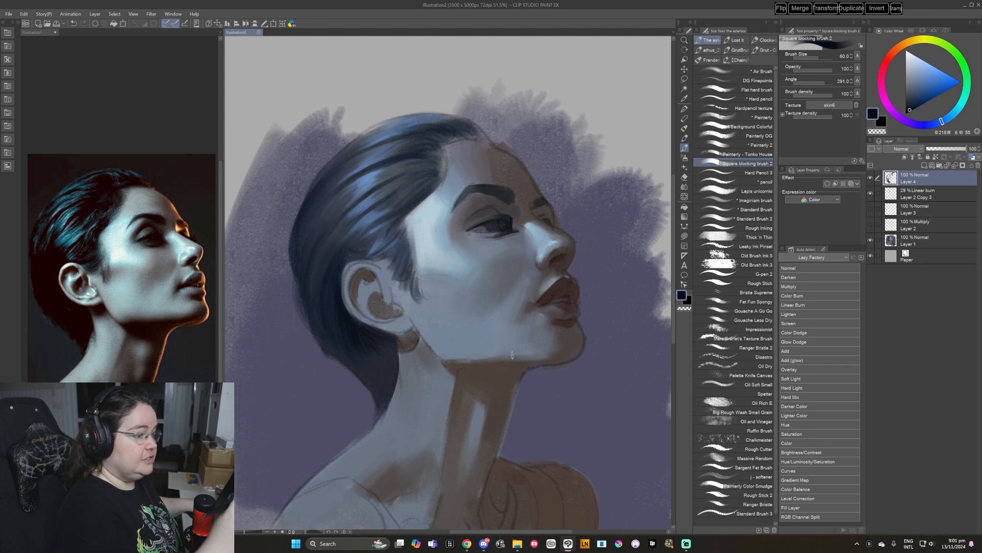
{"action": "left_click", "coordinate": [436, 197], "text": "alt"}
{"action": "left_click", "coordinate": [433, 207], "text": "alt"}
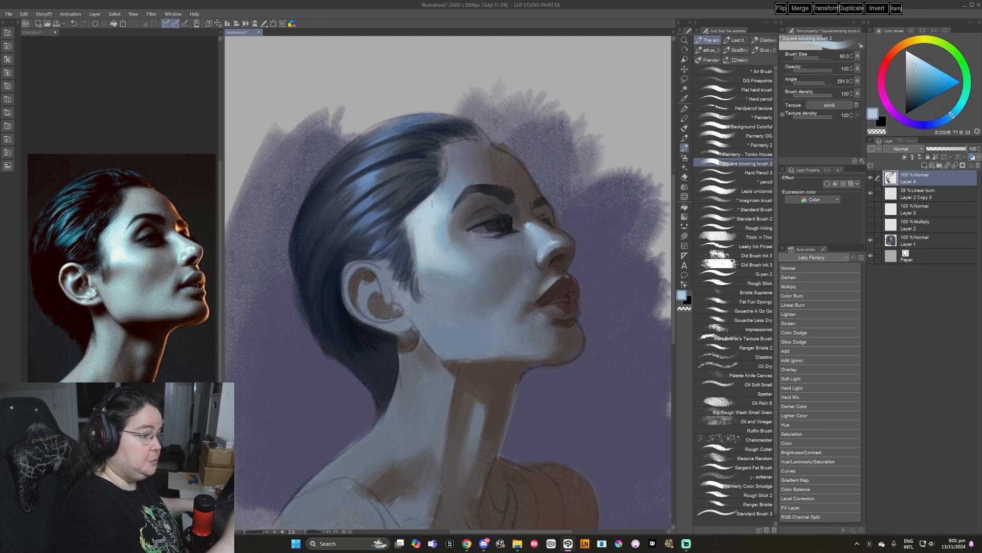
{"action": "left_click", "coordinate": [443, 227], "text": "alt"}
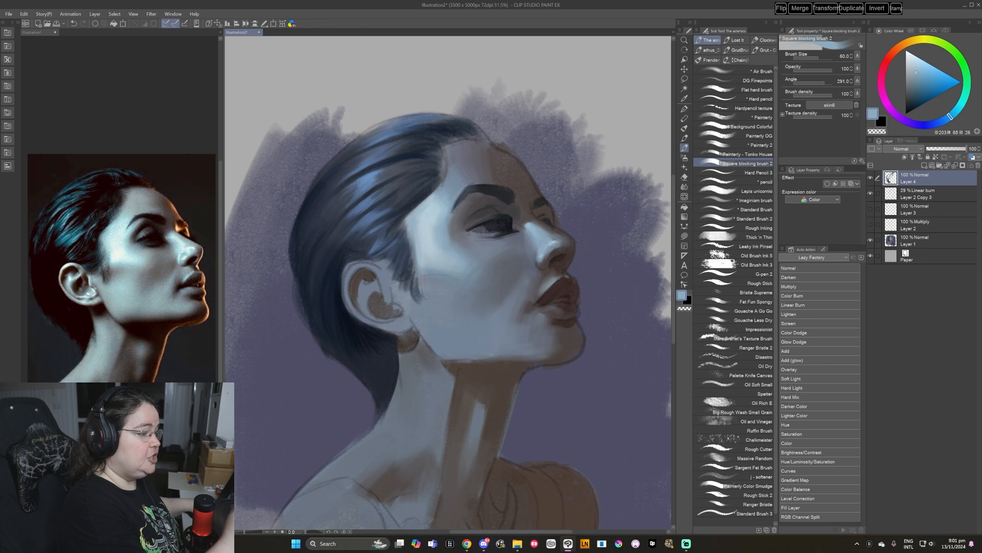
{"action": "left_click", "coordinate": [429, 302], "text": "alt"}
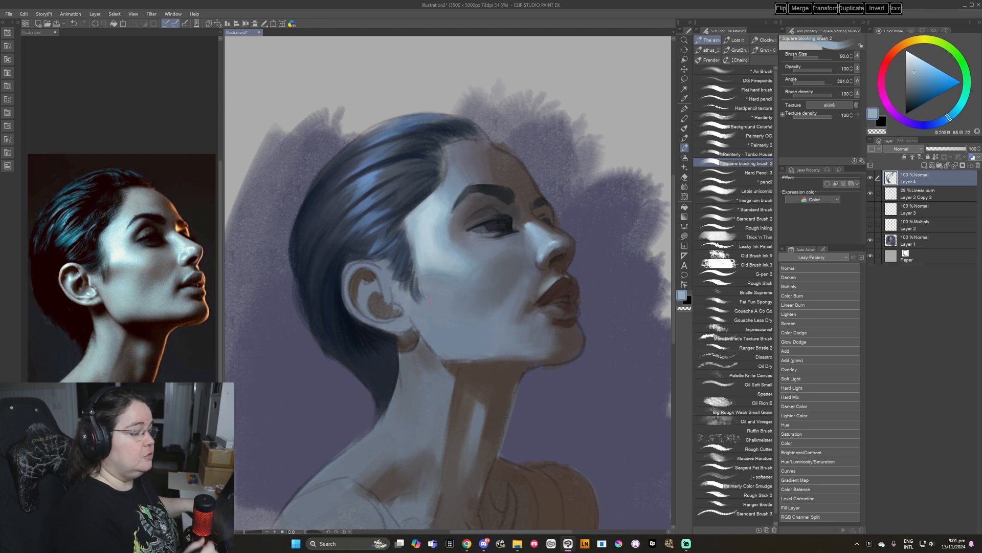
Paint dark navy strands into the sideburn in front of the ear, reducing the brush from size 40 to 25.
{"action": "left_click", "coordinate": [390, 255], "text": "alt"}
{"action": "left_click", "coordinate": [339, 266], "text": "alt"}
{"action": "key", "text": "["}
{"action": "key", "text": "["}
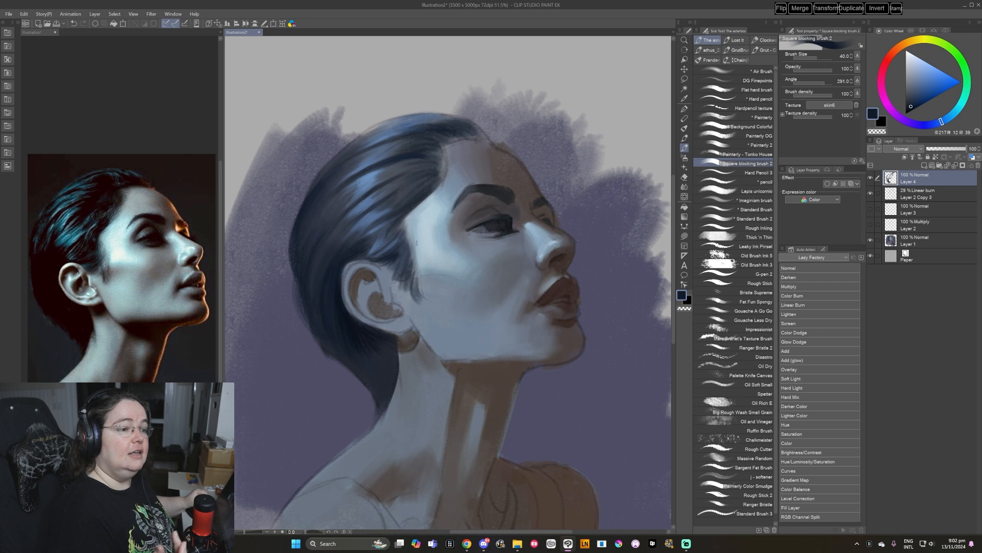
{"action": "left_click_drag", "start_coordinate": [416, 243], "coordinate": [415, 234]}
{"action": "key", "text": "bracketleft"}
{"action": "key", "text": "bracketleft"}
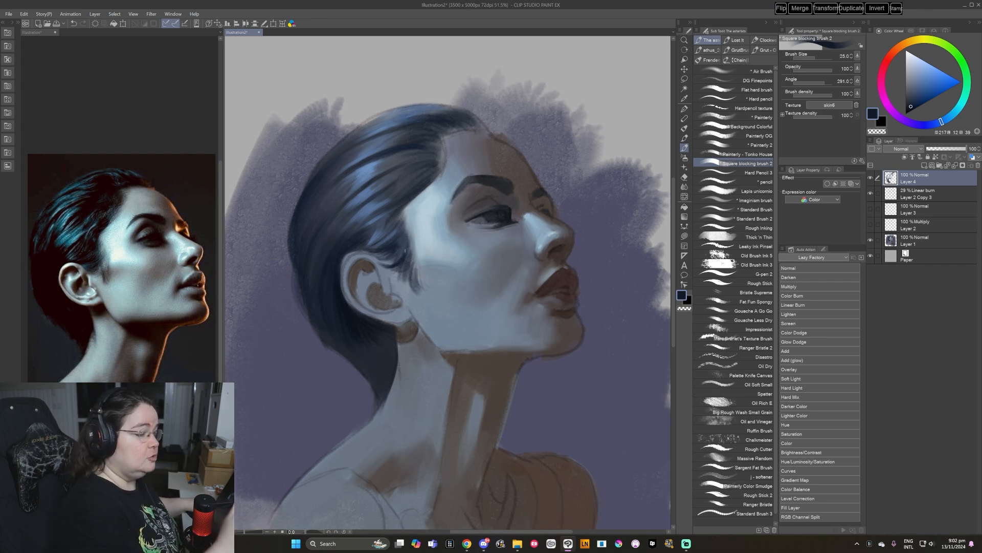
Blend the hair above the ear with sampled navy at brush size 40 and trim the sideburn with blue-grey skin tone at size 50.
{"action": "key", "text": "bracketright"}
{"action": "key", "text": "bracketright"}
{"action": "left_click", "coordinate": [385, 252], "text": "alt"}
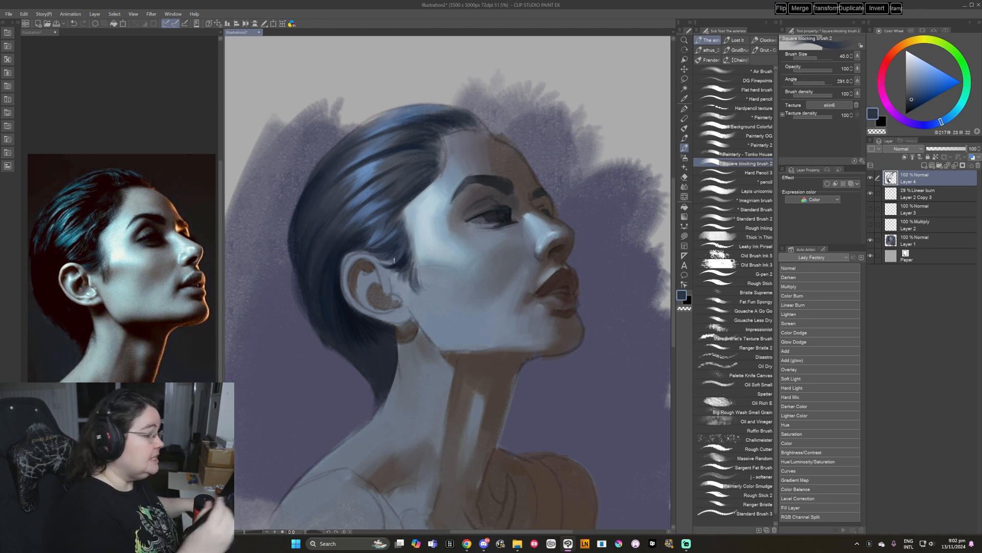
{"action": "left_click", "coordinate": [404, 204], "text": "alt"}
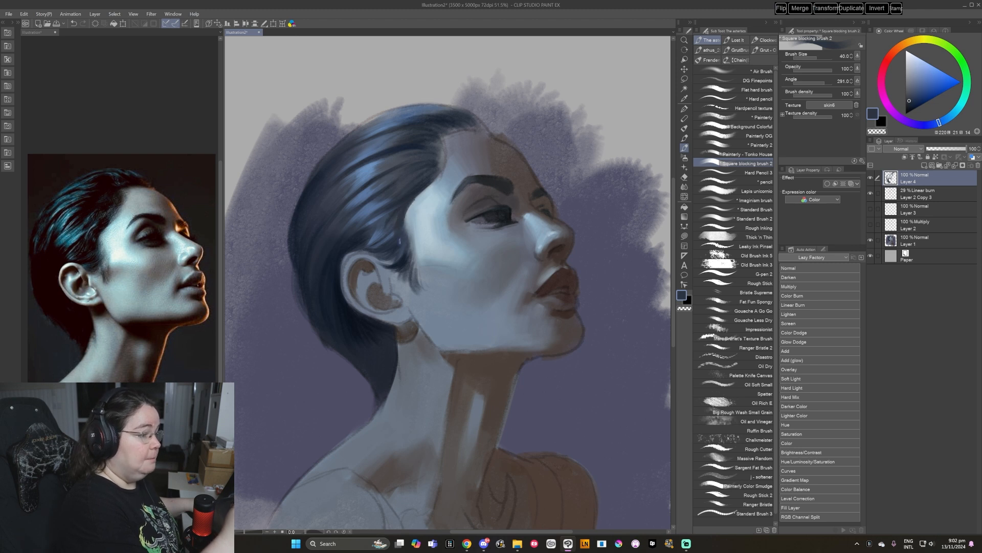
{"action": "mouse_move", "coordinate": [401, 214]}
{"action": "left_mouse_down"}
{"action": "mouse_move", "coordinate": [413, 204]}
{"action": "mouse_move", "coordinate": [409, 220]}
{"action": "left_mouse_up"}
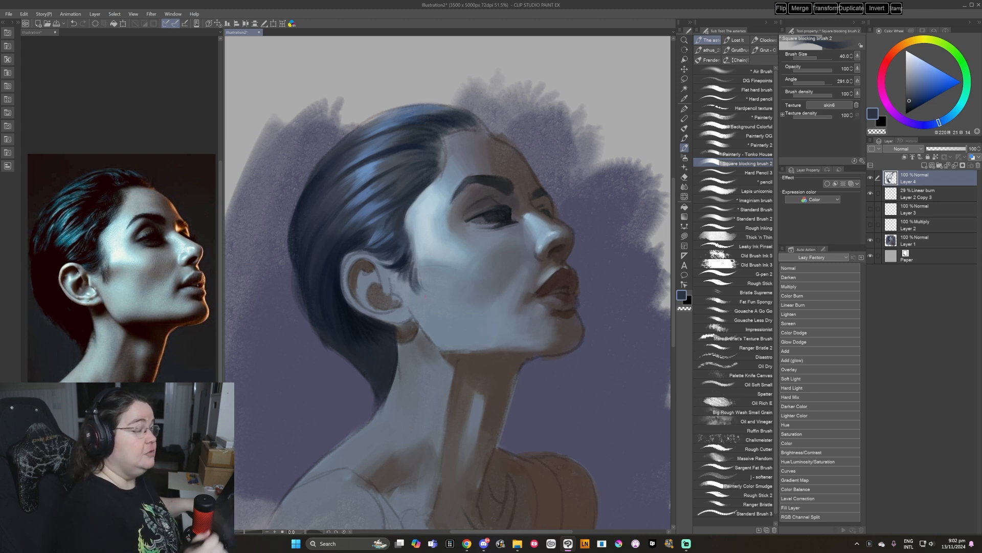
{"action": "left_click", "coordinate": [405, 280], "text": "alt"}
{"action": "left_click", "coordinate": [424, 276], "text": "alt"}
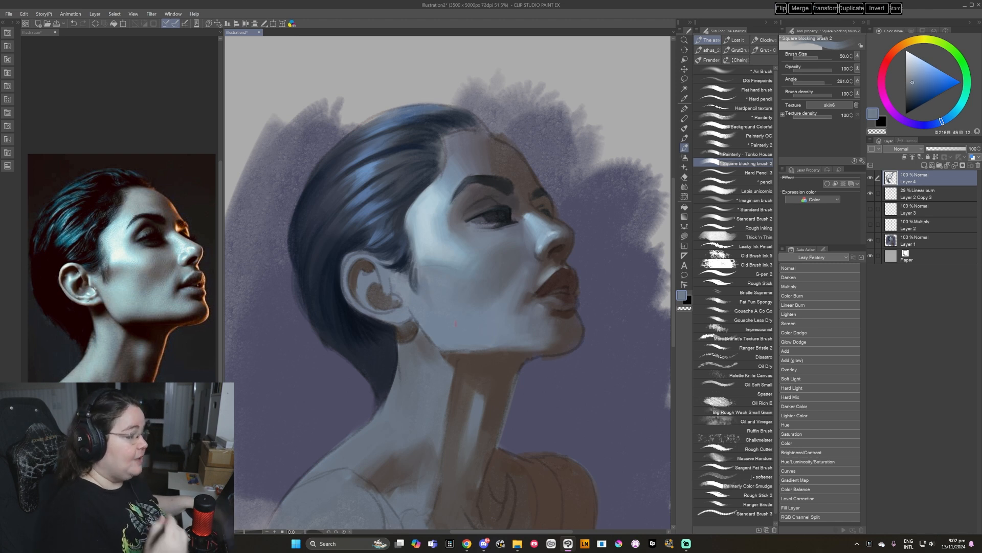
Define the jawline below the ear with a sampled dark brown shadow at brush size 50.
{"action": "key", "text": "r"}
{"action": "mouse_move", "coordinate": [455, 322]}
{"action": "left_mouse_down"}
{"action": "mouse_move", "coordinate": [411, 329]}
{"action": "mouse_move", "coordinate": [393, 310]}
{"action": "mouse_move", "coordinate": [398, 279]}
{"action": "left_mouse_up"}
{"action": "left_click", "coordinate": [402, 338], "text": "alt"}
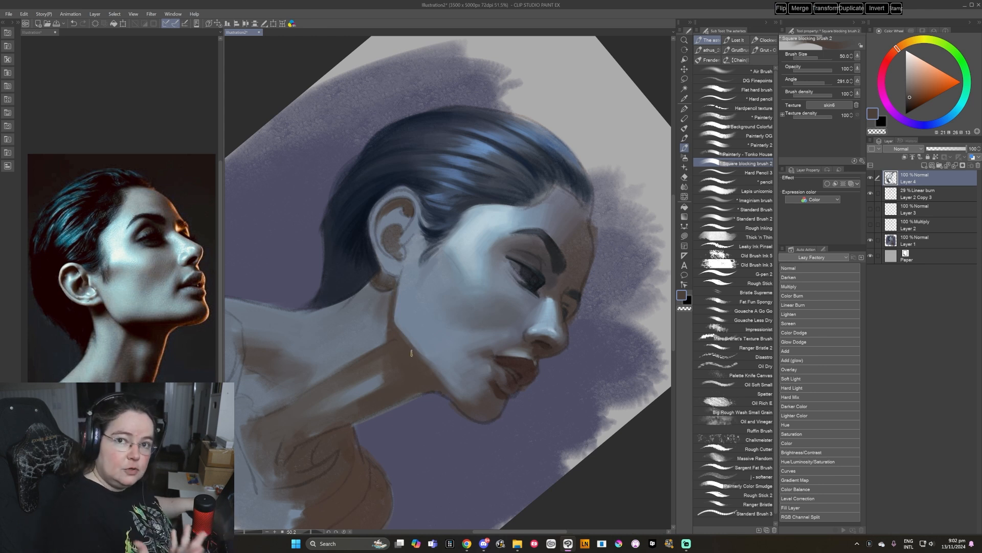
{"action": "key", "text": "ctrl+@"}
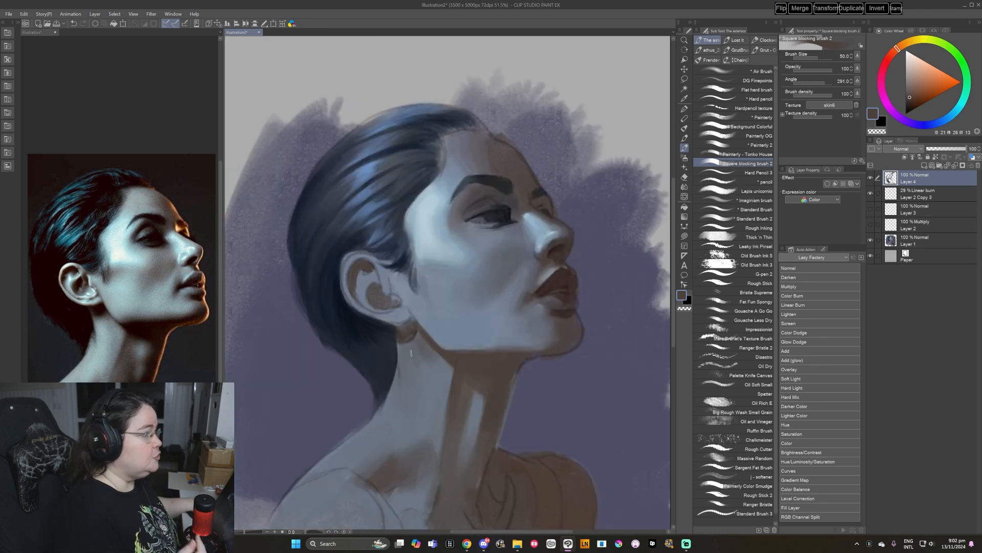
Darken the front hair above the forehead with sampled dark navy at brush size 100.
{"action": "left_click", "coordinate": [415, 146], "text": "alt"}
{"action": "key", "text": "]"}
{"action": "key", "text": "]"}
{"action": "key", "text": "]"}
{"action": "key", "text": "]"}
{"action": "mouse_move", "coordinate": [423, 140]}
{"action": "left_mouse_down"}
{"action": "mouse_move", "coordinate": [428, 174]}
{"action": "mouse_move", "coordinate": [441, 176]}
{"action": "mouse_move", "coordinate": [422, 187]}
{"action": "mouse_move", "coordinate": [417, 155]}
{"action": "left_mouse_up"}
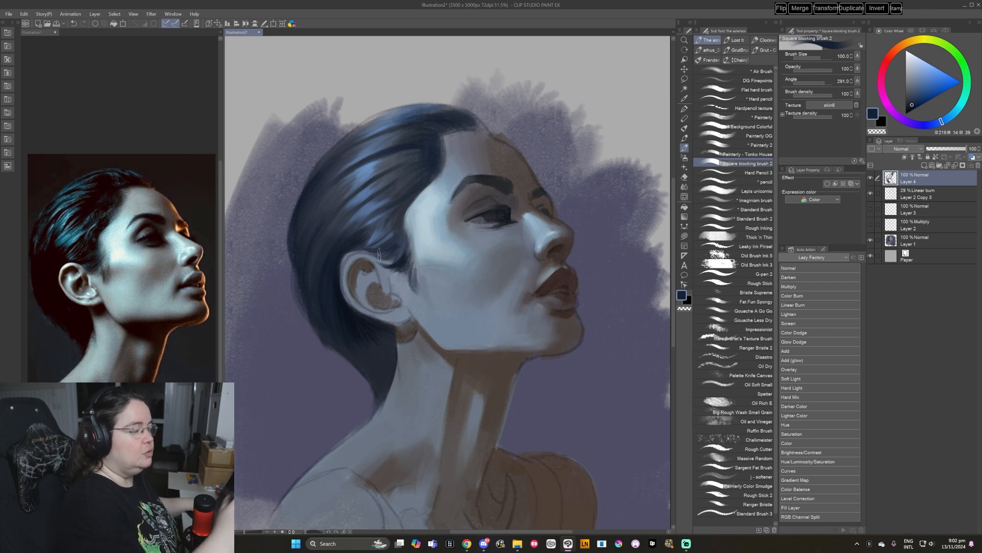
Extend the front tip of the hairline over the forehead with dark navy at brush size 50.
{"action": "key", "text": "r"}
{"action": "mouse_move", "coordinate": [379, 253]}
{"action": "left_mouse_down"}
{"action": "mouse_move", "coordinate": [597, 313]}
{"action": "mouse_move", "coordinate": [610, 296]}
{"action": "mouse_move", "coordinate": [598, 319]}
{"action": "left_mouse_up"}
{"action": "key", "text": "b"}
{"action": "key", "text": "ctrl+at"}
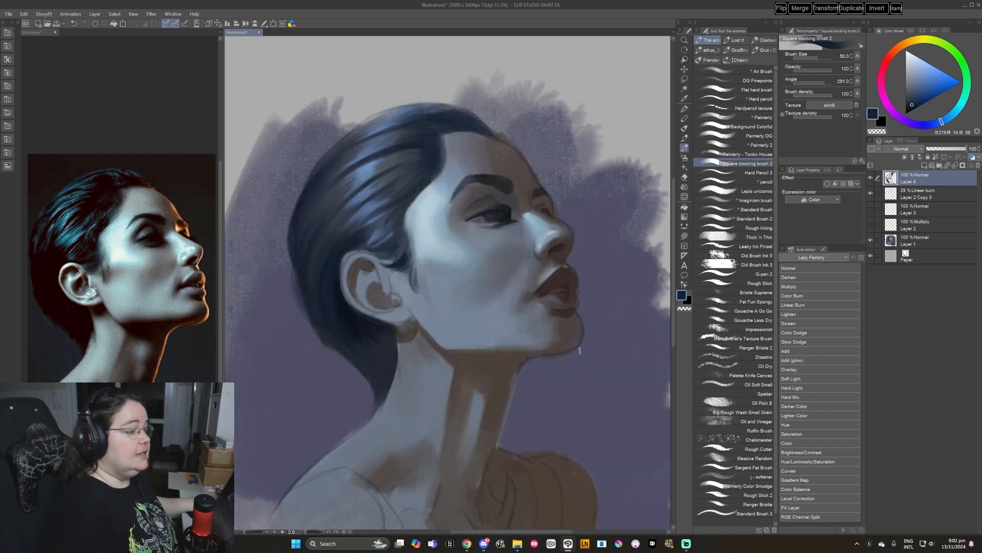
Deepen the shadow under the jaw and chin with a darkened sampled brown at brush size 60.
{"action": "left_click_drag", "start_coordinate": [580, 350], "coordinate": [580, 333]}
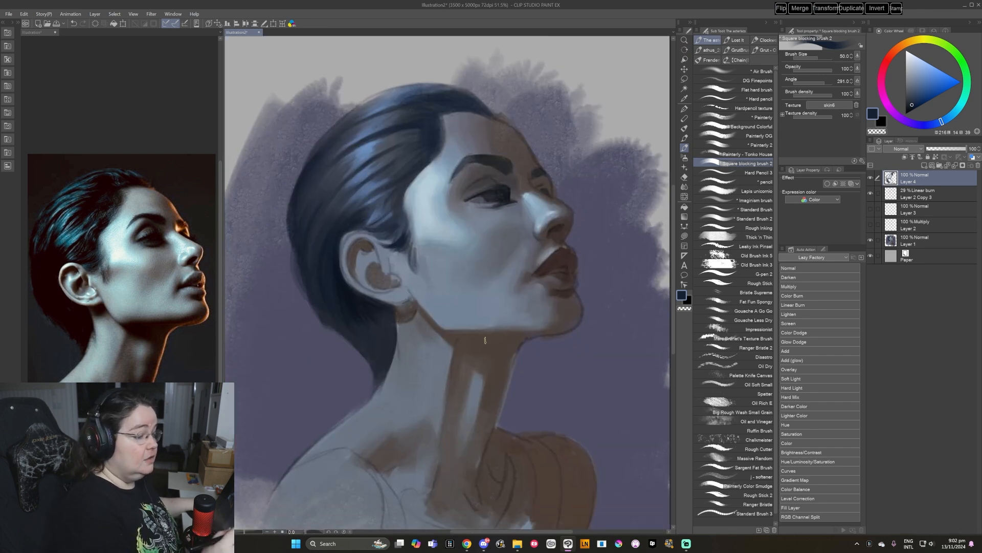
{"action": "left_click", "coordinate": [493, 340], "text": "alt"}
{"action": "left_click", "coordinate": [910, 101]}
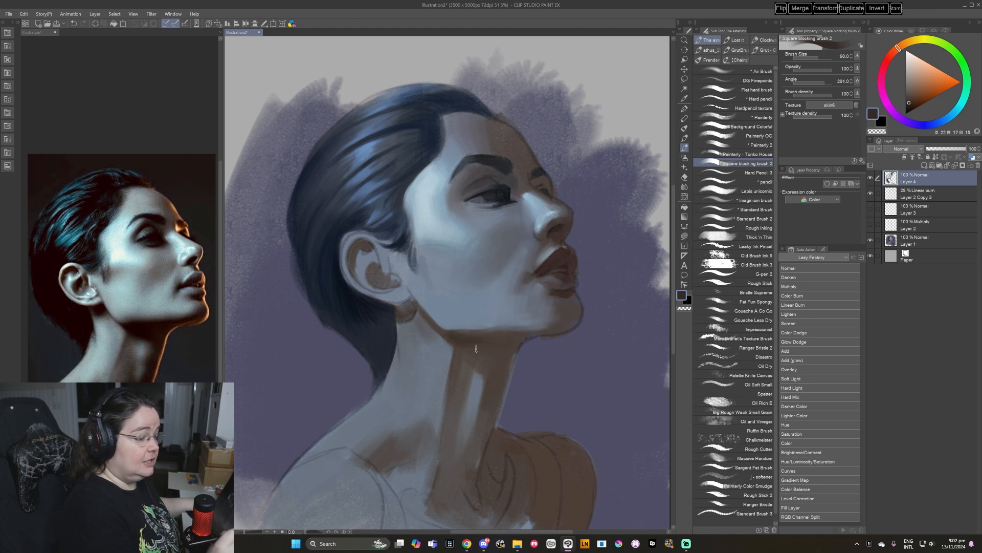
{"action": "left_click_drag", "start_coordinate": [538, 334], "coordinate": [525, 337]}
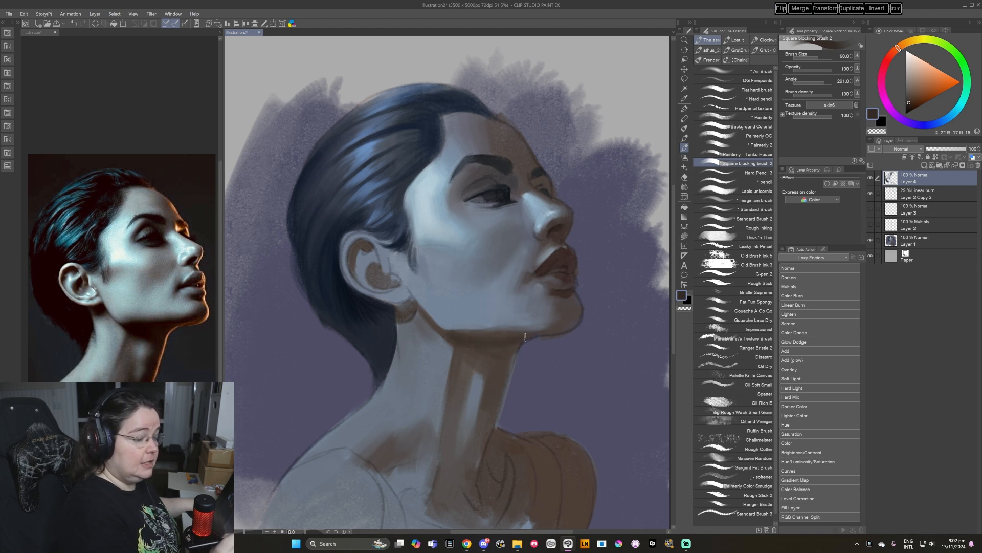
{"action": "left_click_drag", "start_coordinate": [539, 429], "coordinate": [527, 426]}
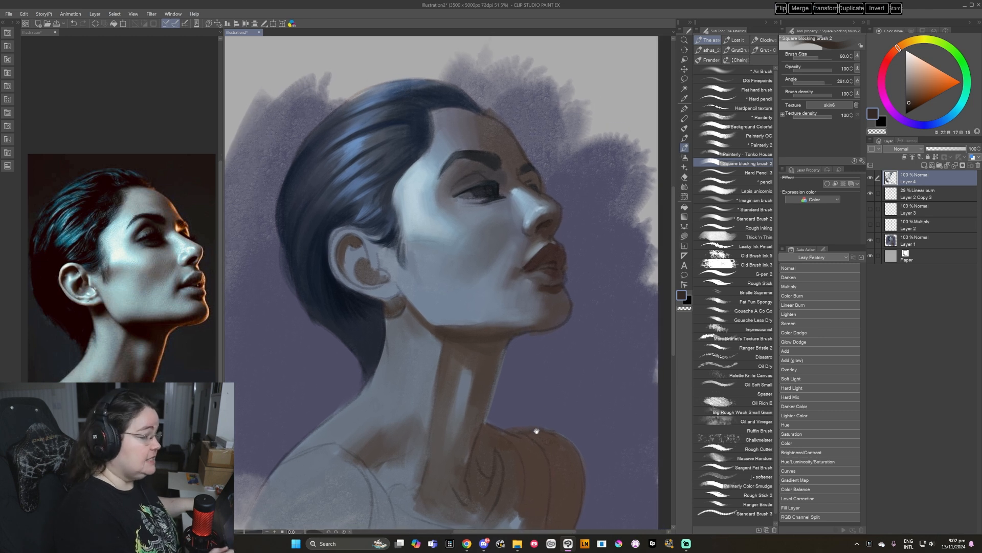
Shape the nostril wing and the cheek beside it with sampled light blue tones at brush size 30.
{"action": "left_click", "coordinate": [516, 186], "text": "alt"}
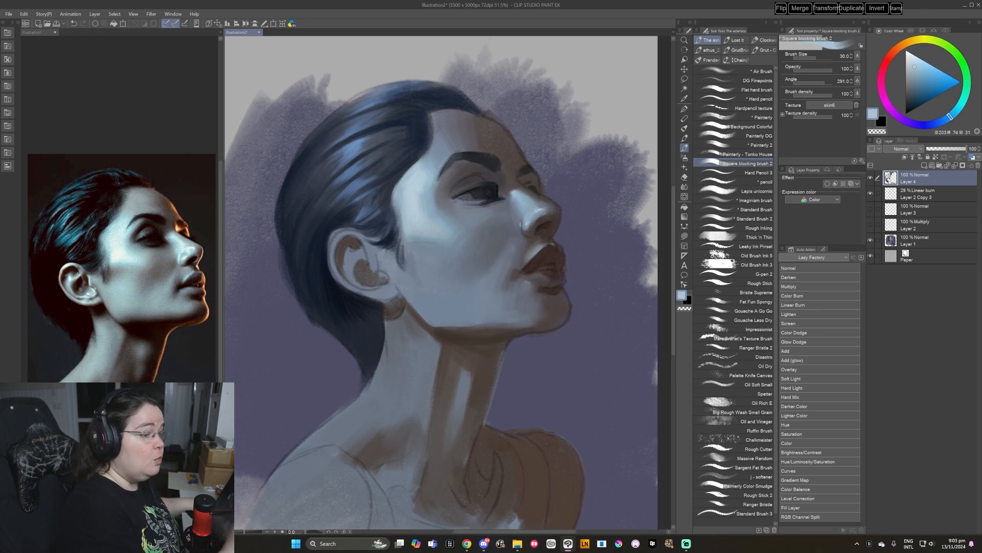
{"action": "left_click_drag", "start_coordinate": [521, 229], "coordinate": [522, 232]}
{"action": "left_click", "coordinate": [528, 218], "text": "alt"}
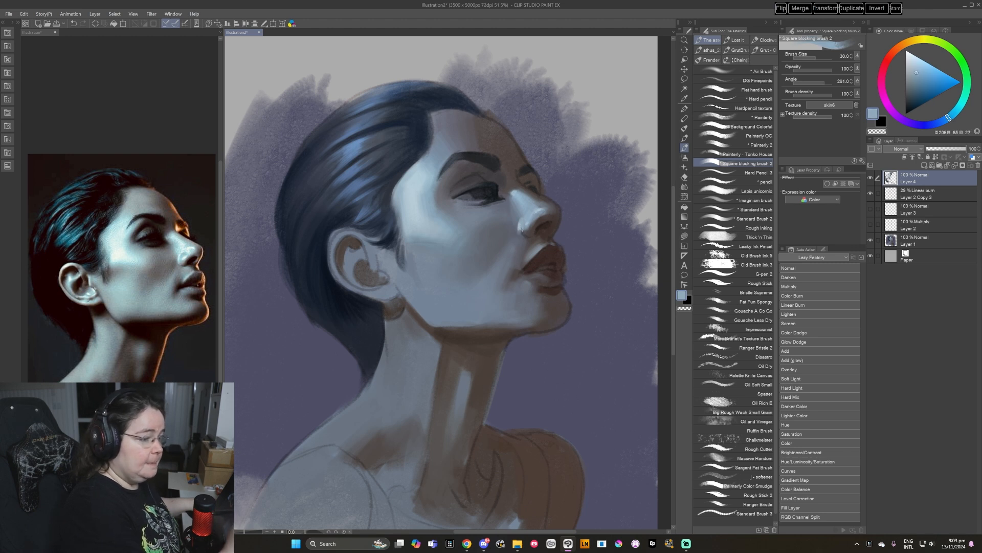
{"action": "left_click", "coordinate": [522, 226], "text": "alt"}
{"action": "left_click", "coordinate": [528, 218], "text": "alt"}
{"action": "left_click_drag", "start_coordinate": [525, 222], "coordinate": [523, 232]}
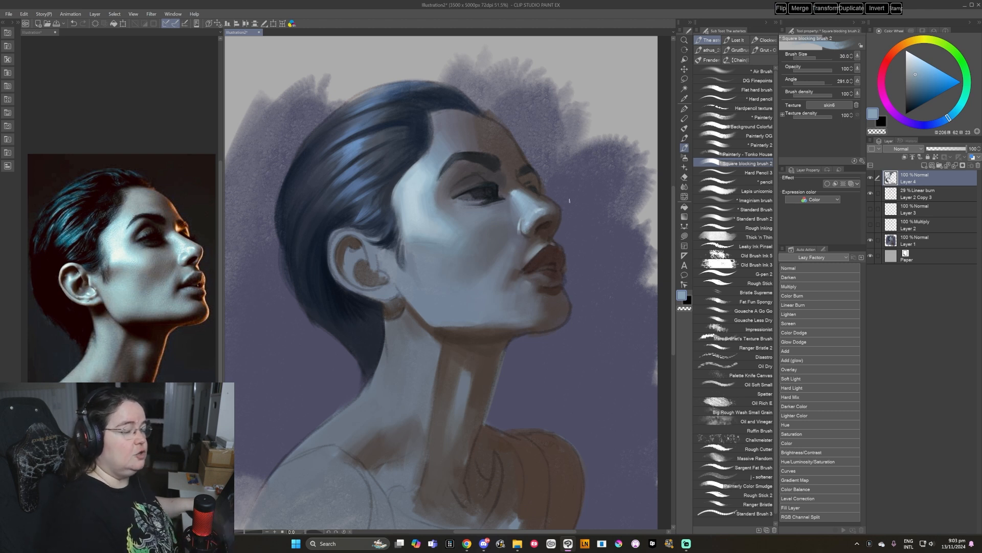
{"action": "left_click", "coordinate": [523, 215], "text": "alt"}
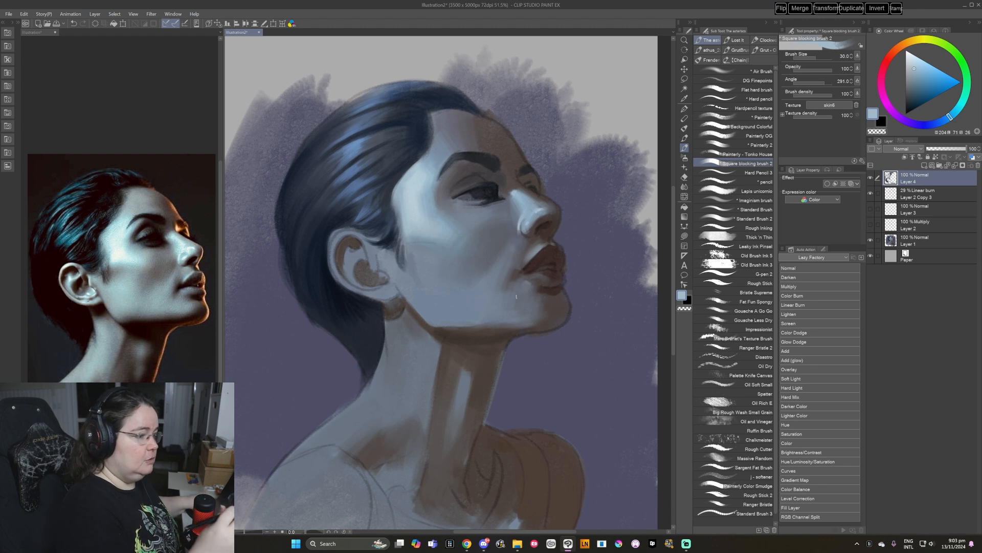
Soften the cheek and the skin below the eye with sampled blue-grey tones at brush size 50.
{"action": "left_click", "coordinate": [415, 240], "text": "alt"}
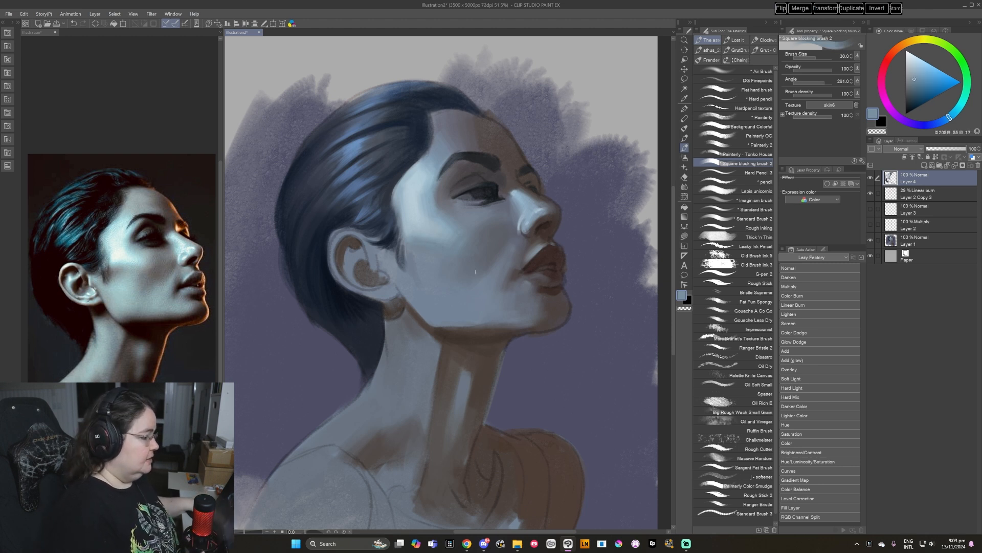
{"action": "left_click_drag", "start_coordinate": [475, 272], "coordinate": [461, 369]}
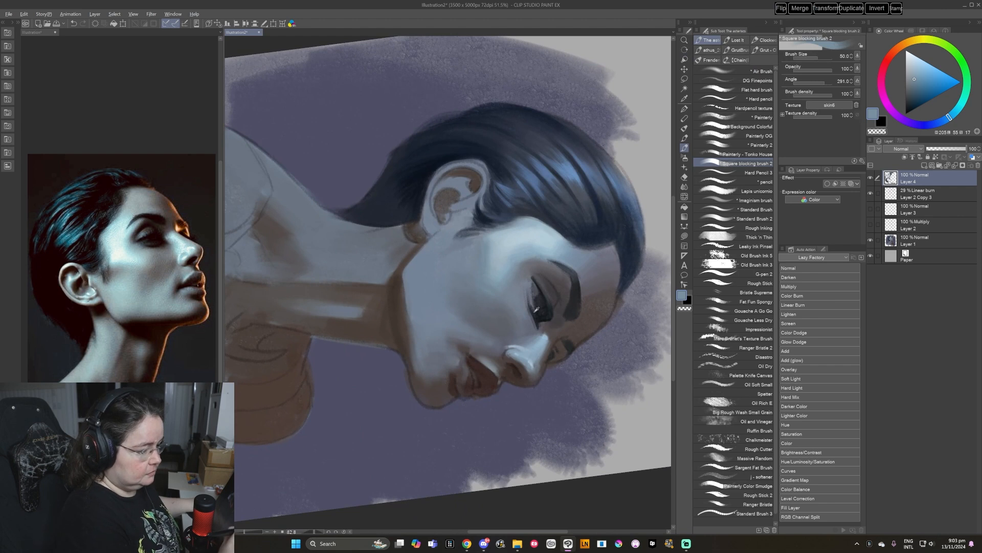
{"action": "left_click", "coordinate": [526, 294], "text": "alt"}
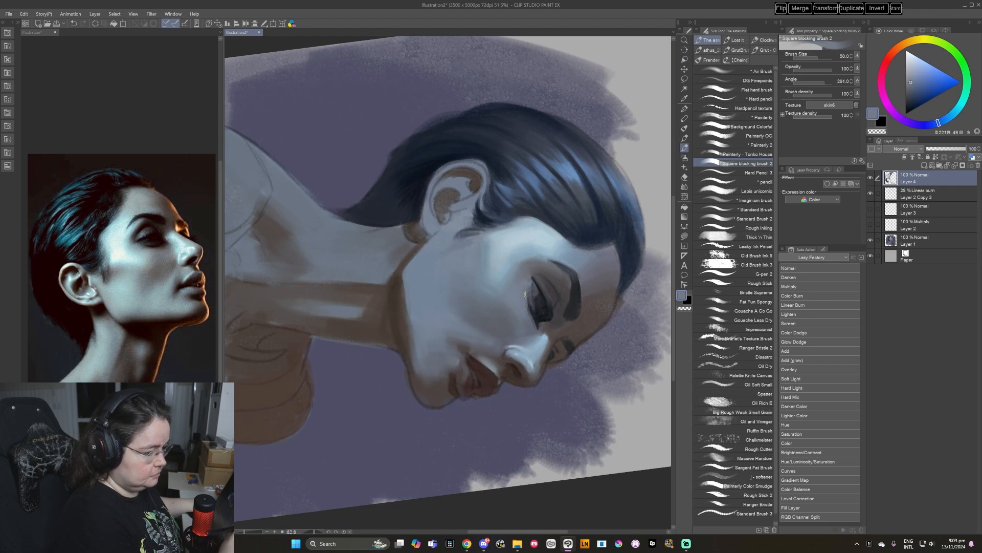
{"action": "left_click", "coordinate": [525, 305], "text": "alt"}
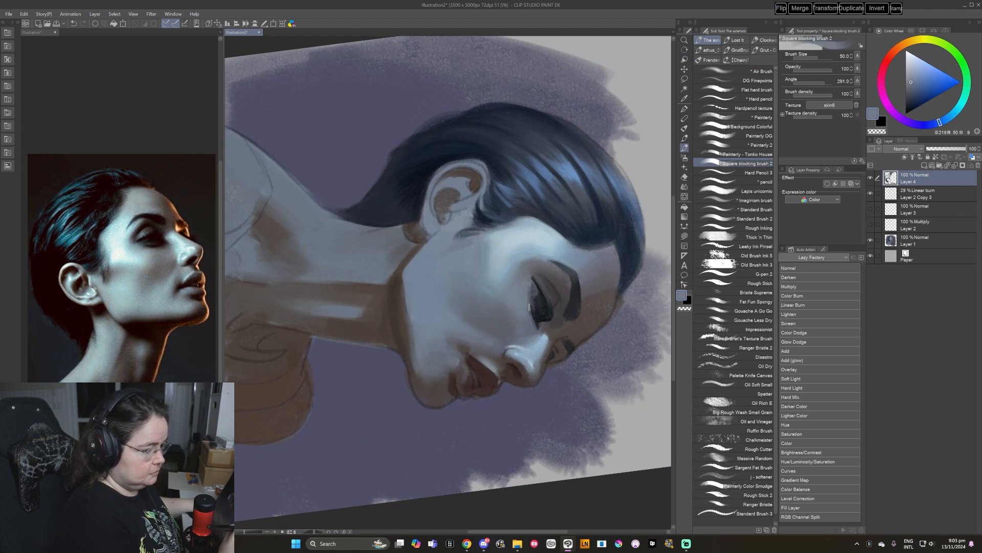
{"action": "key", "text": "ctrl+at"}
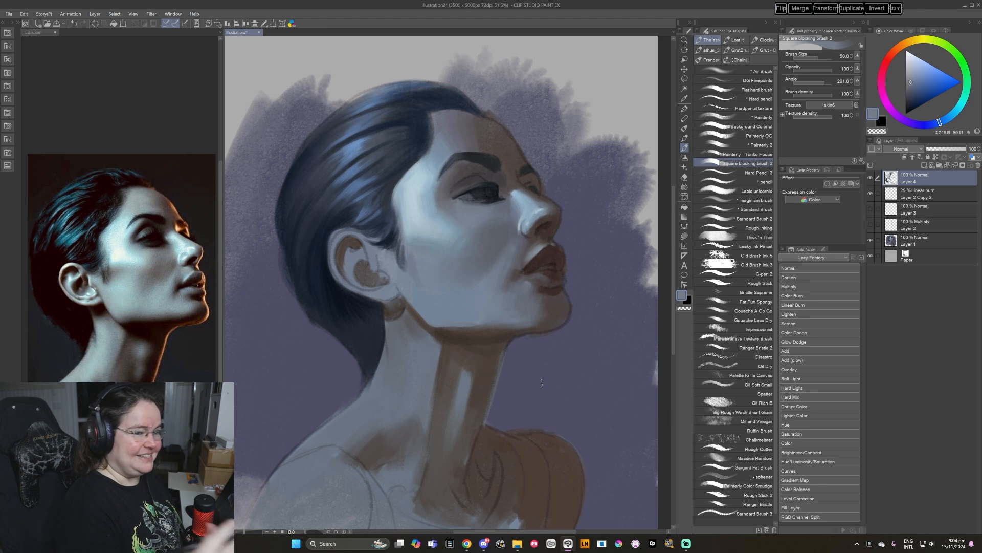
Add a new layer above the portrait's top layer and set the brush colour to a warm light orange.
{"action": "left_click", "coordinate": [924, 165]}
{"action": "left_click", "coordinate": [908, 43]}
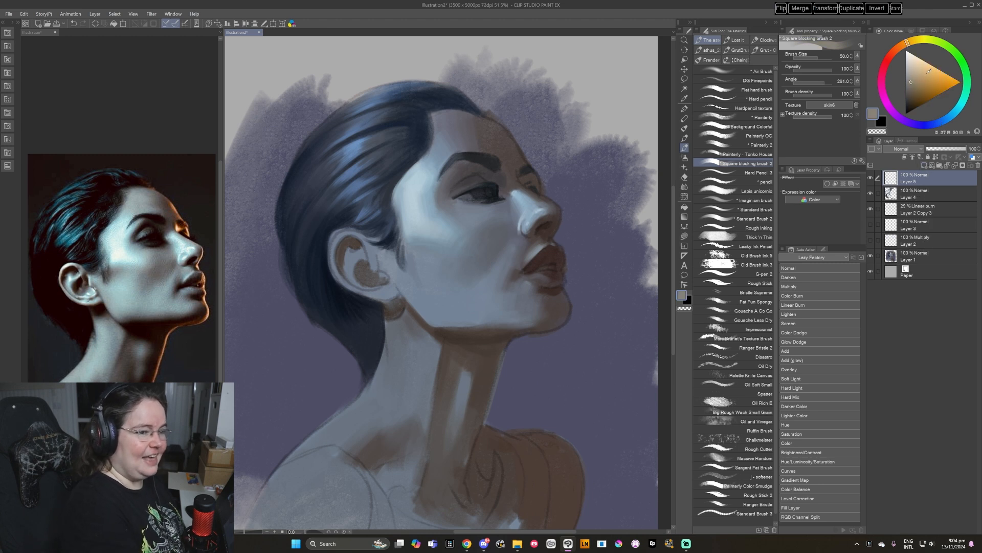
{"action": "left_click", "coordinate": [931, 67]}
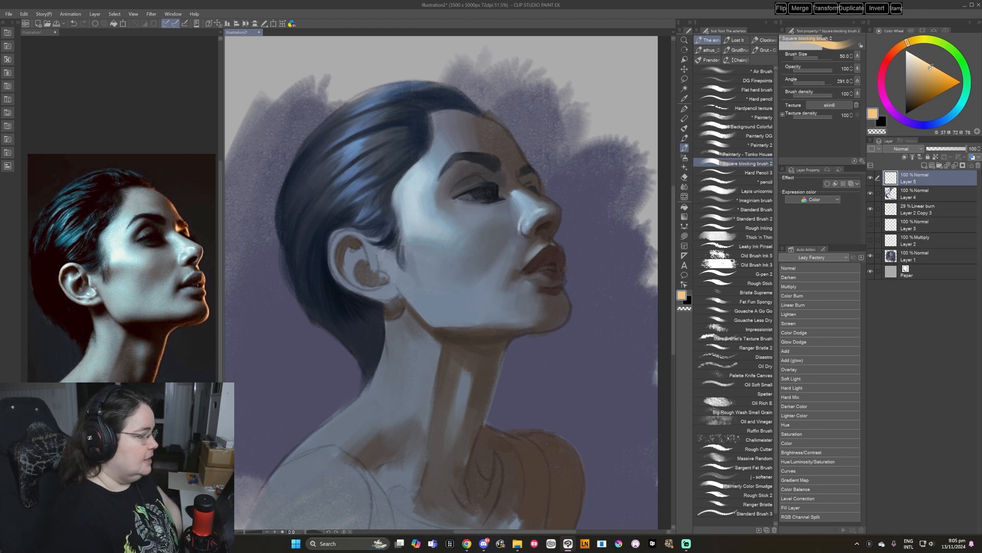
{"action": "left_click", "coordinate": [931, 66]}
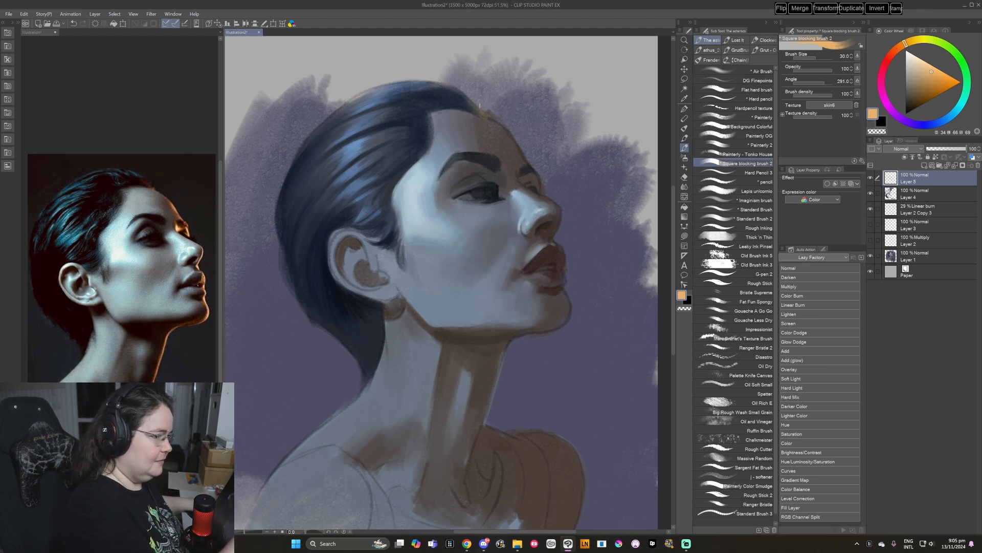
Paint orange rim light along the forehead edge from the hairline to the brow, reducing the brush size from 30 to 20.
{"action": "key", "text": "bracketleft"}
{"action": "key", "text": "bracketleft"}
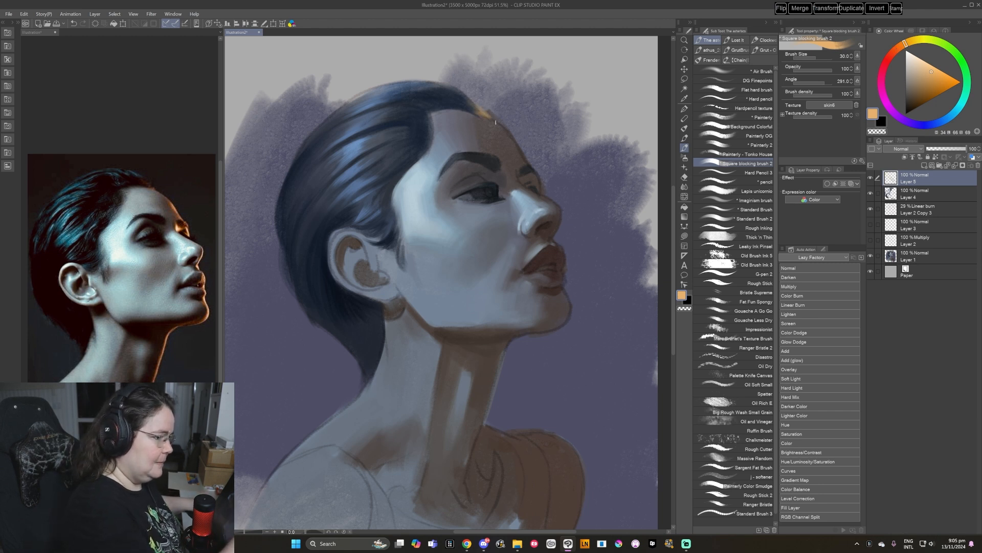
{"action": "key", "text": "bracketleft"}
{"action": "left_click_drag", "start_coordinate": [515, 145], "coordinate": [522, 156]}
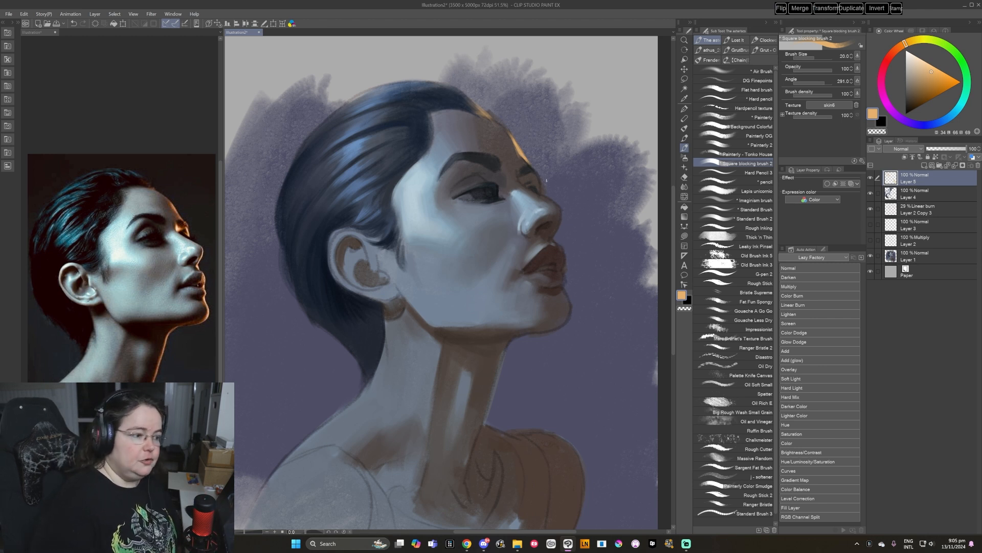
Create a new blank 3500 x 5000 px canvas and set the brush to black at size 40.
{"action": "left_click", "coordinate": [8, 14]}
{"action": "left_click", "coordinate": [15, 23]}
{"action": "left_click", "coordinate": [493, 153]}
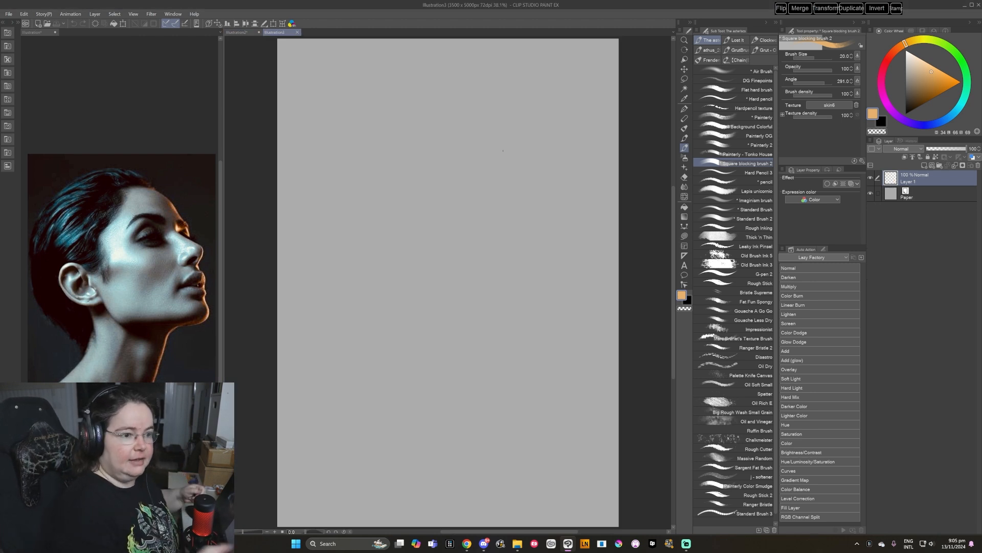
{"action": "left_click_drag", "start_coordinate": [912, 103], "coordinate": [904, 119]}
{"action": "key", "text": "bracketright"}
{"action": "key", "text": "bracketright"}
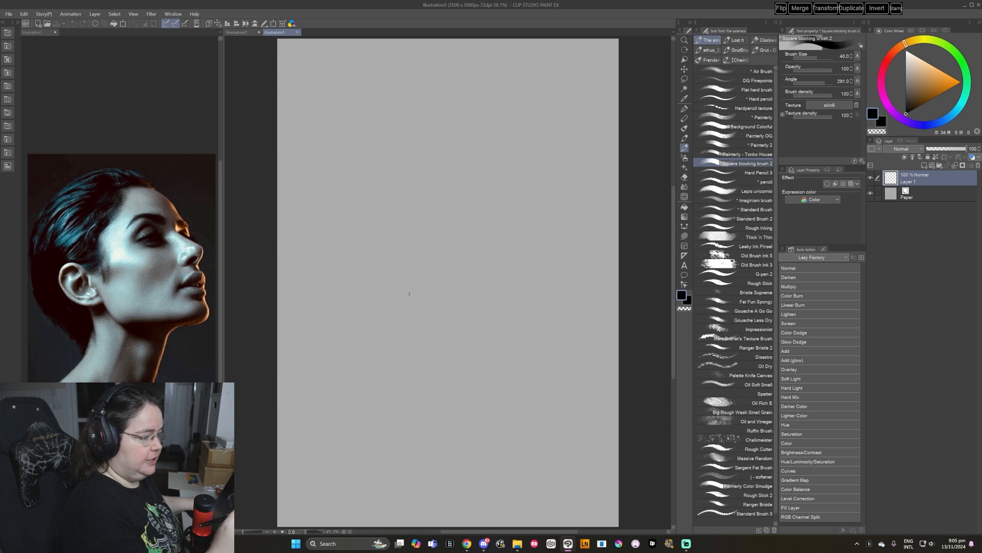
Sketch a small simplified front-view mouth with an arrow pointing at it, undoing the ellipse drawn around it.
{"action": "left_click", "coordinate": [400, 294]}
{"action": "mouse_move", "coordinate": [407, 292]}
{"action": "left_mouse_down"}
{"action": "mouse_move", "coordinate": [478, 284]}
{"action": "mouse_move", "coordinate": [444, 277]}
{"action": "left_mouse_up"}
{"action": "mouse_move", "coordinate": [428, 278]}
{"action": "left_mouse_down"}
{"action": "mouse_move", "coordinate": [403, 290]}
{"action": "mouse_move", "coordinate": [429, 278]}
{"action": "left_mouse_up"}
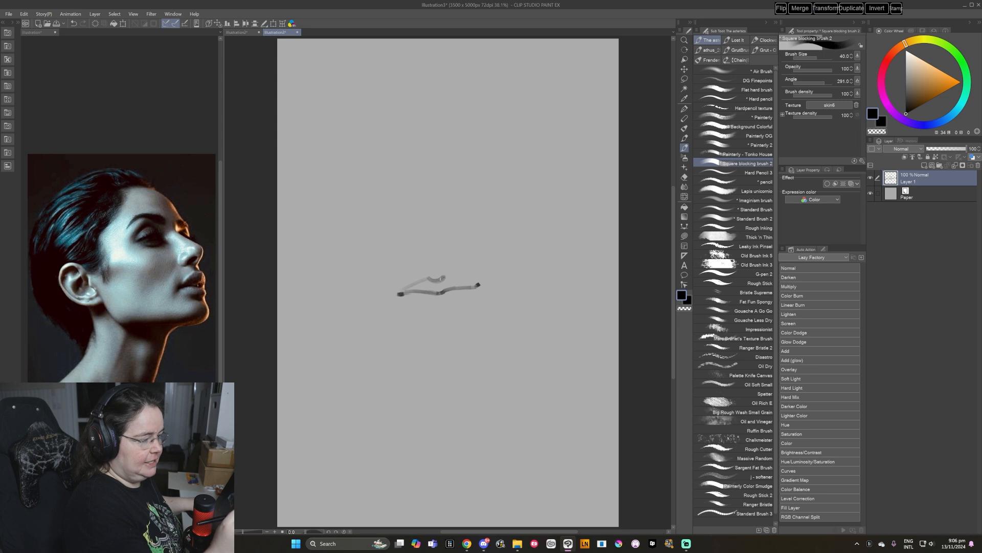
{"action": "left_click_drag", "start_coordinate": [433, 311], "coordinate": [451, 309]}
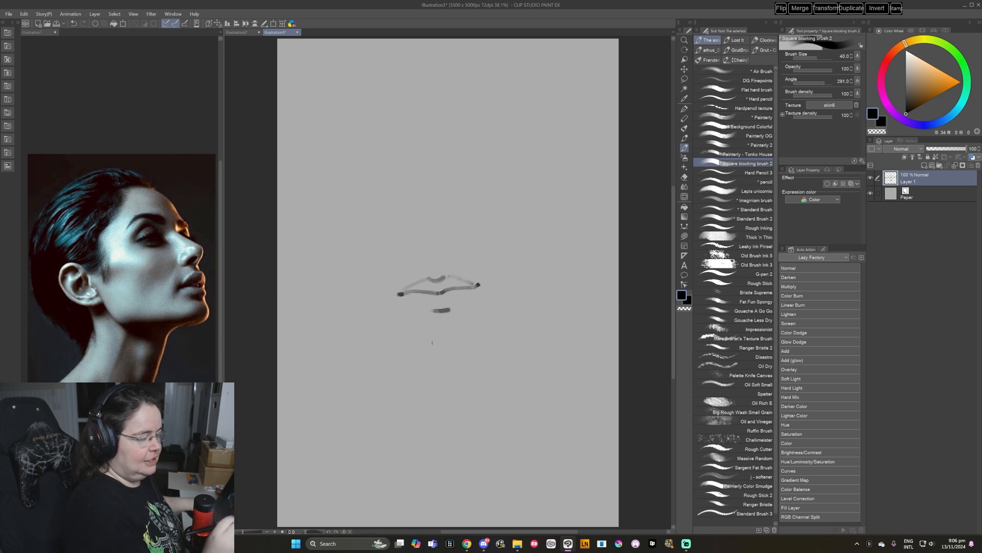
{"action": "mouse_move", "coordinate": [510, 249]}
{"action": "left_mouse_down"}
{"action": "mouse_move", "coordinate": [487, 257]}
{"action": "mouse_move", "coordinate": [506, 260]}
{"action": "left_mouse_up"}
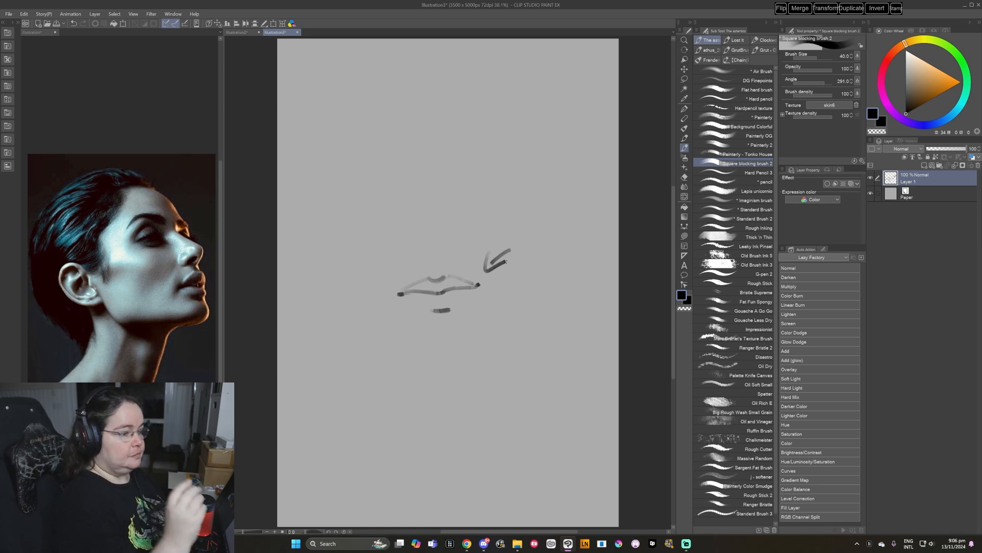
{"action": "mouse_move", "coordinate": [400, 277]}
{"action": "left_mouse_down"}
{"action": "mouse_move", "coordinate": [489, 256]}
{"action": "mouse_move", "coordinate": [391, 279]}
{"action": "left_mouse_up"}
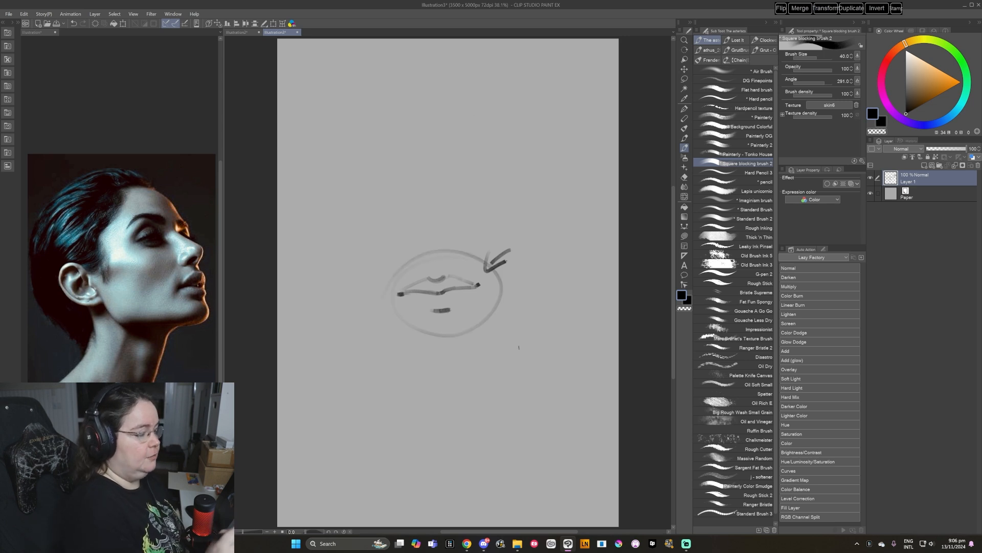
{"action": "key", "text": "ctrl+z"}
Sketch a larger front-view upper lip below the small mouth, with a central wedge and a wing on each side.
{"action": "mouse_move", "coordinate": [493, 358]}
{"action": "left_mouse_down"}
{"action": "mouse_move", "coordinate": [467, 351]}
{"action": "mouse_move", "coordinate": [463, 265]}
{"action": "left_mouse_up"}
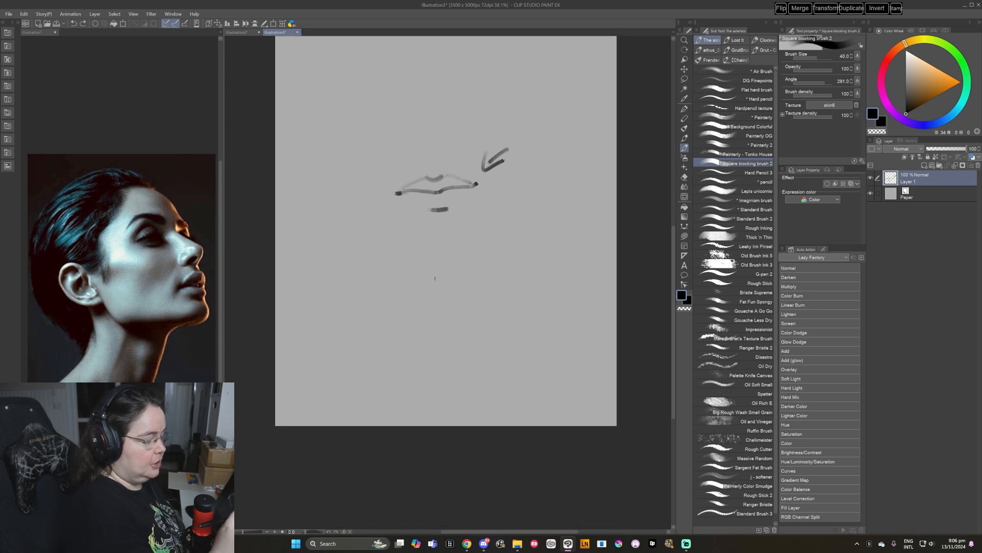
{"action": "mouse_move", "coordinate": [428, 265]}
{"action": "left_mouse_down"}
{"action": "mouse_move", "coordinate": [437, 290]}
{"action": "mouse_move", "coordinate": [454, 266]}
{"action": "mouse_move", "coordinate": [454, 283]}
{"action": "mouse_move", "coordinate": [430, 290]}
{"action": "mouse_move", "coordinate": [455, 277]}
{"action": "mouse_move", "coordinate": [438, 295]}
{"action": "mouse_move", "coordinate": [454, 273]}
{"action": "left_mouse_up"}
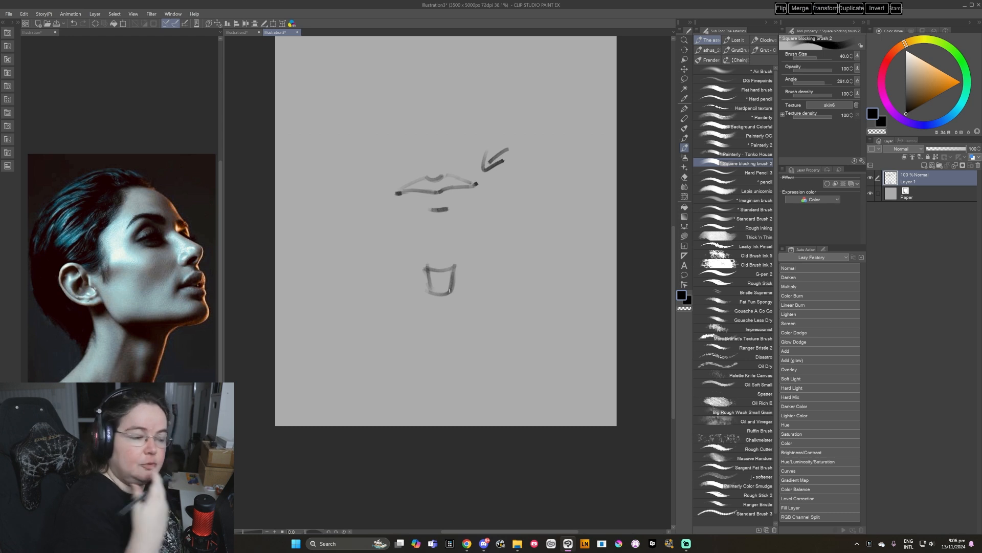
{"action": "left_click_drag", "start_coordinate": [425, 269], "coordinate": [398, 266]}
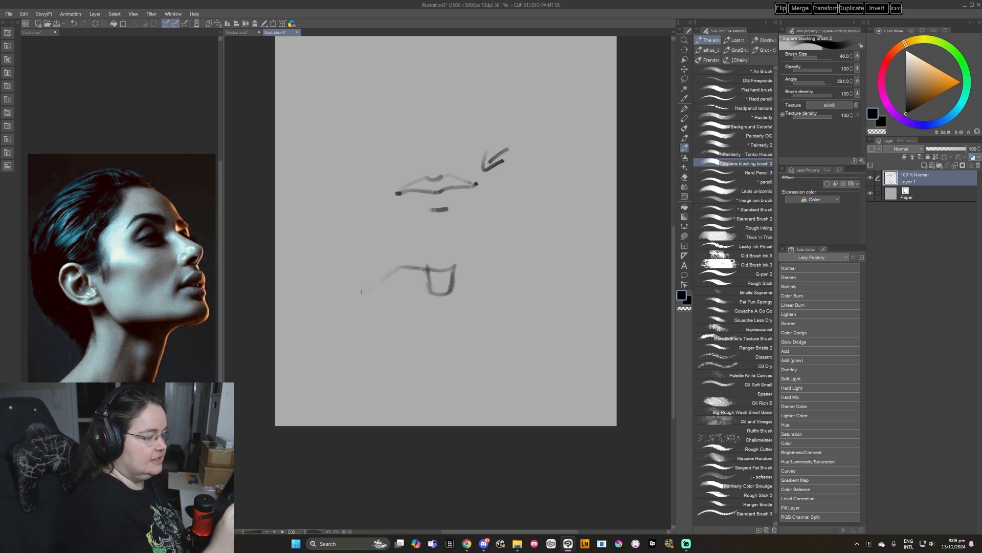
{"action": "mouse_move", "coordinate": [366, 295]}
{"action": "left_mouse_down"}
{"action": "mouse_move", "coordinate": [423, 292]}
{"action": "mouse_move", "coordinate": [466, 263]}
{"action": "mouse_move", "coordinate": [459, 266]}
{"action": "mouse_move", "coordinate": [469, 263]}
{"action": "mouse_move", "coordinate": [474, 284]}
{"action": "mouse_move", "coordinate": [515, 286]}
{"action": "left_mouse_up"}
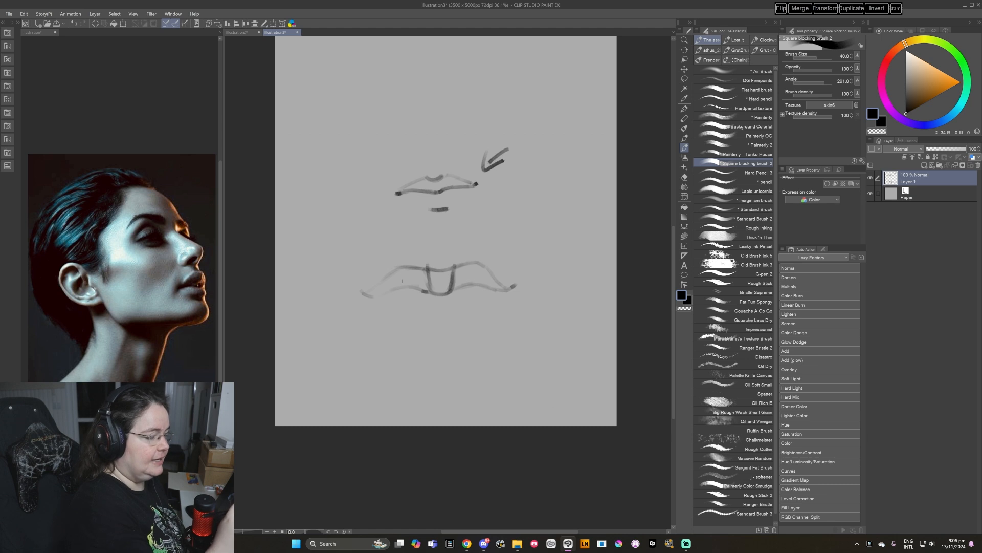
Add contour strokes across both wings of the larger upper lip to show their planes.
{"action": "left_click_drag", "start_coordinate": [401, 276], "coordinate": [409, 291]}
{"action": "mouse_move", "coordinate": [459, 266]}
{"action": "left_mouse_down"}
{"action": "mouse_move", "coordinate": [473, 271]}
{"action": "mouse_move", "coordinate": [466, 279]}
{"action": "left_mouse_up"}
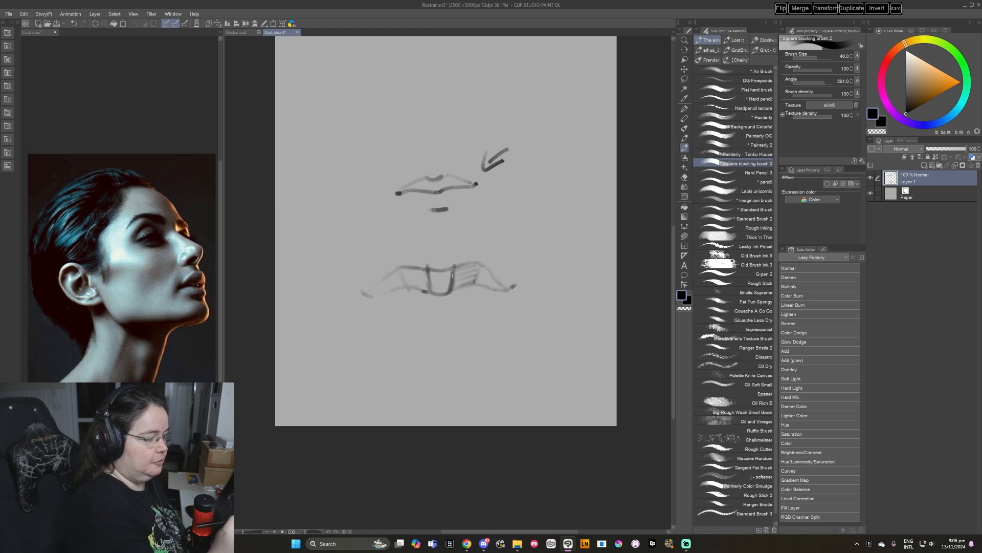
{"action": "left_click_drag", "start_coordinate": [405, 270], "coordinate": [428, 280]}
{"action": "left_click_drag", "start_coordinate": [415, 282], "coordinate": [429, 285]}
{"action": "left_click_drag", "start_coordinate": [370, 292], "coordinate": [384, 283]}
{"action": "mouse_move", "coordinate": [387, 286]}
{"action": "left_mouse_down"}
{"action": "mouse_move", "coordinate": [396, 280]}
{"action": "mouse_move", "coordinate": [387, 286]}
{"action": "left_mouse_up"}
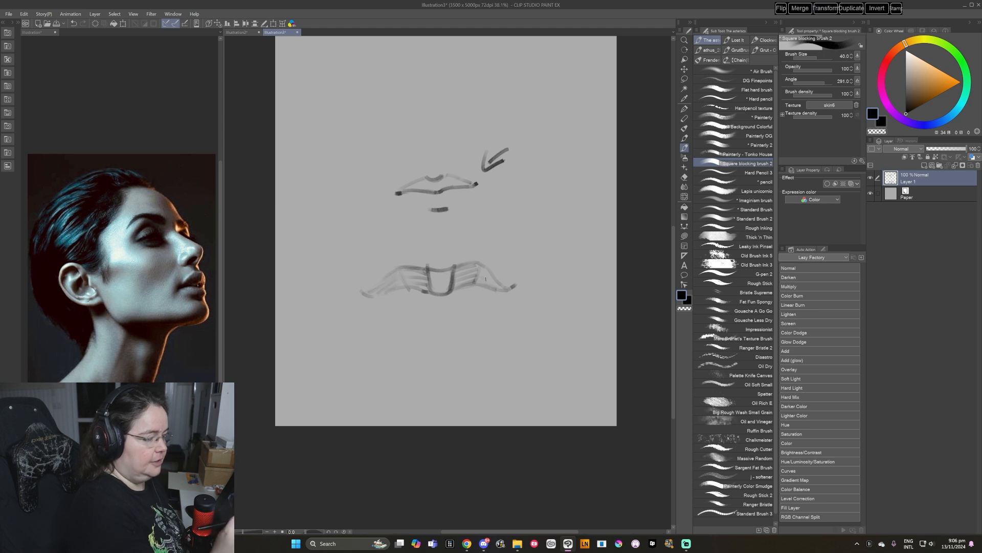
Draw the lower lip of the larger mouth with a centre line, two rounded forms and angled side planes.
{"action": "mouse_move", "coordinate": [422, 290]}
{"action": "left_mouse_down"}
{"action": "mouse_move", "coordinate": [453, 294]}
{"action": "mouse_move", "coordinate": [436, 294]}
{"action": "mouse_move", "coordinate": [476, 282]}
{"action": "mouse_move", "coordinate": [414, 290]}
{"action": "mouse_move", "coordinate": [445, 310]}
{"action": "left_mouse_up"}
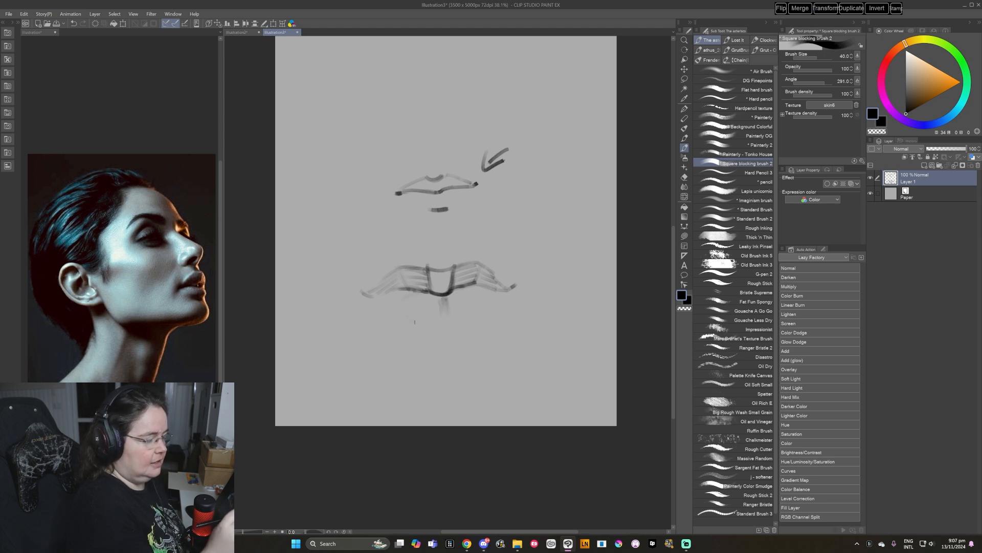
{"action": "left_click_drag", "start_coordinate": [457, 316], "coordinate": [465, 315]}
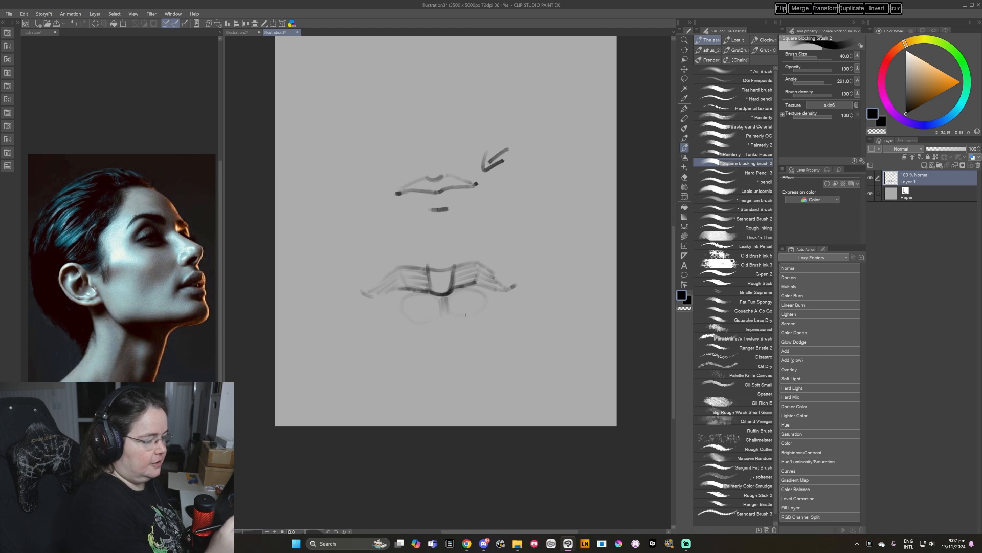
{"action": "mouse_move", "coordinate": [413, 296]}
{"action": "left_mouse_down"}
{"action": "mouse_move", "coordinate": [420, 319]}
{"action": "mouse_move", "coordinate": [482, 308]}
{"action": "mouse_move", "coordinate": [430, 319]}
{"action": "mouse_move", "coordinate": [447, 317]}
{"action": "mouse_move", "coordinate": [390, 311]}
{"action": "mouse_move", "coordinate": [375, 297]}
{"action": "mouse_move", "coordinate": [394, 309]}
{"action": "left_mouse_up"}
{"action": "mouse_move", "coordinate": [476, 288]}
{"action": "left_mouse_down"}
{"action": "mouse_move", "coordinate": [483, 308]}
{"action": "mouse_move", "coordinate": [499, 292]}
{"action": "mouse_move", "coordinate": [480, 310]}
{"action": "mouse_move", "coordinate": [489, 289]}
{"action": "mouse_move", "coordinate": [499, 304]}
{"action": "left_mouse_up"}
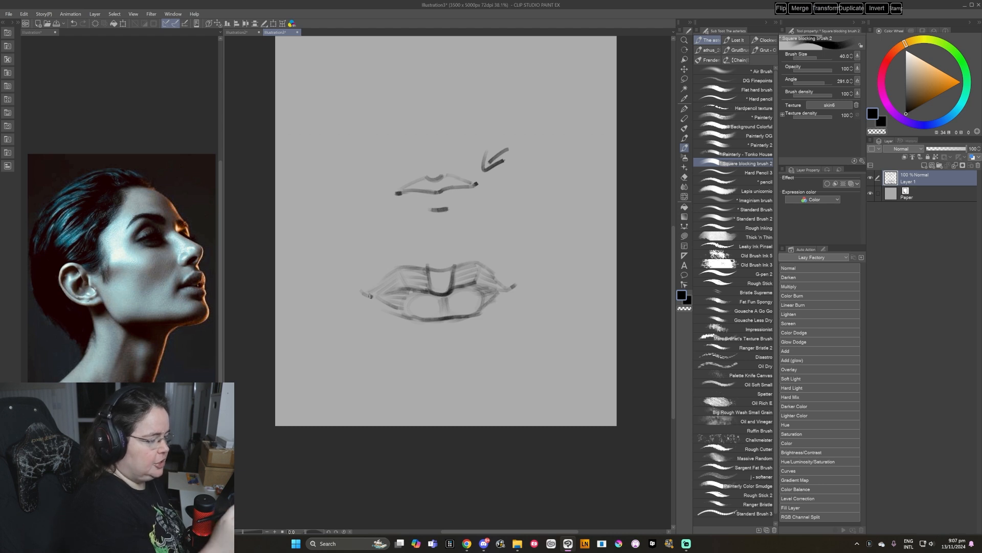
Darken the corners and the parting line of the larger front-view mouth, and undo the extra stroke above it.
{"action": "left_click_drag", "start_coordinate": [372, 296], "coordinate": [382, 298]}
{"action": "left_click_drag", "start_coordinate": [495, 289], "coordinate": [501, 291]}
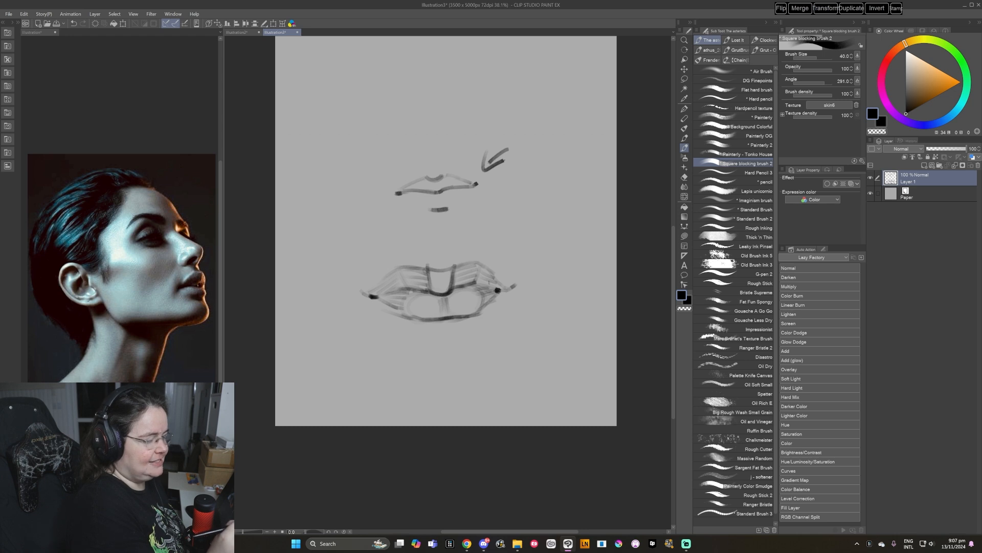
{"action": "left_click_drag", "start_coordinate": [470, 284], "coordinate": [496, 290]}
{"action": "left_click_drag", "start_coordinate": [373, 297], "coordinate": [498, 291]}
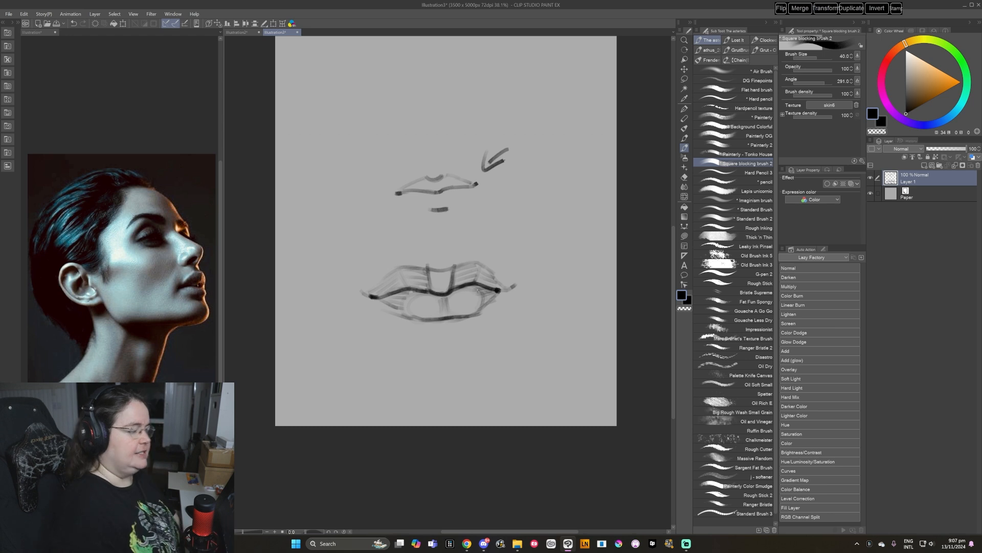
{"action": "mouse_move", "coordinate": [450, 226]}
{"action": "left_mouse_down"}
{"action": "mouse_move", "coordinate": [422, 366]}
{"action": "mouse_move", "coordinate": [443, 231]}
{"action": "left_mouse_up"}
{"action": "key", "text": "ctrl+z"}
Draw a downward arrow below the front-view lips and sketch a three-quarter-view upper lip with its central wedge beneath it.
{"action": "left_click_drag", "start_coordinate": [417, 336], "coordinate": [405, 317]}
{"action": "left_click_drag", "start_coordinate": [463, 304], "coordinate": [457, 410]}
{"action": "left_click", "coordinate": [685, 70]}
{"action": "left_click_drag", "start_coordinate": [460, 237], "coordinate": [446, 112]}
{"action": "left_click", "coordinate": [685, 148]}
{"action": "left_click_drag", "start_coordinate": [471, 271], "coordinate": [476, 234]}
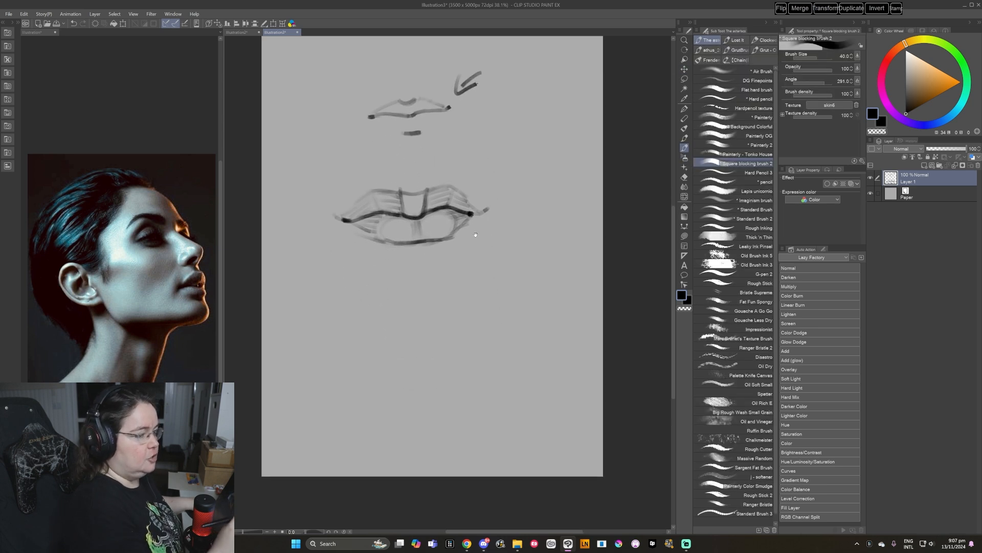
{"action": "mouse_move", "coordinate": [416, 256]}
{"action": "left_mouse_down"}
{"action": "mouse_move", "coordinate": [436, 280]}
{"action": "mouse_move", "coordinate": [422, 282]}
{"action": "left_mouse_up"}
{"action": "mouse_move", "coordinate": [476, 307]}
{"action": "left_mouse_down"}
{"action": "mouse_move", "coordinate": [469, 330]}
{"action": "mouse_move", "coordinate": [492, 314]}
{"action": "mouse_move", "coordinate": [481, 331]}
{"action": "mouse_move", "coordinate": [491, 314]}
{"action": "mouse_move", "coordinate": [470, 304]}
{"action": "mouse_move", "coordinate": [499, 301]}
{"action": "mouse_move", "coordinate": [474, 301]}
{"action": "mouse_move", "coordinate": [465, 329]}
{"action": "mouse_move", "coordinate": [499, 298]}
{"action": "mouse_move", "coordinate": [481, 332]}
{"action": "mouse_move", "coordinate": [496, 310]}
{"action": "mouse_move", "coordinate": [463, 334]}
{"action": "mouse_move", "coordinate": [500, 295]}
{"action": "mouse_move", "coordinate": [471, 336]}
{"action": "left_mouse_up"}
{"action": "mouse_move", "coordinate": [452, 294]}
{"action": "left_mouse_down"}
{"action": "mouse_move", "coordinate": [382, 327]}
{"action": "mouse_move", "coordinate": [442, 298]}
{"action": "mouse_move", "coordinate": [386, 335]}
{"action": "mouse_move", "coordinate": [467, 330]}
{"action": "left_mouse_up"}
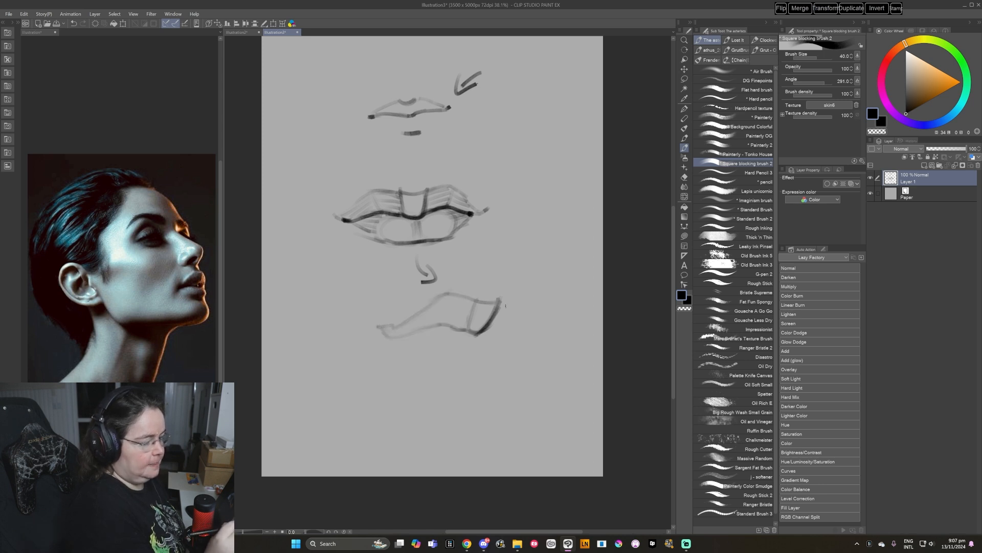
Add the far side of the three-quarter upper lip and draw the lower lip beneath it.
{"action": "mouse_move", "coordinate": [498, 302]}
{"action": "left_mouse_down"}
{"action": "mouse_move", "coordinate": [483, 329]}
{"action": "mouse_move", "coordinate": [504, 314]}
{"action": "mouse_move", "coordinate": [501, 296]}
{"action": "mouse_move", "coordinate": [503, 326]}
{"action": "mouse_move", "coordinate": [505, 319]}
{"action": "mouse_move", "coordinate": [463, 331]}
{"action": "mouse_move", "coordinate": [490, 329]}
{"action": "mouse_move", "coordinate": [495, 312]}
{"action": "mouse_move", "coordinate": [482, 333]}
{"action": "left_mouse_up"}
{"action": "left_click_drag", "start_coordinate": [472, 336], "coordinate": [492, 324]}
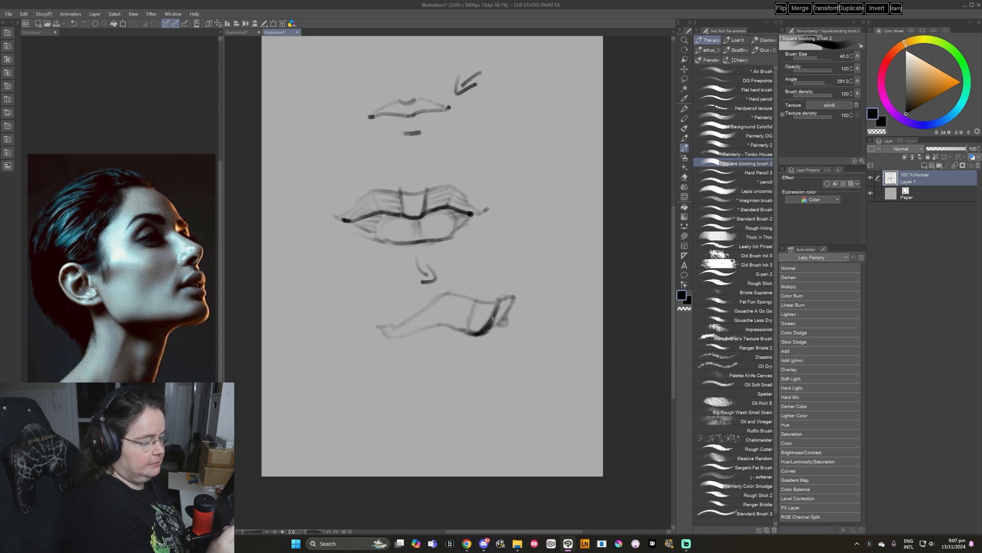
{"action": "mouse_move", "coordinate": [482, 333]}
{"action": "left_mouse_down"}
{"action": "mouse_move", "coordinate": [480, 359]}
{"action": "mouse_move", "coordinate": [497, 325]}
{"action": "mouse_move", "coordinate": [504, 364]}
{"action": "left_mouse_up"}
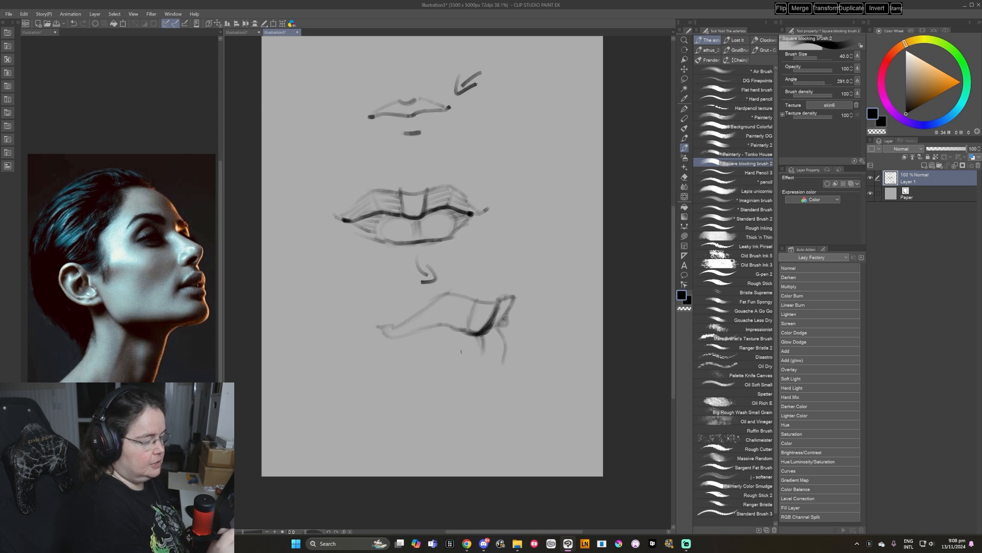
{"action": "mouse_move", "coordinate": [435, 338]}
{"action": "left_mouse_down"}
{"action": "mouse_move", "coordinate": [444, 354]}
{"action": "mouse_move", "coordinate": [492, 368]}
{"action": "mouse_move", "coordinate": [505, 354]}
{"action": "mouse_move", "coordinate": [497, 335]}
{"action": "mouse_move", "coordinate": [500, 367]}
{"action": "left_mouse_up"}
{"action": "mouse_move", "coordinate": [404, 350]}
{"action": "left_mouse_down"}
{"action": "mouse_move", "coordinate": [478, 368]}
{"action": "mouse_move", "coordinate": [501, 358]}
{"action": "mouse_move", "coordinate": [495, 326]}
{"action": "mouse_move", "coordinate": [396, 338]}
{"action": "mouse_move", "coordinate": [500, 321]}
{"action": "mouse_move", "coordinate": [498, 301]}
{"action": "mouse_move", "coordinate": [500, 325]}
{"action": "left_mouse_up"}
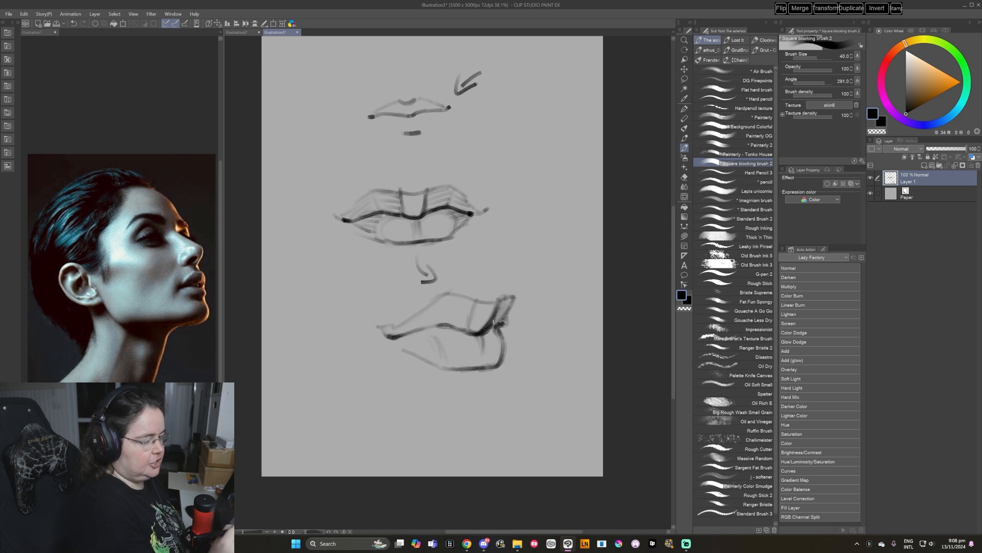
Add contour strokes to the planes of the three-quarter lips and darken the central wedge and lip outlines.
{"action": "mouse_move", "coordinate": [423, 313]}
{"action": "left_mouse_down"}
{"action": "mouse_move", "coordinate": [446, 298]}
{"action": "mouse_move", "coordinate": [445, 310]}
{"action": "mouse_move", "coordinate": [461, 307]}
{"action": "mouse_move", "coordinate": [450, 313]}
{"action": "mouse_move", "coordinate": [464, 330]}
{"action": "left_mouse_up"}
{"action": "left_click_drag", "start_coordinate": [497, 316], "coordinate": [485, 330]}
{"action": "mouse_move", "coordinate": [478, 329]}
{"action": "left_mouse_down"}
{"action": "mouse_move", "coordinate": [467, 332]}
{"action": "mouse_move", "coordinate": [496, 319]}
{"action": "left_mouse_up"}
{"action": "mouse_move", "coordinate": [481, 298]}
{"action": "left_mouse_down"}
{"action": "mouse_move", "coordinate": [469, 306]}
{"action": "mouse_move", "coordinate": [493, 320]}
{"action": "mouse_move", "coordinate": [469, 336]}
{"action": "mouse_move", "coordinate": [502, 358]}
{"action": "mouse_move", "coordinate": [460, 370]}
{"action": "mouse_move", "coordinate": [472, 370]}
{"action": "mouse_move", "coordinate": [430, 367]}
{"action": "left_mouse_up"}
{"action": "left_click_drag", "start_coordinate": [500, 372], "coordinate": [471, 237]}
{"action": "left_click_drag", "start_coordinate": [464, 284], "coordinate": [471, 327]}
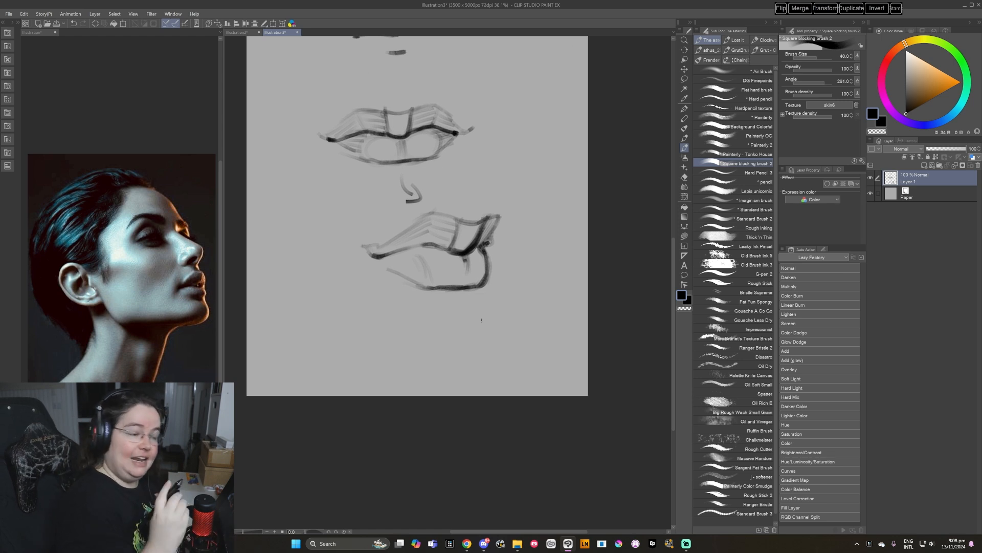
{"action": "left_click_drag", "start_coordinate": [392, 268], "coordinate": [428, 282]}
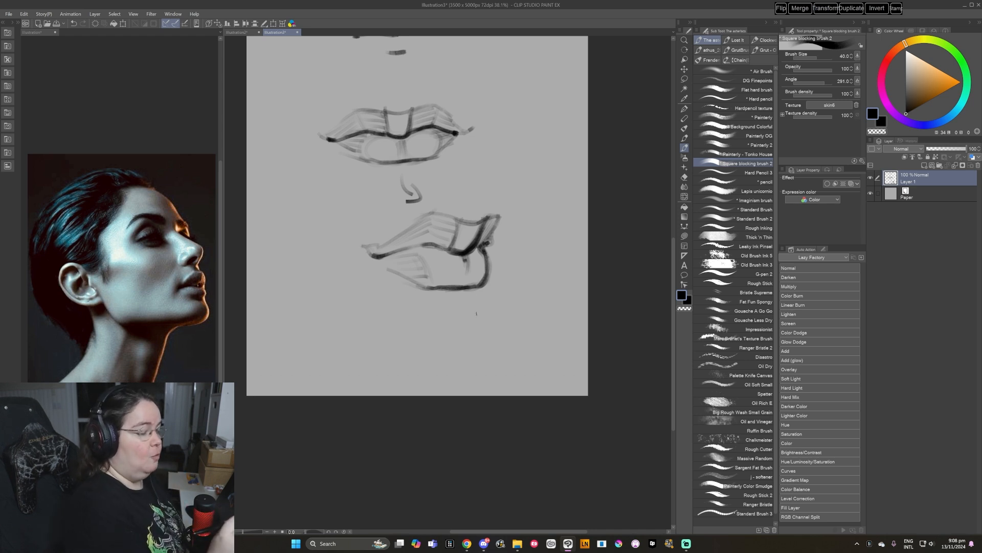
Sketch a smaller, more side-on pair of lips near the canvas bottom, with a rounded form above the upper lip.
{"action": "mouse_move", "coordinate": [431, 339]}
{"action": "left_mouse_down"}
{"action": "mouse_move", "coordinate": [456, 341]}
{"action": "mouse_move", "coordinate": [495, 310]}
{"action": "left_mouse_up"}
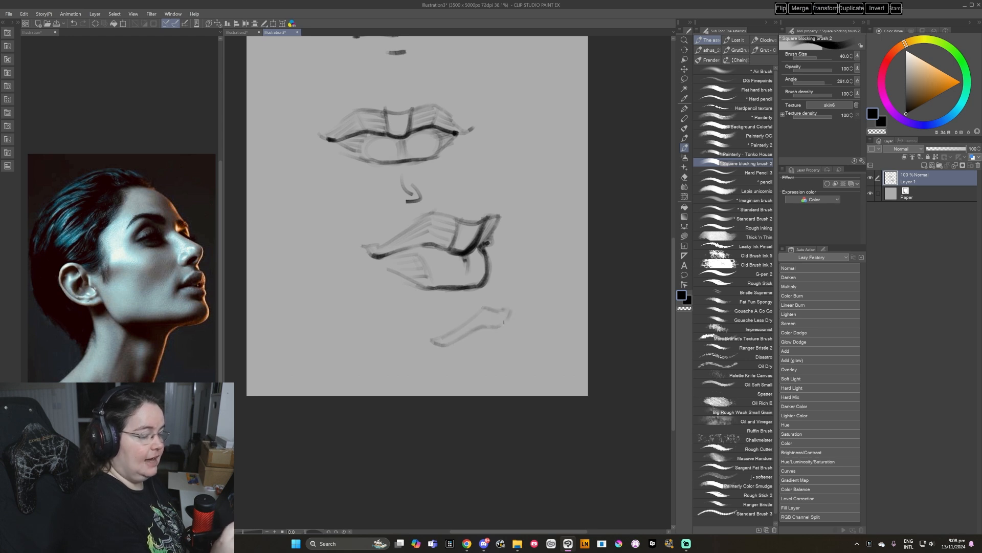
{"action": "mouse_move", "coordinate": [515, 306]}
{"action": "left_mouse_down"}
{"action": "mouse_move", "coordinate": [502, 339]}
{"action": "mouse_move", "coordinate": [496, 329]}
{"action": "mouse_move", "coordinate": [509, 327]}
{"action": "mouse_move", "coordinate": [500, 336]}
{"action": "mouse_move", "coordinate": [487, 328]}
{"action": "mouse_move", "coordinate": [494, 308]}
{"action": "mouse_move", "coordinate": [488, 325]}
{"action": "mouse_move", "coordinate": [505, 332]}
{"action": "mouse_move", "coordinate": [463, 342]}
{"action": "mouse_move", "coordinate": [505, 341]}
{"action": "mouse_move", "coordinate": [496, 329]}
{"action": "mouse_move", "coordinate": [502, 336]}
{"action": "mouse_move", "coordinate": [515, 320]}
{"action": "mouse_move", "coordinate": [502, 312]}
{"action": "mouse_move", "coordinate": [510, 308]}
{"action": "mouse_move", "coordinate": [478, 309]}
{"action": "mouse_move", "coordinate": [433, 340]}
{"action": "mouse_move", "coordinate": [485, 325]}
{"action": "mouse_move", "coordinate": [481, 338]}
{"action": "mouse_move", "coordinate": [504, 339]}
{"action": "mouse_move", "coordinate": [490, 351]}
{"action": "mouse_move", "coordinate": [511, 350]}
{"action": "mouse_move", "coordinate": [509, 358]}
{"action": "mouse_move", "coordinate": [458, 367]}
{"action": "mouse_move", "coordinate": [505, 366]}
{"action": "mouse_move", "coordinate": [473, 367]}
{"action": "mouse_move", "coordinate": [493, 367]}
{"action": "mouse_move", "coordinate": [512, 347]}
{"action": "mouse_move", "coordinate": [498, 367]}
{"action": "mouse_move", "coordinate": [458, 363]}
{"action": "mouse_move", "coordinate": [438, 348]}
{"action": "mouse_move", "coordinate": [495, 326]}
{"action": "mouse_move", "coordinate": [500, 364]}
{"action": "left_mouse_up"}
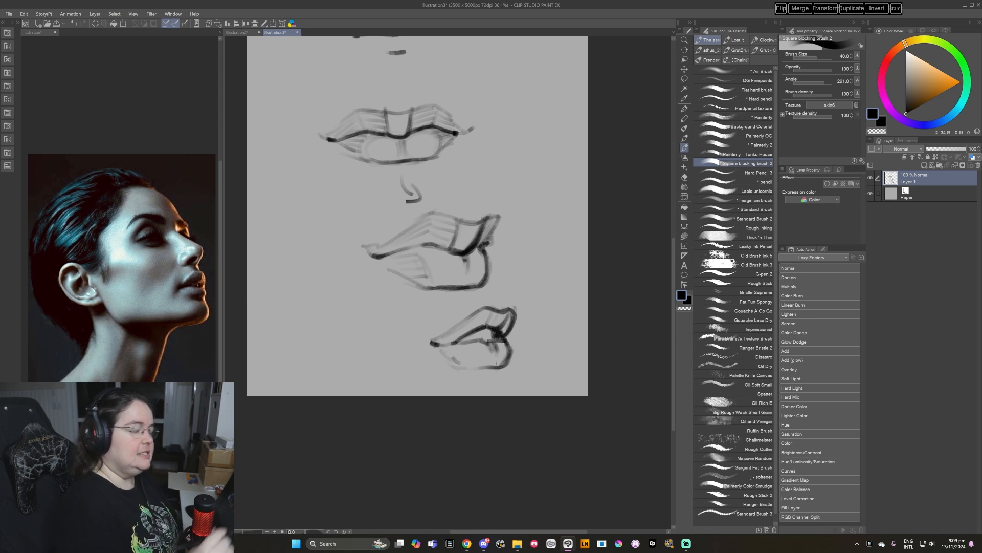
{"action": "left_click_drag", "start_coordinate": [511, 307], "coordinate": [502, 297]}
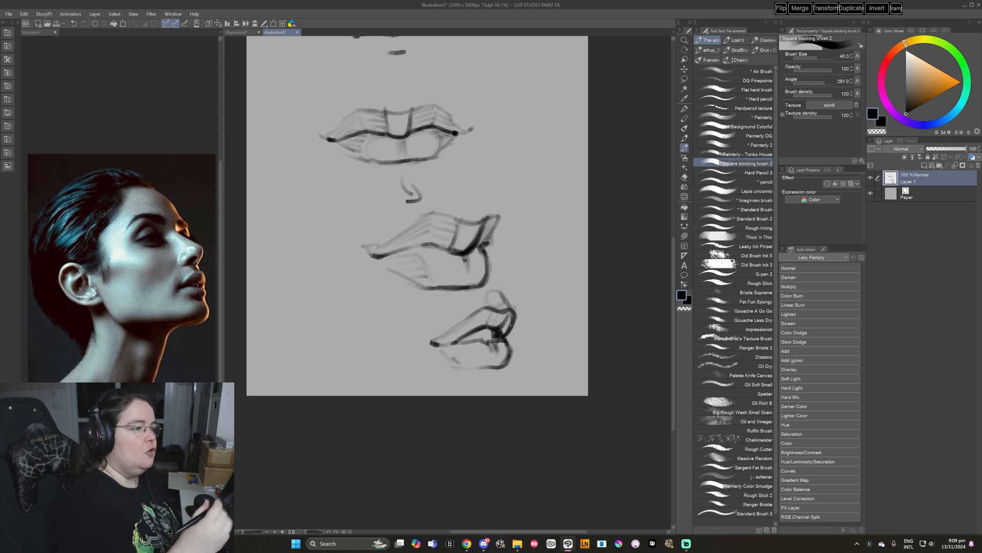
Circle the simplified mouth, label it 2D and the larger one 3D, and link the successive lip sketches with arrows.
{"action": "left_click_drag", "start_coordinate": [471, 205], "coordinate": [484, 309]}
{"action": "mouse_move", "coordinate": [451, 107]}
{"action": "left_mouse_down"}
{"action": "mouse_move", "coordinate": [352, 142]}
{"action": "mouse_move", "coordinate": [409, 99]}
{"action": "mouse_move", "coordinate": [354, 127]}
{"action": "left_mouse_up"}
{"action": "mouse_move", "coordinate": [479, 125]}
{"action": "left_mouse_down"}
{"action": "mouse_move", "coordinate": [481, 141]}
{"action": "mouse_move", "coordinate": [496, 138]}
{"action": "left_mouse_up"}
{"action": "mouse_move", "coordinate": [502, 121]}
{"action": "left_mouse_down"}
{"action": "mouse_move", "coordinate": [509, 199]}
{"action": "mouse_move", "coordinate": [526, 230]}
{"action": "mouse_move", "coordinate": [535, 222]}
{"action": "mouse_move", "coordinate": [511, 237]}
{"action": "mouse_move", "coordinate": [557, 232]}
{"action": "left_mouse_up"}
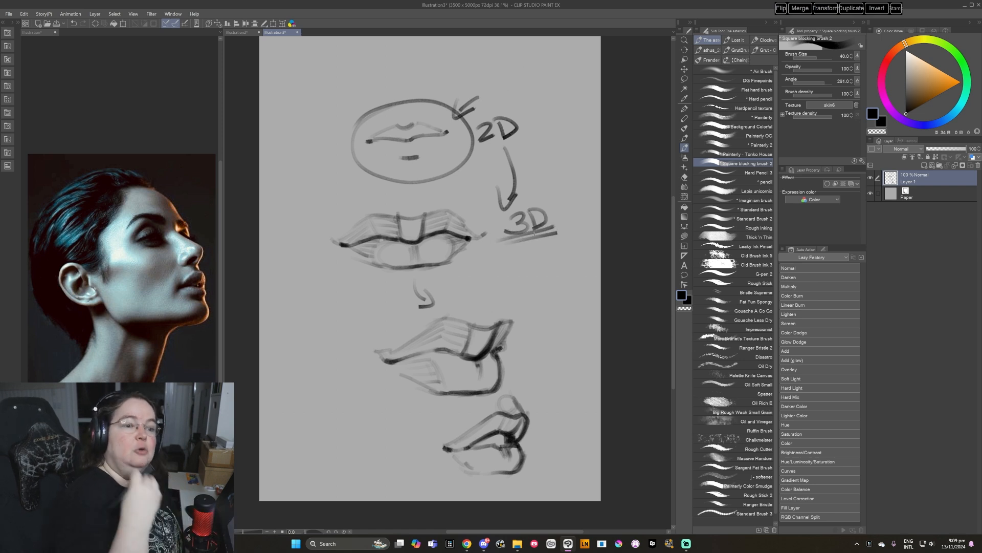
{"action": "left_click_drag", "start_coordinate": [527, 271], "coordinate": [551, 412]}
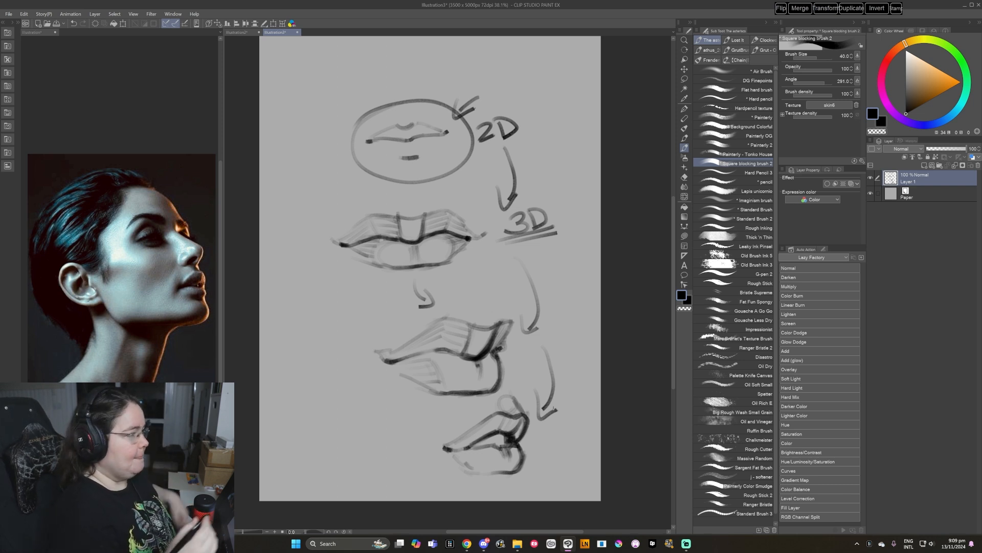
Close the lip sketch canvas and return to the portrait.
{"action": "left_click", "coordinate": [297, 32]}
{"action": "left_click", "coordinate": [505, 194]}
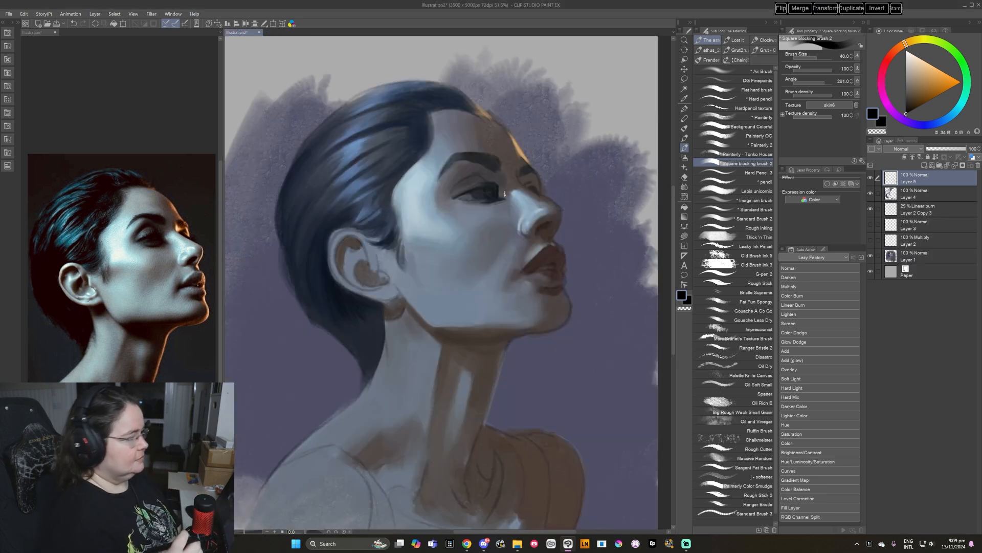
Extend the sampled orange rim light around the far brow and eye socket with Square blocking brush 2 at size 25.
{"action": "left_click", "coordinate": [518, 147], "text": "alt"}
{"action": "left_click", "coordinate": [519, 148], "text": "alt"}
{"action": "left_click_drag", "start_coordinate": [521, 295], "coordinate": [469, 295]}
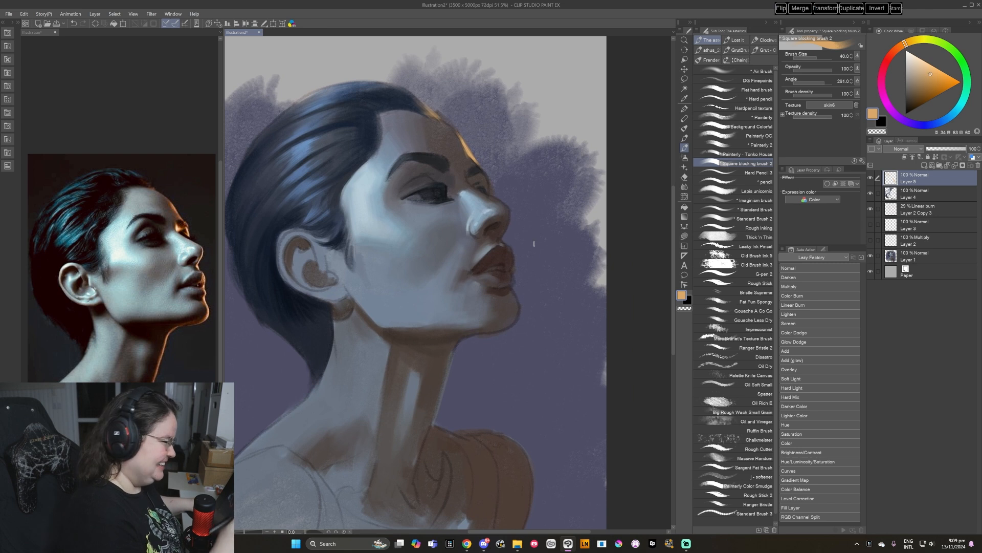
{"action": "key", "text": "bracketleft"}
{"action": "key", "text": "bracketleft"}
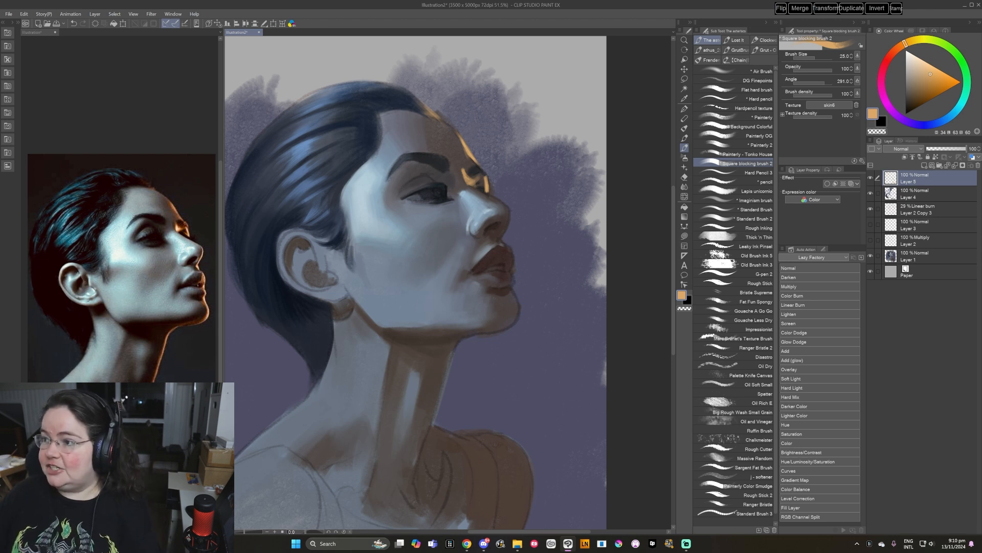
Switch to Chrome, examine the character painting comparison around 6:54 in the YouTube video on art fundamentals and values, and close the browser.
{"action": "key", "text": "alt+Tab"}
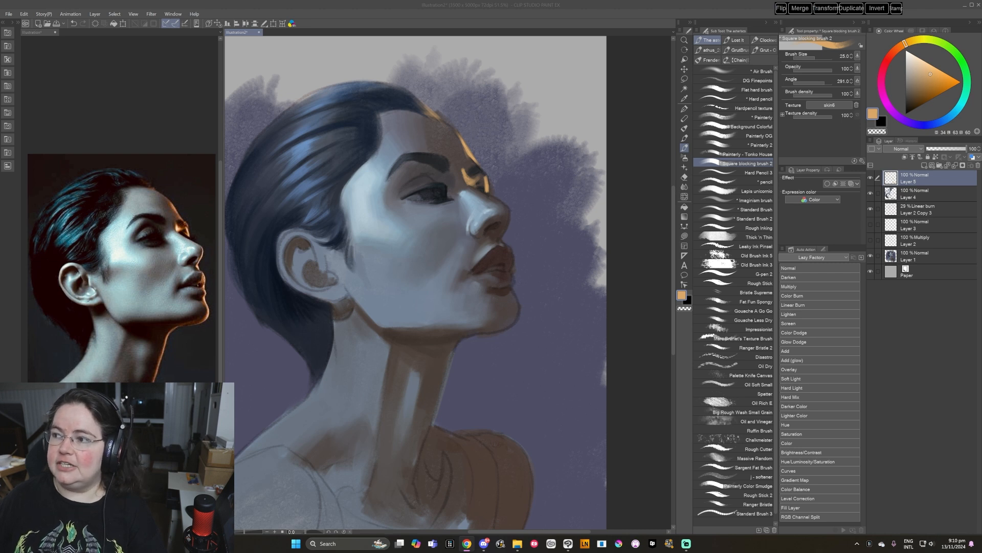
{"action": "left_click_drag", "start_coordinate": [981, 409], "coordinate": [389, 0]}
{"action": "left_click", "coordinate": [308, 24]}
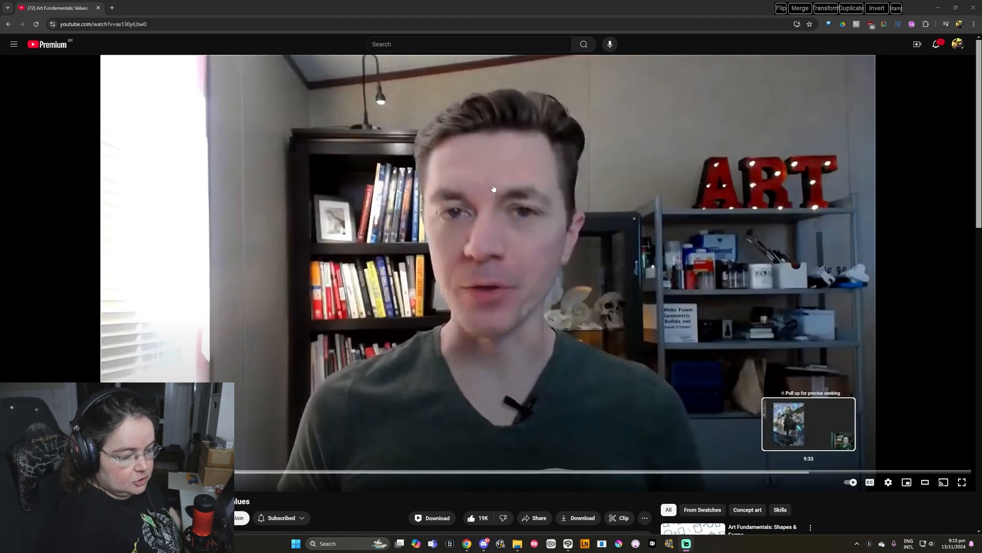
{"action": "left_click", "coordinate": [861, 473]}
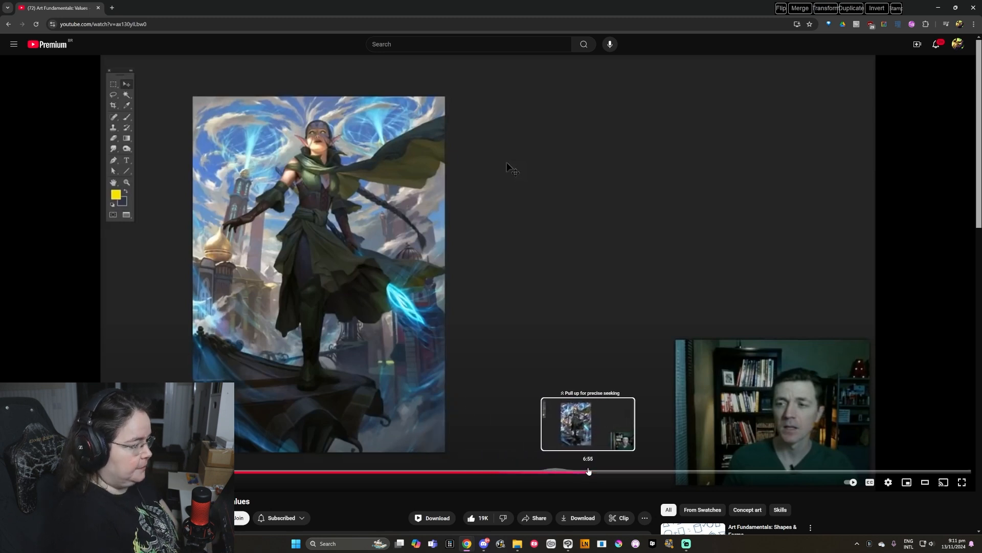
{"action": "left_click", "coordinate": [588, 472]}
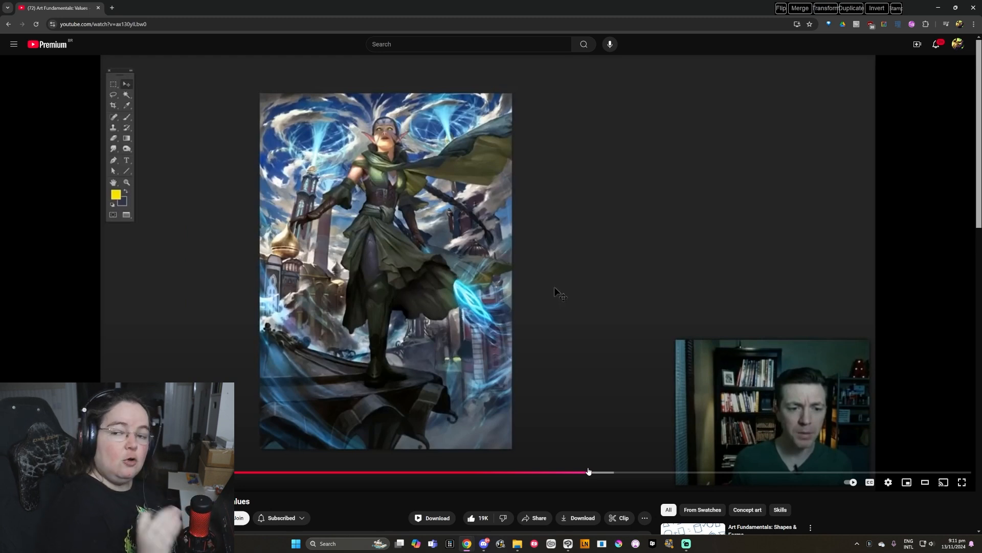
{"action": "left_click_drag", "start_coordinate": [588, 471], "coordinate": [845, 472]}
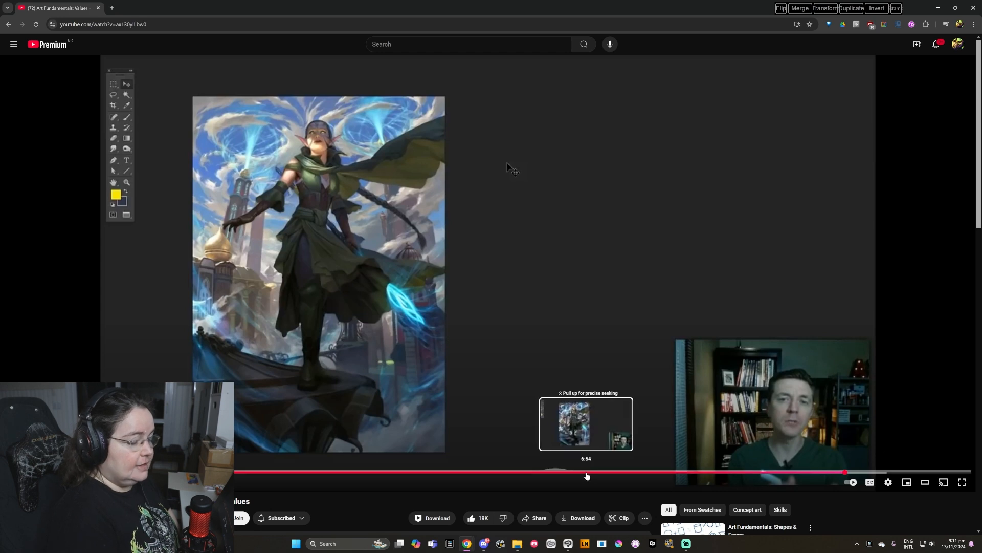
{"action": "left_click", "coordinate": [587, 475]}
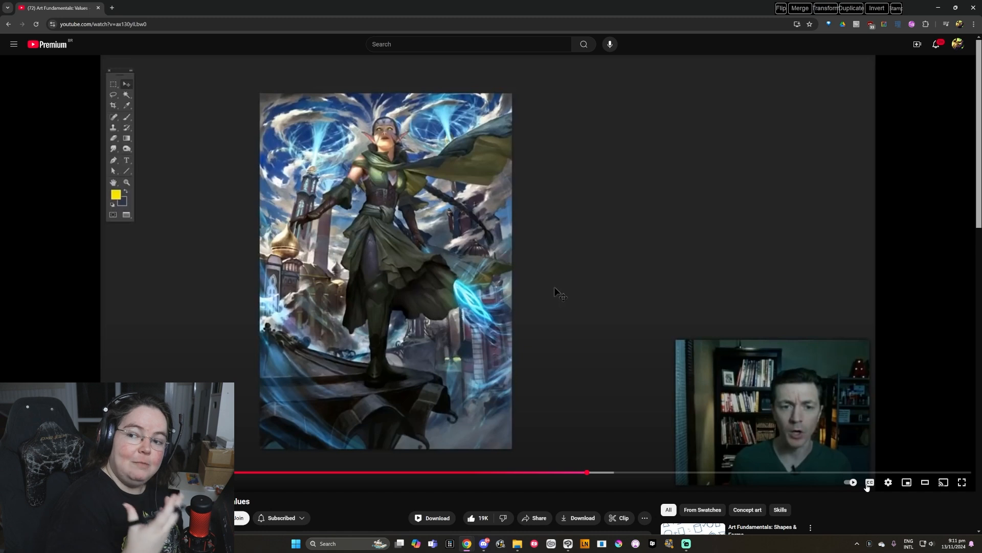
{"action": "left_click", "coordinate": [974, 8]}
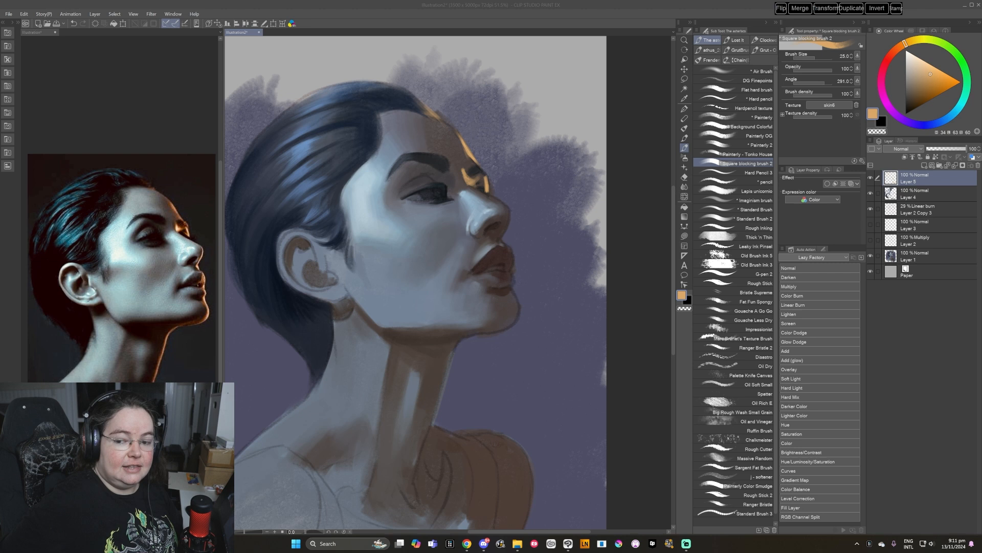
Open the Spirit Blossom Yone splash art as a separate canvas, choose the pencil brush and add a new layer.
{"action": "left_click_drag", "start_coordinate": [387, 243], "coordinate": [376, 242]}
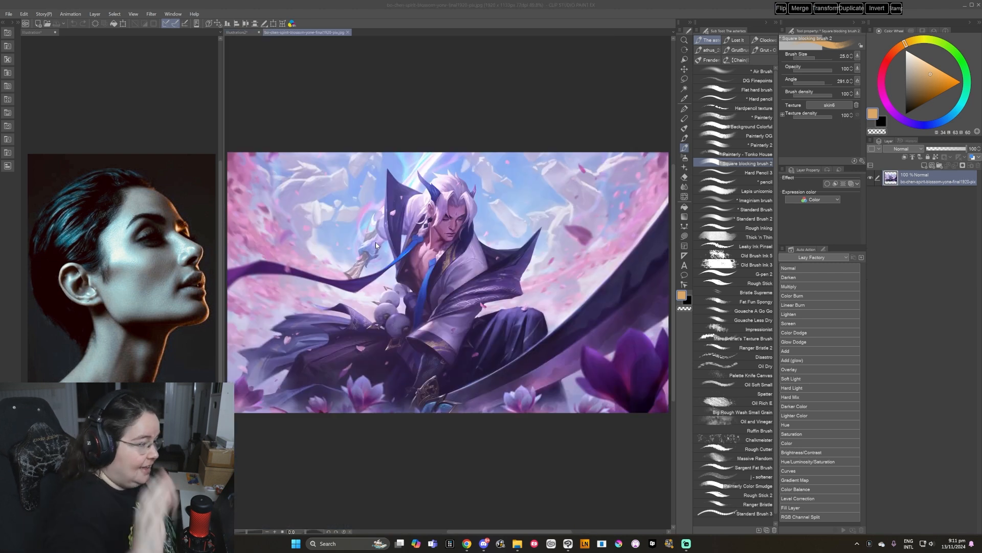
{"action": "left_click", "coordinate": [744, 181]}
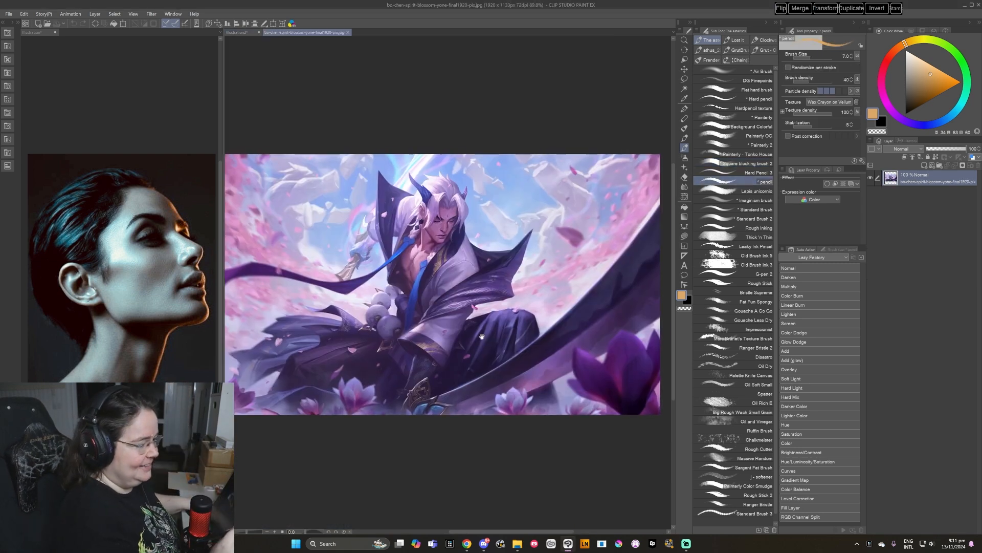
{"action": "key", "text": "ctrl+space"}
{"action": "left_click_drag", "start_coordinate": [480, 352], "coordinate": [522, 353]}
{"action": "left_click_drag", "start_coordinate": [477, 404], "coordinate": [481, 422]}
{"action": "left_click", "coordinate": [924, 165]}
Circle the character's head with an orange pencil stroke at brush size 12.
{"action": "left_click", "coordinate": [893, 52]}
{"action": "left_click", "coordinate": [929, 78]}
{"action": "left_click_drag", "start_coordinate": [493, 304], "coordinate": [496, 308]}
{"action": "key", "text": "bracketright"}
{"action": "key", "text": "bracketright"}
{"action": "key", "text": "bracketright"}
{"action": "mouse_move", "coordinate": [440, 109]}
{"action": "left_mouse_down"}
{"action": "mouse_move", "coordinate": [380, 192]}
{"action": "mouse_move", "coordinate": [478, 181]}
{"action": "mouse_move", "coordinate": [394, 127]}
{"action": "left_mouse_up"}
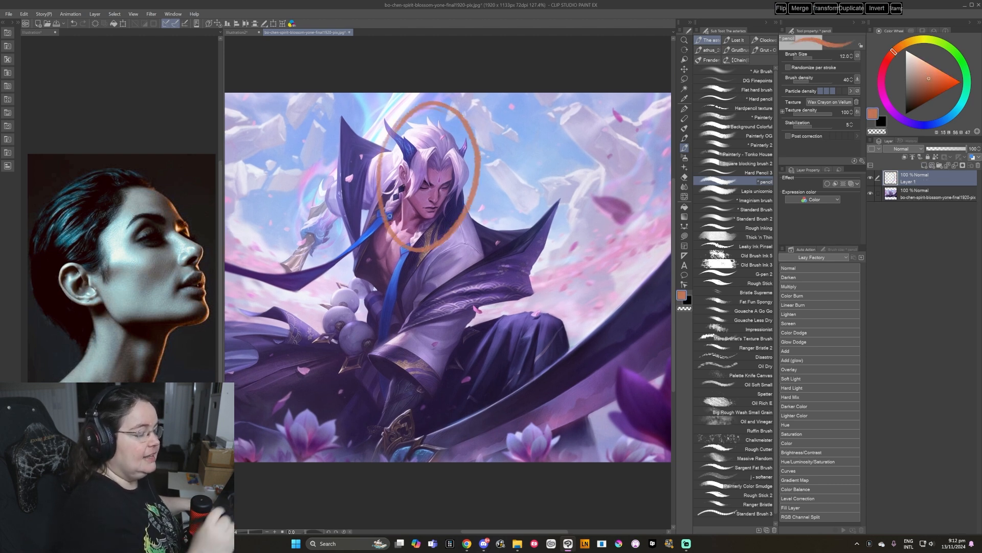
Sample the light hair, dark horn and skin colours, and paint them as circled swatches beside the head.
{"action": "left_click", "coordinate": [413, 132], "text": "alt"}
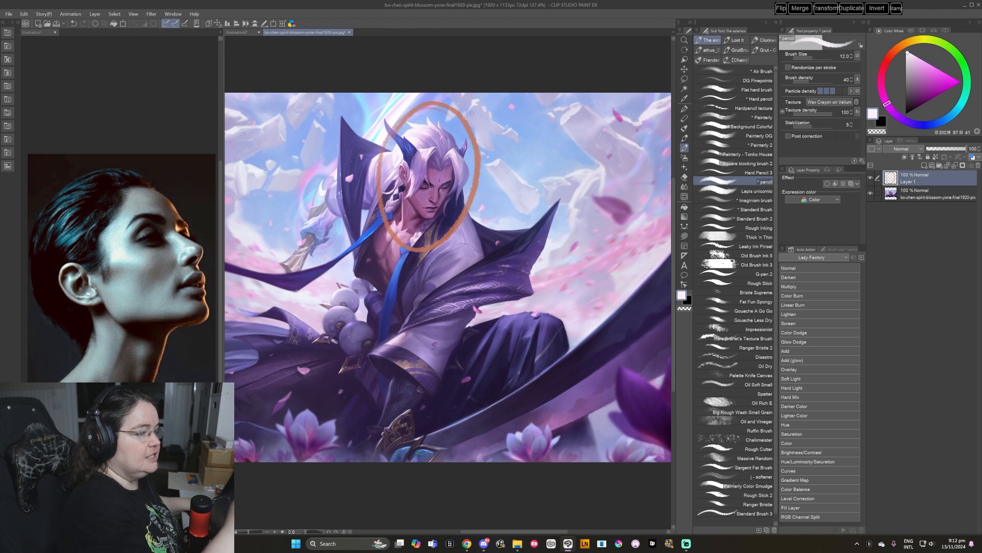
{"action": "left_click", "coordinate": [409, 160], "text": "alt"}
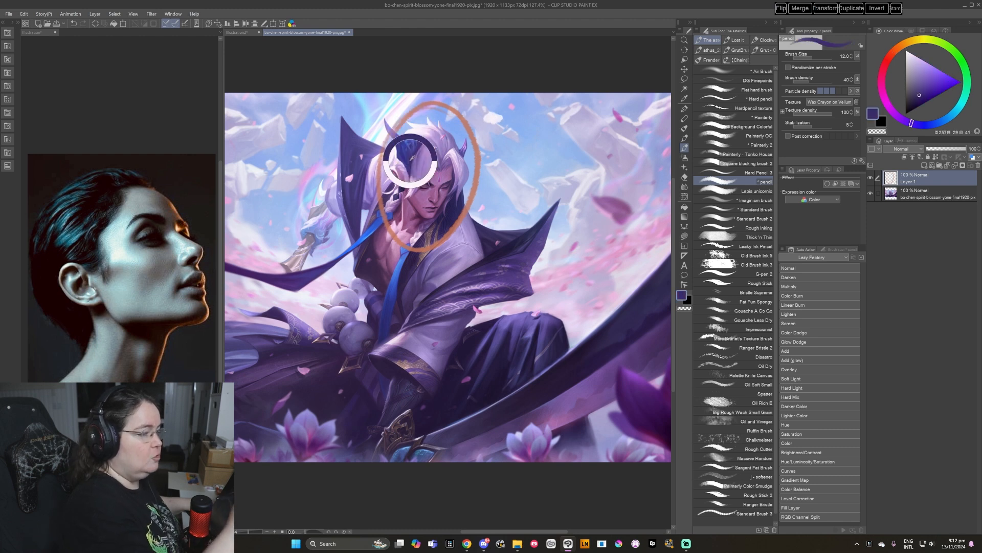
{"action": "mouse_move", "coordinate": [498, 125]}
{"action": "left_mouse_down"}
{"action": "mouse_move", "coordinate": [509, 121]}
{"action": "mouse_move", "coordinate": [495, 127]}
{"action": "mouse_move", "coordinate": [521, 135]}
{"action": "mouse_move", "coordinate": [493, 132]}
{"action": "mouse_move", "coordinate": [512, 102]}
{"action": "mouse_move", "coordinate": [478, 117]}
{"action": "left_mouse_up"}
{"action": "left_click", "coordinate": [433, 174], "text": "alt"}
{"action": "left_click", "coordinate": [447, 198], "text": "alt"}
{"action": "left_click", "coordinate": [440, 171], "text": "alt"}
{"action": "left_click", "coordinate": [430, 149], "text": "alt"}
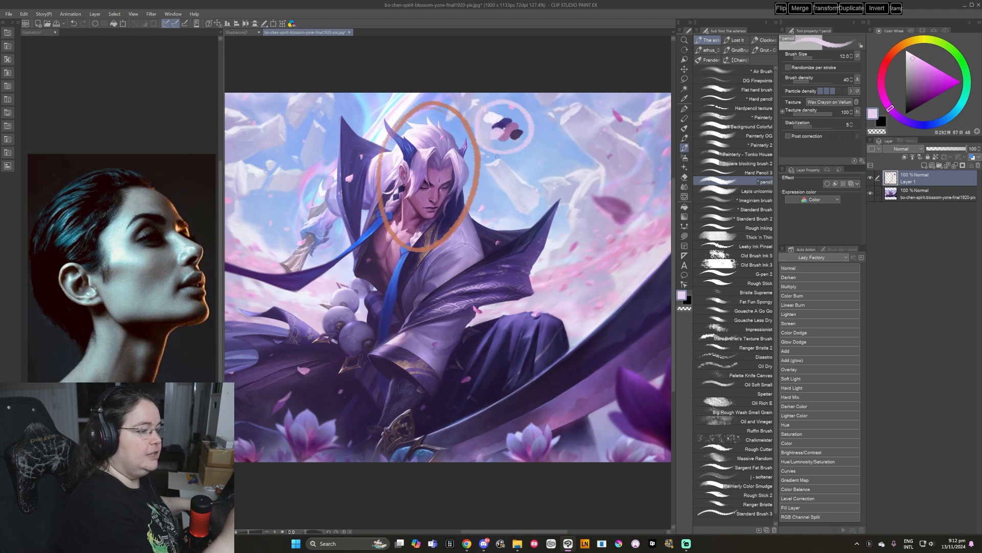
Mark the raised arm's ornament in reddish brown, circle the waist beads, and draw an arrow from them up to the face.
{"action": "mouse_move", "coordinate": [459, 319]}
{"action": "left_mouse_down"}
{"action": "mouse_move", "coordinate": [479, 293]}
{"action": "mouse_move", "coordinate": [494, 298]}
{"action": "left_mouse_up"}
{"action": "left_click", "coordinate": [892, 54]}
{"action": "left_click", "coordinate": [923, 86]}
{"action": "mouse_move", "coordinate": [361, 205]}
{"action": "left_mouse_down"}
{"action": "mouse_move", "coordinate": [348, 253]}
{"action": "mouse_move", "coordinate": [365, 224]}
{"action": "mouse_move", "coordinate": [361, 276]}
{"action": "mouse_move", "coordinate": [411, 266]}
{"action": "mouse_move", "coordinate": [374, 246]}
{"action": "left_mouse_up"}
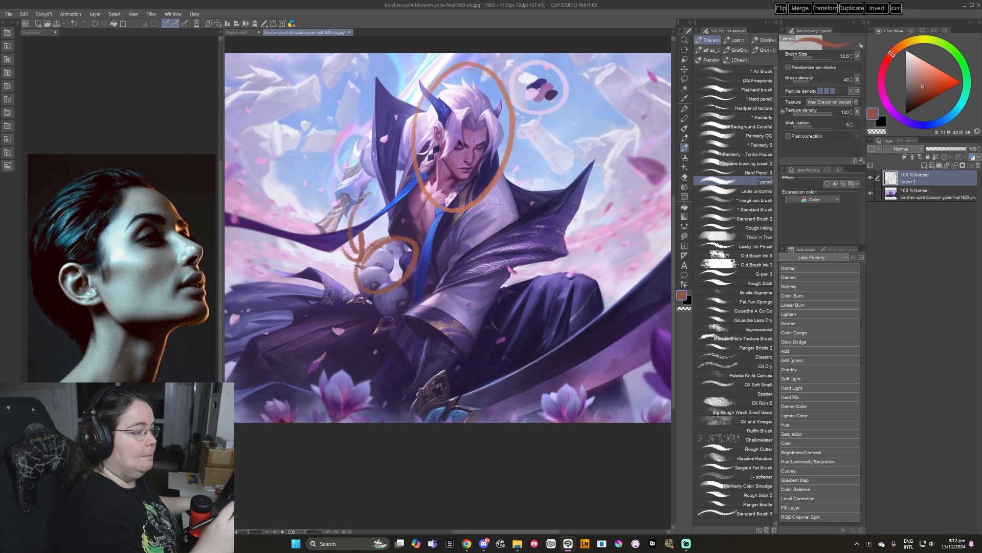
{"action": "key", "text": "ctrl+z"}
{"action": "mouse_move", "coordinate": [387, 232]}
{"action": "left_mouse_down"}
{"action": "mouse_move", "coordinate": [350, 287]}
{"action": "mouse_move", "coordinate": [412, 237]}
{"action": "mouse_move", "coordinate": [365, 239]}
{"action": "left_mouse_up"}
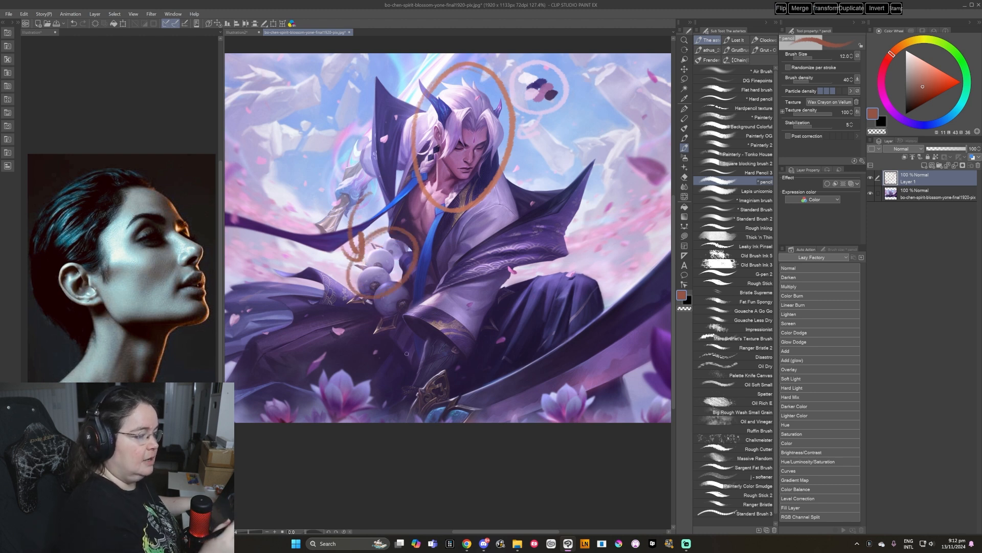
{"action": "key", "text": "ctrl+z"}
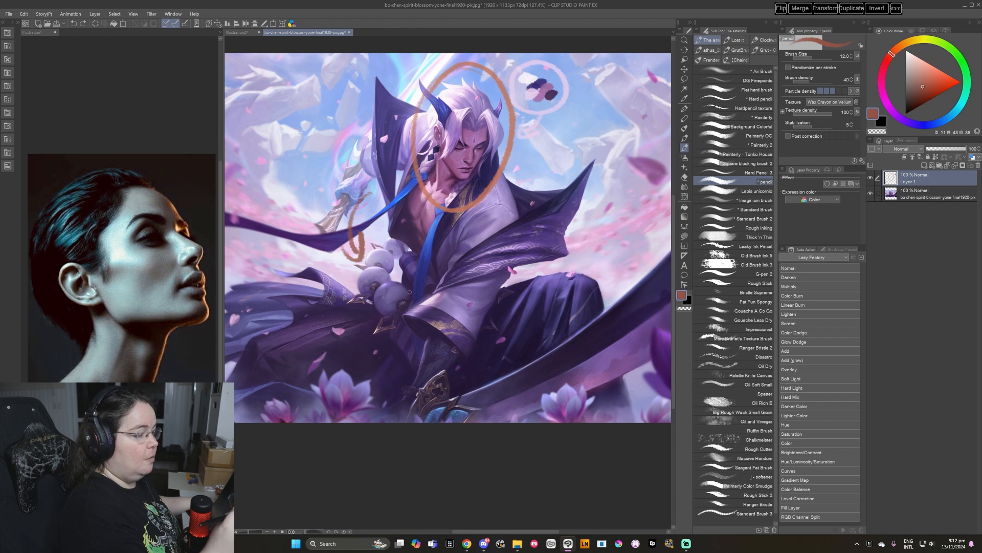
{"action": "mouse_move", "coordinate": [404, 249]}
{"action": "left_mouse_down"}
{"action": "mouse_move", "coordinate": [435, 303]}
{"action": "mouse_move", "coordinate": [406, 250]}
{"action": "mouse_move", "coordinate": [415, 223]}
{"action": "mouse_move", "coordinate": [483, 170]}
{"action": "mouse_move", "coordinate": [492, 175]}
{"action": "left_mouse_up"}
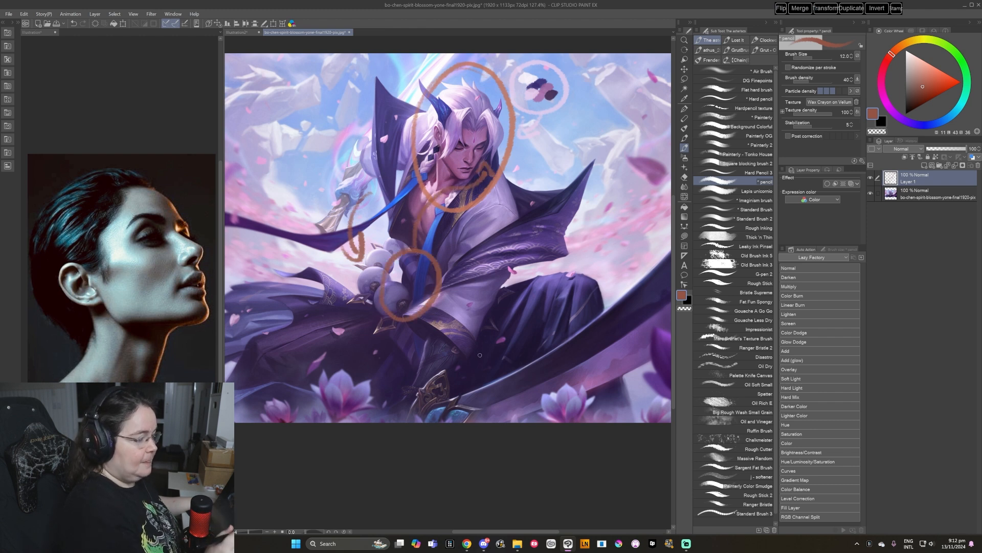
Hide Layer 1 and, on a new layer, draw pinkish-red focal circles around the head, the sword hilt and the sleeve.
{"action": "scroll", "coordinate": [488, 348], "scroll_direction": "down", "scroll_amount": 3}
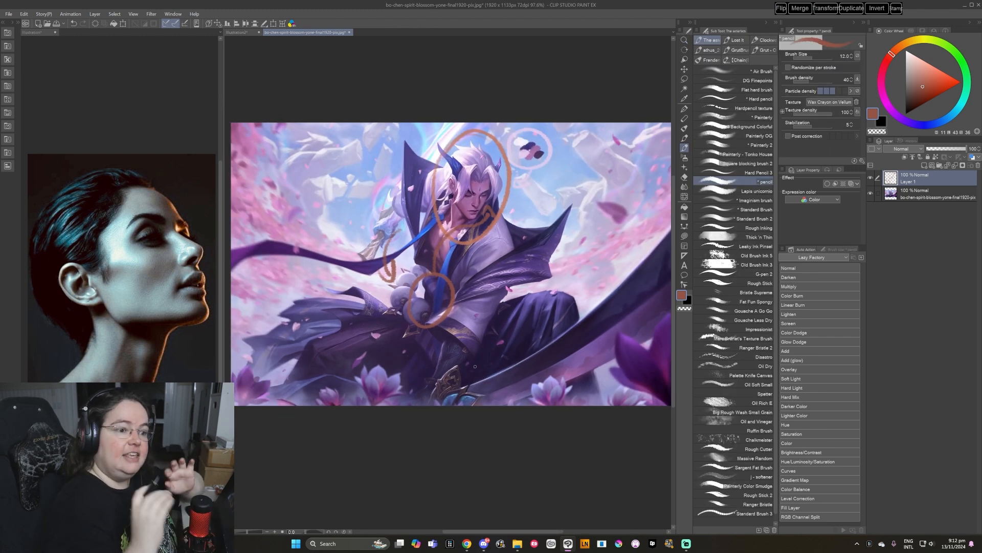
{"action": "left_click", "coordinate": [872, 178]}
{"action": "left_click", "coordinate": [926, 165]}
{"action": "left_click", "coordinate": [884, 67]}
{"action": "left_click", "coordinate": [929, 78]}
{"action": "mouse_move", "coordinate": [436, 152]}
{"action": "left_mouse_down"}
{"action": "mouse_move", "coordinate": [429, 177]}
{"action": "mouse_move", "coordinate": [517, 153]}
{"action": "mouse_move", "coordinate": [407, 154]}
{"action": "mouse_move", "coordinate": [463, 253]}
{"action": "mouse_move", "coordinate": [512, 123]}
{"action": "left_mouse_up"}
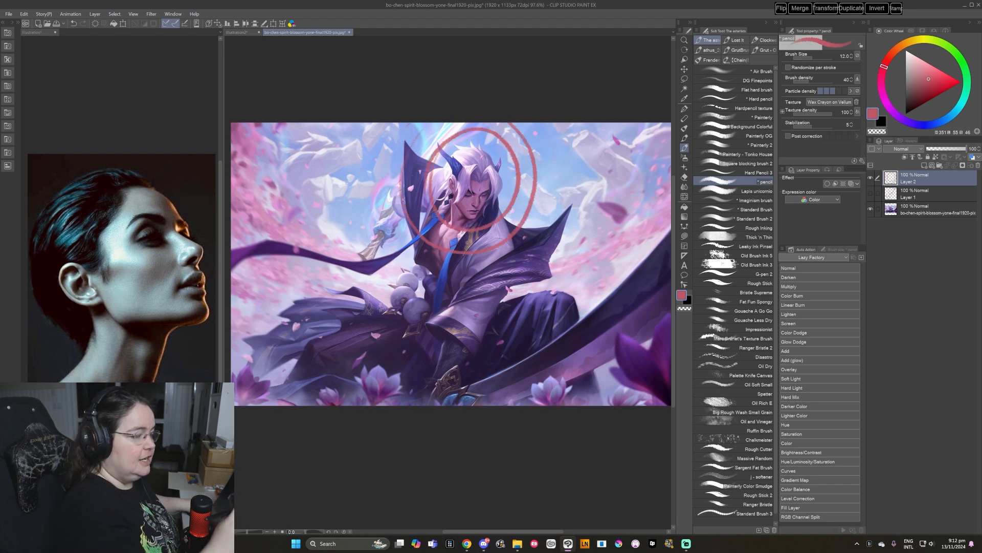
{"action": "mouse_move", "coordinate": [461, 345]}
{"action": "left_mouse_down"}
{"action": "mouse_move", "coordinate": [422, 404]}
{"action": "mouse_move", "coordinate": [460, 342]}
{"action": "mouse_move", "coordinate": [422, 381]}
{"action": "left_mouse_up"}
{"action": "mouse_move", "coordinate": [468, 277]}
{"action": "left_mouse_down"}
{"action": "mouse_move", "coordinate": [509, 299]}
{"action": "mouse_move", "coordinate": [471, 264]}
{"action": "left_mouse_up"}
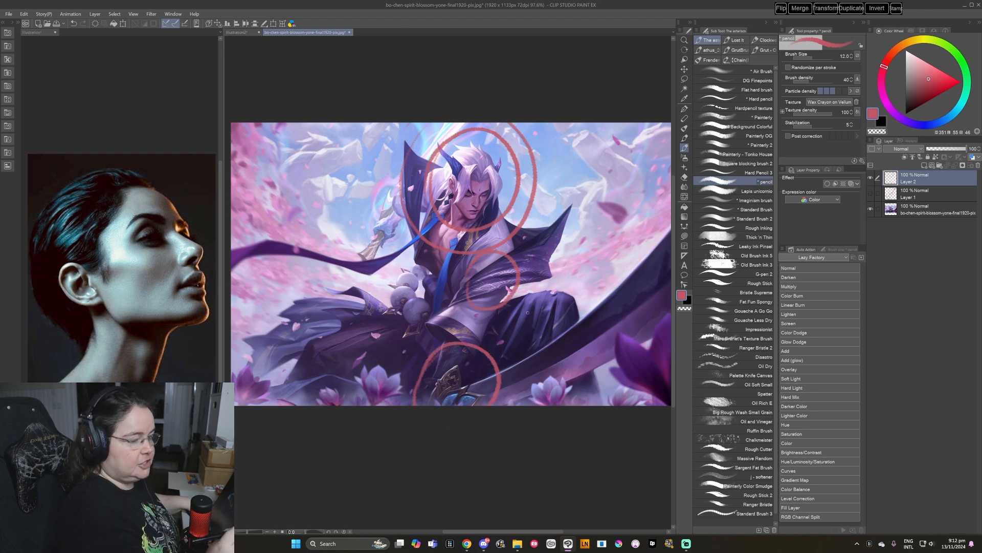
Draw directional strokes with an arrow along the patterned sleeve fold beside the middle focal circle.
{"action": "key", "text": "/"}
{"action": "left_click", "coordinate": [532, 309]}
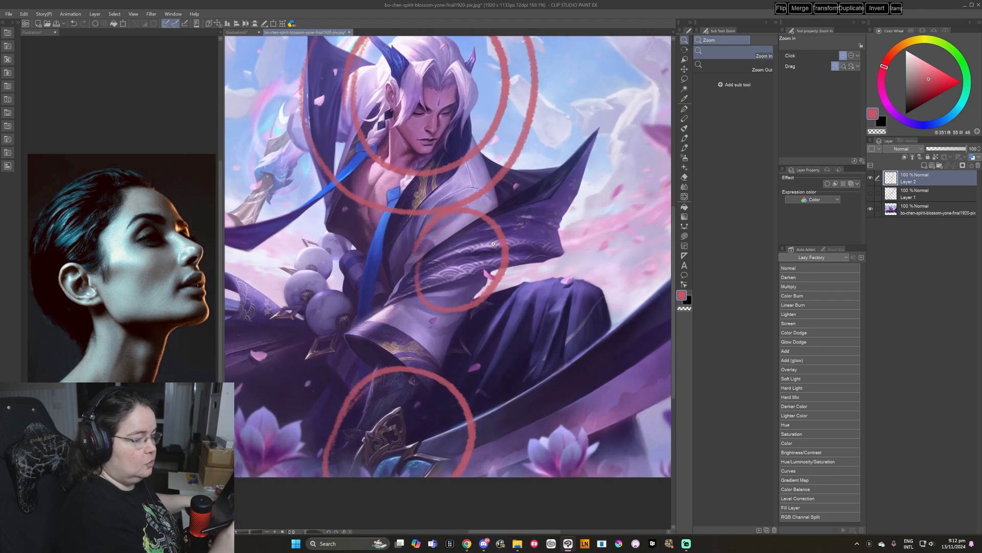
{"action": "key", "text": "p"}
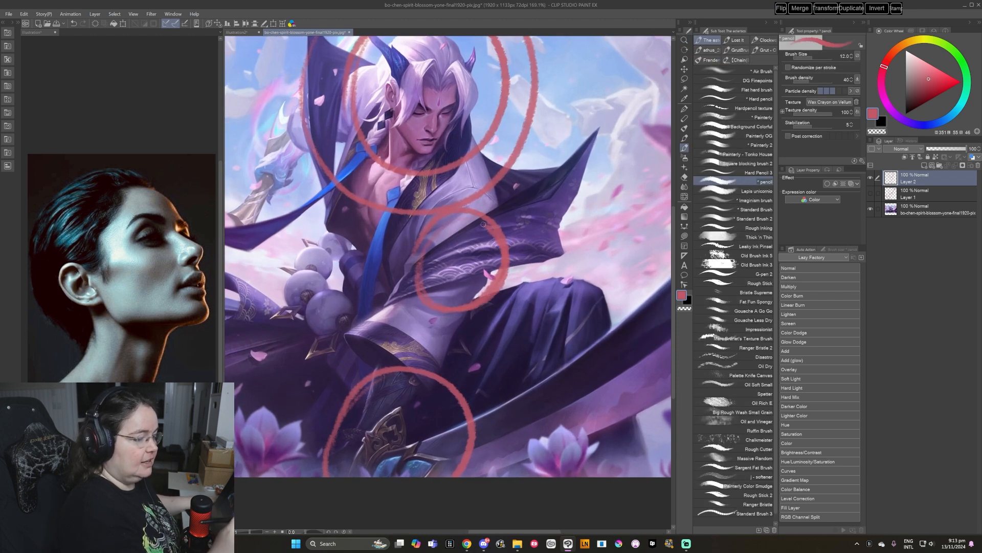
{"action": "left_click_drag", "start_coordinate": [538, 226], "coordinate": [532, 241]}
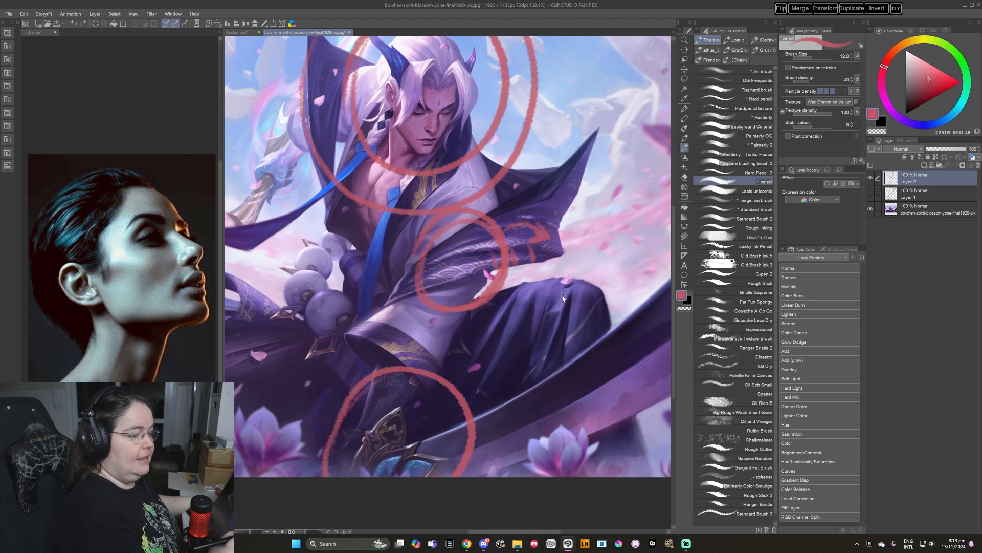
Draw two wider contour bands surrounding all the focal circles, flowing down both sides of the character.
{"action": "scroll", "coordinate": [558, 304], "scroll_direction": "down", "scroll_amount": 5}
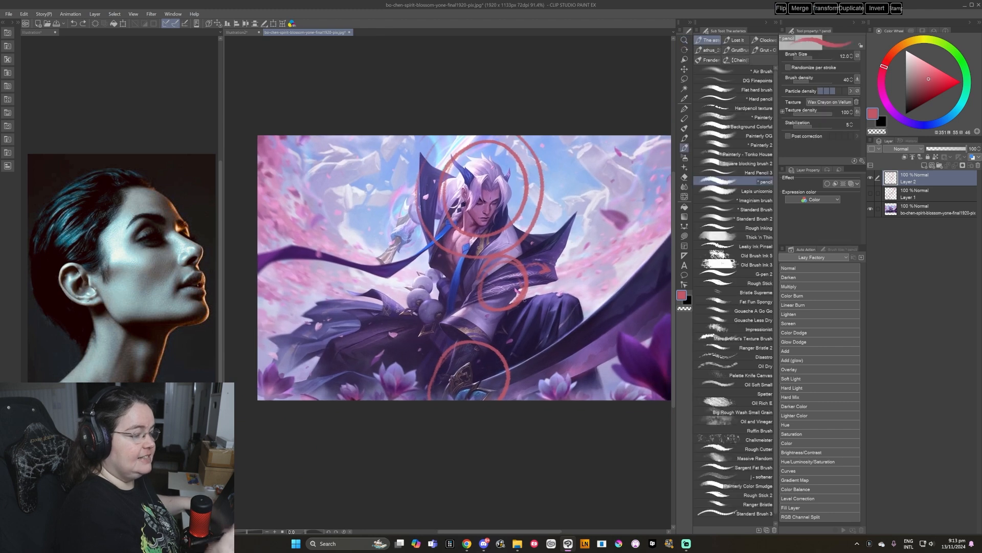
{"action": "mouse_move", "coordinate": [403, 162]}
{"action": "left_mouse_down"}
{"action": "mouse_move", "coordinate": [385, 230]}
{"action": "mouse_move", "coordinate": [421, 264]}
{"action": "mouse_move", "coordinate": [441, 319]}
{"action": "mouse_move", "coordinate": [405, 394]}
{"action": "left_mouse_up"}
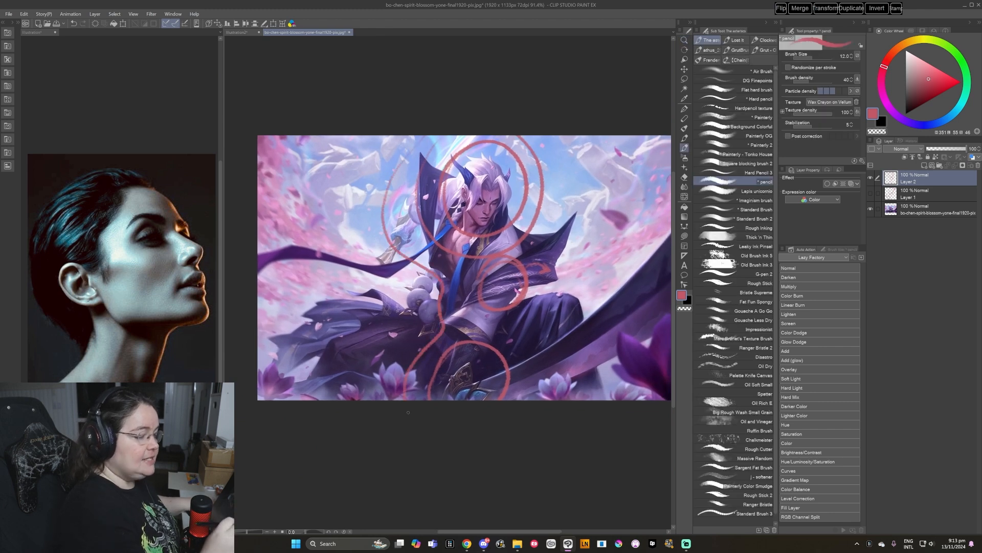
{"action": "mouse_move", "coordinate": [515, 410]}
{"action": "left_mouse_down"}
{"action": "mouse_move", "coordinate": [518, 337]}
{"action": "mouse_move", "coordinate": [550, 276]}
{"action": "mouse_move", "coordinate": [560, 213]}
{"action": "mouse_move", "coordinate": [555, 136]}
{"action": "left_mouse_up"}
{"action": "mouse_move", "coordinate": [435, 136]}
{"action": "left_mouse_down"}
{"action": "mouse_move", "coordinate": [381, 189]}
{"action": "mouse_move", "coordinate": [380, 244]}
{"action": "left_mouse_up"}
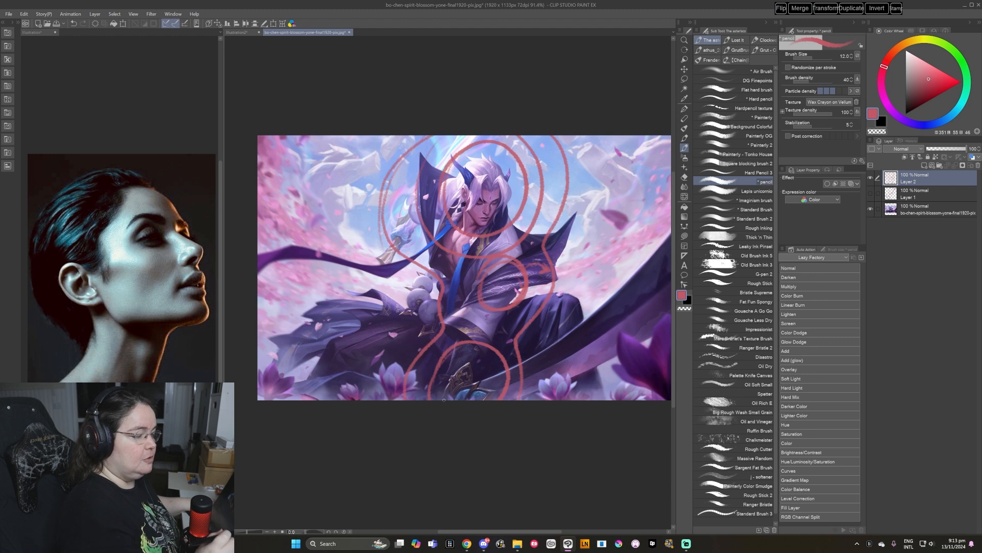
{"action": "mouse_move", "coordinate": [360, 224]}
{"action": "left_mouse_down"}
{"action": "mouse_move", "coordinate": [406, 297]}
{"action": "mouse_move", "coordinate": [368, 380]}
{"action": "left_mouse_up"}
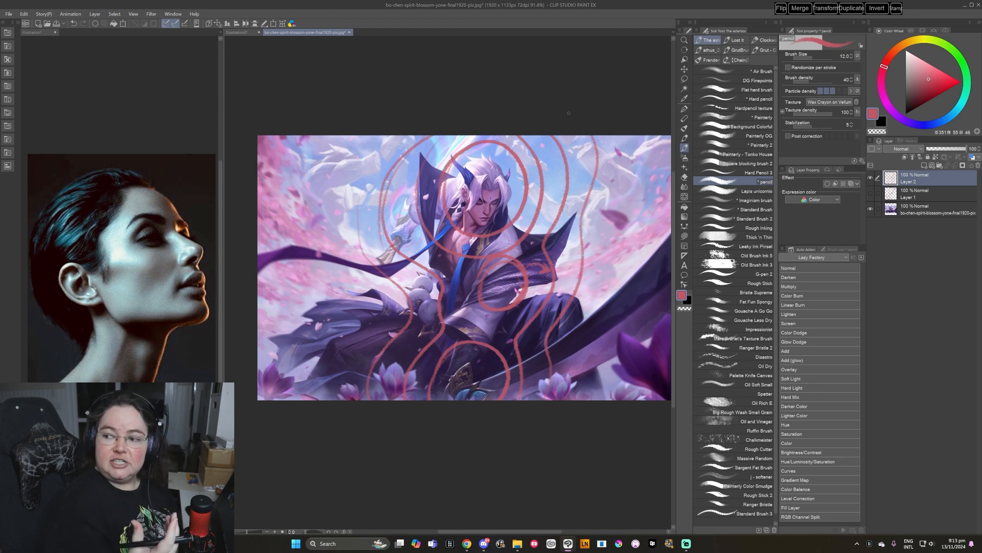
Close the annotated splash art, return to the portrait and select Square blocking brush 2.
{"action": "left_click", "coordinate": [349, 32]}
{"action": "left_click", "coordinate": [527, 197]}
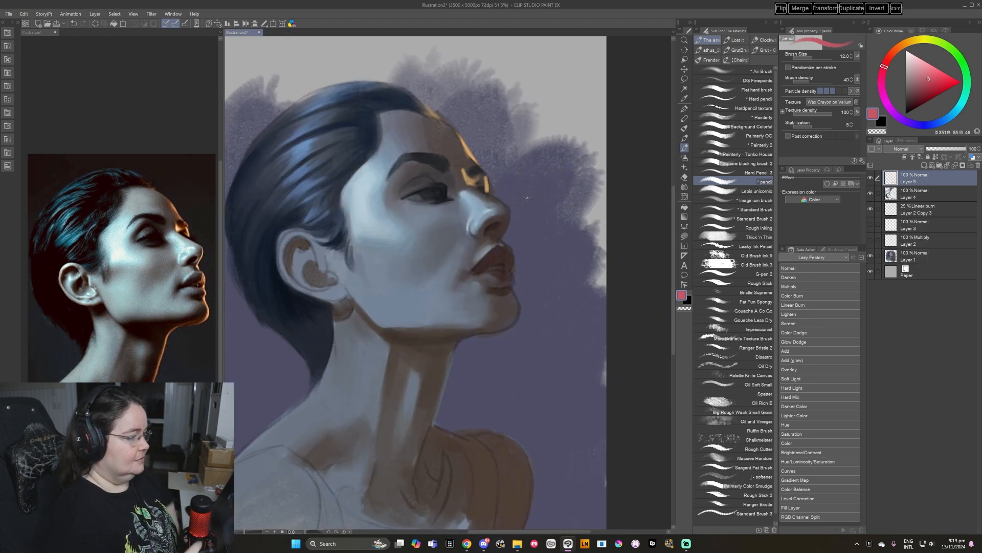
{"action": "left_click", "coordinate": [731, 165]}
{"action": "left_click_drag", "start_coordinate": [470, 325], "coordinate": [474, 328]}
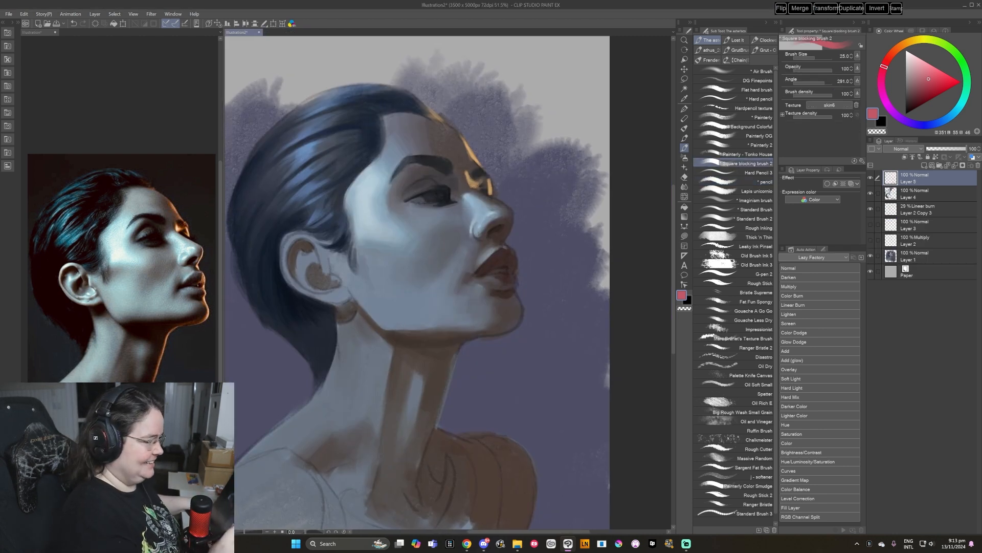
Blend the cheek beside the nose and under the eye with sampled blue-grey skin tones at brush size 70.
{"action": "left_click", "coordinate": [453, 248], "text": "alt"}
{"action": "left_click_drag", "start_coordinate": [455, 246], "coordinate": [458, 245]}
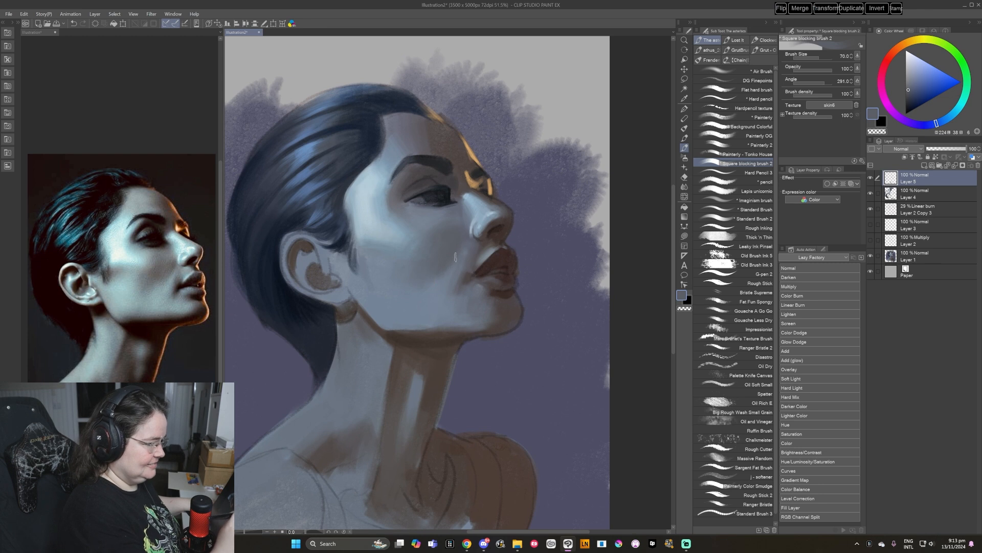
{"action": "left_click", "coordinate": [433, 222], "text": "alt"}
{"action": "left_click", "coordinate": [449, 223], "text": "alt"}
{"action": "left_click", "coordinate": [426, 242], "text": "alt"}
Soften the shadow edge along the jaw from the earlobe to the chin with sampled skin and shadow tones at brush size 80.
{"action": "left_click_drag", "start_coordinate": [516, 316], "coordinate": [486, 345]}
{"action": "left_click", "coordinate": [360, 245], "text": "alt"}
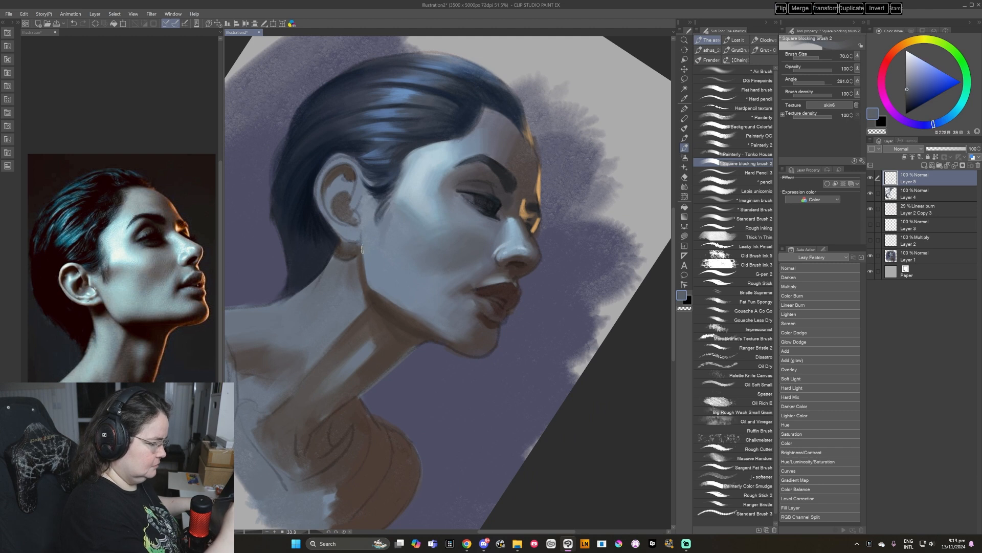
{"action": "left_click", "coordinate": [363, 246], "text": "alt"}
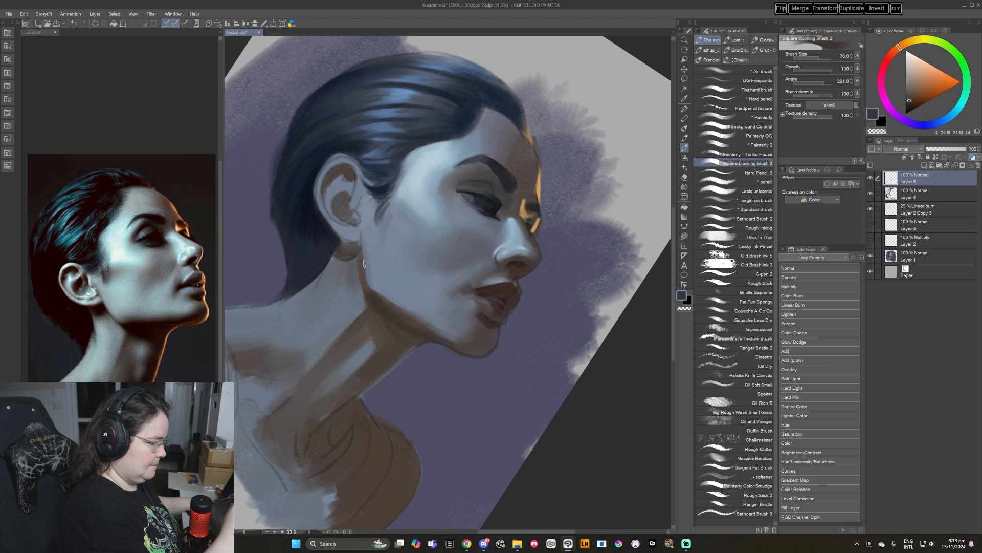
{"action": "left_click", "coordinate": [364, 263], "text": "alt"}
{"action": "left_click_drag", "start_coordinate": [364, 263], "coordinate": [486, 289]}
{"action": "left_click", "coordinate": [411, 224], "text": "alt"}
{"action": "key", "text": "bracketright"}
{"action": "left_click_drag", "start_coordinate": [412, 218], "coordinate": [399, 304]}
{"action": "left_click_drag", "start_coordinate": [429, 204], "coordinate": [406, 310]}
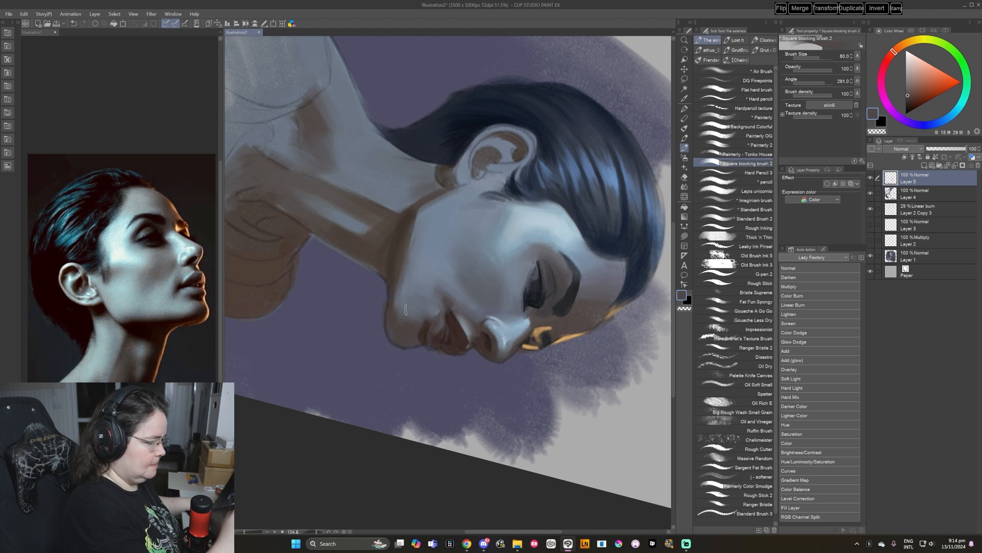
Refine the jawline and the underside of the chin with alternating sampled blue-grey and brown shadow tones.
{"action": "left_click", "coordinate": [417, 237], "text": "alt"}
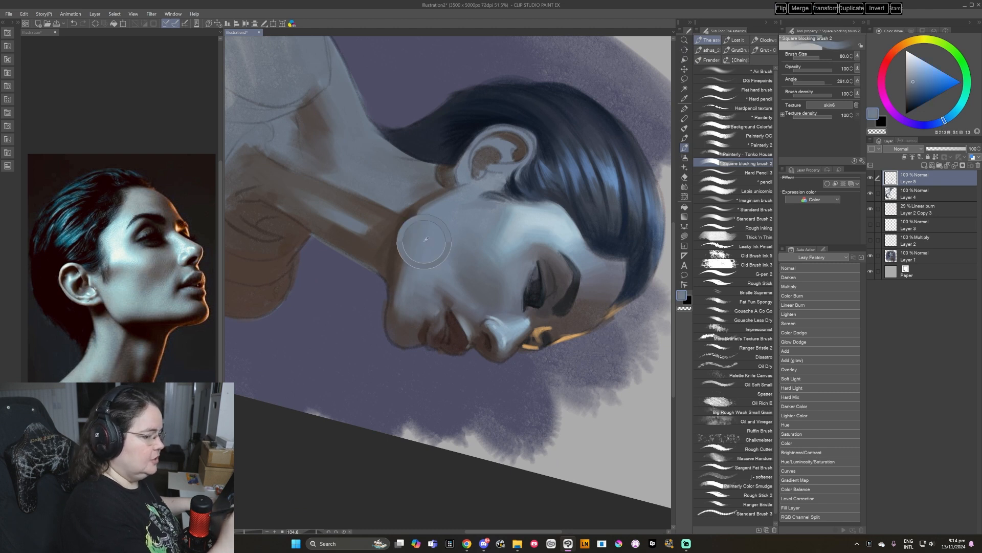
{"action": "left_click", "coordinate": [400, 272], "text": "alt"}
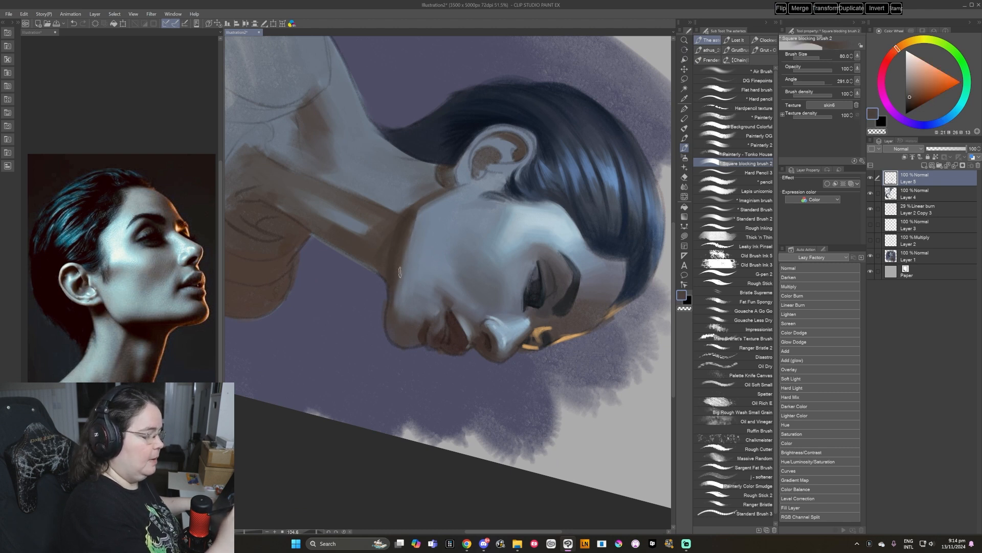
{"action": "left_click", "coordinate": [402, 247], "text": "alt"}
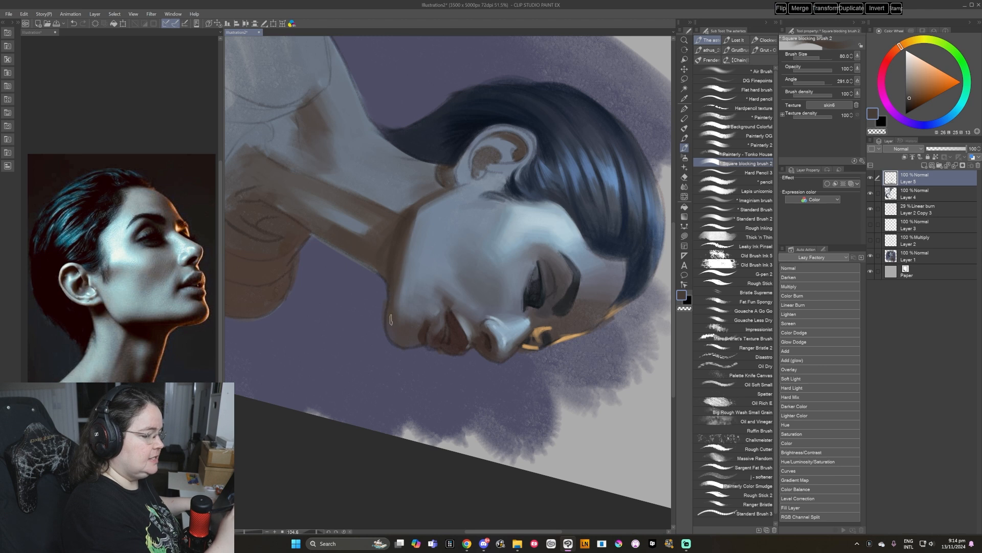
{"action": "left_click", "coordinate": [407, 263], "text": "alt"}
{"action": "key", "text": "ctrl+@"}
{"action": "left_click_drag", "start_coordinate": [515, 311], "coordinate": [532, 284]}
{"action": "left_click", "coordinate": [507, 307], "text": "alt"}
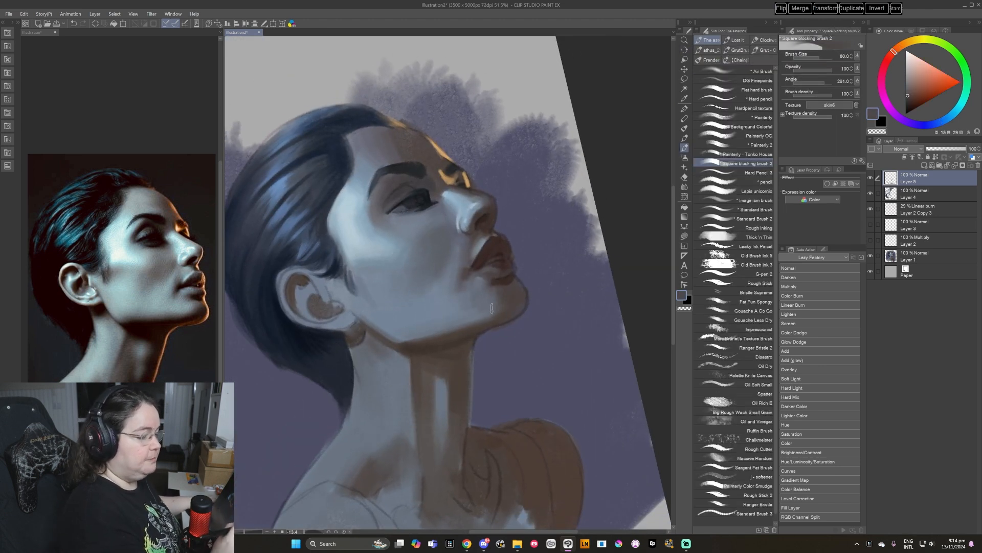
{"action": "left_click", "coordinate": [485, 302], "text": "alt"}
{"action": "key", "text": "ctrl+@"}
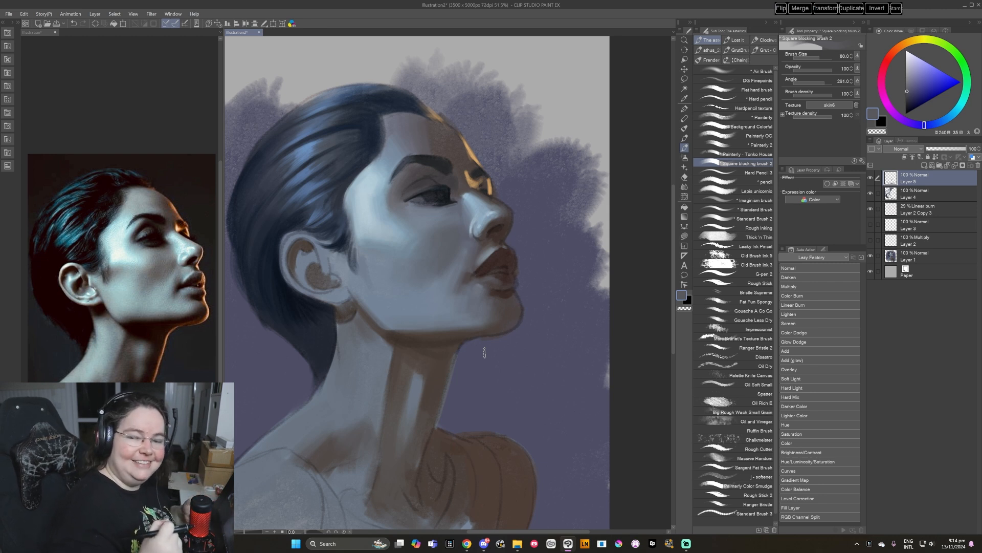
Blend the lower cheek between the nose and jaw with sampled blue-grey tones at brush sizes 70 and 80.
{"action": "left_click", "coordinate": [443, 285], "text": "alt"}
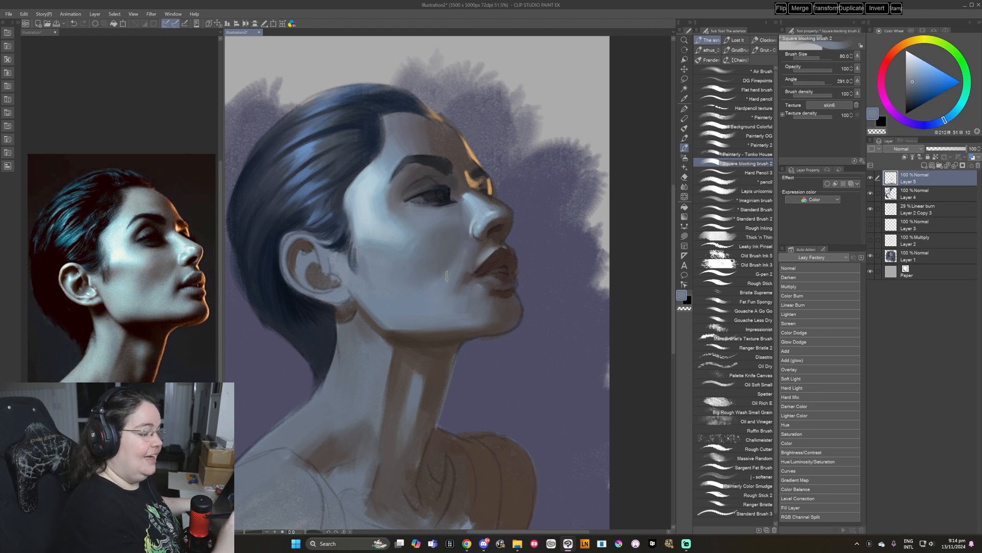
{"action": "left_click", "coordinate": [461, 249], "text": "alt"}
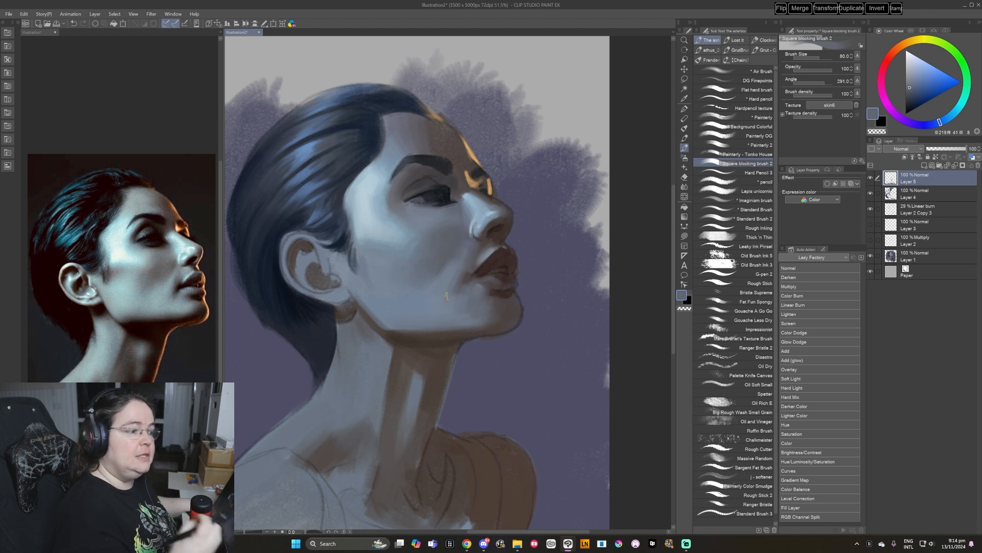
{"action": "left_click", "coordinate": [468, 268], "text": "alt"}
{"action": "left_click", "coordinate": [460, 290], "text": "alt"}
{"action": "key", "text": "["}
{"action": "key", "text": "bracketright"}
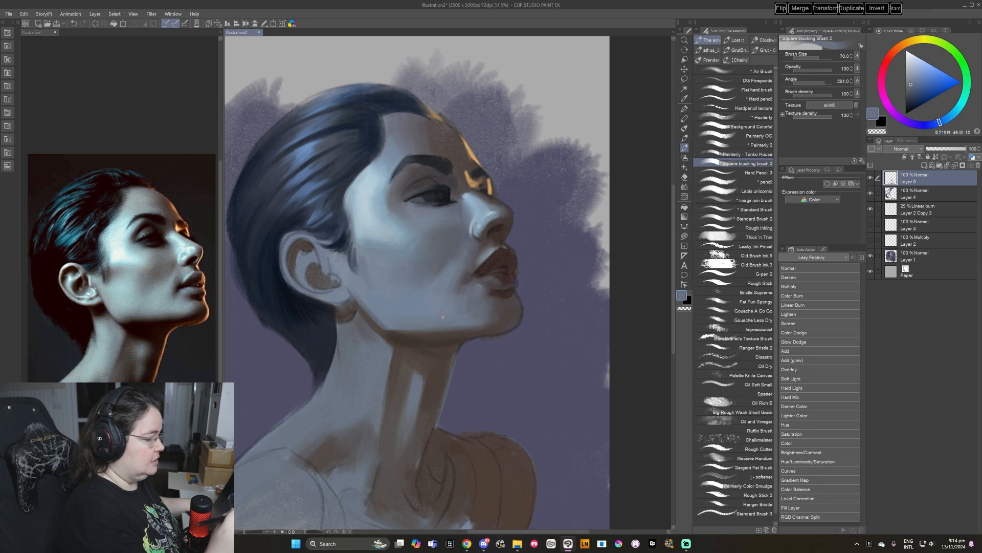
{"action": "left_click", "coordinate": [465, 263], "text": "alt"}
{"action": "left_click", "coordinate": [441, 277], "text": "alt"}
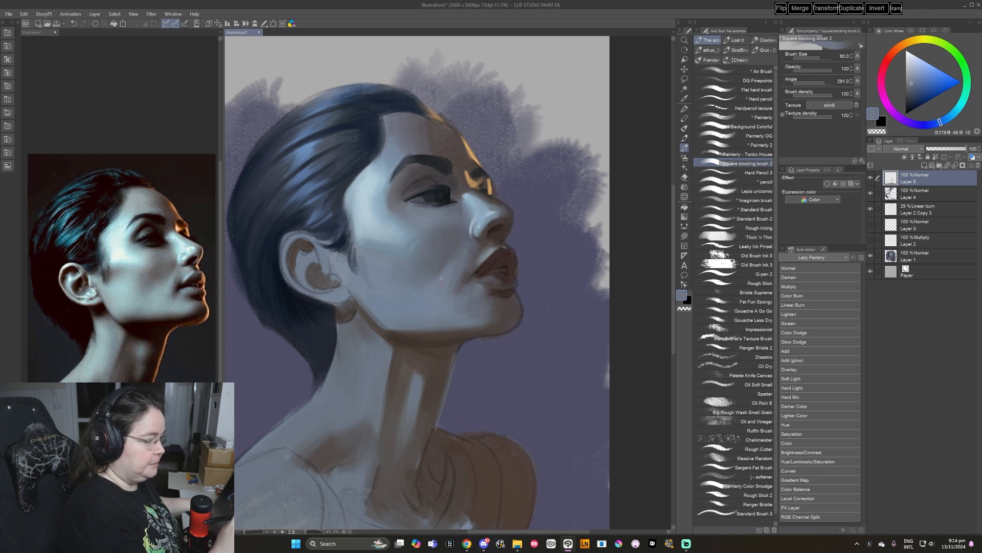
Soften the fold between the nostril and mouth corner with sampled mid-tones at brush sizes 60 and 70.
{"action": "left_click", "coordinate": [477, 251], "text": "alt"}
{"action": "key", "text": "bracketleft"}
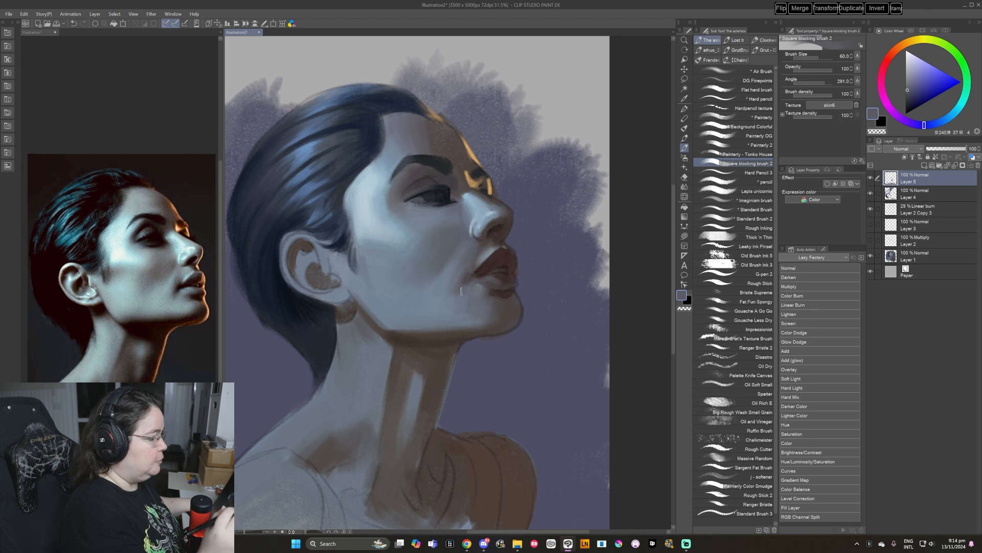
{"action": "left_click", "coordinate": [477, 250], "text": "alt"}
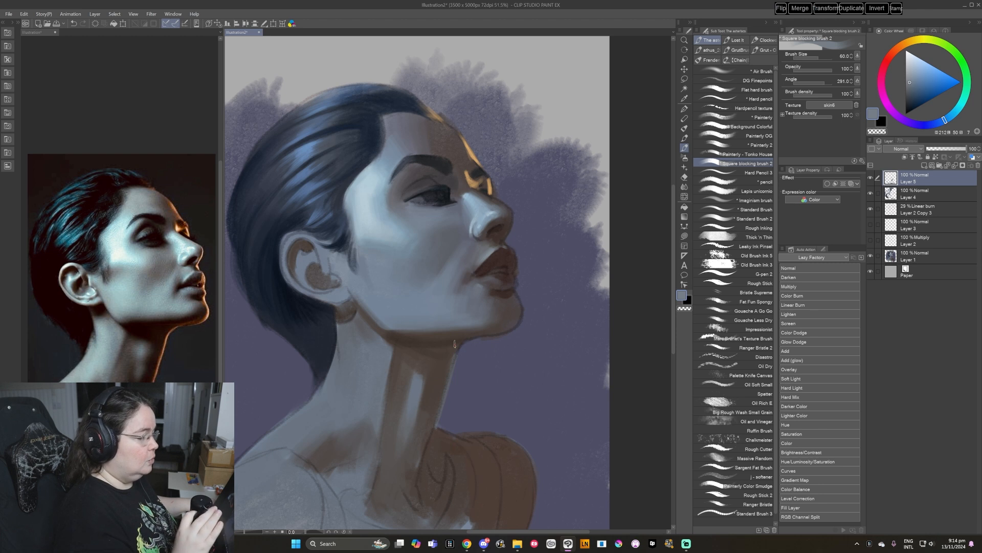
{"action": "left_click", "coordinate": [469, 258], "text": "alt"}
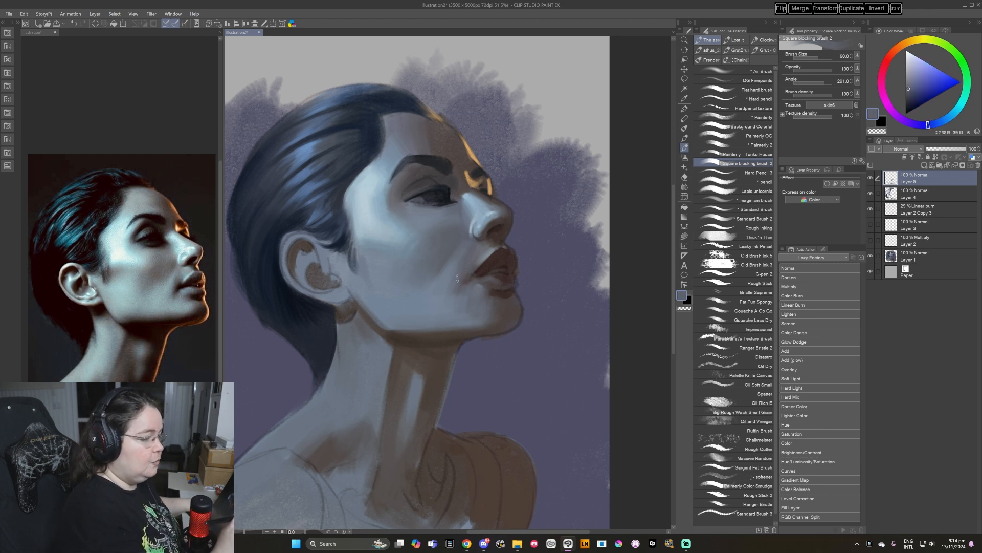
{"action": "left_click", "coordinate": [456, 251], "text": "alt"}
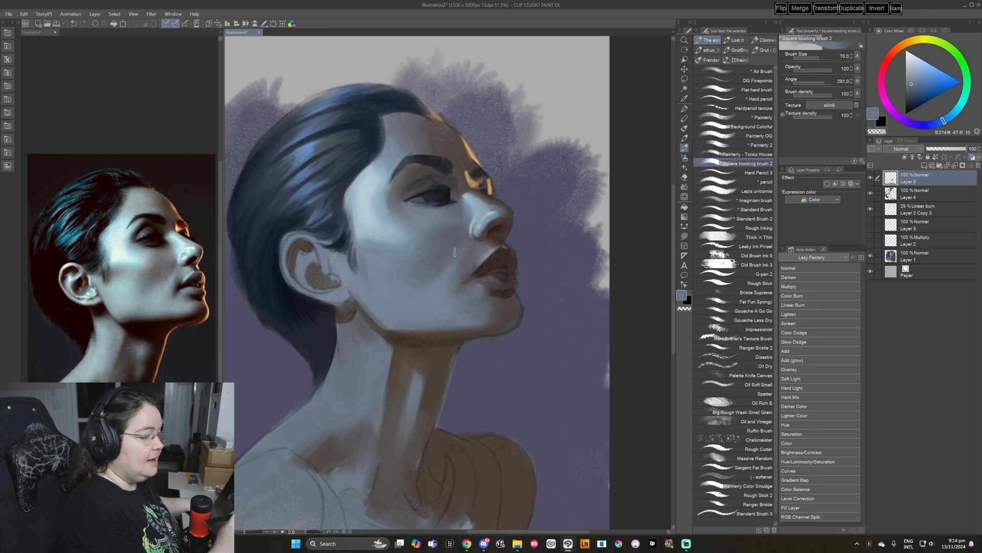
{"action": "left_click", "coordinate": [440, 277], "text": "alt"}
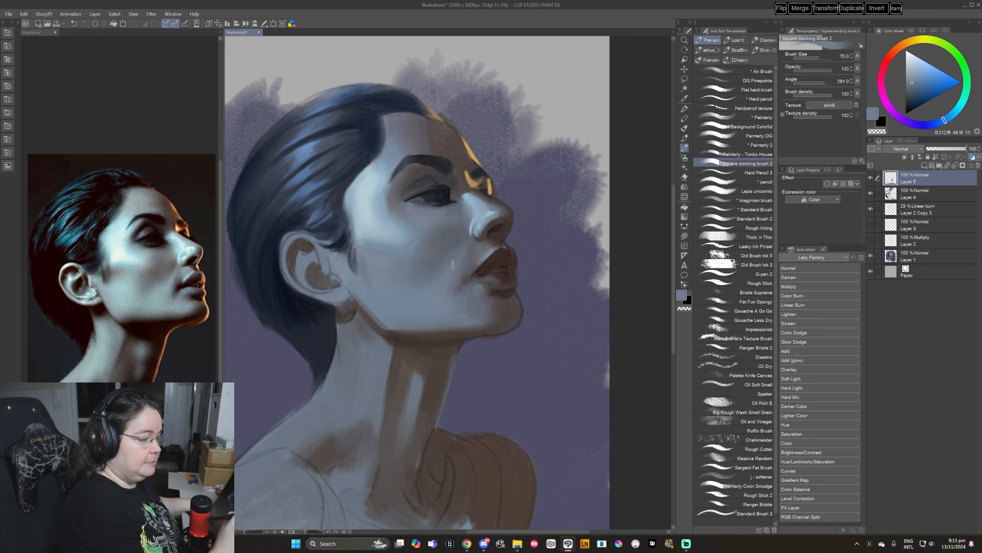
Model the skin around the mouth corner with light blue sampled from the nose and neighbouring greys at brush sizes 50 and 60.
{"action": "left_click", "coordinate": [479, 211], "text": "alt"}
{"action": "key", "text": "bracketleft"}
{"action": "key", "text": "bracketleft"}
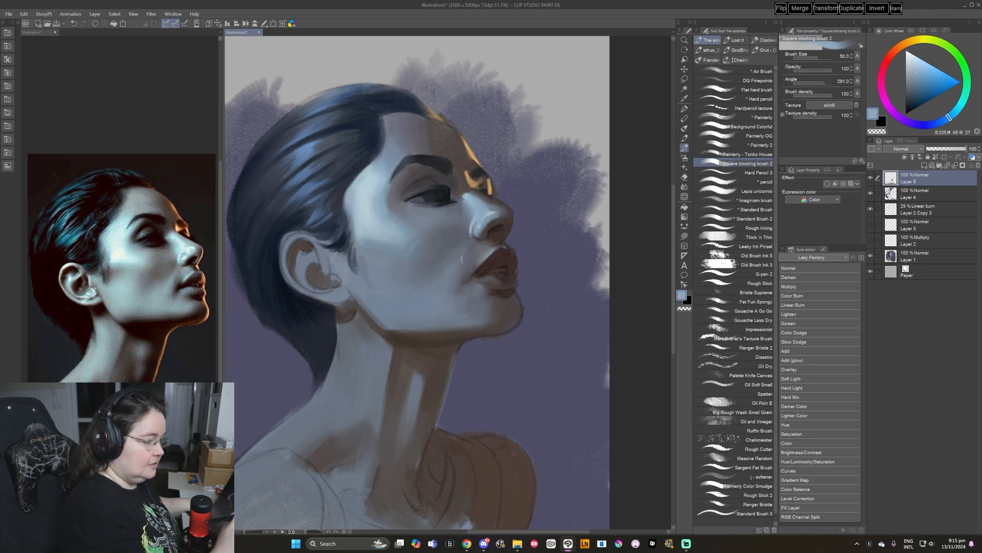
{"action": "left_click", "coordinate": [458, 263], "text": "alt"}
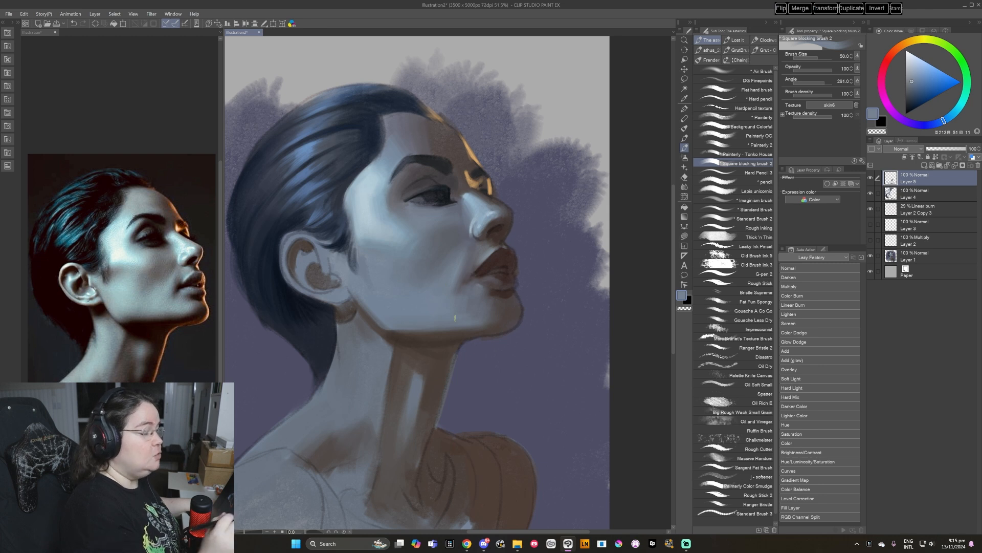
{"action": "left_click", "coordinate": [466, 264], "text": "alt"}
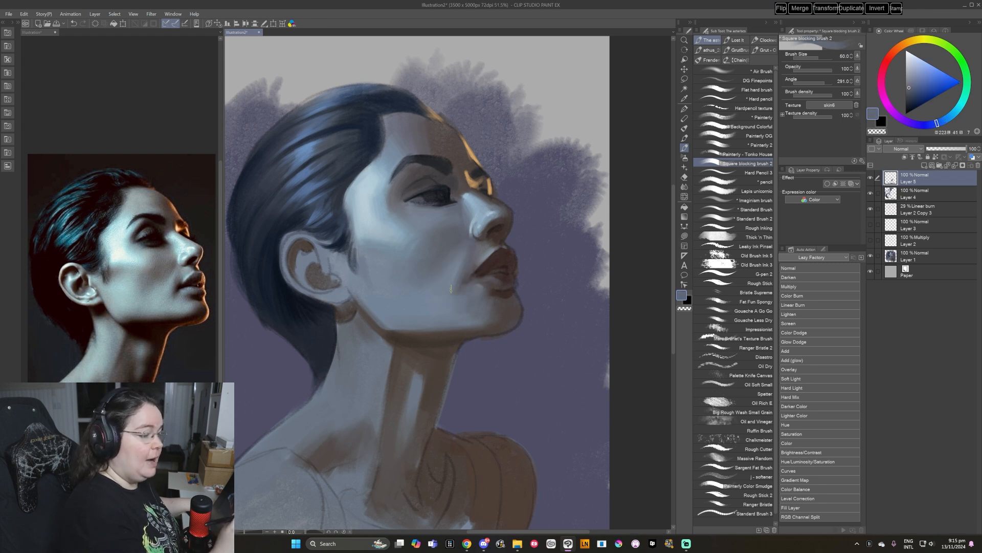
{"action": "left_click", "coordinate": [463, 258], "text": "alt"}
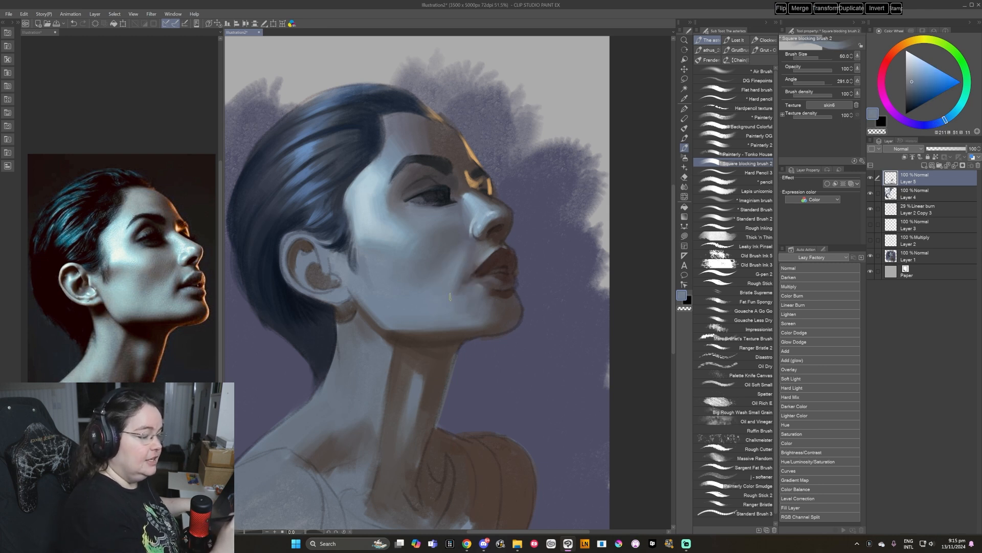
{"action": "left_click", "coordinate": [470, 290], "text": "alt"}
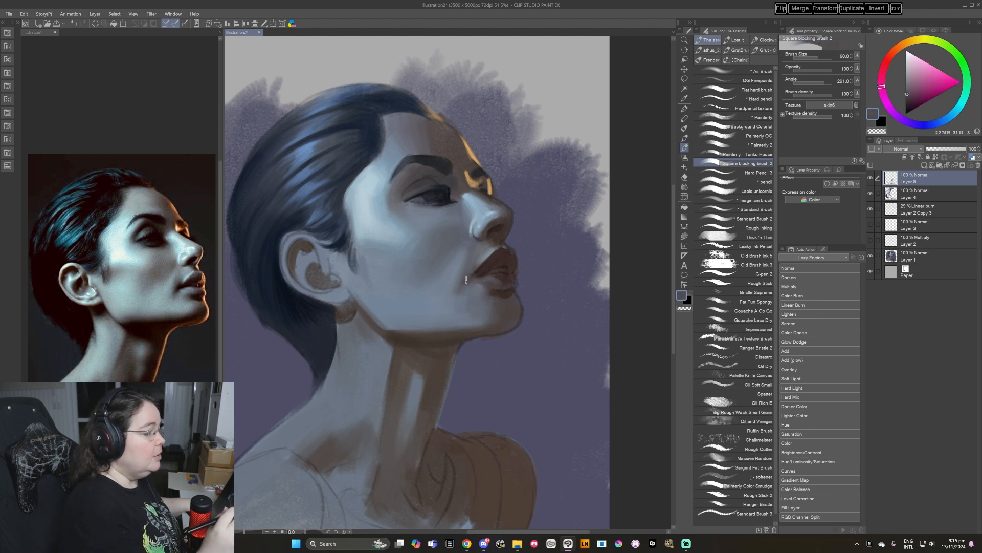
Paint a dark accent into the mouth corner with a shadow tone sampled under the nose at brush size 25.
{"action": "left_click", "coordinate": [493, 230], "text": "alt"}
{"action": "key", "text": "bracketleft"}
{"action": "key", "text": "bracketleft"}
{"action": "left_click_drag", "start_coordinate": [468, 271], "coordinate": [469, 280]}
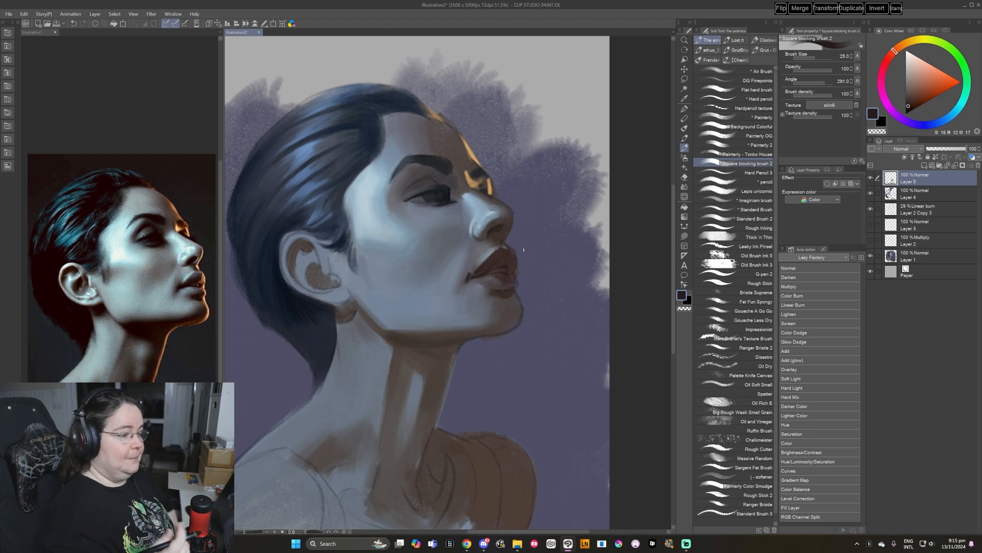
Shape the dark line between the lips at the mouth corner with dark tones sampled beside it.
{"action": "left_click", "coordinate": [469, 276], "text": "alt"}
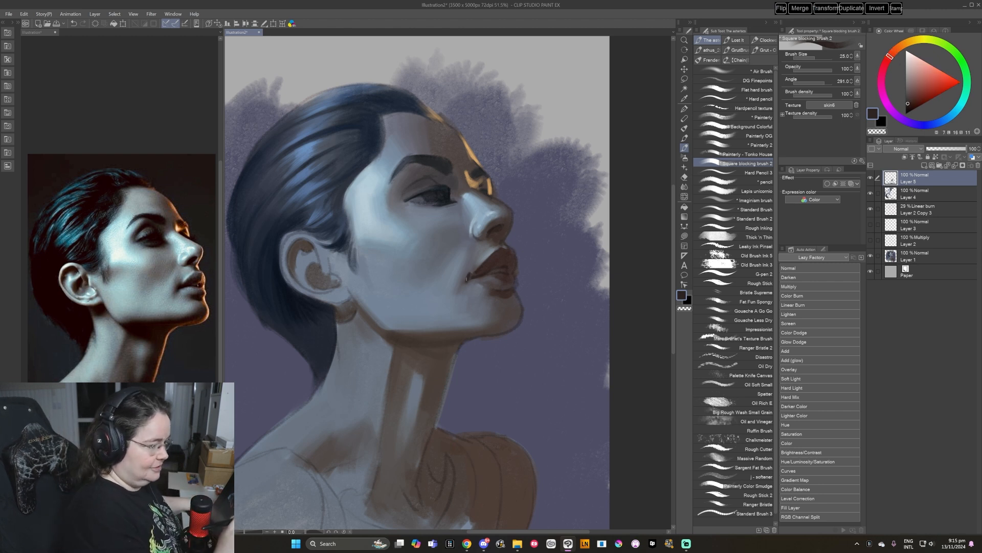
{"action": "left_click", "coordinate": [467, 276], "text": "alt"}
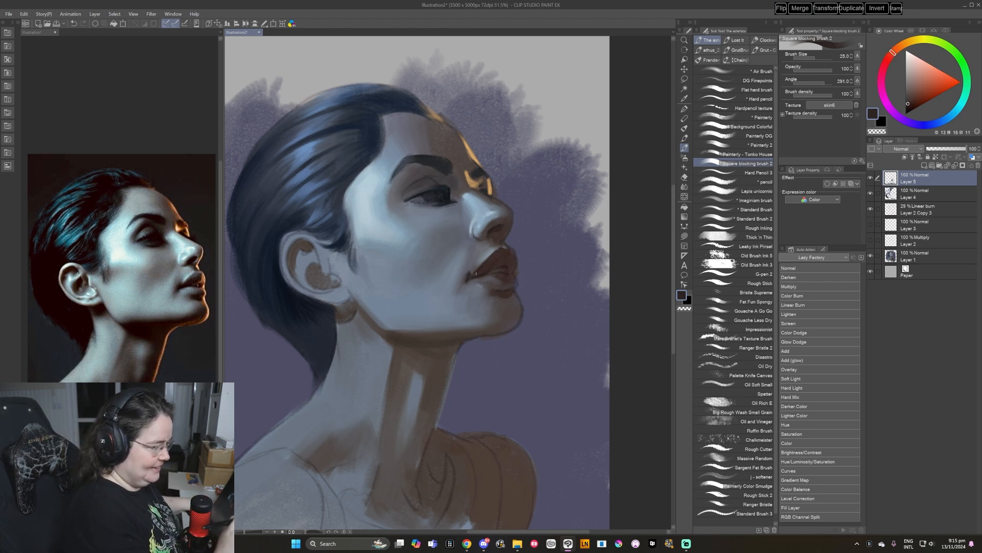
{"action": "left_click", "coordinate": [475, 274], "text": "alt"}
{"action": "left_click", "coordinate": [475, 270], "text": "alt"}
{"action": "left_click", "coordinate": [475, 273], "text": "alt"}
Blend the mouth corner accent into the lips and surrounding skin with sampled tones at brush size 30.
{"action": "key", "text": "bracketright"}
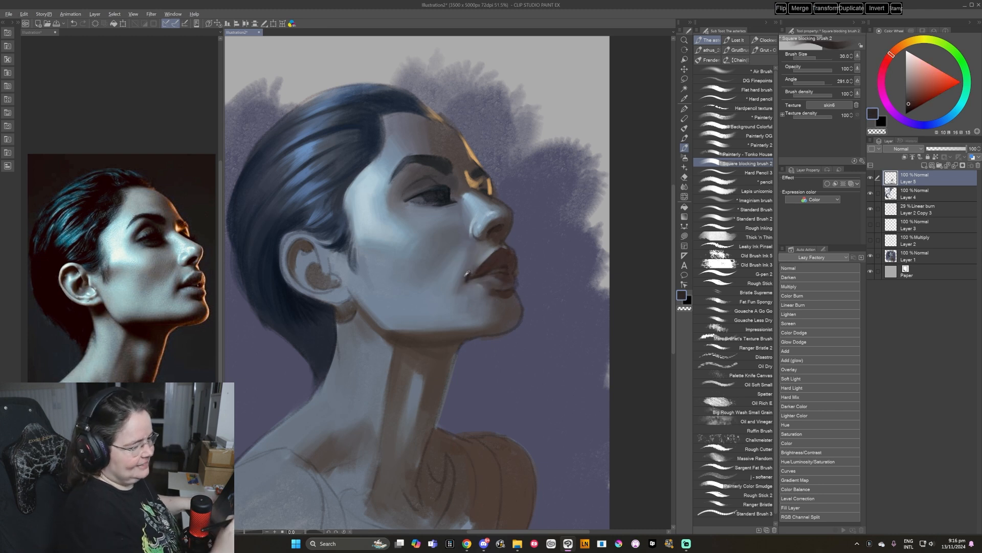
{"action": "left_click", "coordinate": [465, 279], "text": "alt"}
{"action": "left_click", "coordinate": [468, 278], "text": "alt"}
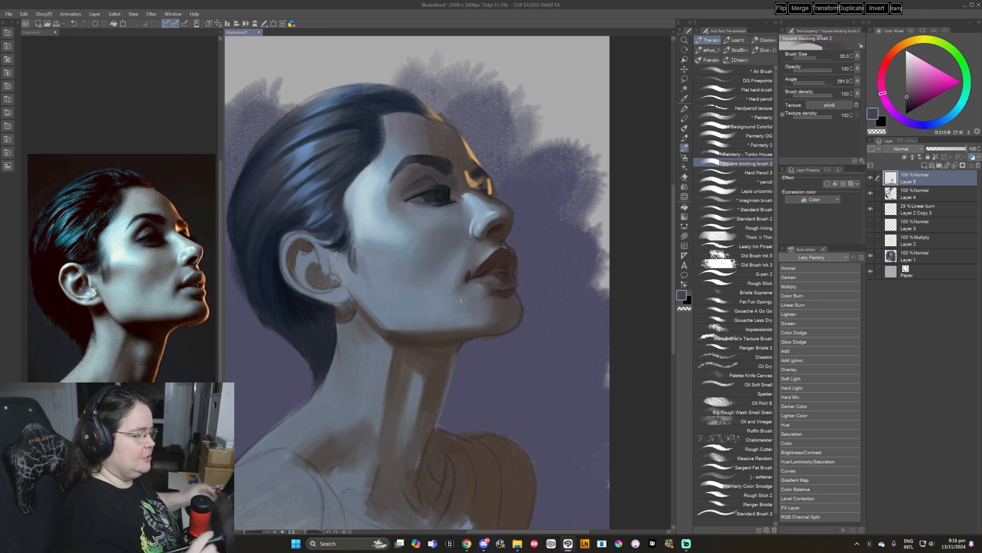
{"action": "left_click", "coordinate": [469, 275], "text": "alt"}
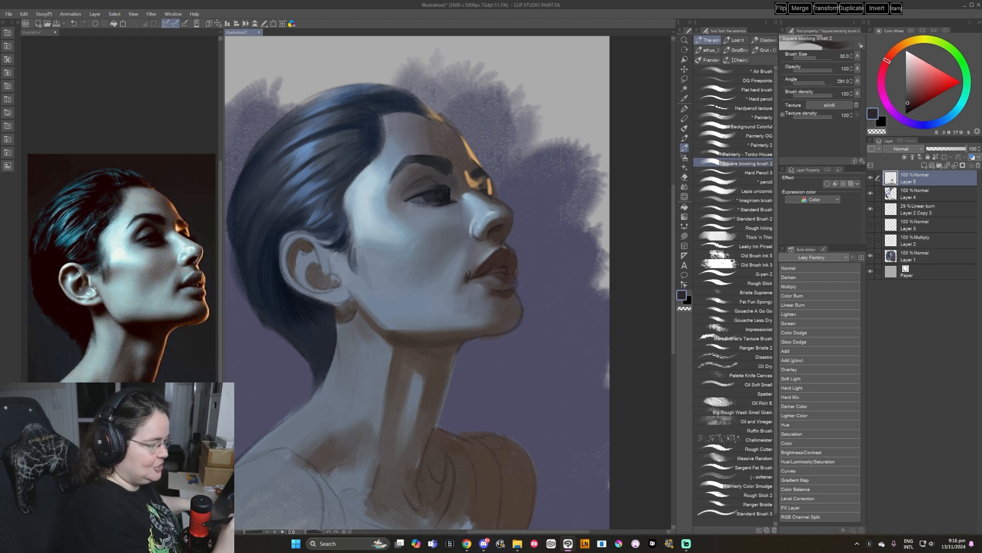
{"action": "left_click", "coordinate": [471, 268], "text": "alt"}
{"action": "left_click", "coordinate": [468, 276], "text": "alt"}
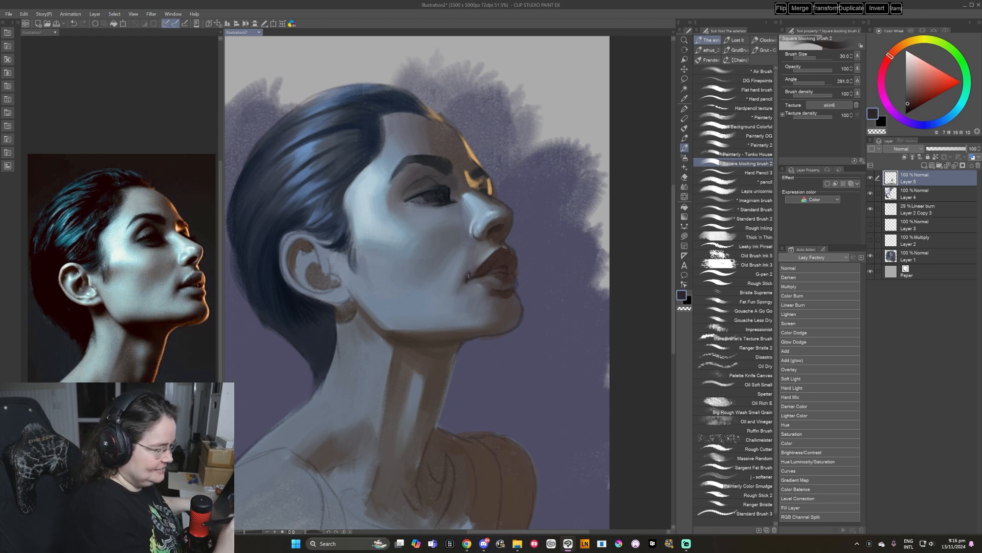
Smooth the skin below the mouth corner and lower lip with sampled blue-grey tones at brush size 50.
{"action": "mouse_move", "coordinate": [459, 325]}
{"action": "left_mouse_down"}
{"action": "mouse_move", "coordinate": [410, 299]}
{"action": "mouse_move", "coordinate": [409, 272]}
{"action": "left_mouse_up"}
{"action": "key", "text": "ctrl+at"}
{"action": "key", "text": "bracketright"}
{"action": "key", "text": "bracketright"}
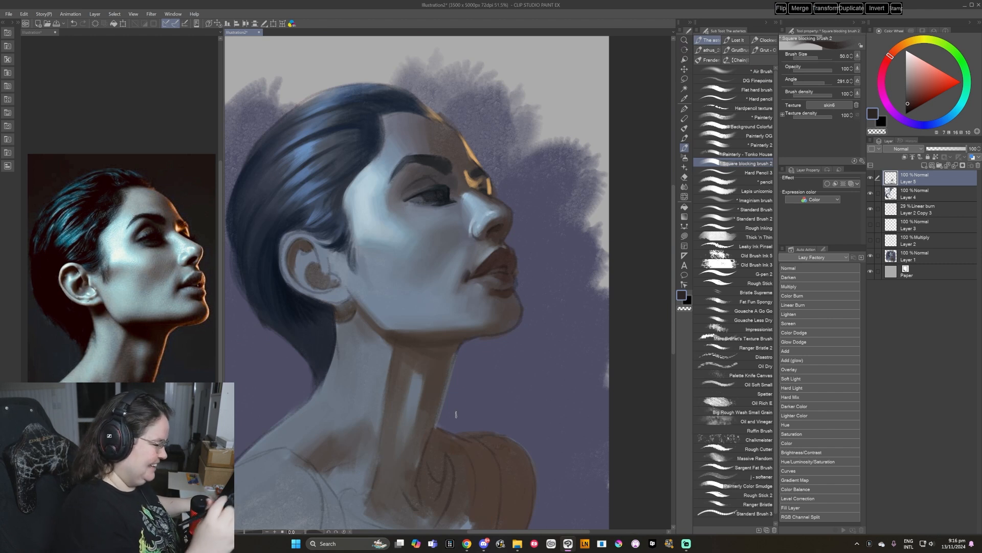
{"action": "left_click", "coordinate": [484, 286], "text": "alt"}
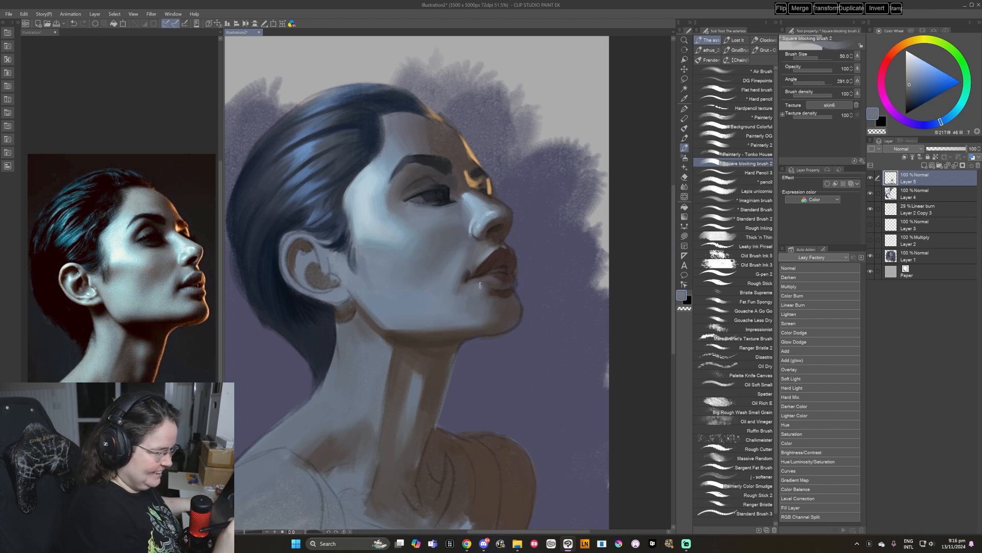
{"action": "left_click", "coordinate": [462, 300], "text": "alt"}
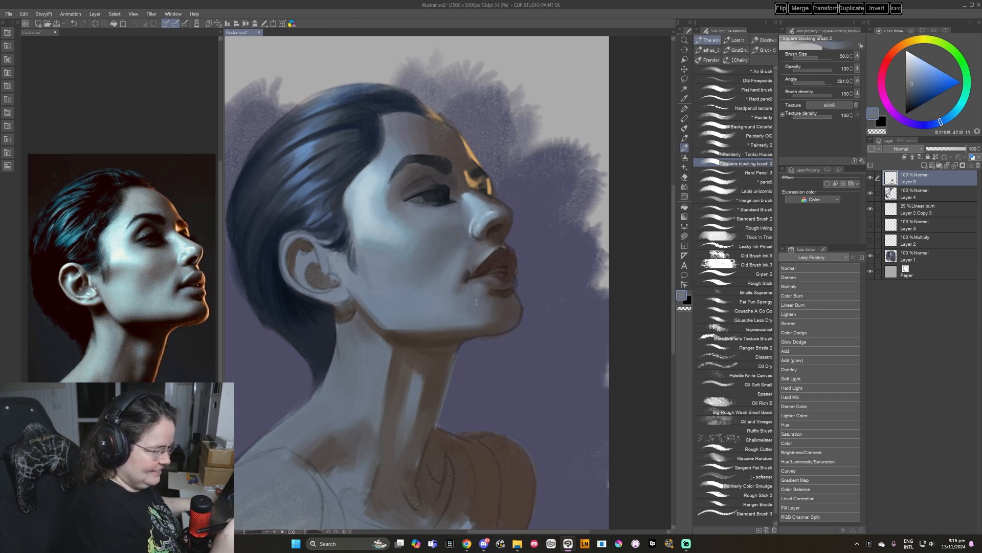
{"action": "left_click", "coordinate": [464, 291], "text": "alt"}
{"action": "key", "text": "r"}
{"action": "mouse_move", "coordinate": [572, 344]}
{"action": "left_mouse_down"}
{"action": "mouse_move", "coordinate": [554, 376]}
{"action": "mouse_move", "coordinate": [517, 404]}
{"action": "left_mouse_up"}
{"action": "double_click", "coordinate": [522, 401]}
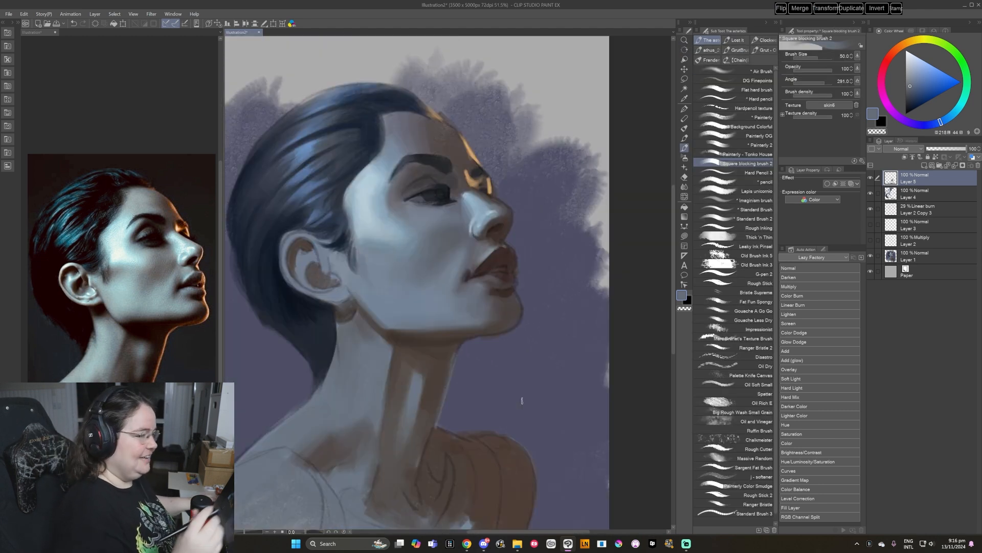
Blend the cheek beside the nose and mouth with sampled blue-grey tones using a larger brush.
{"action": "left_click", "coordinate": [488, 218], "text": "alt"}
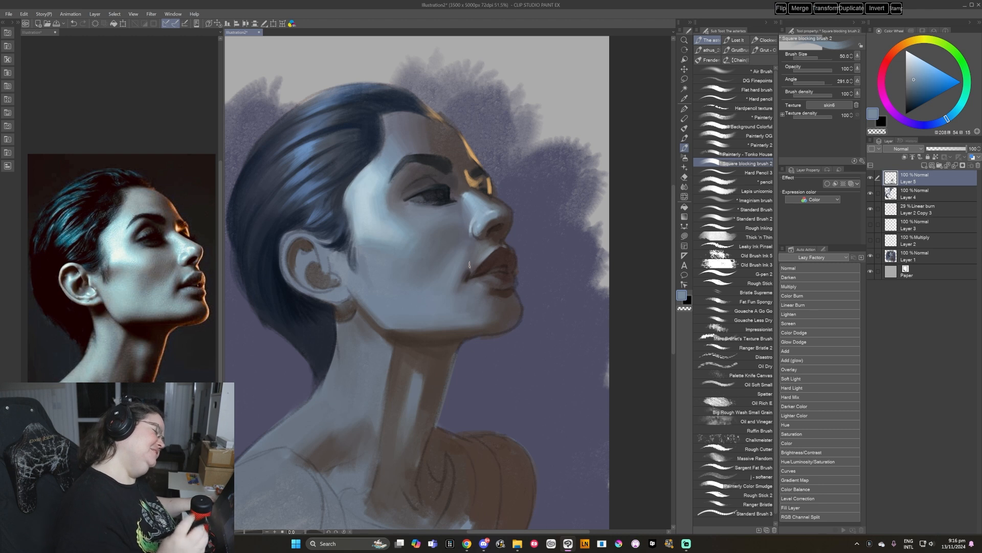
{"action": "key", "text": "bracketright"}
{"action": "key", "text": "bracketright"}
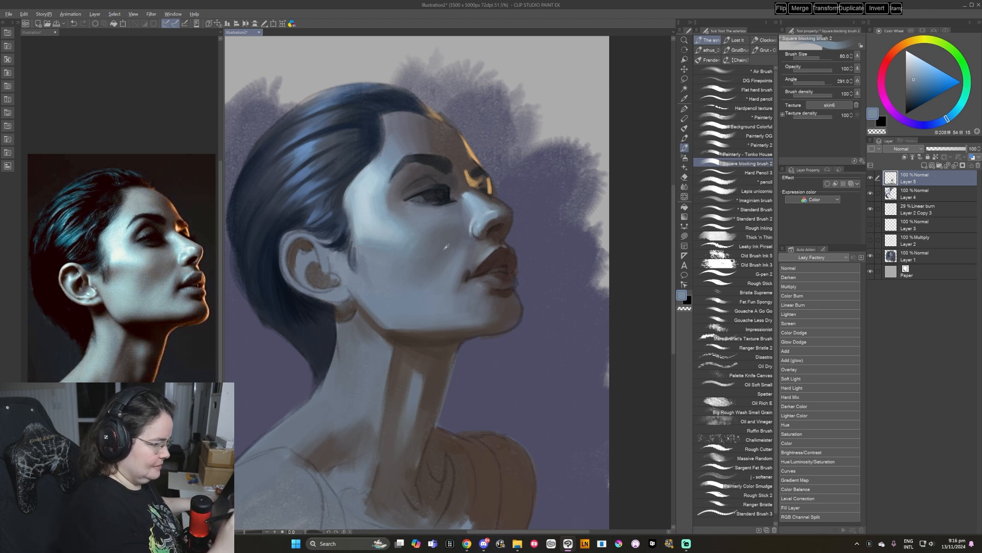
{"action": "left_click", "coordinate": [445, 248], "text": "alt"}
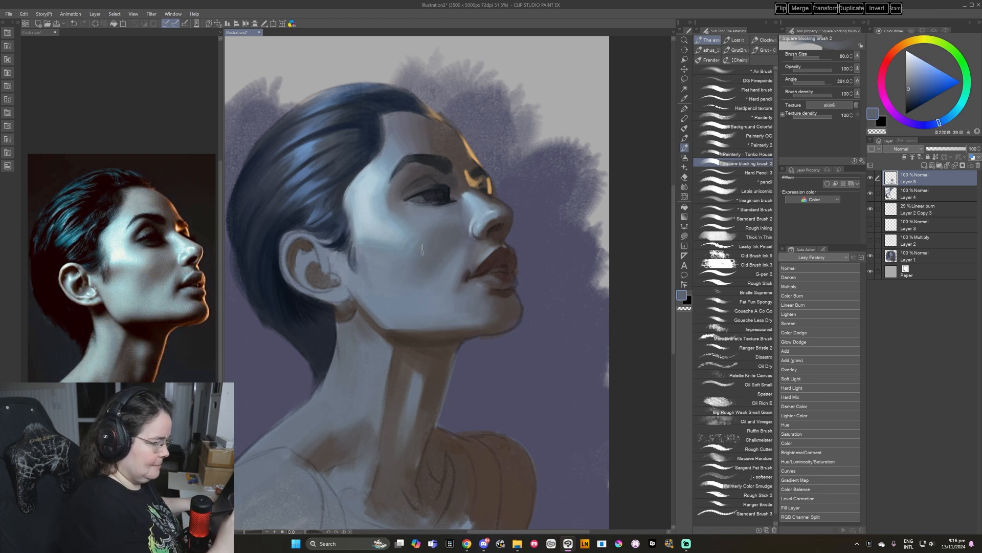
Refine the jawline below the cheek with blue-grey and brownish tones sampled along its edge, and save the file.
{"action": "left_click", "coordinate": [410, 326], "text": "alt"}
{"action": "key", "text": "ctrl+s"}
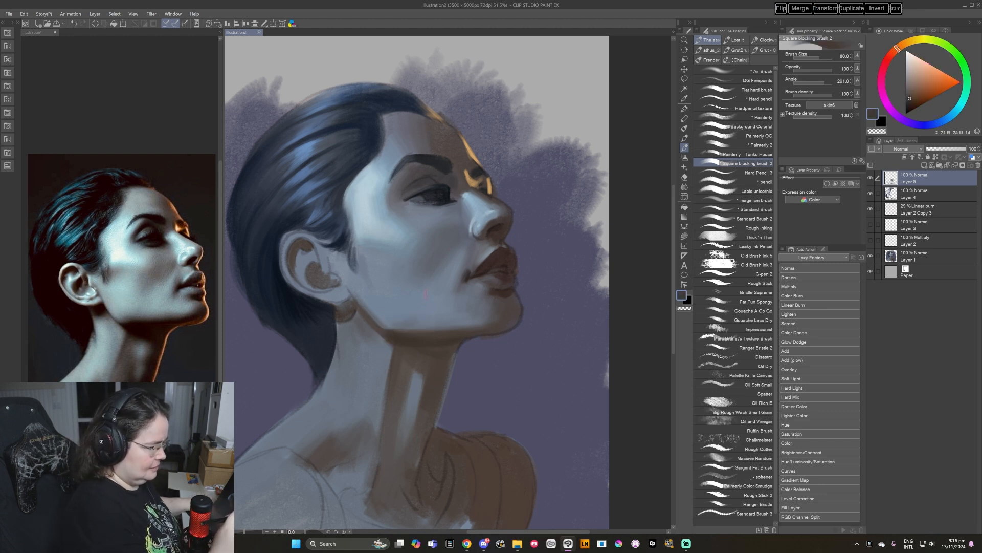
{"action": "left_click", "coordinate": [405, 323], "text": "alt"}
{"action": "left_click_drag", "start_coordinate": [404, 325], "coordinate": [398, 326]}
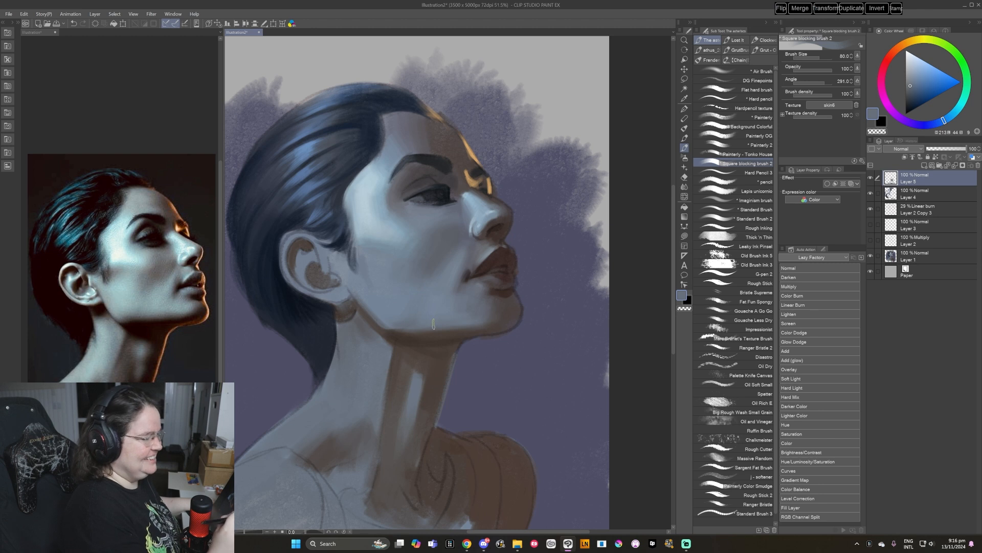
{"action": "left_click", "coordinate": [407, 328], "text": "alt"}
{"action": "left_click", "coordinate": [381, 324], "text": "alt"}
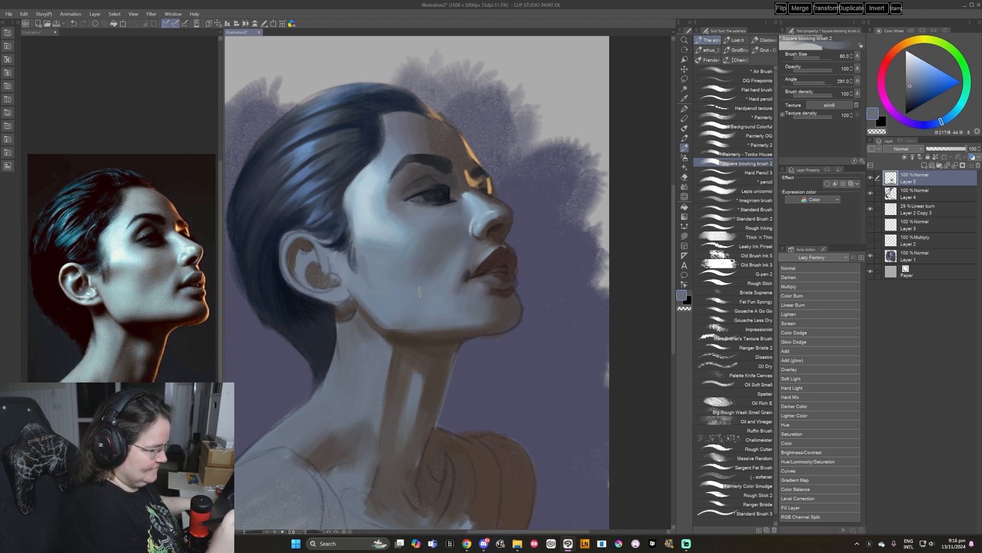
Soften the transition from the lower cheek into the jaw edge and chin with locally sampled tones.
{"action": "left_click", "coordinate": [404, 320], "text": "alt"}
{"action": "left_click", "coordinate": [413, 310], "text": "alt"}
{"action": "left_click_drag", "start_coordinate": [413, 313], "coordinate": [390, 325]}
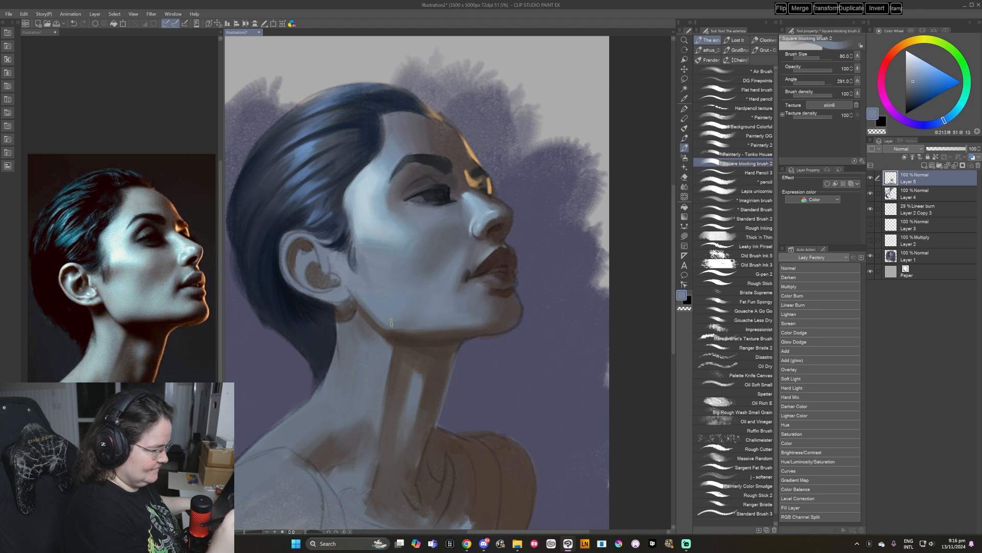
{"action": "left_click", "coordinate": [389, 324], "text": "alt"}
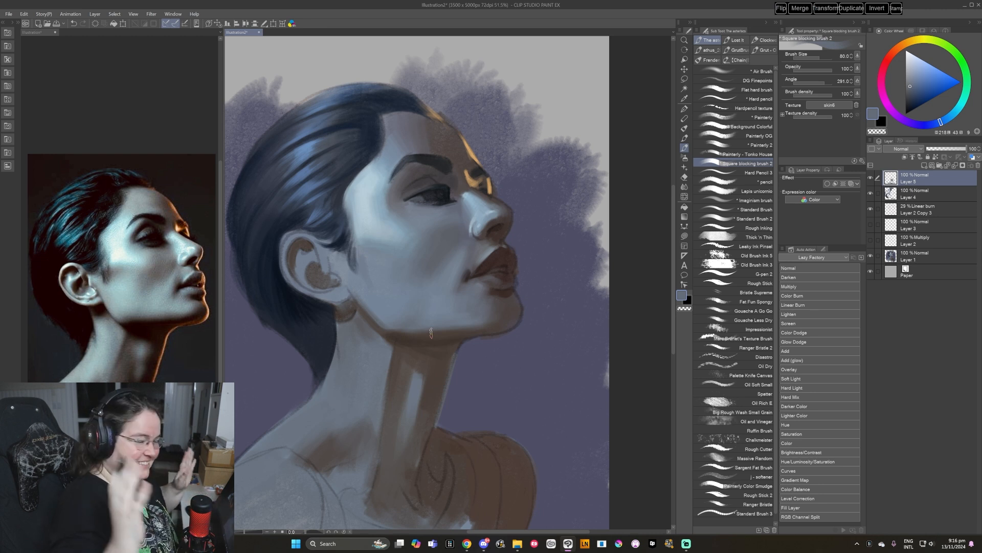
{"action": "left_click", "coordinate": [420, 329], "text": "alt"}
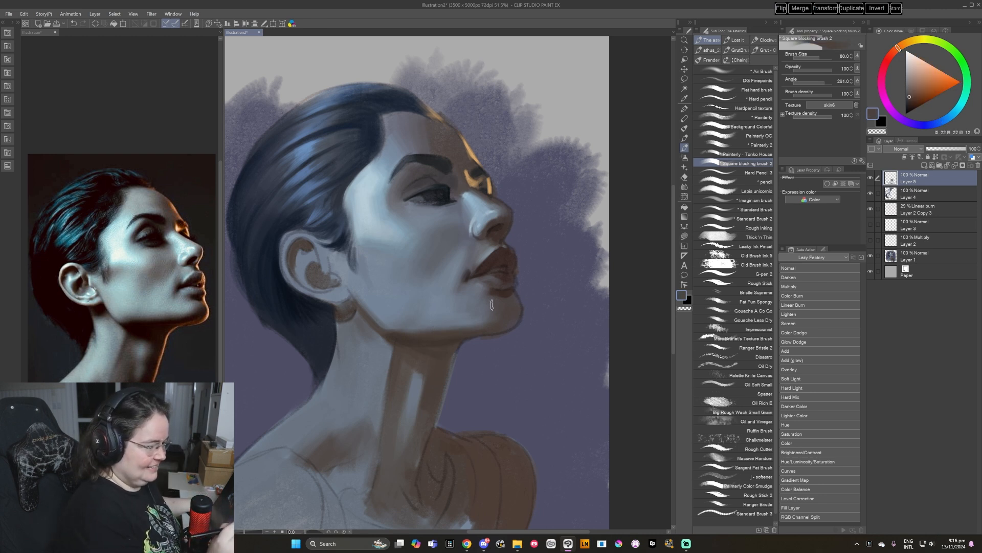
{"action": "left_click", "coordinate": [482, 312], "text": "alt"}
{"action": "left_click", "coordinate": [495, 304], "text": "alt"}
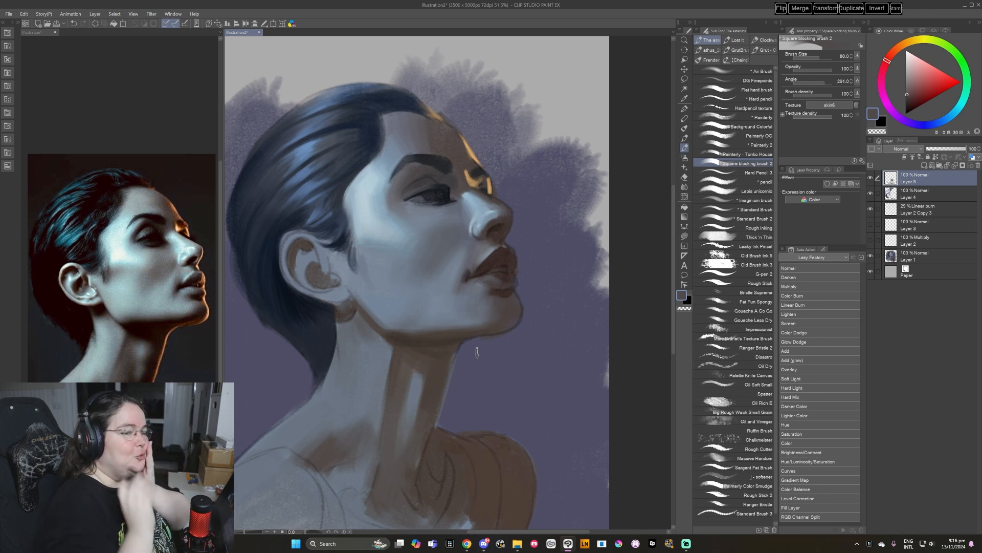
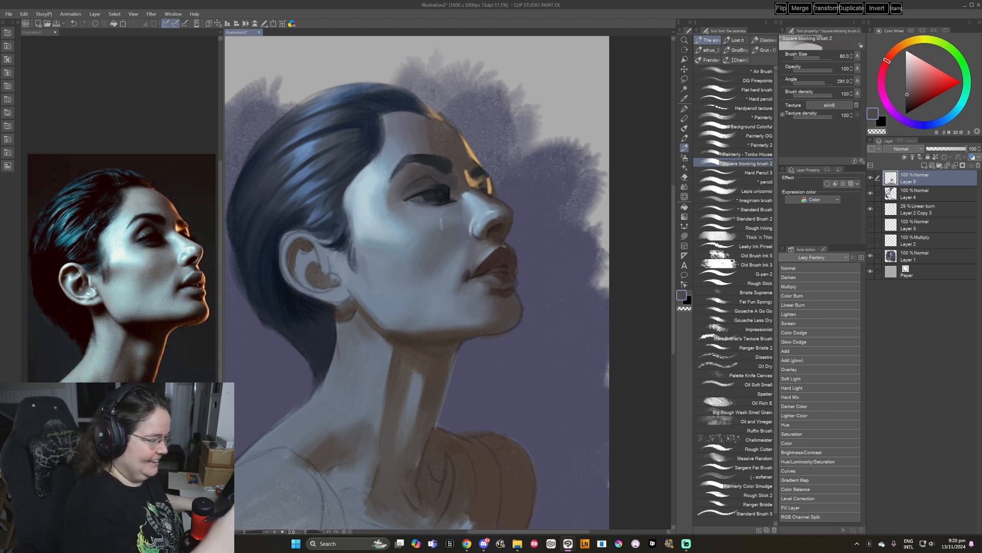
Touch up the cheek in front of the ear with blue tones sampled from the nose and cheek.
{"action": "left_click", "coordinate": [480, 212], "text": "alt"}
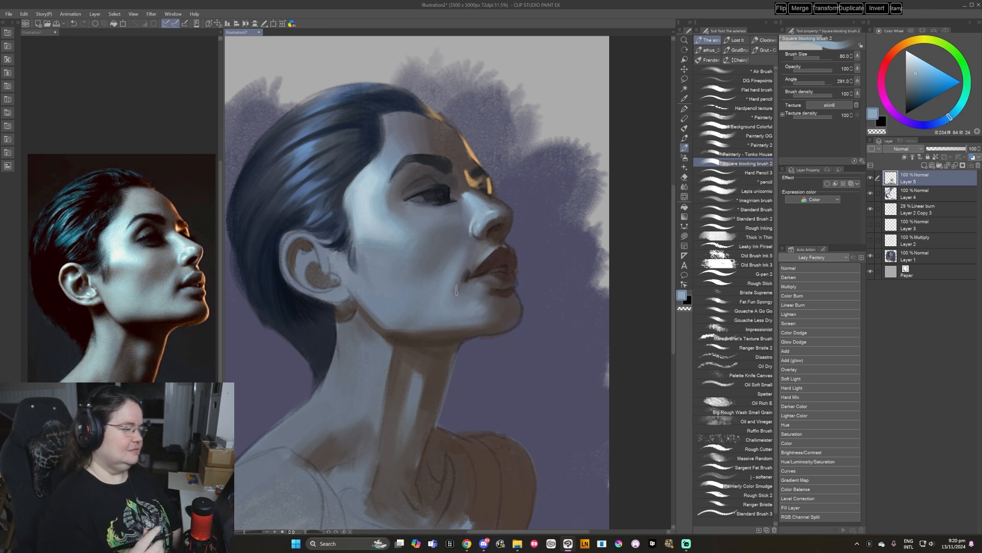
{"action": "left_click", "coordinate": [360, 263], "text": "alt"}
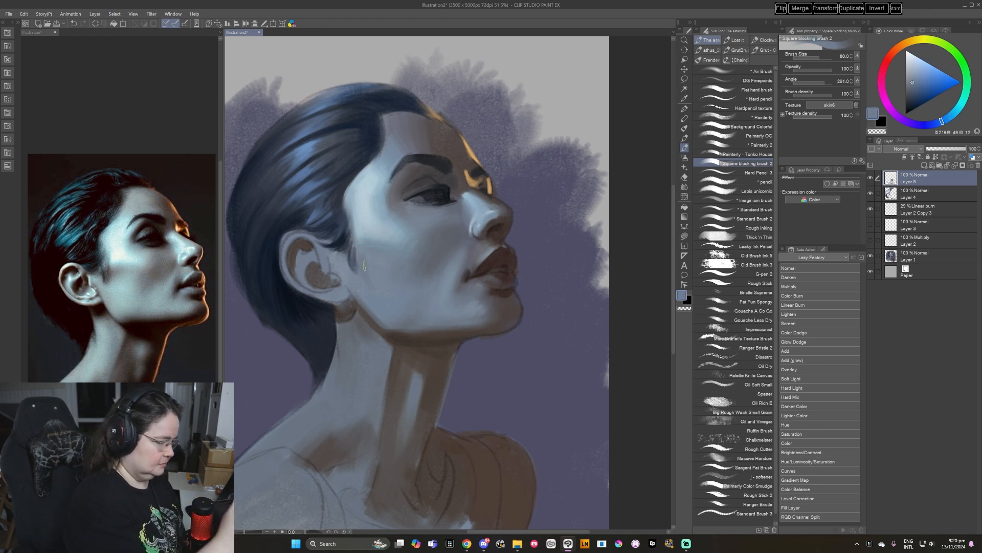
{"action": "left_click", "coordinate": [375, 290], "text": "alt"}
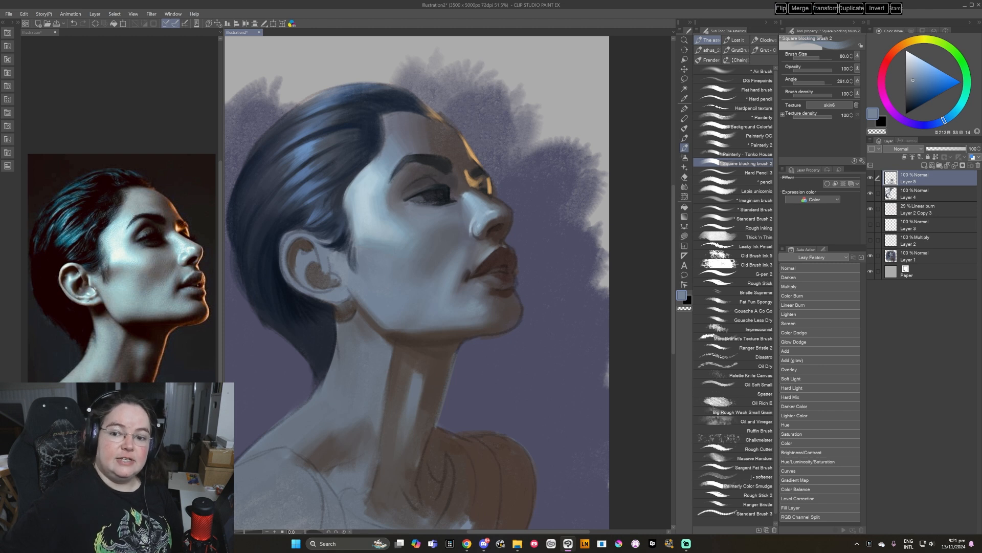
Open the Spirit Blossom Yasuo splash art as a separate canvas and examine the seated figure up close.
{"action": "left_click_drag", "start_coordinate": [981, 270], "coordinate": [407, 271]}
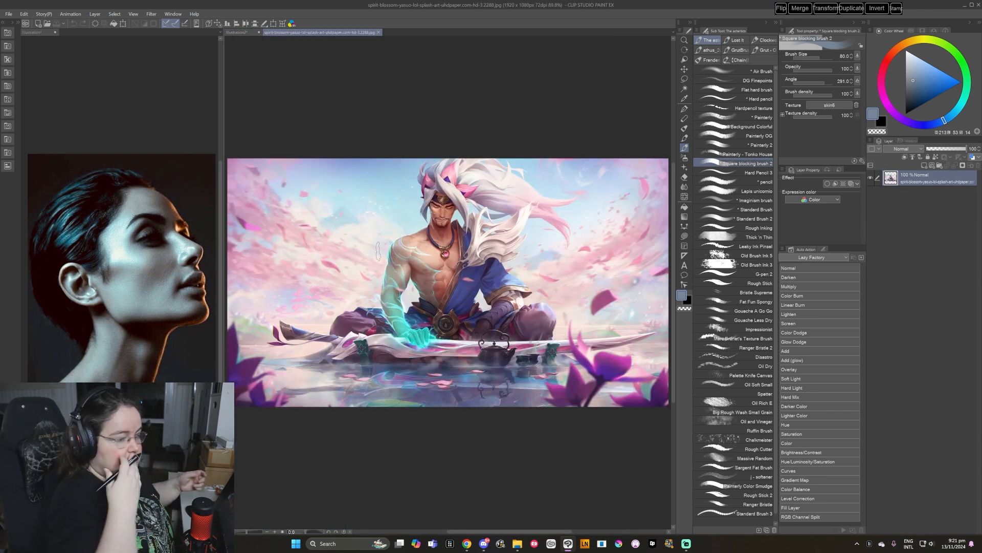
{"action": "key", "text": "/"}
{"action": "left_click", "coordinate": [484, 283]}
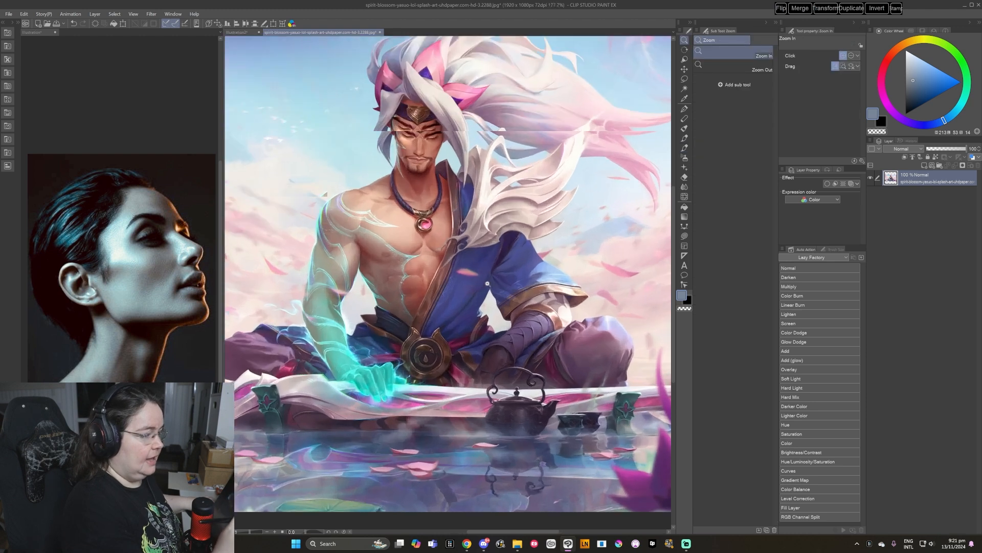
{"action": "left_click_drag", "start_coordinate": [483, 284], "coordinate": [490, 336]}
Add a layer above the splash art, try circling the shoulder armour in light pink pencil, and undo the circle.
{"action": "left_click", "coordinate": [747, 183]}
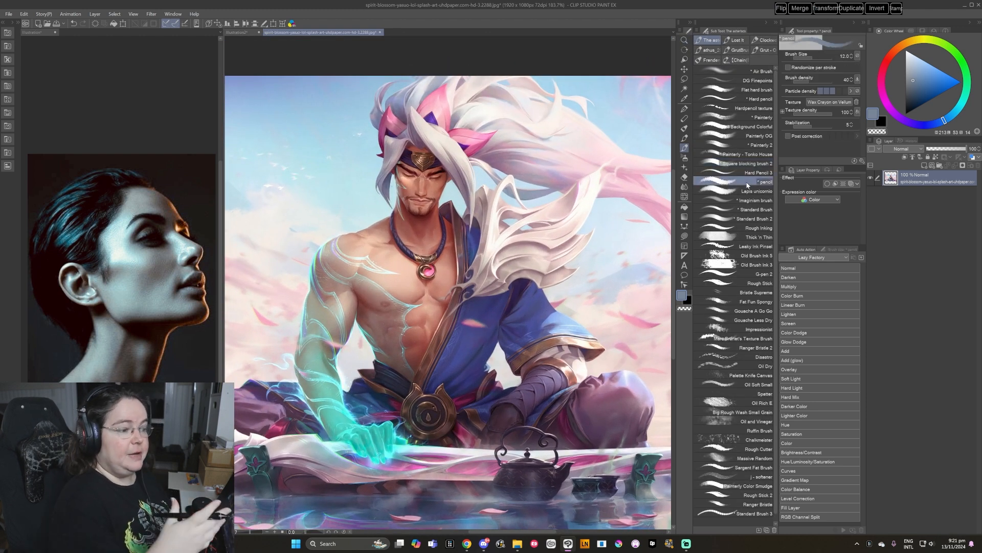
{"action": "left_click", "coordinate": [923, 165]}
{"action": "left_click", "coordinate": [882, 73]}
{"action": "left_click", "coordinate": [918, 72]}
{"action": "mouse_move", "coordinate": [566, 143]}
{"action": "left_mouse_down"}
{"action": "mouse_move", "coordinate": [537, 322]}
{"action": "mouse_move", "coordinate": [520, 139]}
{"action": "mouse_move", "coordinate": [453, 256]}
{"action": "left_mouse_up"}
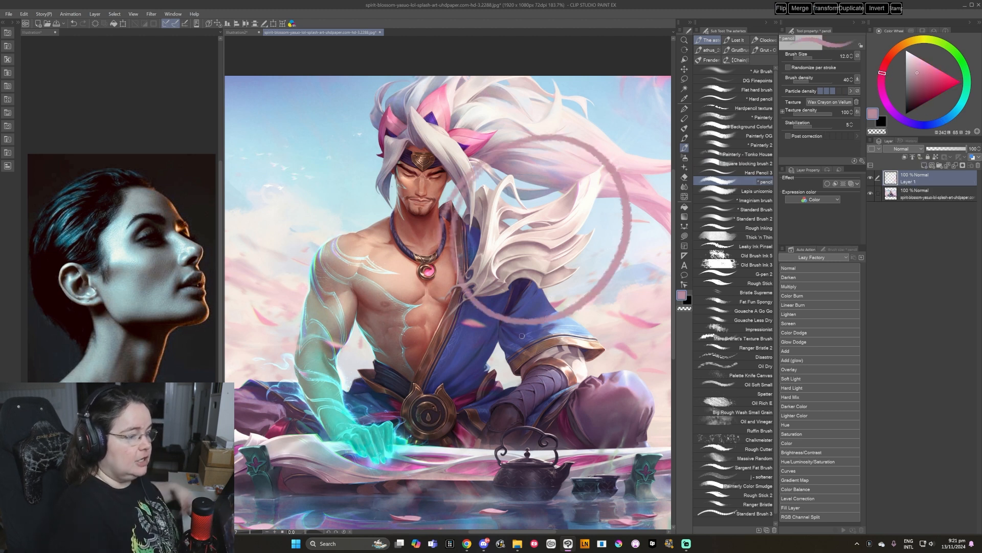
{"action": "key", "text": "ctrl+z"}
Trace the edges of the feathered shoulder armour in a stronger pink pencil at size 4, and hide the tracing layer.
{"action": "left_click", "coordinate": [927, 78]}
{"action": "key", "text": "bracketleft"}
{"action": "key", "text": "bracketleft"}
{"action": "key", "text": "bracketleft"}
{"action": "key", "text": "bracketleft"}
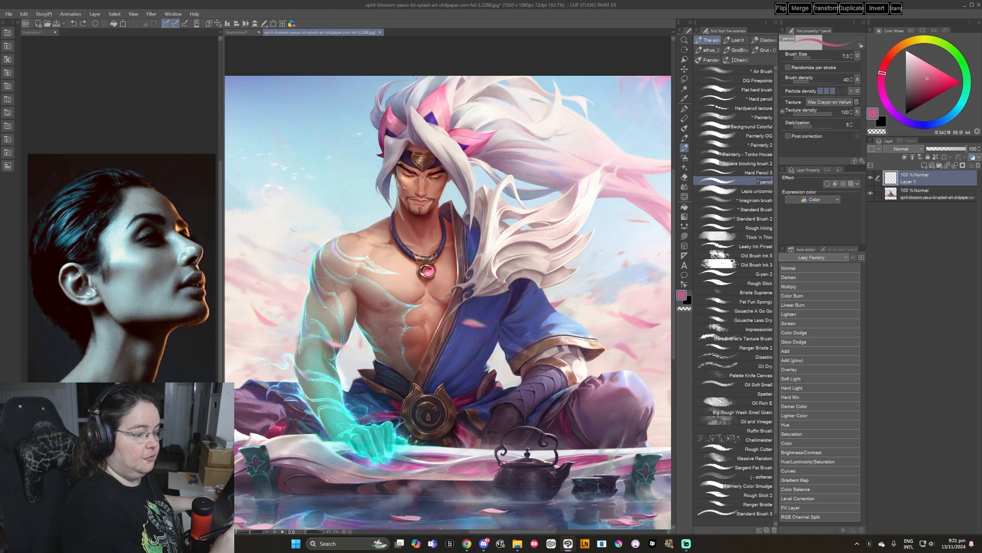
{"action": "key", "text": "bracketleft"}
{"action": "key", "text": "bracketleft"}
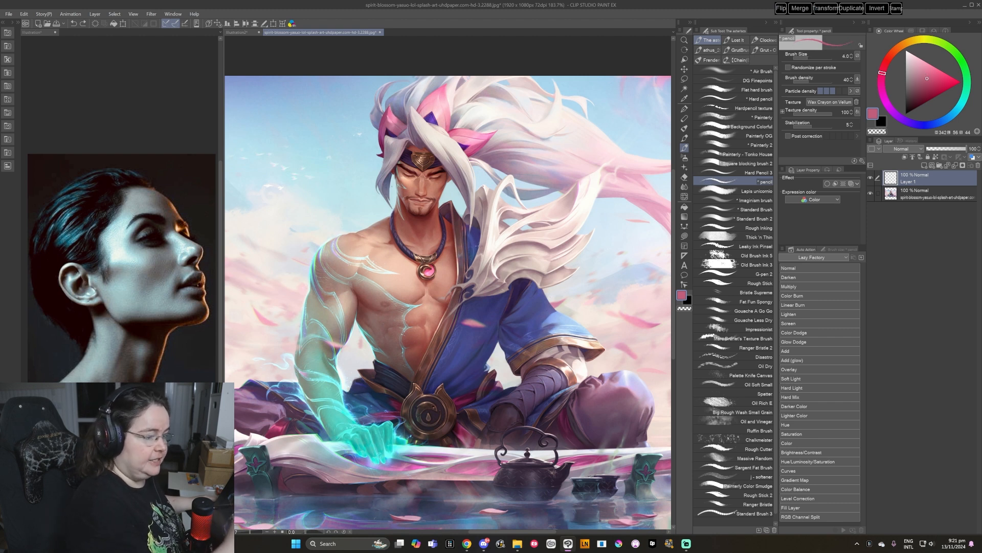
{"action": "mouse_move", "coordinate": [492, 266]}
{"action": "left_mouse_down"}
{"action": "mouse_move", "coordinate": [506, 237]}
{"action": "mouse_move", "coordinate": [558, 226]}
{"action": "mouse_move", "coordinate": [573, 200]}
{"action": "mouse_move", "coordinate": [553, 201]}
{"action": "mouse_move", "coordinate": [574, 198]}
{"action": "mouse_move", "coordinate": [558, 222]}
{"action": "left_mouse_up"}
{"action": "mouse_move", "coordinate": [574, 187]}
{"action": "left_mouse_down"}
{"action": "mouse_move", "coordinate": [607, 167]}
{"action": "mouse_move", "coordinate": [563, 244]}
{"action": "left_mouse_up"}
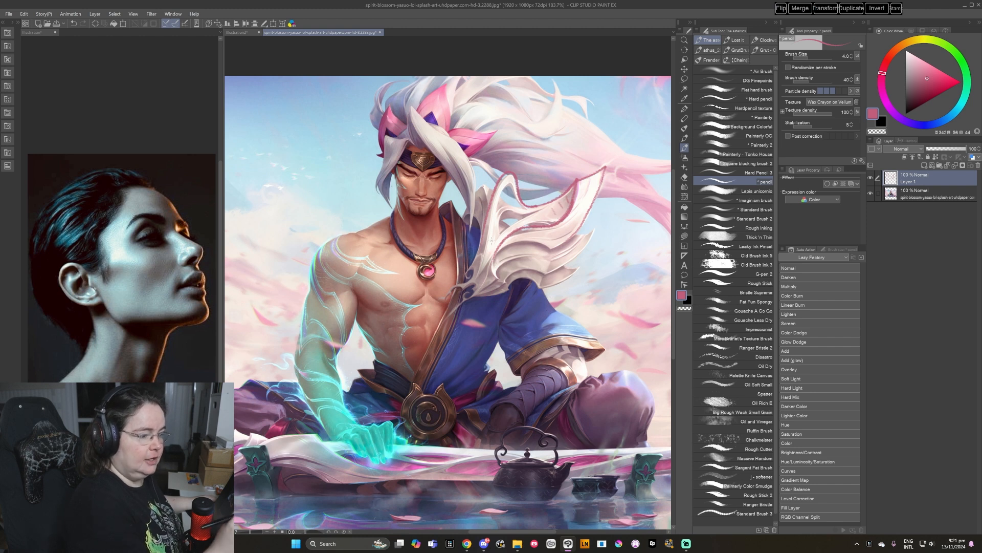
{"action": "mouse_move", "coordinate": [492, 232]}
{"action": "left_mouse_down"}
{"action": "mouse_move", "coordinate": [482, 257]}
{"action": "mouse_move", "coordinate": [504, 273]}
{"action": "left_mouse_up"}
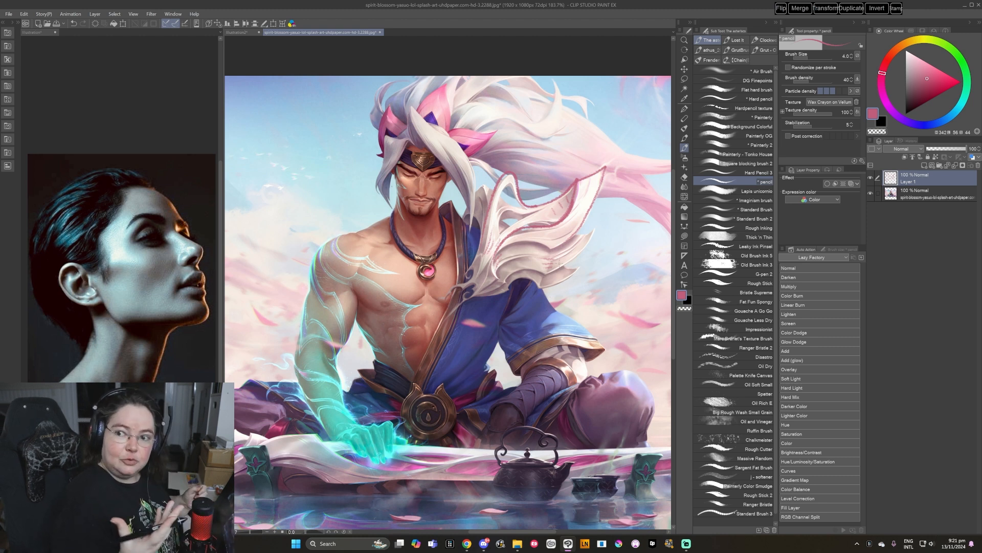
{"action": "left_click", "coordinate": [871, 178]}
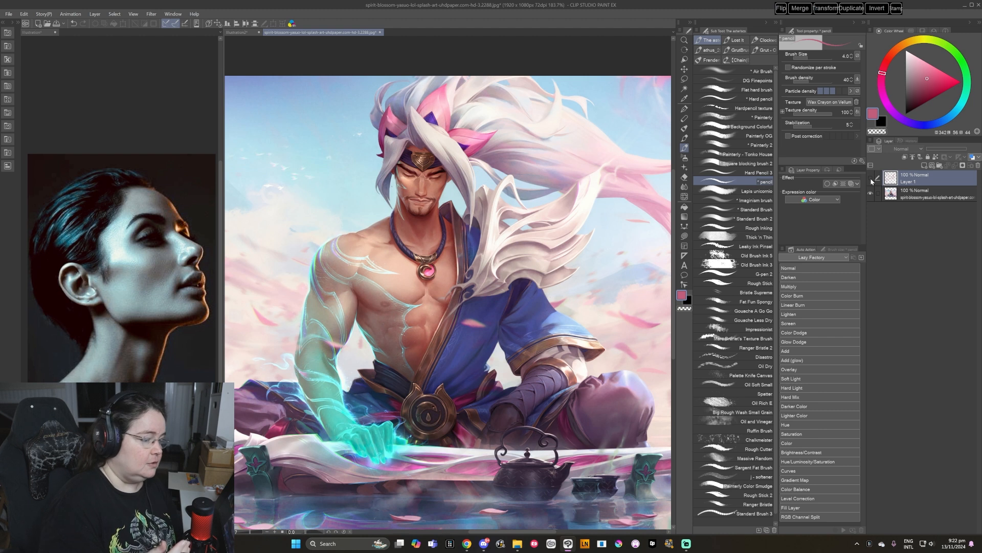
On another new layer, circle the glowing forearm and mark its wrist, shadow areas and fingers with pink pencil annotations.
{"action": "left_click_drag", "start_coordinate": [442, 382], "coordinate": [537, 317]}
{"action": "left_click_drag", "start_coordinate": [494, 355], "coordinate": [553, 319]}
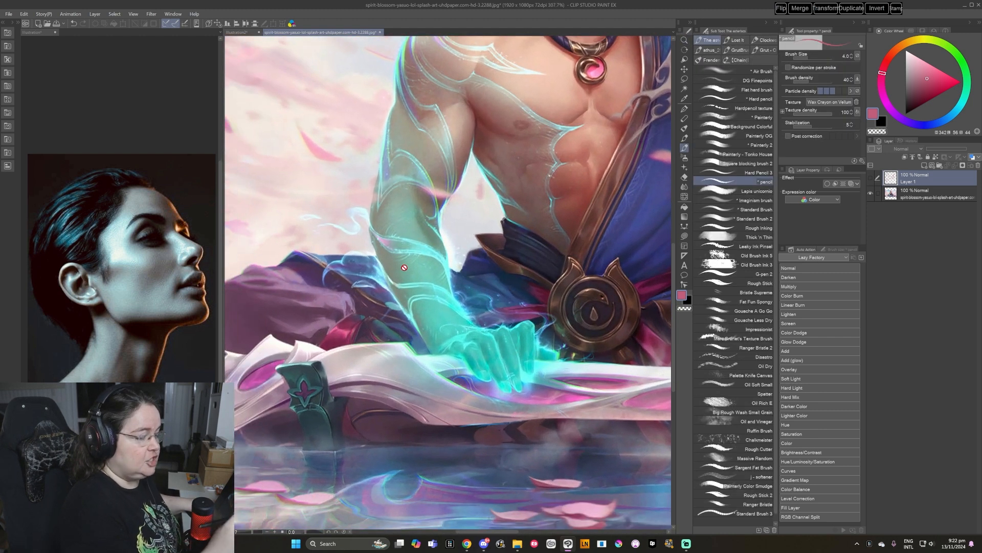
{"action": "left_click", "coordinate": [923, 165]}
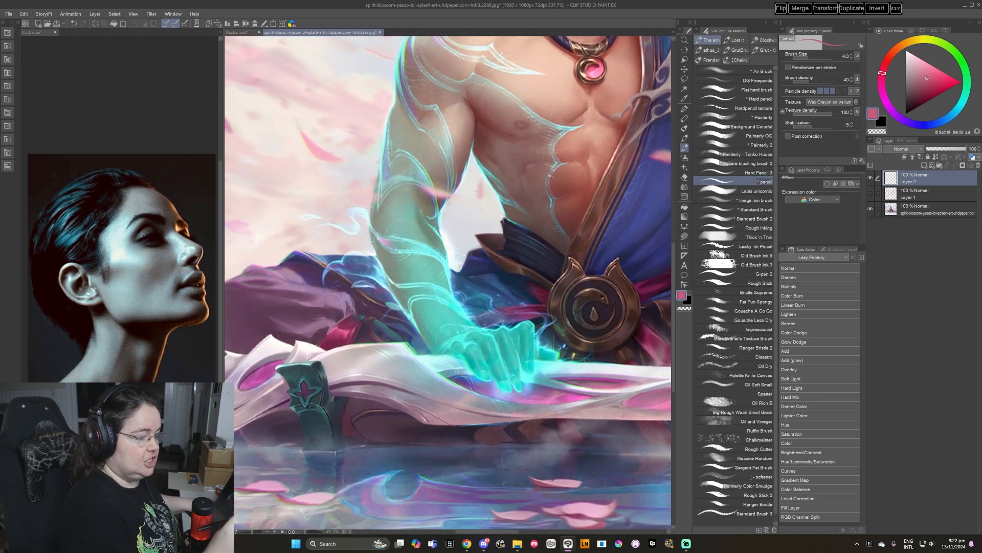
{"action": "mouse_move", "coordinate": [385, 277]}
{"action": "left_mouse_down"}
{"action": "mouse_move", "coordinate": [433, 378]}
{"action": "mouse_move", "coordinate": [441, 246]}
{"action": "mouse_move", "coordinate": [370, 320]}
{"action": "left_mouse_up"}
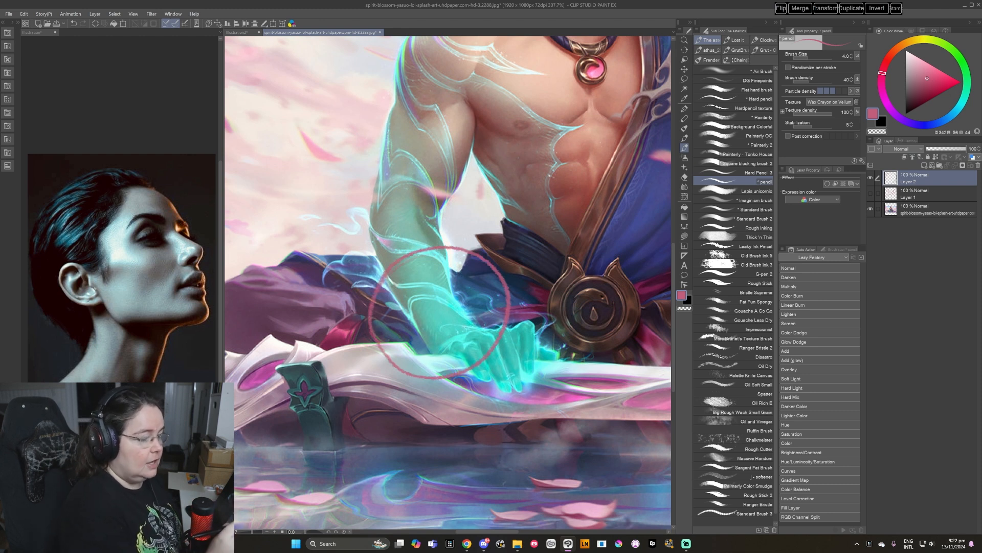
{"action": "mouse_move", "coordinate": [461, 315]}
{"action": "left_mouse_down"}
{"action": "mouse_move", "coordinate": [450, 328]}
{"action": "mouse_move", "coordinate": [463, 315]}
{"action": "left_mouse_up"}
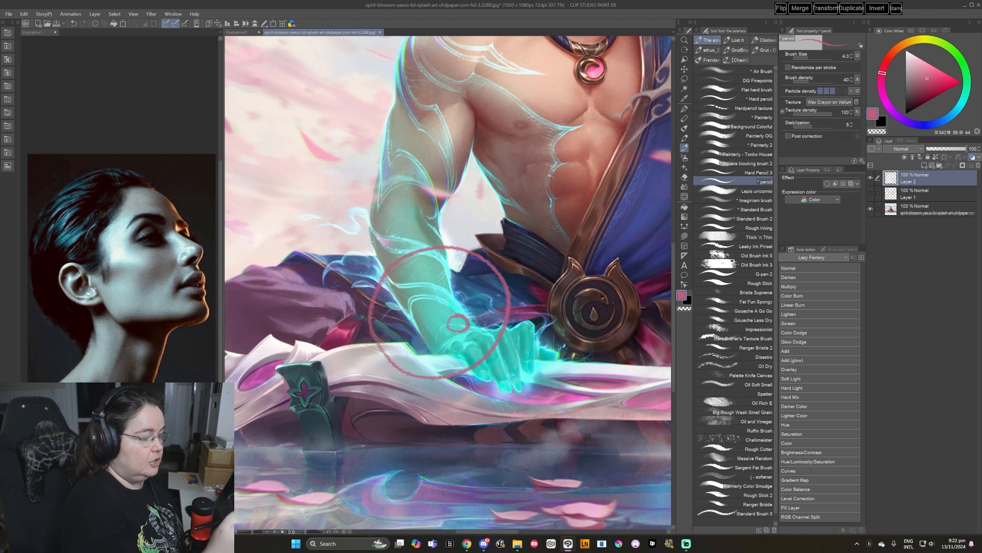
{"action": "mouse_move", "coordinate": [395, 294]}
{"action": "left_mouse_down"}
{"action": "mouse_move", "coordinate": [412, 303]}
{"action": "mouse_move", "coordinate": [394, 288]}
{"action": "mouse_move", "coordinate": [398, 306]}
{"action": "mouse_move", "coordinate": [446, 315]}
{"action": "mouse_move", "coordinate": [429, 321]}
{"action": "left_mouse_up"}
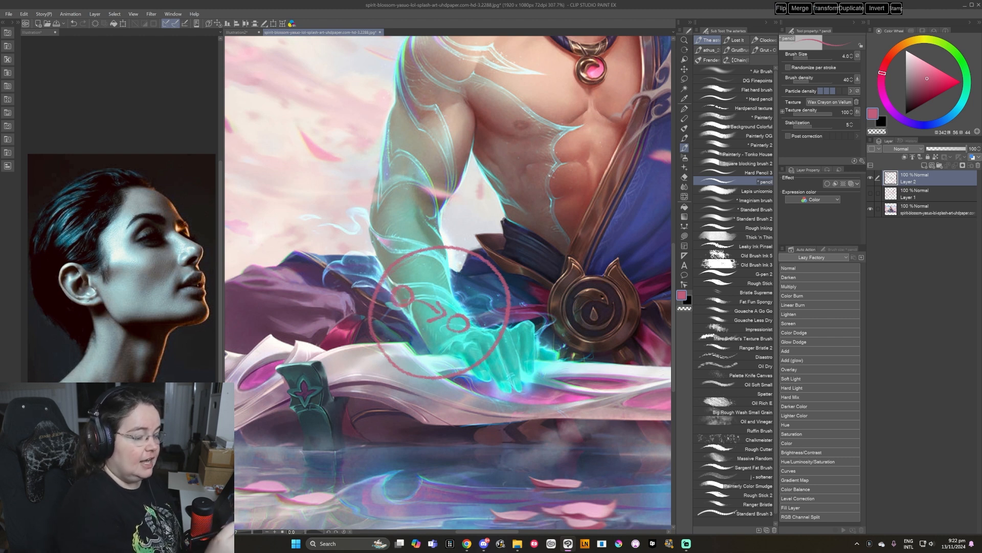
{"action": "mouse_move", "coordinate": [447, 341]}
{"action": "left_mouse_down"}
{"action": "mouse_move", "coordinate": [491, 333]}
{"action": "mouse_move", "coordinate": [510, 381]}
{"action": "left_mouse_up"}
{"action": "left_click_drag", "start_coordinate": [509, 333], "coordinate": [522, 392]}
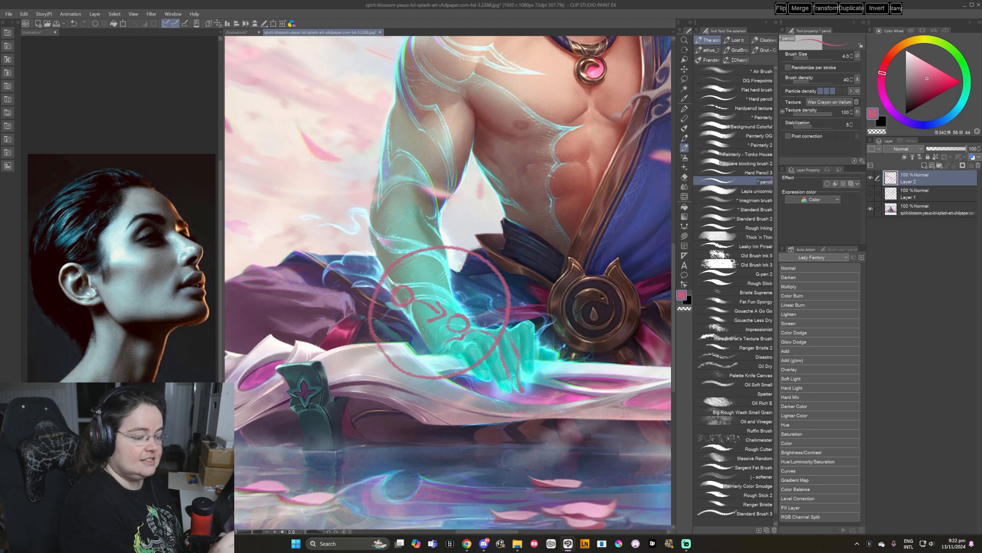
Hide the forearm annotation layer and close the splash art image to return to the portrait.
{"action": "left_click", "coordinate": [870, 178]}
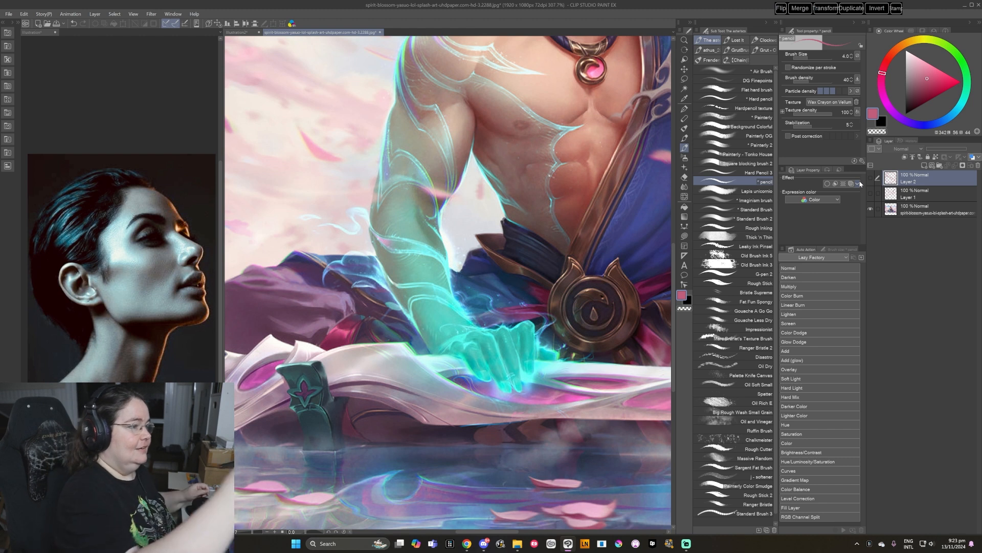
{"action": "left_click", "coordinate": [380, 32]}
{"action": "left_click", "coordinate": [539, 197]}
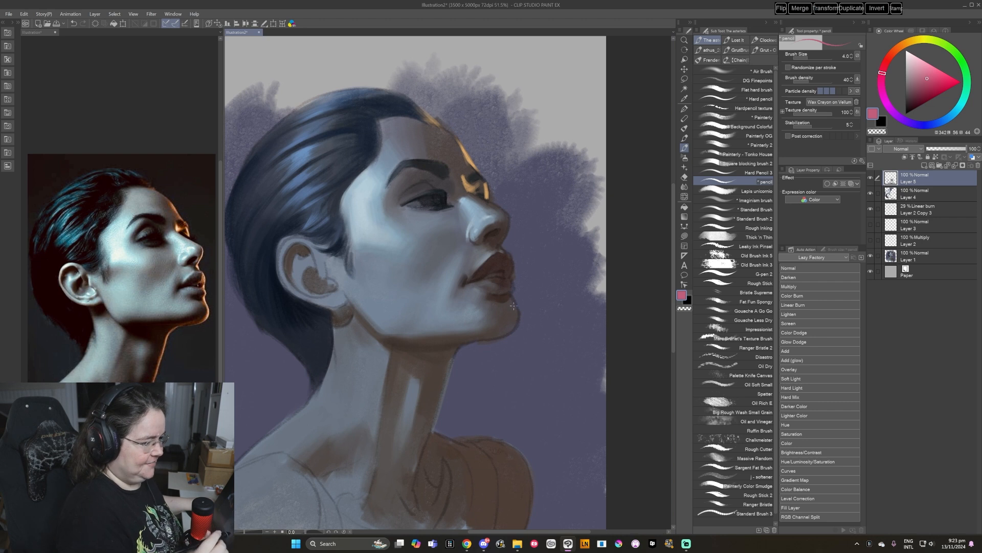
Refine the shading of the nose and the skin above the mouth with Square blocking brush 2, using blue-grey tones sampled from the face.
{"action": "left_click", "coordinate": [747, 163]}
{"action": "left_click", "coordinate": [461, 231], "text": "alt"}
{"action": "left_click", "coordinate": [462, 231], "text": "alt"}
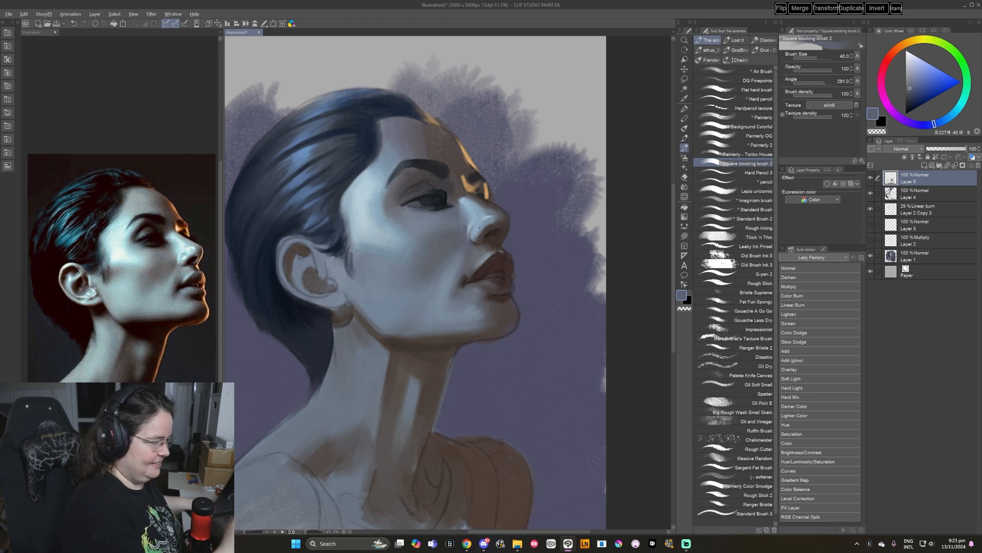
{"action": "left_click", "coordinate": [476, 230], "text": "alt"}
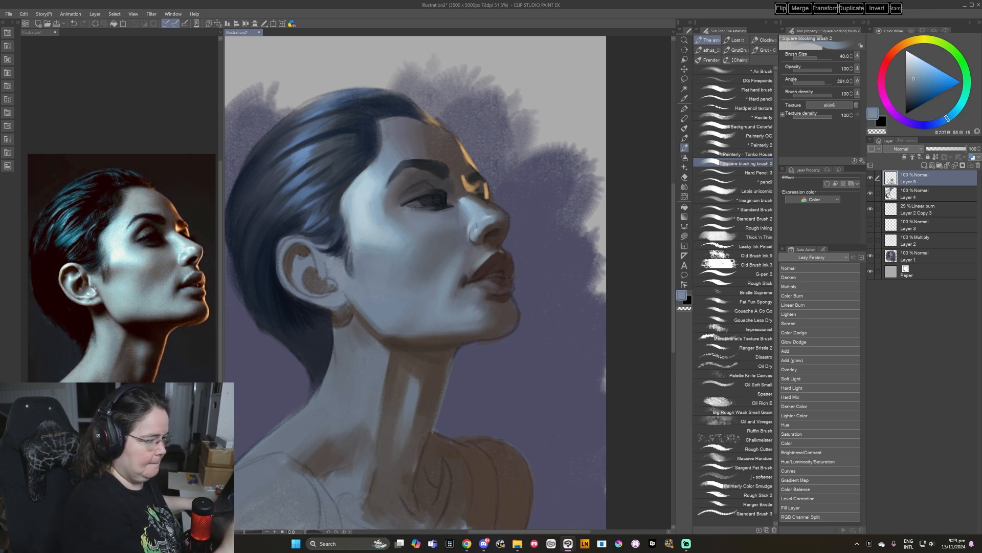
{"action": "left_click", "coordinate": [498, 218], "text": "alt"}
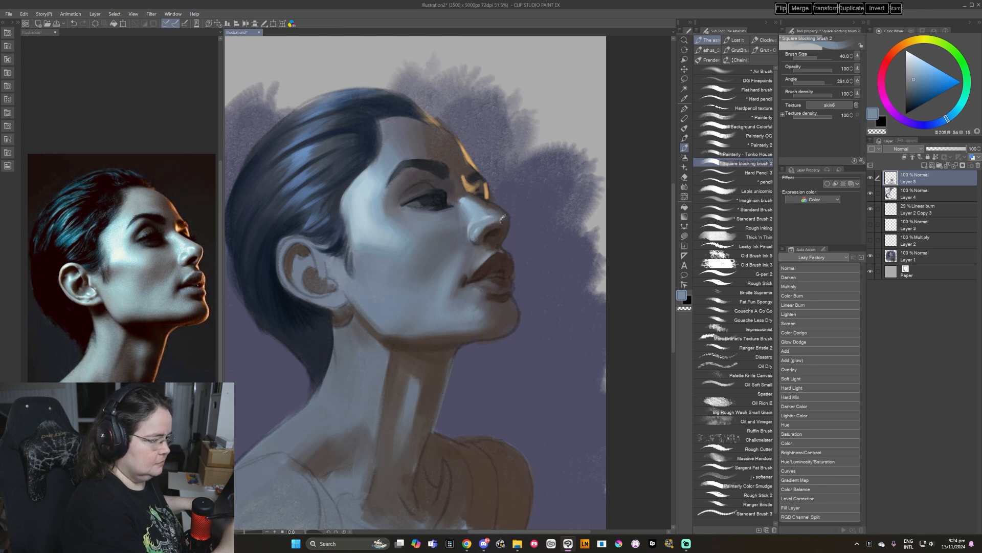
{"action": "left_click", "coordinate": [480, 250], "text": "alt"}
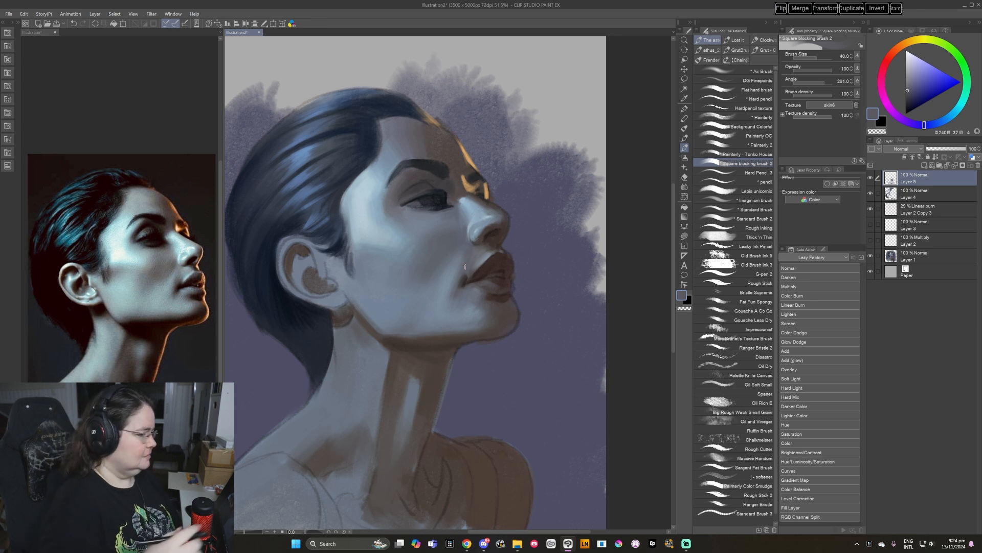
{"action": "left_click", "coordinate": [382, 192], "text": "alt"}
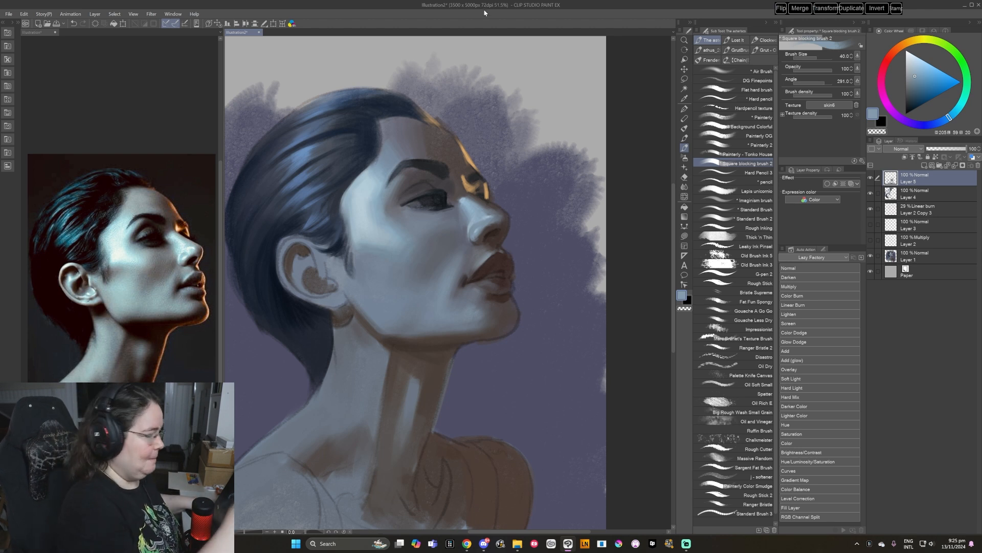
Paint a thin rim light in sampled, lightened orange along the nose tip, lips and chin at brush size 17, and save the illustration.
{"action": "left_click", "coordinate": [485, 179], "text": "alt"}
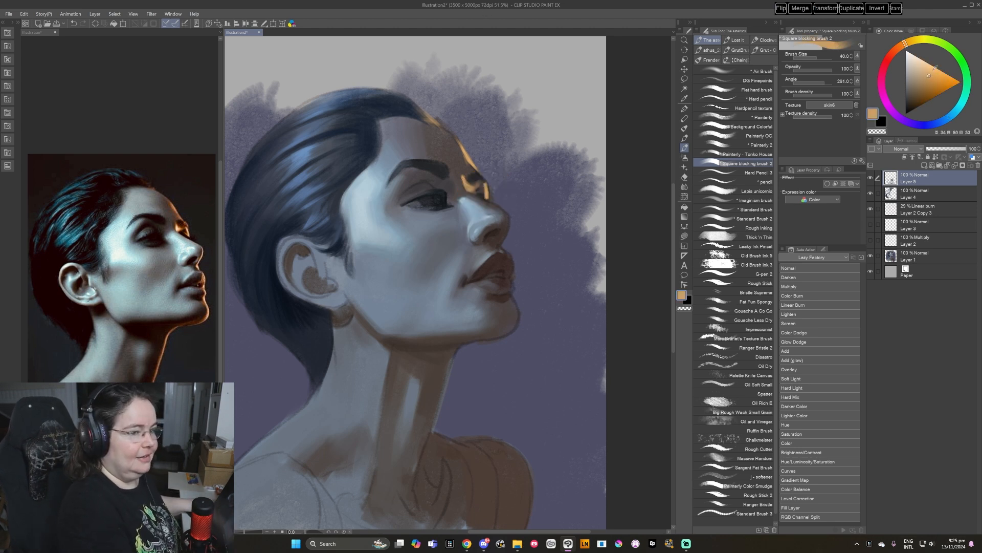
{"action": "key", "text": "bracketleft"}
{"action": "key", "text": "bracketleft"}
{"action": "key", "text": "bracketleft"}
{"action": "key", "text": "bracketleft"}
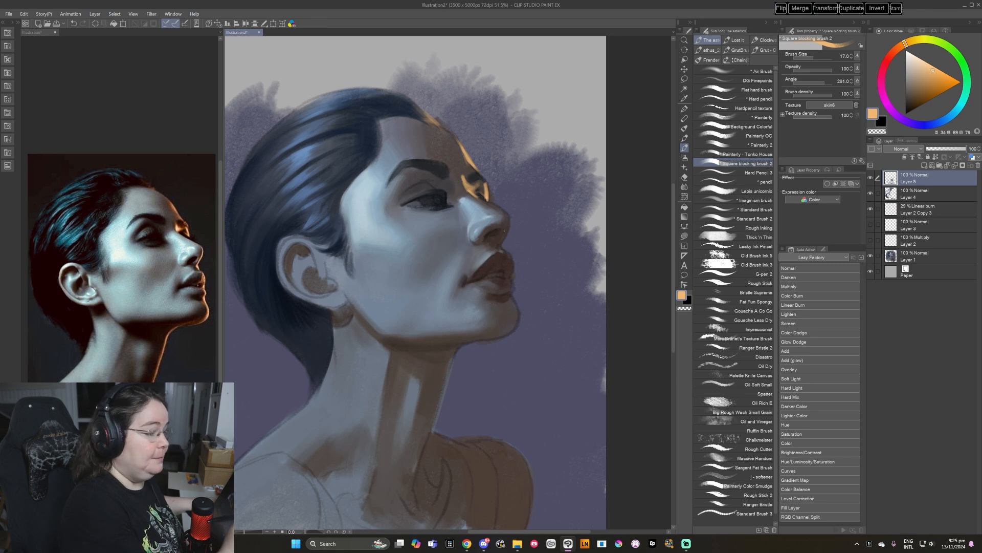
{"action": "left_click_drag", "start_coordinate": [509, 215], "coordinate": [500, 244]}
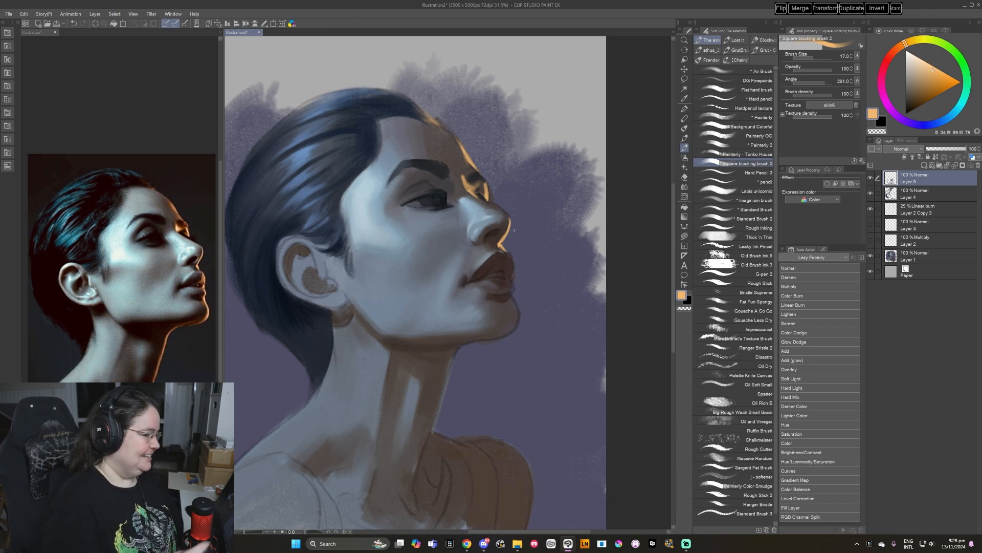
{"action": "left_click_drag", "start_coordinate": [506, 249], "coordinate": [511, 277]}
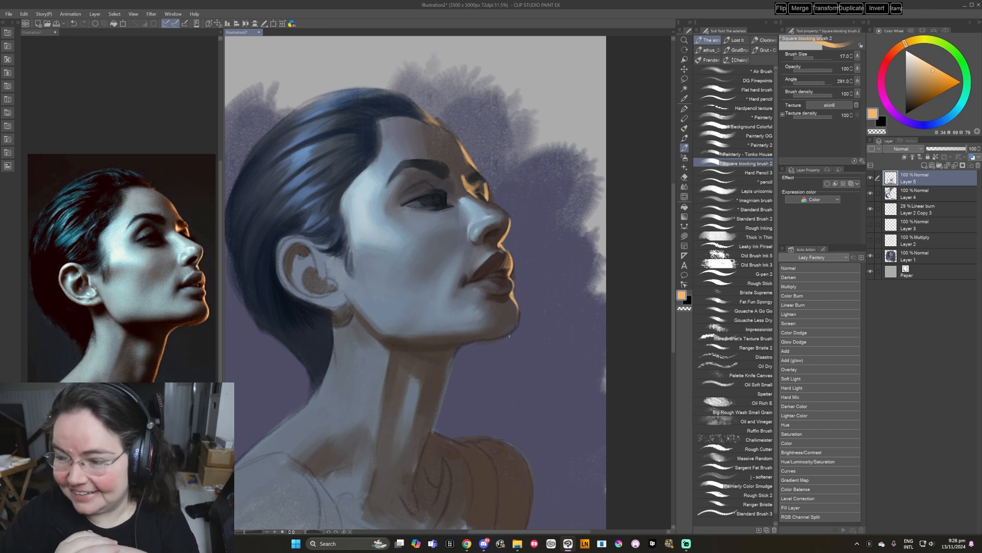
{"action": "key", "text": "ctrl+s"}
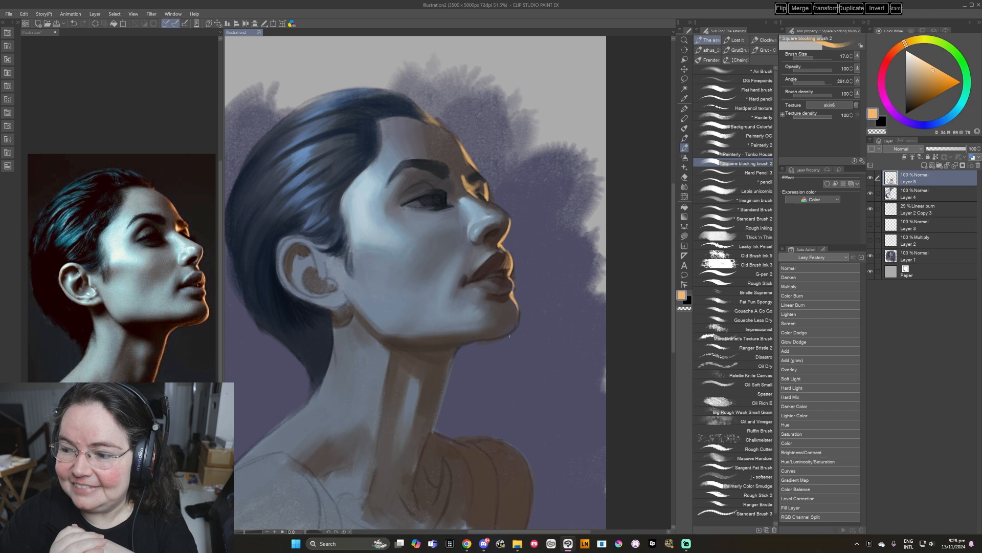